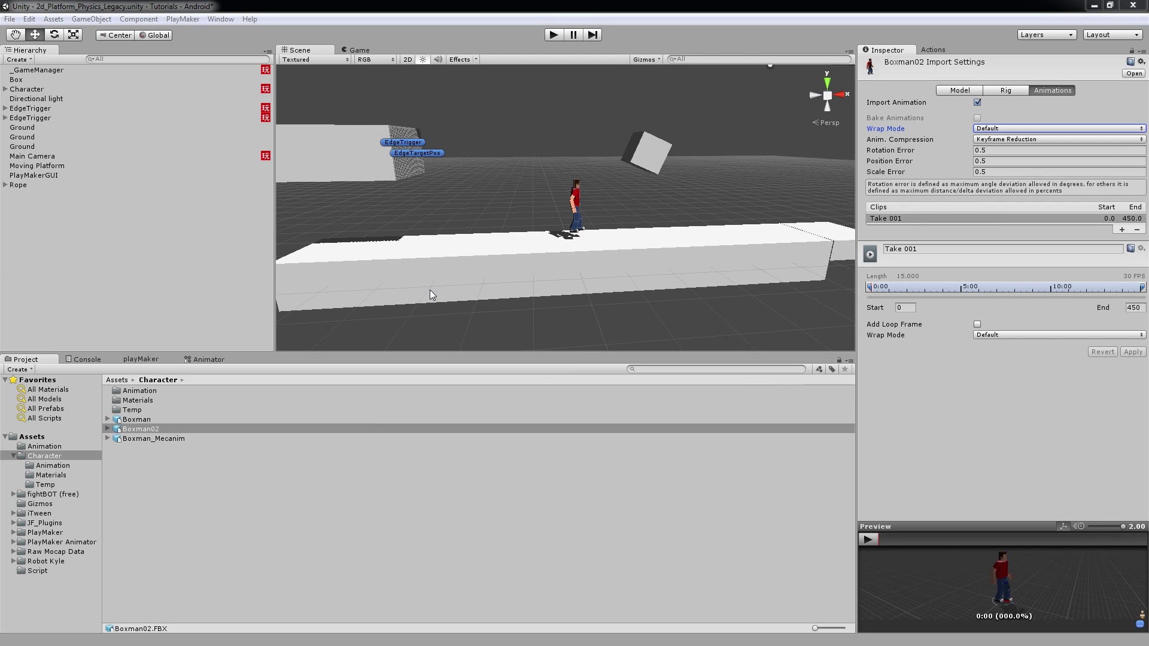
Step: Set the rig animation type of the Boxman02 model to Humanoid and apply the import settings
{"action": "left_click", "coordinate": [139, 420]}
{"action": "left_click", "coordinate": [142, 429]}
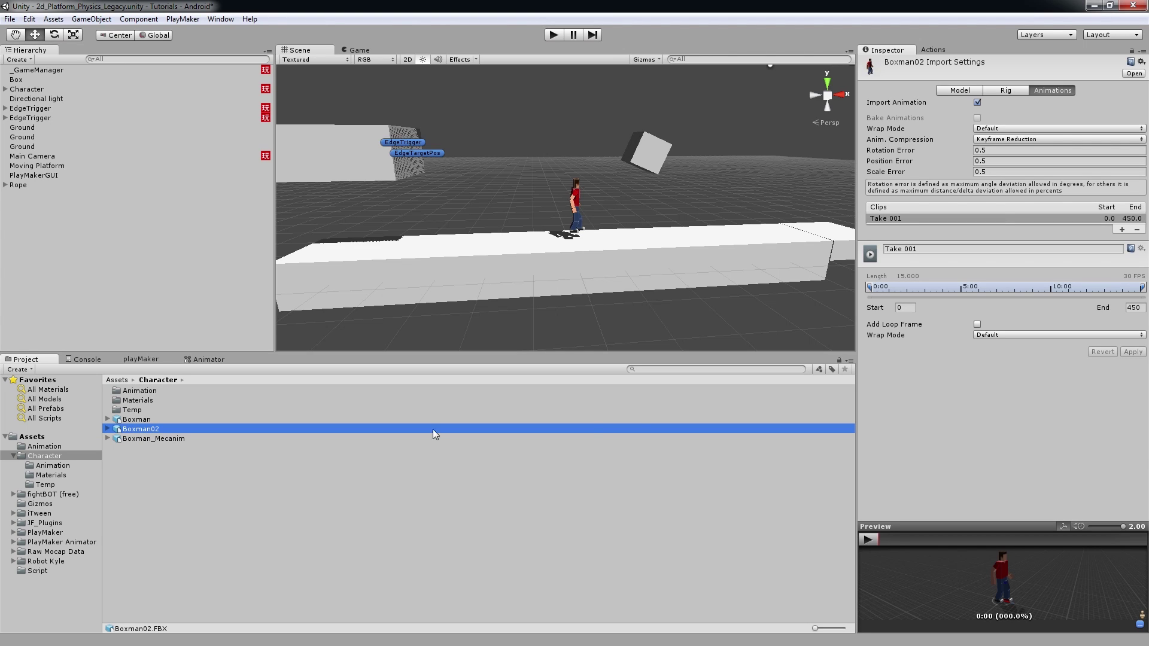
{"action": "left_click", "coordinate": [144, 422]}
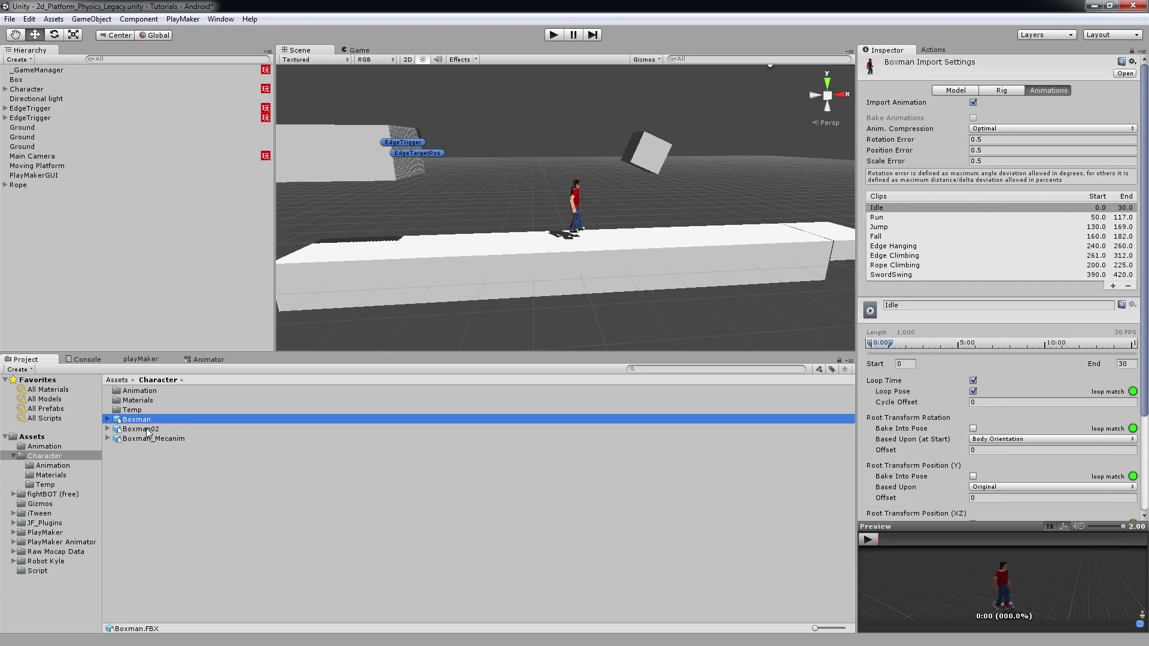
{"action": "left_click", "coordinate": [147, 429]}
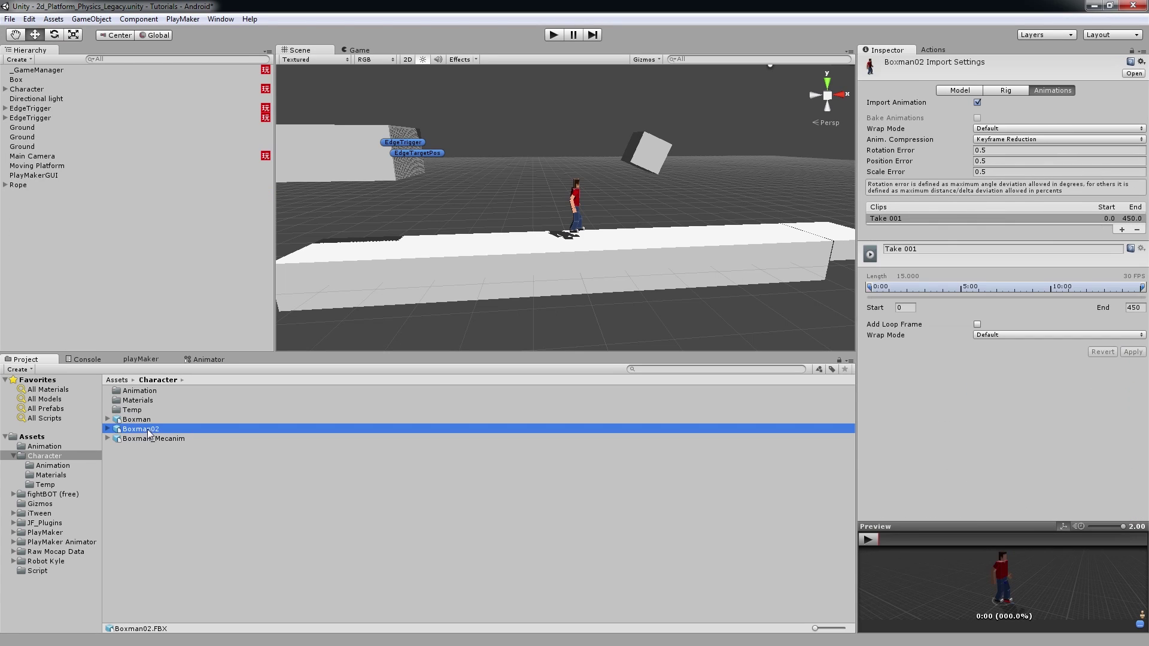
{"action": "left_click", "coordinate": [1006, 91]}
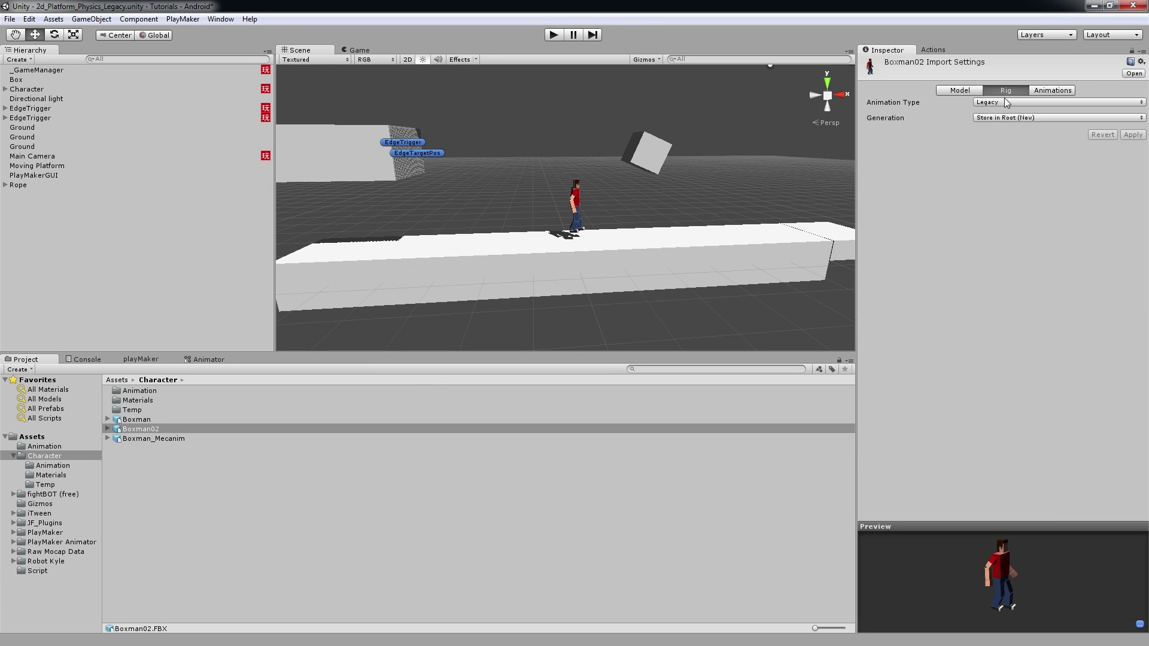
{"action": "left_click", "coordinate": [1006, 103]}
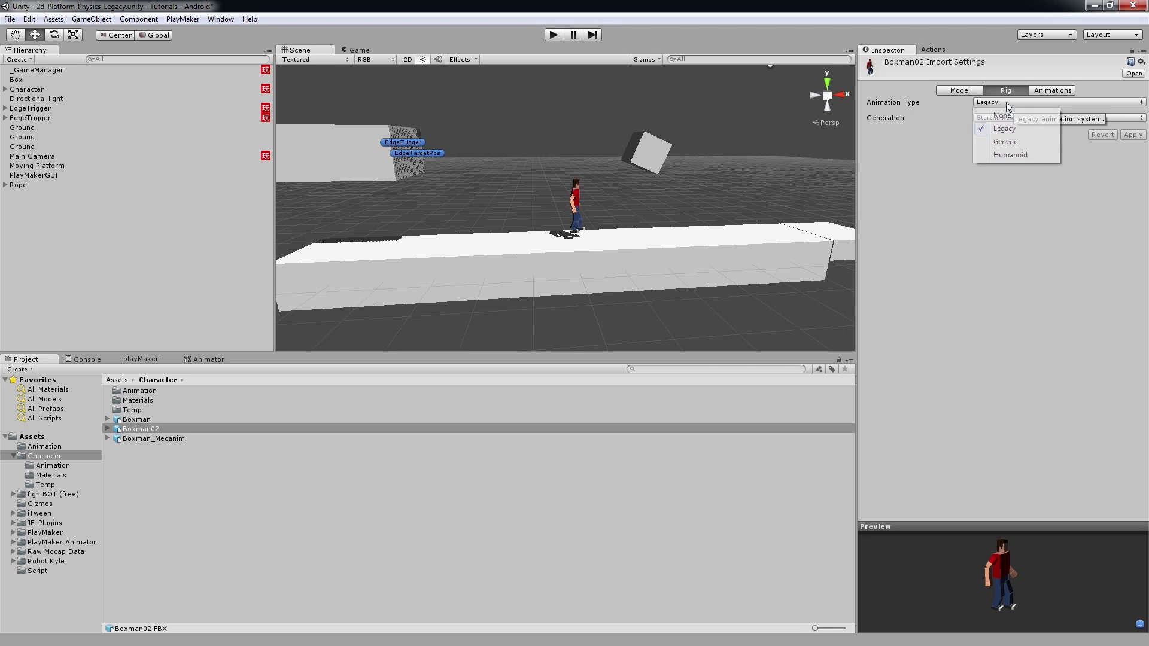
{"action": "left_click", "coordinate": [1014, 159]}
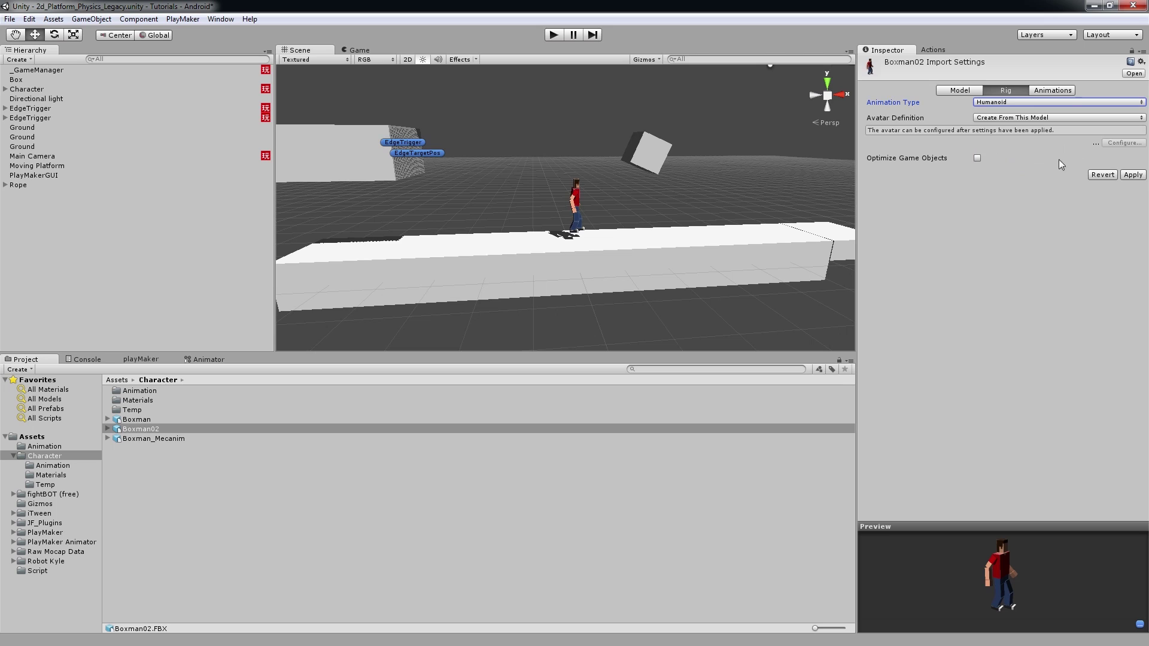
{"action": "left_click", "coordinate": [1132, 177]}
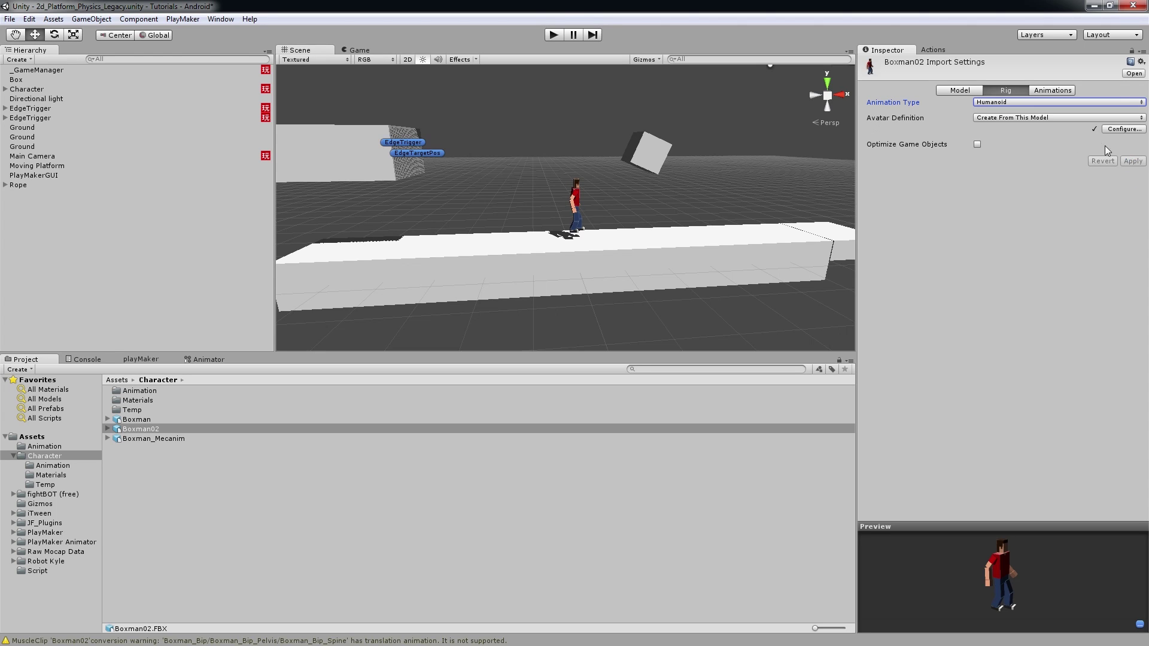
Step: Save the current scene as a new scene file named 2d_Platform_Physics_Meca.unity in the Assets folder
{"action": "left_click", "coordinate": [1122, 129]}
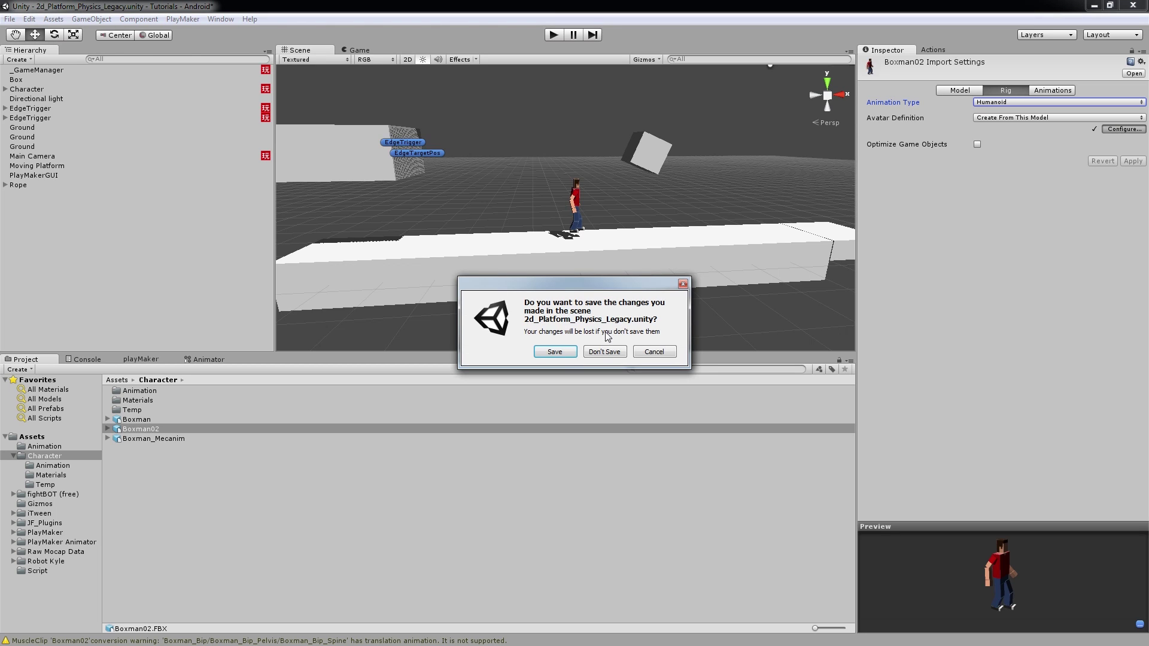
{"action": "left_click", "coordinate": [669, 352]}
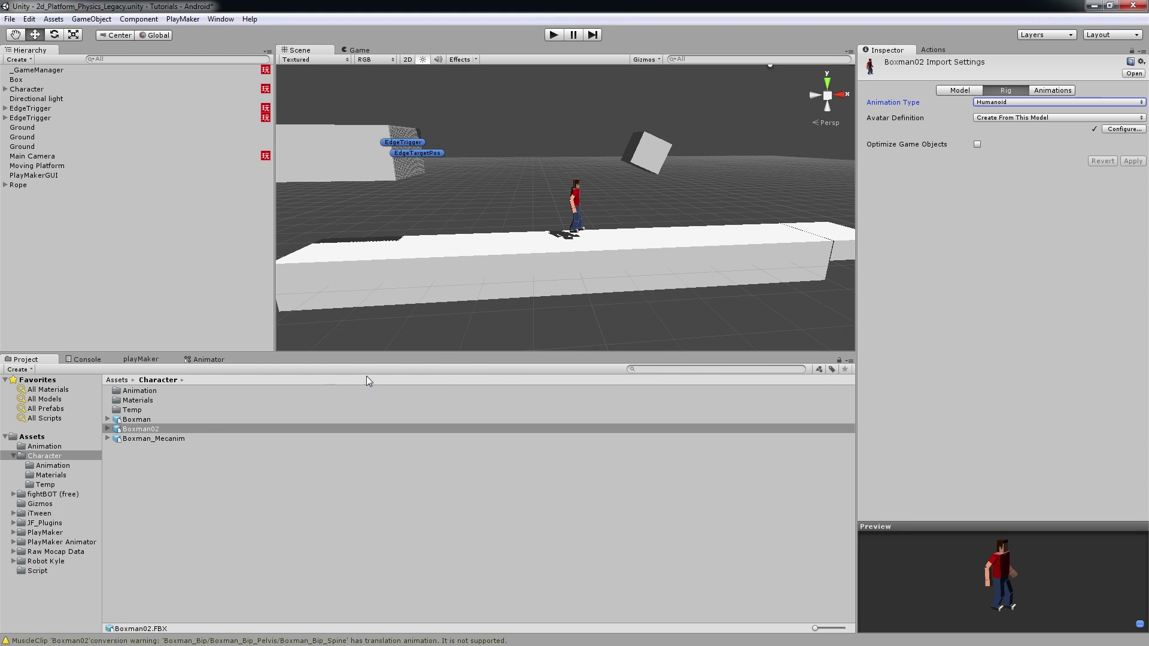
{"action": "left_click", "coordinate": [9, 19]}
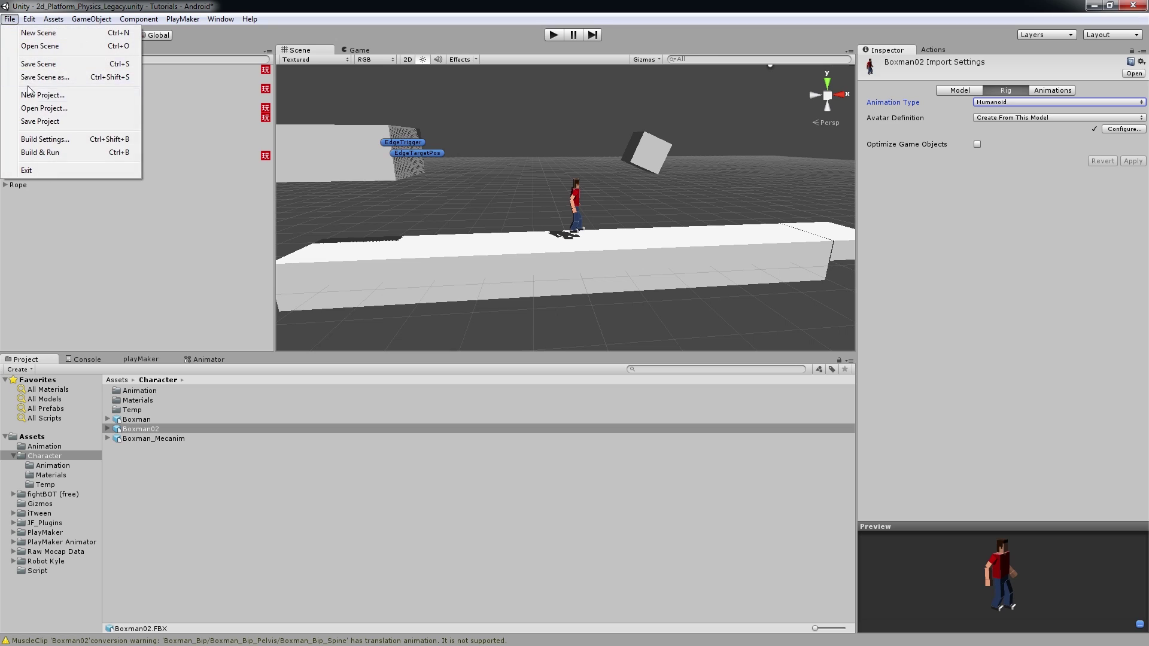
{"action": "left_click", "coordinate": [37, 78]}
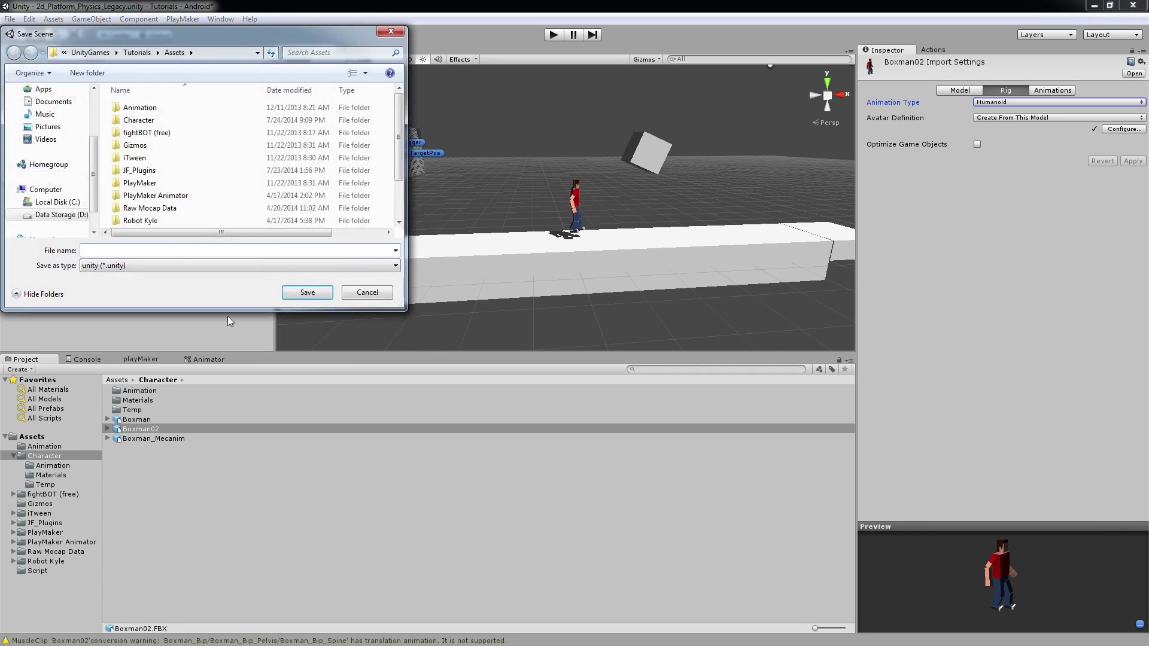
{"action": "scroll", "coordinate": [392, 197], "scroll_direction": "down", "scroll_amount": 2}
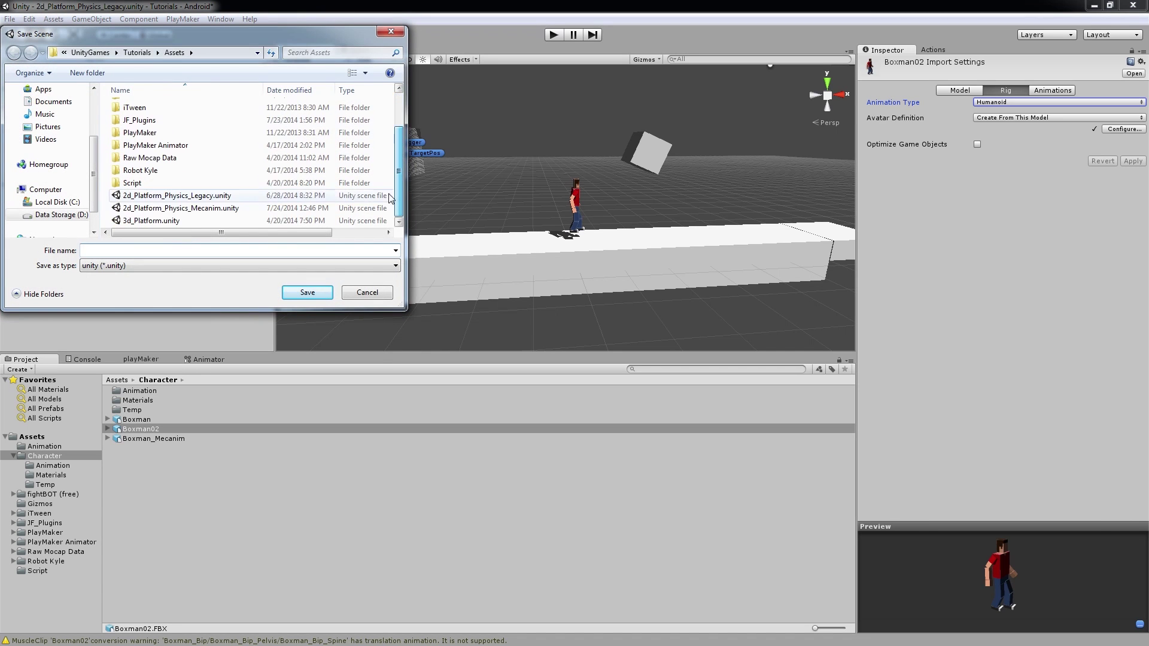
{"action": "left_click", "coordinate": [176, 195]}
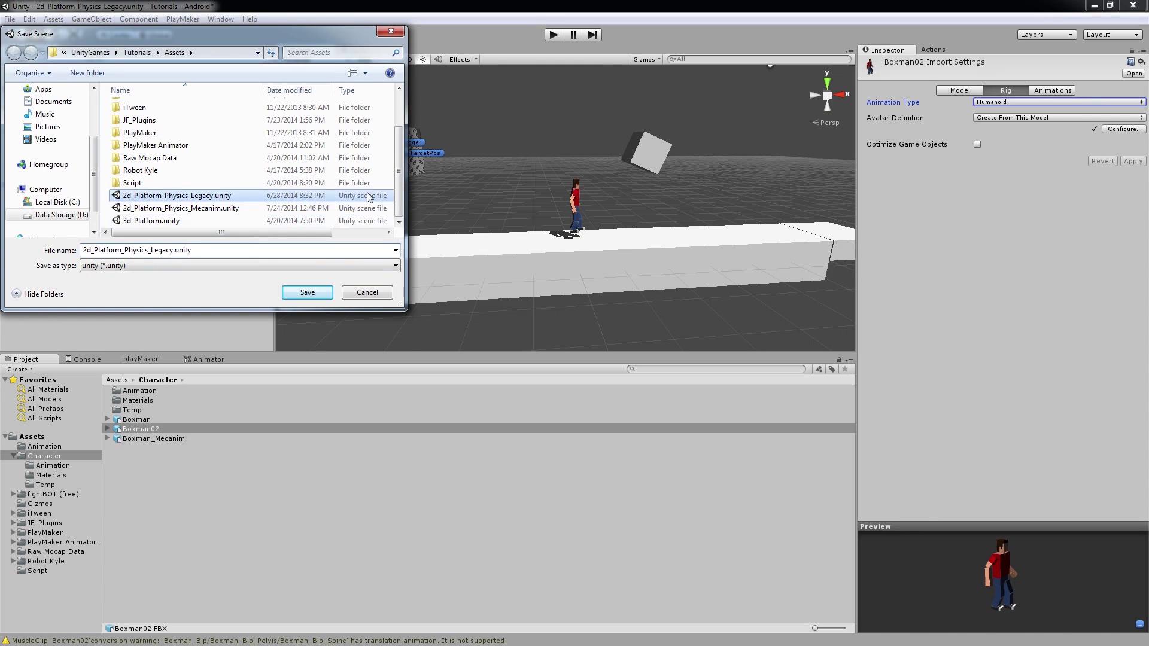
{"action": "key", "text": "BackSpace"}
{"action": "key", "text": "BackSpace"}
{"action": "key", "text": "BackSpace"}
{"action": "key", "text": "BackSpace"}
{"action": "key", "text": "BackSpace"}
{"action": "key", "text": "BackSpace"}
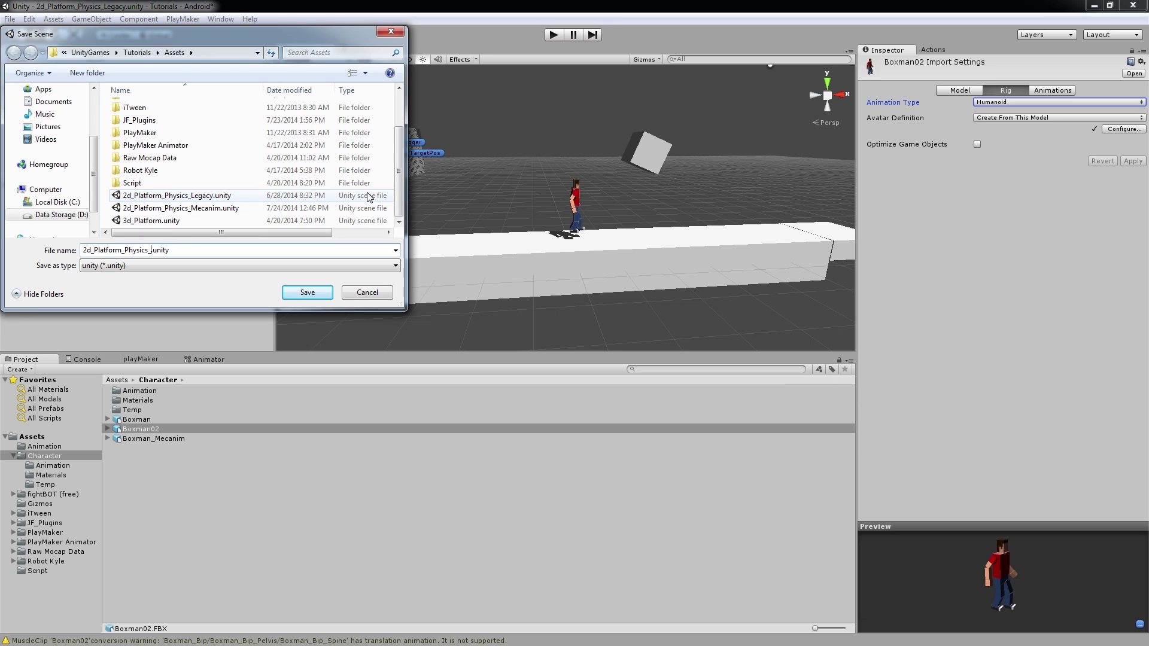
{"action": "type", "text": "Meca"}
{"action": "key", "text": "Return"}
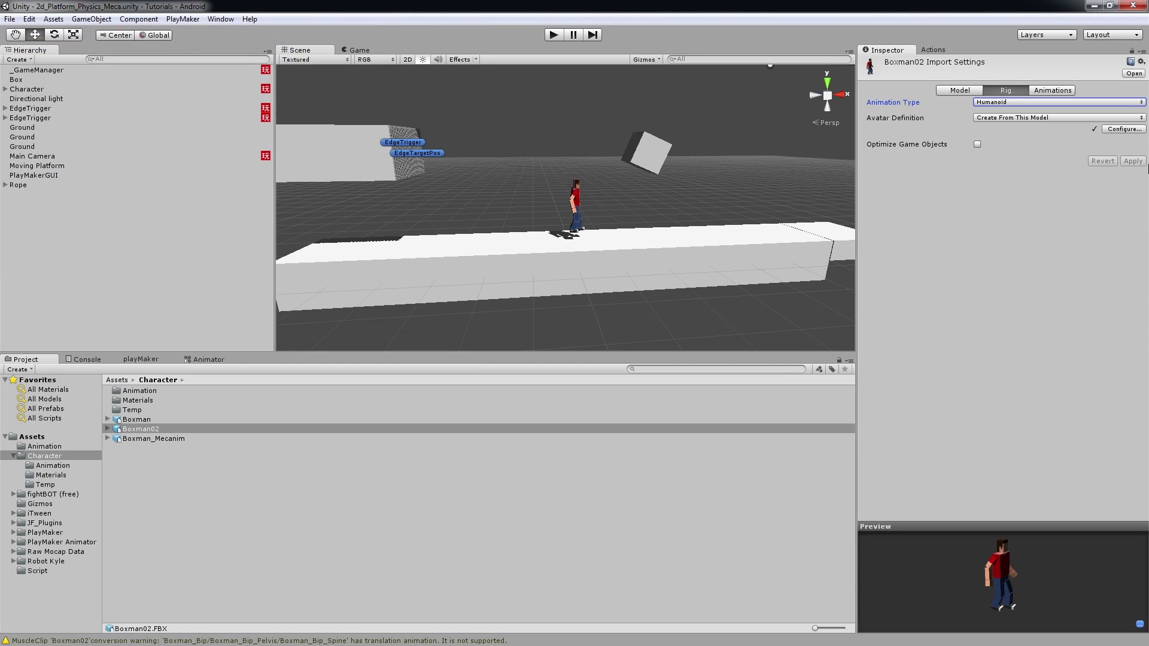
Step: Open the avatar configuration of Boxman02 and inspect the bone mapping on the character from several angles
{"action": "left_click", "coordinate": [1124, 129]}
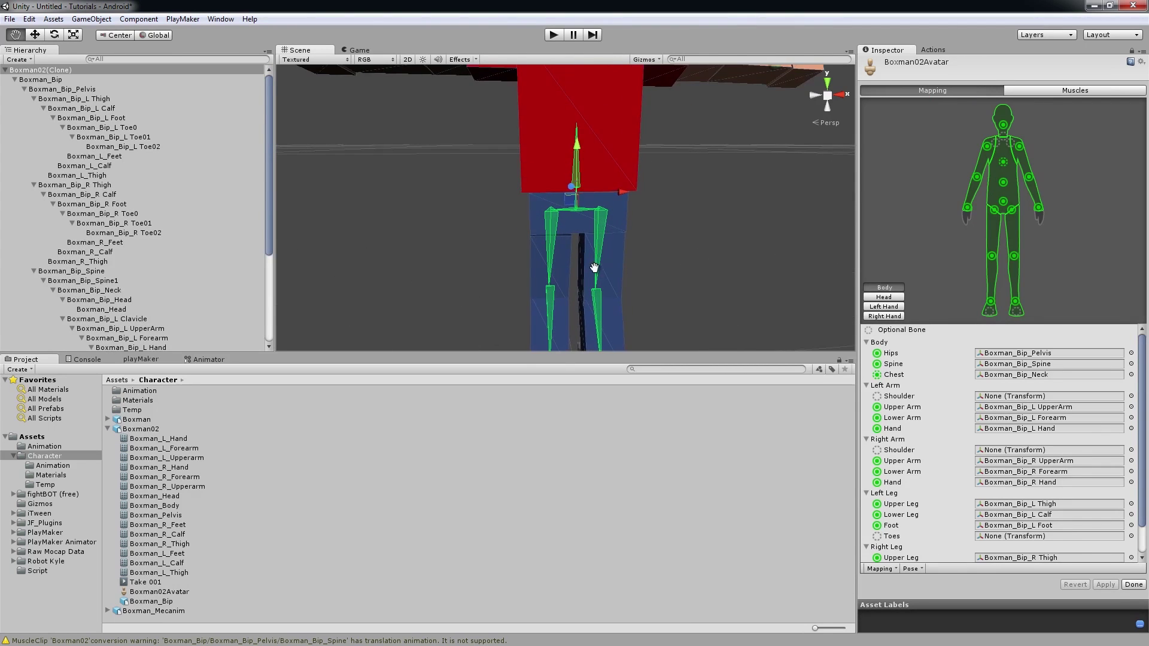
{"action": "scroll", "coordinate": [616, 248], "scroll_direction": "down", "scroll_amount": 5}
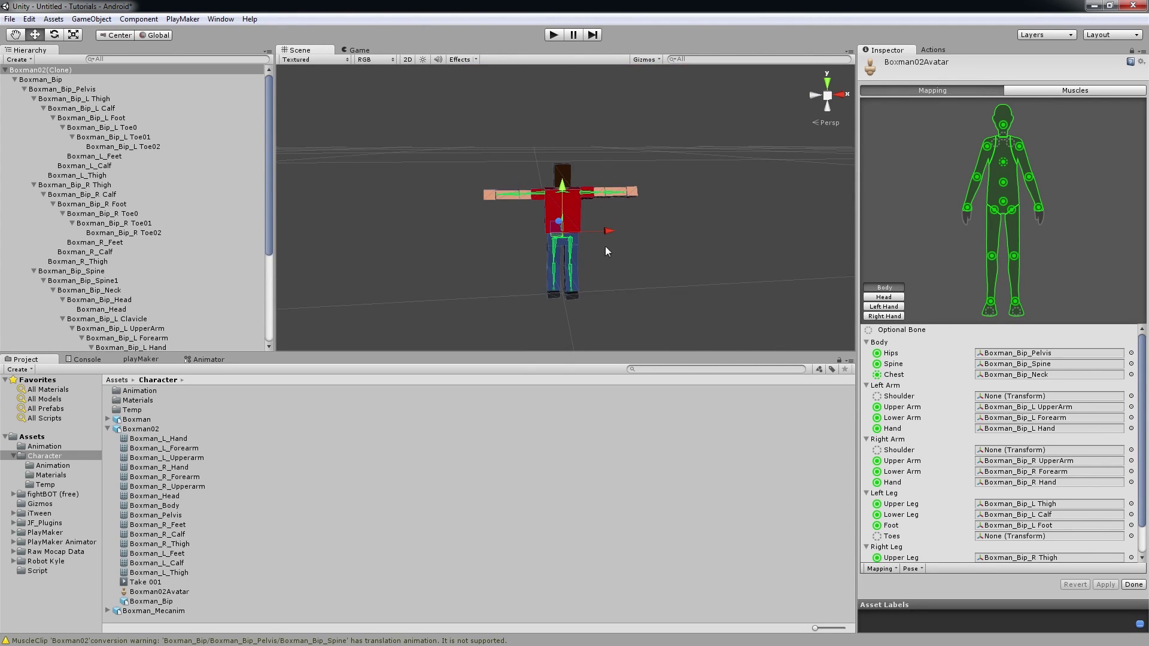
{"action": "left_click_drag", "start_coordinate": [545, 245], "coordinate": [388, 165], "text": "alt"}
{"action": "left_click", "coordinate": [620, 273]}
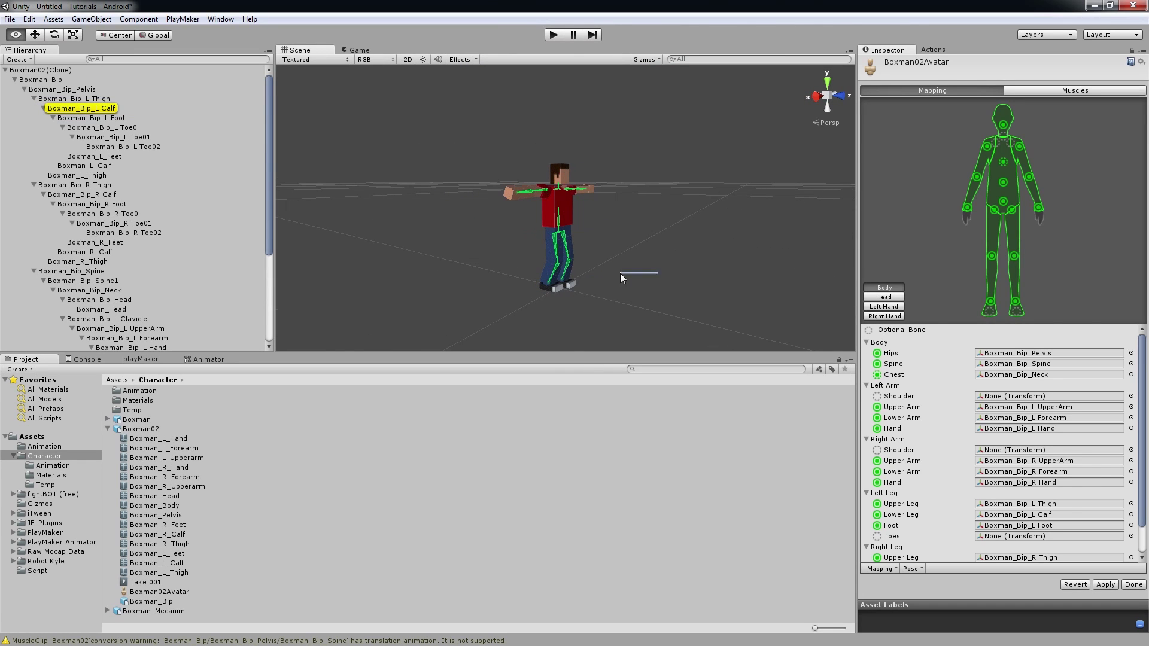
{"action": "left_click_drag", "start_coordinate": [644, 284], "coordinate": [428, 302], "text": "alt"}
{"action": "left_click_drag", "start_coordinate": [564, 287], "coordinate": [571, 257], "text": "alt"}
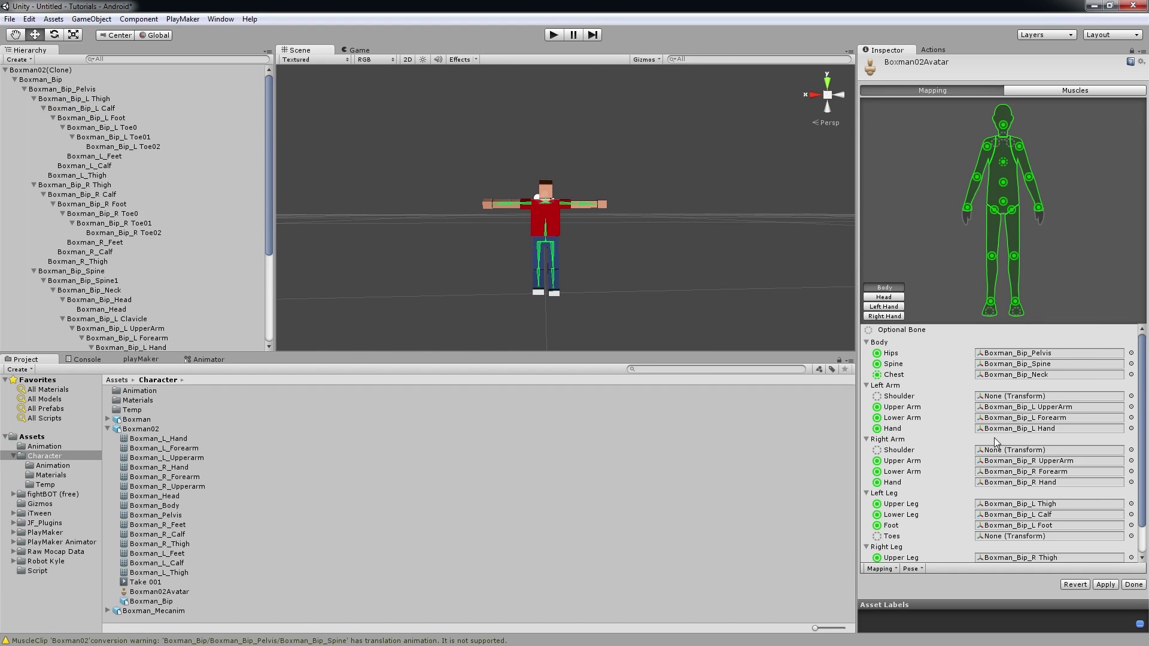
Step: Test the avatar's Open Close muscle group preview, reset all preview values, and finish the avatar configuration
{"action": "left_click", "coordinate": [1042, 92]}
{"action": "left_click", "coordinate": [583, 353]}
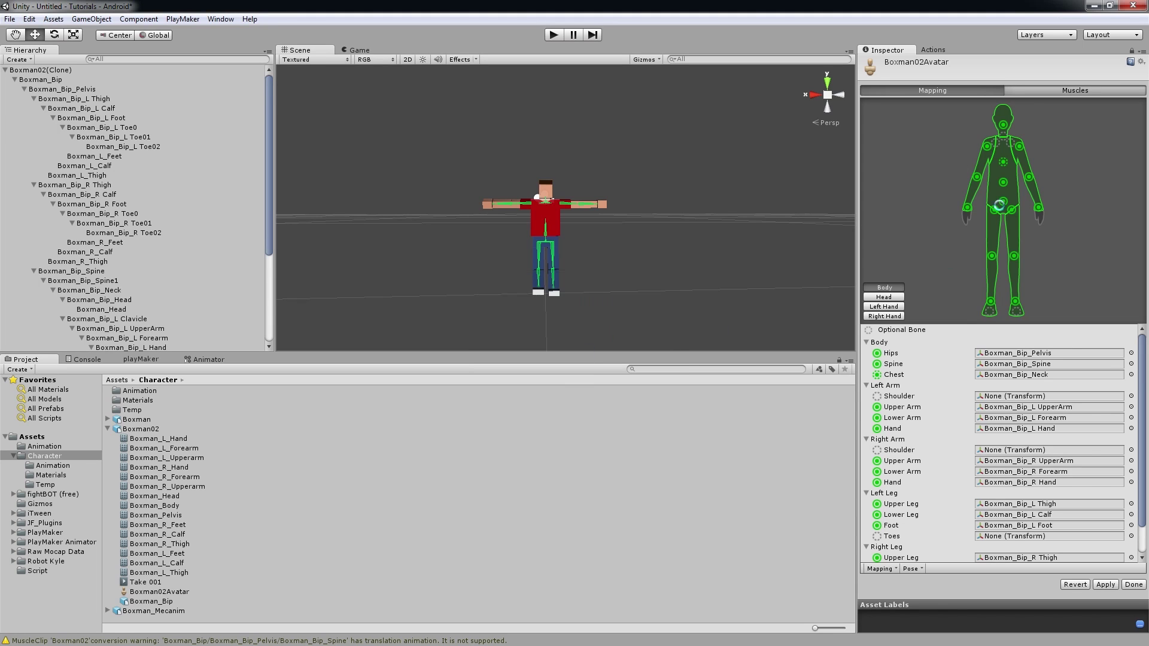
{"action": "mouse_move", "coordinate": [886, 124]}
{"action": "left_mouse_down"}
{"action": "mouse_move", "coordinate": [901, 124]}
{"action": "mouse_move", "coordinate": [893, 135]}
{"action": "left_mouse_up"}
{"action": "left_click", "coordinate": [884, 116]}
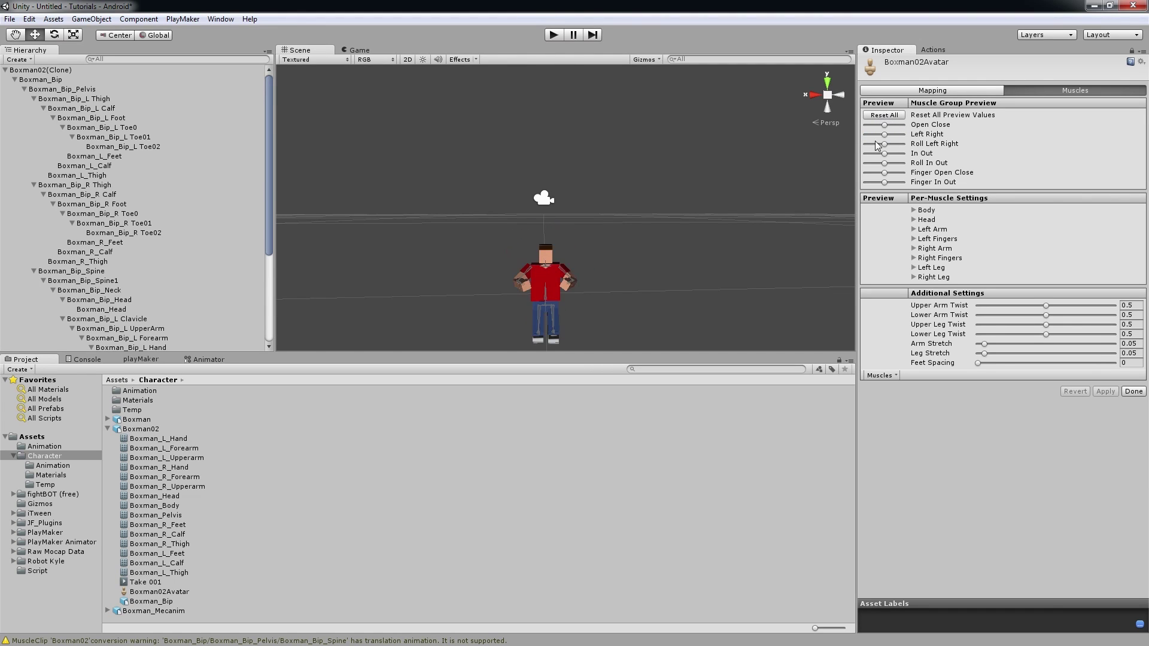
{"action": "left_click", "coordinate": [1133, 392]}
{"action": "left_click_drag", "start_coordinate": [502, 192], "coordinate": [602, 282], "text": "alt"}
{"action": "left_click", "coordinate": [573, 276]}
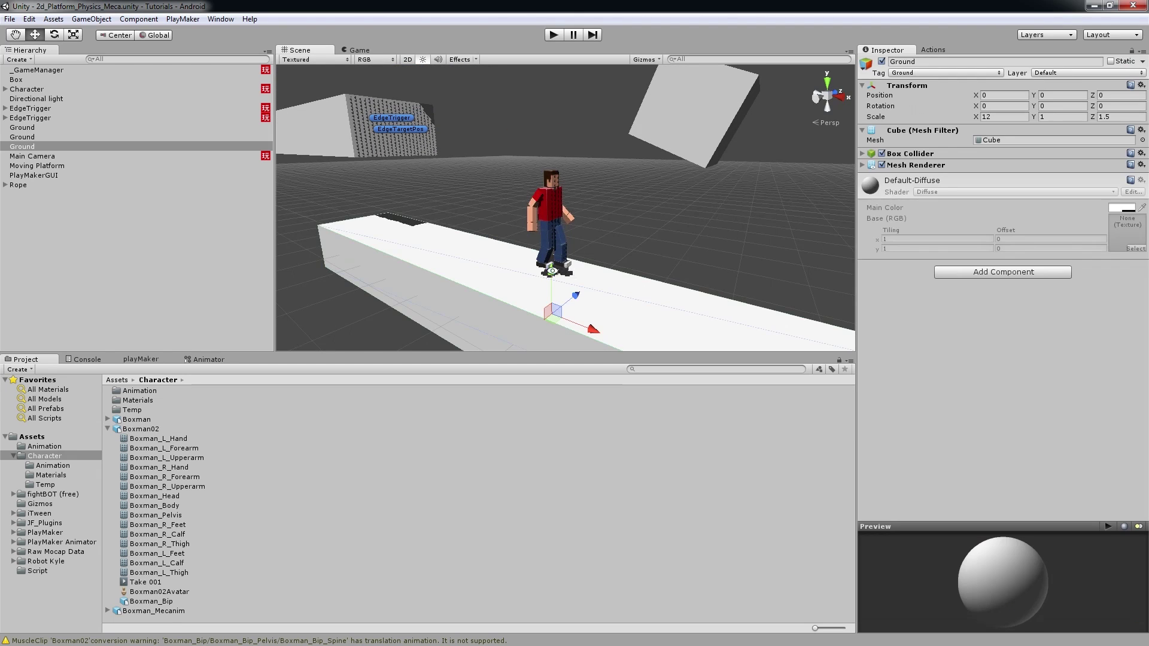
{"action": "left_click", "coordinate": [661, 229]}
{"action": "left_click_drag", "start_coordinate": [660, 229], "coordinate": [648, 255], "text": "alt"}
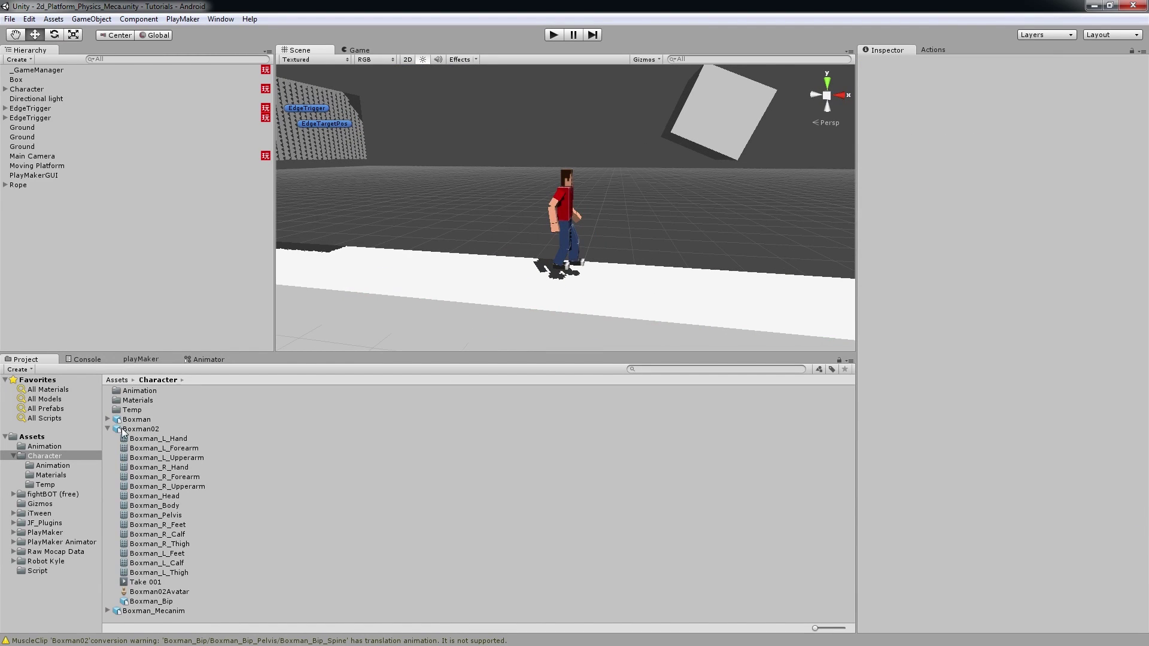
Step: Rename the Take 001 animation clip of Boxman02 to Idle and set its end frame to 30
{"action": "left_click", "coordinate": [103, 430]}
{"action": "left_click", "coordinate": [108, 428]}
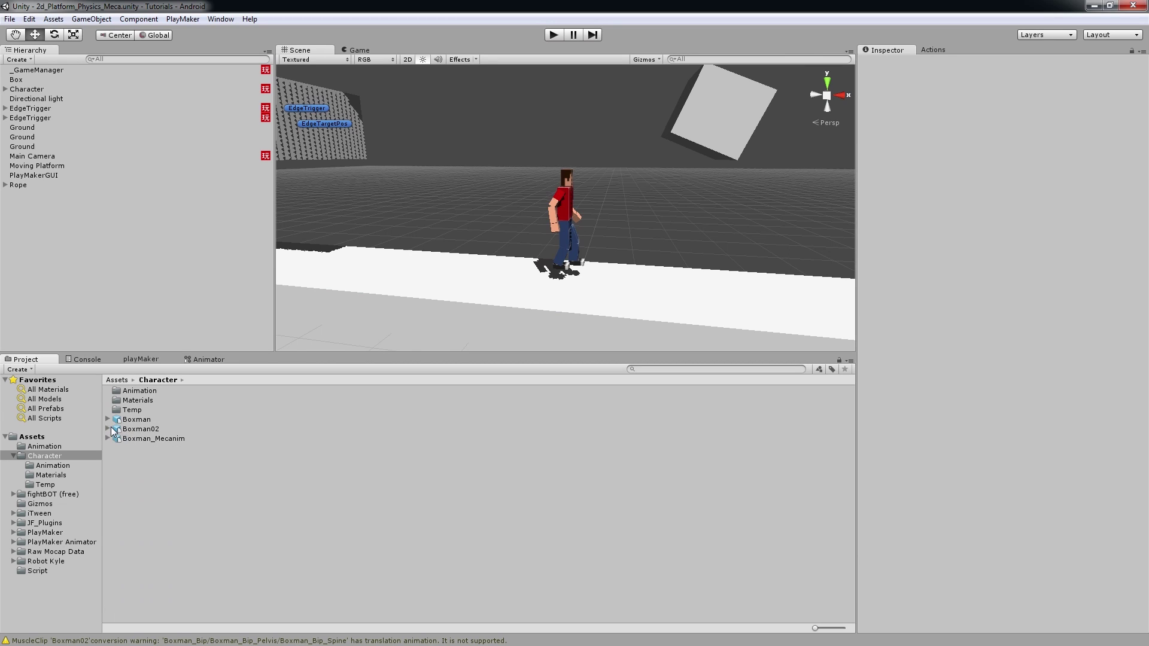
{"action": "left_click", "coordinate": [110, 426]}
{"action": "left_click", "coordinate": [1048, 90]}
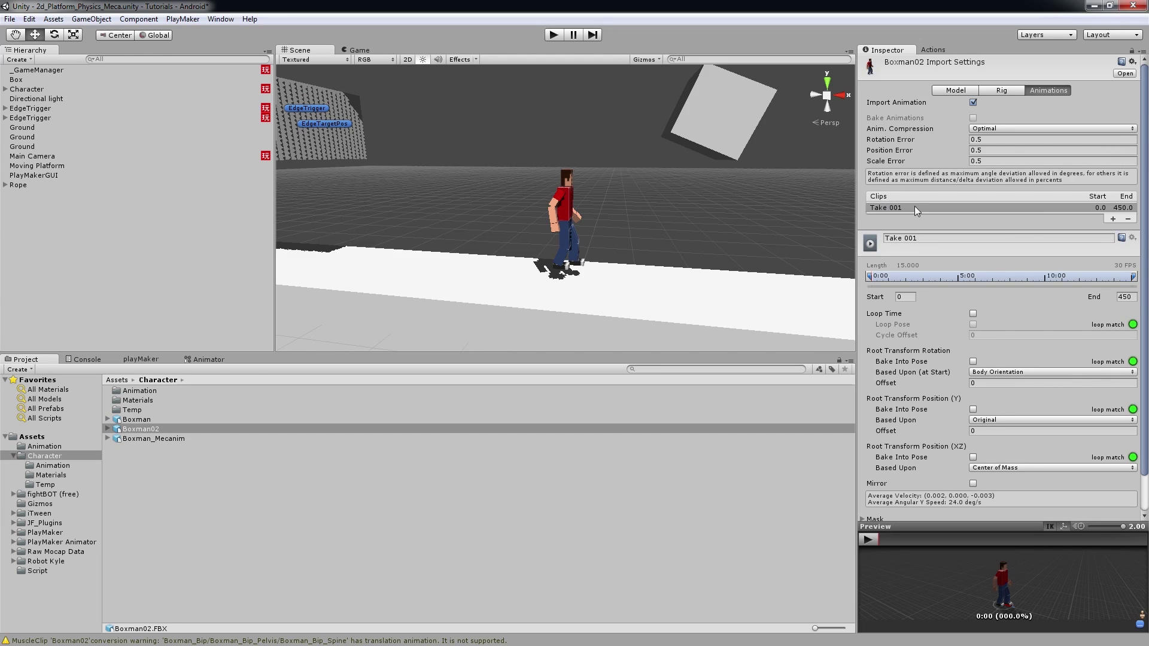
{"action": "left_click", "coordinate": [922, 238]}
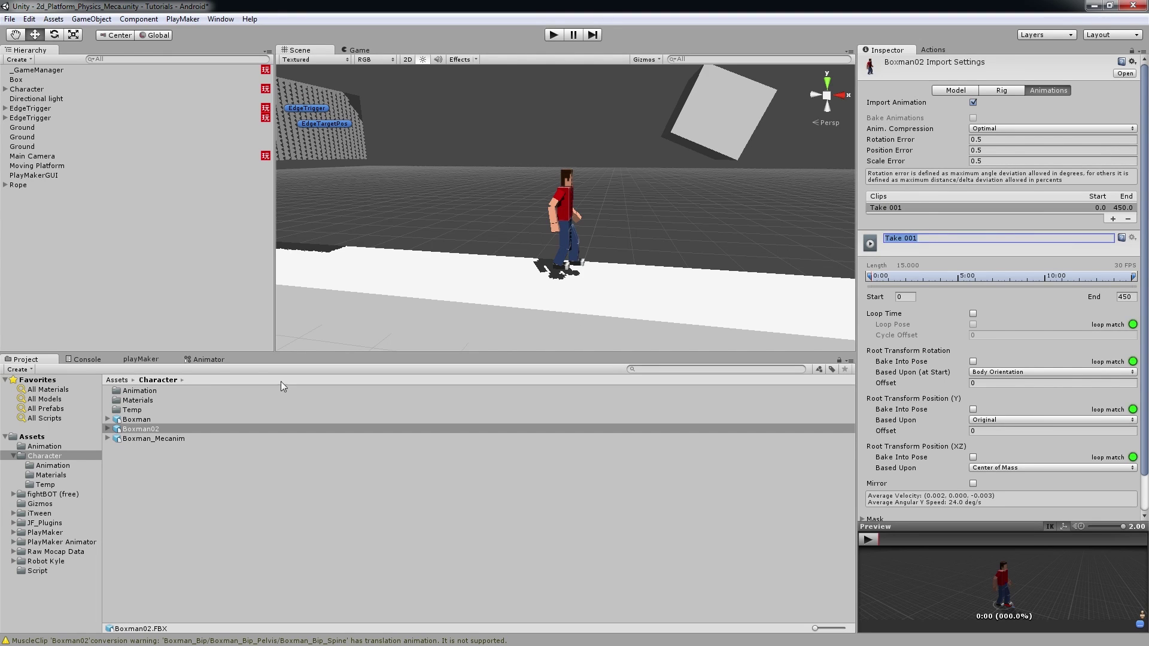
{"action": "left_click", "coordinate": [134, 421]}
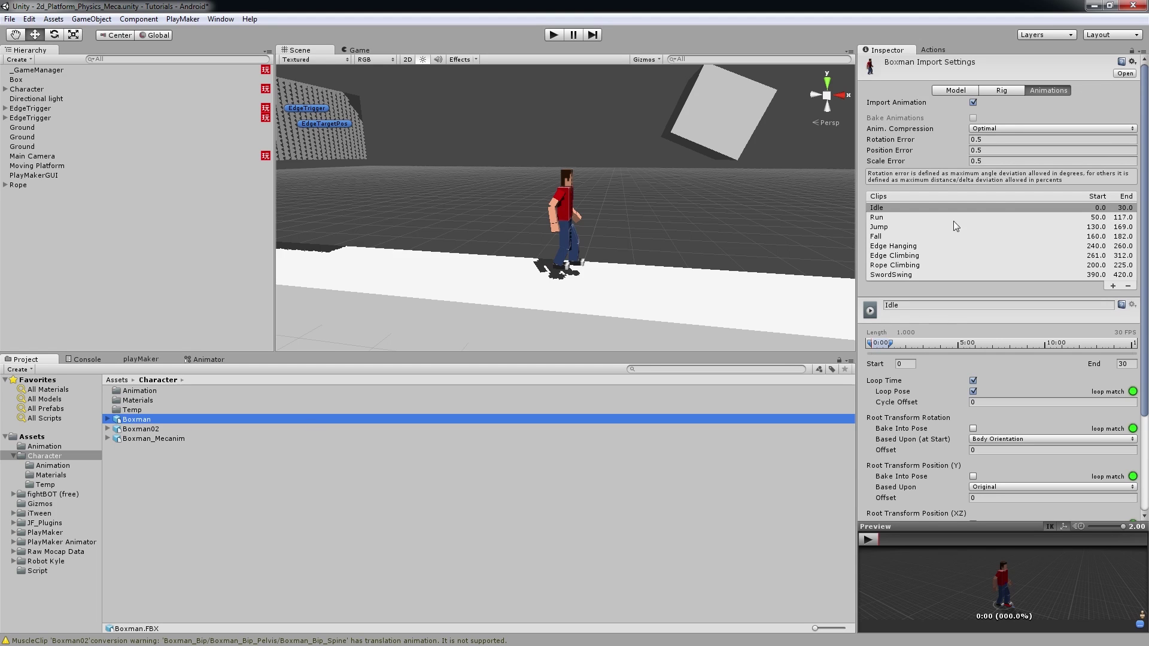
{"action": "left_click", "coordinate": [144, 429]}
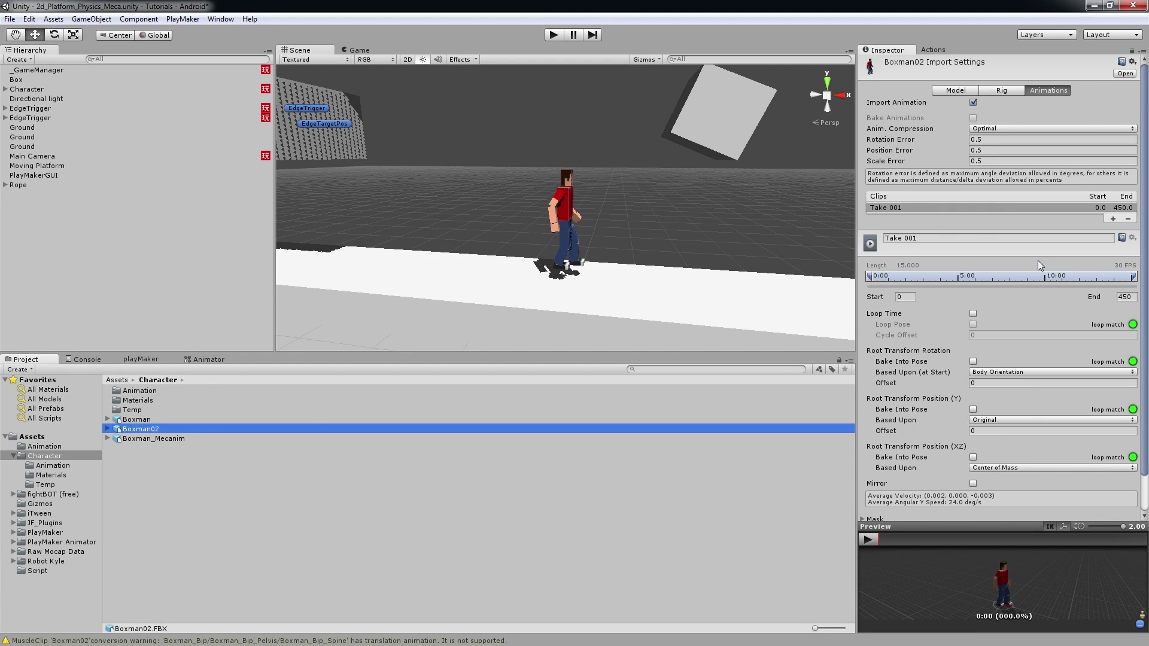
{"action": "left_click", "coordinate": [948, 237]}
{"action": "type", "text": "Idle"}
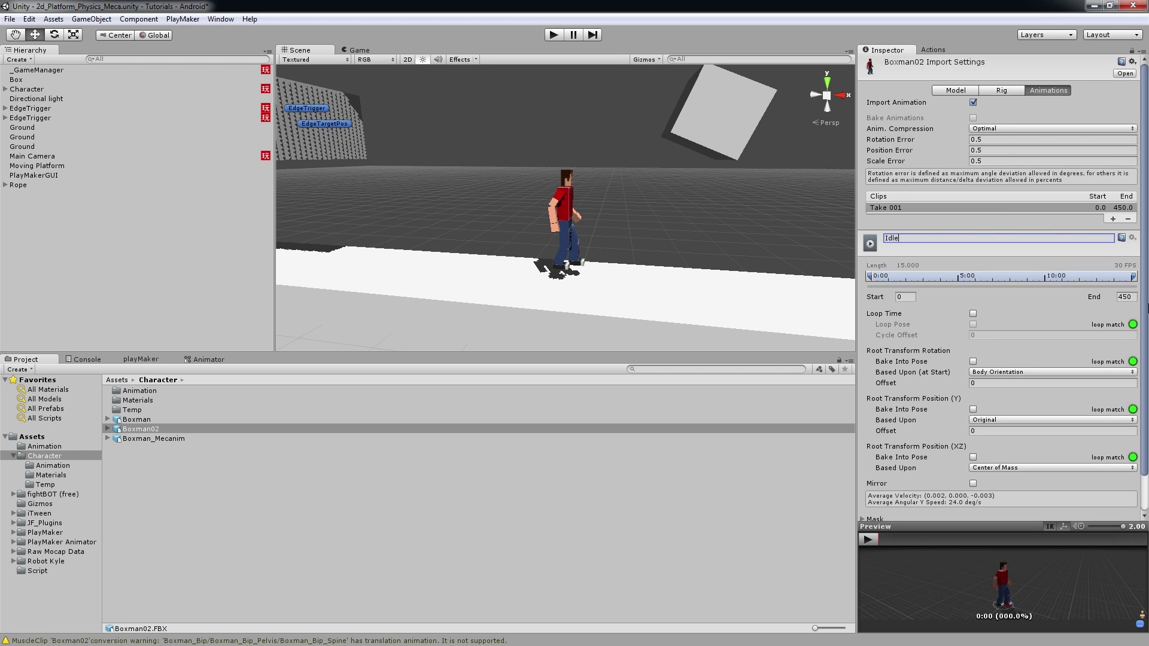
{"action": "left_click", "coordinate": [1128, 297]}
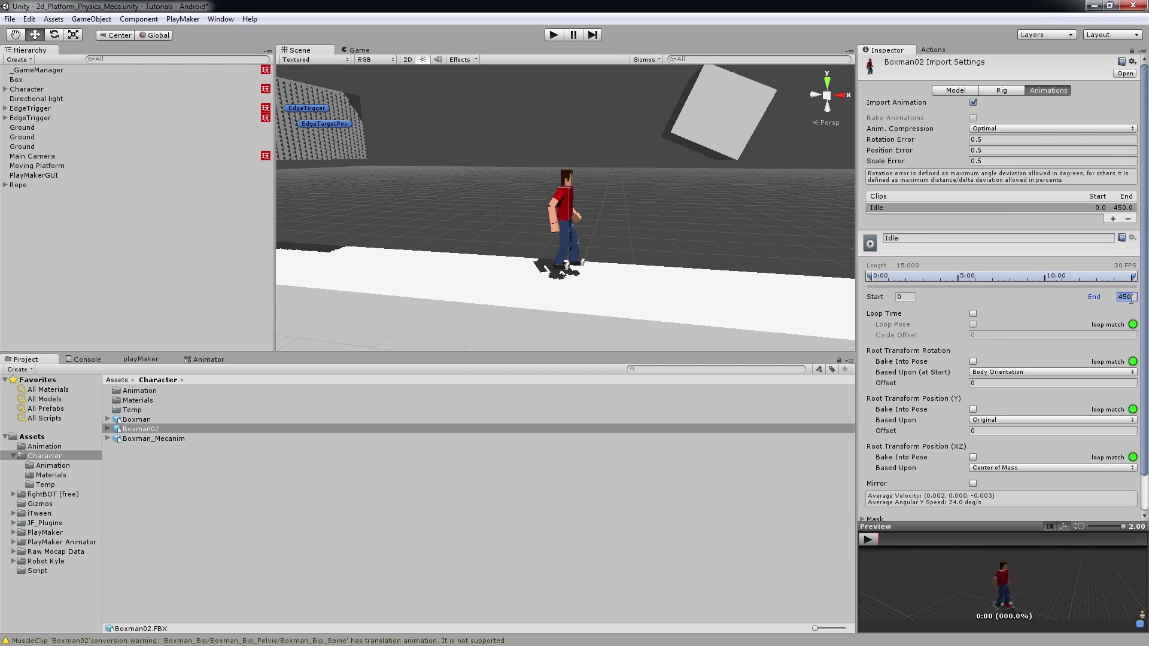
{"action": "type", "text": "30"}
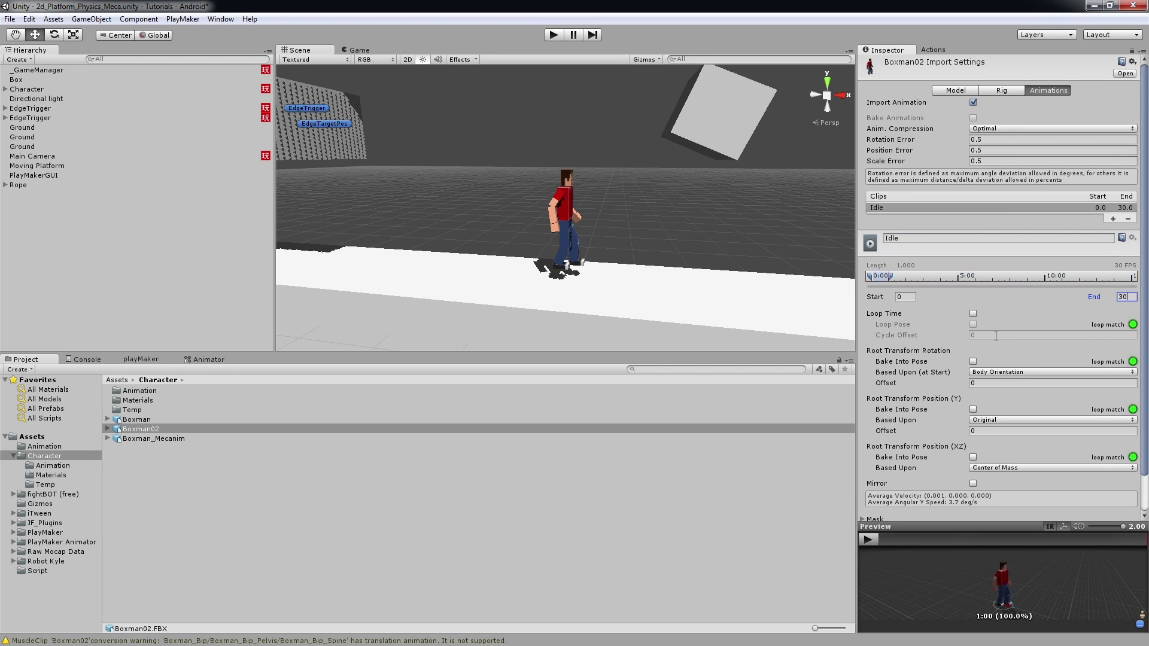
Step: Enable Loop Time, Loop Pose and Bake Into Pose for Root Transform Rotation on the Idle clip
{"action": "left_click", "coordinate": [974, 313]}
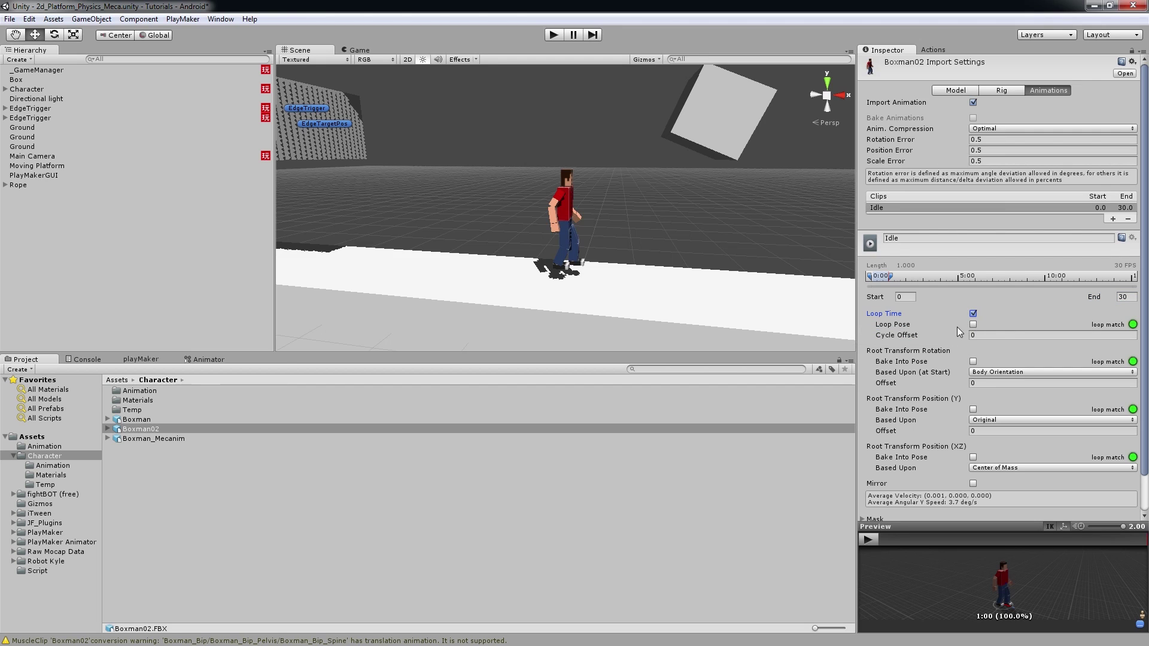
{"action": "left_click", "coordinate": [974, 324]}
{"action": "left_click", "coordinate": [972, 361]}
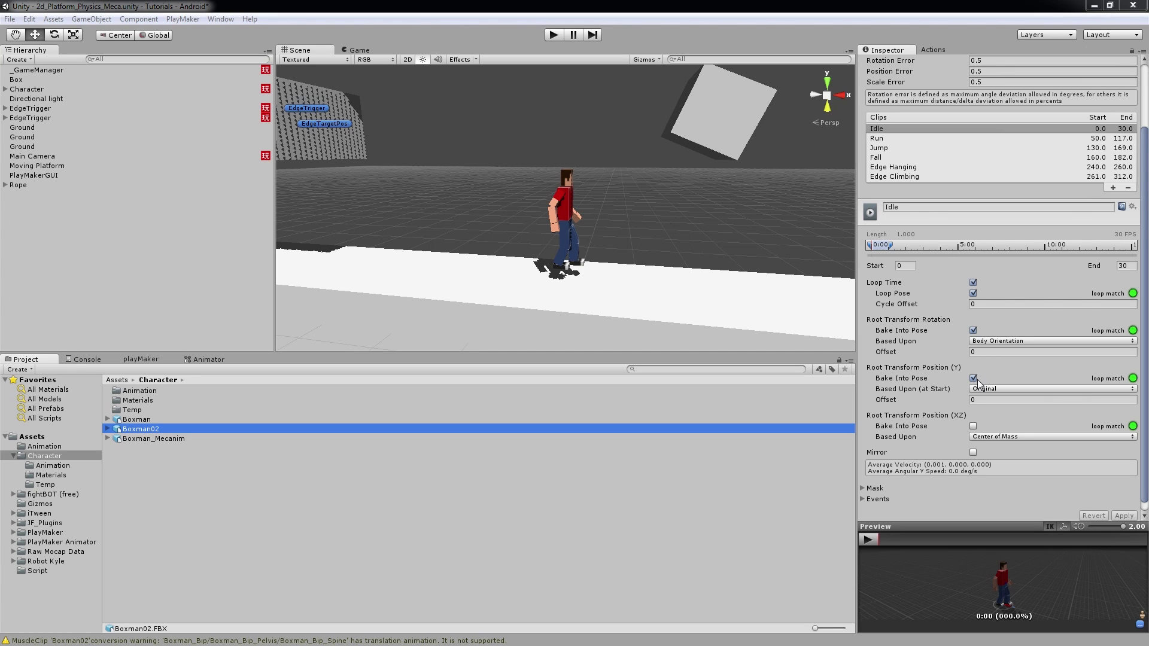
Step: Review the loop and root transform settings of the Run and Jump clips of Boxman02
{"action": "left_click", "coordinate": [877, 139]}
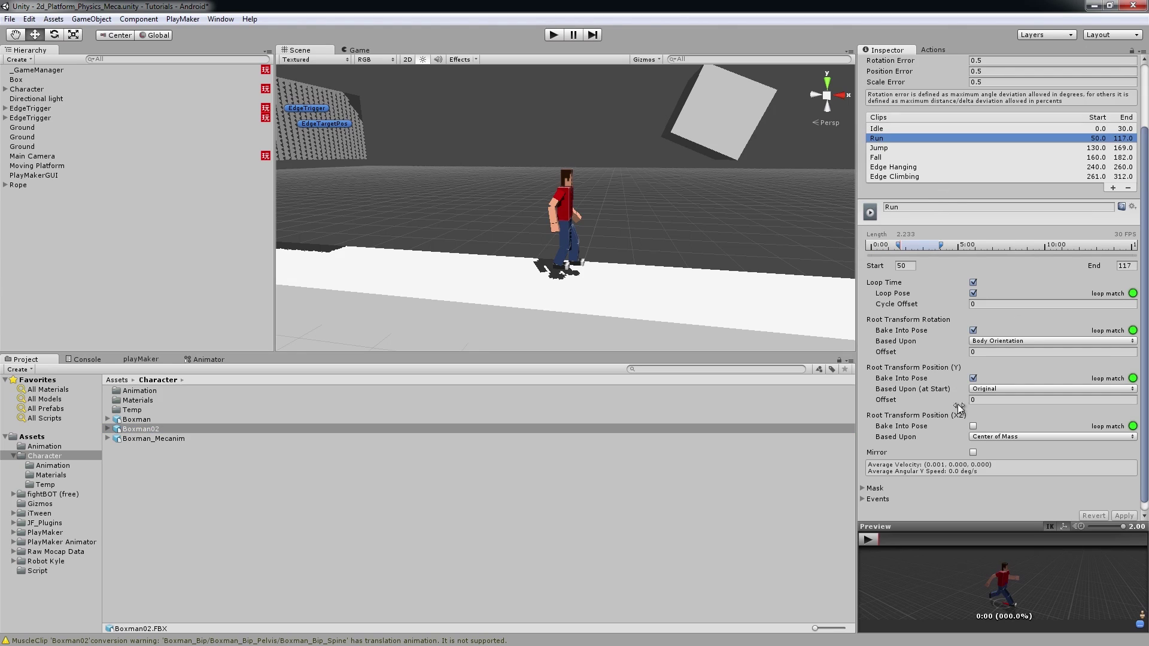
{"action": "left_click", "coordinate": [883, 149]}
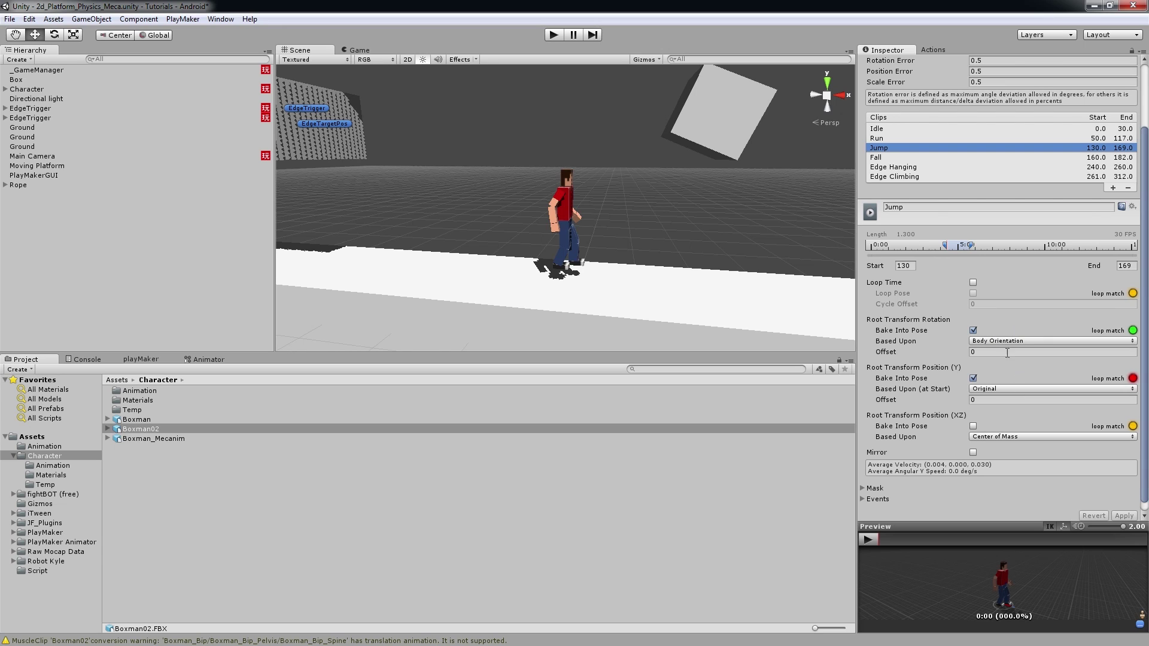
Step: Review the loop and root transform settings of the Fall, Edge Hanging and Edge Climbing clips of Boxman02
{"action": "left_click", "coordinate": [875, 158]}
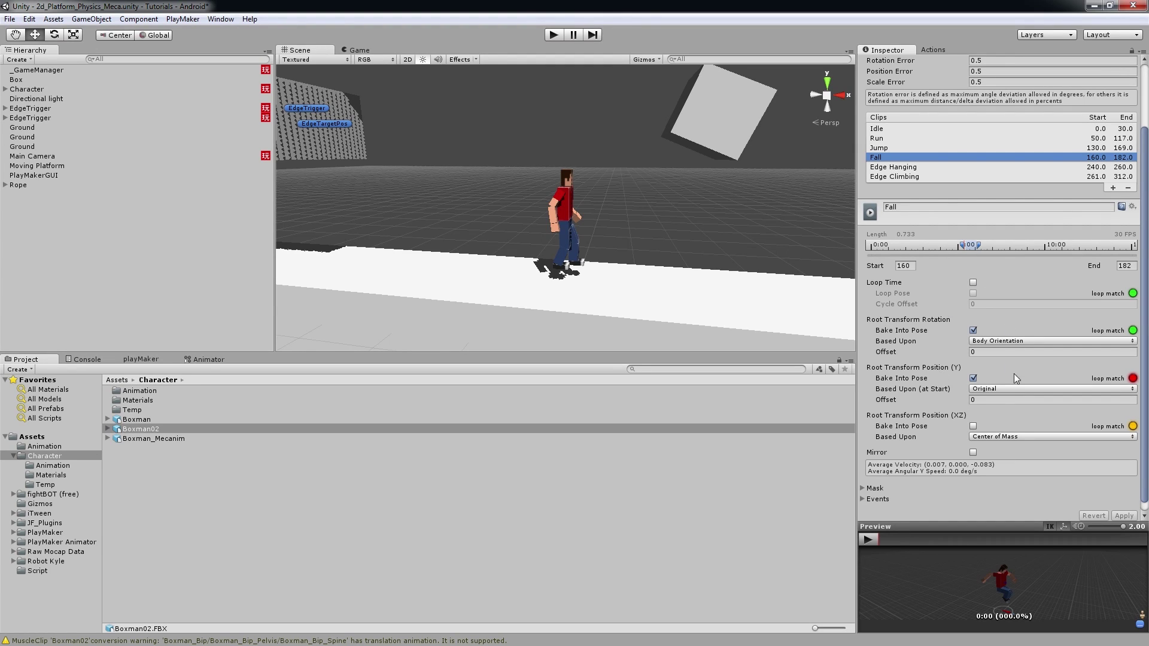
{"action": "left_click", "coordinate": [897, 168]}
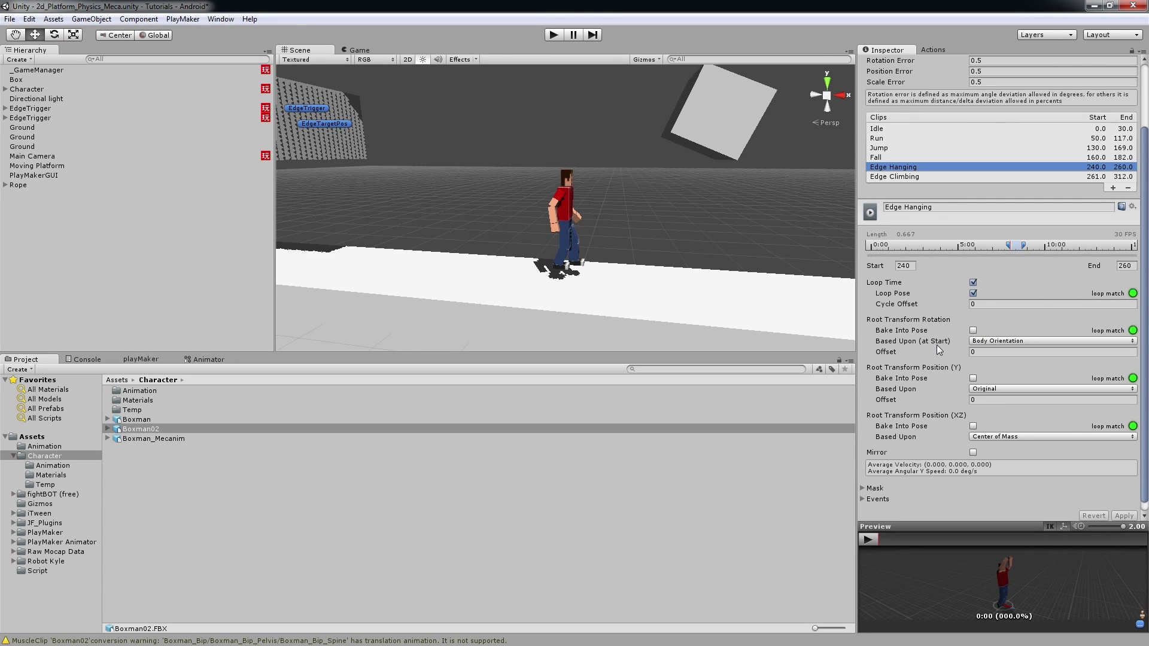
{"action": "left_click", "coordinate": [893, 176]}
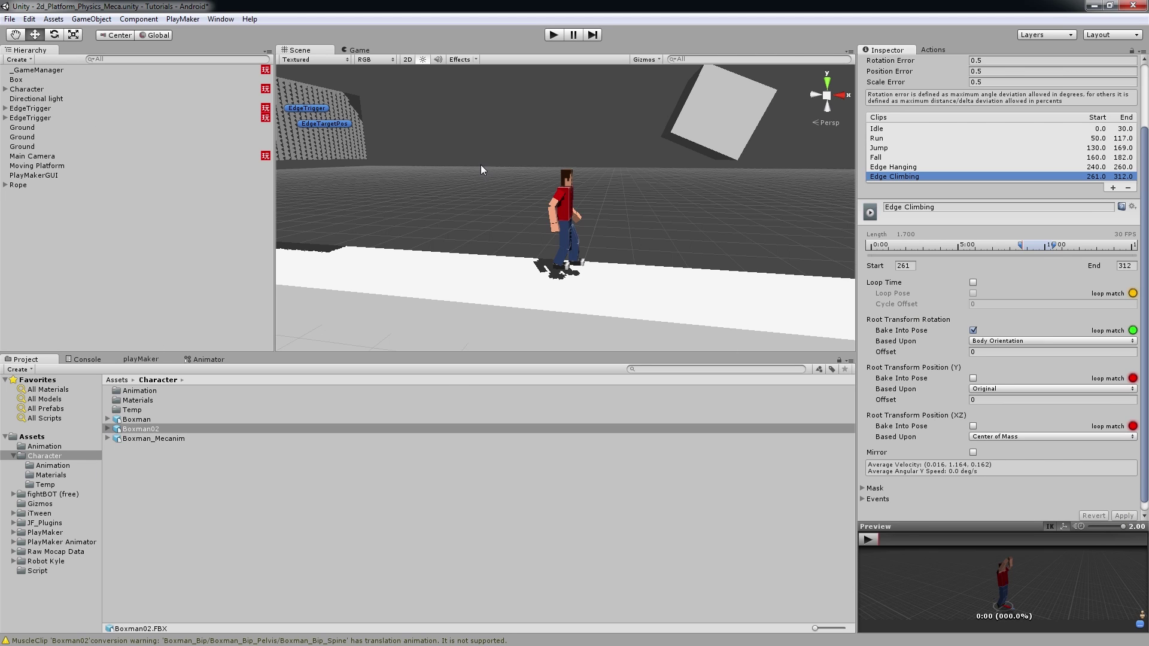
Step: Add the Boxman02 model from the Character folder to the scene as a child of the Character object
{"action": "left_click_drag", "start_coordinate": [435, 176], "coordinate": [456, 177], "text": "alt"}
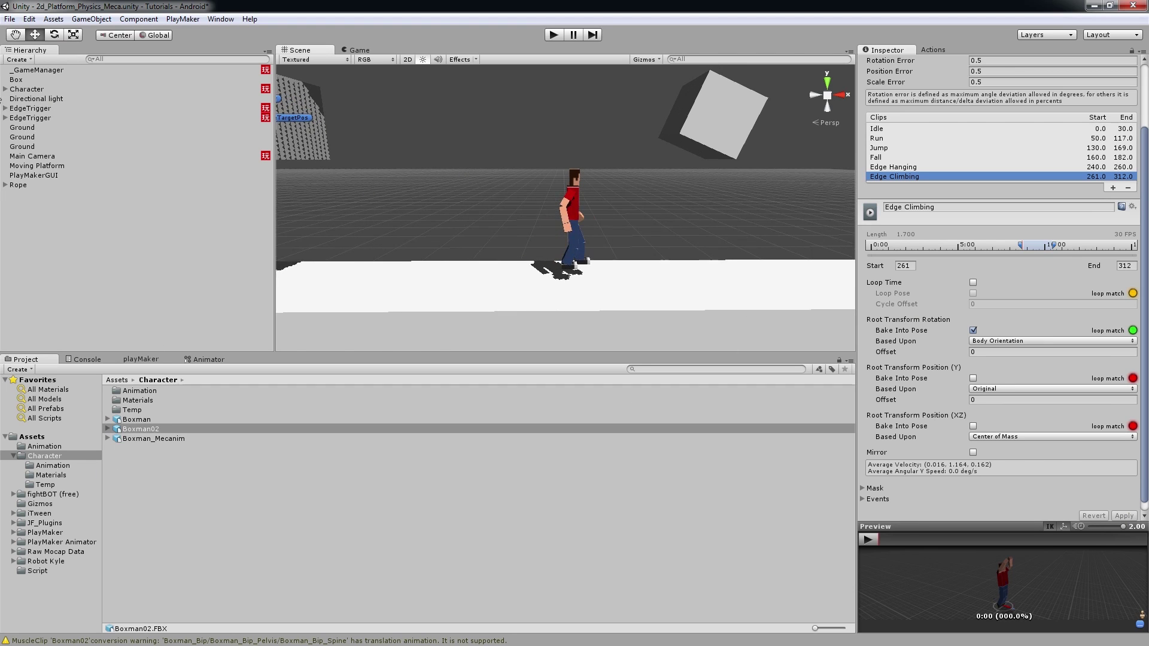
{"action": "left_click", "coordinate": [6, 89]}
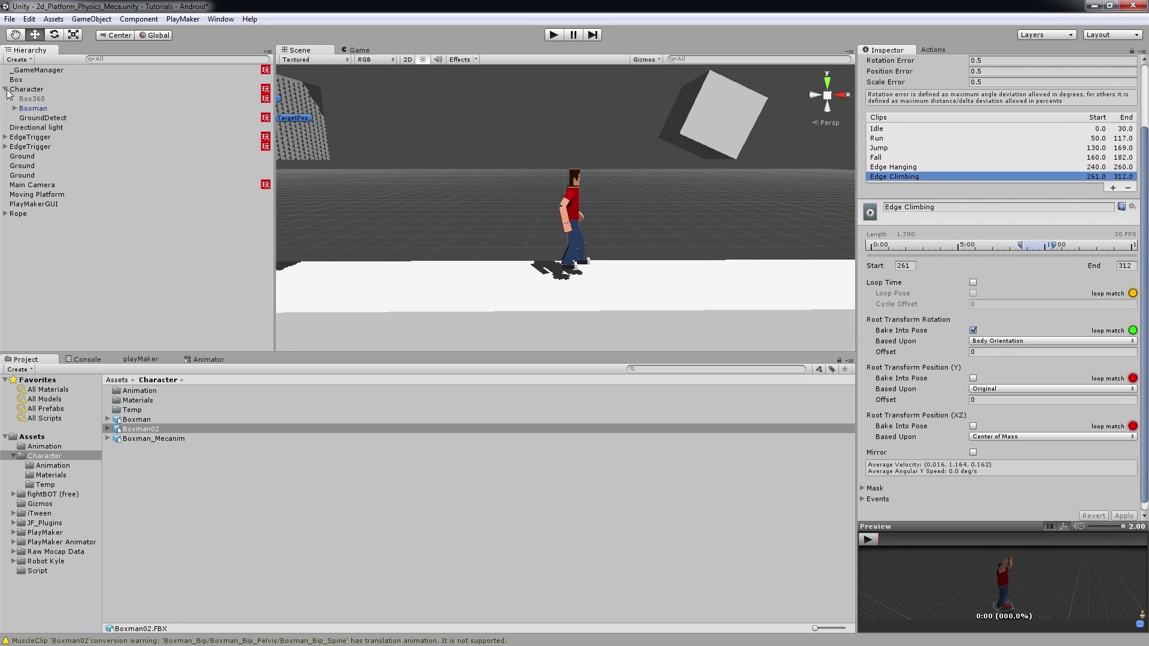
{"action": "left_click", "coordinate": [35, 118]}
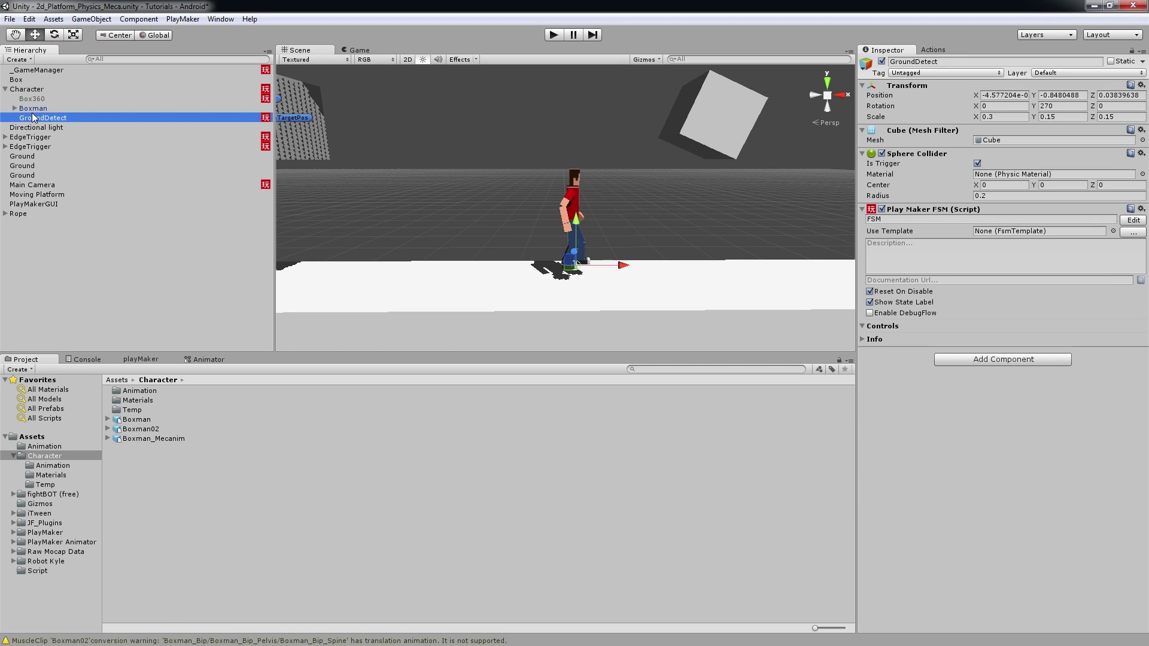
{"action": "left_click", "coordinate": [153, 431]}
{"action": "left_click_drag", "start_coordinate": [153, 435], "coordinate": [39, 97]}
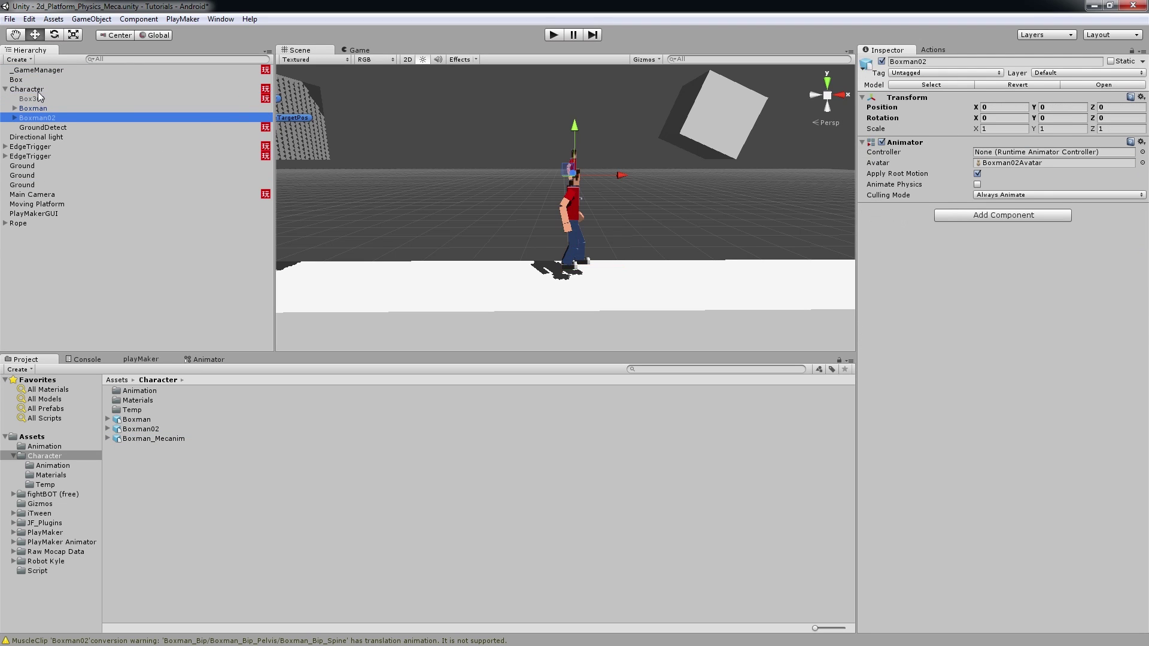
Step: Set the Scale Factor in the Boxman02 model import settings to 0.02 and apply it
{"action": "left_click", "coordinate": [132, 430]}
{"action": "left_click", "coordinate": [956, 89]}
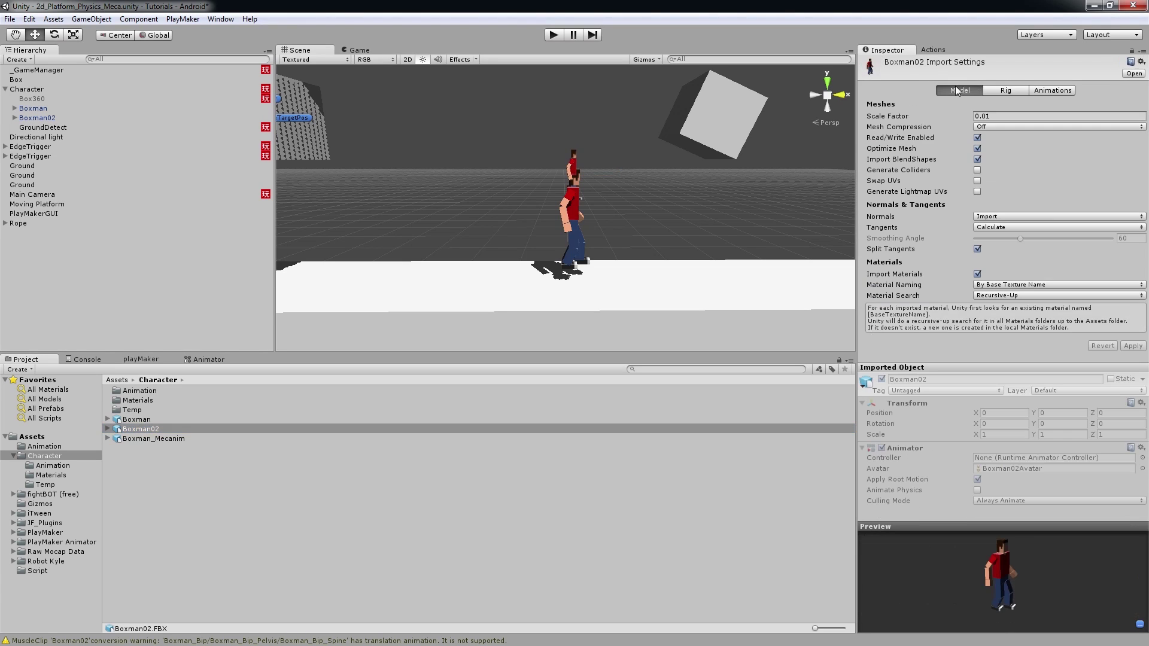
{"action": "left_click", "coordinate": [996, 115]}
{"action": "type", "text": "0.0"}
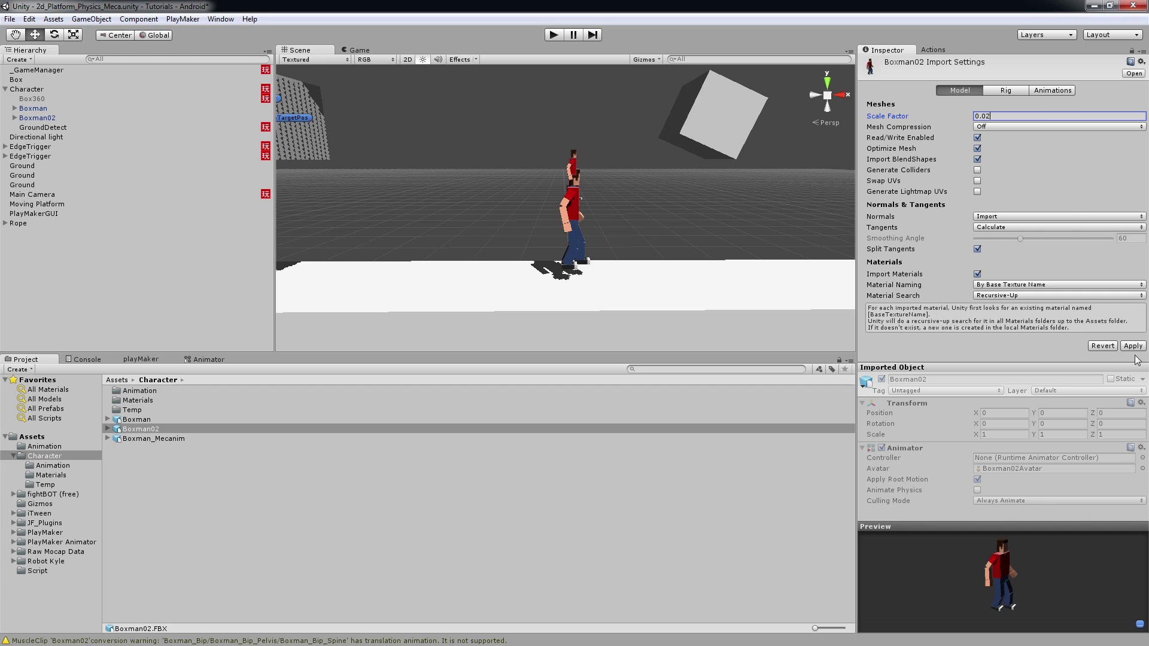
{"action": "left_click", "coordinate": [1134, 346]}
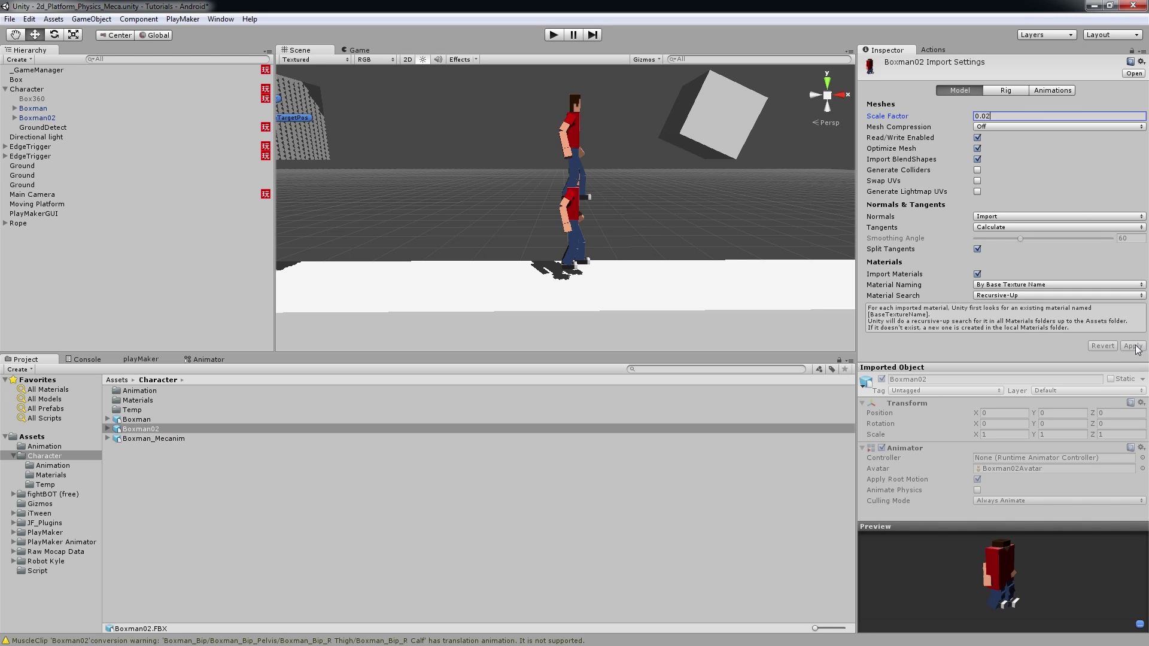
Step: Copy Boxman's Y position of -0.85 to Boxman02 and delete the old Boxman from the Character object
{"action": "left_click", "coordinate": [42, 110]}
{"action": "left_click", "coordinate": [1060, 106]}
{"action": "key", "text": "ctrl+c"}
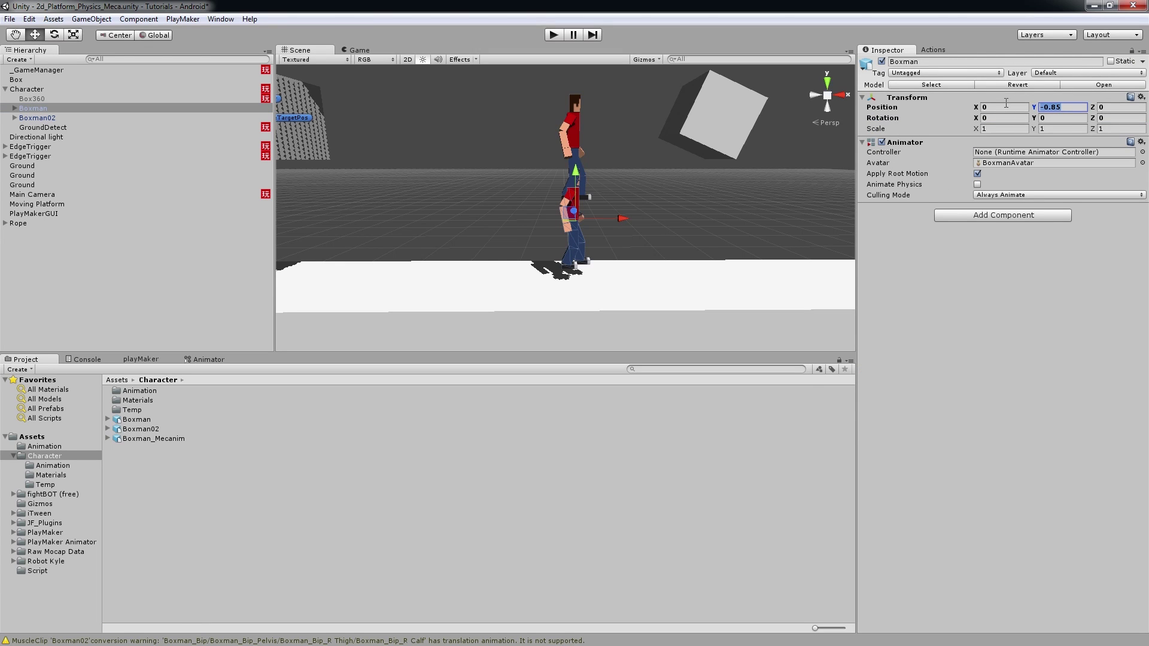
{"action": "left_click", "coordinate": [37, 118]}
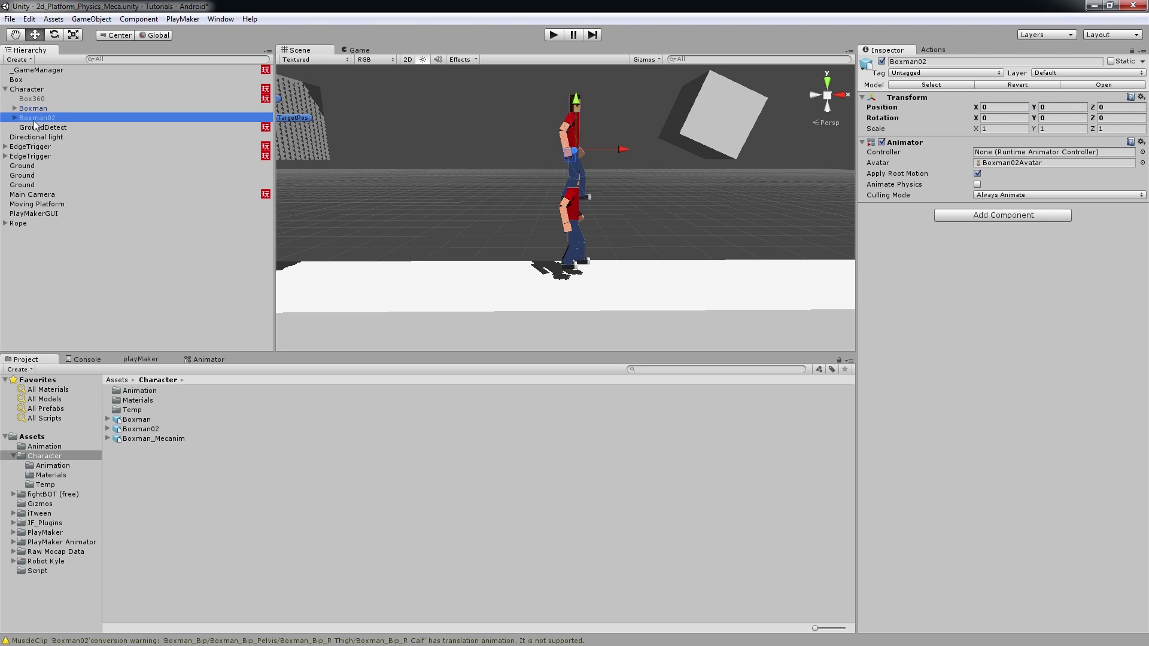
{"action": "left_click", "coordinate": [1051, 106]}
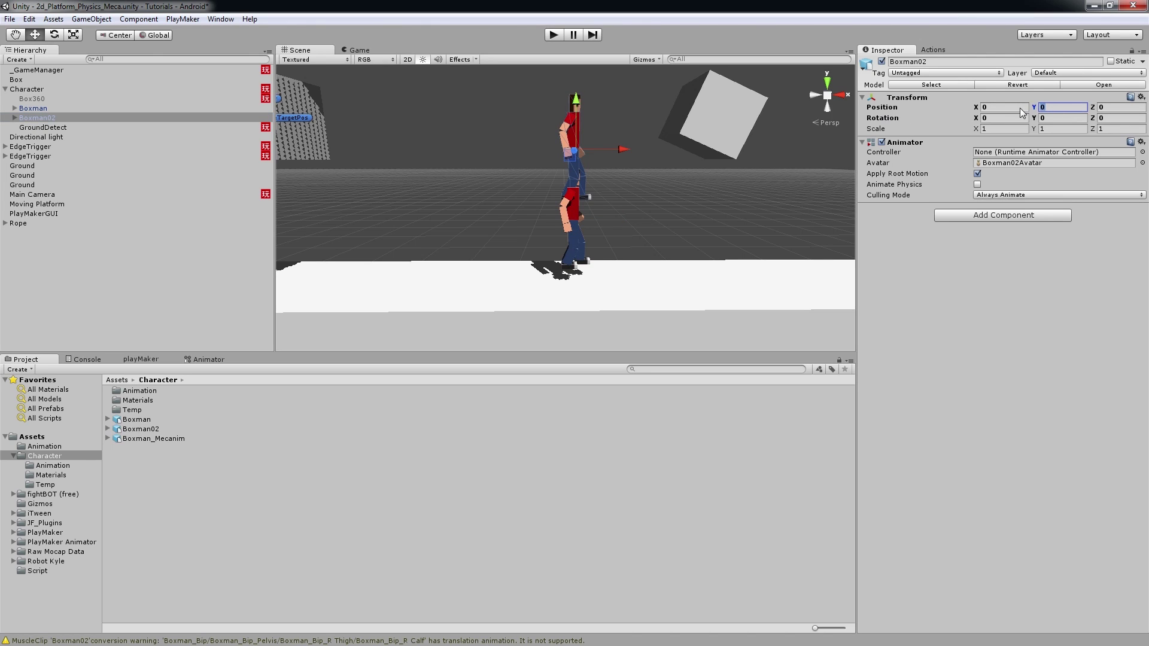
{"action": "key", "text": "ctrl+v"}
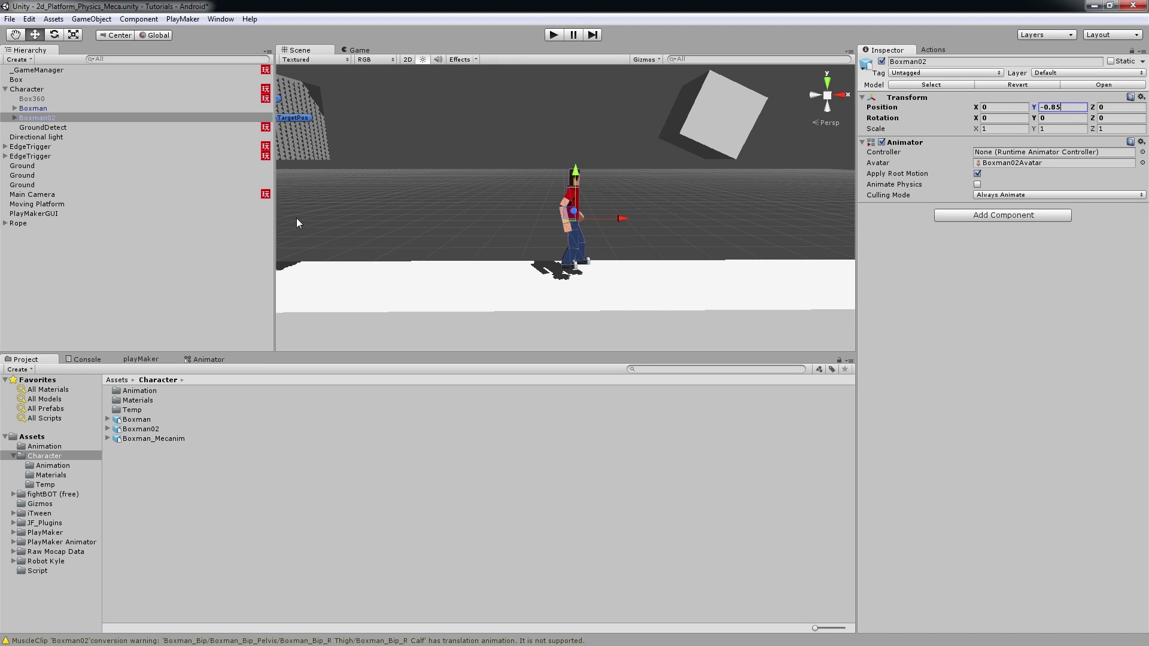
{"action": "right_click", "coordinate": [38, 110]}
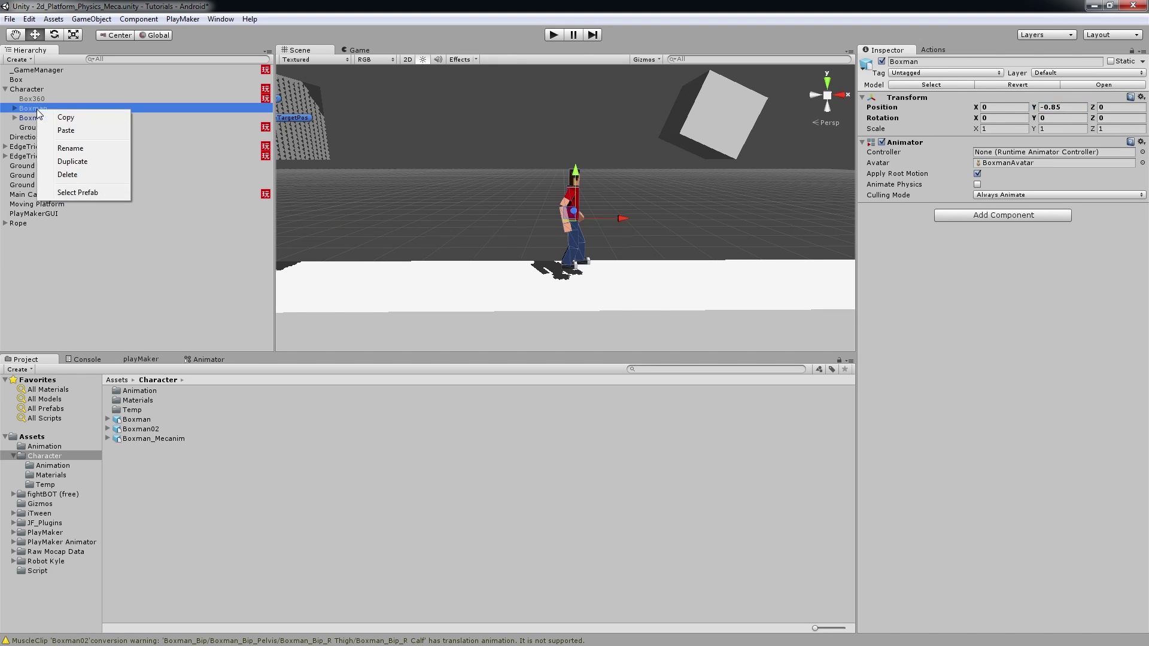
{"action": "left_click", "coordinate": [67, 175]}
Step: Rename the Boxman02 scene object to Boxman_Mecanim and disable Apply Root Motion on its Animator
{"action": "left_click", "coordinate": [38, 108]}
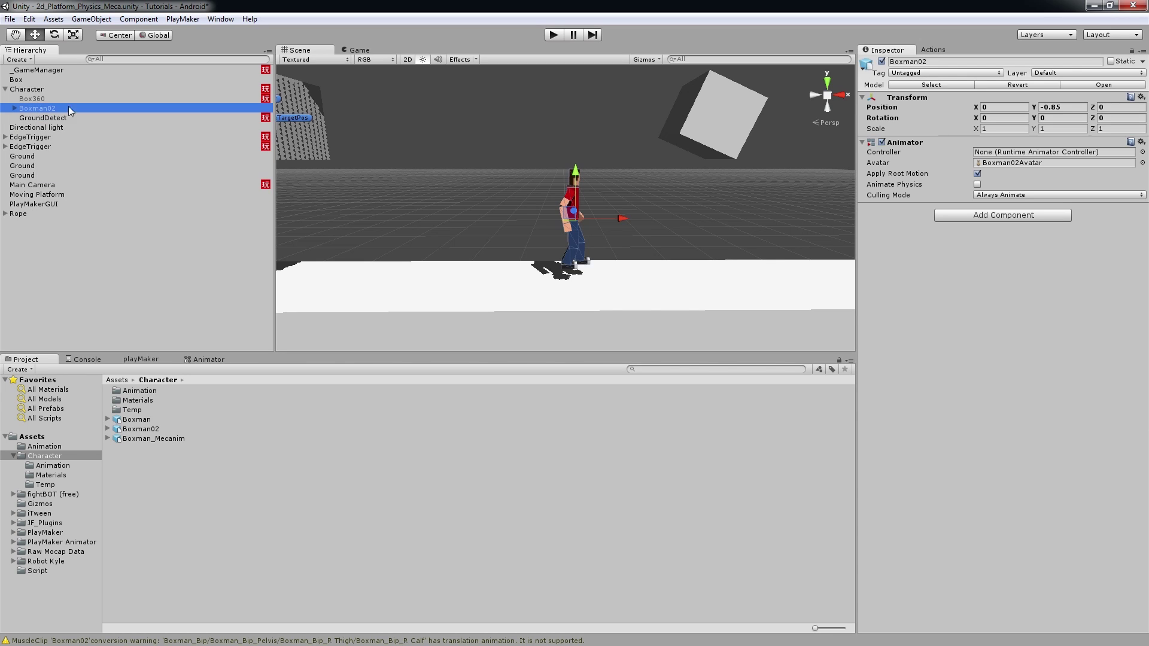
{"action": "left_click", "coordinate": [924, 61]}
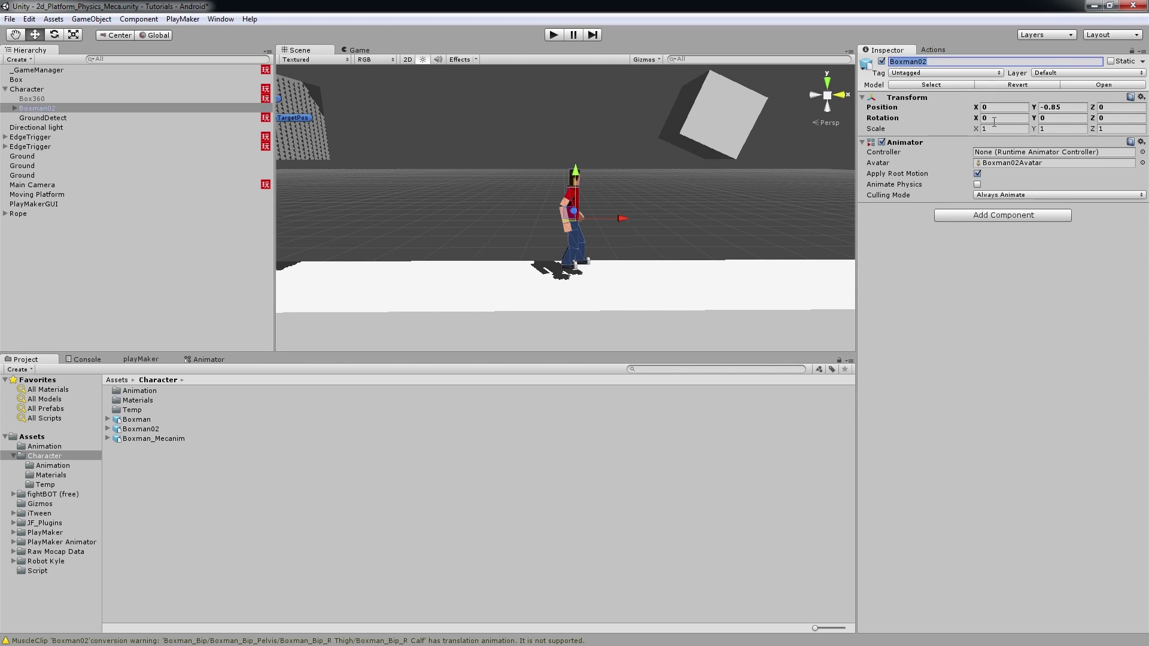
{"action": "key", "text": "BackSpace"}
{"action": "type", "text": "_Mecanim"}
{"action": "key", "text": "Return"}
{"action": "left_click", "coordinate": [978, 172]}
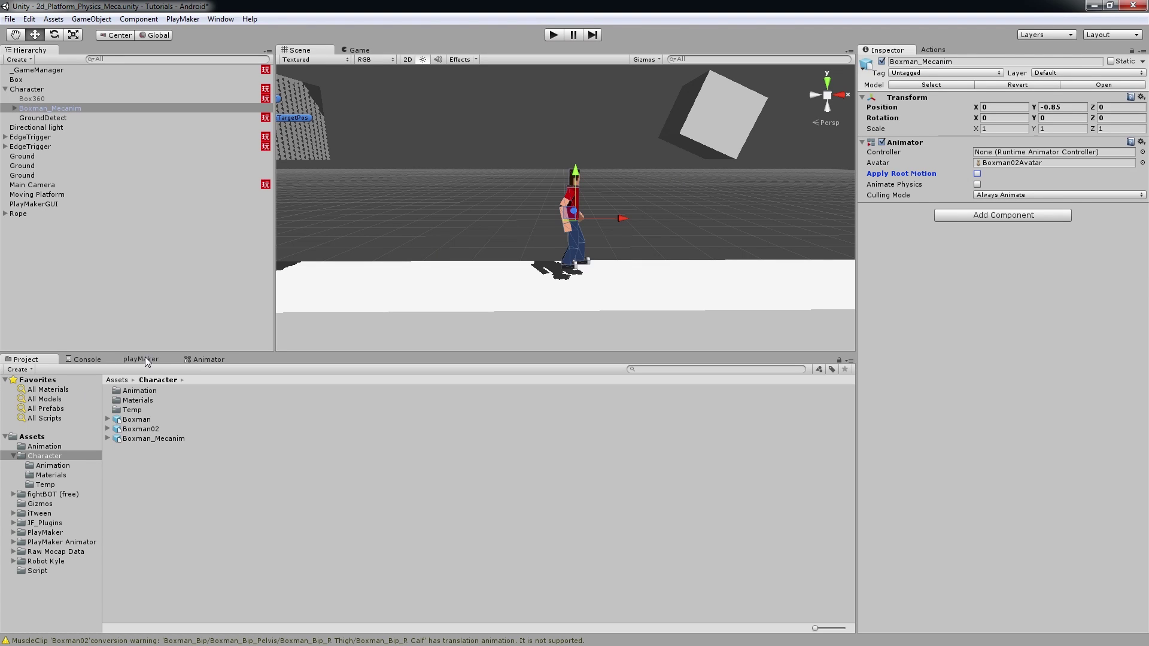
Step: Delete the existing BoxMan Mecanim animator controller from the Character's Animation folder
{"action": "left_click", "coordinate": [31, 90]}
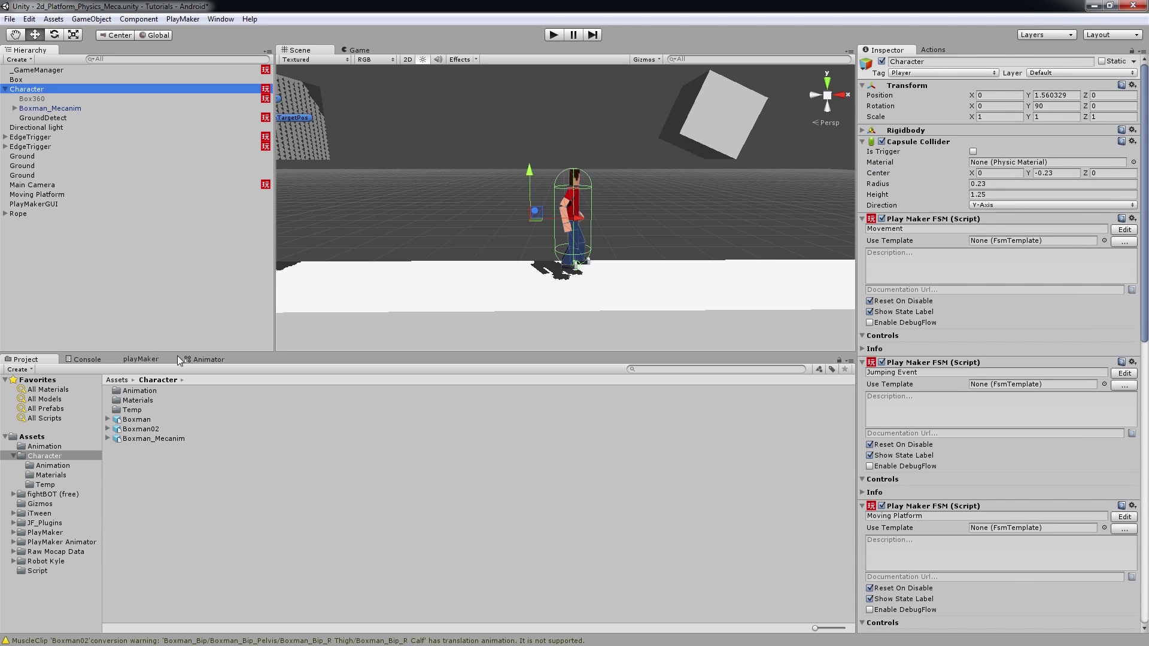
{"action": "left_click", "coordinate": [144, 390]}
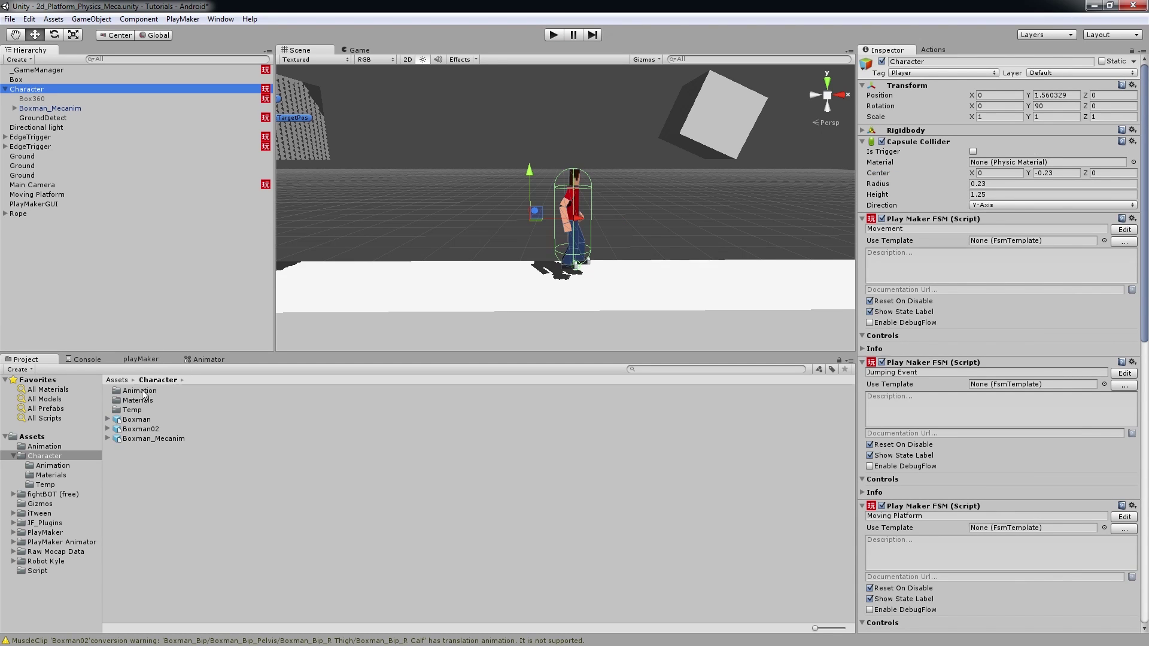
{"action": "double_click", "coordinate": [146, 391]}
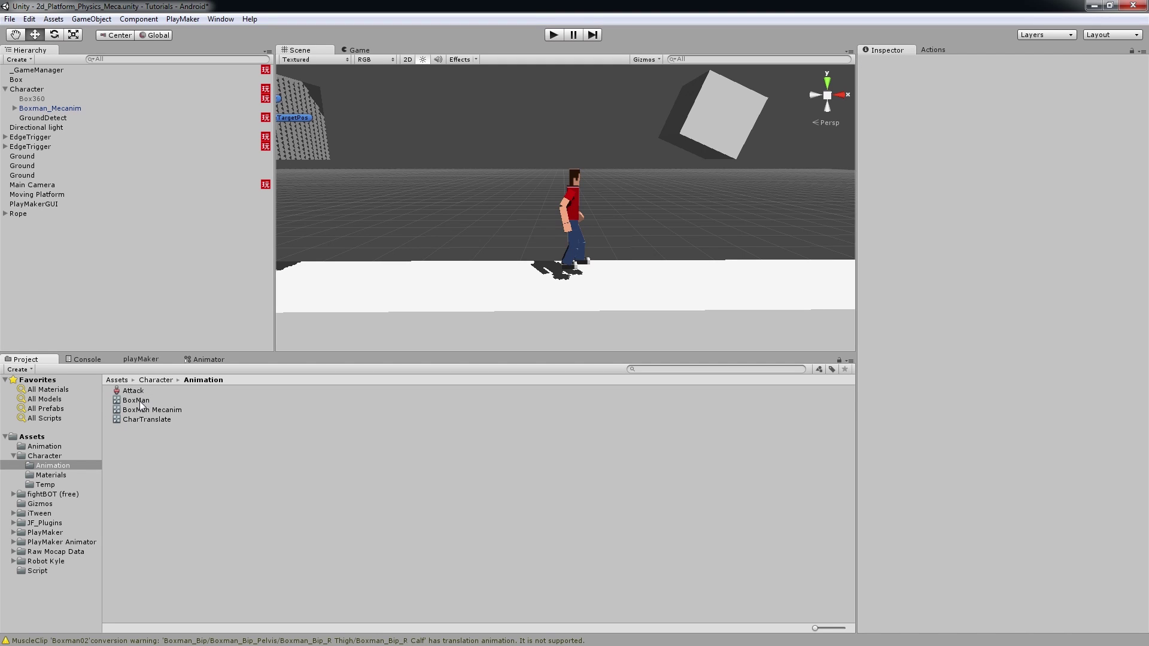
{"action": "right_click", "coordinate": [140, 400]}
{"action": "left_click", "coordinate": [127, 410]}
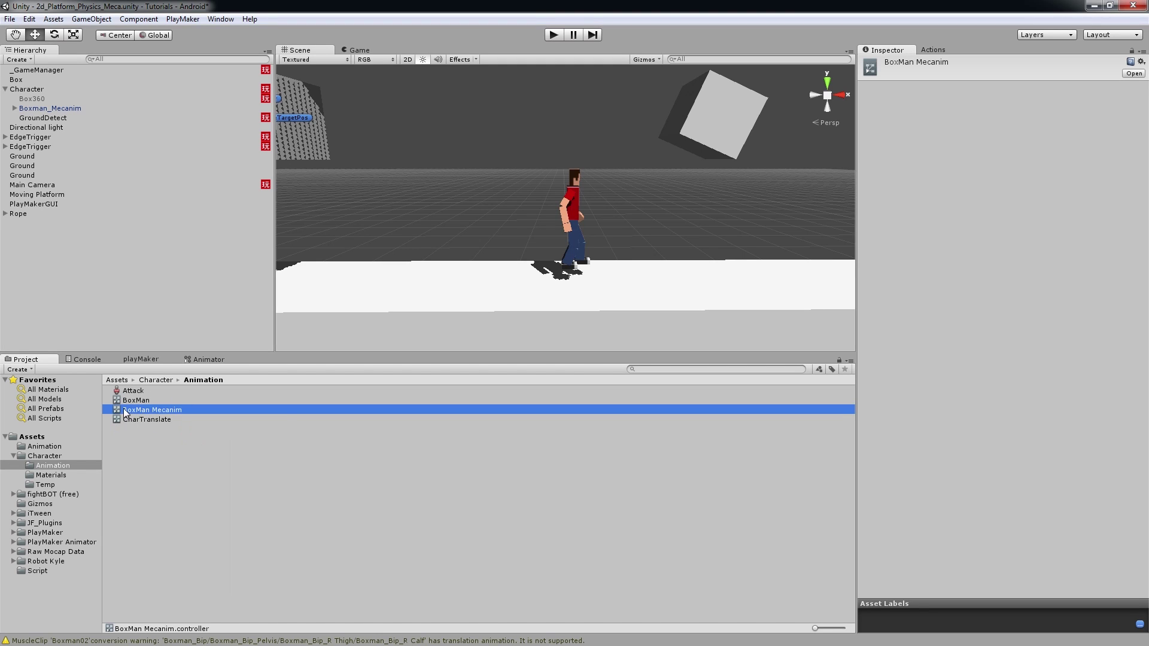
{"action": "right_click", "coordinate": [125, 410]}
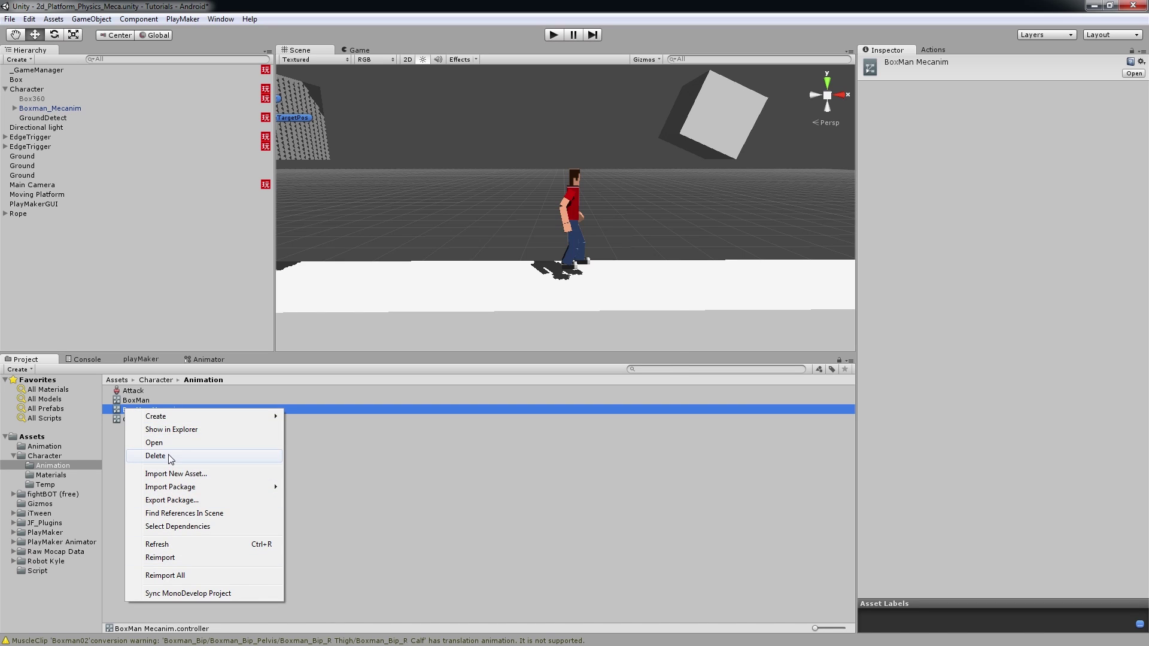
{"action": "left_click", "coordinate": [160, 456]}
{"action": "left_click", "coordinate": [601, 356]}
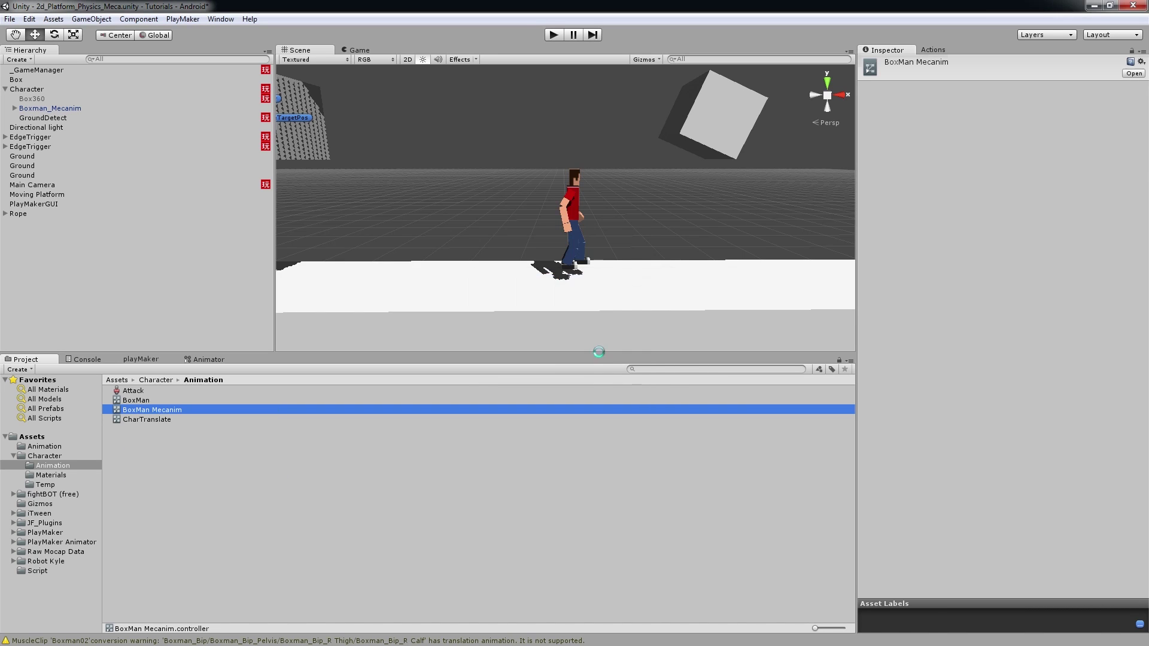
Step: Create a new Animator Controller named Boxman Mecanim in the Character's Animation folder
{"action": "right_click", "coordinate": [143, 462]}
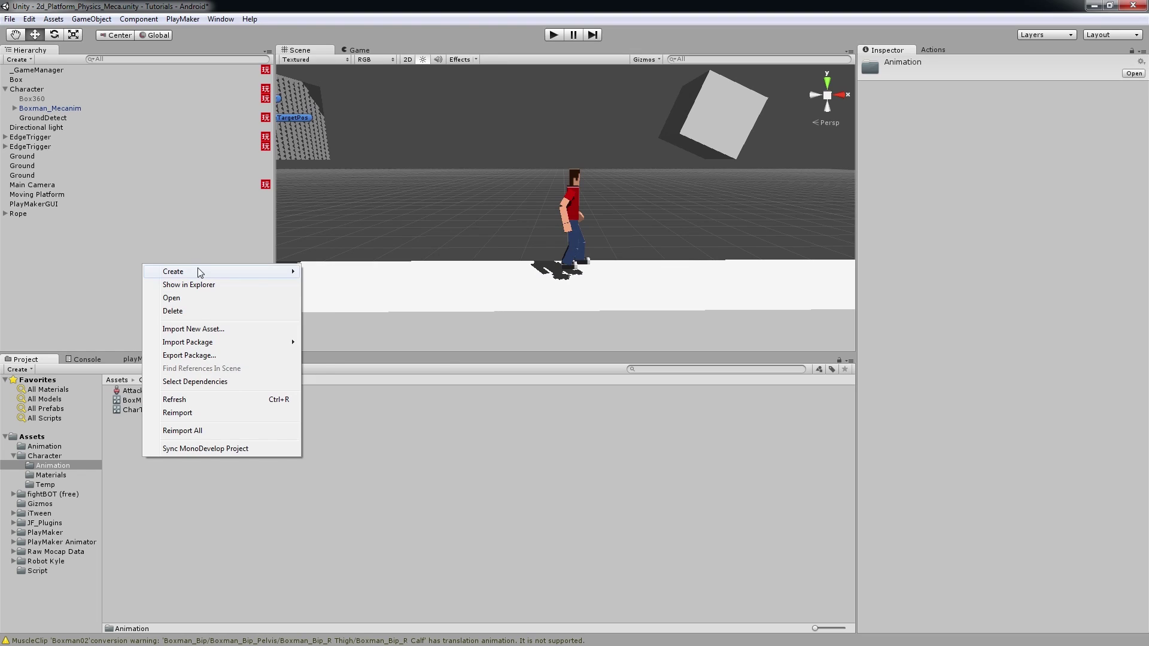
{"action": "mouse_move", "coordinate": [273, 270]}
{"action": "left_click", "coordinate": [349, 422]}
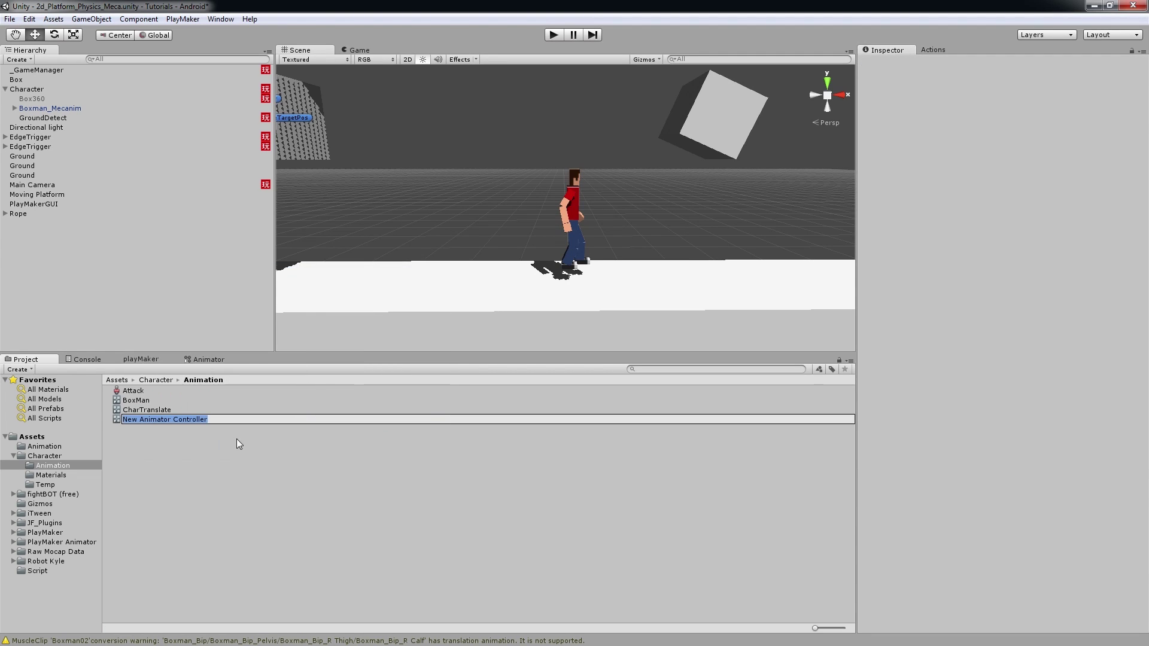
{"action": "type", "text": "Boxm"}
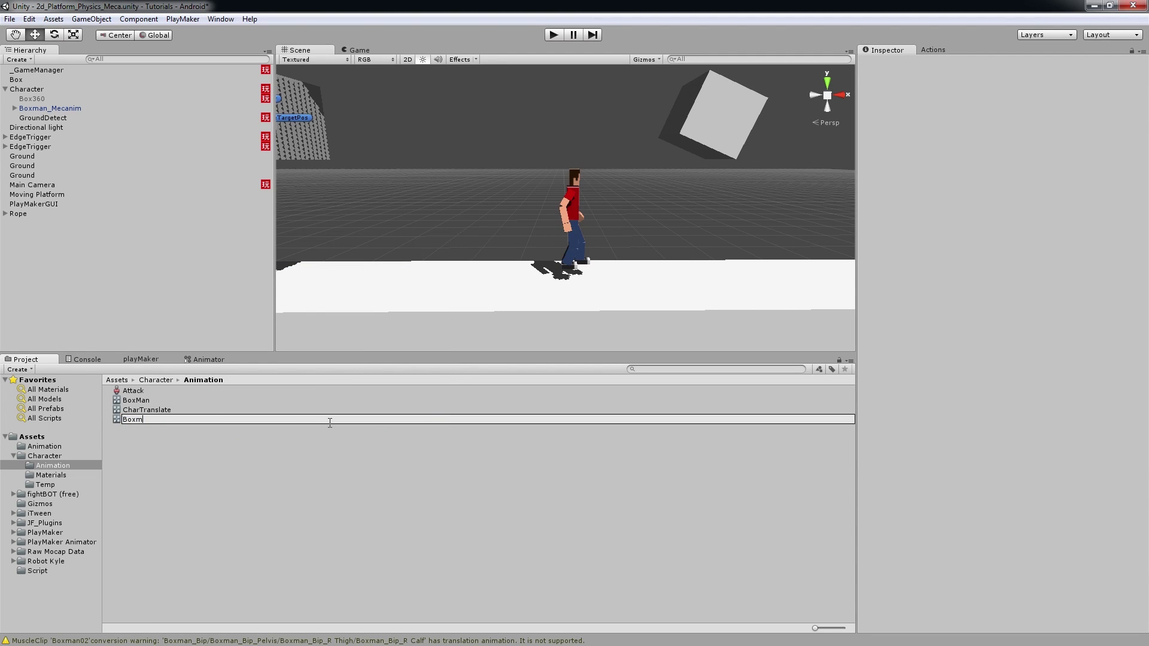
{"action": "type", "text": "an Mecanim"}
{"action": "key", "text": "Return"}
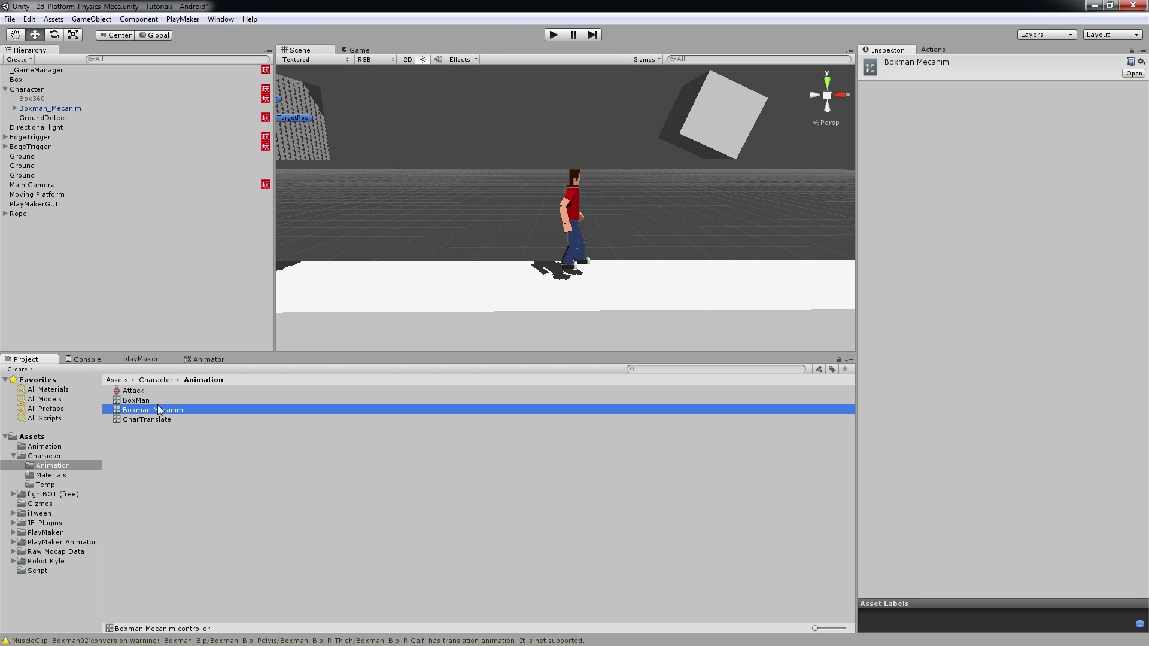
Step: Assign the Boxman Mecanim controller to the Animator of the Boxman_Mecanim object, with the Animator view open
{"action": "left_click", "coordinate": [197, 358]}
{"action": "left_click", "coordinate": [160, 362]}
{"action": "left_click", "coordinate": [191, 362]}
{"action": "left_click", "coordinate": [70, 112]}
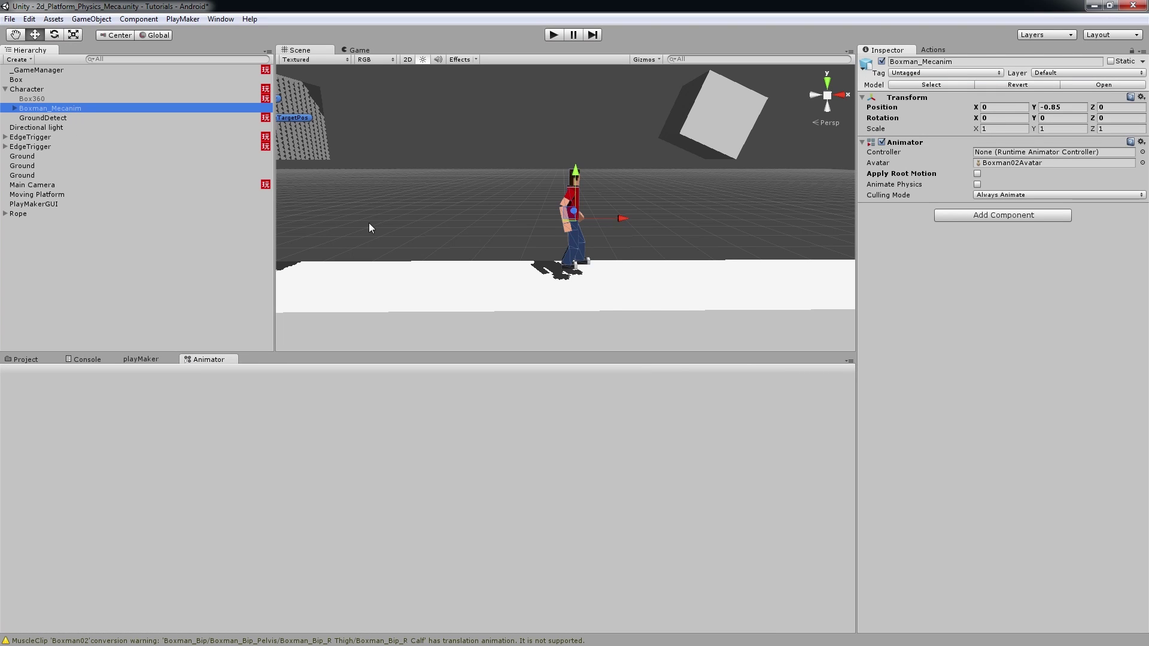
{"action": "left_click", "coordinate": [1143, 152]}
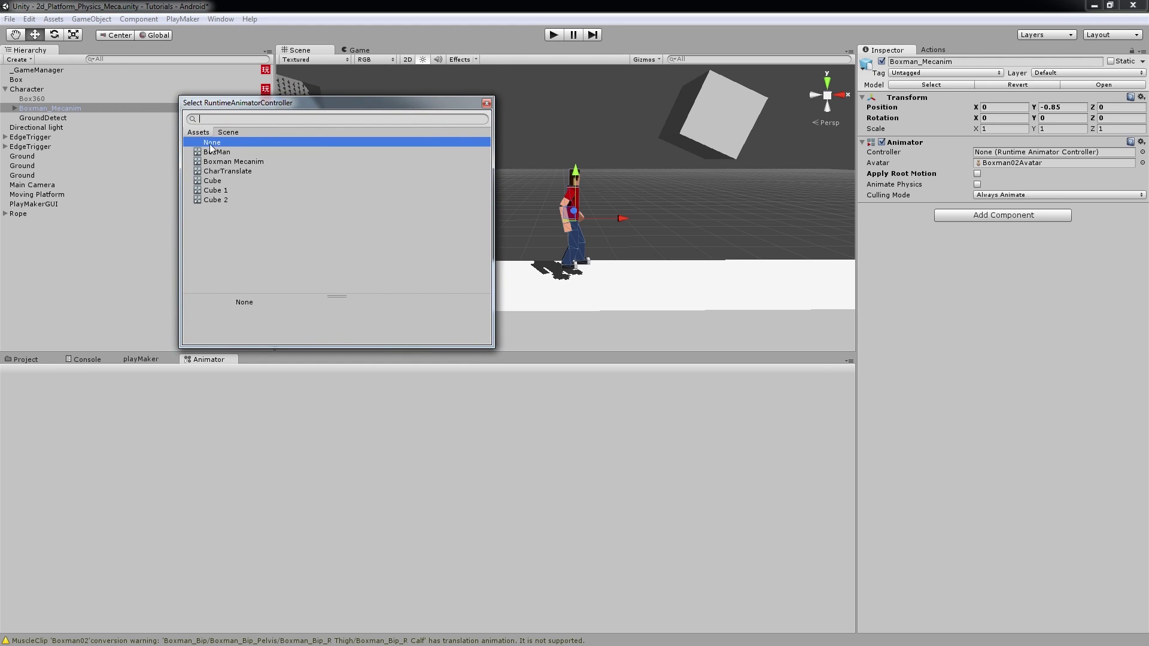
{"action": "double_click", "coordinate": [236, 163]}
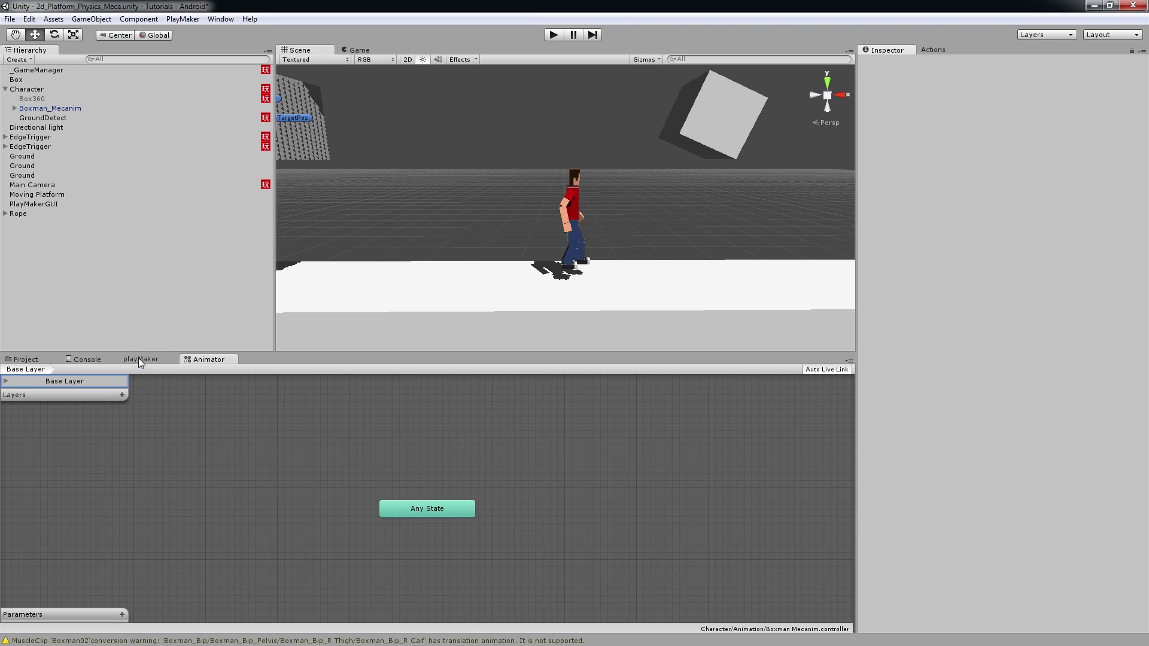
Step: Dock the Animator view beside the Game view and add Boxman02's six animation clips, Idle through Edge Climbing, to it as states
{"action": "left_click", "coordinate": [28, 359]}
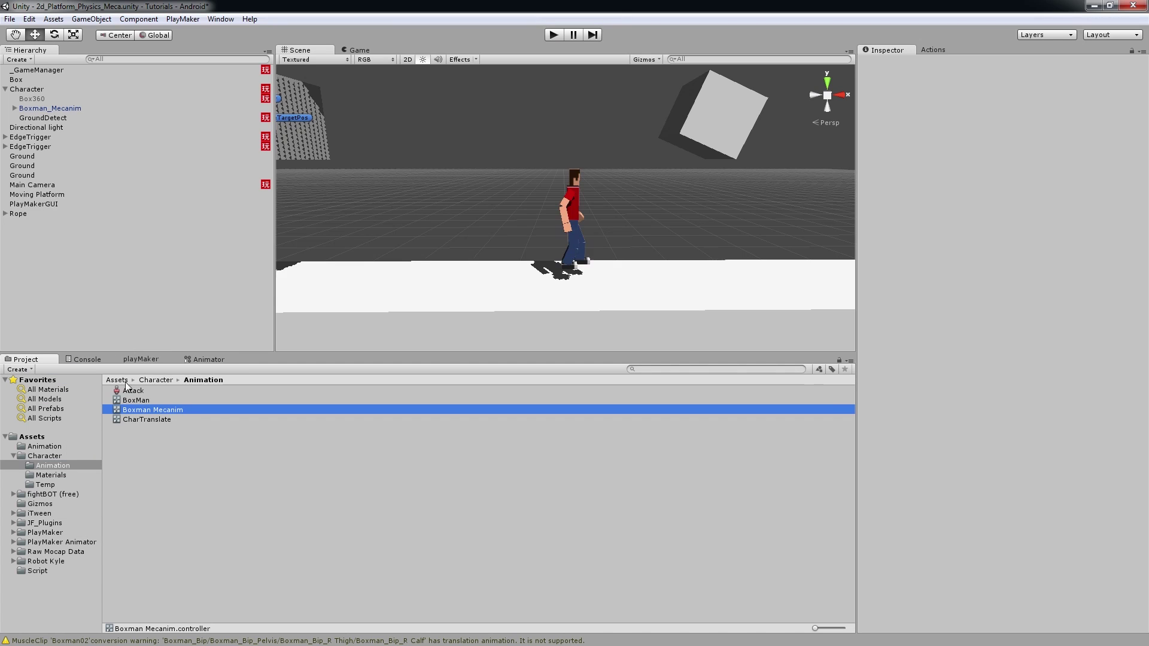
{"action": "left_click", "coordinate": [60, 456]}
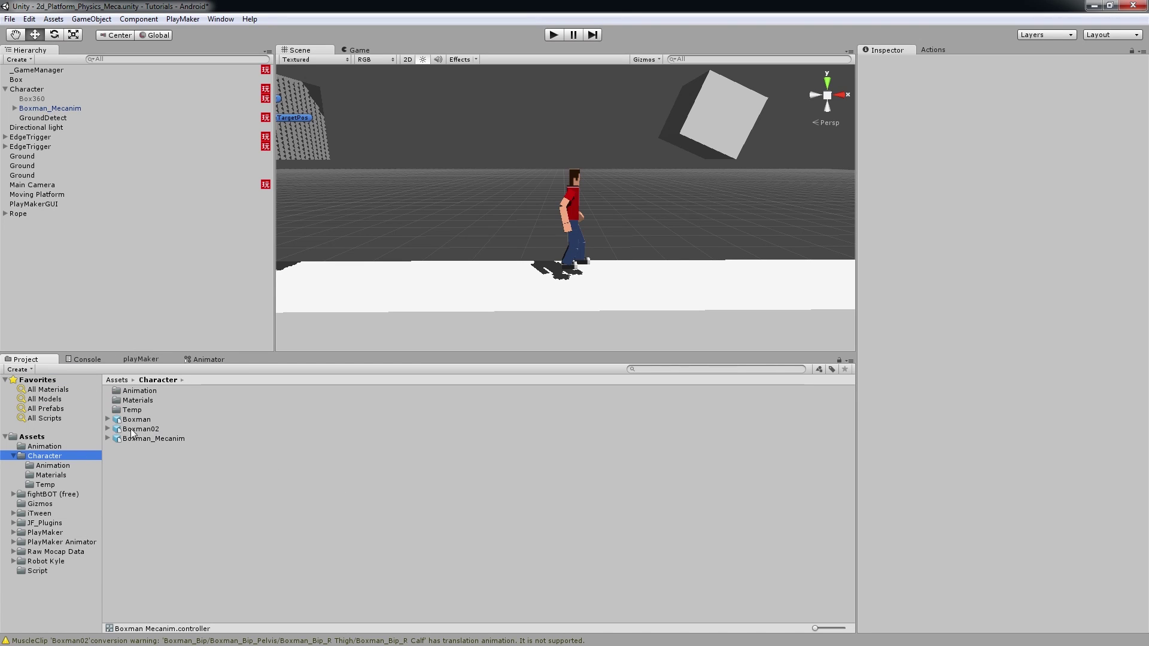
{"action": "left_click", "coordinate": [109, 429]}
{"action": "left_click", "coordinate": [136, 430]}
{"action": "scroll", "coordinate": [174, 537], "scroll_direction": "down", "scroll_amount": 2}
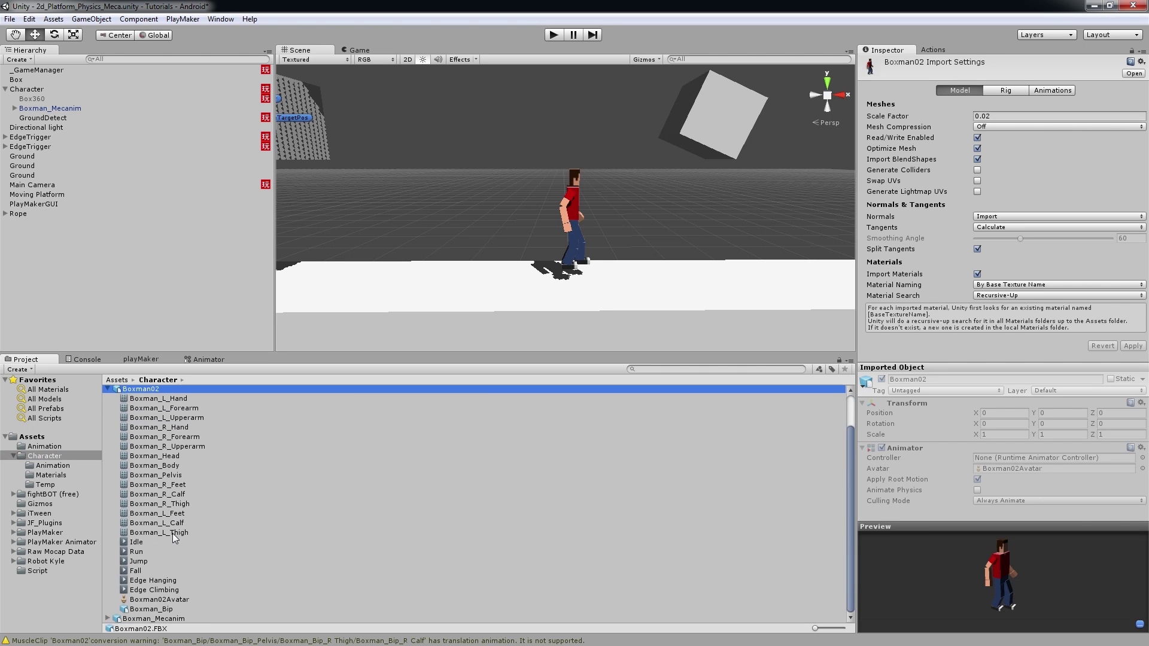
{"action": "left_click", "coordinate": [135, 543]}
{"action": "left_click", "coordinate": [152, 591], "text": "shift"}
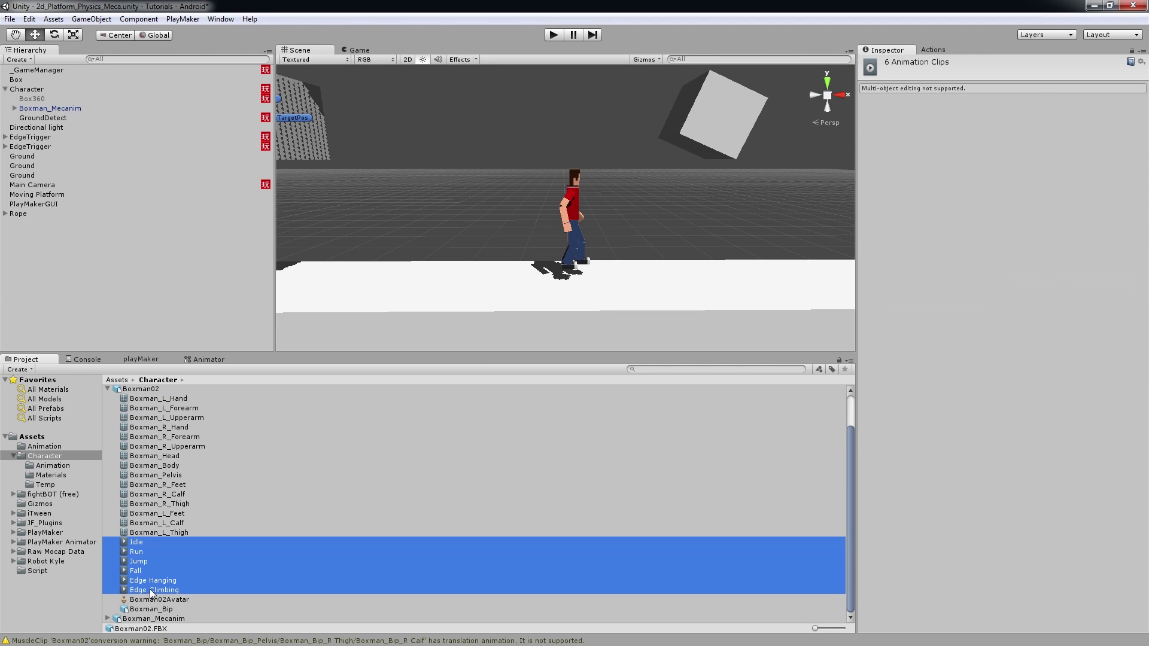
{"action": "left_click", "coordinate": [201, 361]}
{"action": "left_click_drag", "start_coordinate": [201, 361], "coordinate": [422, 51]}
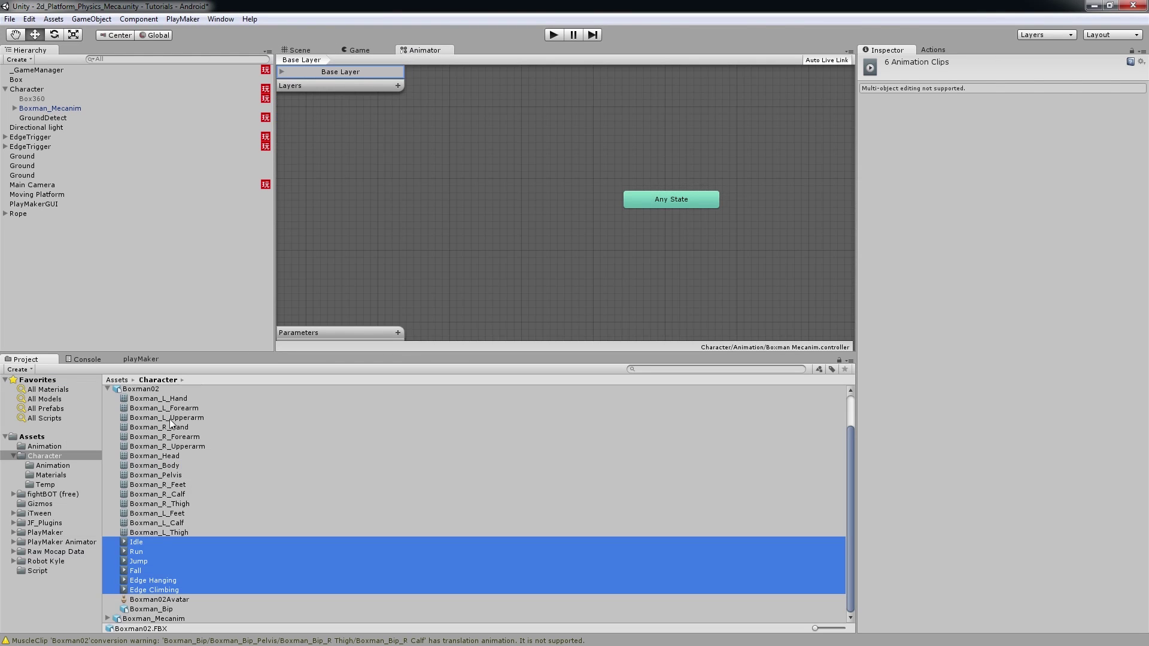
{"action": "left_click_drag", "start_coordinate": [150, 539], "coordinate": [538, 180]}
Step: Spread the states around Idle: Run below, Jump and Fall to its right, Edge Hanging and Edge Climbing to its left, Any State at upper right
{"action": "left_click_drag", "start_coordinate": [576, 224], "coordinate": [536, 277]}
{"action": "left_click_drag", "start_coordinate": [584, 217], "coordinate": [701, 128]}
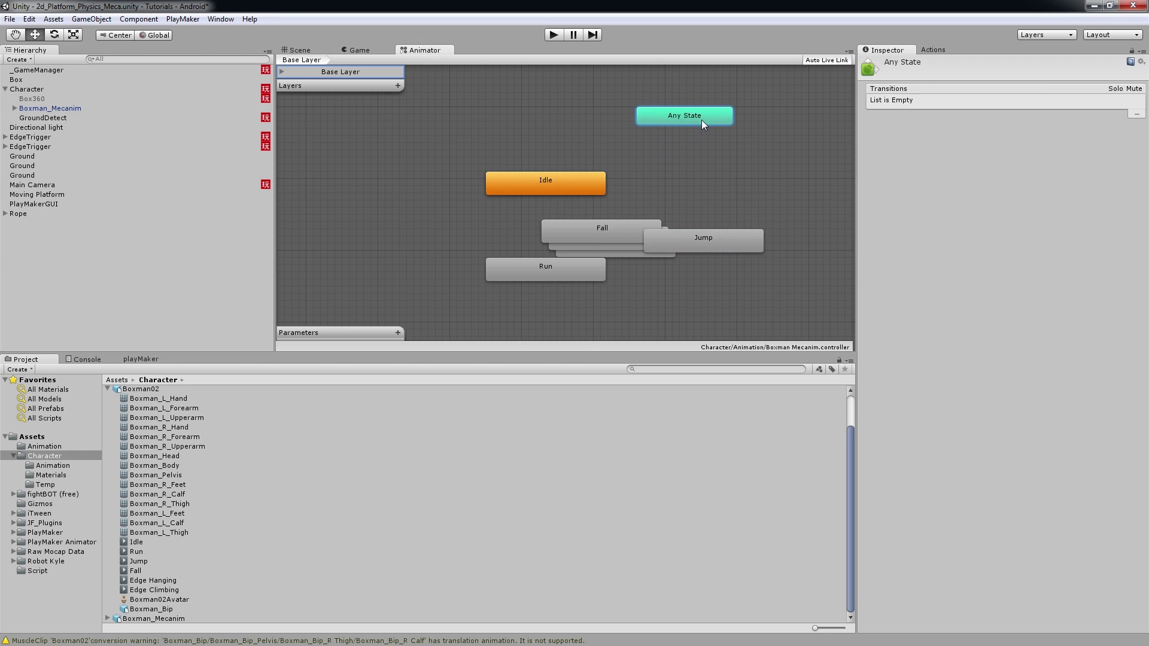
{"action": "left_click_drag", "start_coordinate": [703, 244], "coordinate": [718, 201]}
{"action": "left_click_drag", "start_coordinate": [640, 235], "coordinate": [773, 273]}
{"action": "left_click_drag", "start_coordinate": [618, 245], "coordinate": [337, 181]}
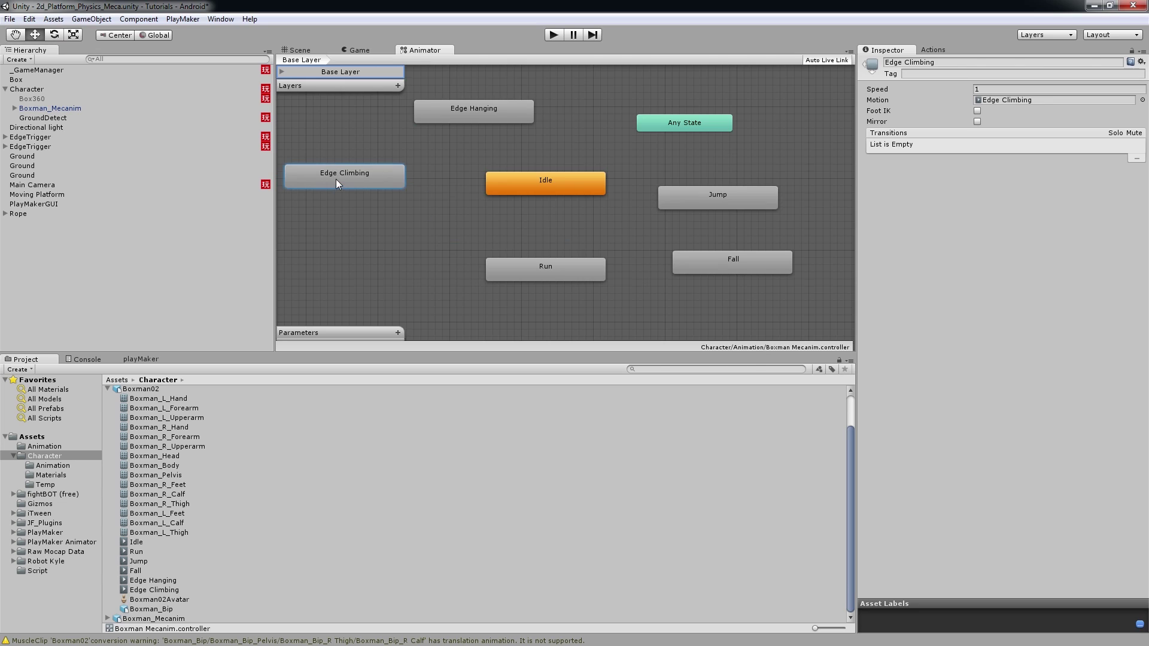
{"action": "left_click", "coordinate": [386, 263]}
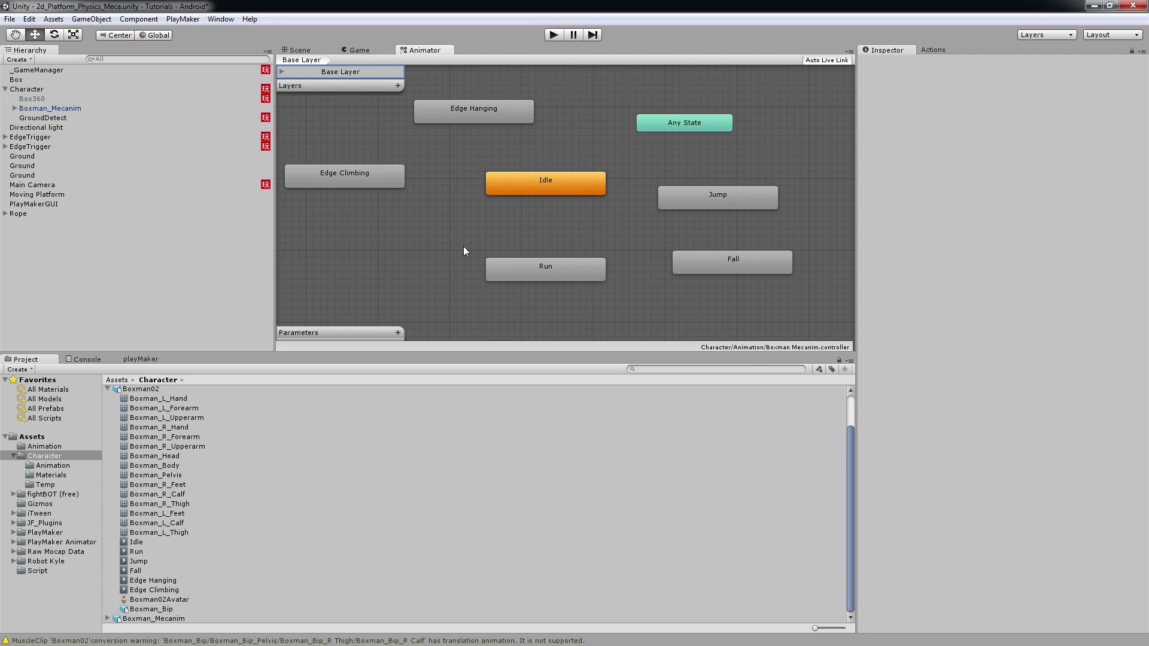
{"action": "middle_click_drag", "start_coordinate": [463, 245], "coordinate": [491, 261]}
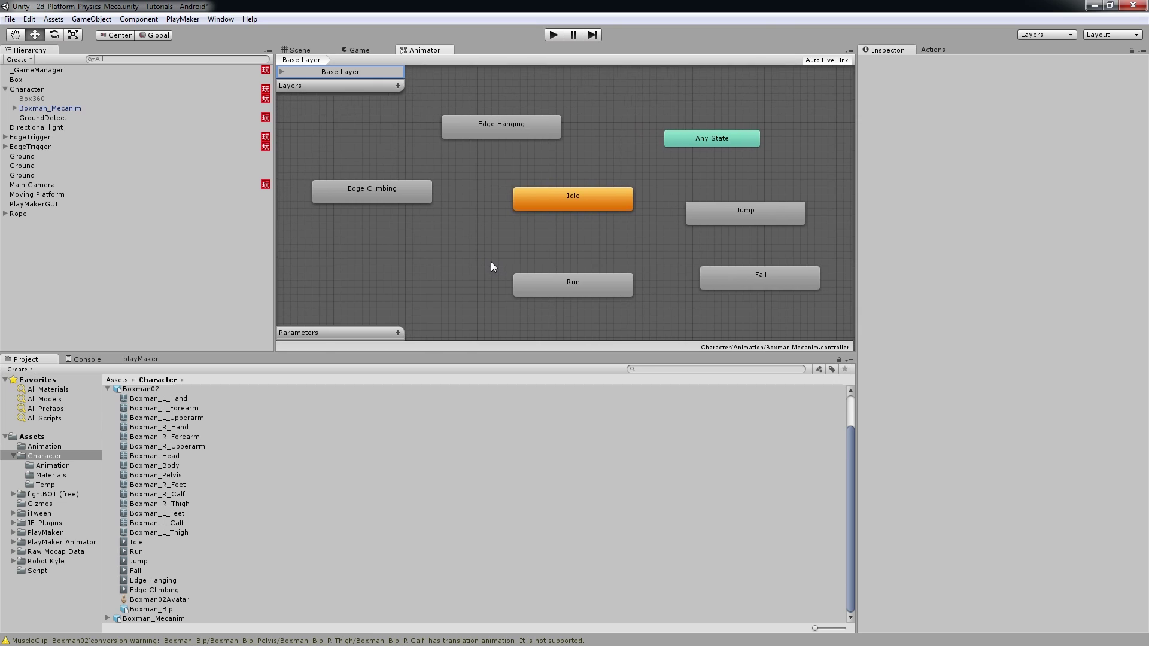
Step: Add a float parameter named xSpeed and a trigger parameter named jumped to the animator controller
{"action": "left_click", "coordinate": [398, 332]}
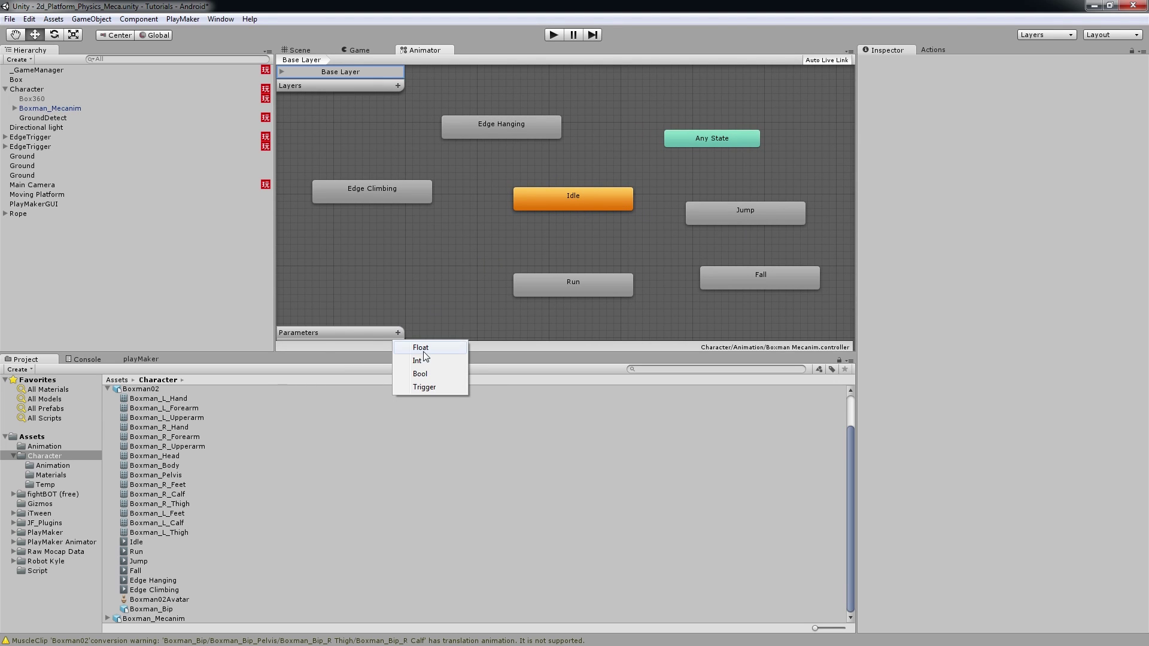
{"action": "left_click", "coordinate": [422, 347]}
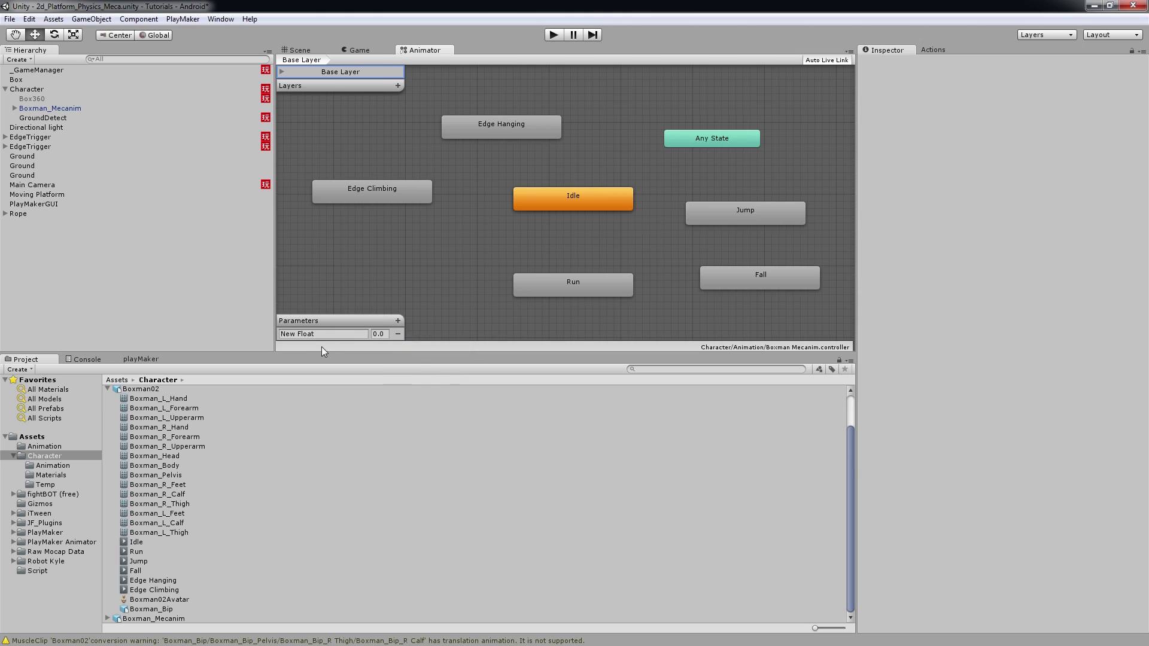
{"action": "type", "text": "xSpeed"}
{"action": "left_click", "coordinate": [397, 321]}
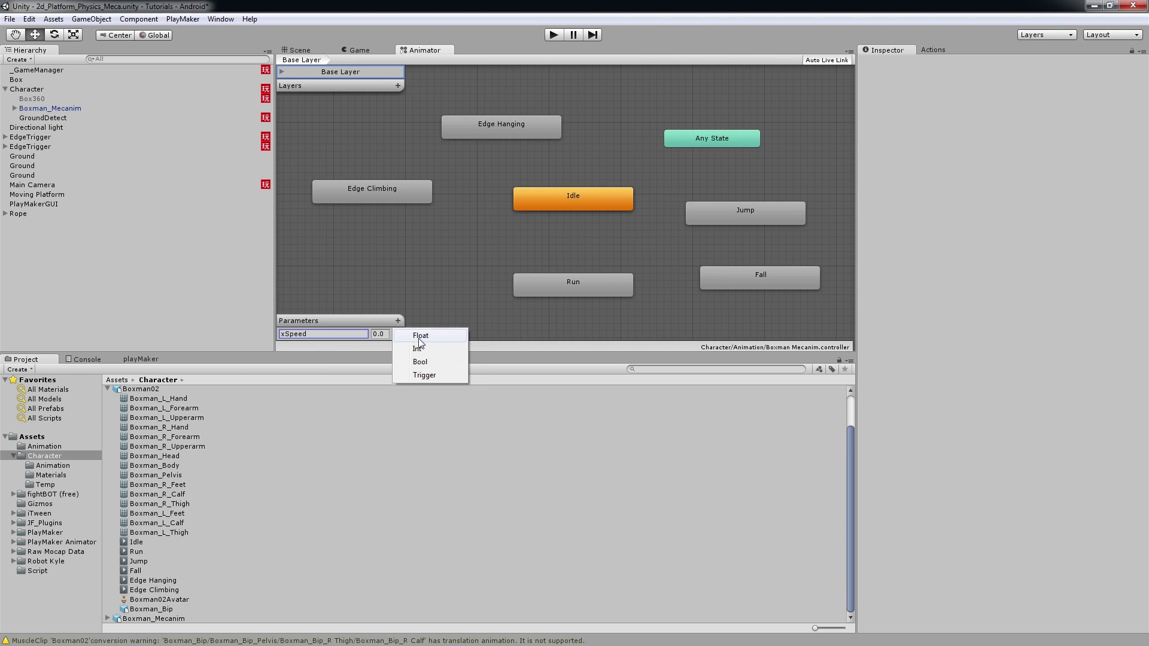
{"action": "left_click", "coordinate": [423, 375]}
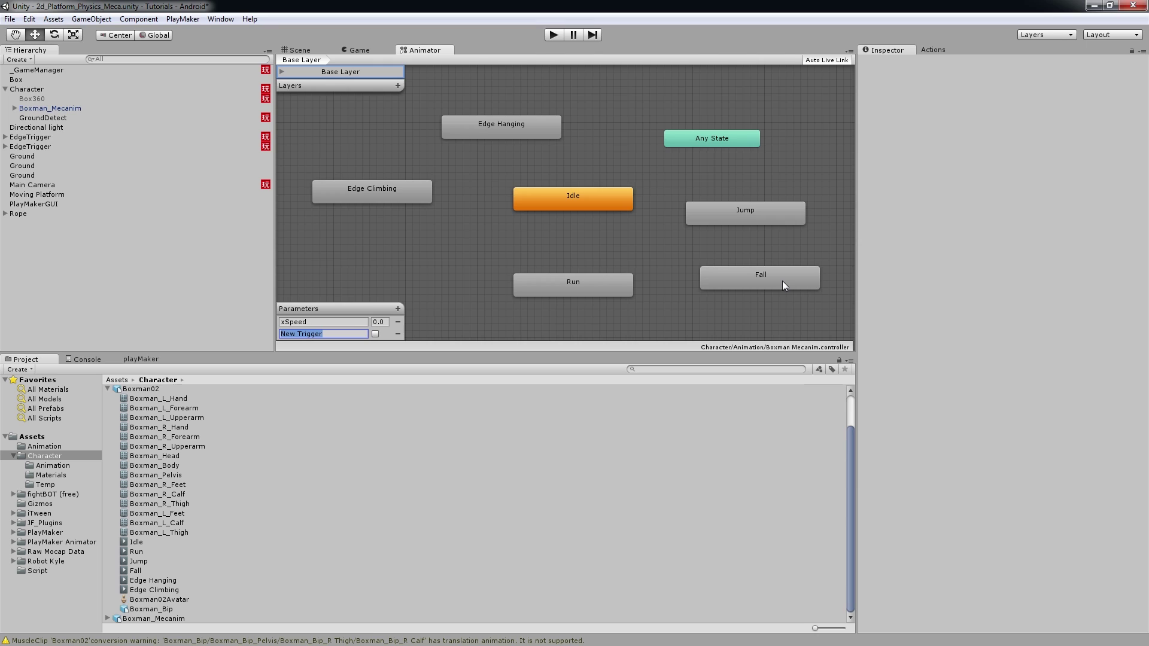
{"action": "type", "text": "jumped"}
{"action": "left_click", "coordinate": [398, 308]}
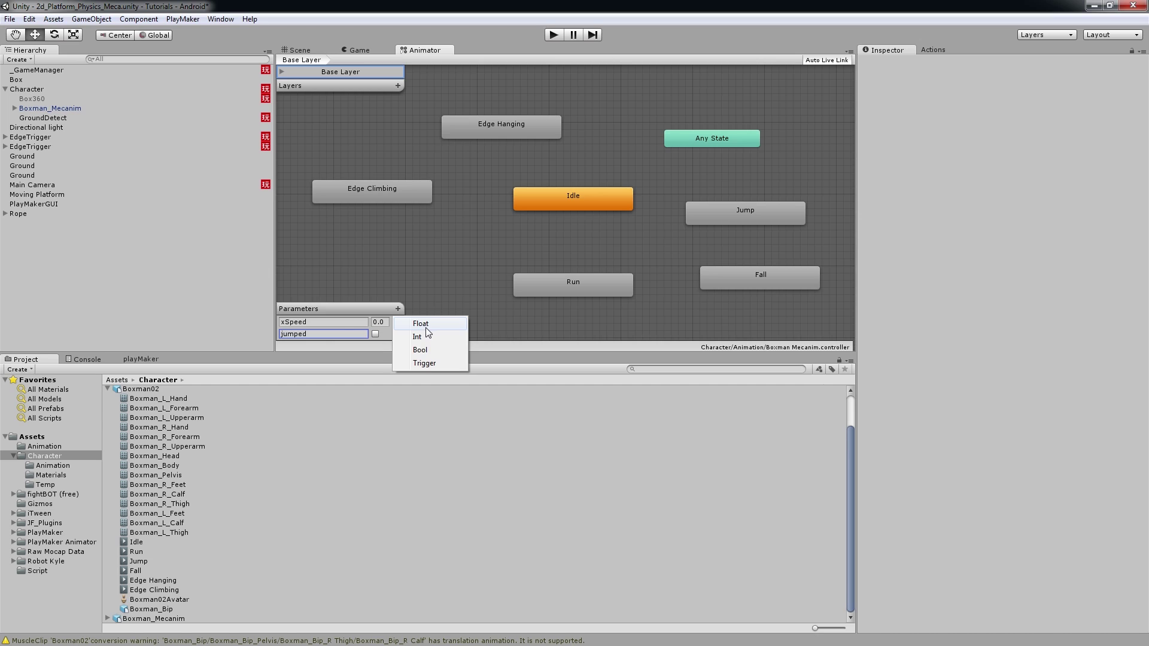
{"action": "left_click", "coordinate": [428, 363]}
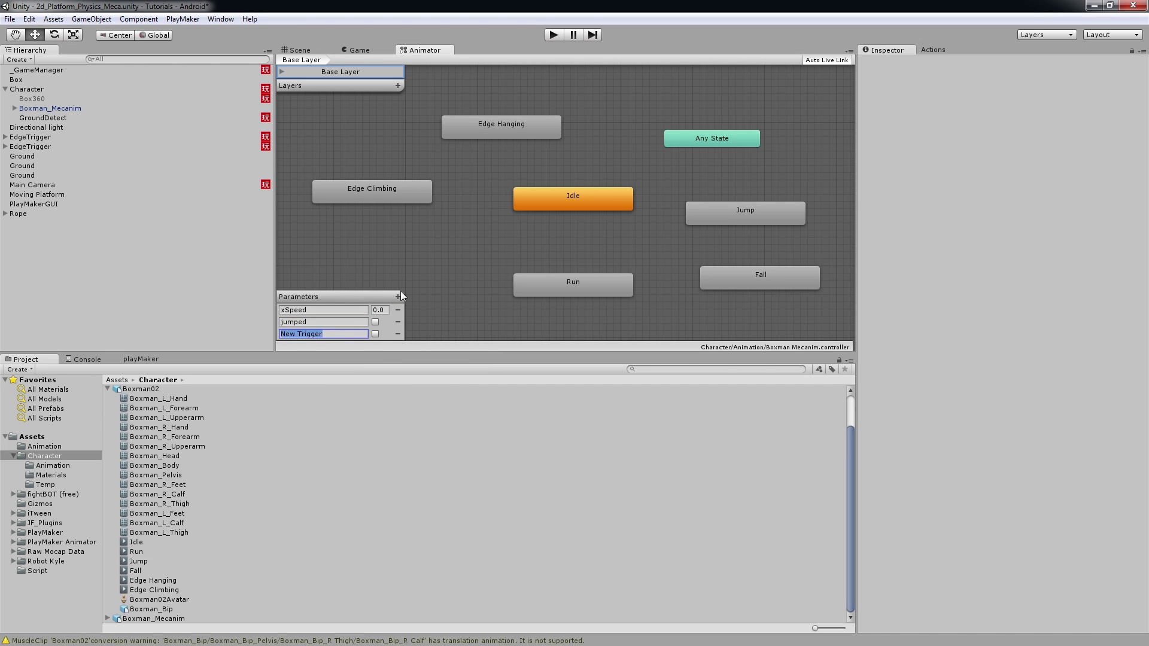
{"action": "type", "text": "fa"}
{"action": "key", "text": "BackSpace"}
{"action": "left_click", "coordinate": [398, 334]}
Step: Add a bool parameter named grounded to the animator controller
{"action": "left_click", "coordinate": [398, 309]}
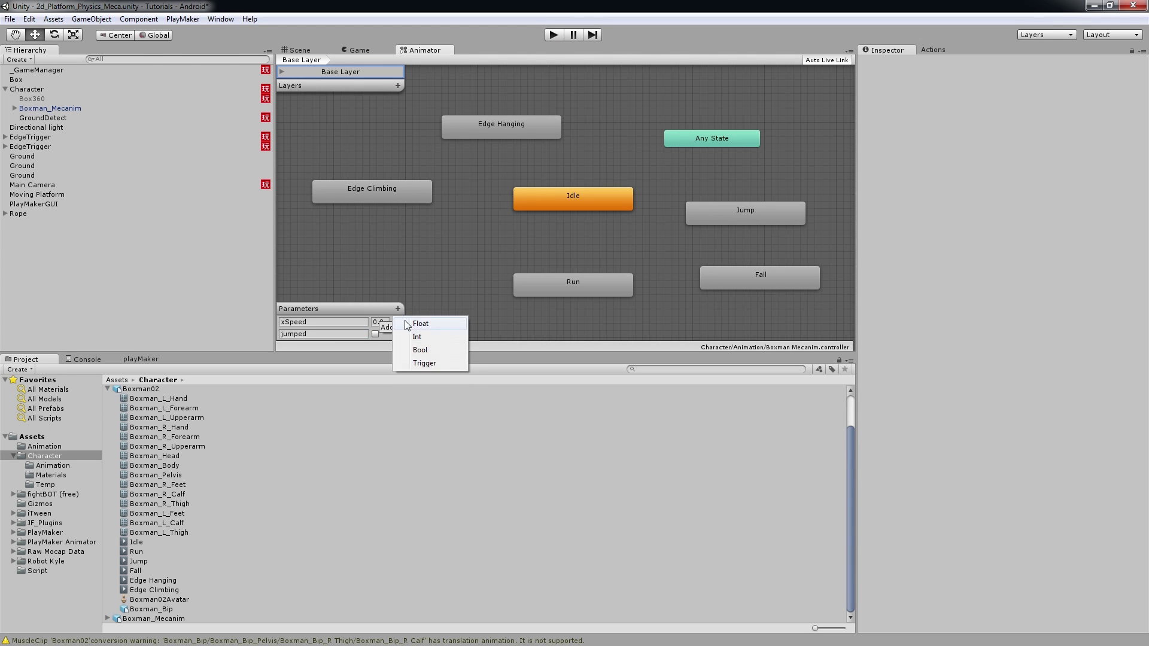
{"action": "left_click", "coordinate": [420, 350]}
{"action": "type", "text": "grounded"}
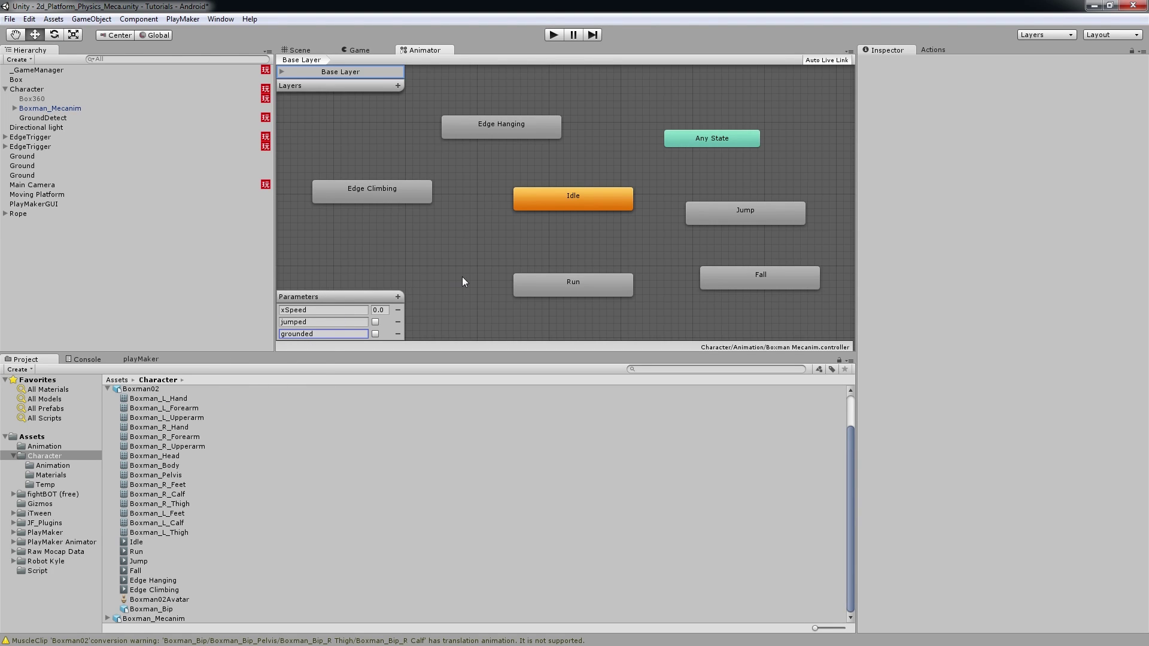
Step: Make a transition from the Idle state to the Run state
{"action": "left_click", "coordinate": [574, 206]}
{"action": "right_click", "coordinate": [580, 191]}
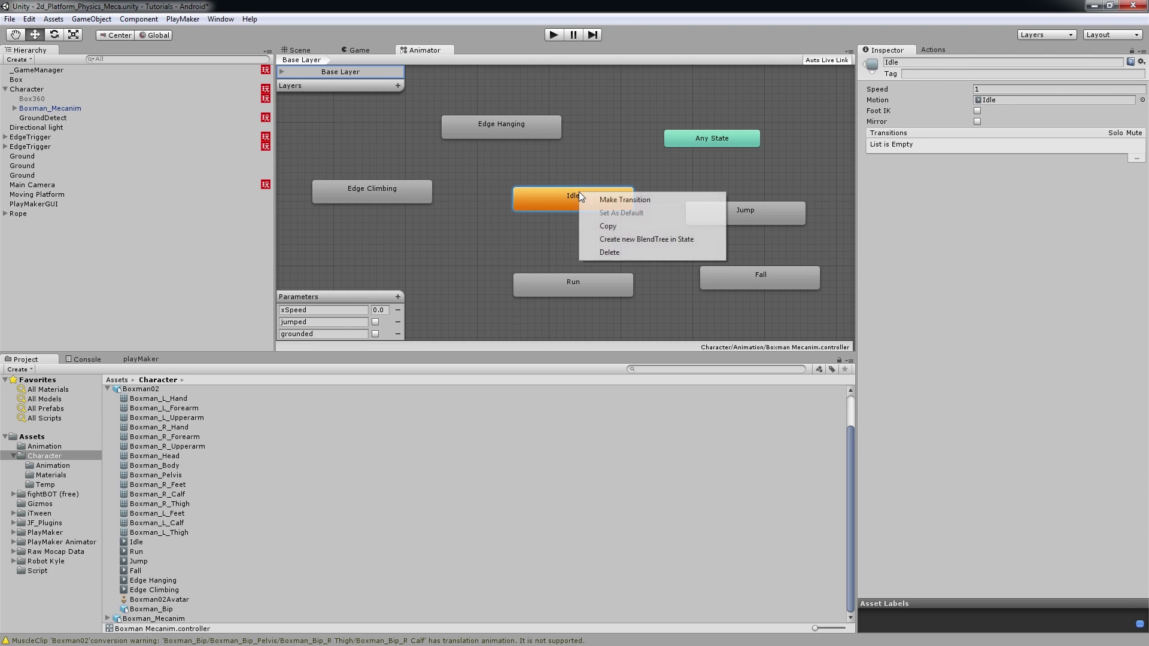
{"action": "left_click", "coordinate": [596, 198]}
{"action": "left_click", "coordinate": [583, 283]}
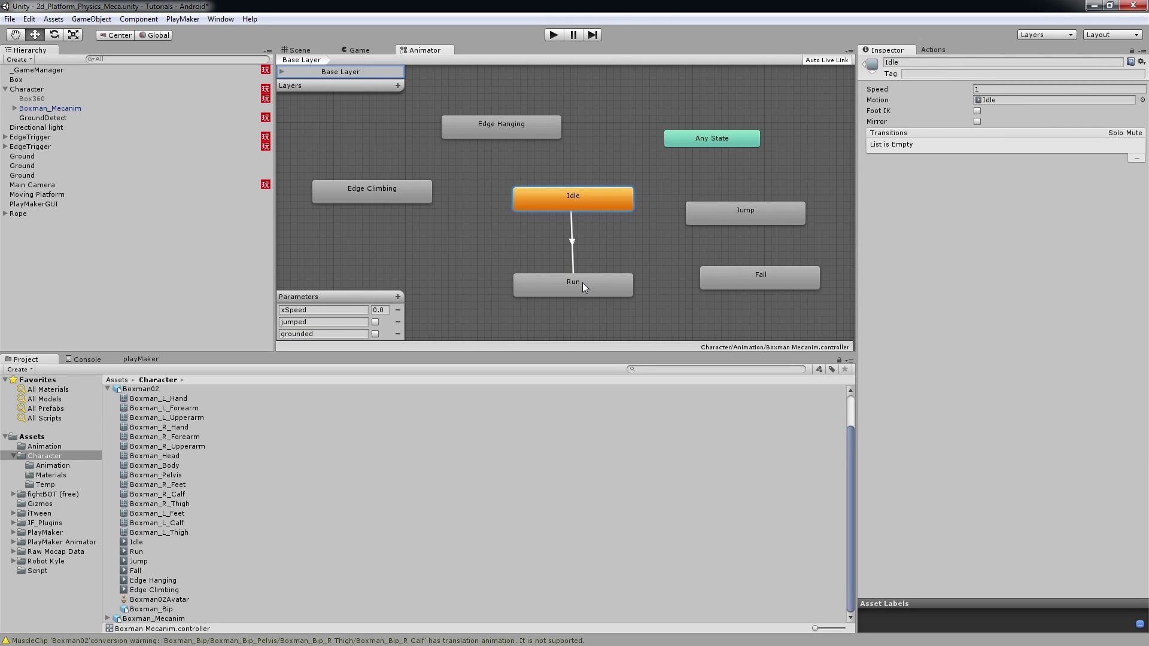
Step: Replace the Exit Time condition of the Idle to Run transition with xSpeed Greater than 0.1
{"action": "left_click", "coordinate": [570, 241]}
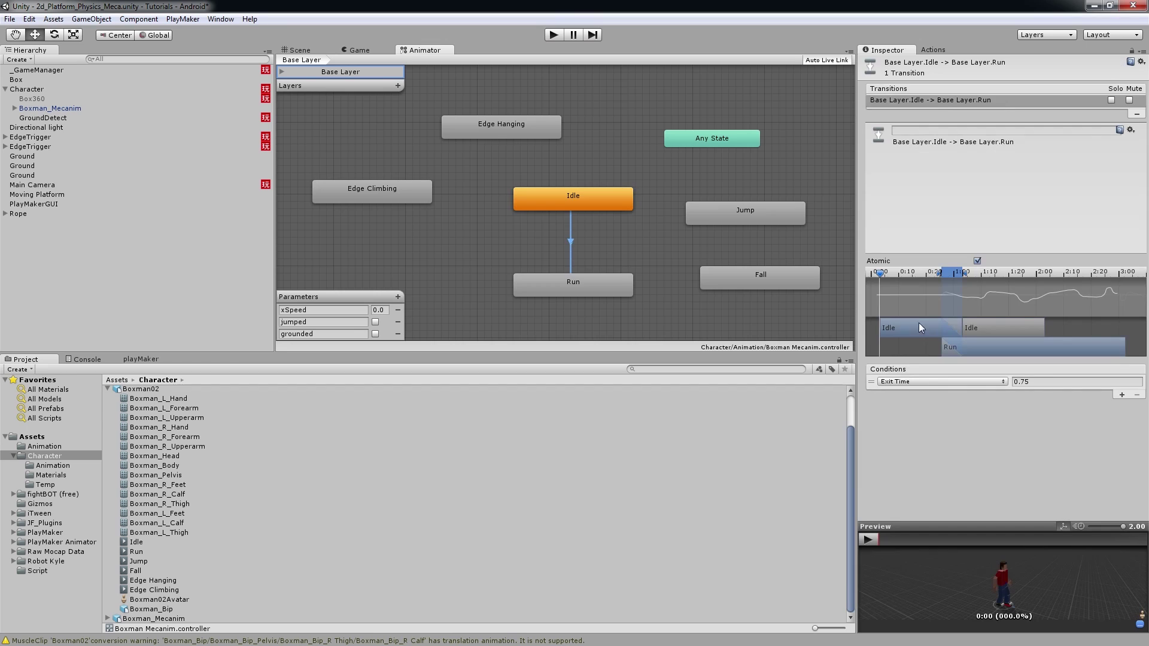
{"action": "left_click", "coordinate": [943, 383]}
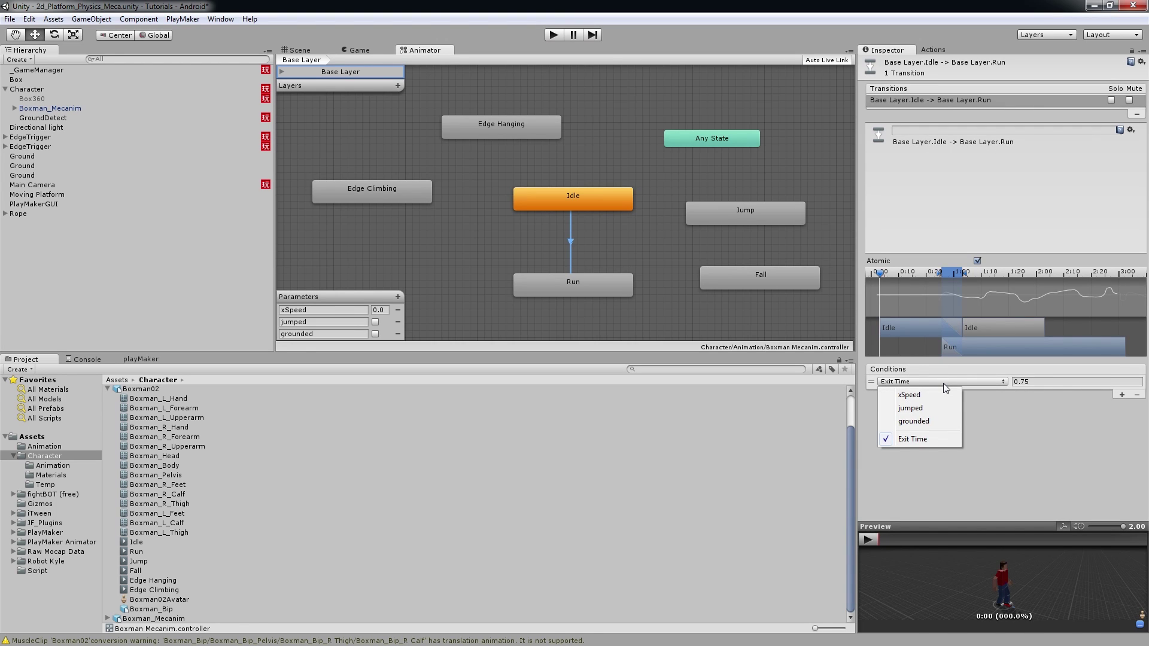
{"action": "left_click", "coordinate": [913, 395]}
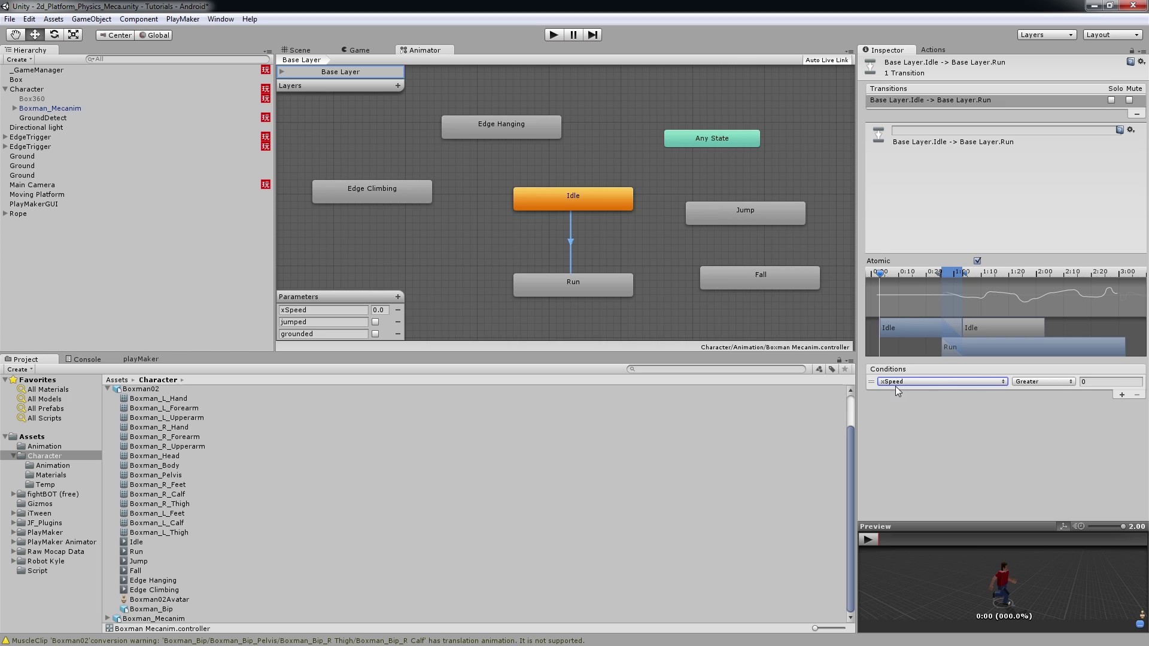
{"action": "left_click", "coordinate": [1087, 382]}
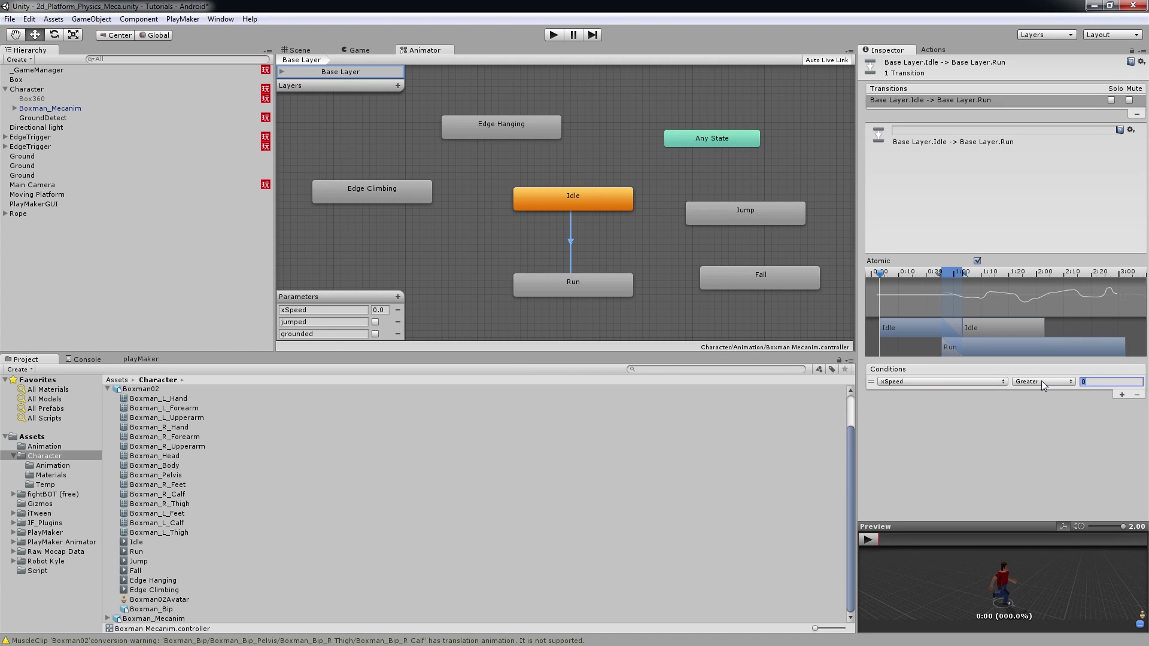
{"action": "type", "text": "0.1"}
Step: Make a return transition from the Run state to the Idle state
{"action": "right_click", "coordinate": [579, 285]}
{"action": "left_click", "coordinate": [600, 292]}
{"action": "left_click", "coordinate": [590, 191]}
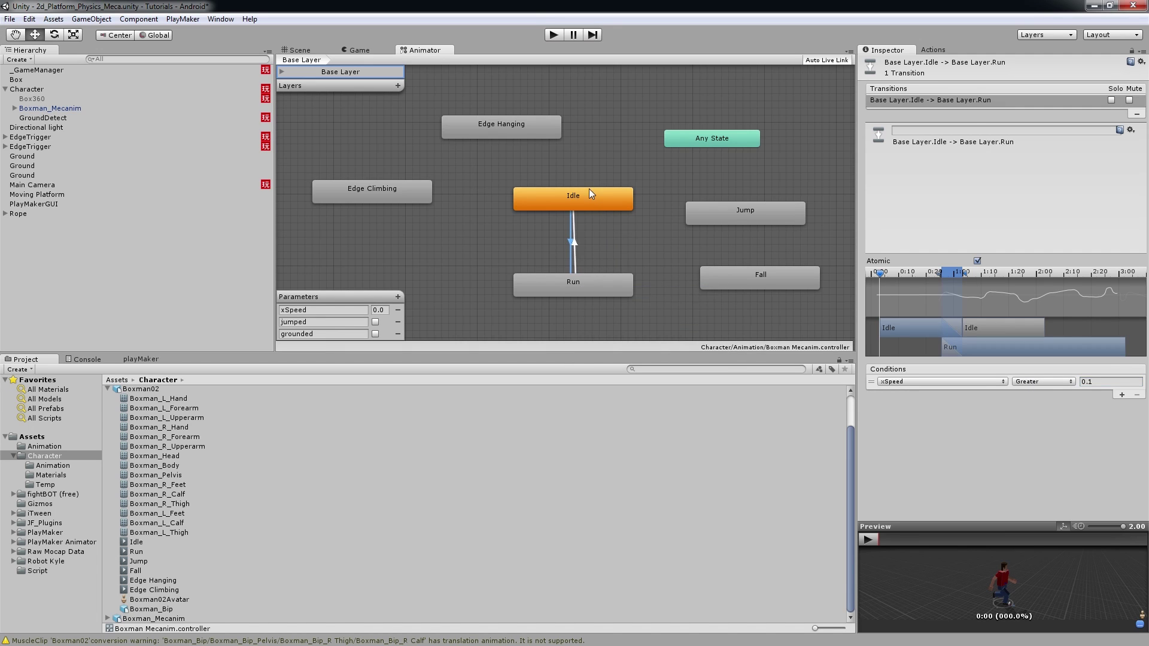
{"action": "left_click", "coordinate": [586, 188]}
Step: Replace the Exit Time condition of the Run to Idle transition with xSpeed Less than 0.1
{"action": "left_click", "coordinate": [576, 240]}
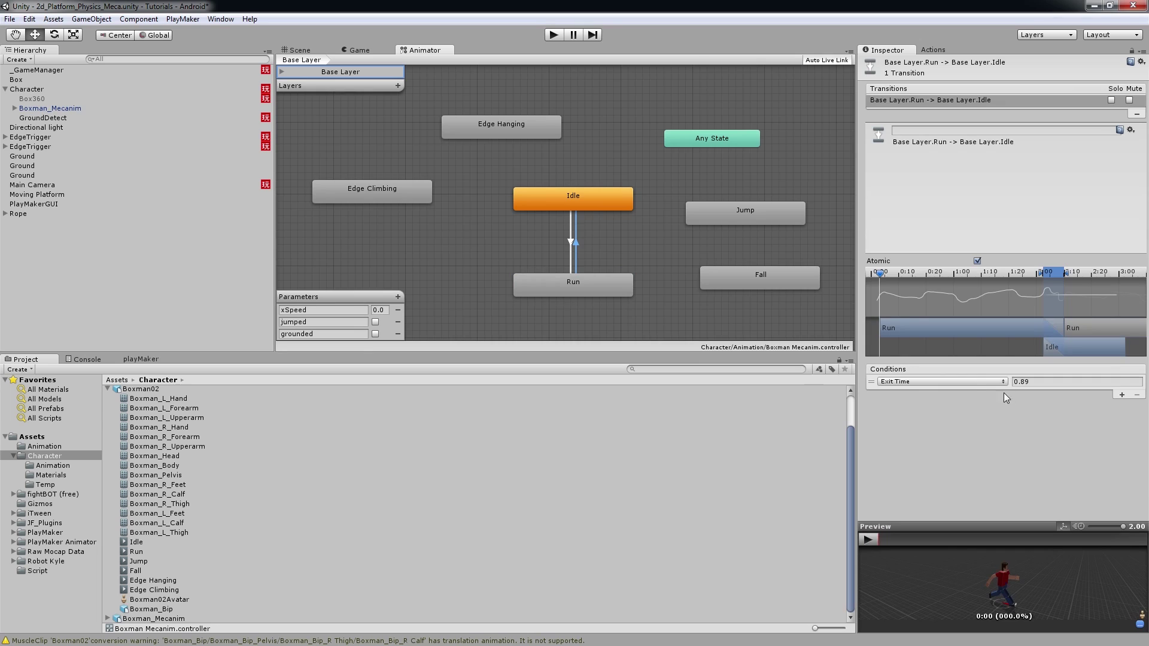
{"action": "left_click", "coordinate": [972, 381]}
{"action": "left_click", "coordinate": [927, 395]}
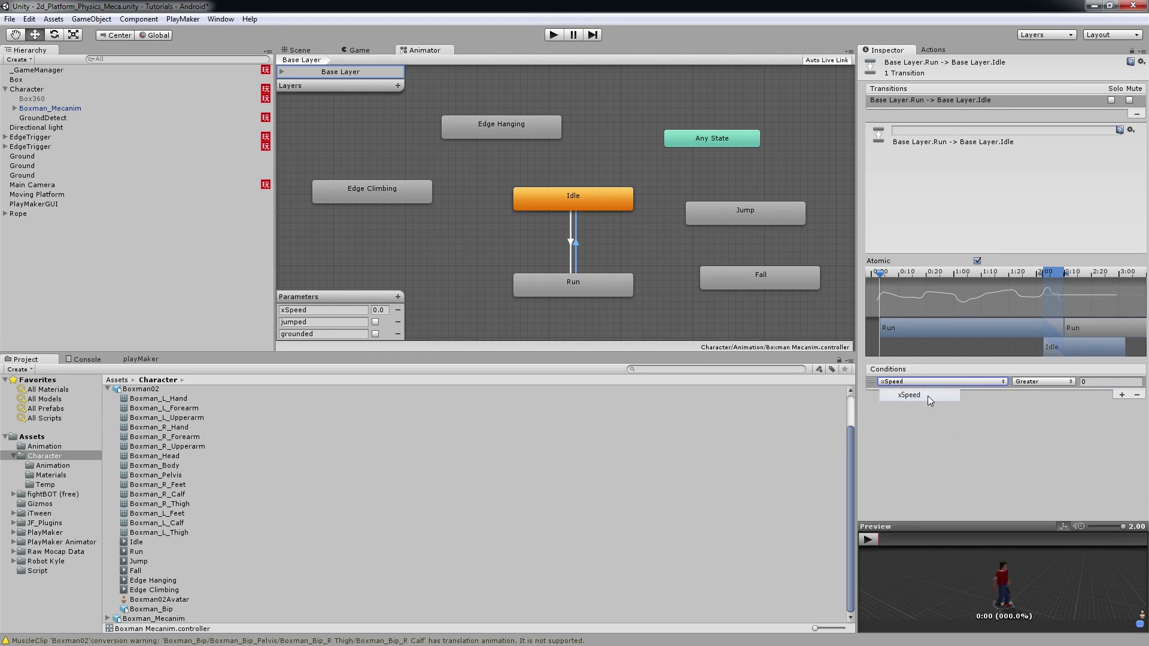
{"action": "left_click", "coordinate": [1058, 381]}
{"action": "left_click", "coordinate": [1039, 408]}
{"action": "left_click", "coordinate": [1102, 382]}
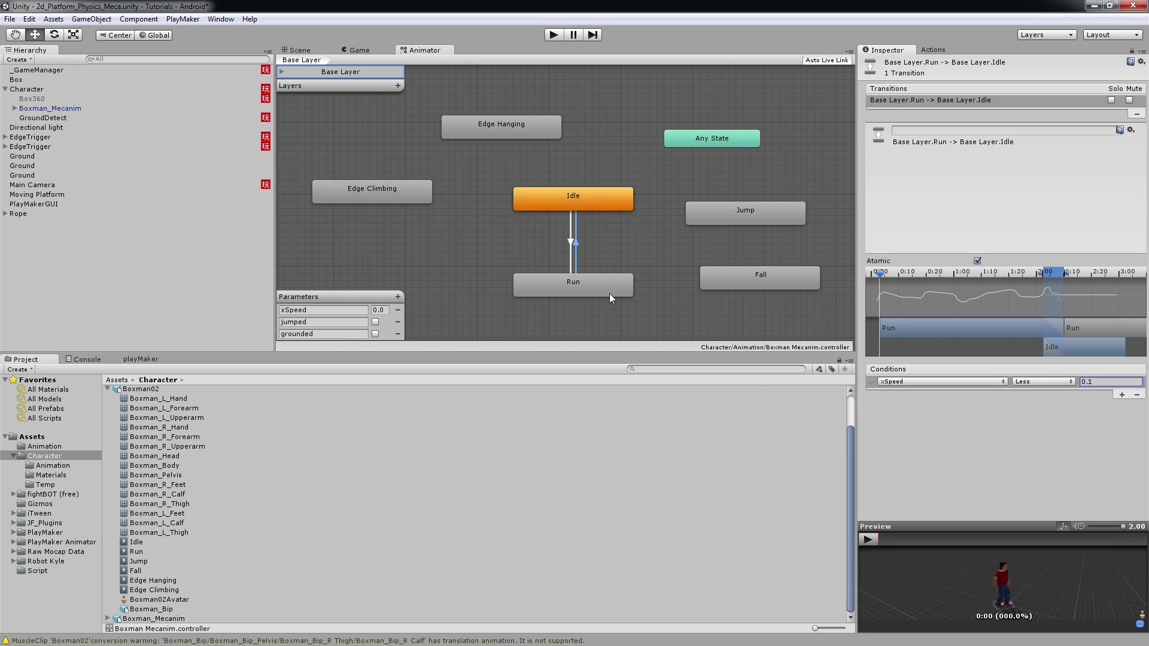
Step: Show the Character object's state machines in the playMaker editor
{"action": "left_click", "coordinate": [139, 359]}
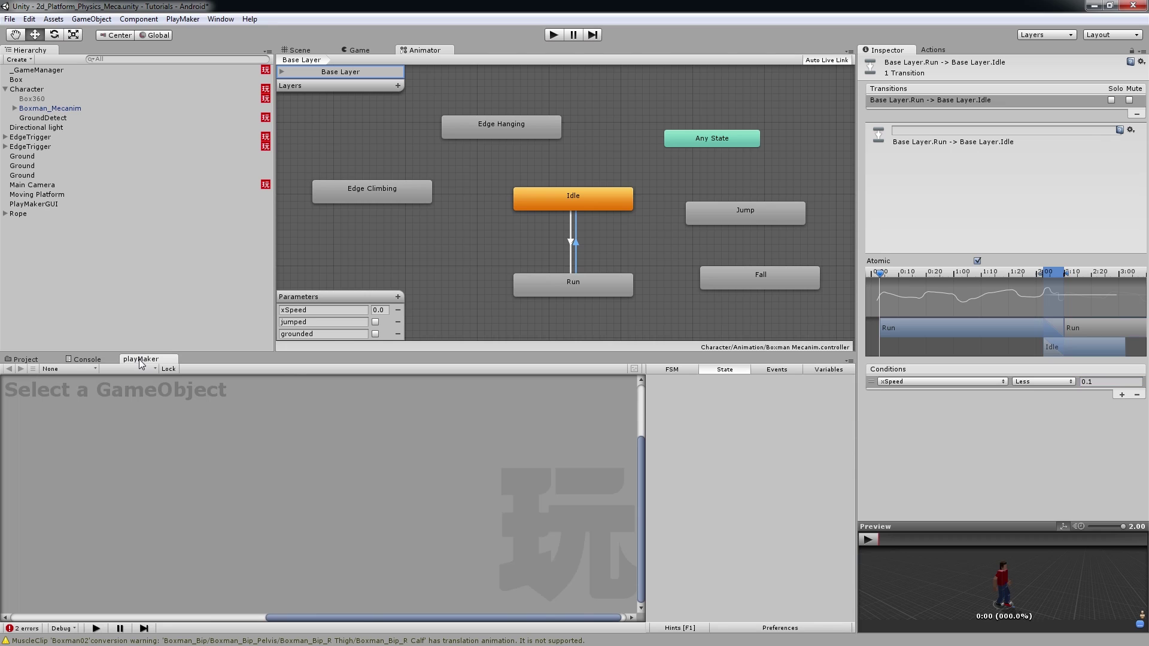
{"action": "left_click", "coordinate": [28, 89]}
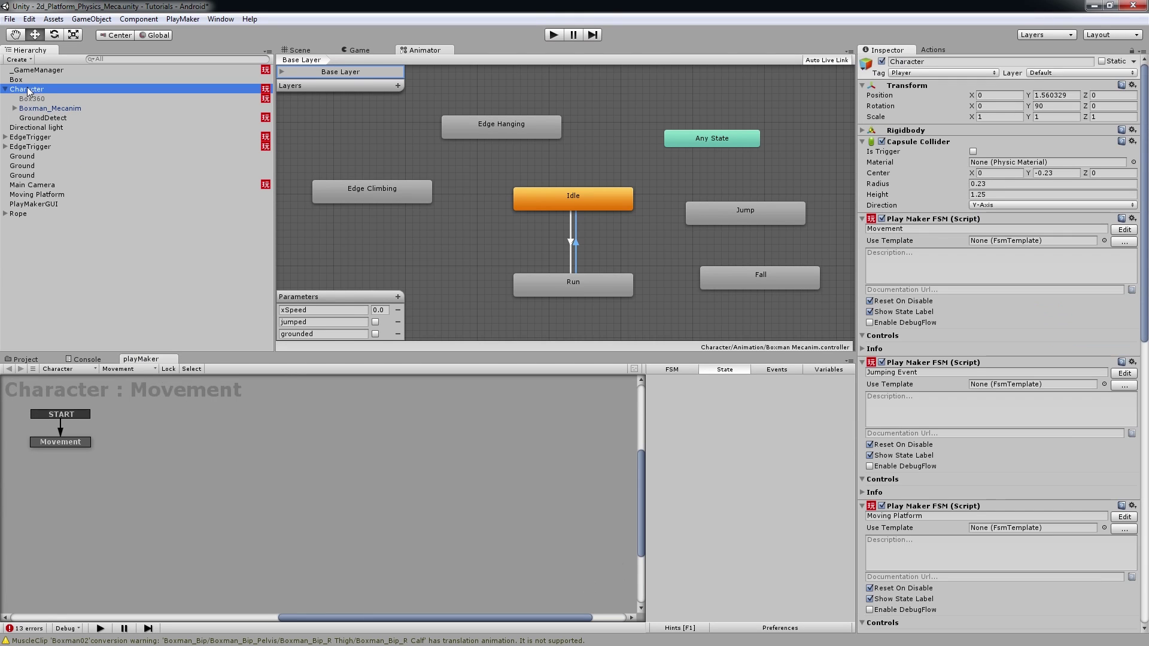
{"action": "left_click", "coordinate": [139, 369]}
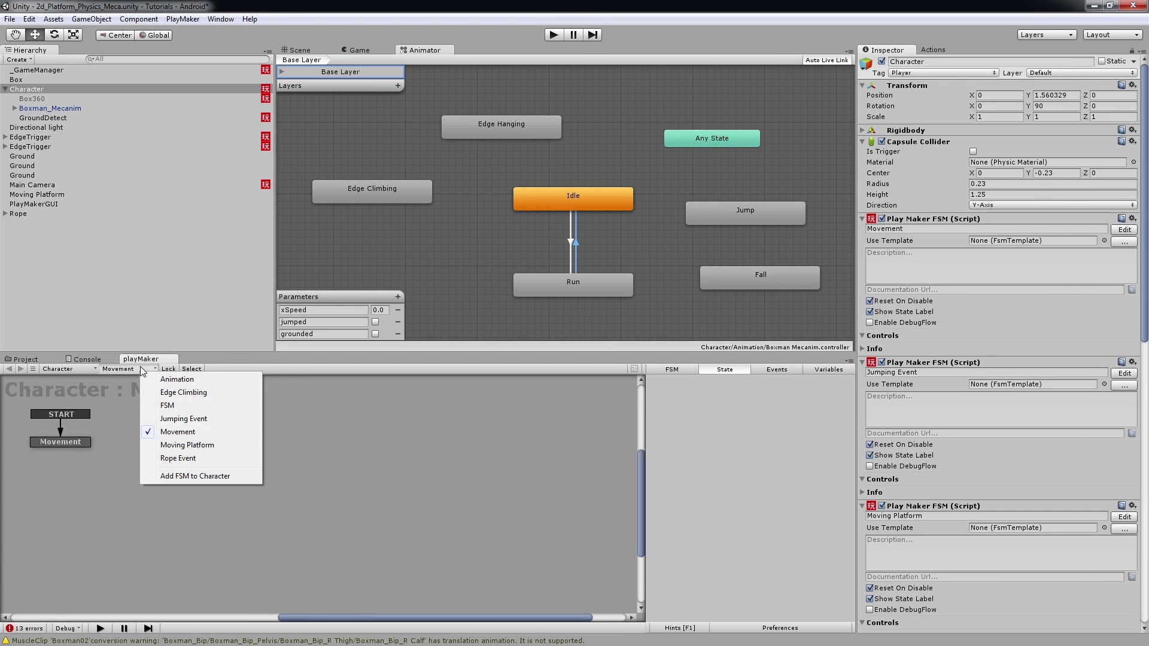
{"action": "left_click", "coordinate": [30, 90]}
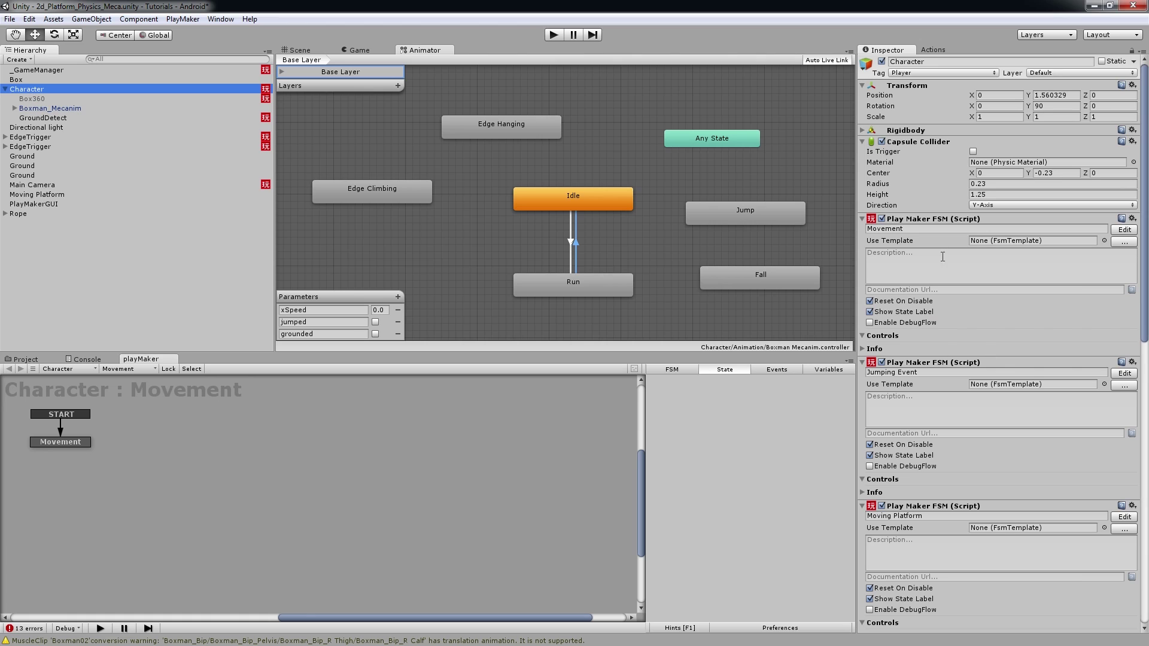
Step: Collapse the Character's first four Play Maker FSM components and open its Animation FSM in the playMaker editor
{"action": "left_click", "coordinate": [863, 219]}
{"action": "left_click", "coordinate": [862, 230]}
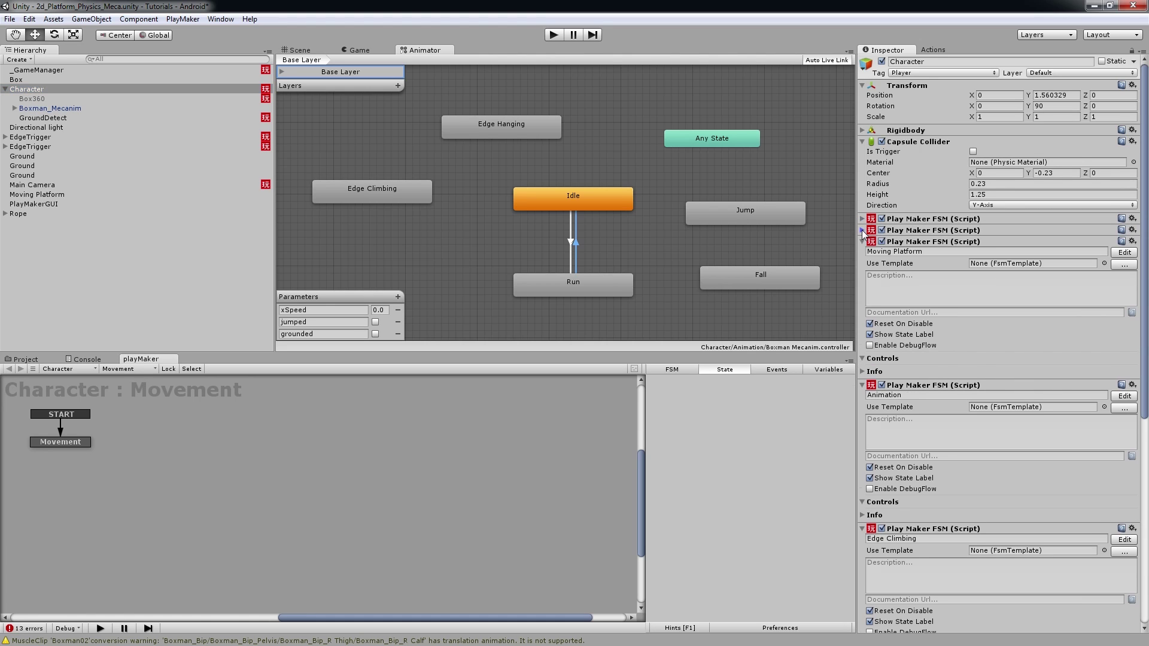
{"action": "left_click", "coordinate": [862, 241]}
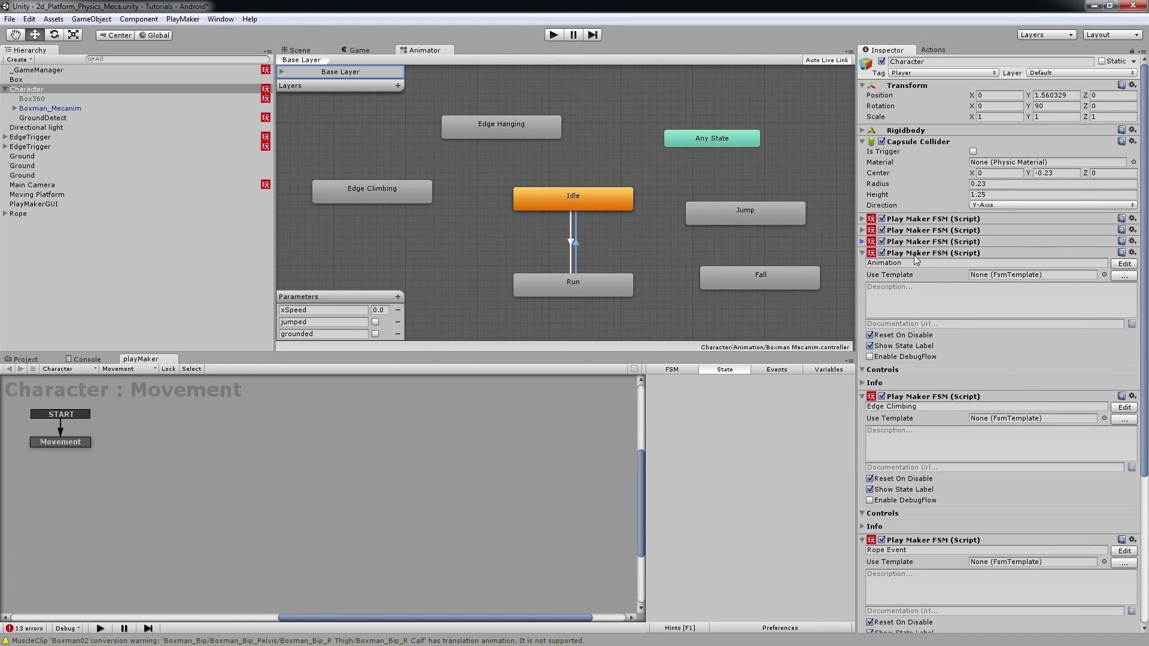
{"action": "left_click", "coordinate": [863, 252]}
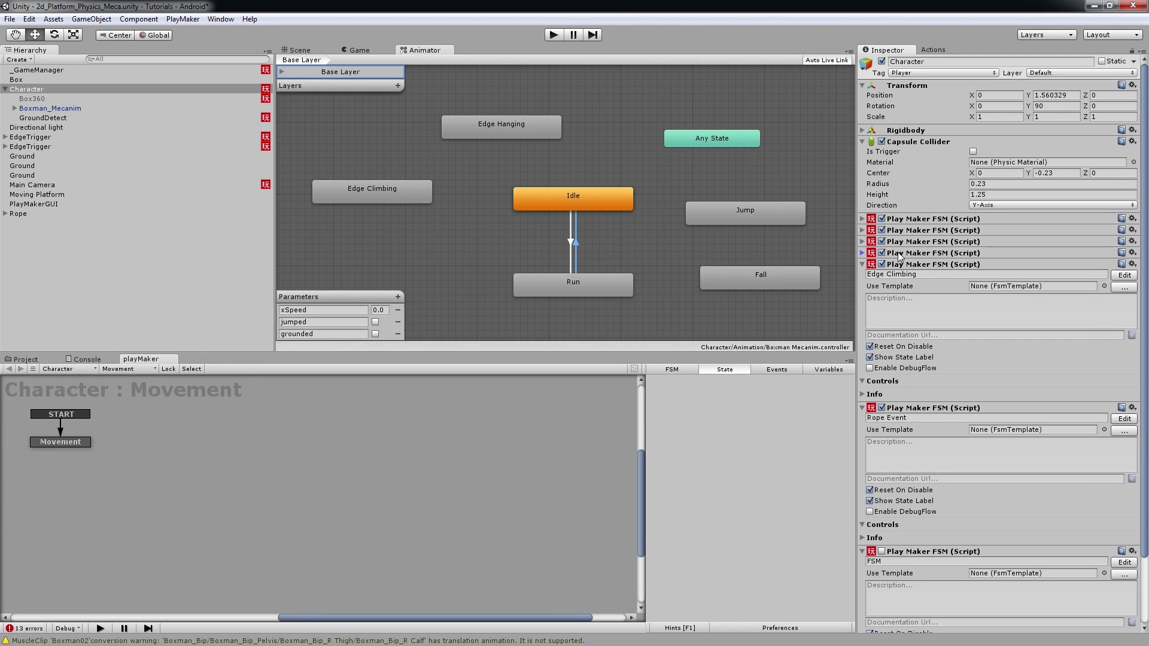
{"action": "left_click", "coordinate": [123, 369]}
{"action": "left_click", "coordinate": [145, 384]}
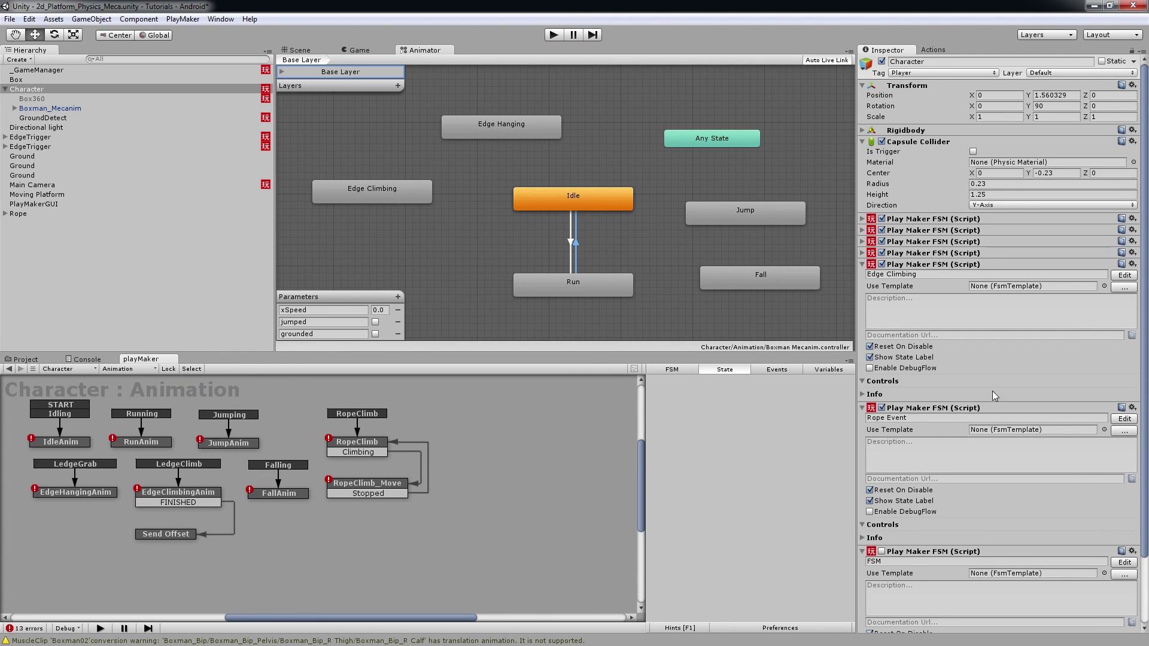
Step: Collapse the Character's remaining Play Maker FSM components and remove its Animation FSM component
{"action": "left_click", "coordinate": [863, 264]}
{"action": "left_click", "coordinate": [863, 275]}
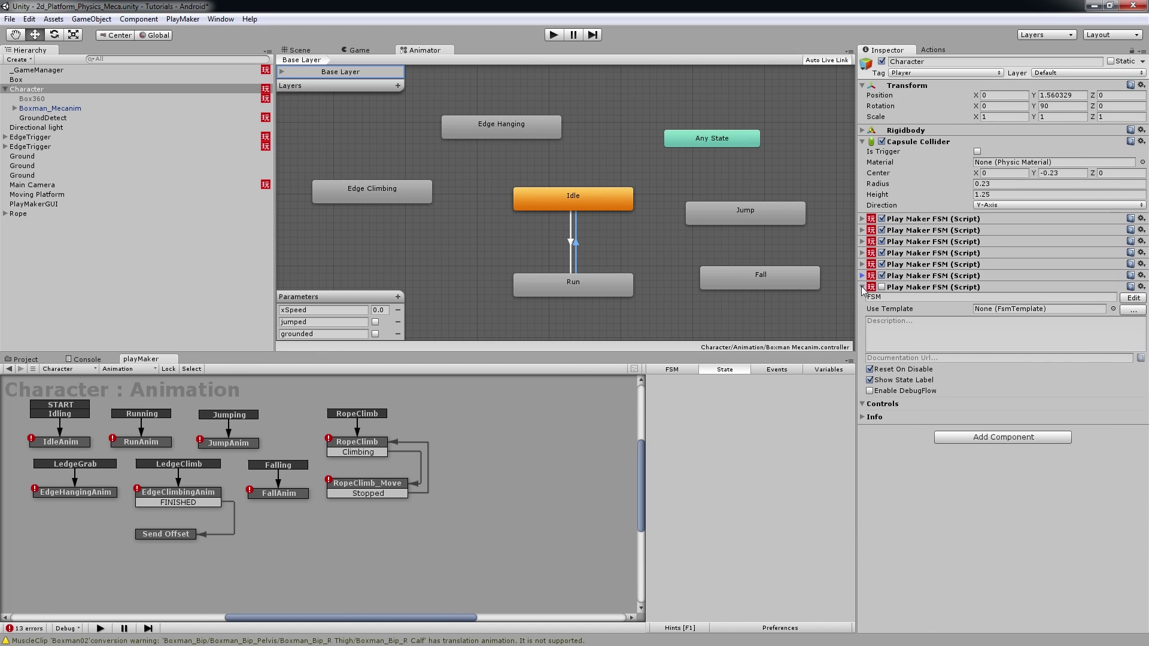
{"action": "left_click", "coordinate": [863, 287]}
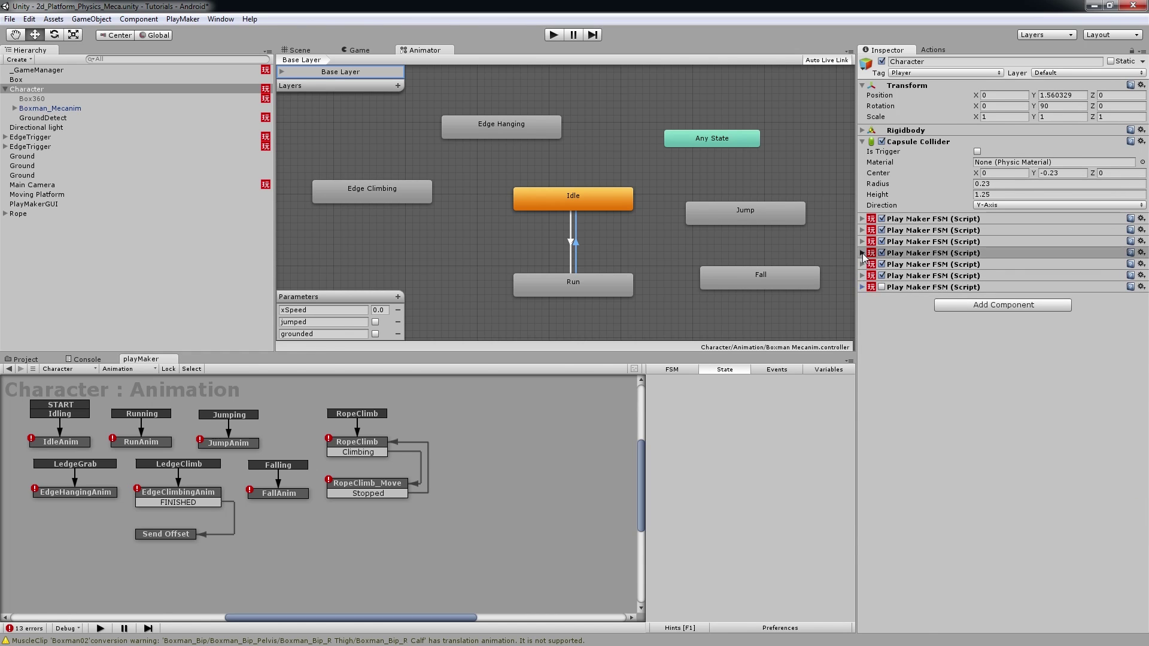
{"action": "left_click", "coordinate": [862, 253]}
{"action": "right_click", "coordinate": [922, 253]}
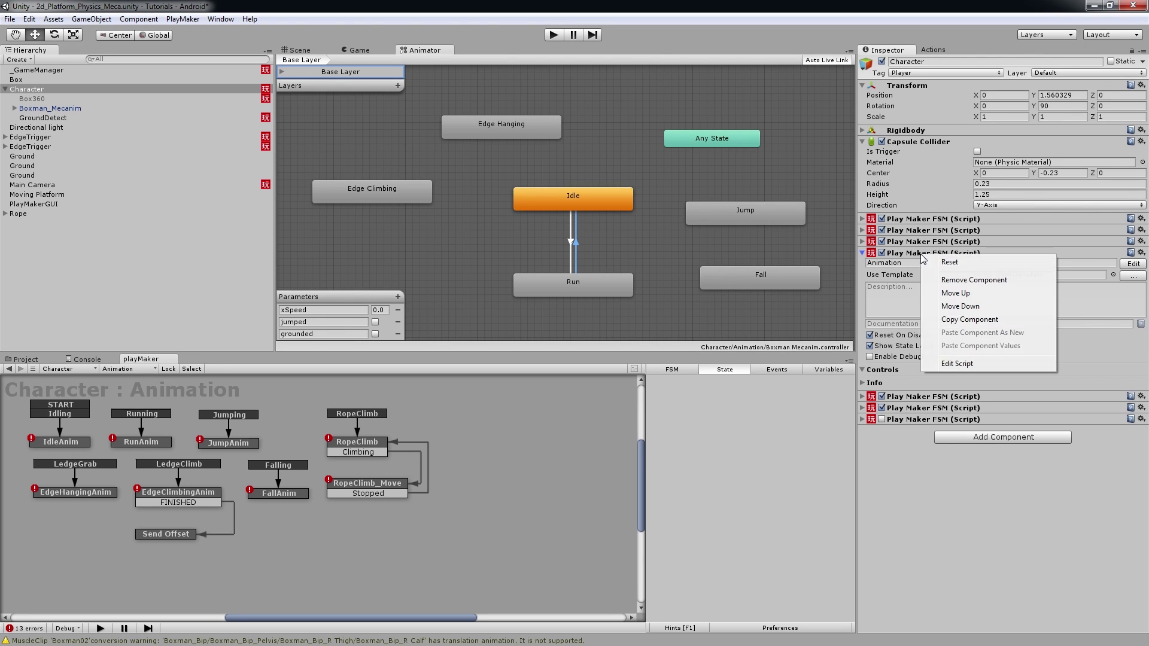
{"action": "left_click", "coordinate": [945, 280]}
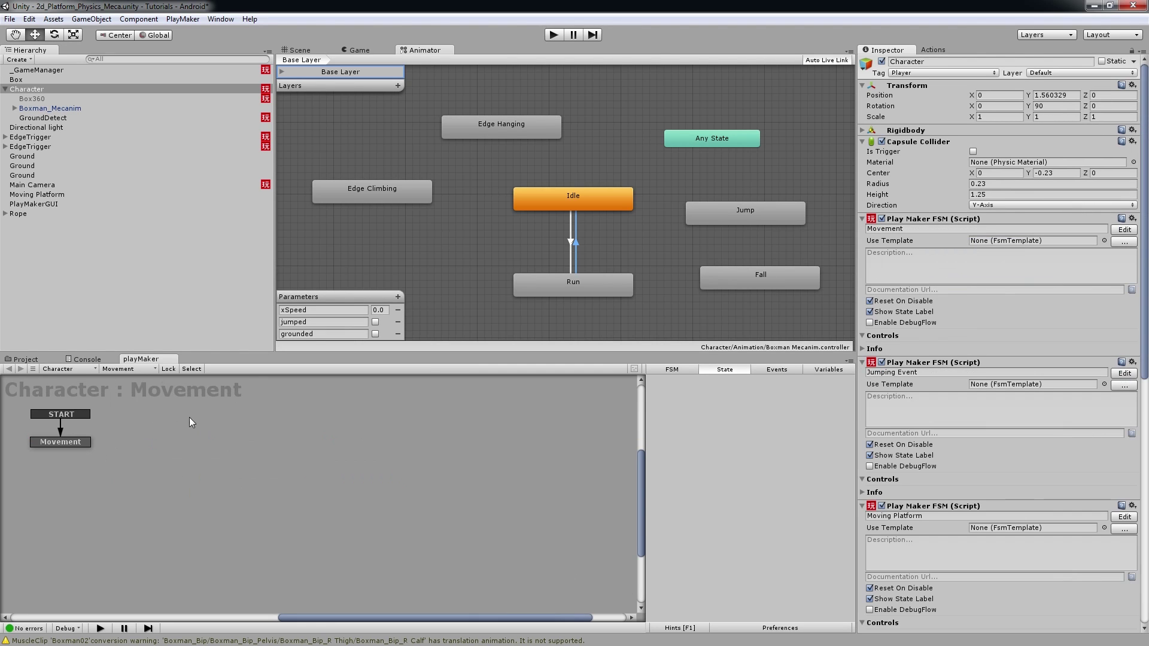
Step: Add a new FSM to the Character object and name it Mecanim Animation
{"action": "left_click", "coordinate": [128, 367]}
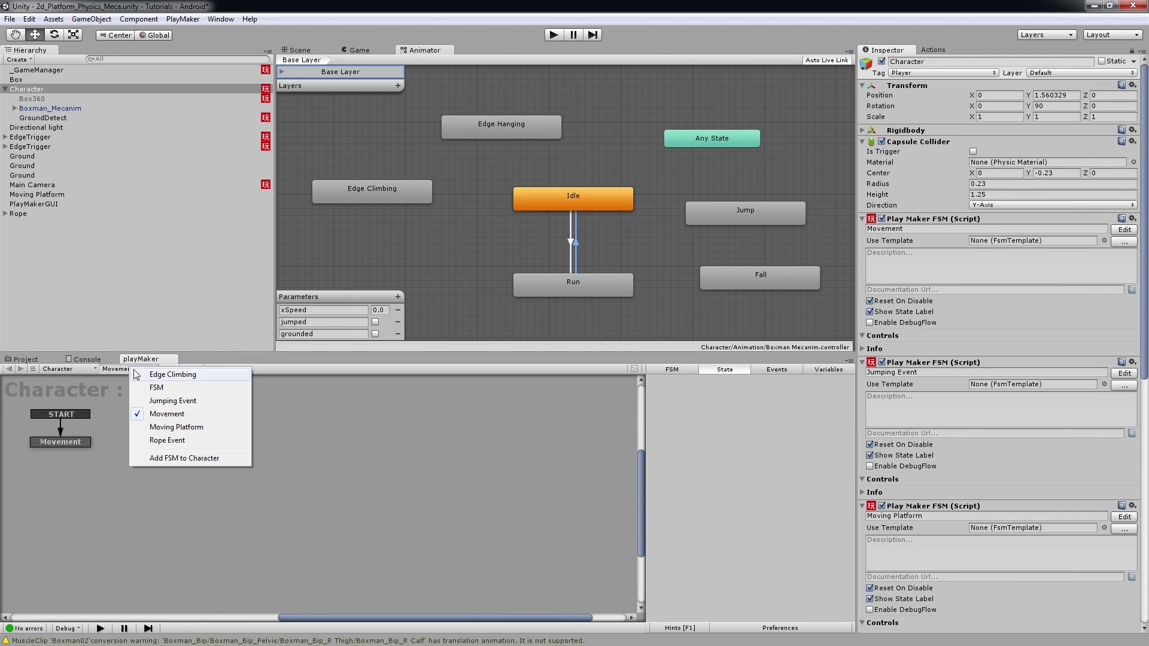
{"action": "left_click", "coordinate": [174, 460]}
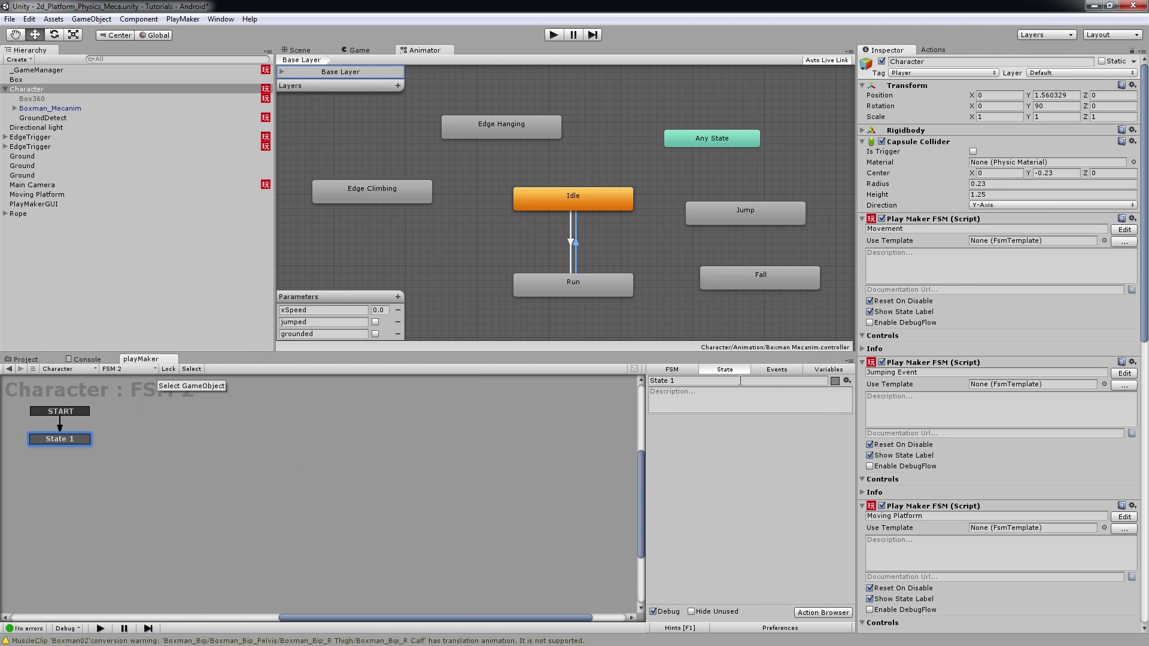
{"action": "left_click", "coordinate": [684, 370]}
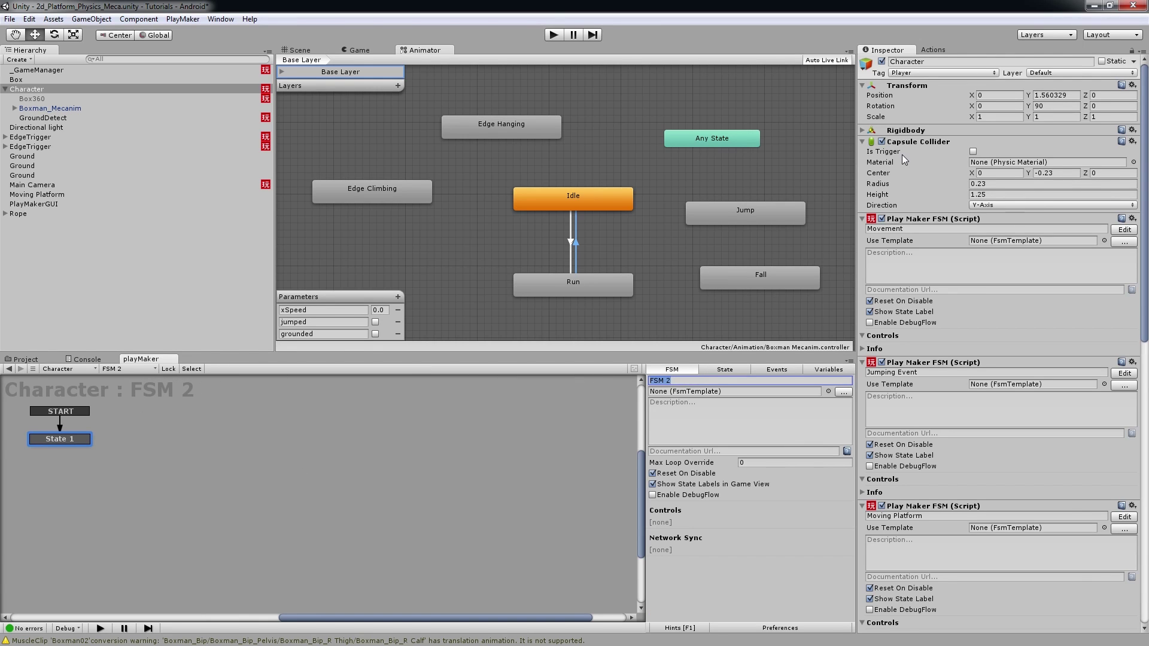
{"action": "type", "text": "Mecanim "}
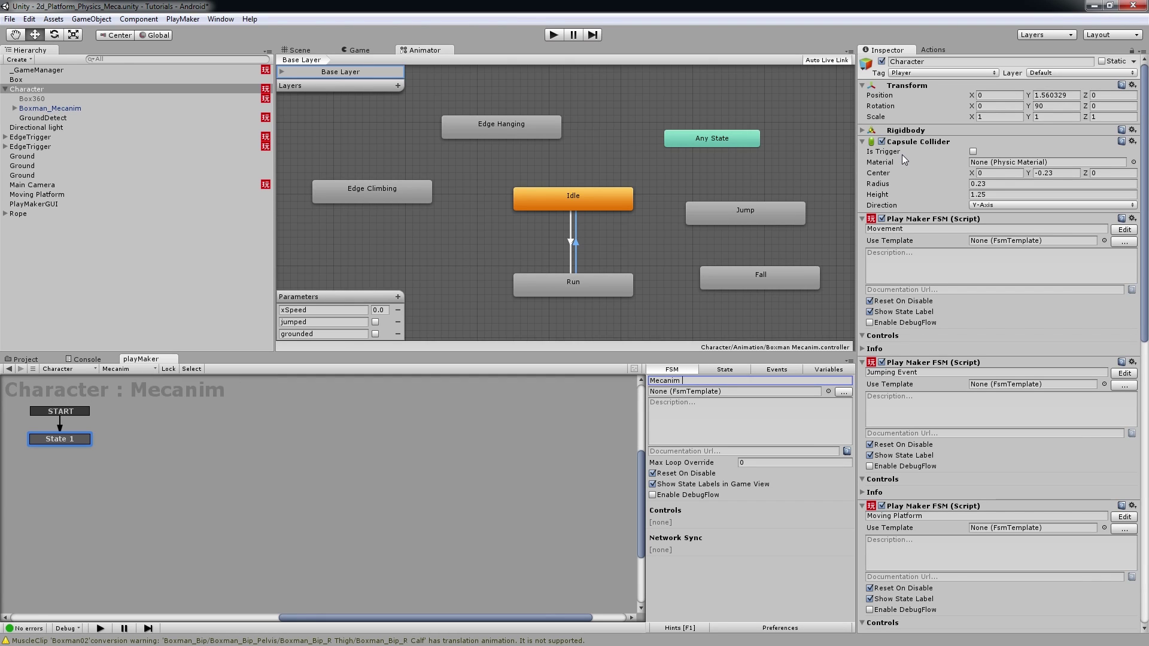
{"action": "type", "text": "Animation"}
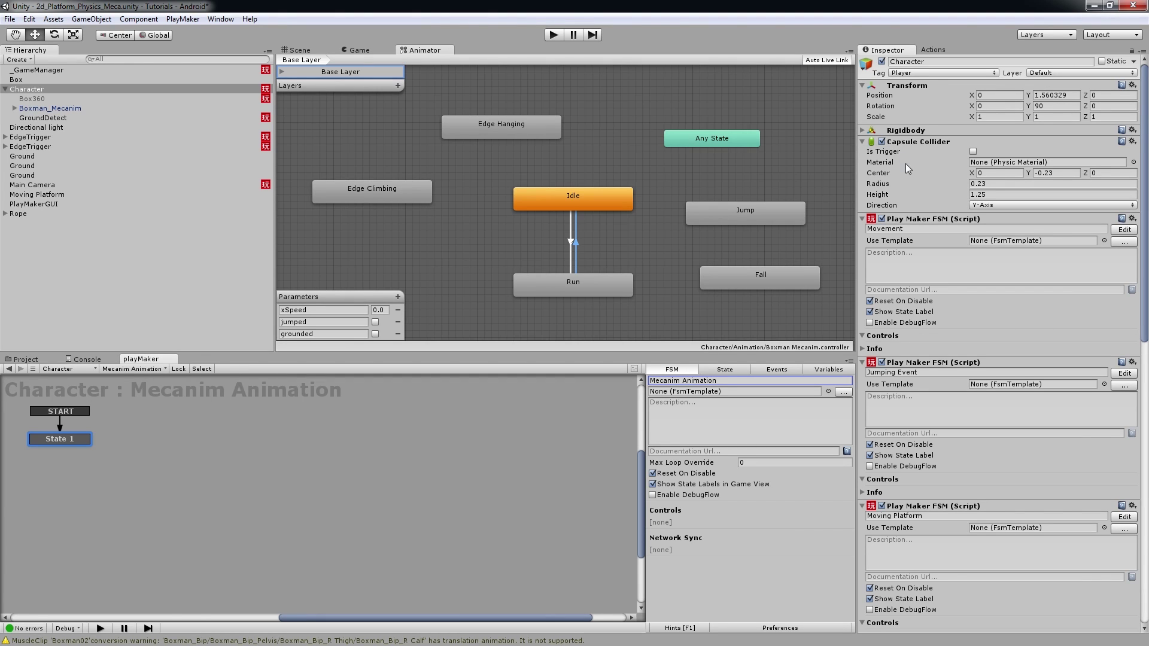
Step: Rename the start state of the Mecanim Animation FSM as Idle and Run
{"action": "left_click", "coordinate": [724, 369]}
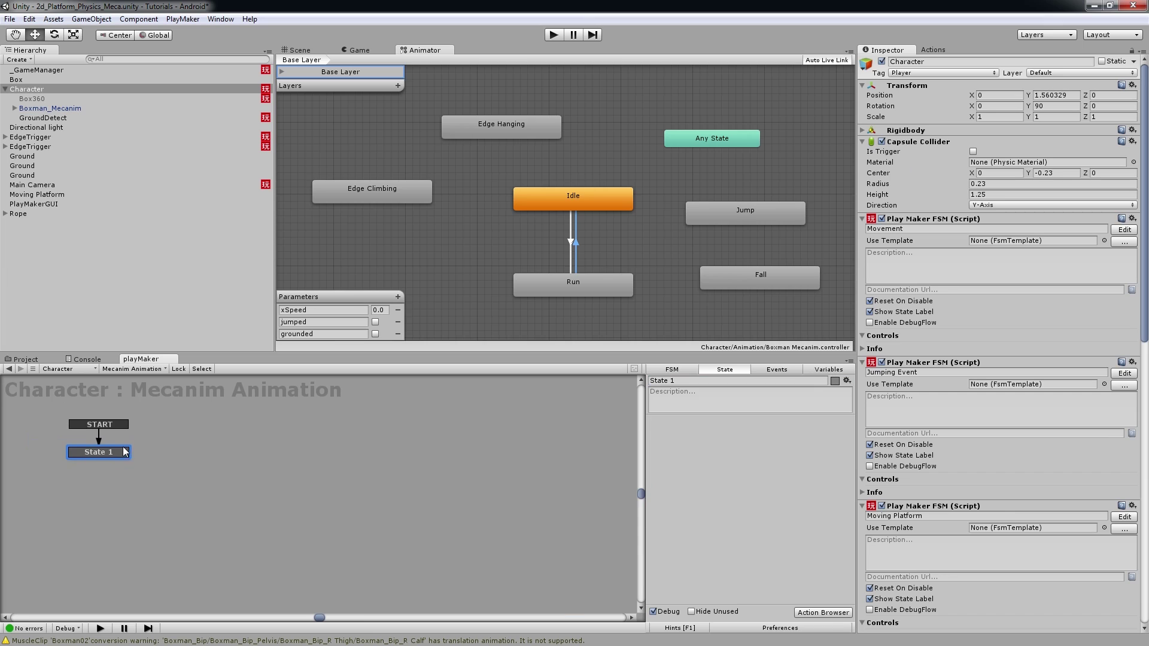
{"action": "left_click", "coordinate": [685, 383]}
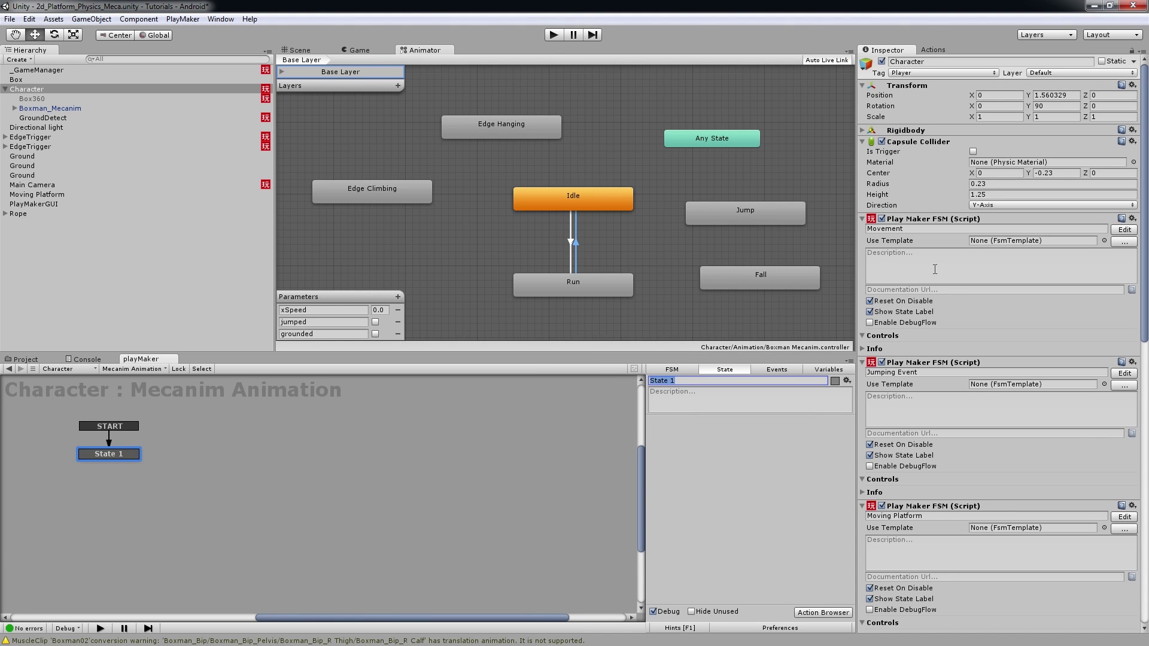
{"action": "type", "text": "Idle and Run"}
Step: Add the events Idle and Run and Jumping to the Mecanim Animation FSM
{"action": "left_click", "coordinate": [778, 369]}
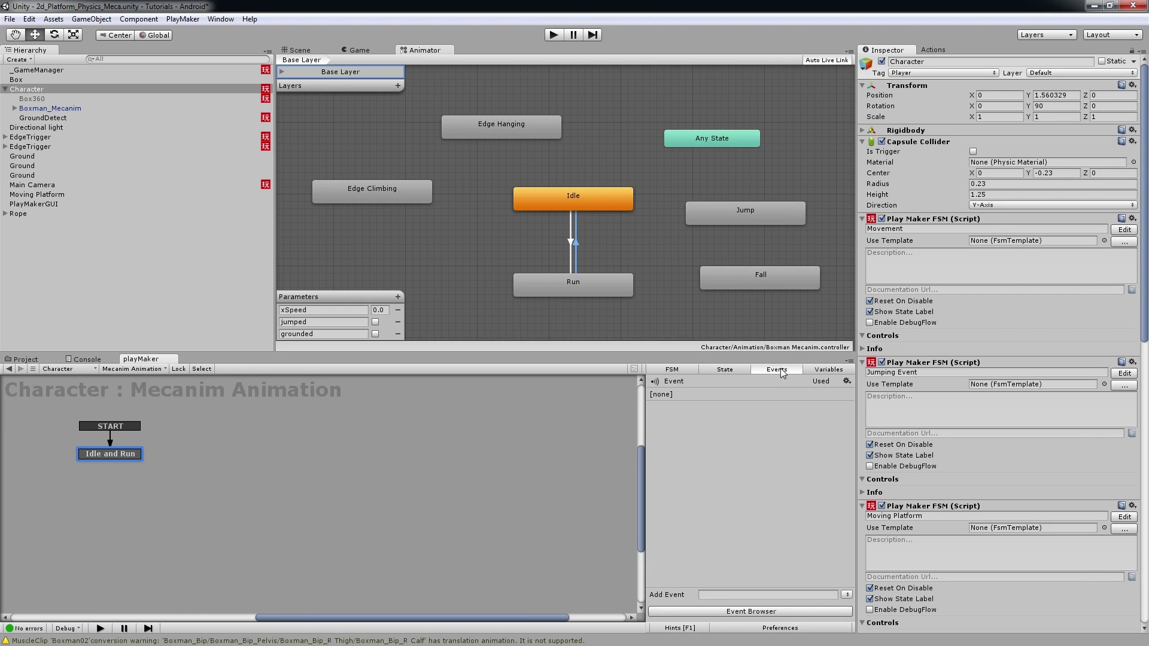
{"action": "left_click", "coordinate": [699, 593]}
{"action": "type", "text": "Idle and Run"}
{"action": "key", "text": "Return"}
{"action": "left_click", "coordinate": [712, 595]}
{"action": "type", "text": "Jumping"}
{"action": "key", "text": "Return"}
{"action": "left_click", "coordinate": [712, 596]}
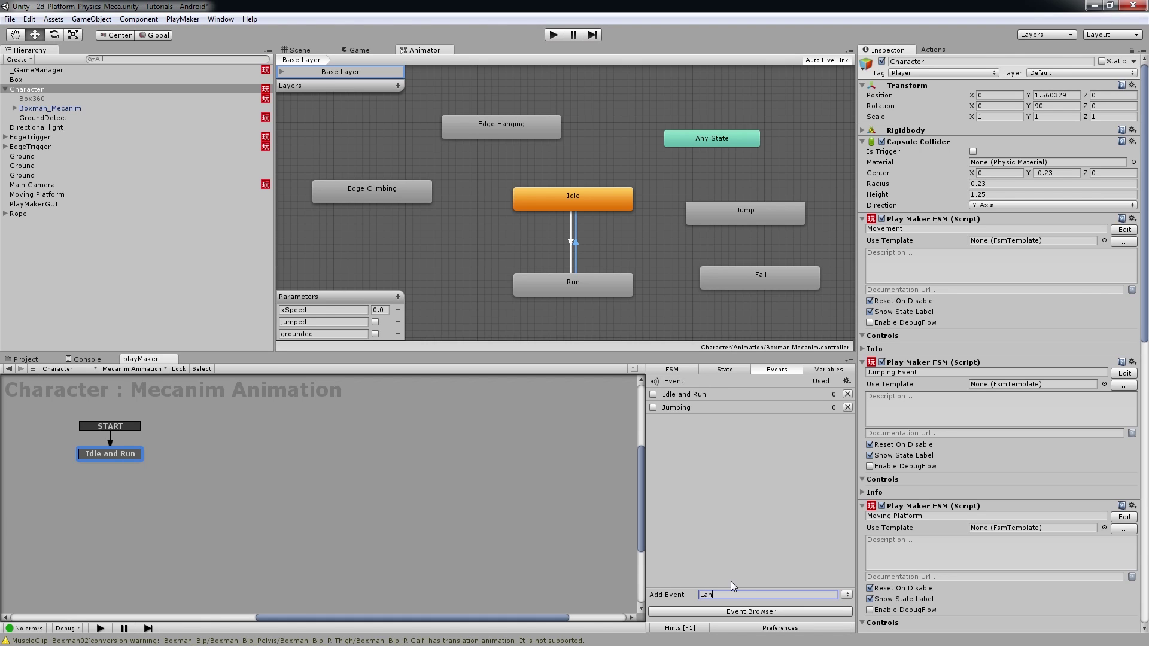
{"action": "key", "text": "Return"}
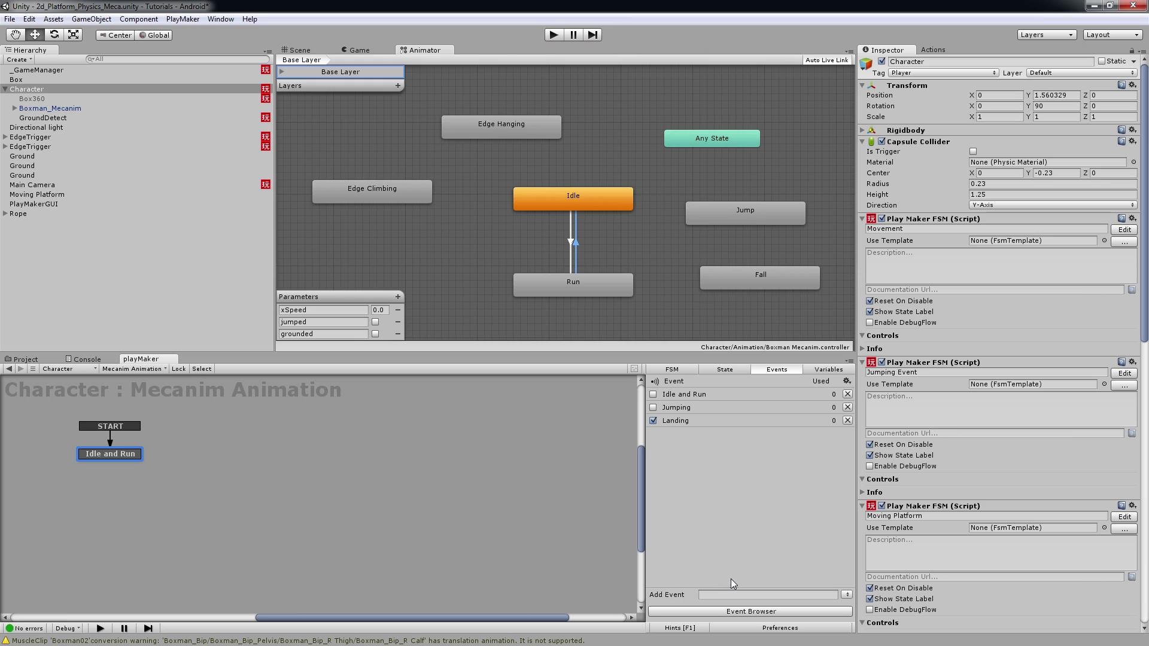
{"action": "left_click", "coordinate": [849, 419]}
Step: Add a Landing event to the Mecanim Animation FSM and return to the Idle and Run state's settings
{"action": "left_click", "coordinate": [712, 594]}
{"action": "type", "text": "Landing"}
{"action": "key", "text": "Return"}
{"action": "left_click", "coordinate": [725, 370]}
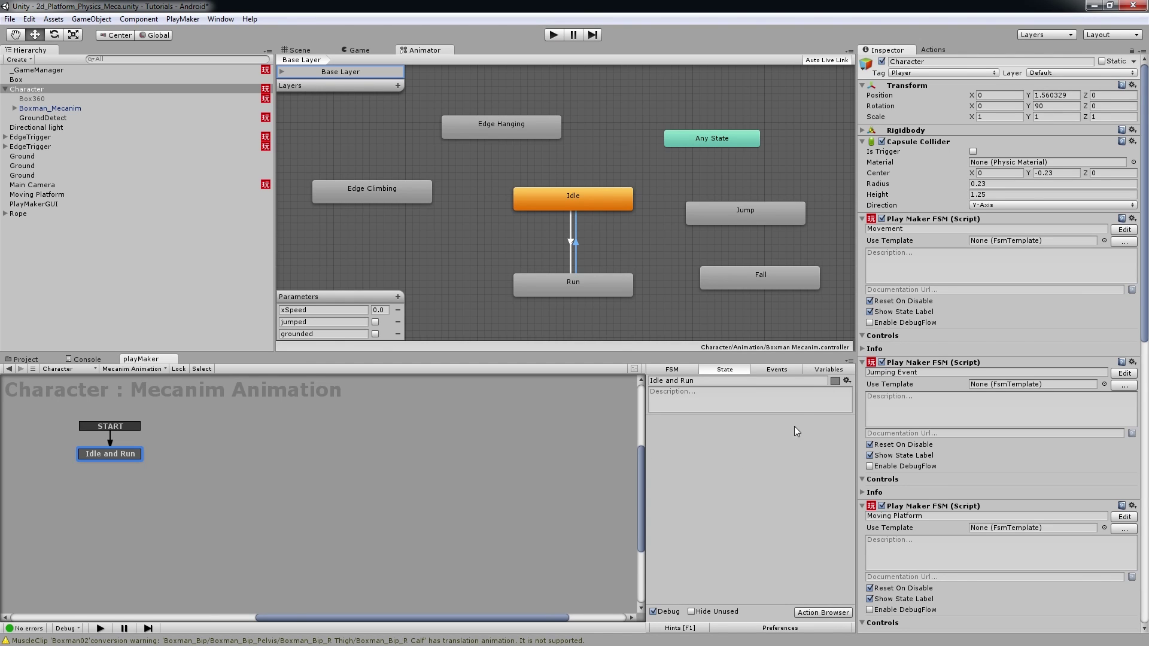
Step: Create a Float variable named charVelX in the Character's Movement FSM
{"action": "left_click", "coordinate": [836, 369]}
{"action": "left_click", "coordinate": [718, 583]}
{"action": "left_click", "coordinate": [134, 368]}
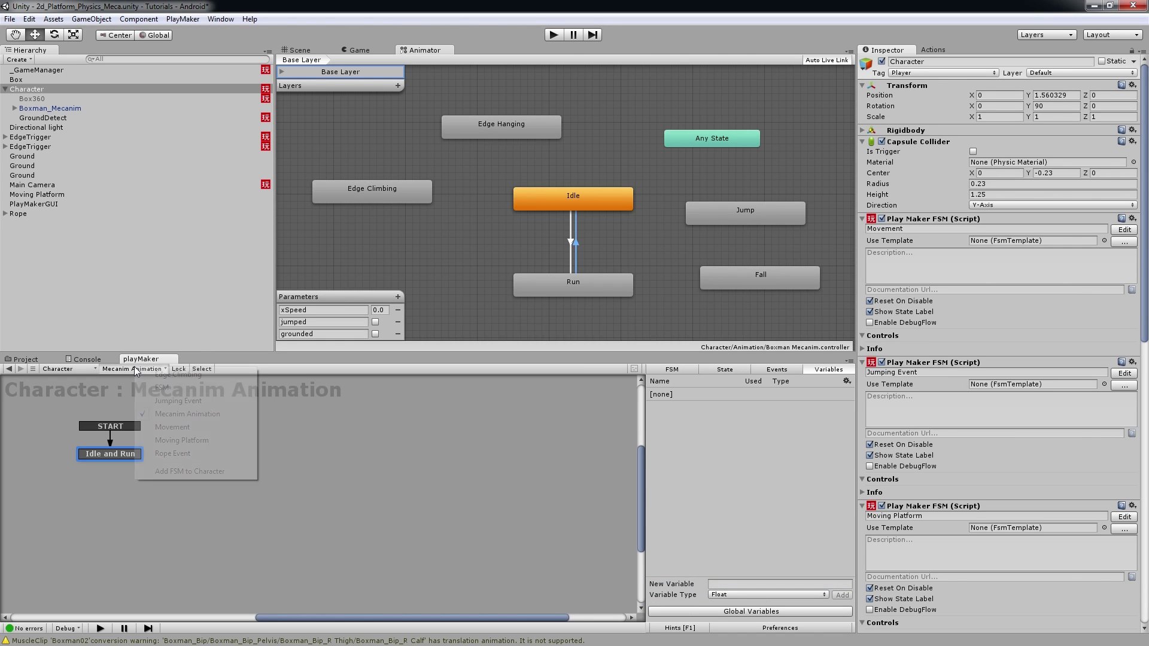
{"action": "left_click", "coordinate": [173, 427]}
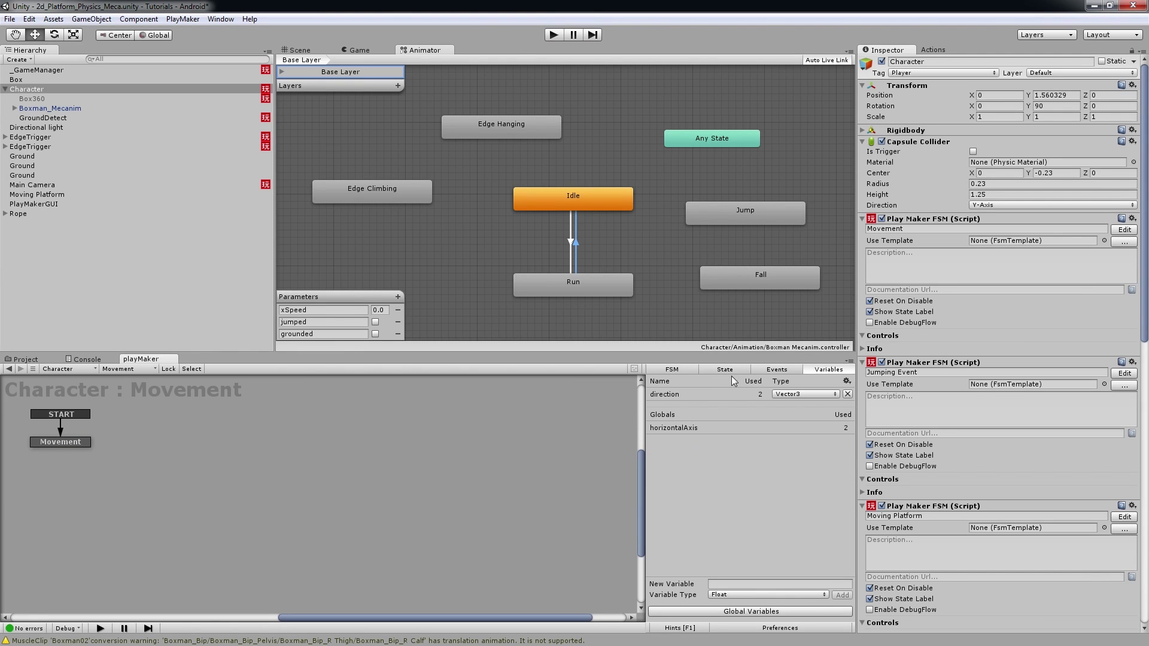
{"action": "left_click", "coordinate": [743, 588]}
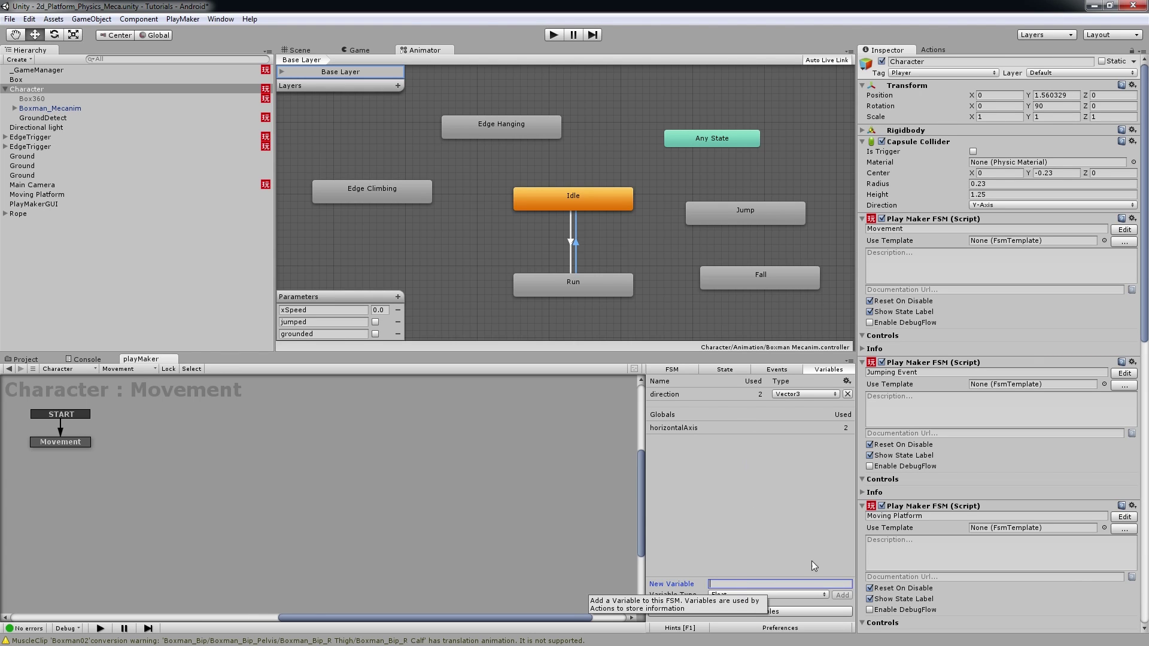
{"action": "type", "text": "char"}
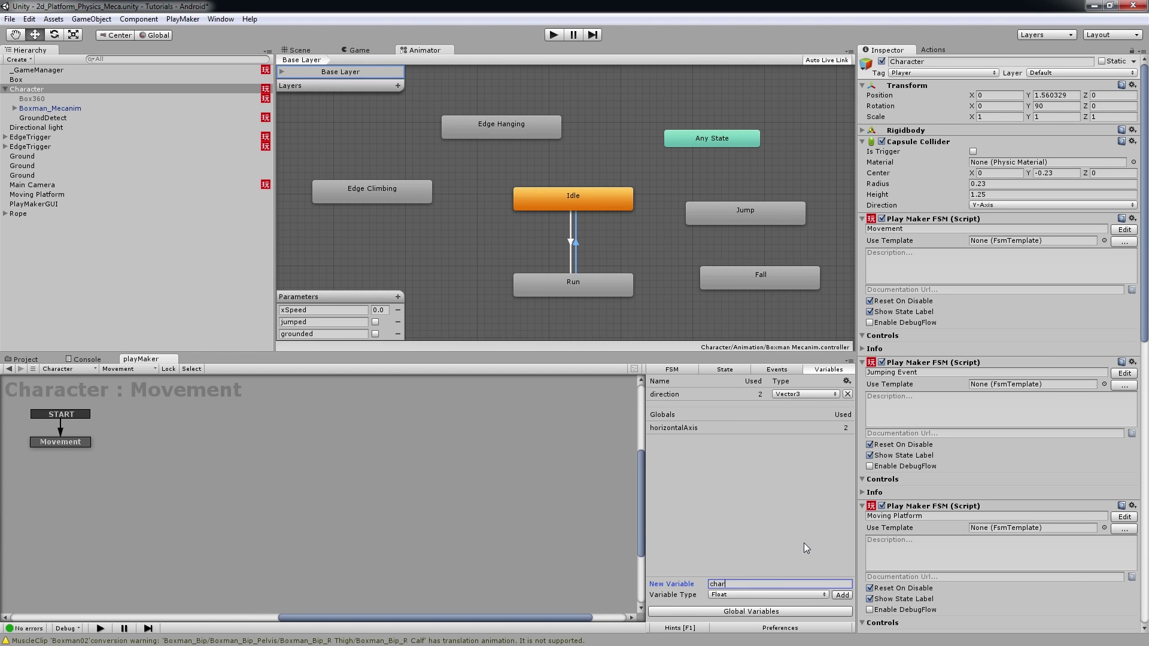
{"action": "type", "text": "VelX"}
{"action": "key", "text": "Return"}
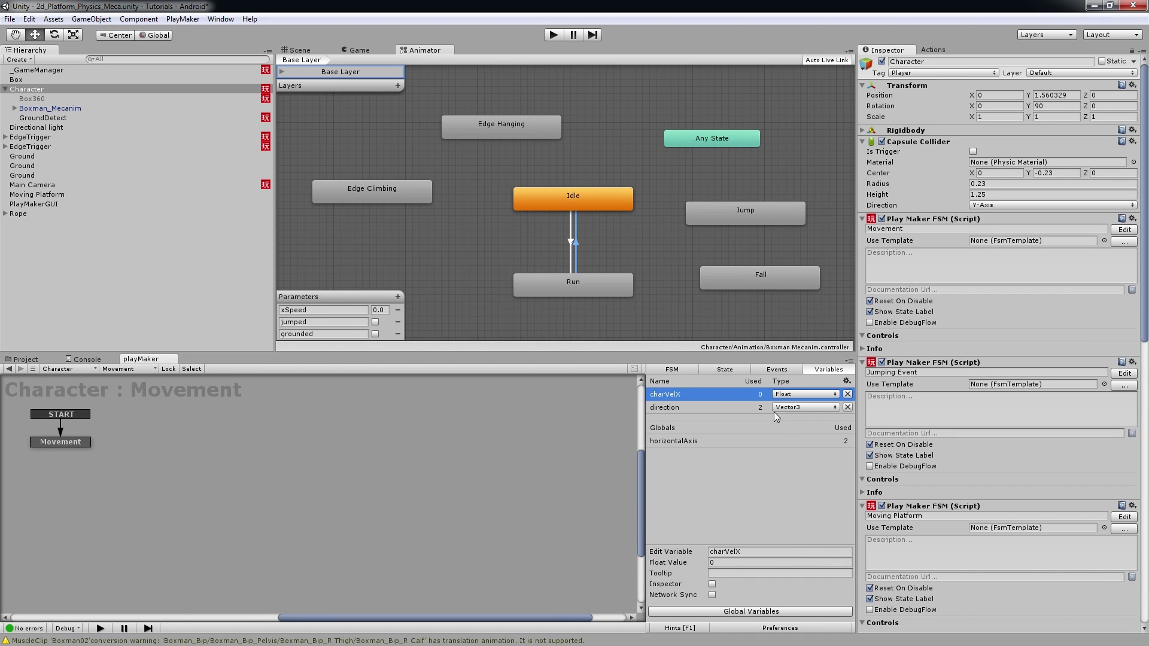
Step: Add a Get Velocity action to the Movement state
{"action": "left_click", "coordinate": [714, 371]}
{"action": "left_click", "coordinate": [75, 446]}
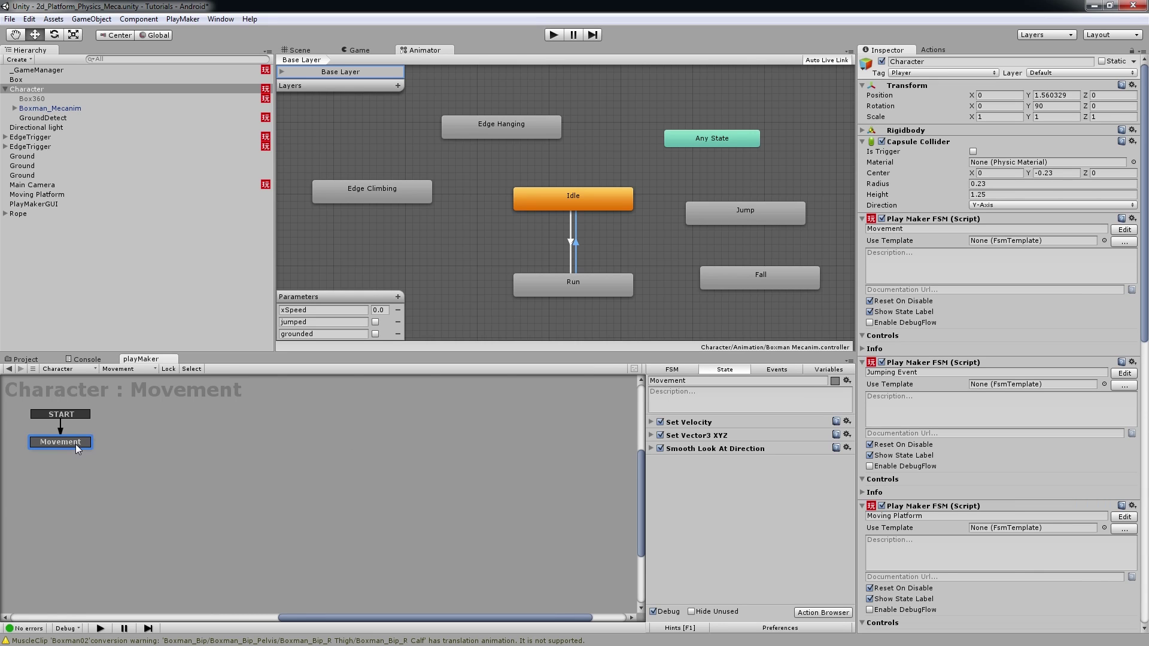
{"action": "left_click", "coordinate": [823, 613]}
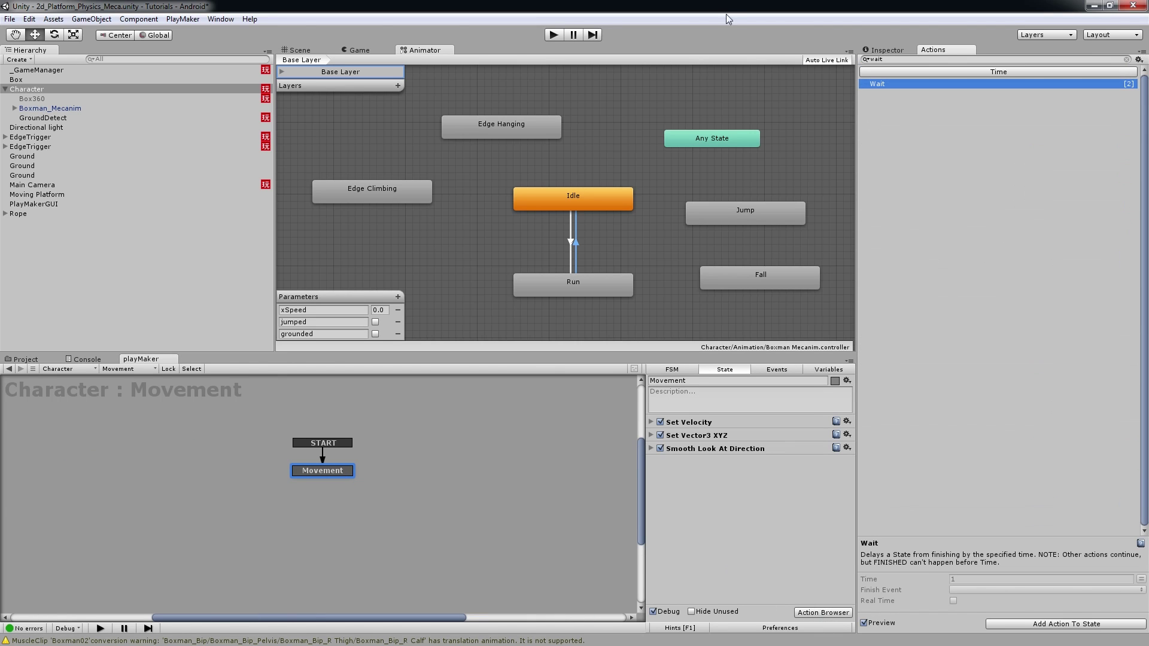
{"action": "left_click", "coordinate": [894, 58]}
{"action": "type", "text": "get Vel"}
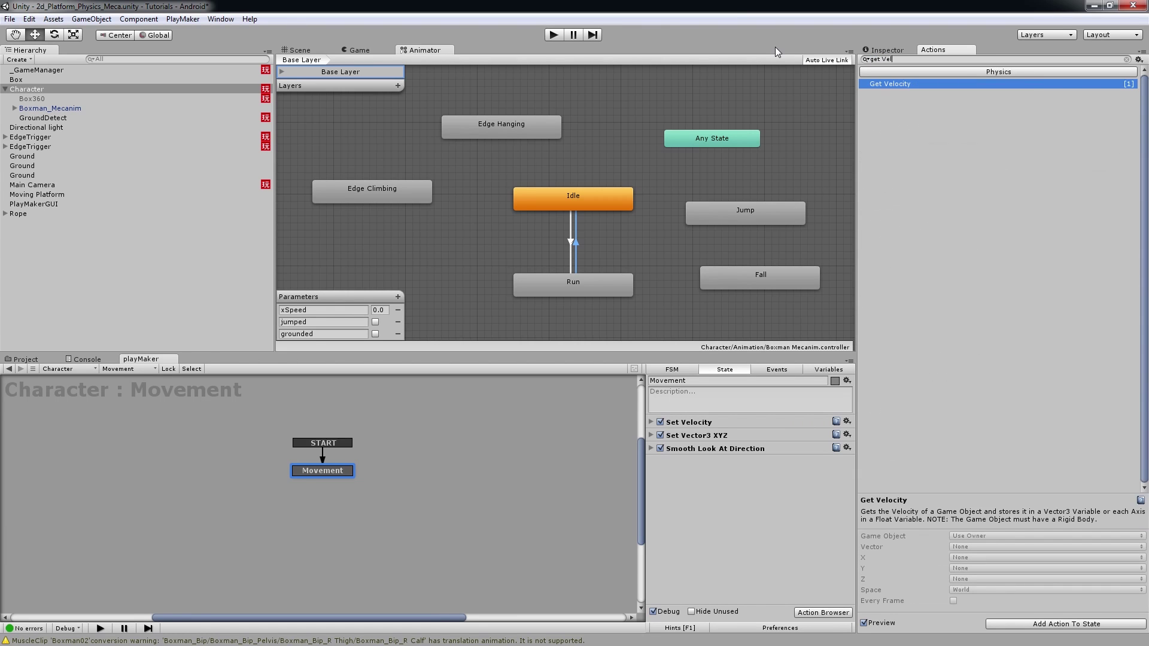
{"action": "double_click", "coordinate": [896, 85]}
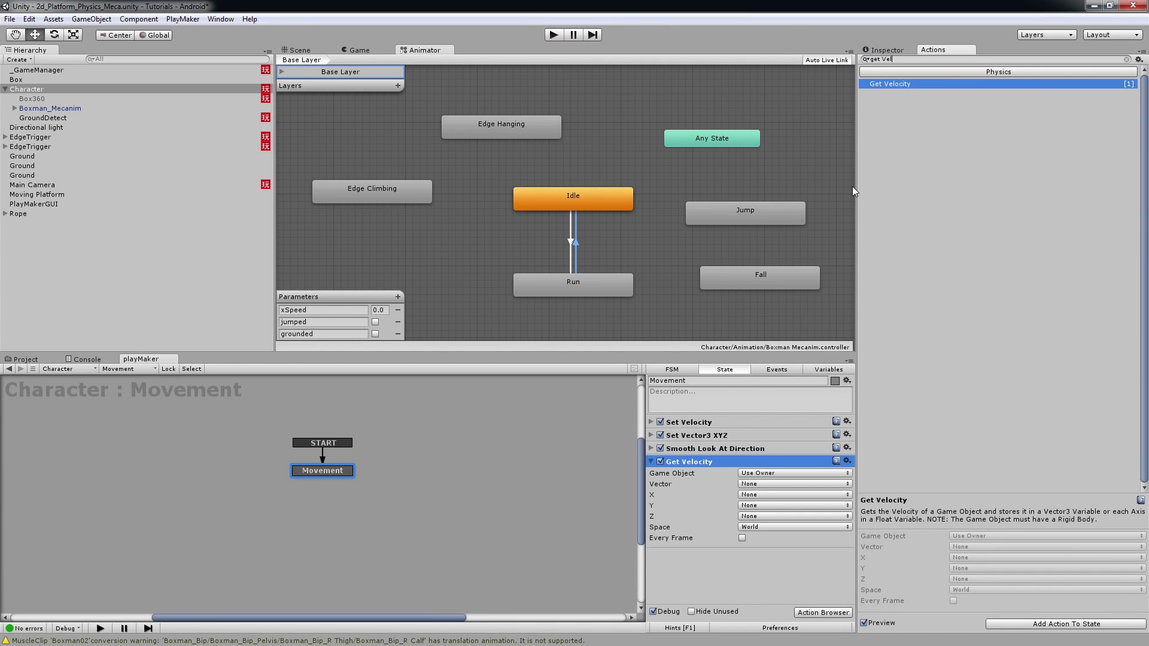
Step: Store the Get Velocity action's X value in charVelX on every frame and collapse the action
{"action": "left_click", "coordinate": [763, 494]}
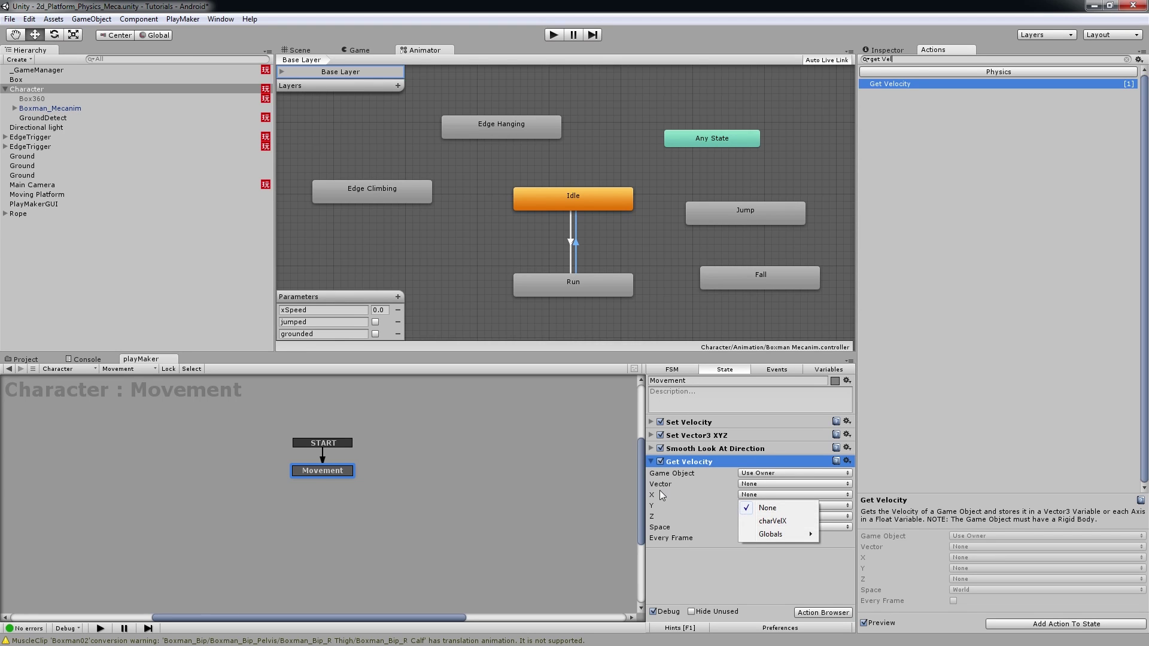
{"action": "left_click", "coordinate": [789, 523]}
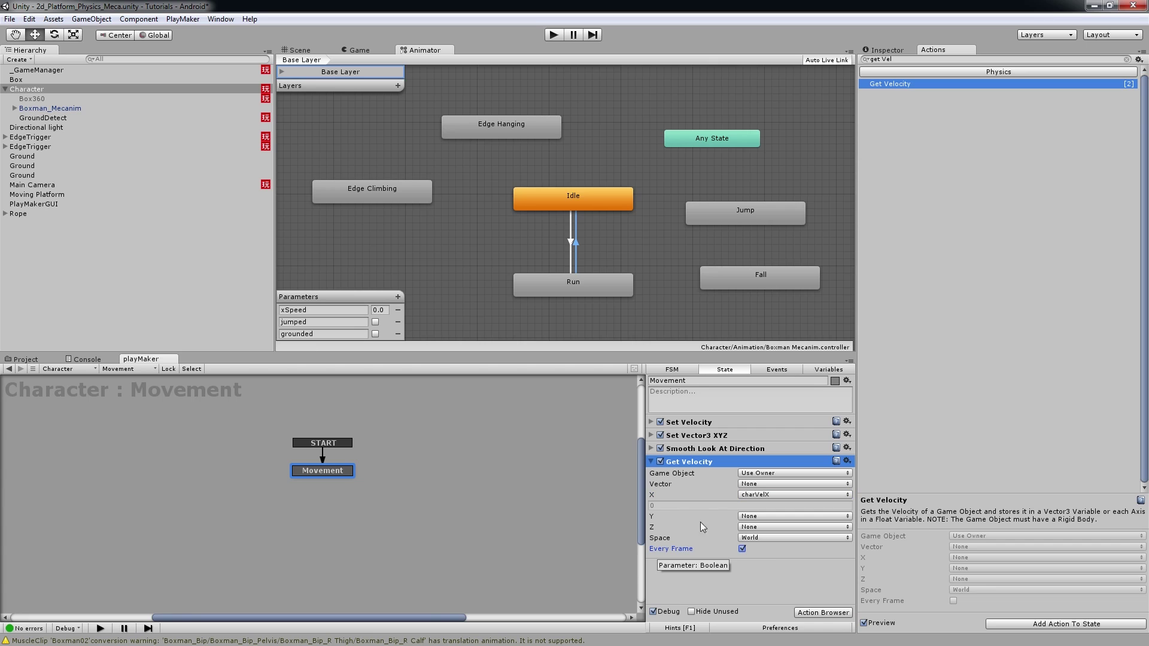
{"action": "left_click", "coordinate": [651, 461]}
{"action": "left_click", "coordinate": [775, 519]}
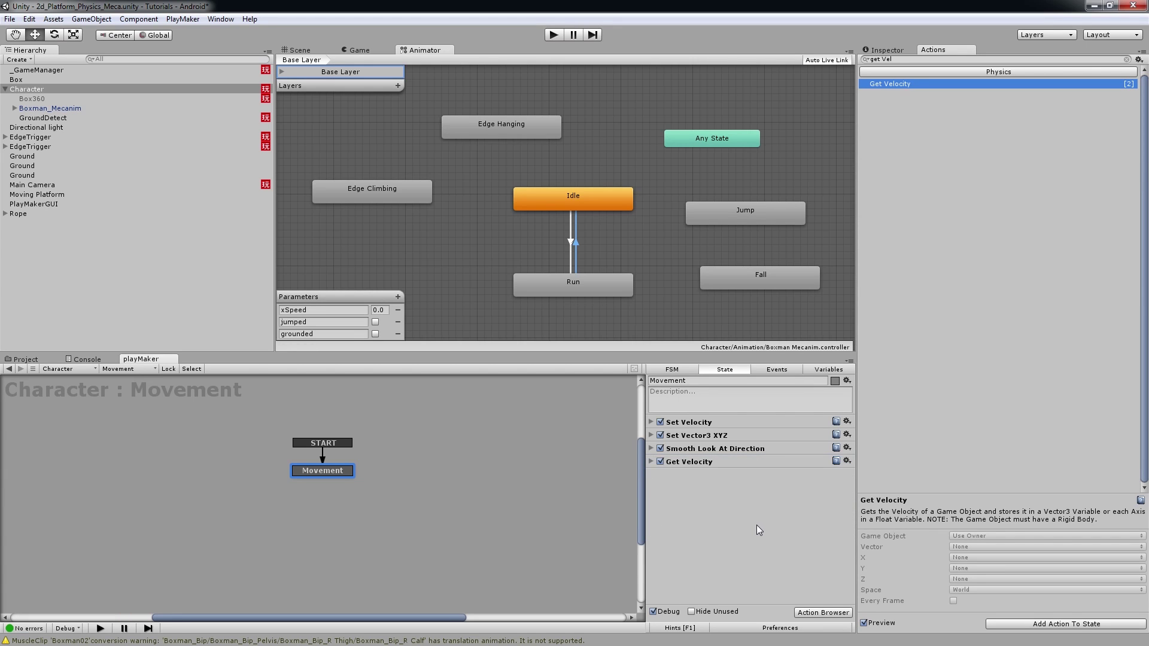
Step: Create a Float variable named charVelX in the Mecanim Animation FSM
{"action": "left_click", "coordinate": [141, 370]}
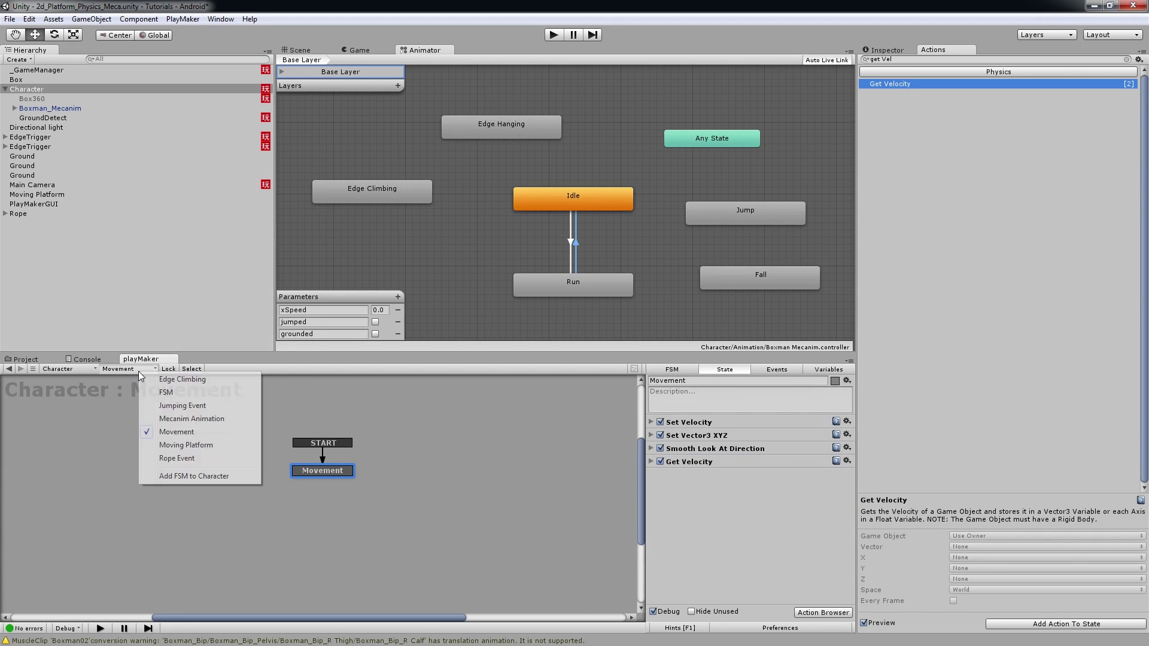
{"action": "left_click", "coordinate": [168, 419]}
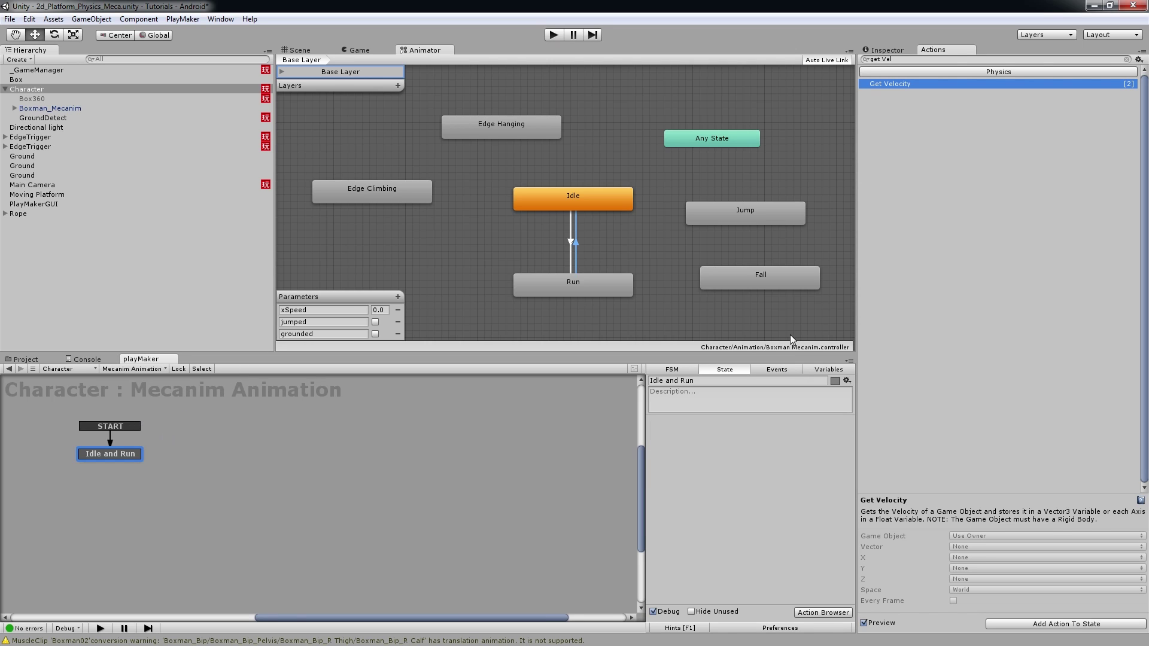
{"action": "left_click", "coordinate": [828, 369]}
{"action": "left_click", "coordinate": [721, 584]}
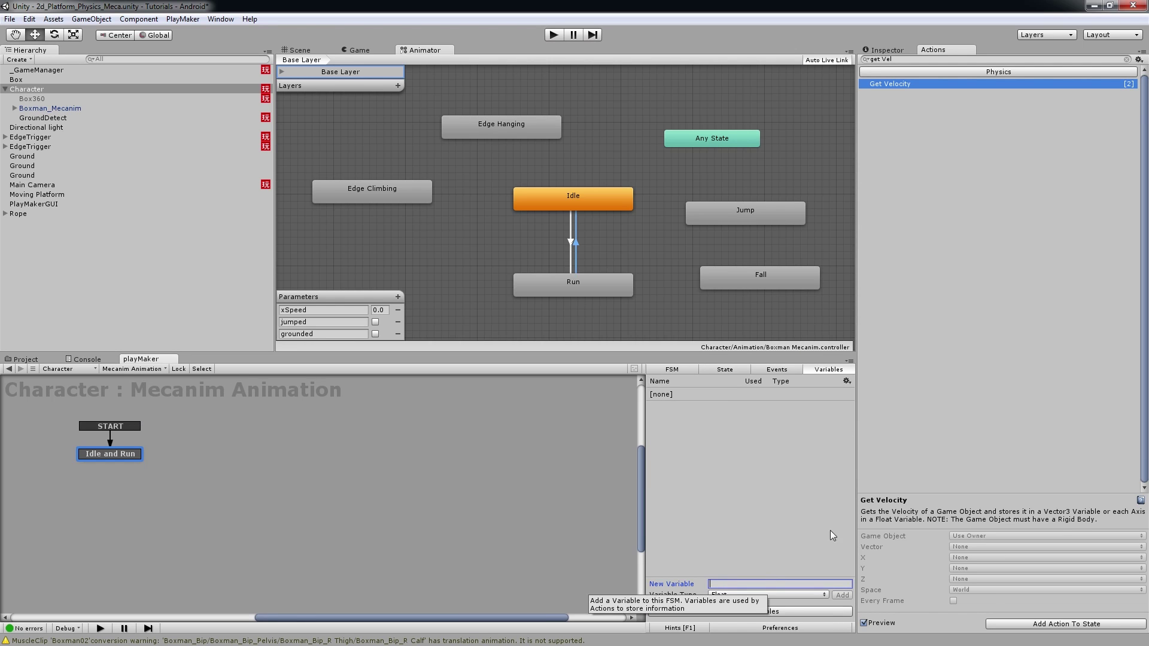
{"action": "type", "text": "charVel"}
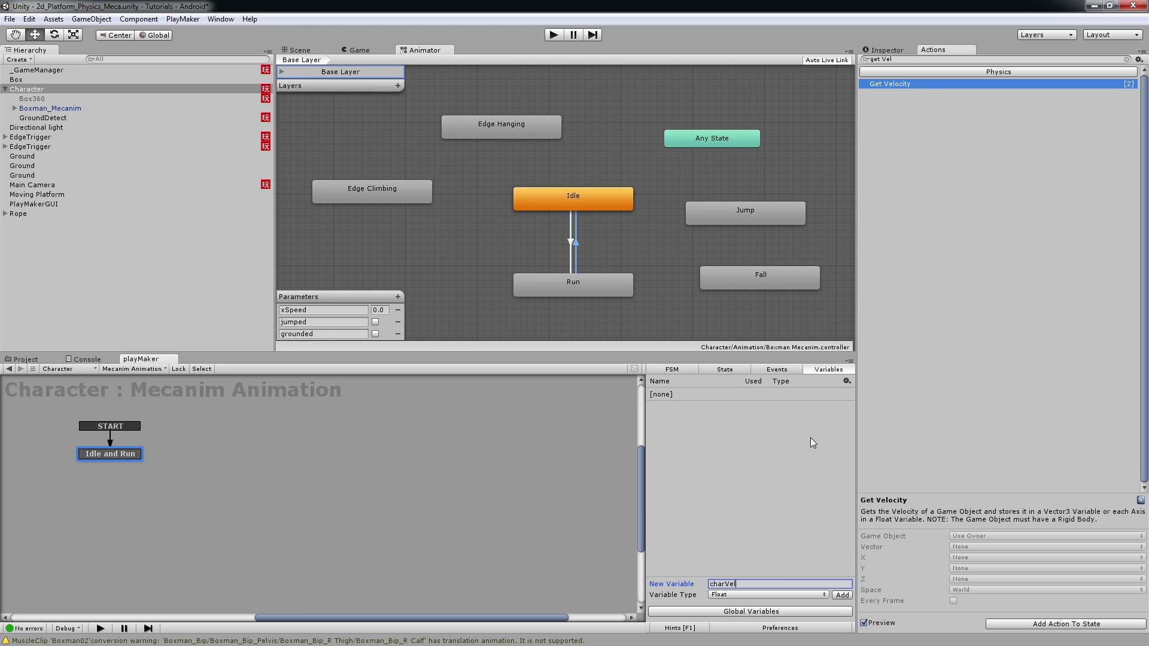
{"action": "type", "text": "X"}
{"action": "key", "text": "Return"}
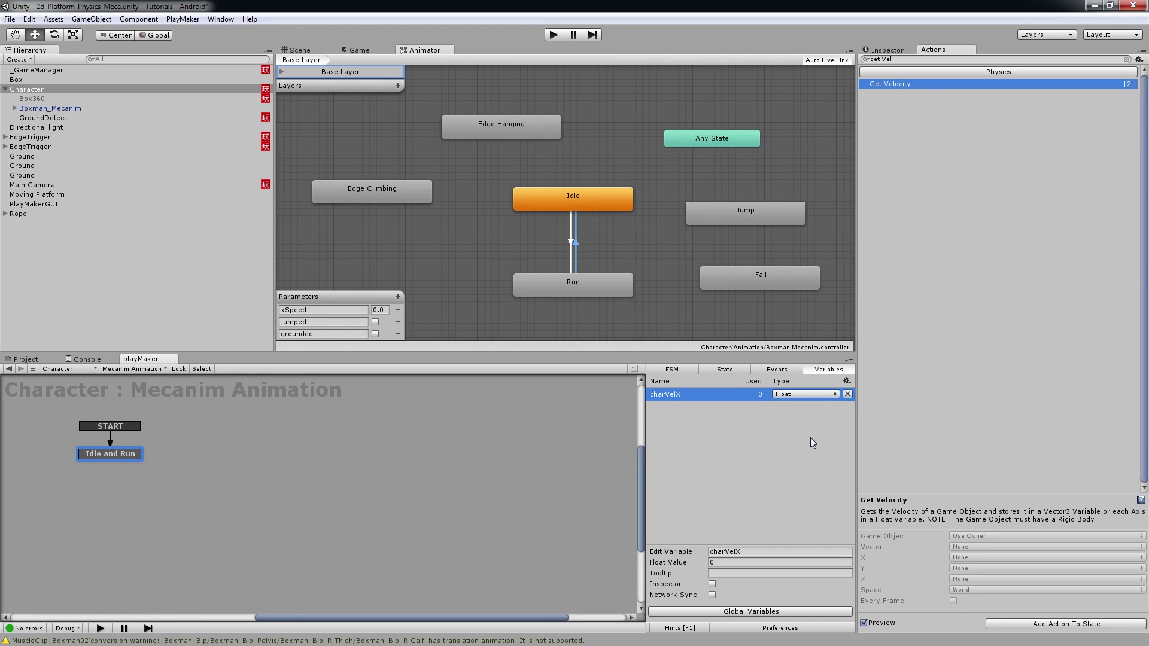
Step: Add a Get Fsm Variable action to the Idle and Run state
{"action": "left_click", "coordinate": [726, 371]}
{"action": "left_click", "coordinate": [812, 613]}
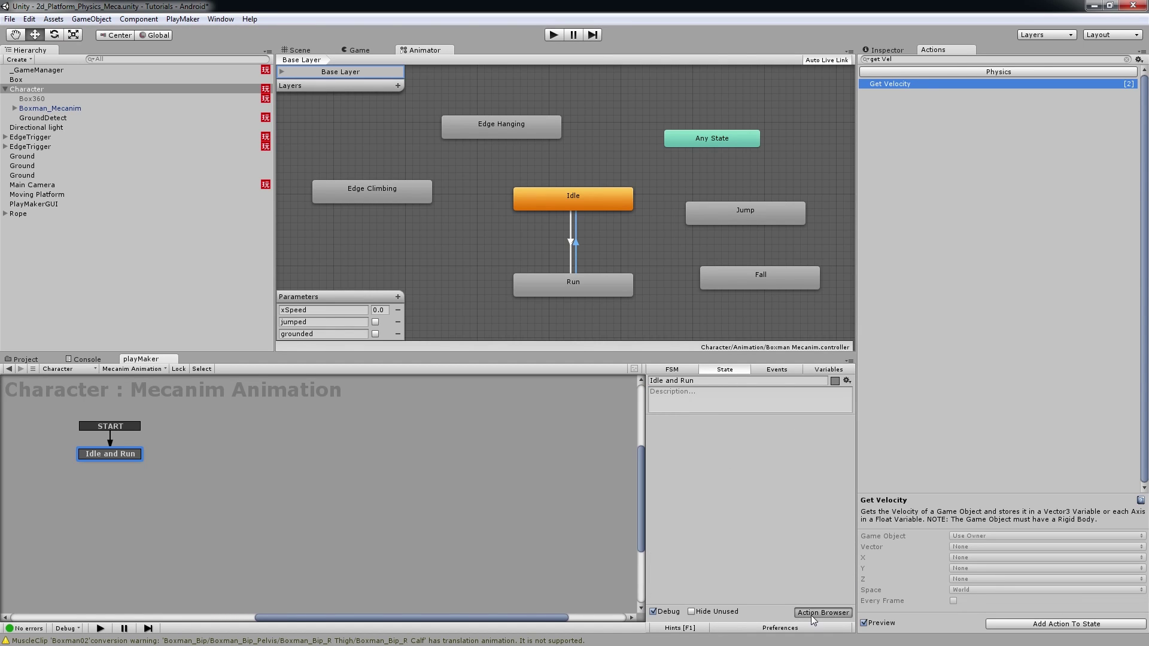
{"action": "left_click", "coordinate": [905, 59]}
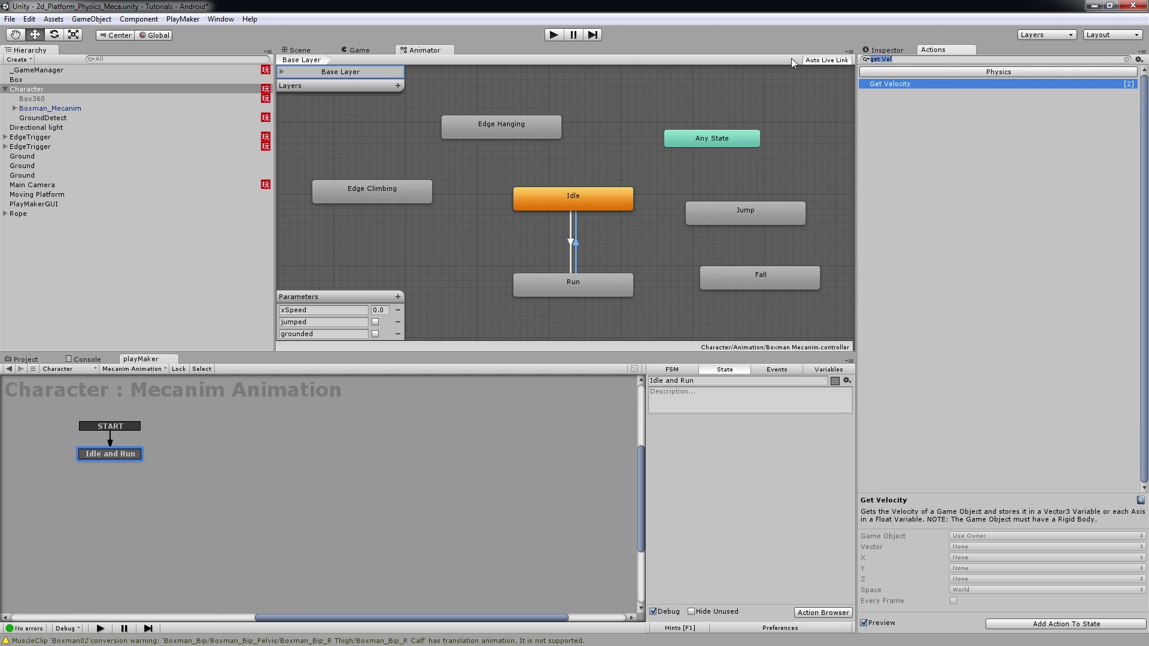
{"action": "type", "text": "get f"}
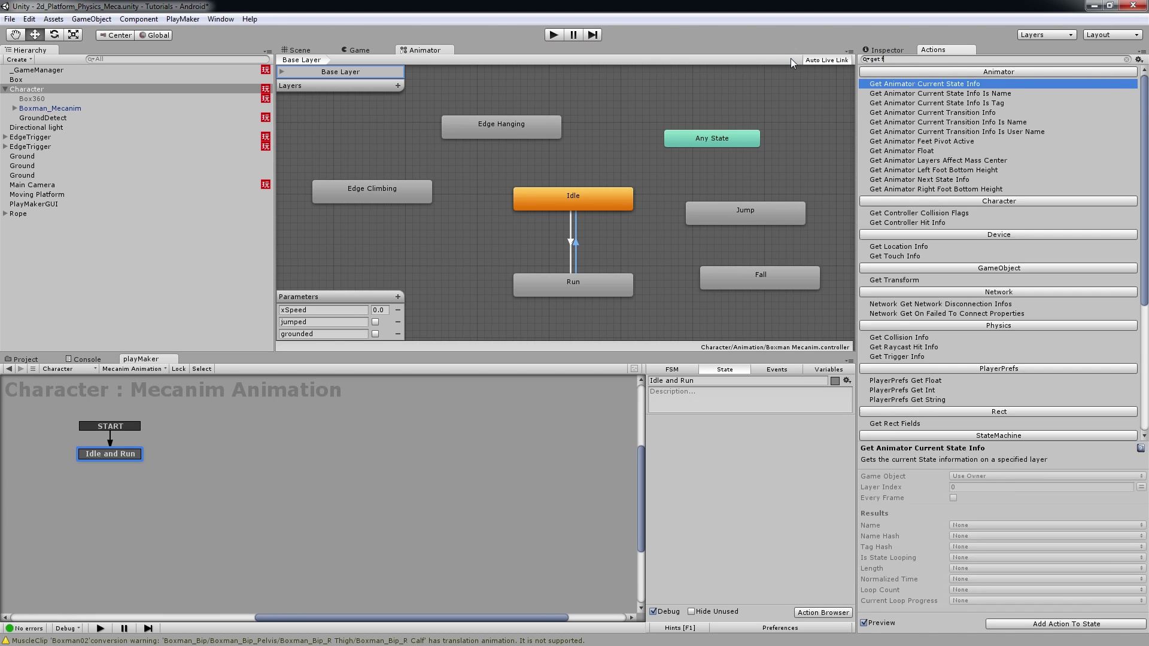
{"action": "type", "text": "sm va"}
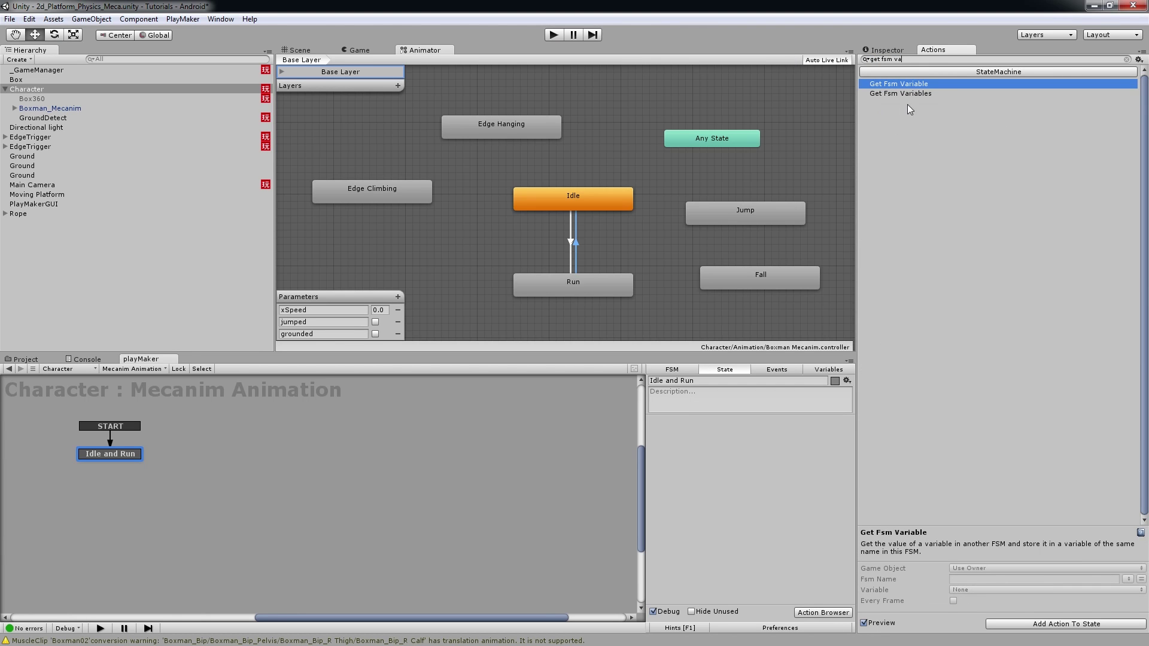
{"action": "left_click_drag", "start_coordinate": [912, 88], "coordinate": [688, 415]}
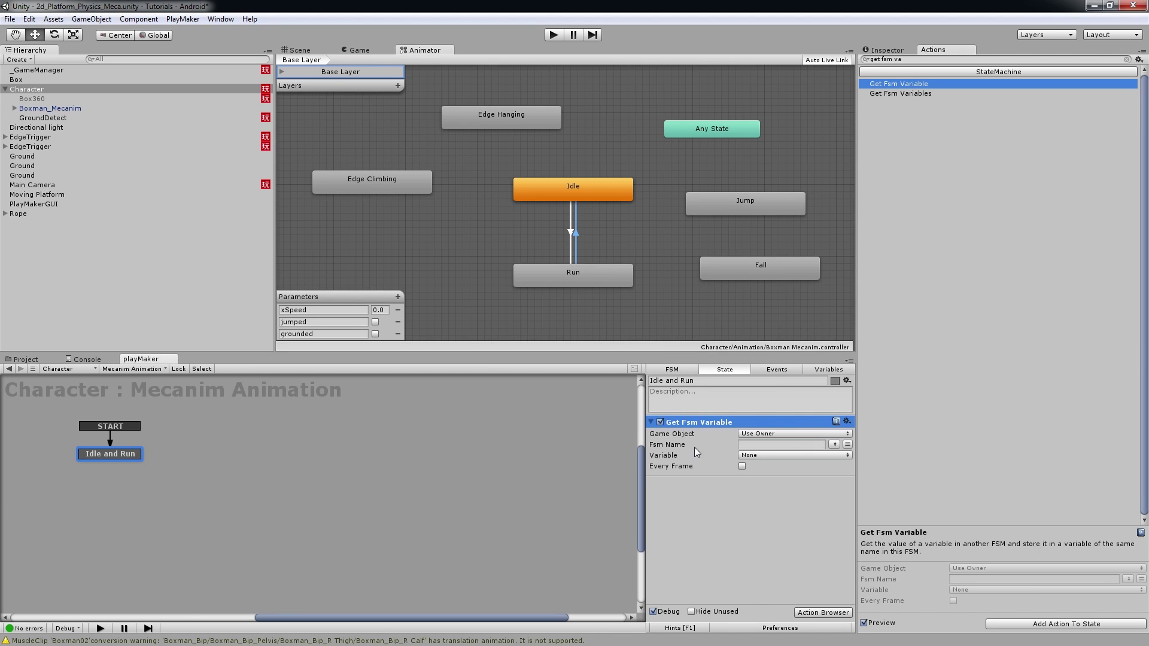
Step: Set the Get Fsm Variable action to read charVelX from the Movement FSM
{"action": "left_click", "coordinate": [845, 444]}
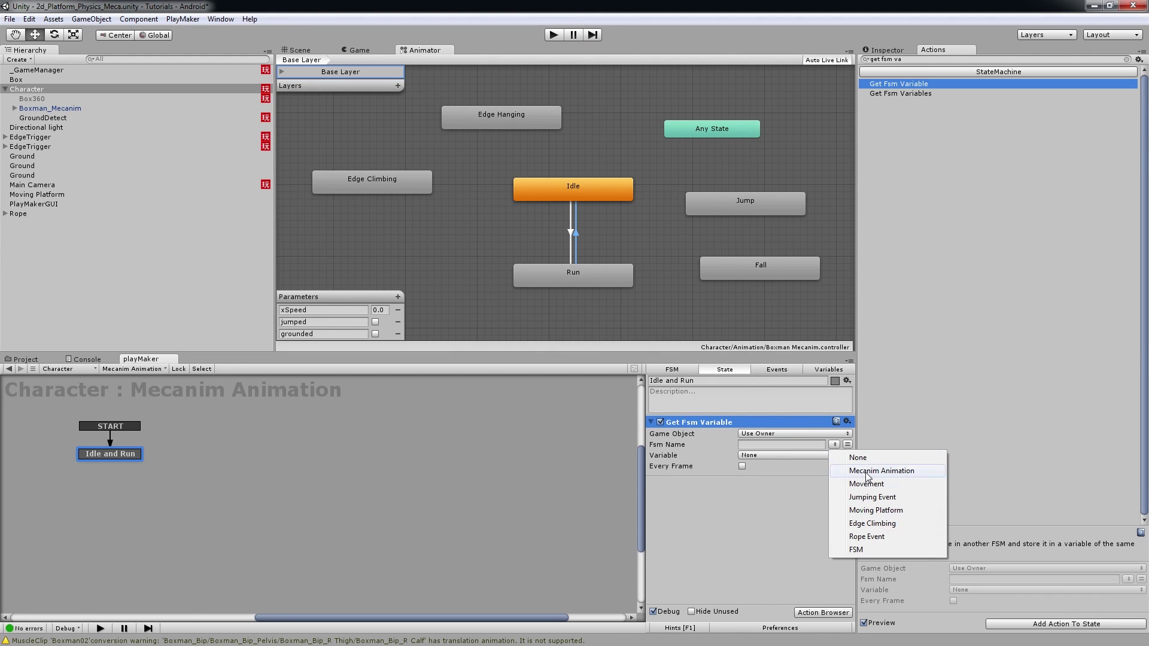
{"action": "left_click", "coordinate": [872, 474]}
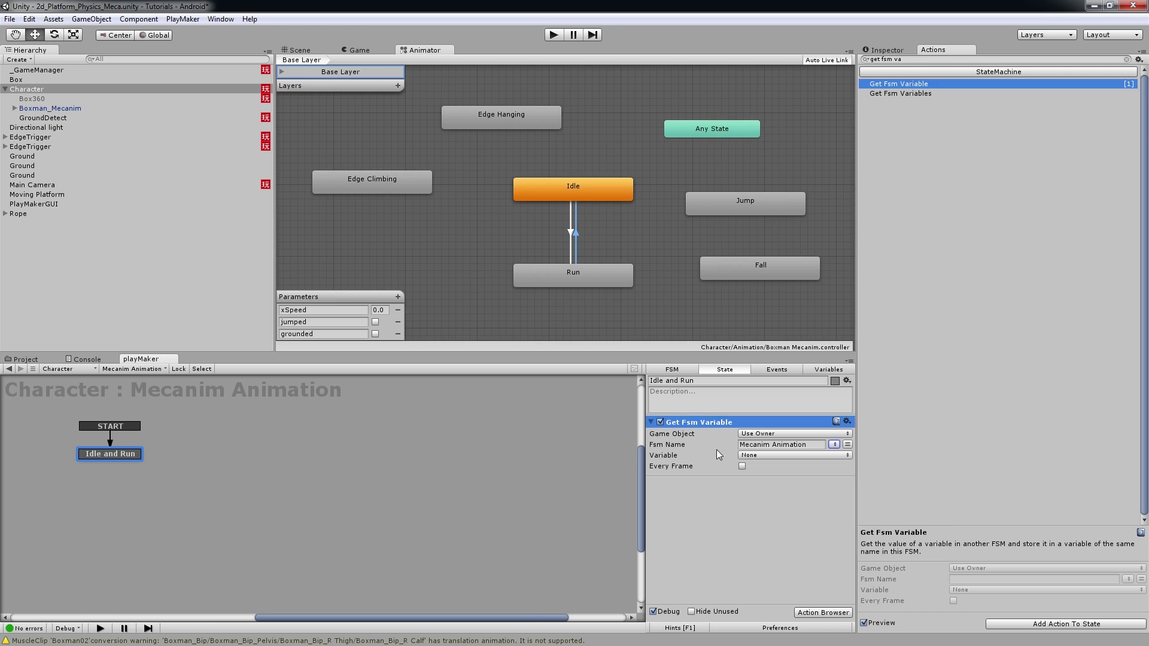
{"action": "left_click", "coordinate": [835, 444]}
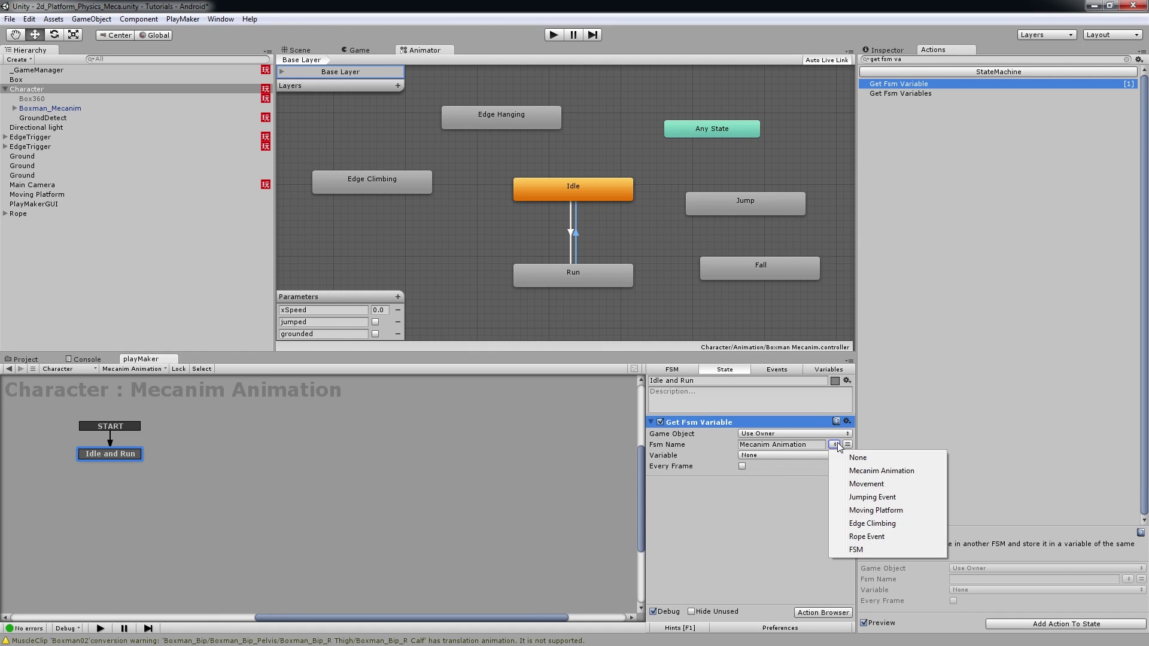
{"action": "left_click", "coordinate": [880, 484]}
{"action": "left_click", "coordinate": [774, 457]}
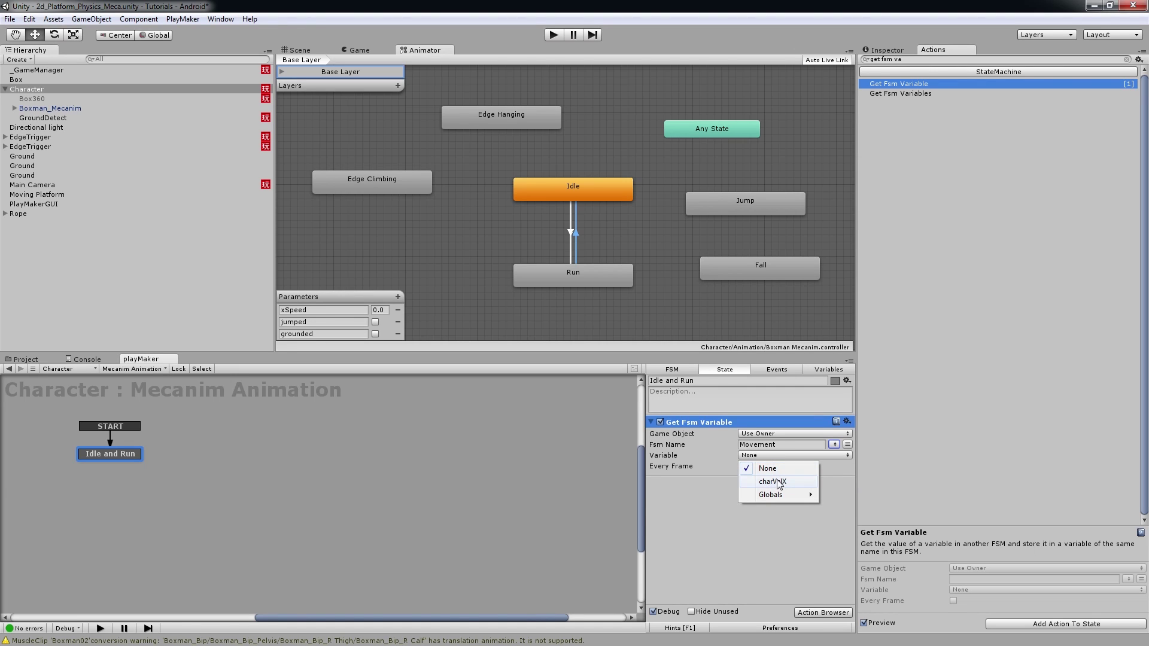
{"action": "left_click", "coordinate": [773, 482]}
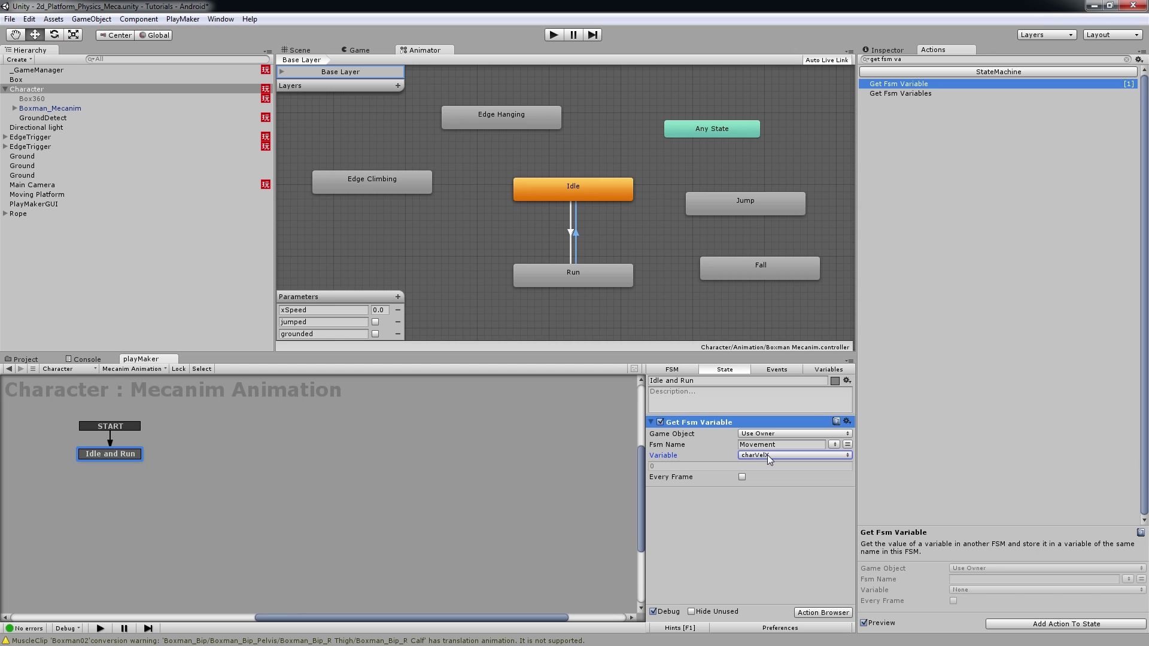
Step: Check the FSM's charVelX variable and make the Get Fsm Variable action repeat on every frame
{"action": "left_click", "coordinate": [832, 369]}
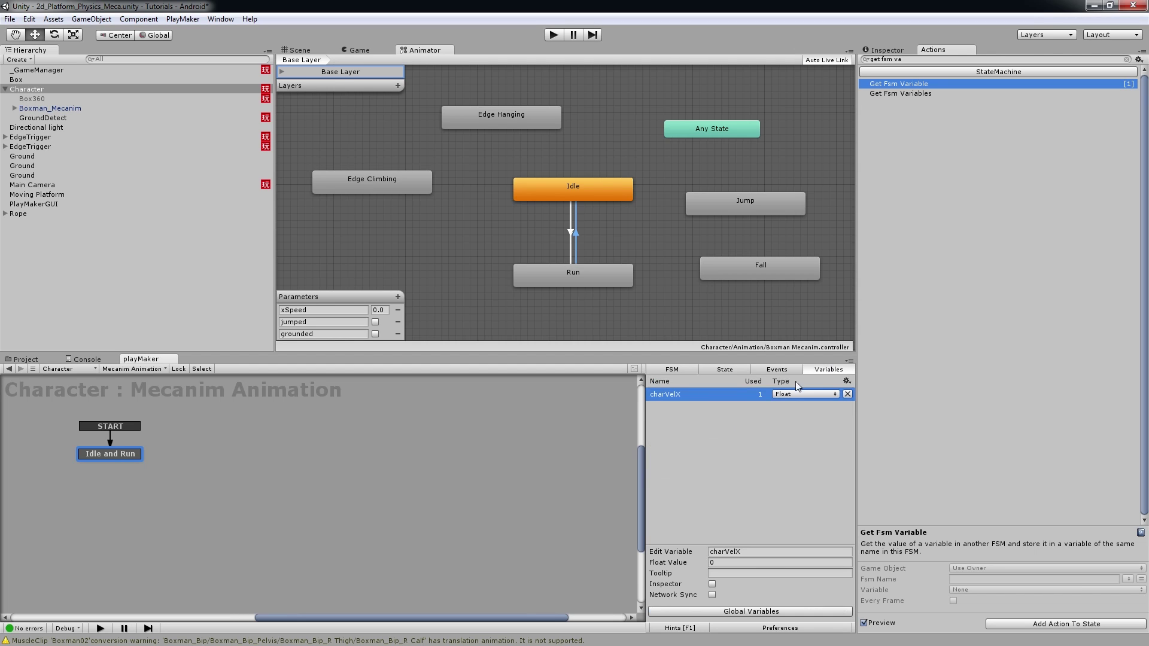
{"action": "left_click", "coordinate": [723, 370]}
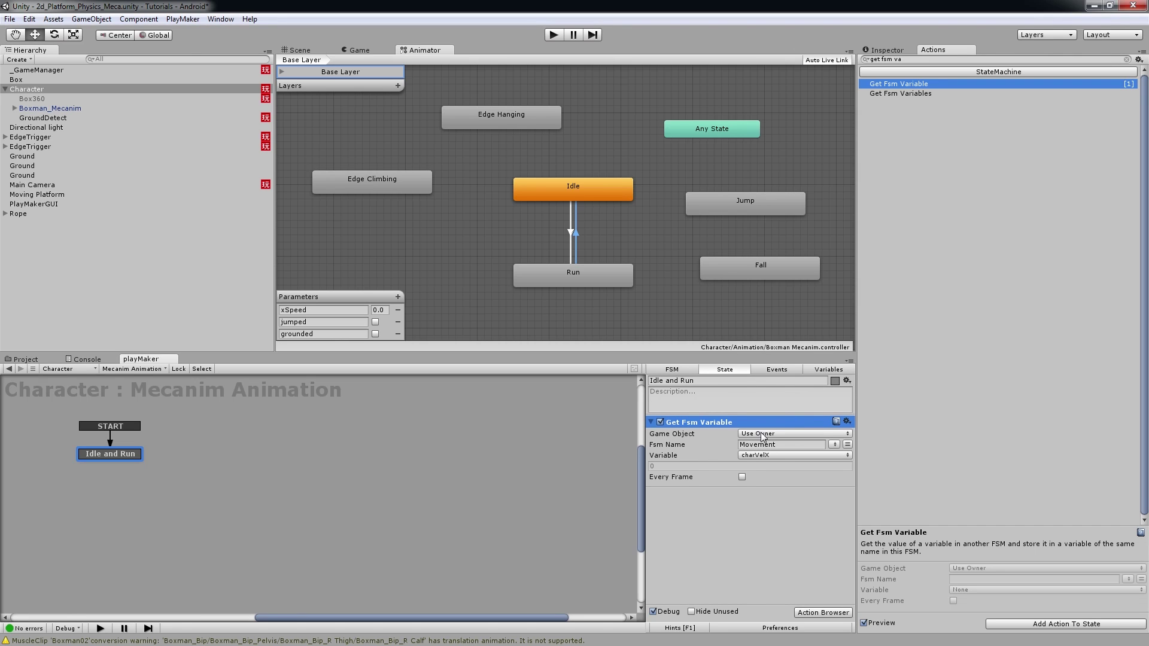
{"action": "left_click", "coordinate": [824, 370]}
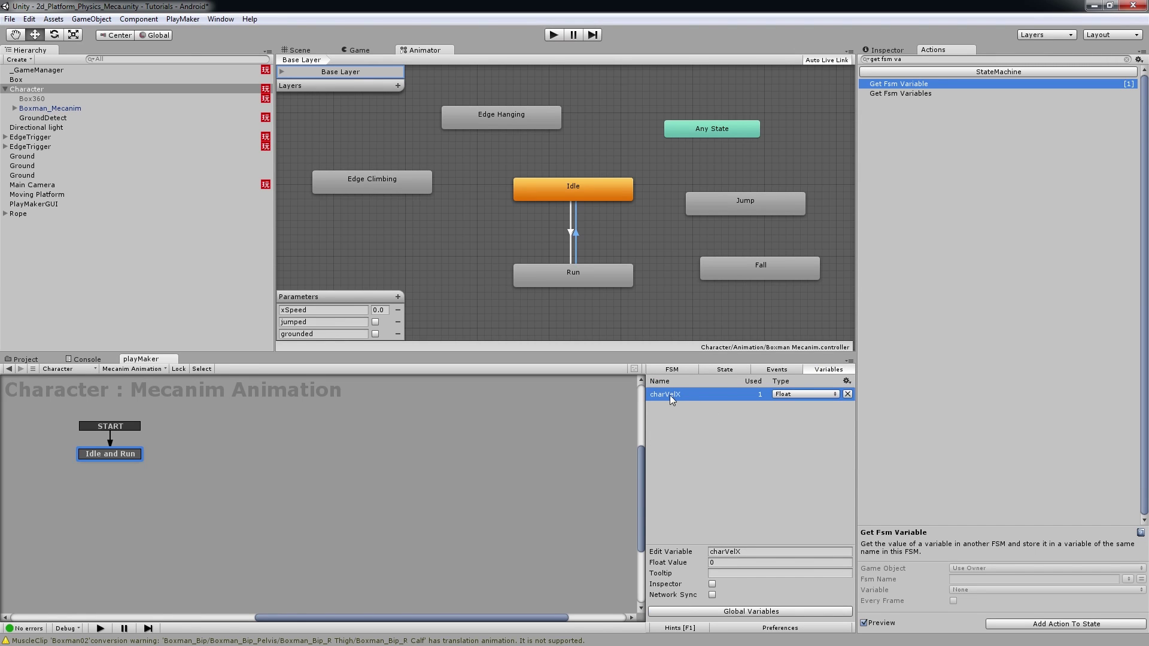
{"action": "left_click", "coordinate": [729, 369]}
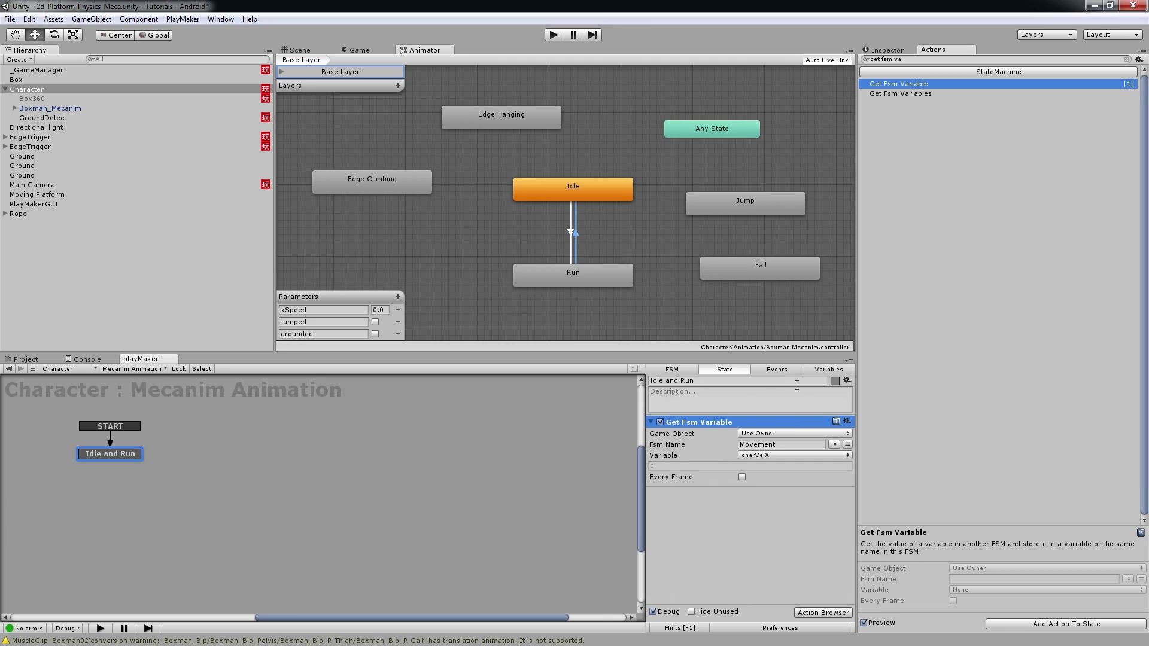
{"action": "left_click", "coordinate": [742, 476]}
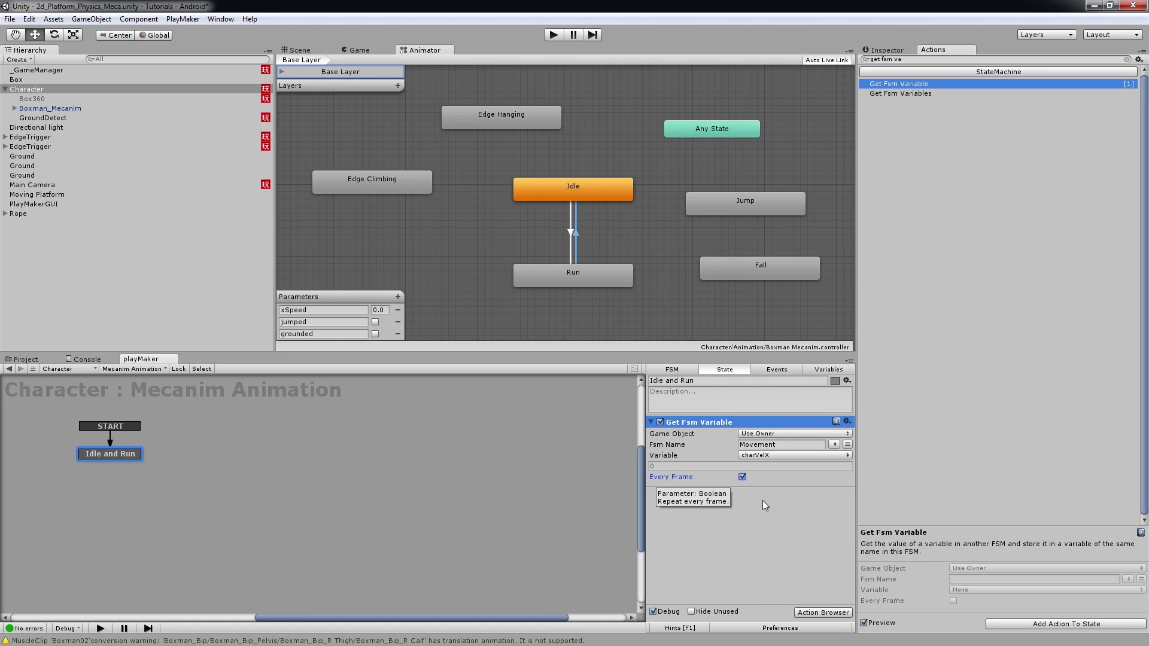
{"action": "left_click", "coordinate": [651, 421]}
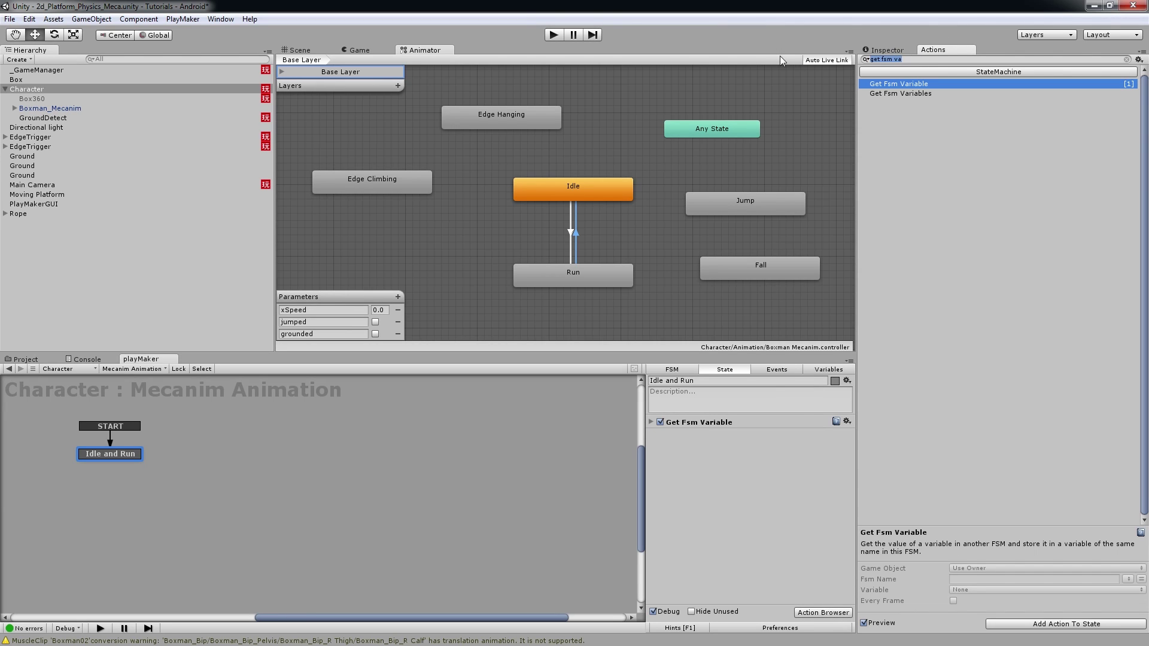
{"action": "left_click", "coordinate": [651, 422]}
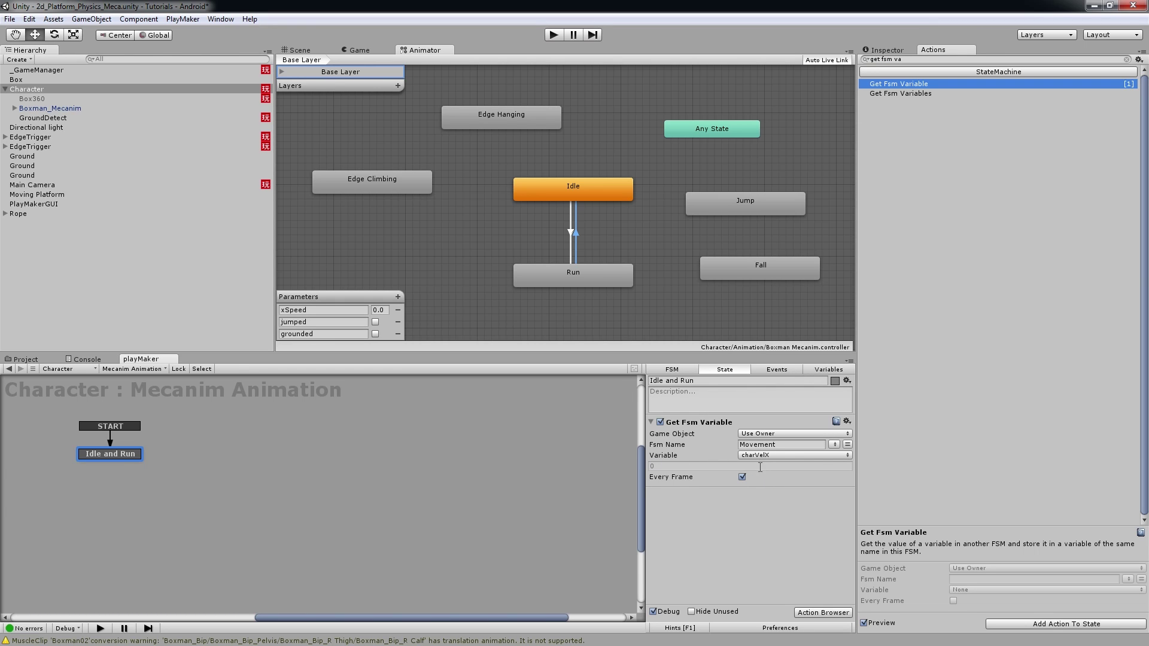
Step: Add a Float Abs action below Get Fsm Variable in the Idle and Run state
{"action": "left_click", "coordinate": [960, 112]}
{"action": "type", "text": "fl"}
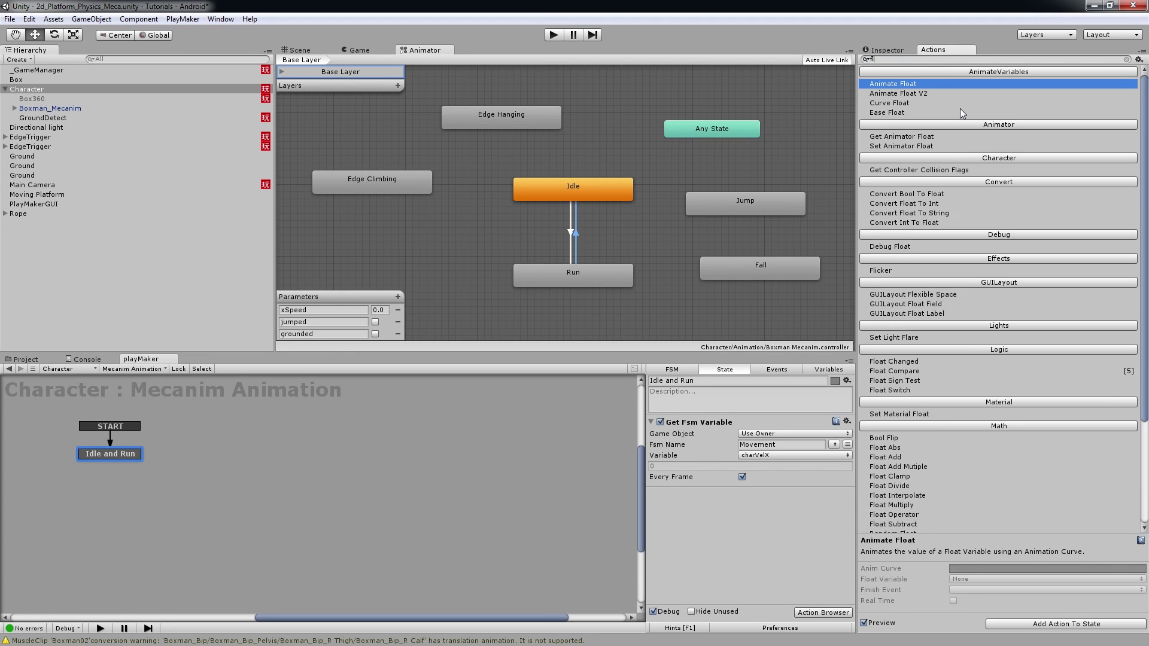
{"action": "type", "text": "oat abs"}
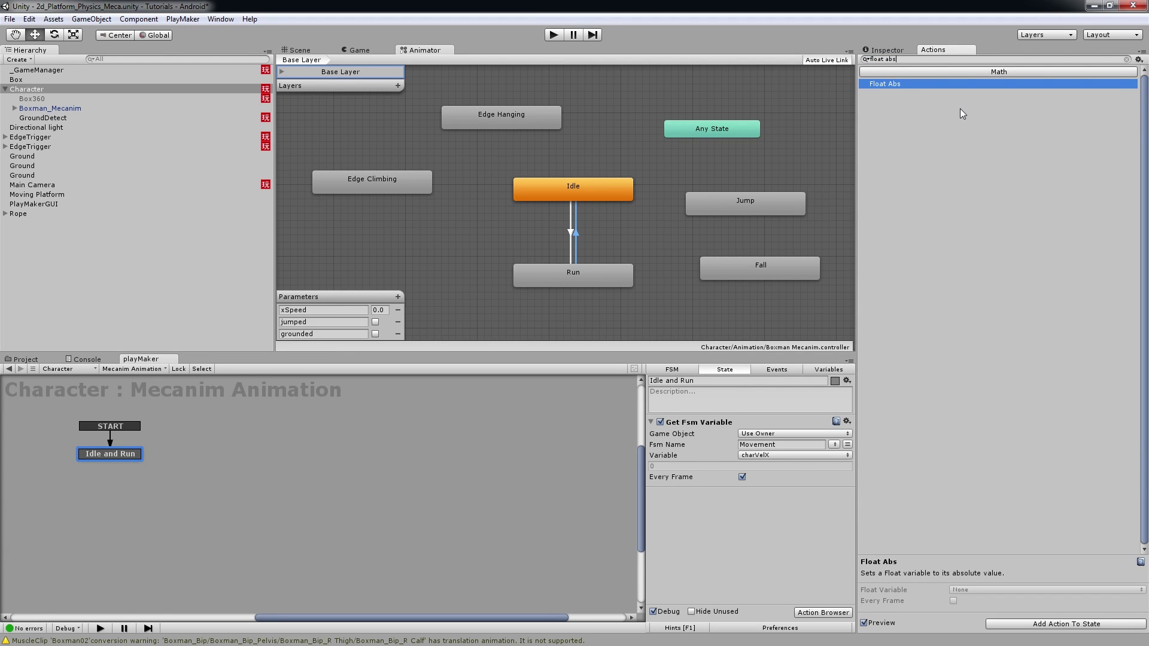
{"action": "left_click_drag", "start_coordinate": [880, 86], "coordinate": [673, 532]}
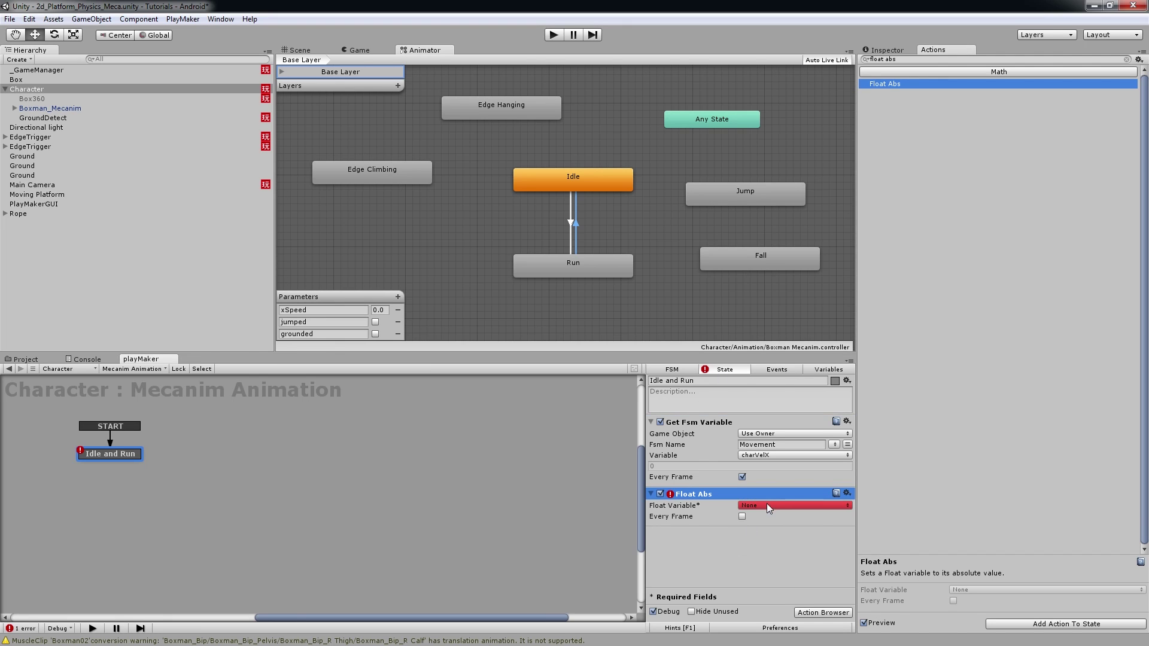
Step: Apply the Float Abs action to charVelX on every frame and collapse both actions
{"action": "left_click", "coordinate": [766, 504]}
{"action": "left_click", "coordinate": [763, 527]}
{"action": "left_click", "coordinate": [742, 527]}
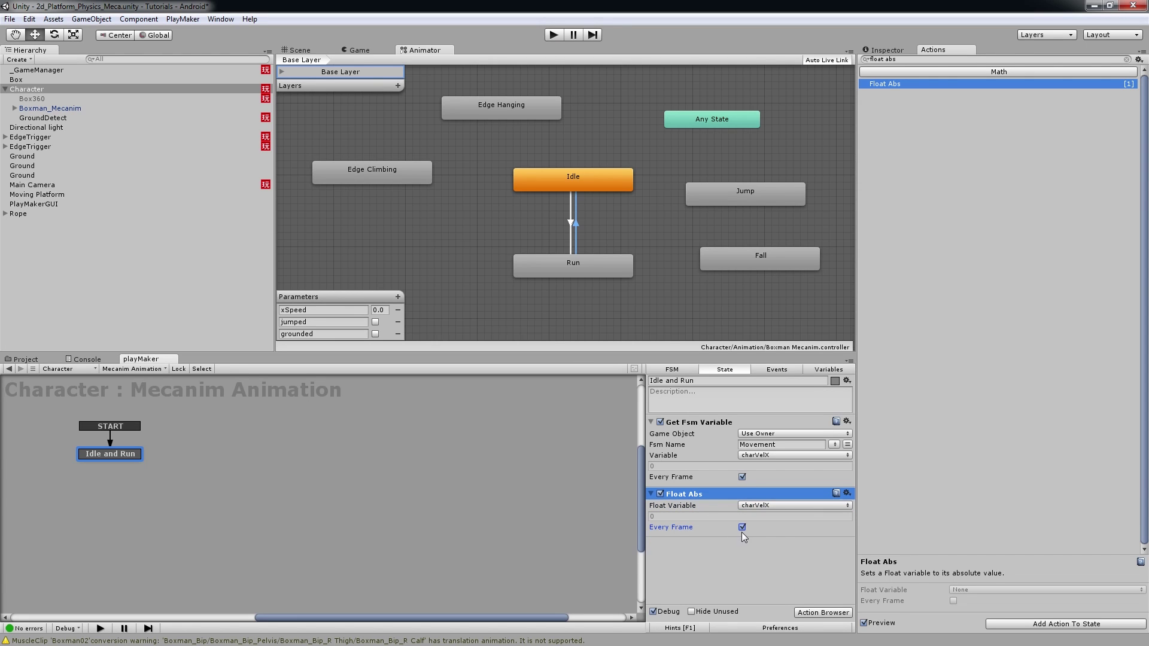
{"action": "left_click", "coordinate": [651, 494]}
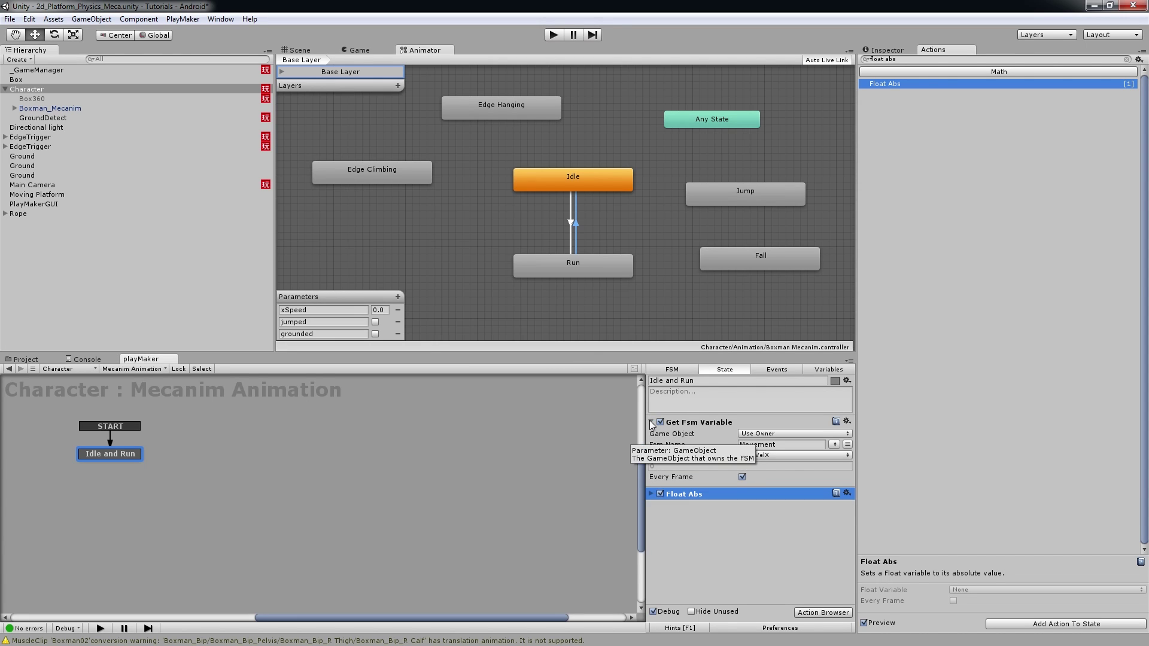
{"action": "left_click", "coordinate": [650, 422]}
{"action": "left_click", "coordinate": [745, 542]}
Step: Add a Set Animator Float action to the Idle and Run state
{"action": "left_click", "coordinate": [808, 613]}
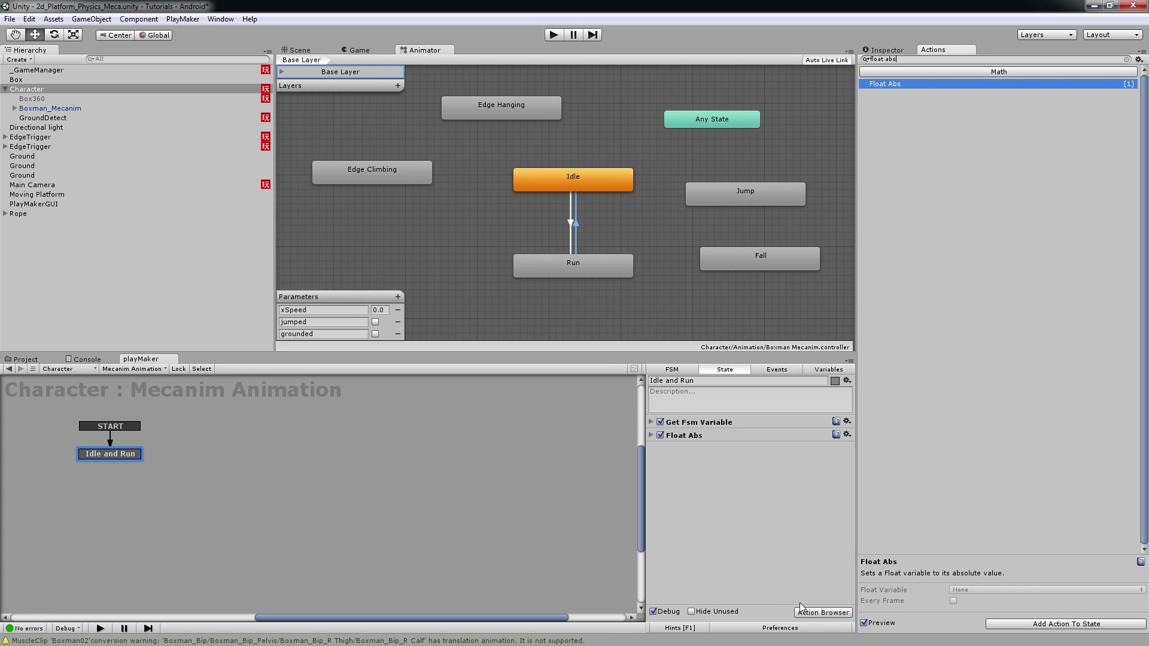
{"action": "left_click_drag", "start_coordinate": [922, 59], "coordinate": [821, 56]}
{"action": "type", "text": "set animator"}
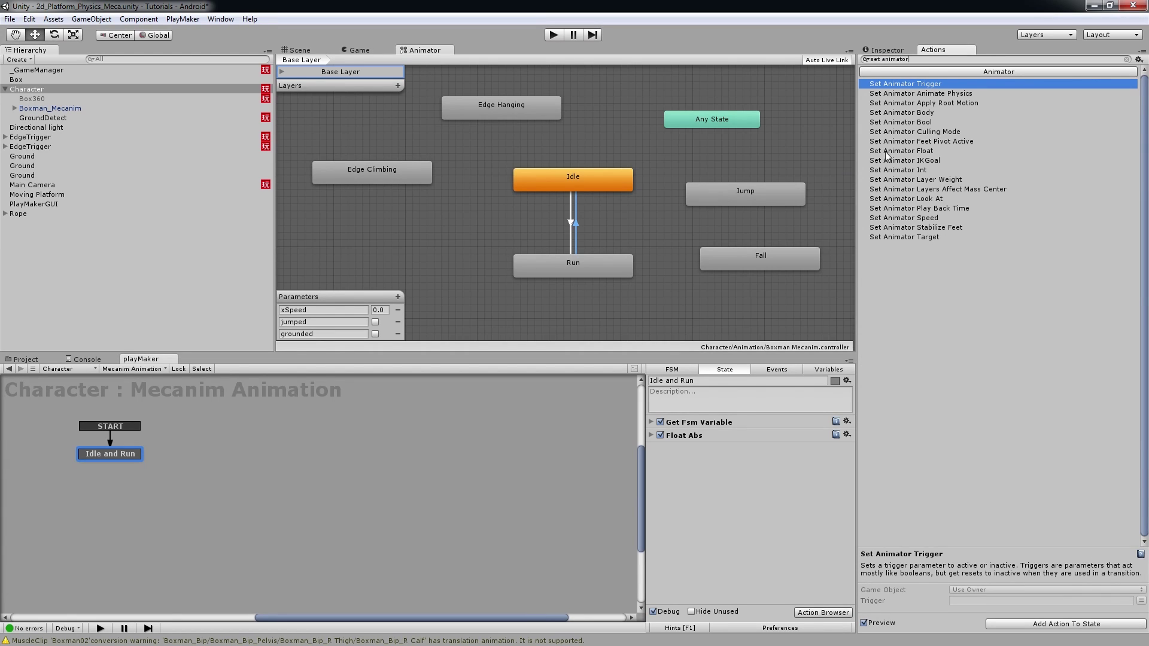
{"action": "double_click", "coordinate": [907, 152]}
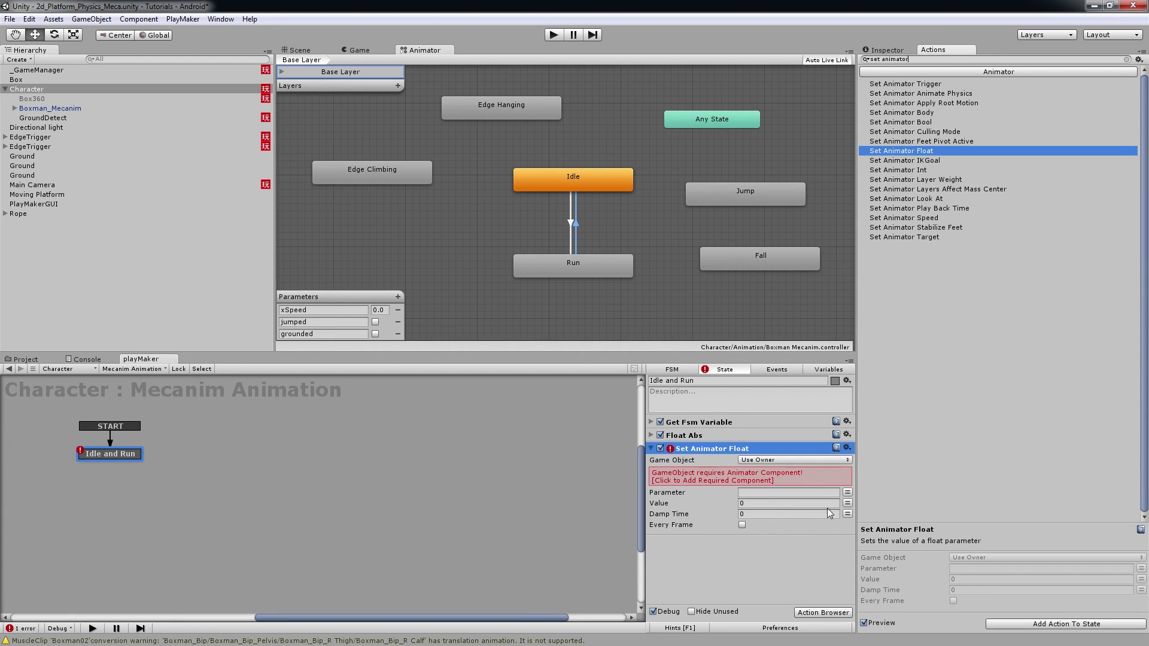
Step: Set the Set Animator Float action to write charVelX to the xSpeed parameter on every frame
{"action": "left_click", "coordinate": [785, 493]}
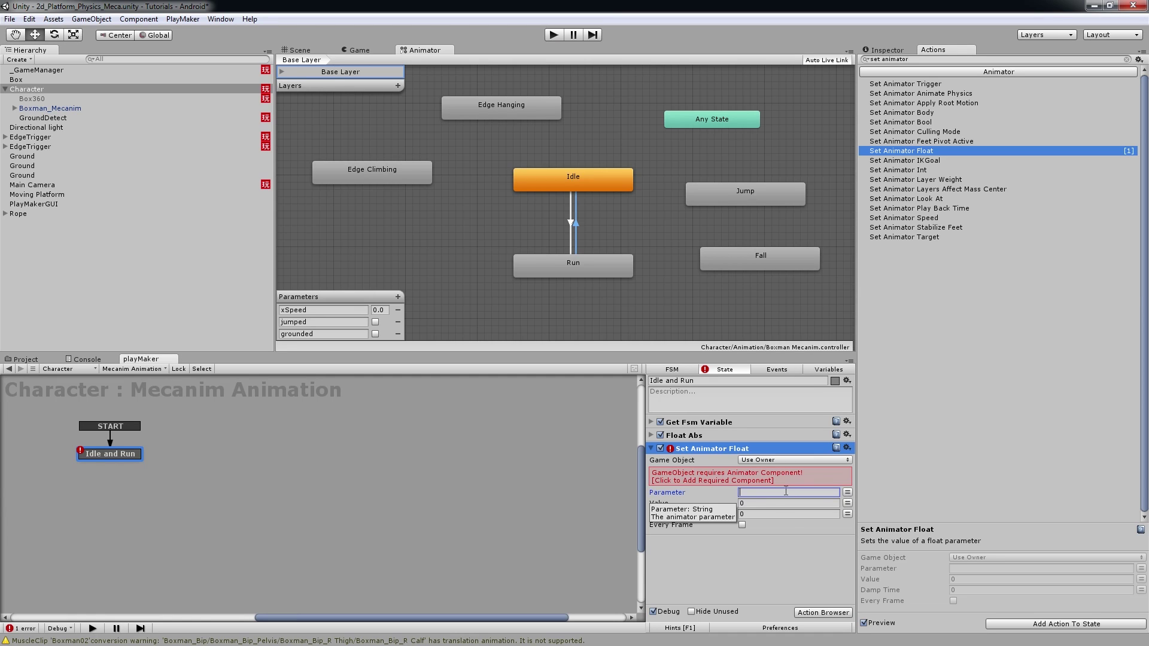
{"action": "type", "text": "x"}
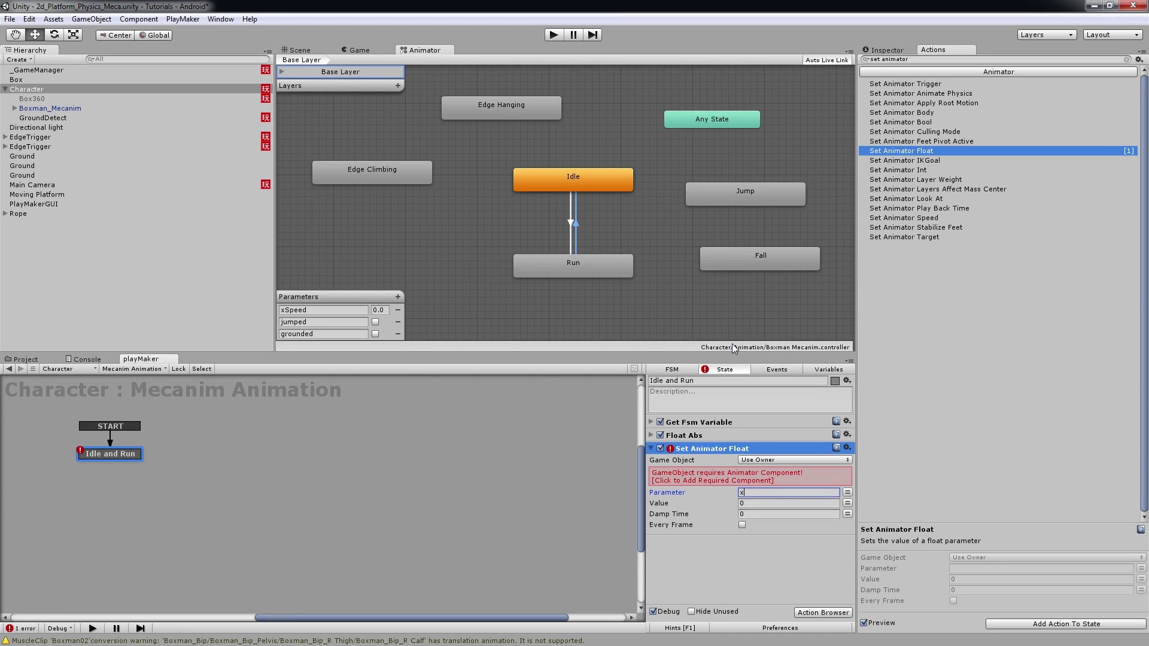
{"action": "type", "text": "Speed"}
{"action": "left_click", "coordinate": [847, 505]}
{"action": "left_click", "coordinate": [815, 504]}
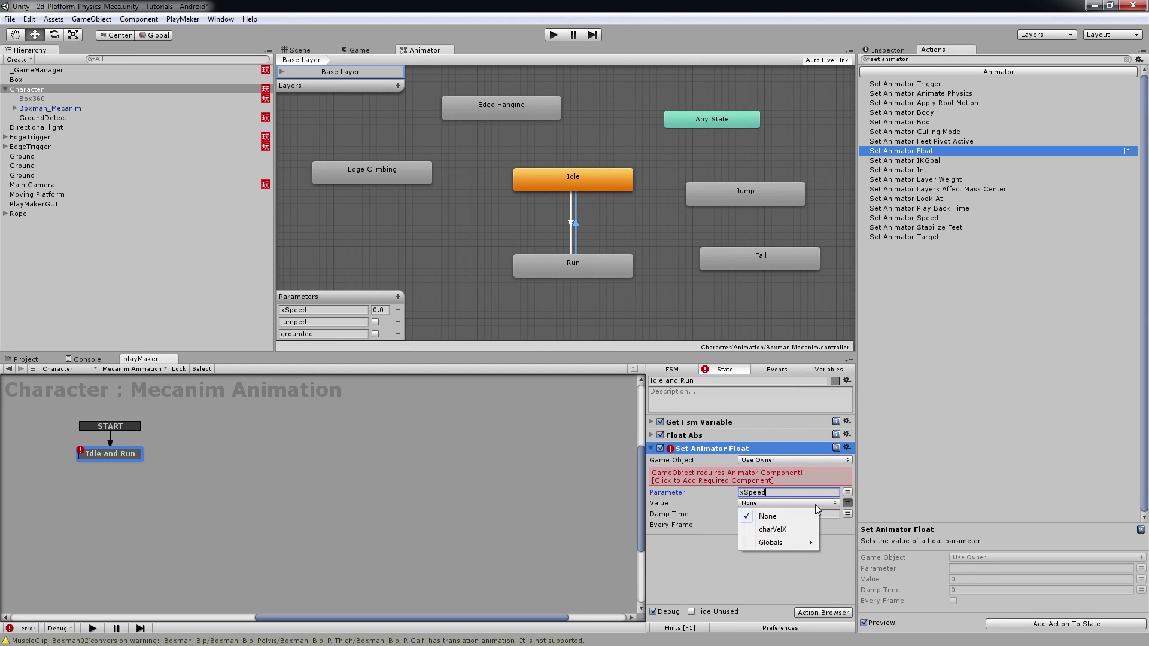
{"action": "left_click", "coordinate": [792, 529]}
{"action": "left_click", "coordinate": [742, 537]}
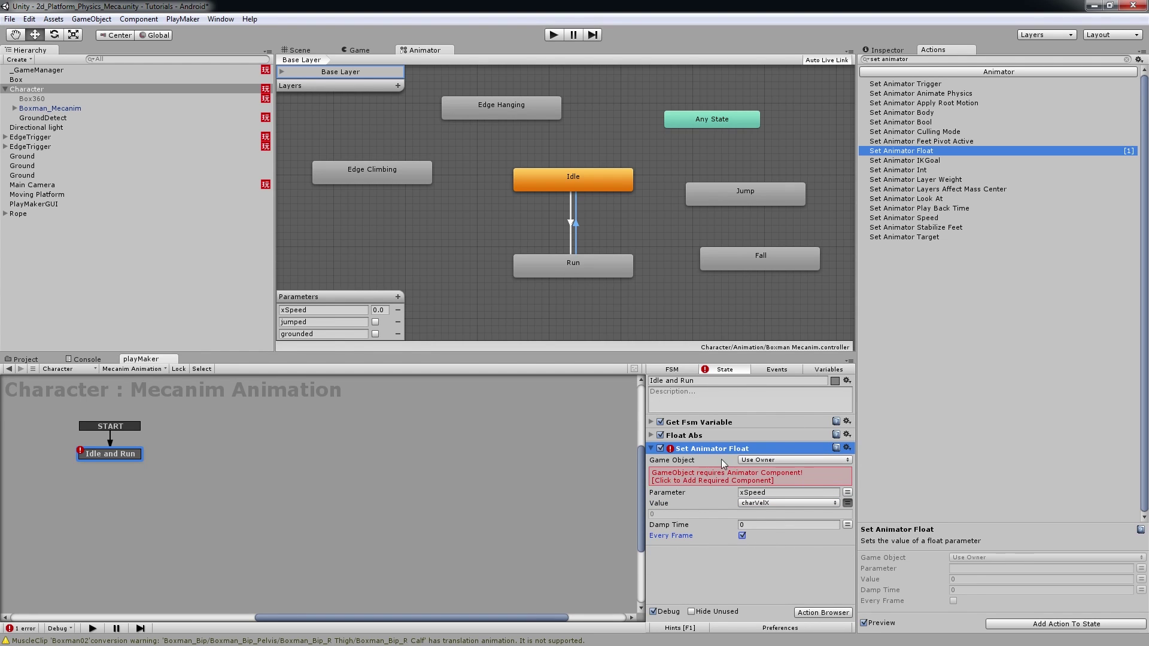
Step: Create a GameObject variable named MecanimCharacter in the Mecanim Animation FSM
{"action": "left_click", "coordinate": [828, 370]}
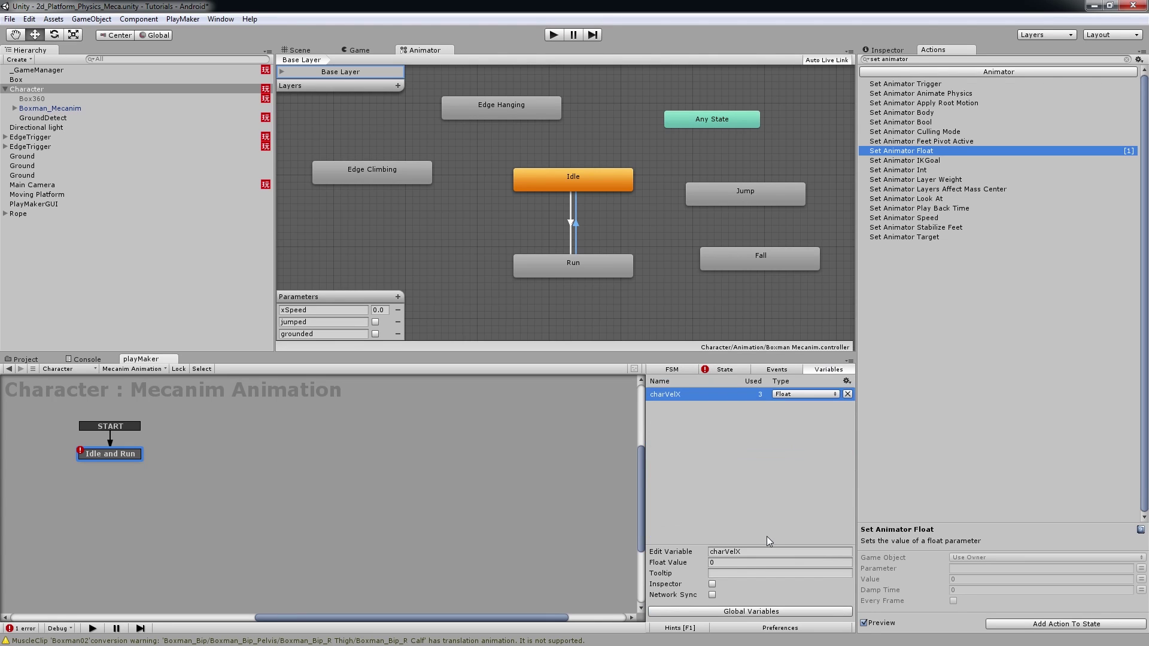
{"action": "left_click", "coordinate": [754, 525]}
{"action": "left_click", "coordinate": [726, 583]}
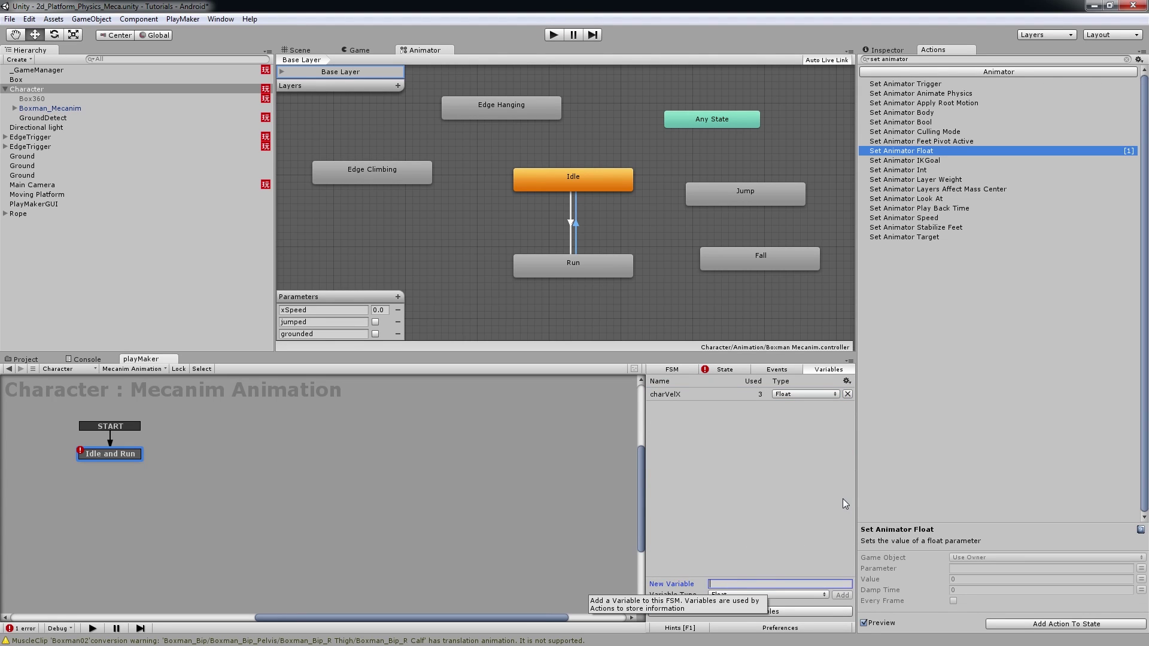
{"action": "type", "text": "Me"}
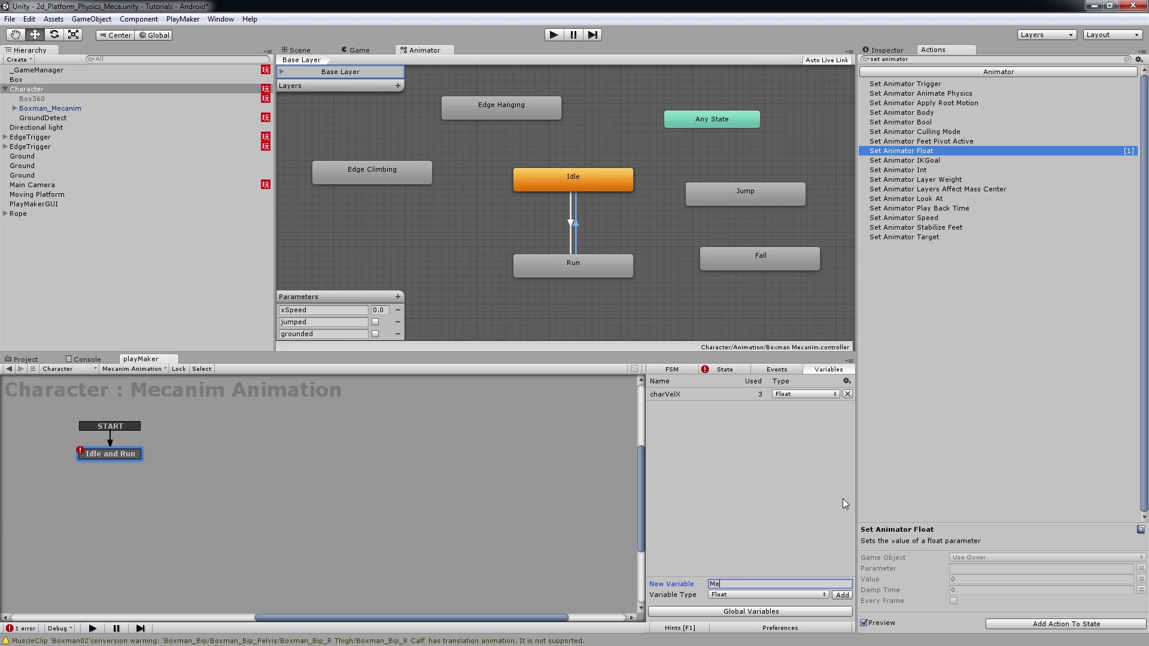
{"action": "type", "text": "canimCharacter"}
{"action": "key", "text": "Return"}
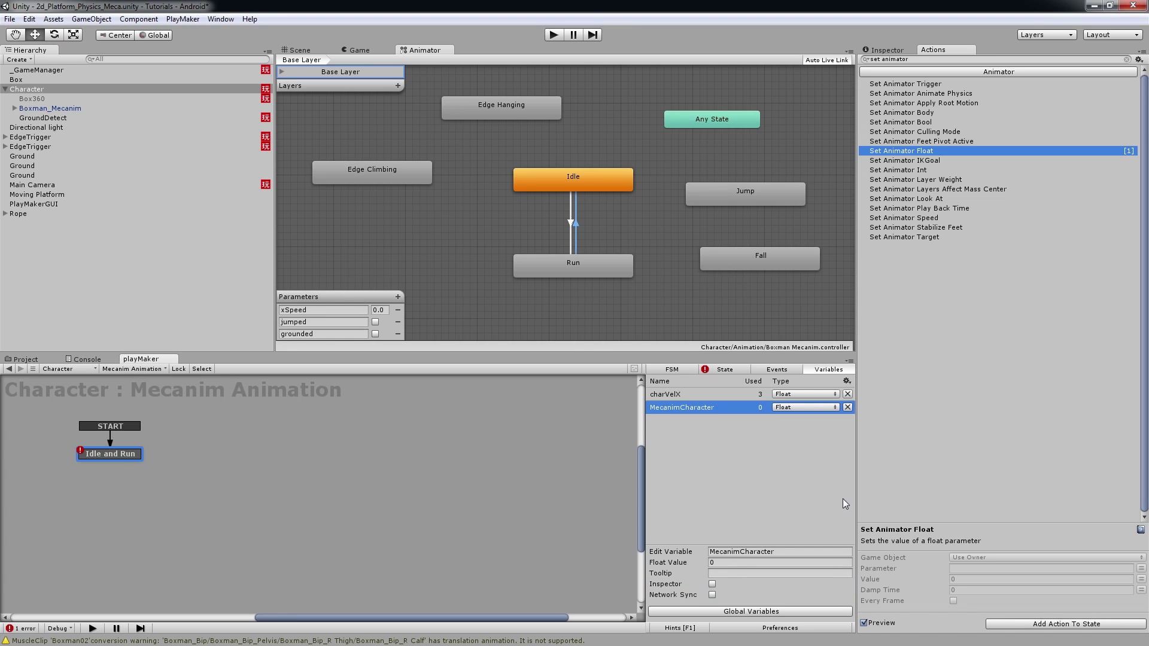
{"action": "left_click", "coordinate": [805, 407]}
{"action": "left_click", "coordinate": [796, 456]}
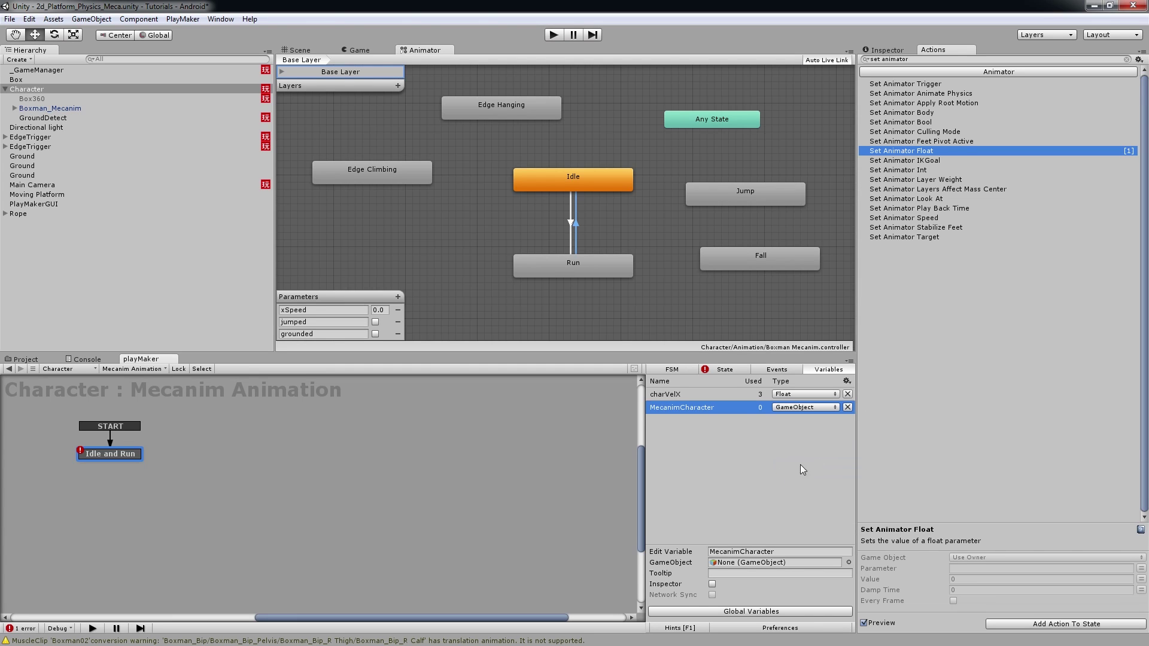
{"action": "left_click", "coordinate": [784, 520]}
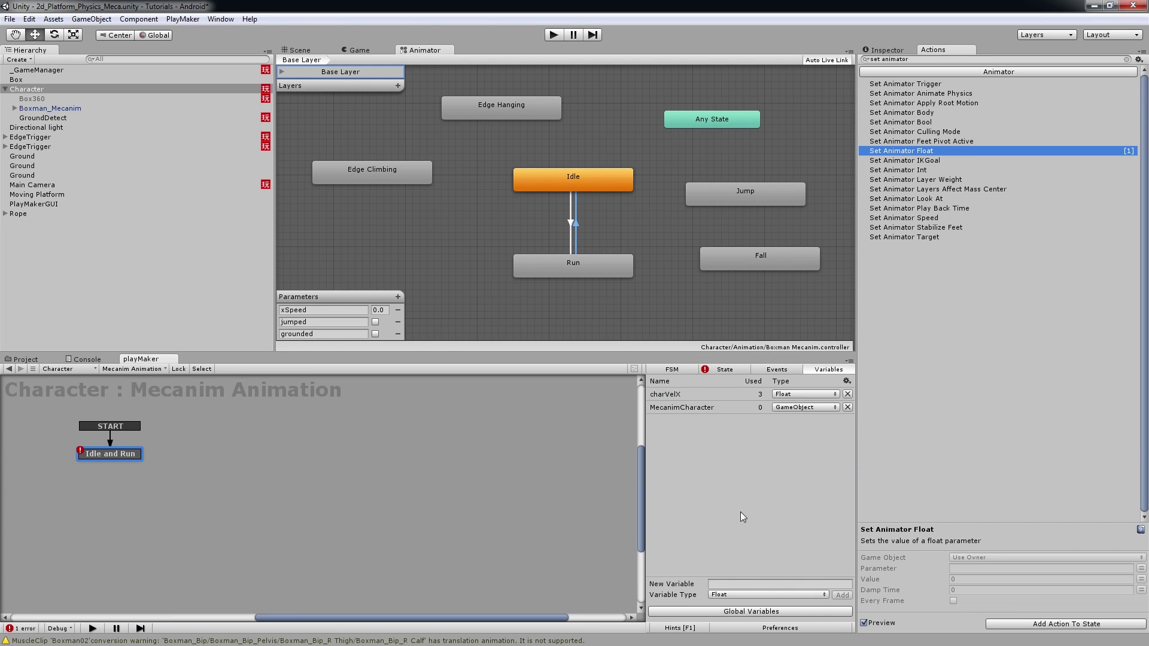
Step: Assign Boxman_Mecanim to the MecanimCharacter variable and use that variable as the Set Animator Float action's specified game object
{"action": "left_click", "coordinate": [671, 407]}
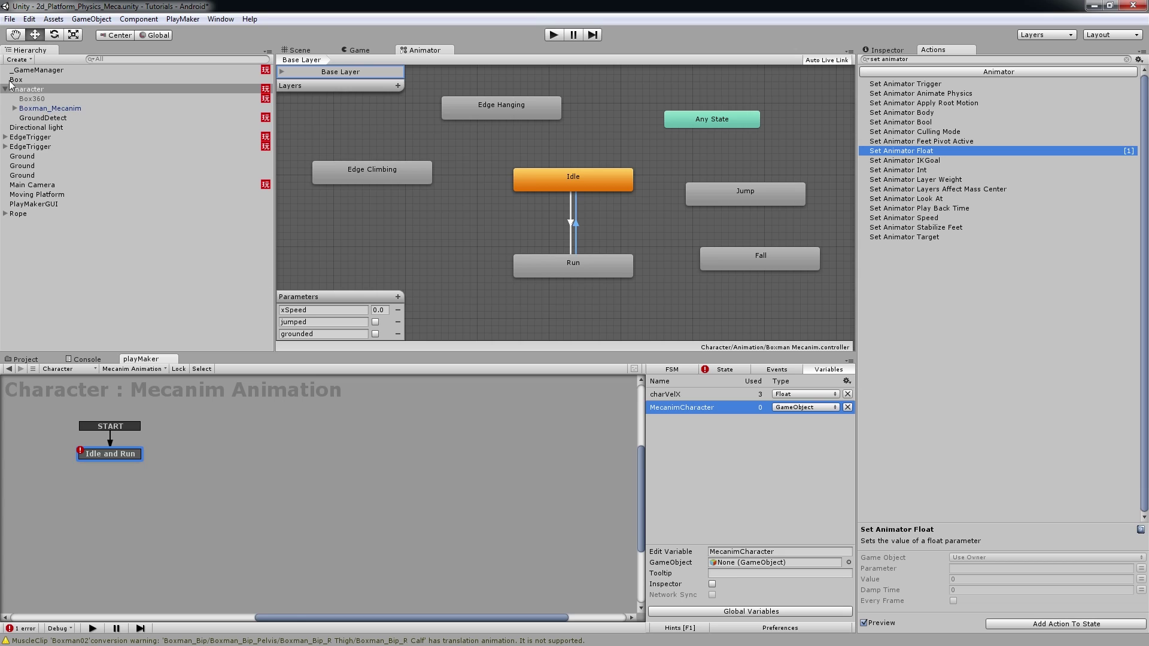
{"action": "left_click_drag", "start_coordinate": [48, 108], "coordinate": [741, 566]}
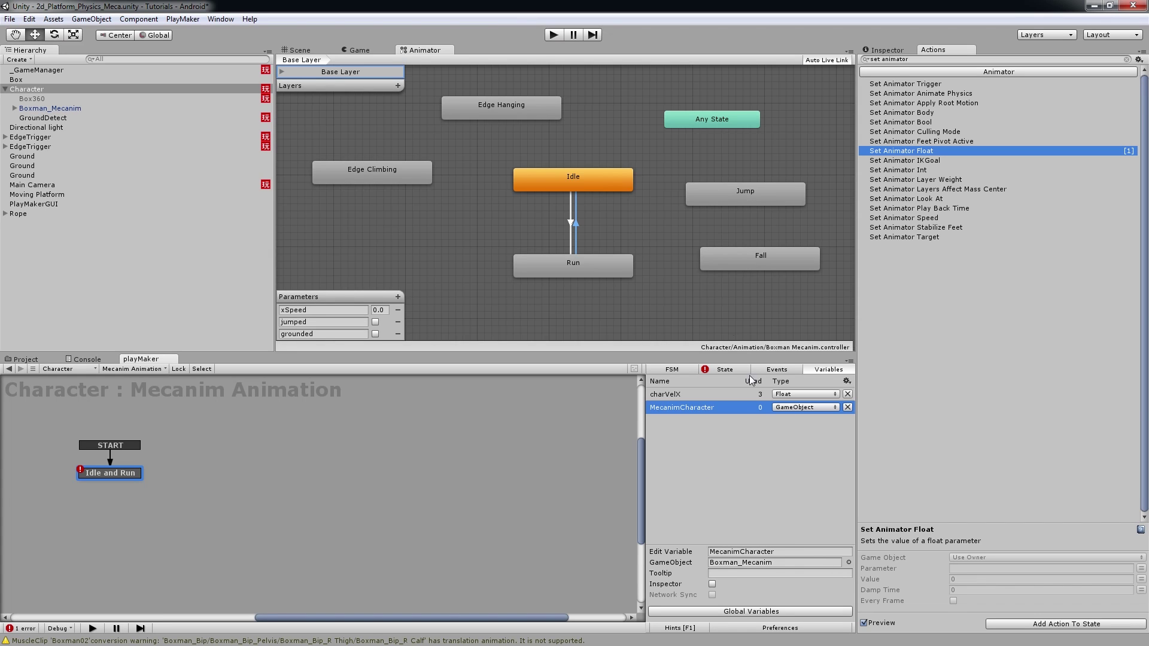
{"action": "left_click", "coordinate": [729, 372]}
{"action": "left_click", "coordinate": [785, 461]}
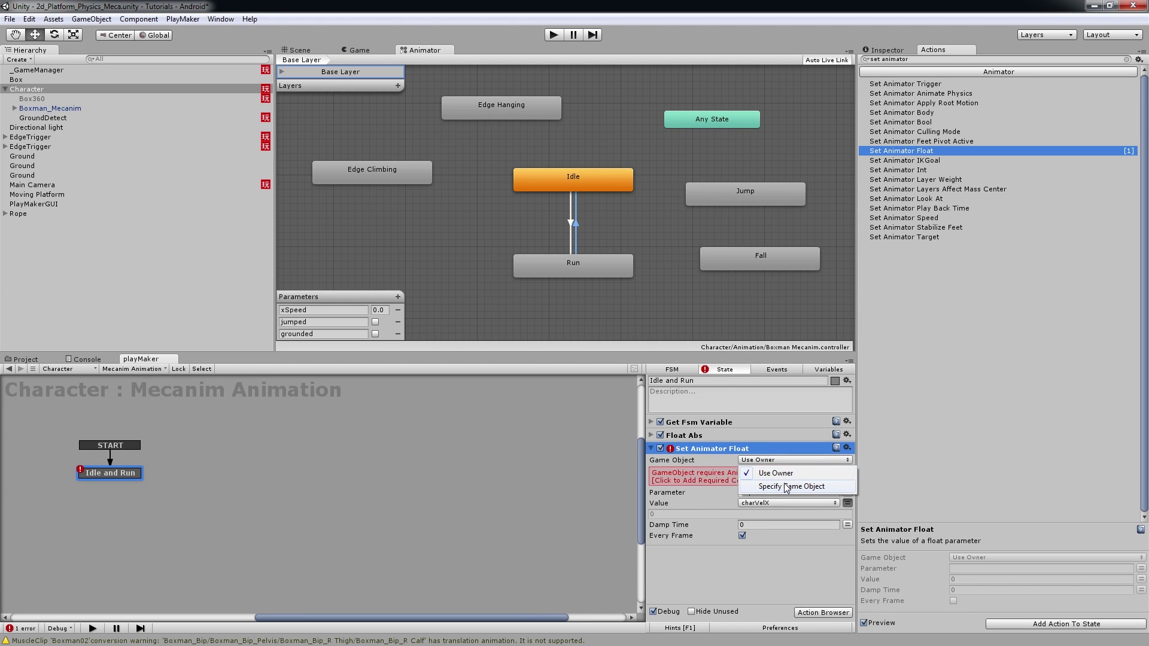
{"action": "left_click", "coordinate": [787, 487]}
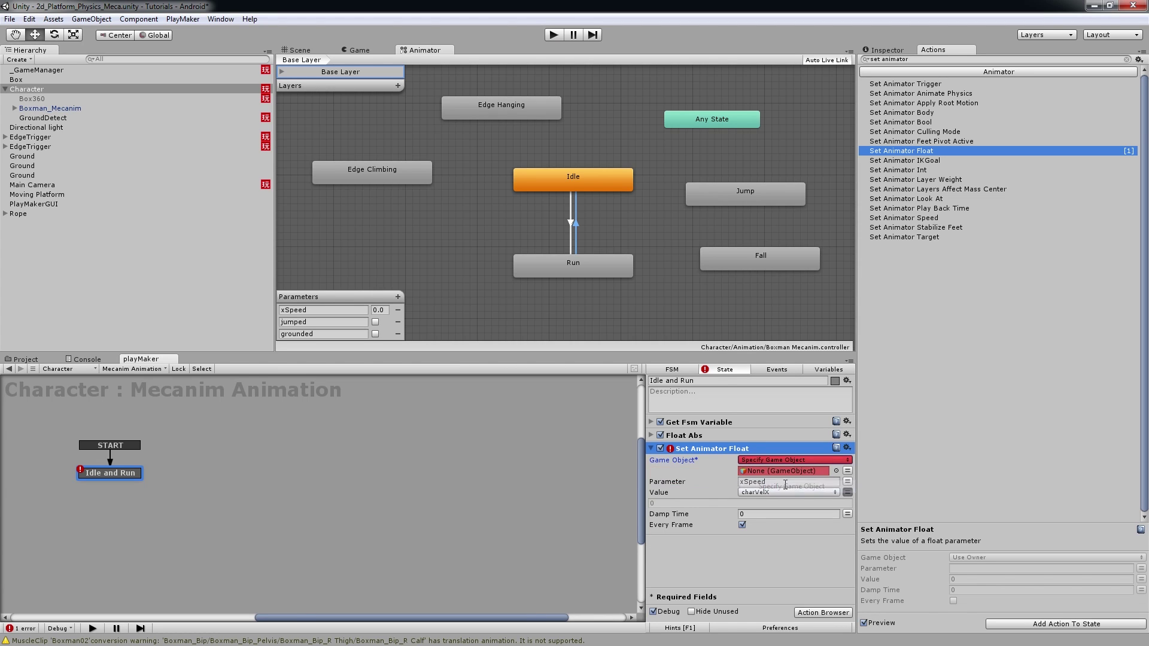
{"action": "left_click", "coordinate": [848, 472]}
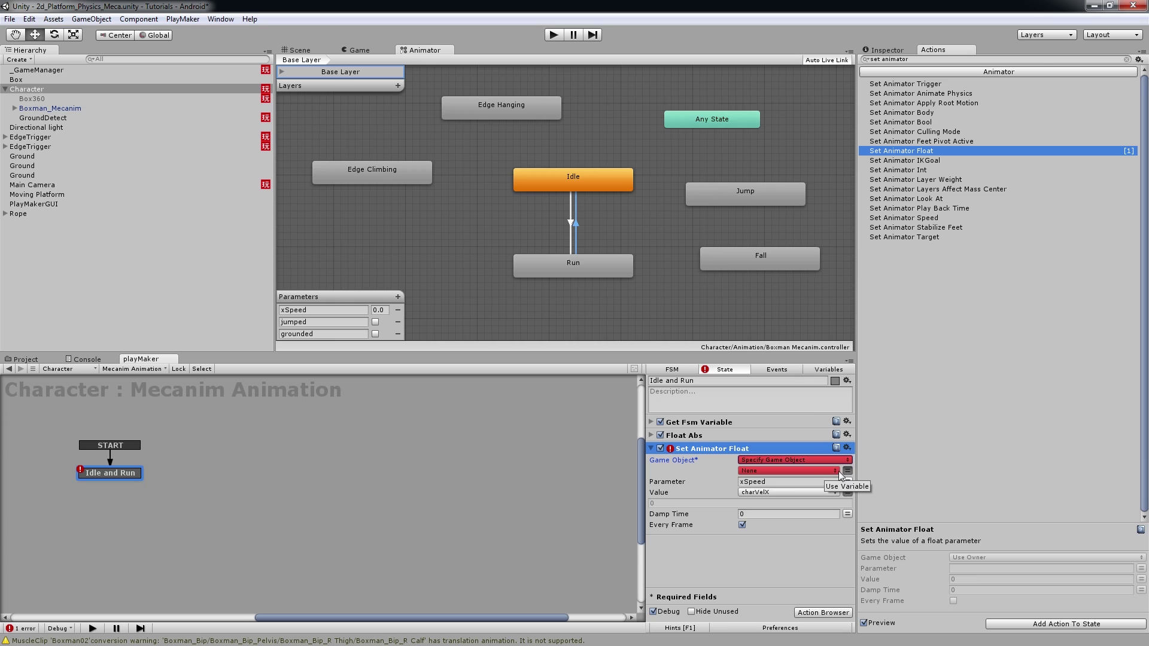
{"action": "left_click", "coordinate": [837, 471]}
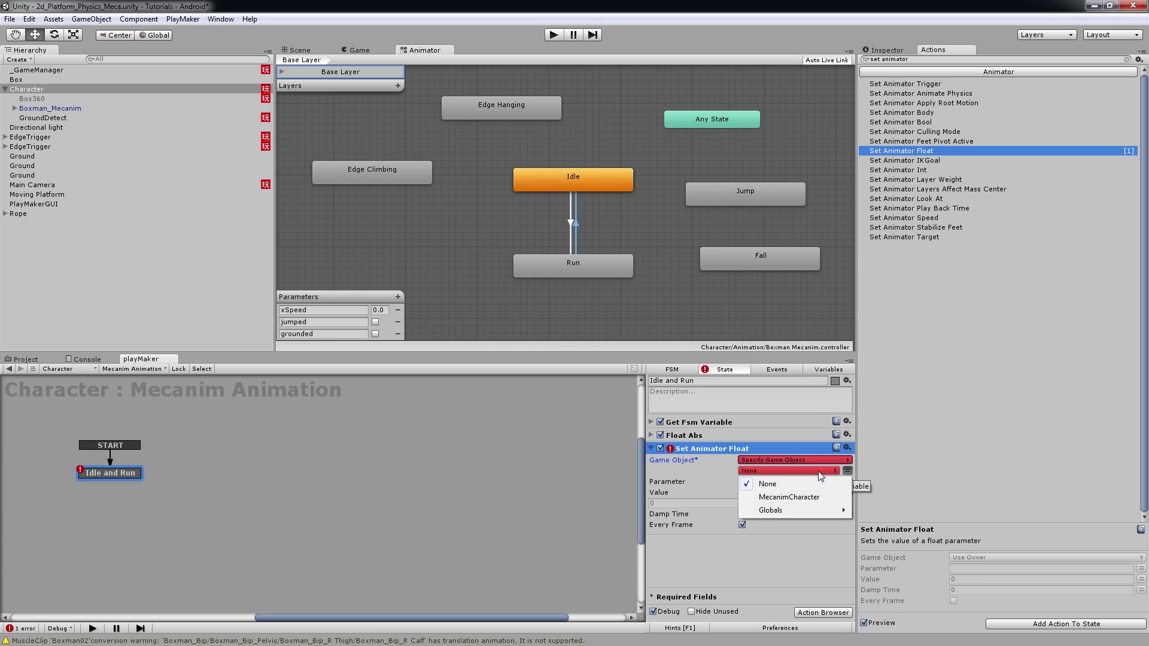
{"action": "left_click", "coordinate": [789, 497]}
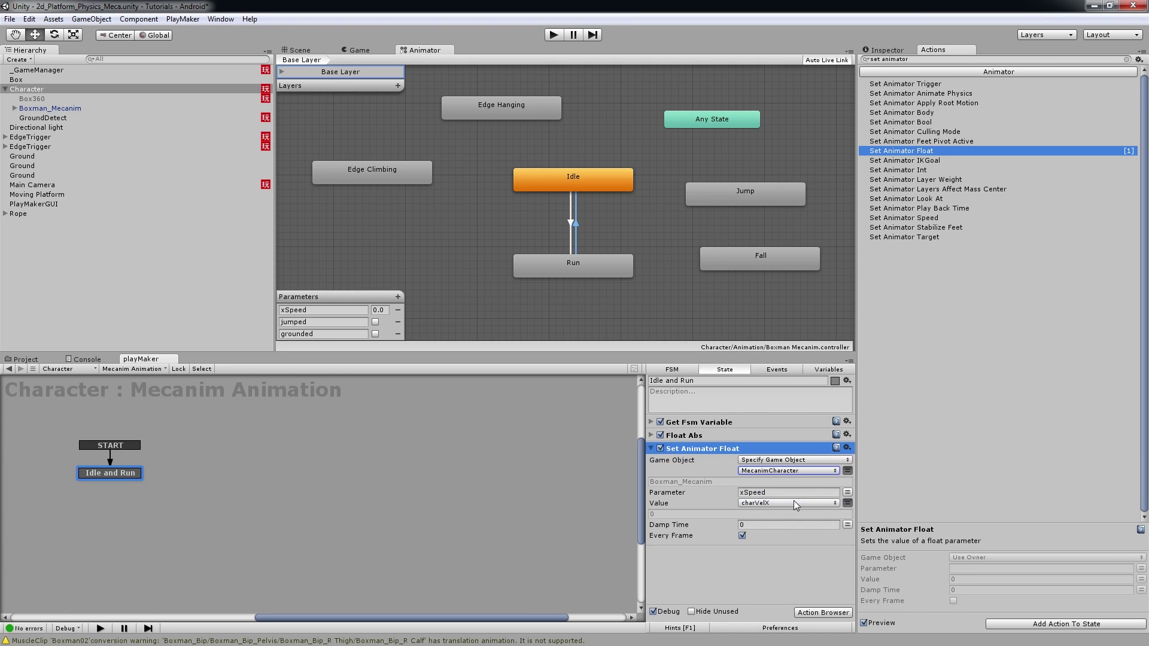
{"action": "left_click", "coordinate": [651, 447]}
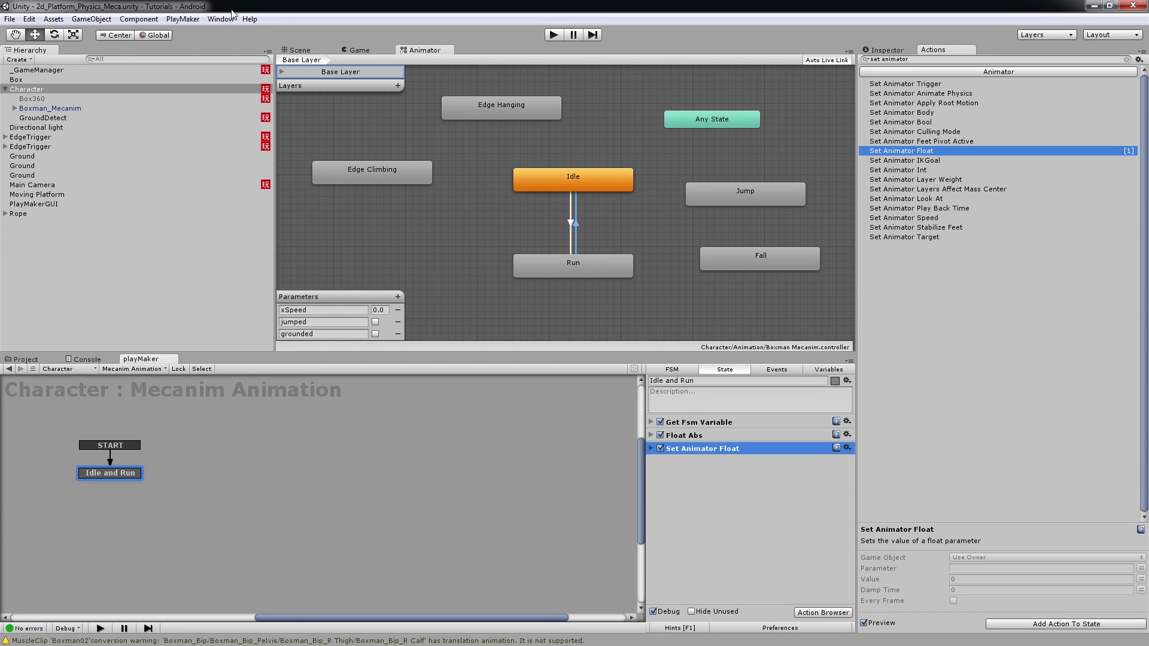
Step: Play-test the scene in the Game view by running the character both ways and jumping onto the box, and stop it
{"action": "left_click", "coordinate": [372, 51]}
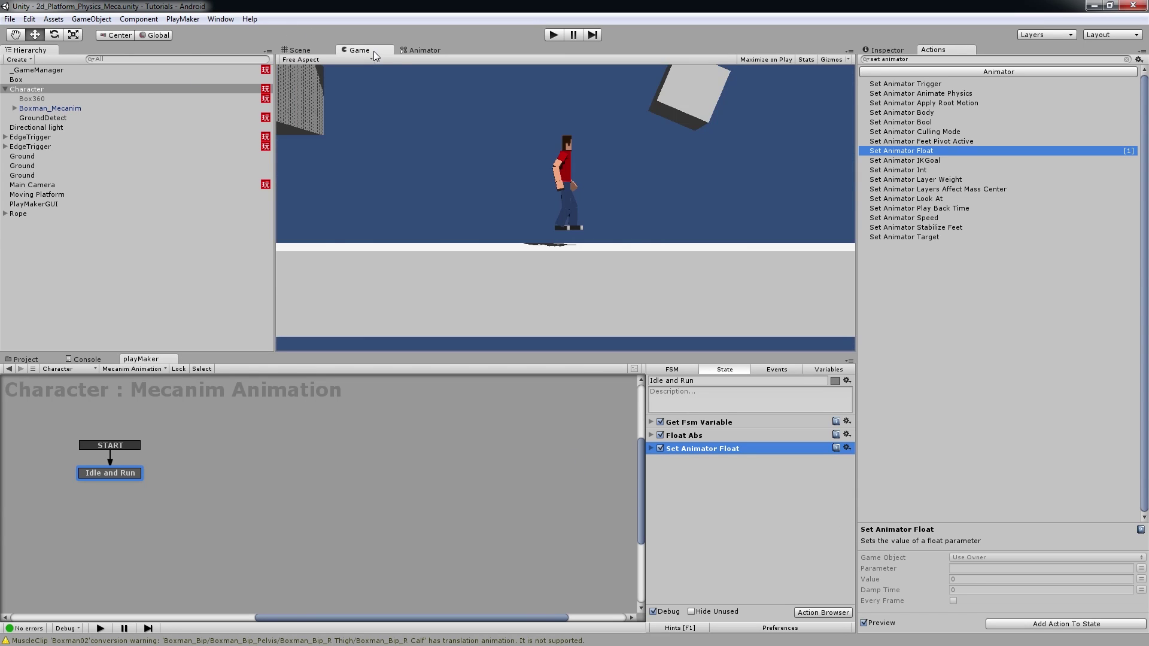
{"action": "left_click", "coordinate": [554, 35]}
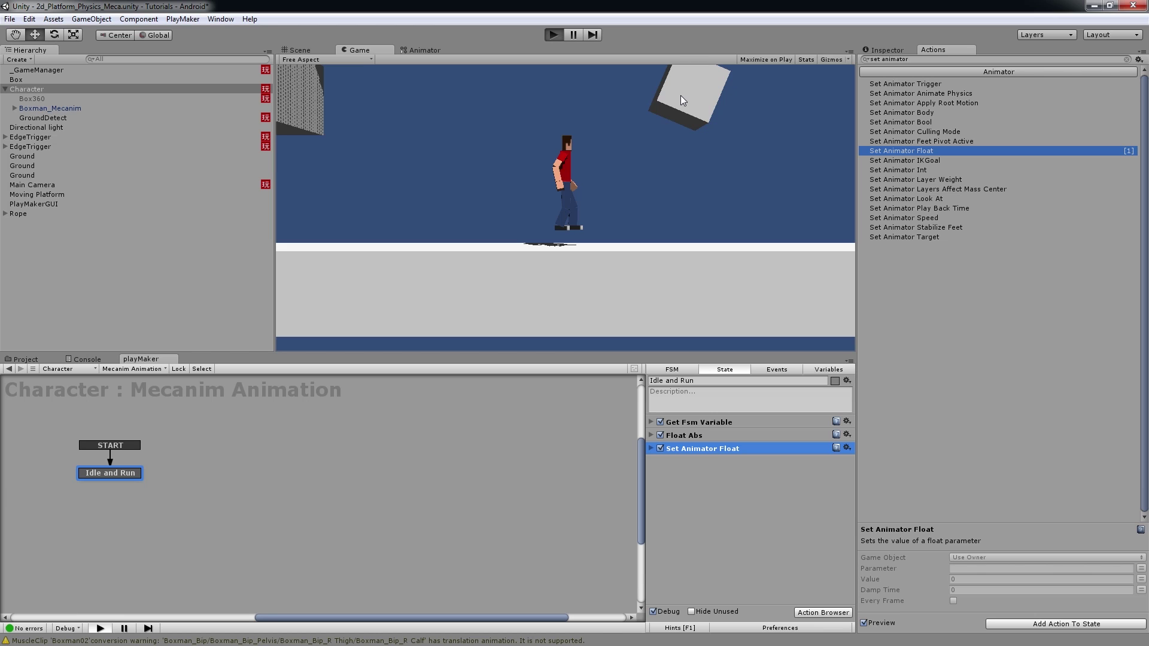
{"action": "key", "text": "Left"}
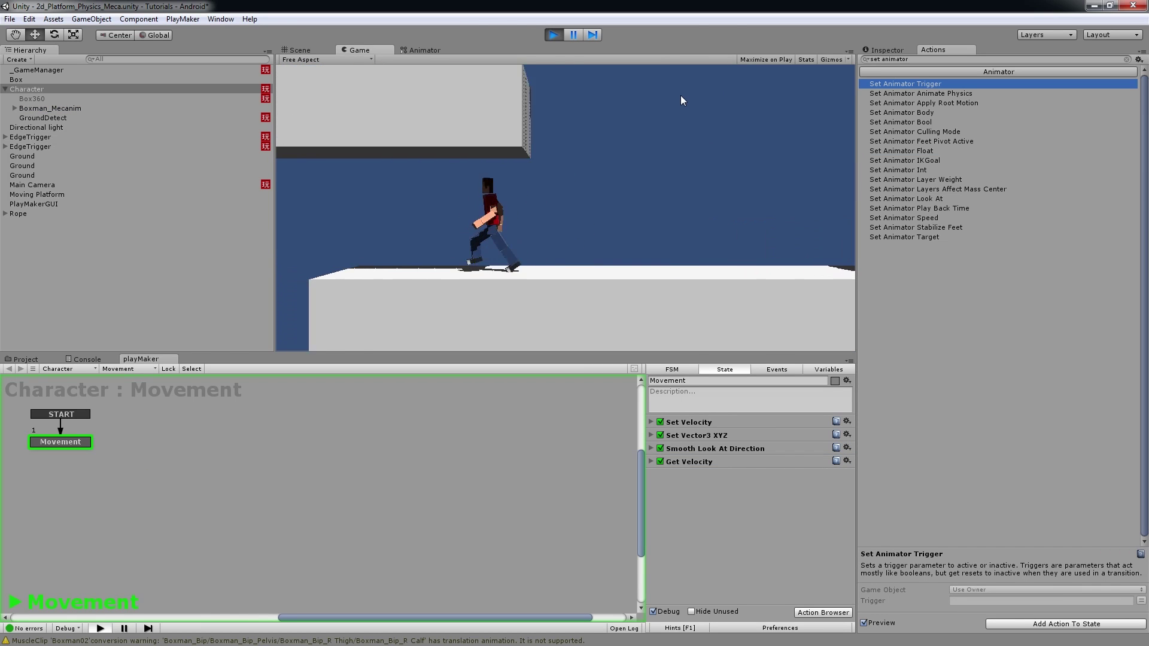
{"action": "key", "text": "Right"}
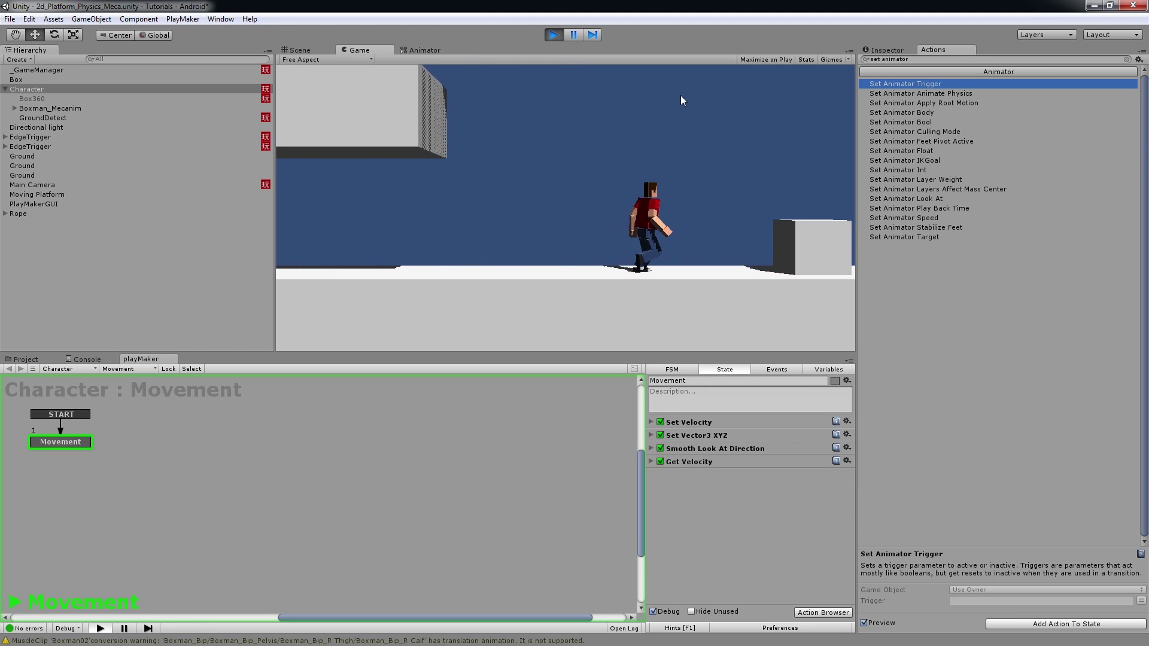
{"action": "key", "text": "space"}
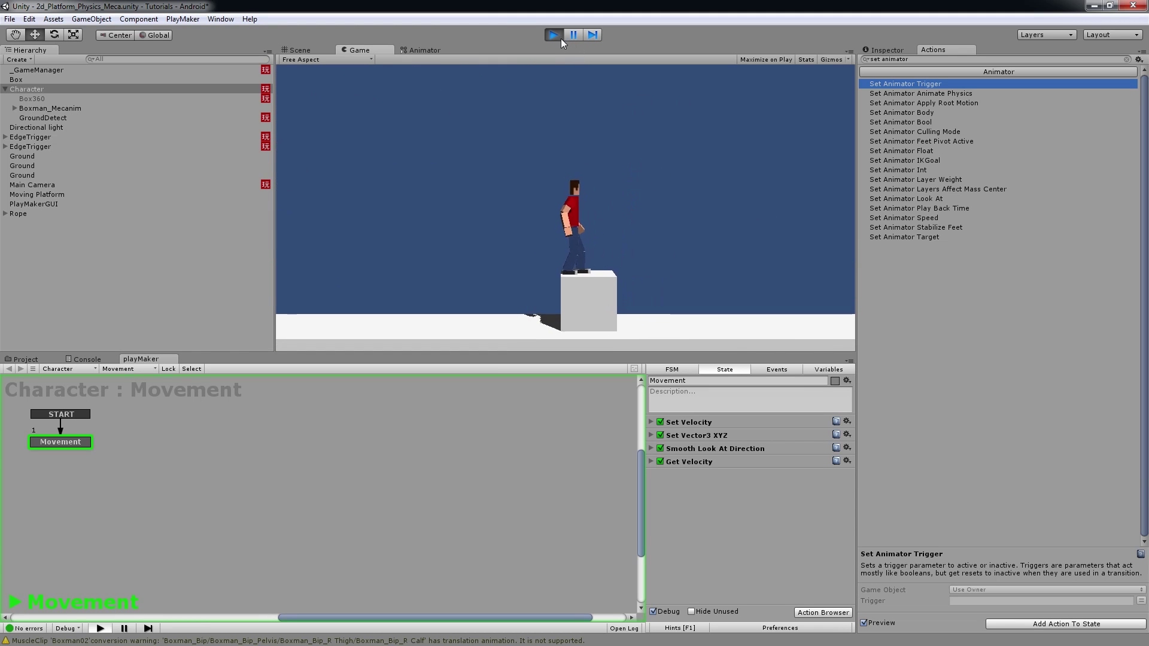
{"action": "left_click", "coordinate": [554, 35]}
Step: Set the speed of the Run state in the animator controller to 3
{"action": "left_click", "coordinate": [427, 51]}
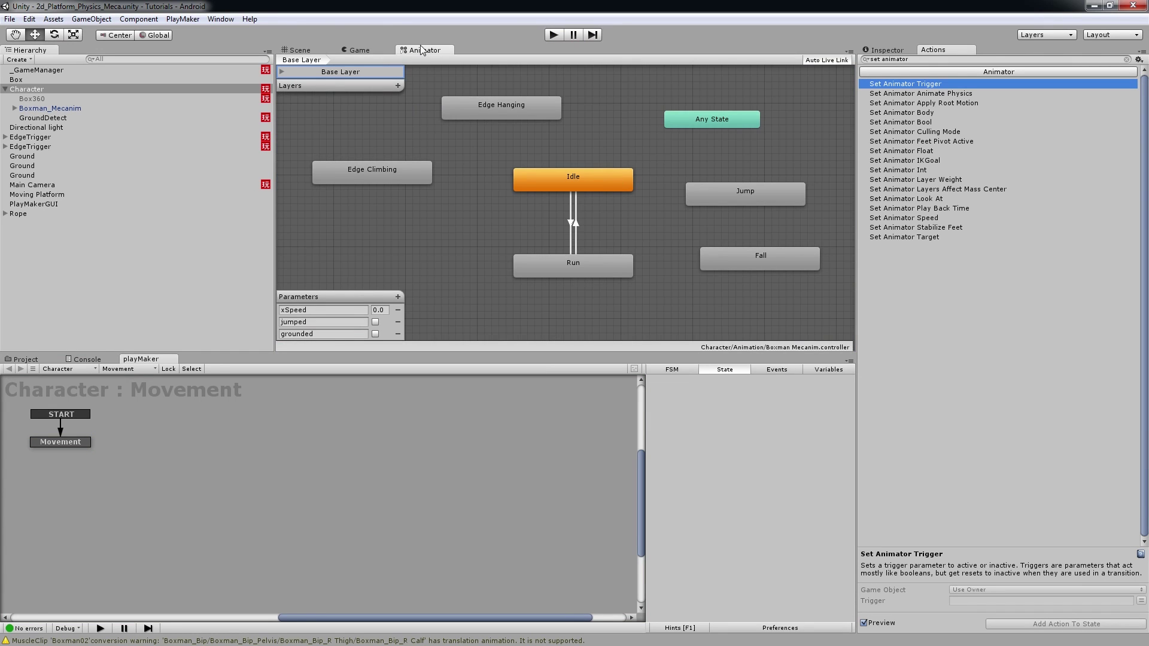
{"action": "left_click", "coordinate": [602, 263]}
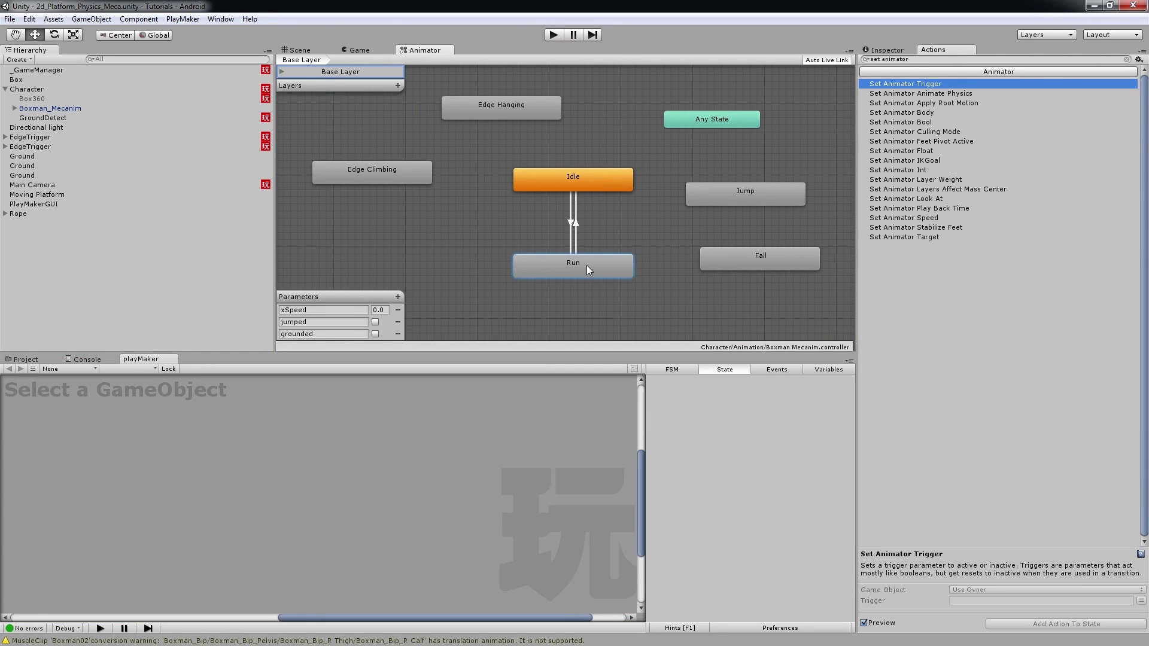
{"action": "left_click", "coordinate": [896, 50]}
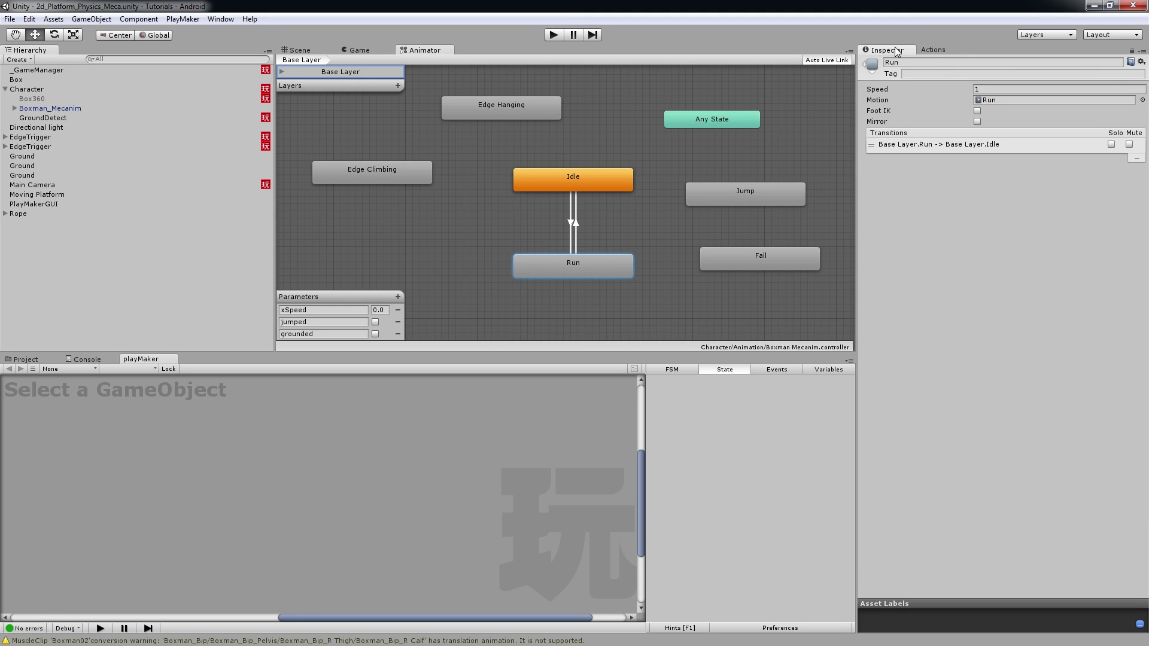
{"action": "left_click", "coordinate": [985, 90]}
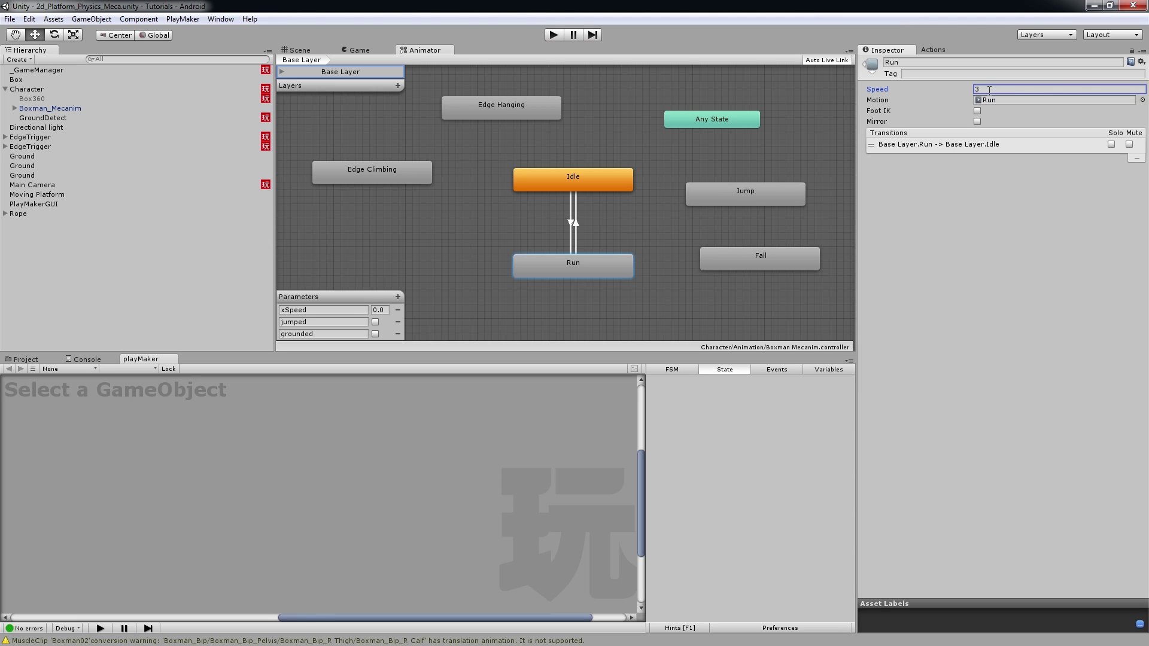
Step: Play-test the faster run animation by running and jumping around the box in both directions, and stop the game
{"action": "left_click", "coordinate": [554, 35]}
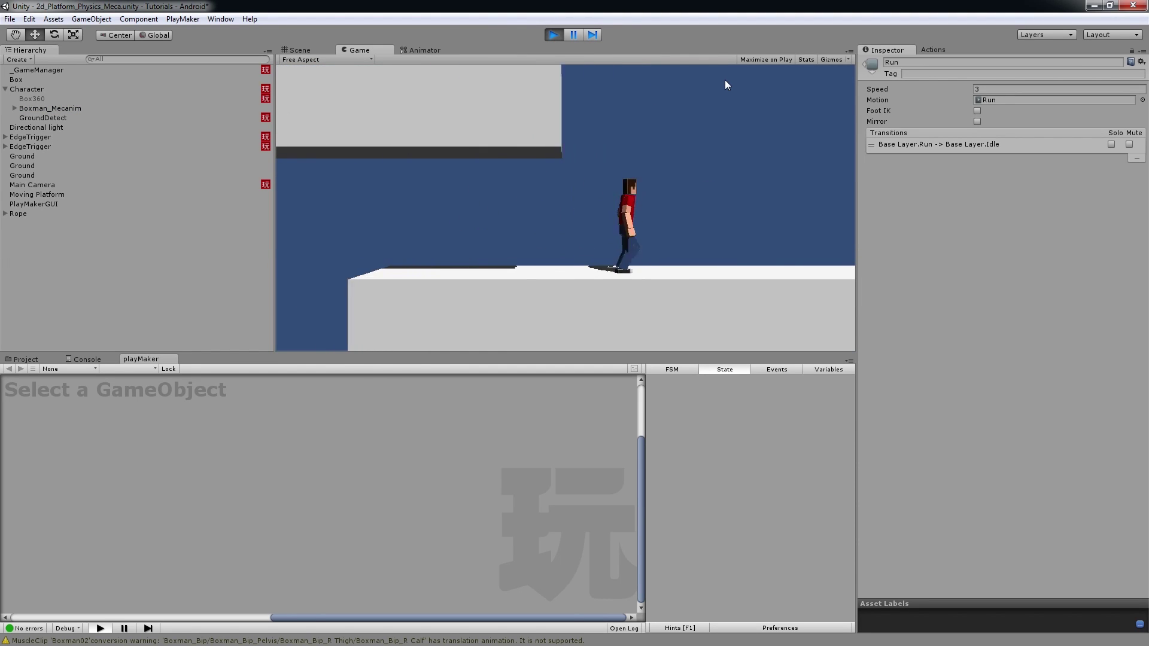
{"action": "key", "text": "space"}
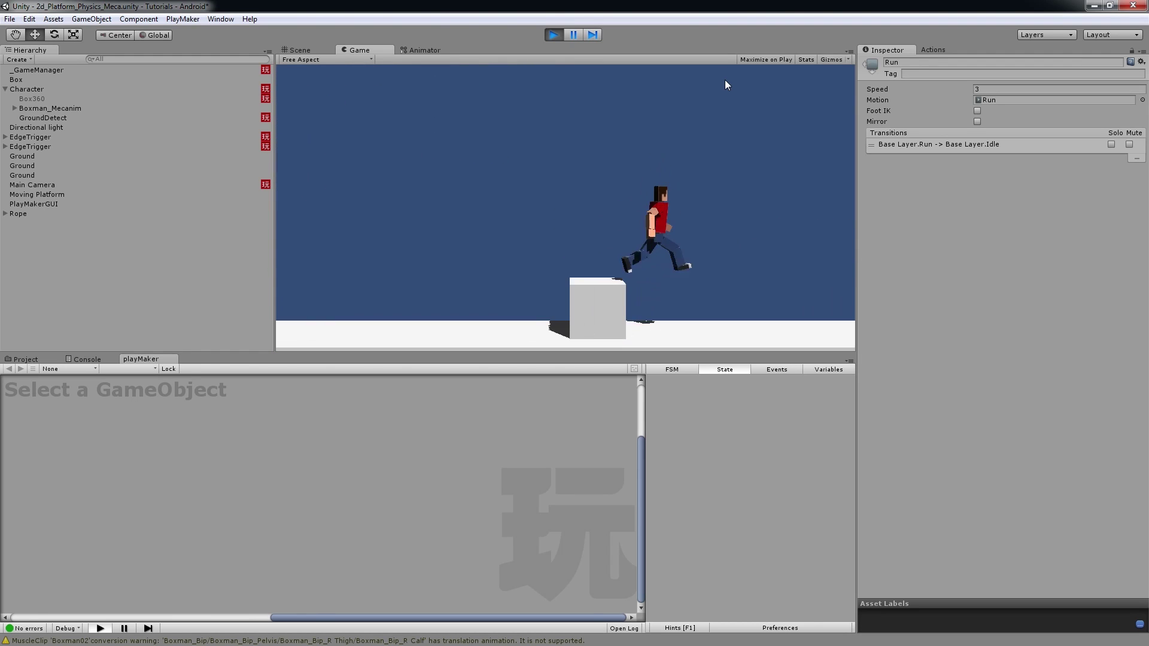
{"action": "key", "text": "Left"}
{"action": "key", "text": "space"}
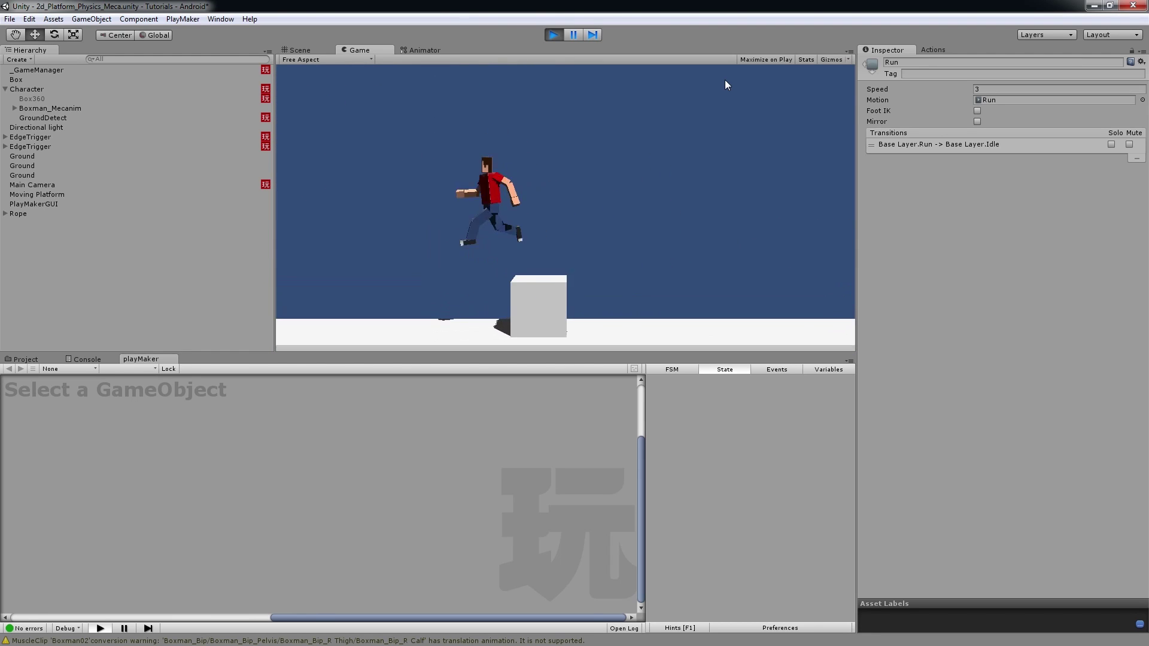
{"action": "left_click", "coordinate": [553, 35]}
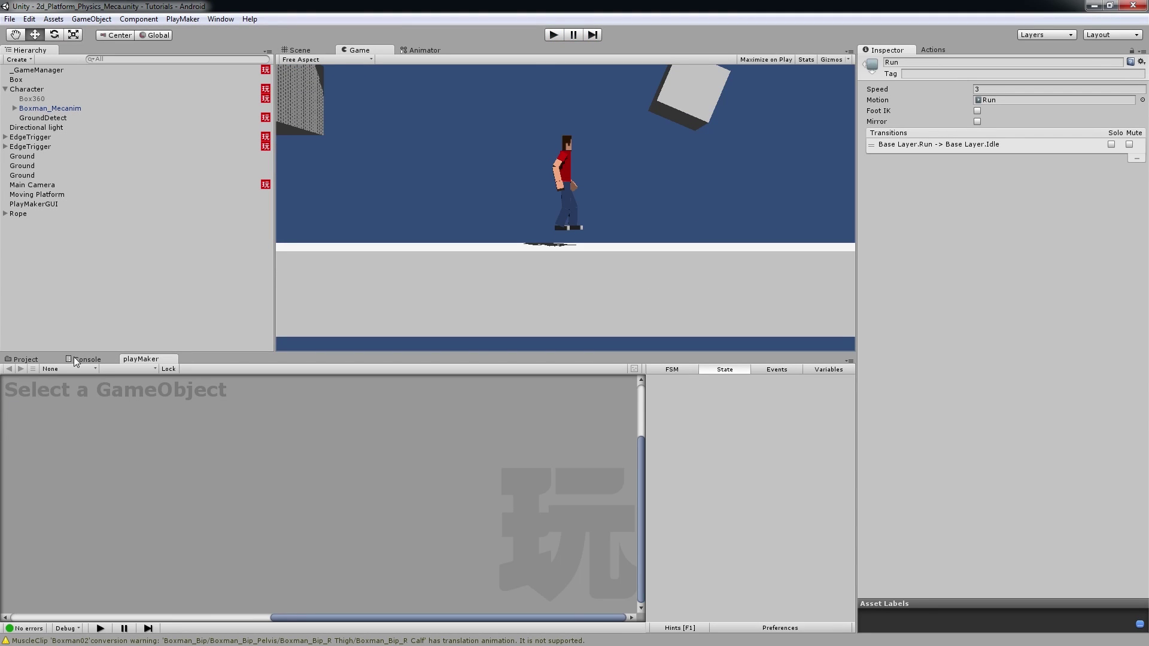
Step: Add an Idle and Run global transition to the Idle and Run state in the Character's Mecanim Animation FSM
{"action": "left_click", "coordinate": [26, 89]}
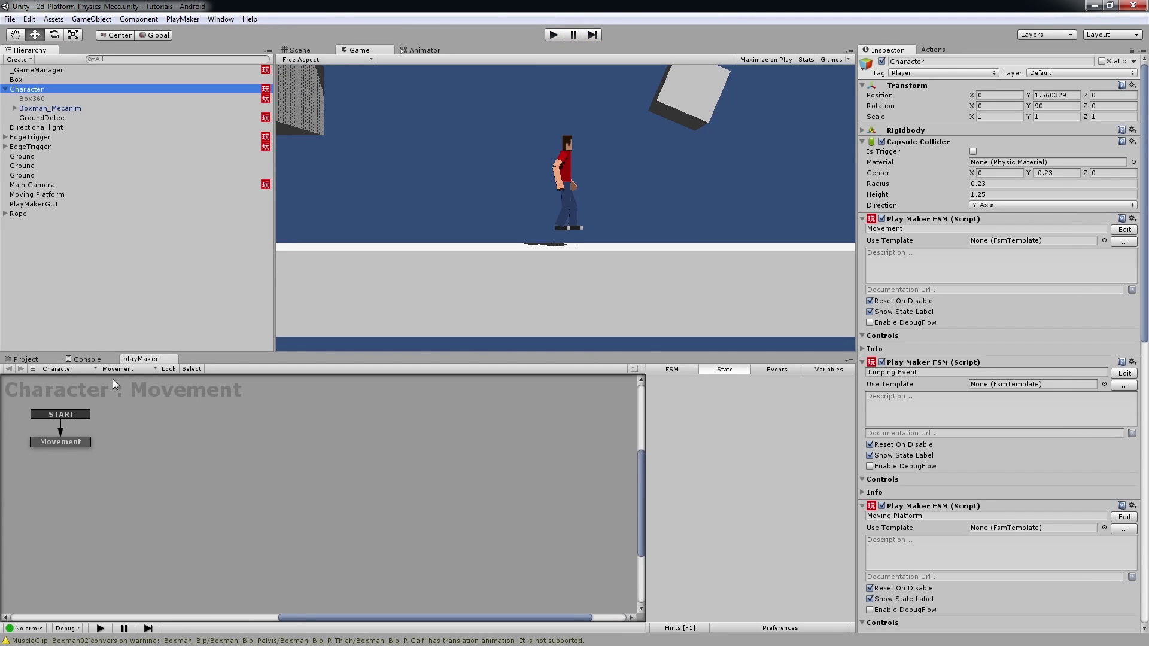
{"action": "left_click", "coordinate": [121, 368]}
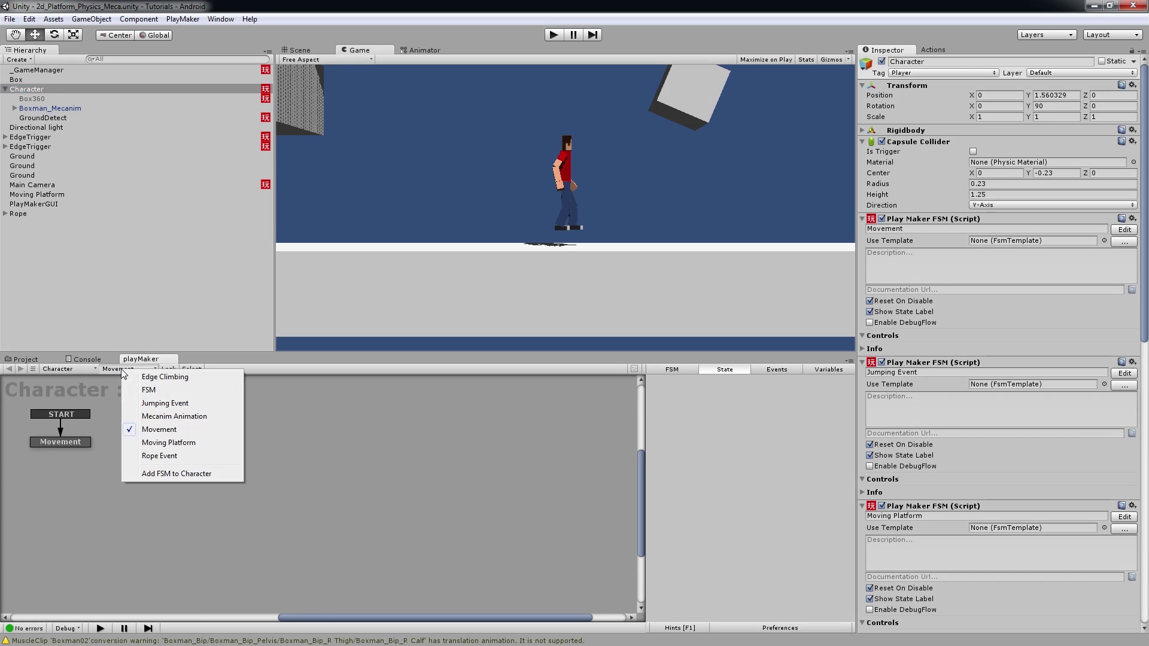
{"action": "left_click", "coordinate": [157, 403]}
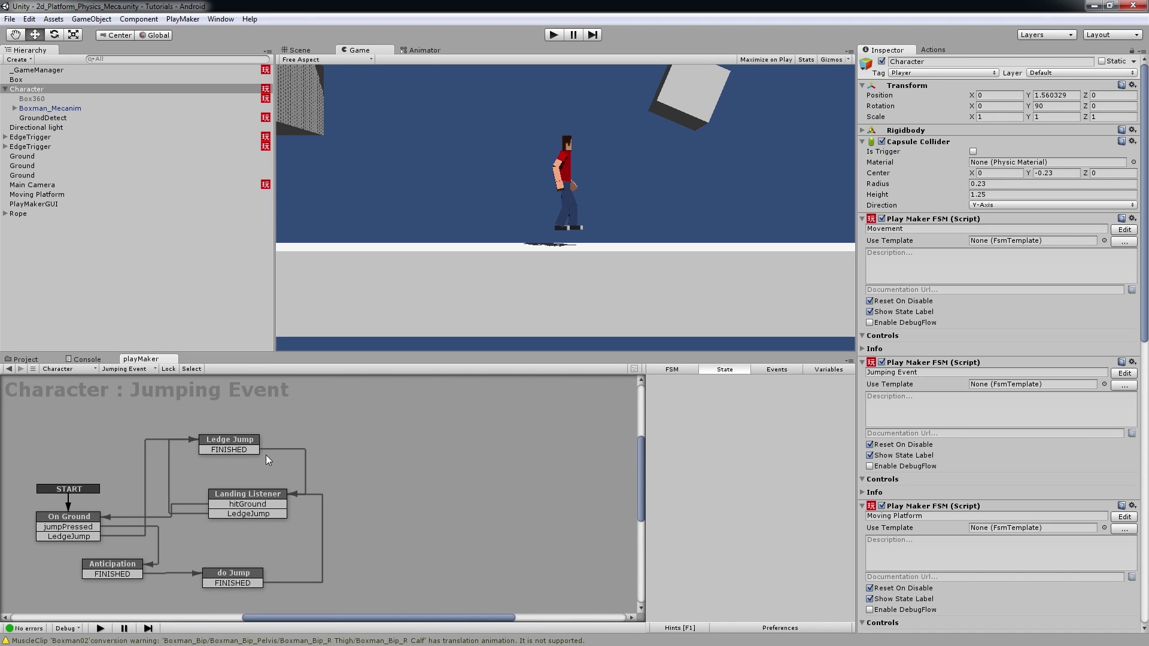
{"action": "left_click", "coordinate": [138, 370]}
{"action": "left_click", "coordinate": [179, 415]}
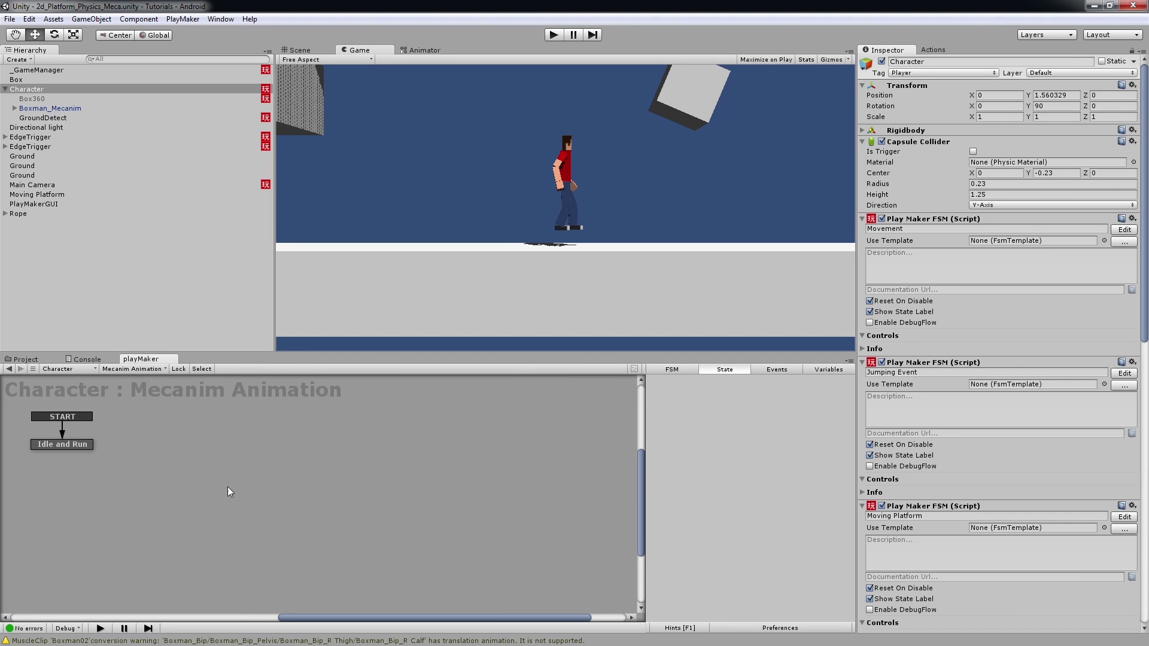
{"action": "middle_click_drag", "start_coordinate": [131, 478], "coordinate": [182, 487]}
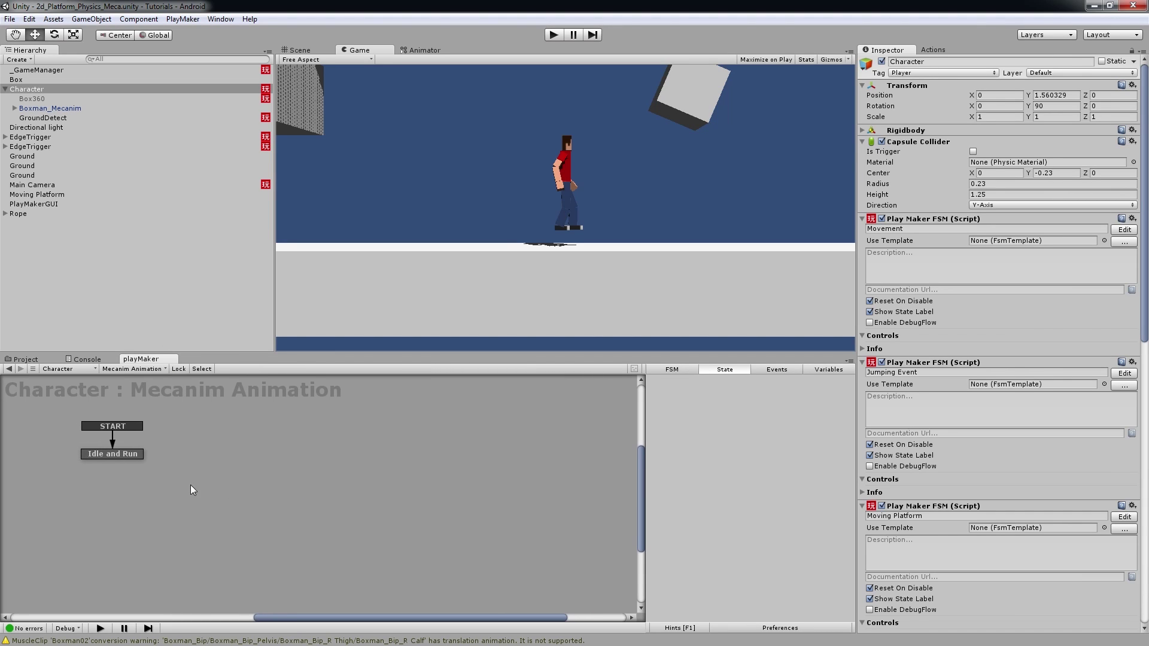
{"action": "right_click", "coordinate": [130, 458]}
{"action": "mouse_move", "coordinate": [187, 476]}
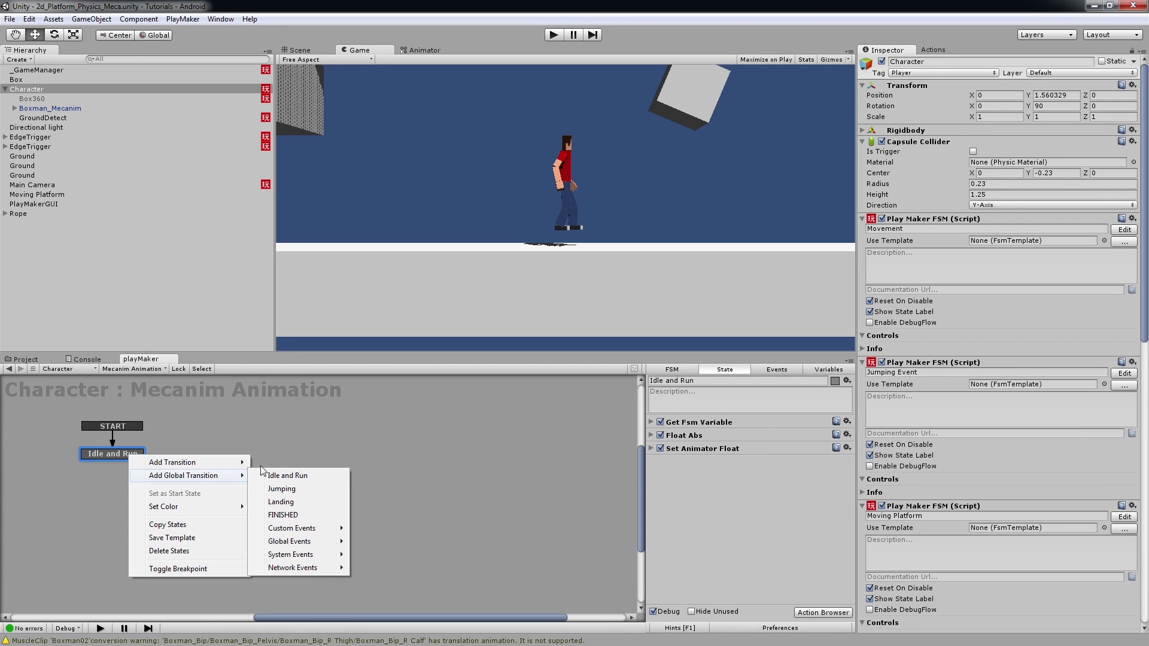
{"action": "left_click", "coordinate": [283, 476]}
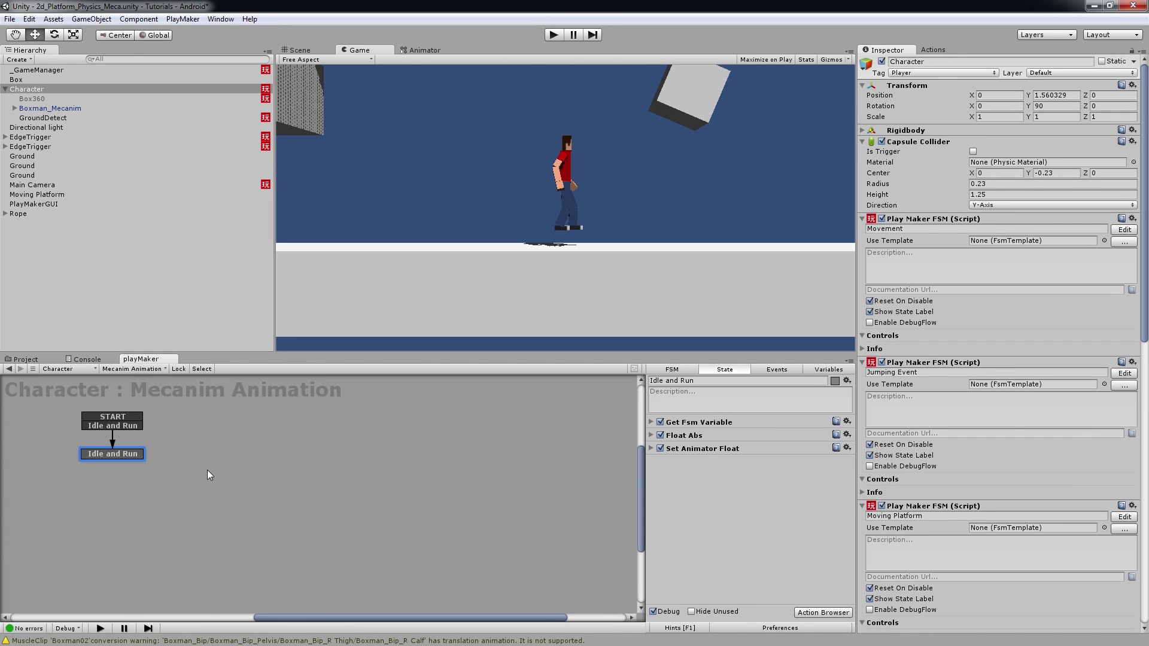
Step: Add a new state named Jumping beside the Idle and Run state
{"action": "right_click", "coordinate": [207, 470]}
{"action": "left_click", "coordinate": [278, 478]}
{"action": "left_click_drag", "start_coordinate": [226, 472], "coordinate": [209, 452]}
{"action": "left_click", "coordinate": [686, 381]}
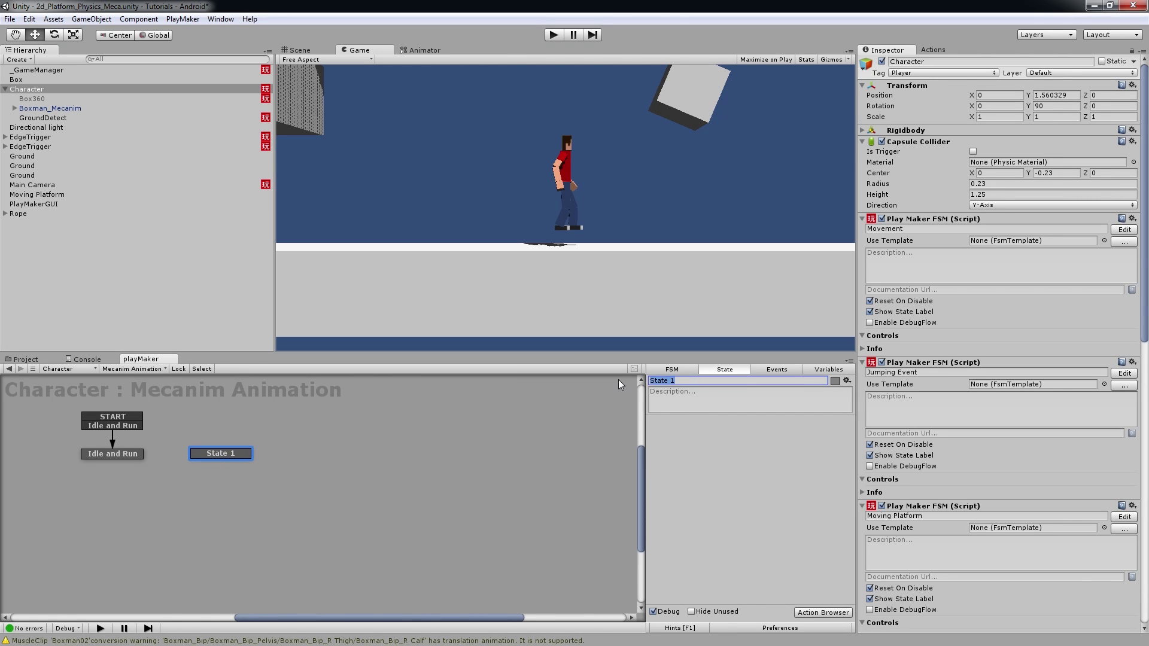
{"action": "type", "text": "Jumping"}
{"action": "right_click", "coordinate": [213, 453]}
{"action": "mouse_move", "coordinate": [233, 461]}
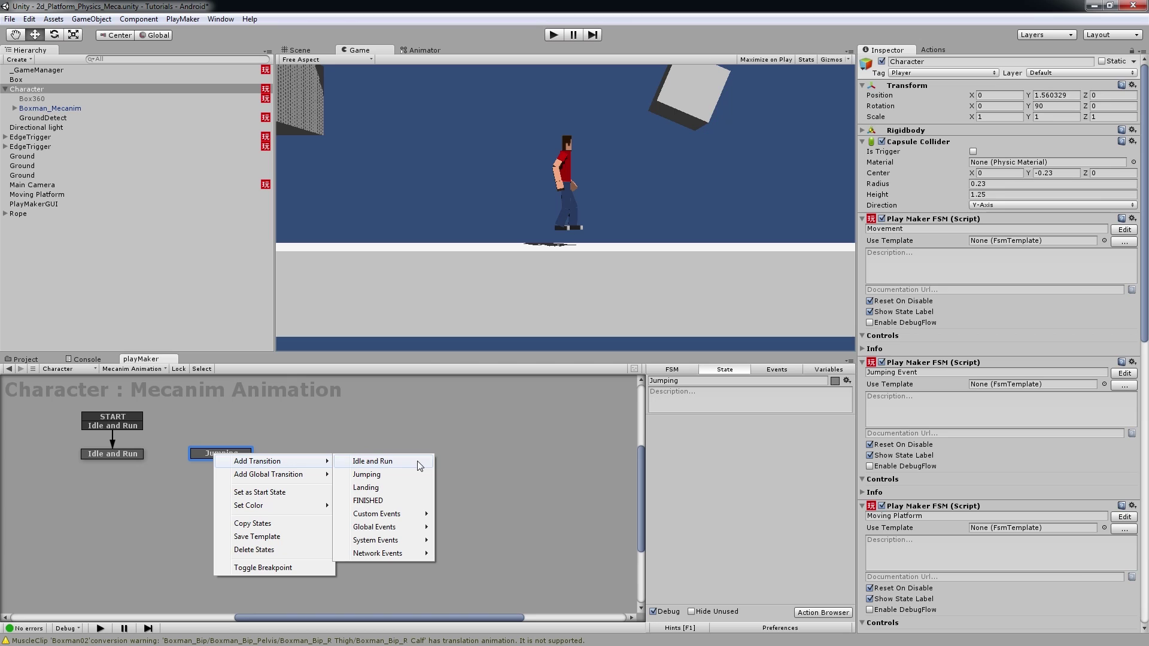
{"action": "left_click", "coordinate": [390, 473]}
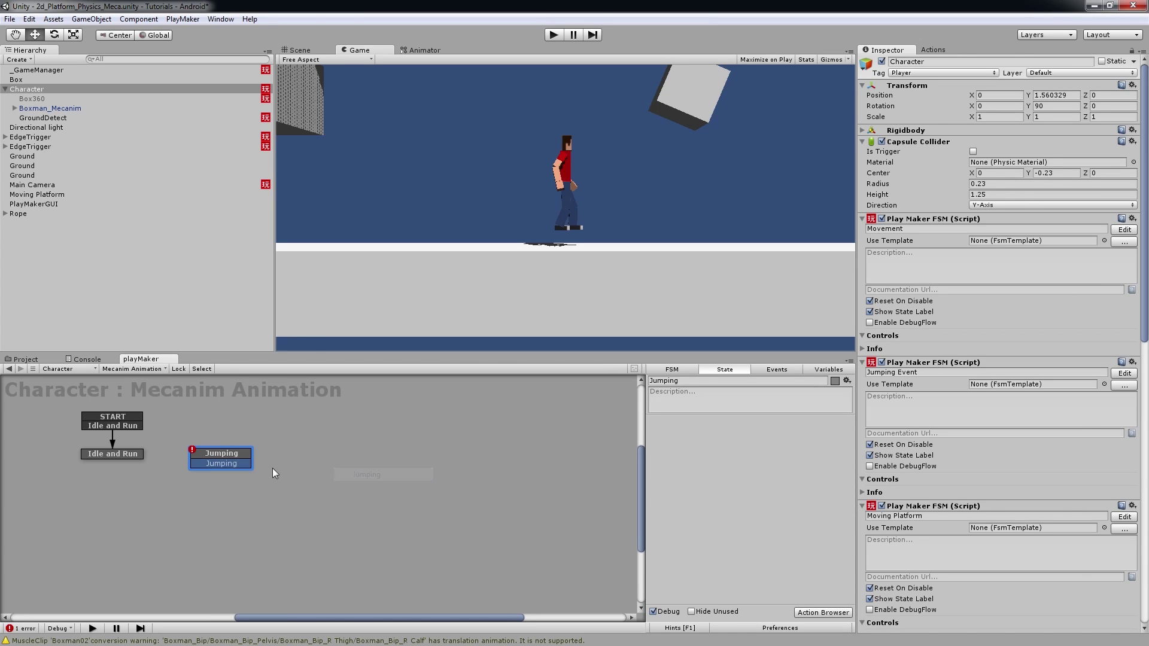
{"action": "right_click", "coordinate": [227, 465]}
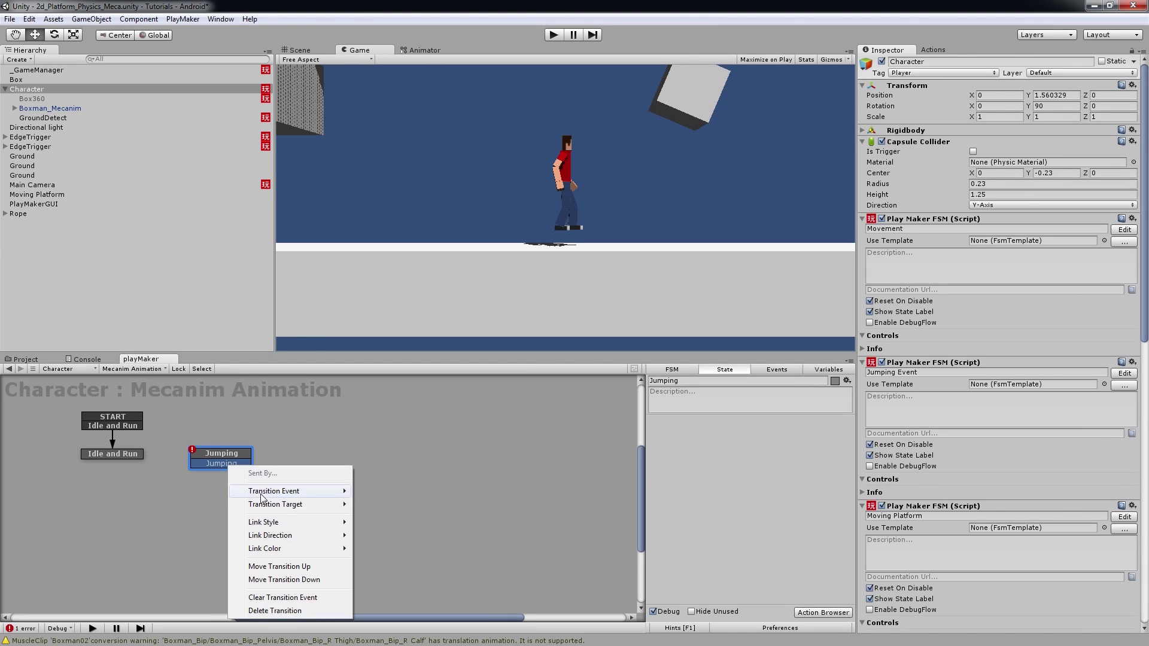
{"action": "left_click", "coordinate": [267, 616]}
Step: Add a Jumping global transition to the Jumping state
{"action": "right_click", "coordinate": [238, 447]}
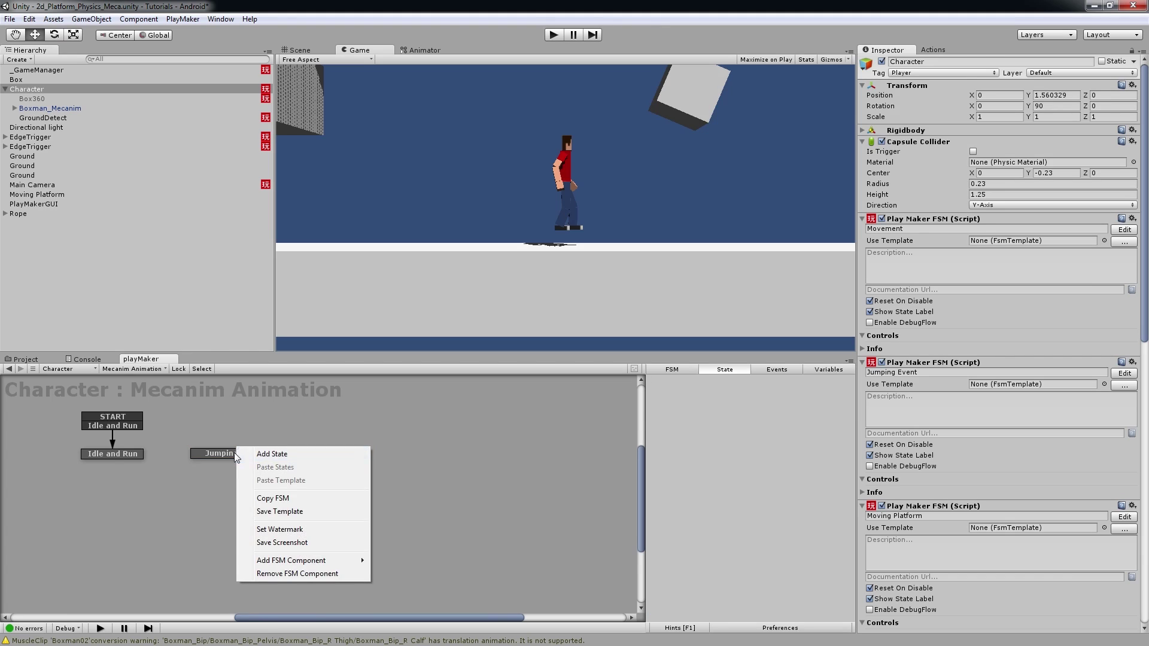
{"action": "left_click", "coordinate": [222, 453]}
{"action": "right_click", "coordinate": [222, 454]}
{"action": "mouse_move", "coordinate": [261, 476]}
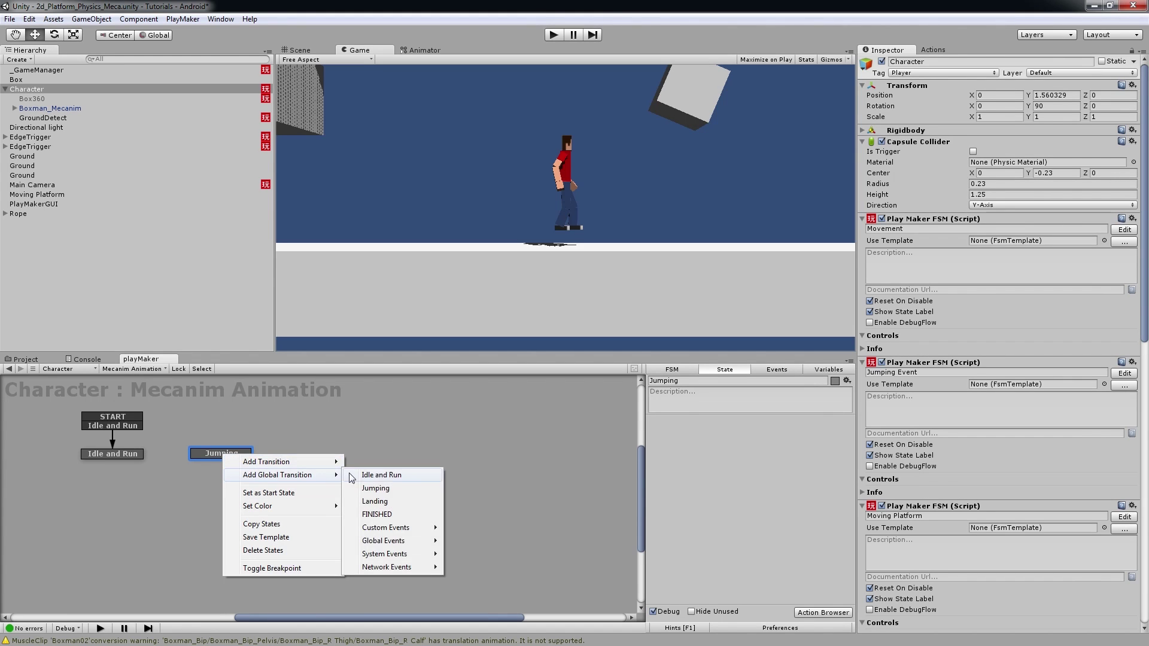
{"action": "left_click", "coordinate": [385, 489]}
{"action": "left_click", "coordinate": [309, 476]}
{"action": "left_click", "coordinate": [239, 454]}
Step: Add a Set Animator Trigger action to the Jumping state of the Mecanim Animation FSM
{"action": "left_click", "coordinate": [827, 371]}
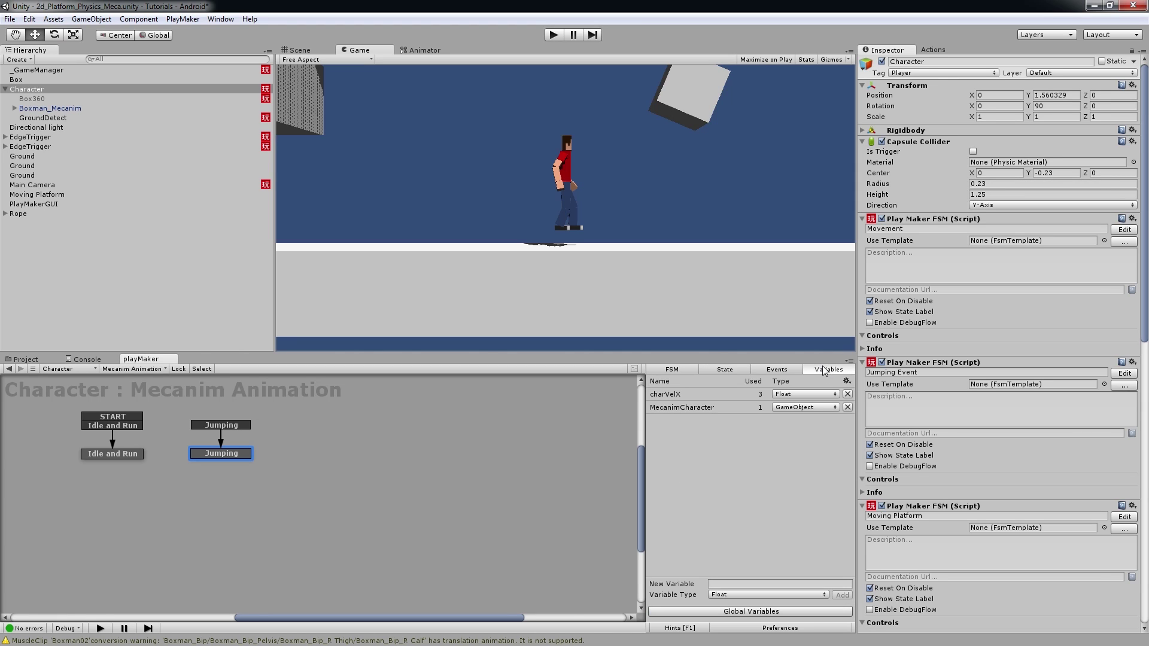
{"action": "left_click", "coordinate": [772, 372]}
{"action": "left_click", "coordinate": [725, 372]}
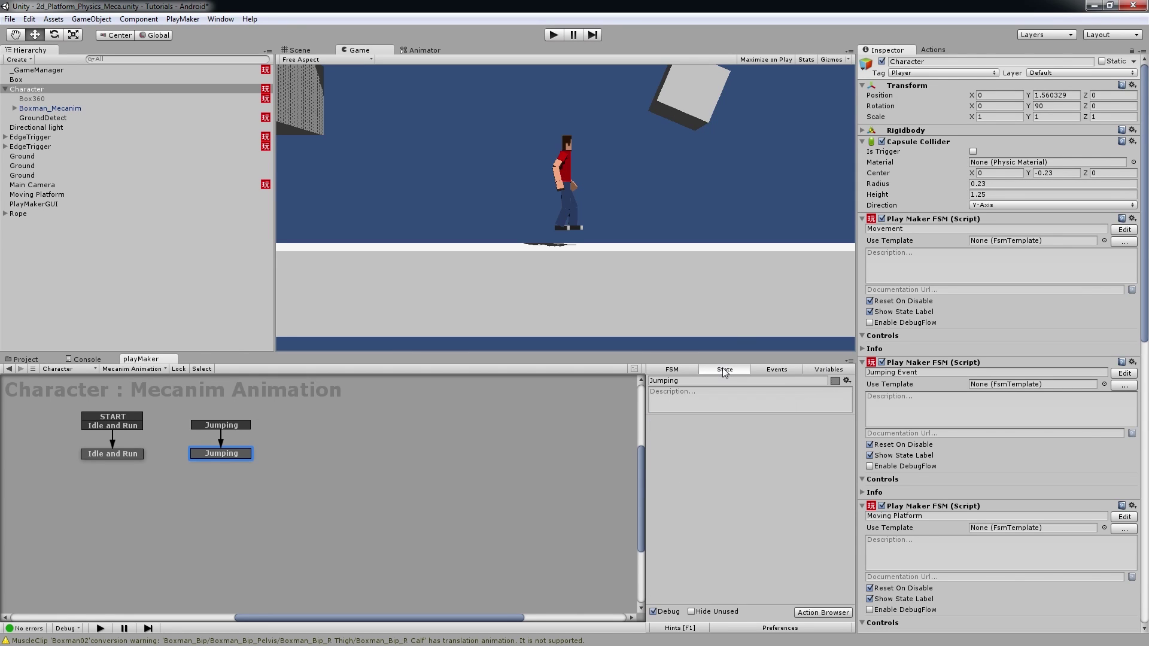
{"action": "left_click", "coordinate": [822, 613]}
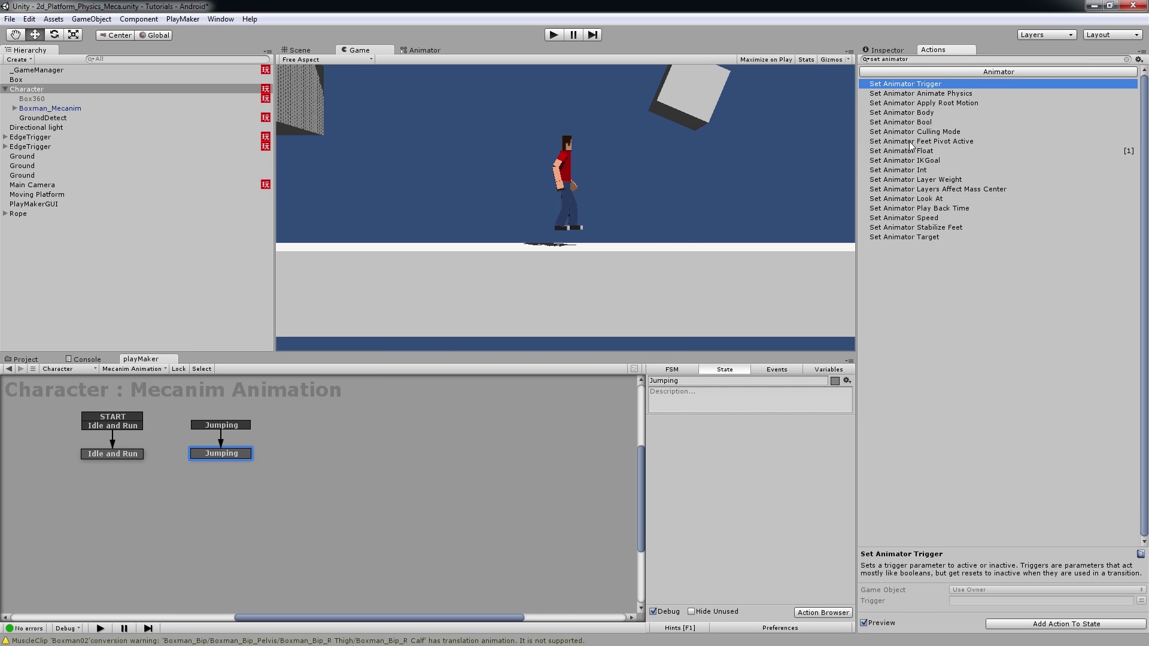
{"action": "double_click", "coordinate": [915, 88]}
Step: Point the Set Animator Trigger action at the MecanimCharacter variable as its specified game object and set its trigger to jumped
{"action": "left_click", "coordinate": [768, 434]}
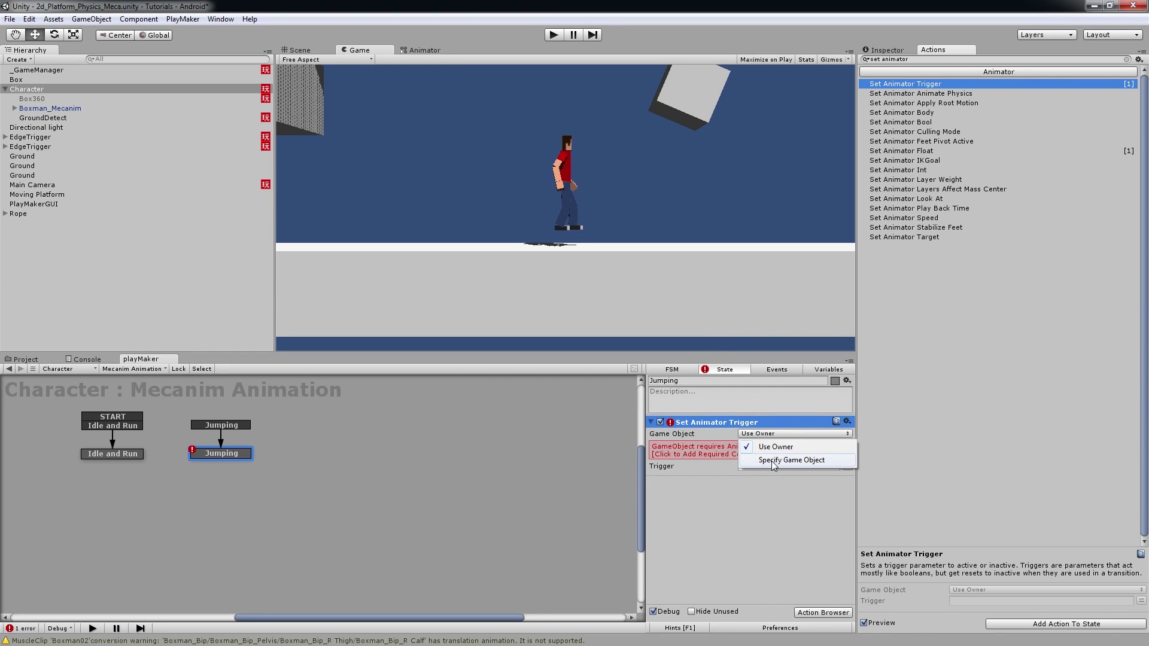
{"action": "left_click", "coordinate": [772, 460]}
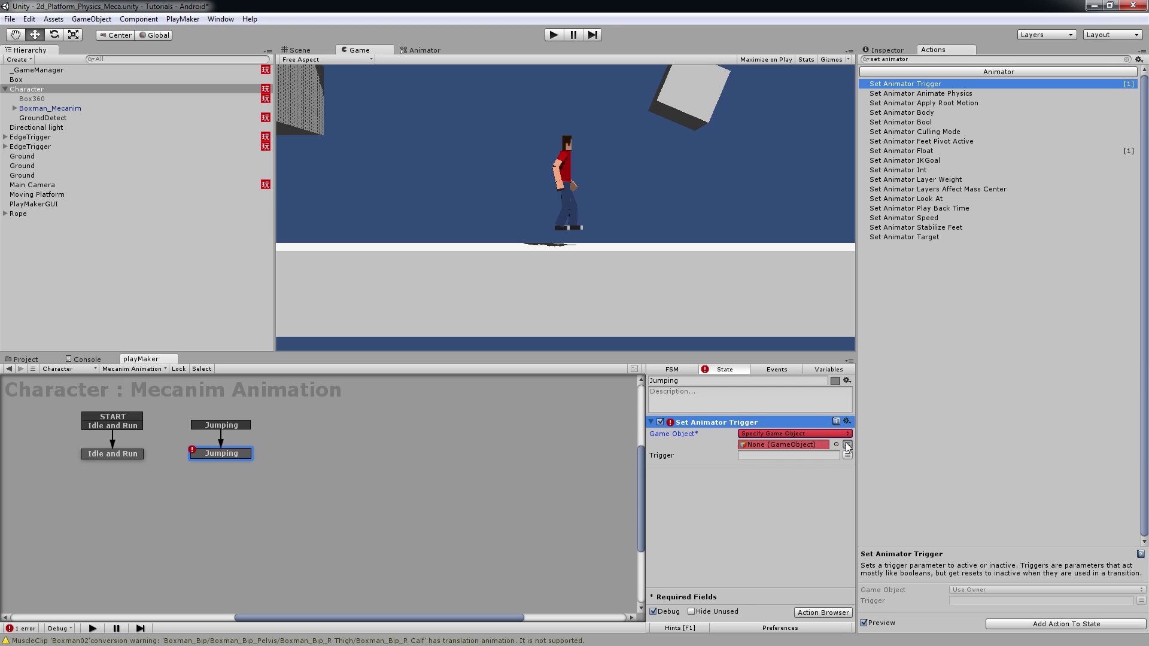
{"action": "left_click", "coordinate": [801, 445]}
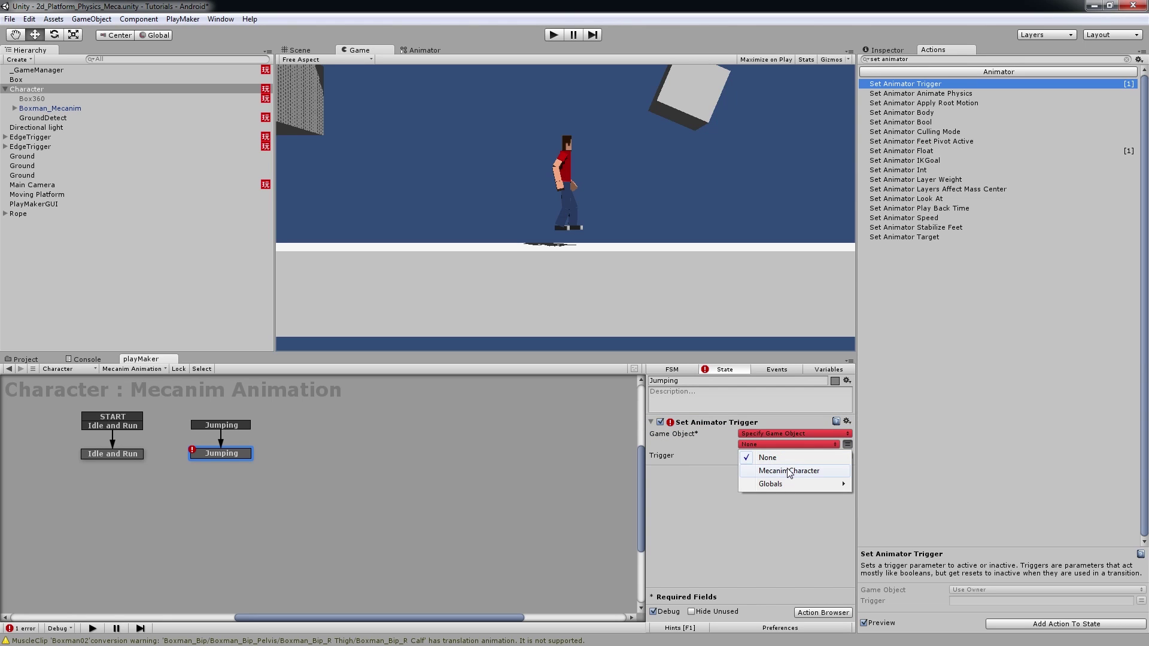
{"action": "left_click", "coordinate": [801, 469]}
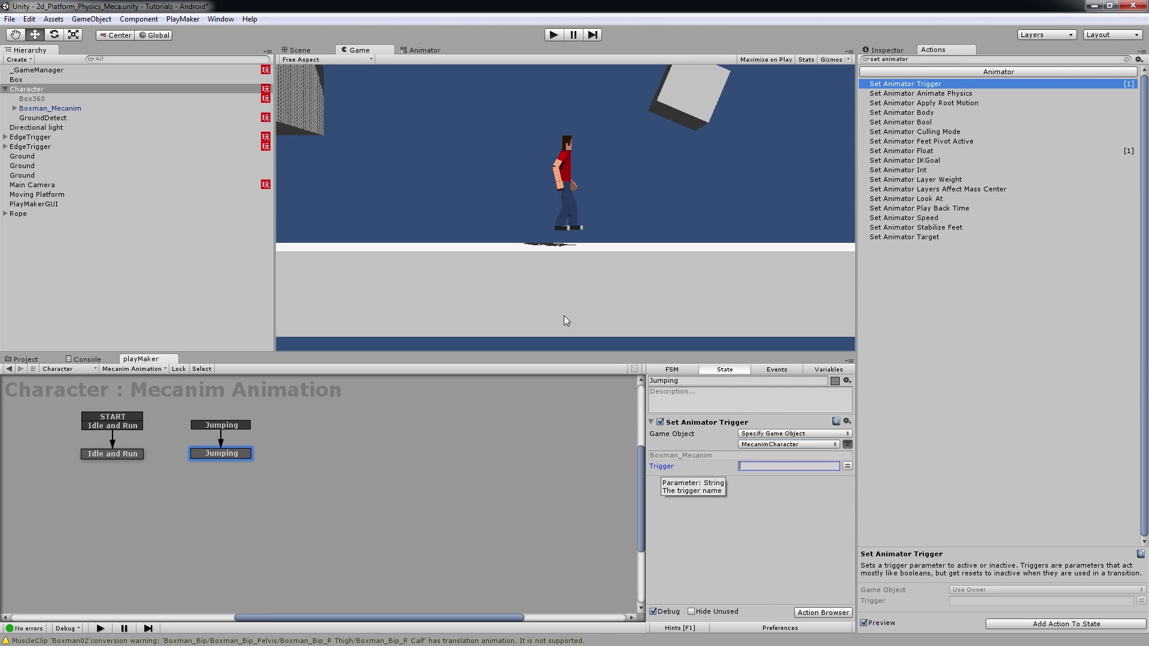
{"action": "left_click", "coordinate": [427, 49]}
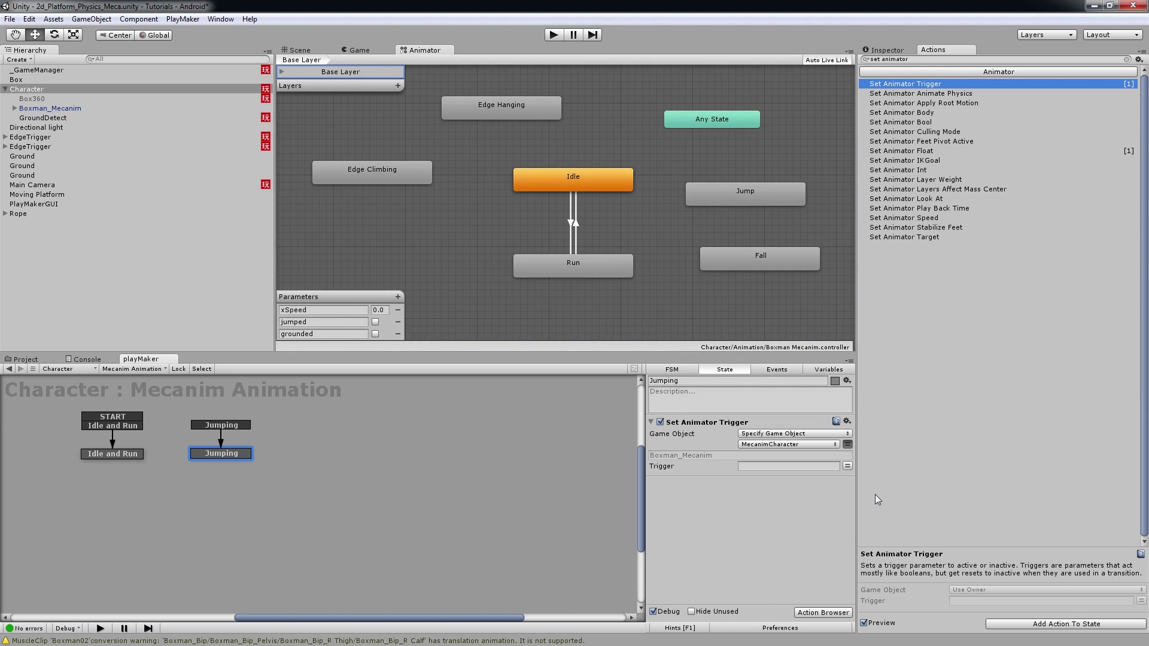
{"action": "left_click", "coordinate": [769, 466]}
{"action": "type", "text": "jumped"}
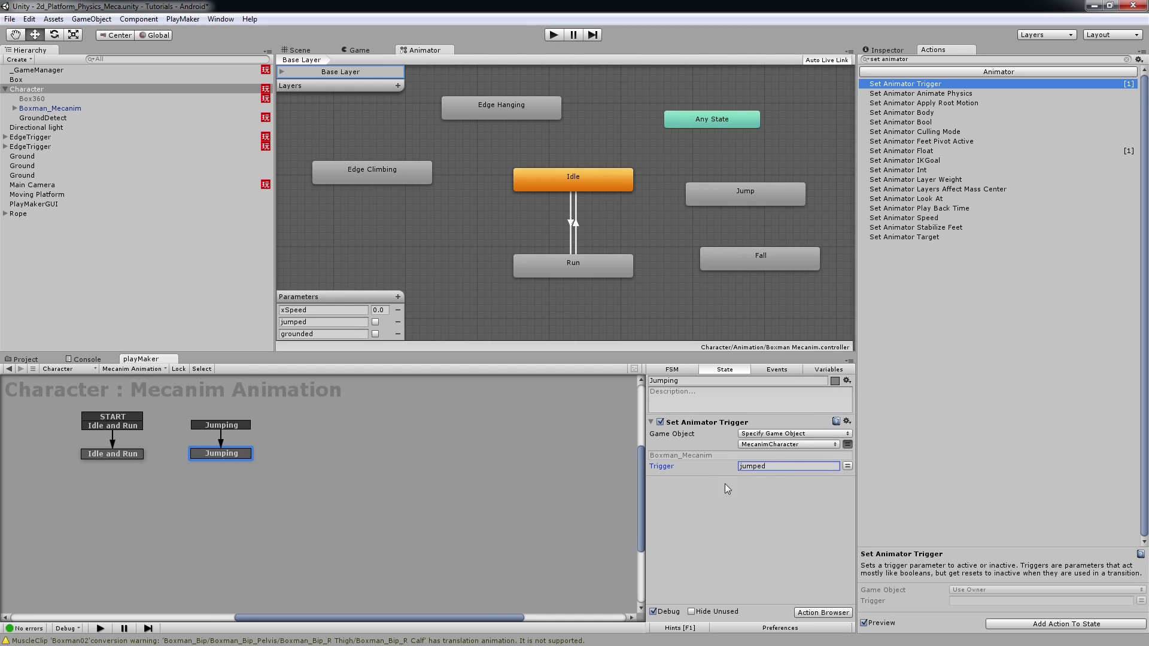
Step: Line up the Jump and Fall animator states beside Idle and Run, and make a transition from Any State to Jump
{"action": "left_click_drag", "start_coordinate": [743, 184], "coordinate": [735, 179]}
{"action": "left_click_drag", "start_coordinate": [748, 254], "coordinate": [725, 267]}
{"action": "right_click", "coordinate": [697, 119]}
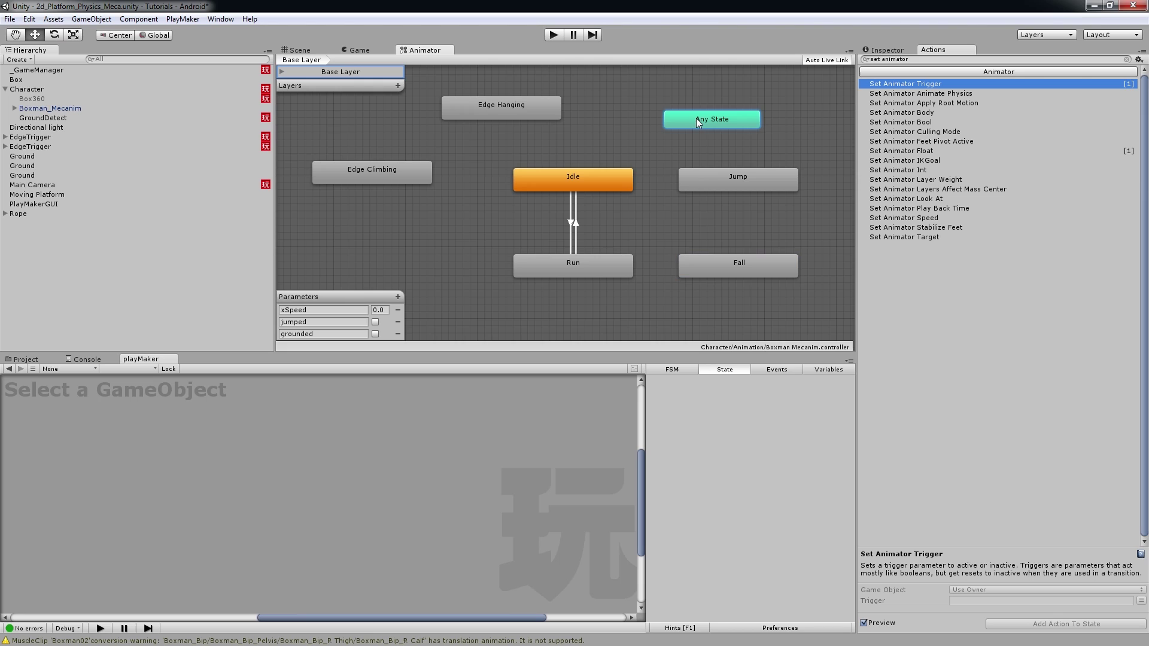
{"action": "left_click", "coordinate": [718, 128]}
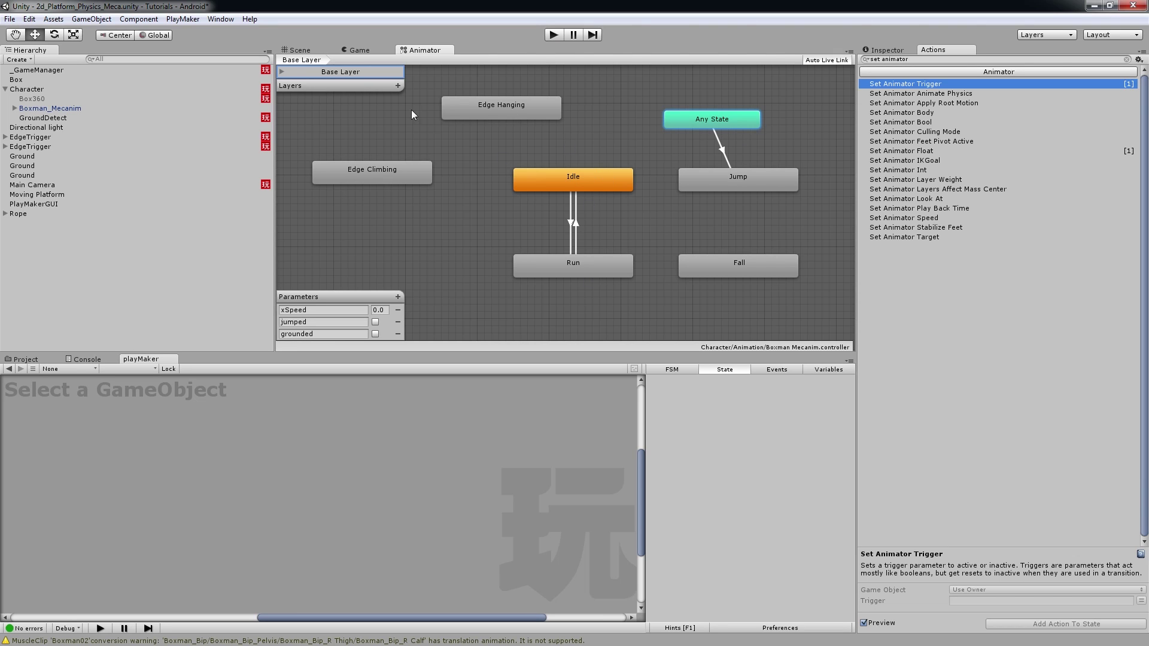
{"action": "left_click_drag", "start_coordinate": [731, 117], "coordinate": [716, 110]}
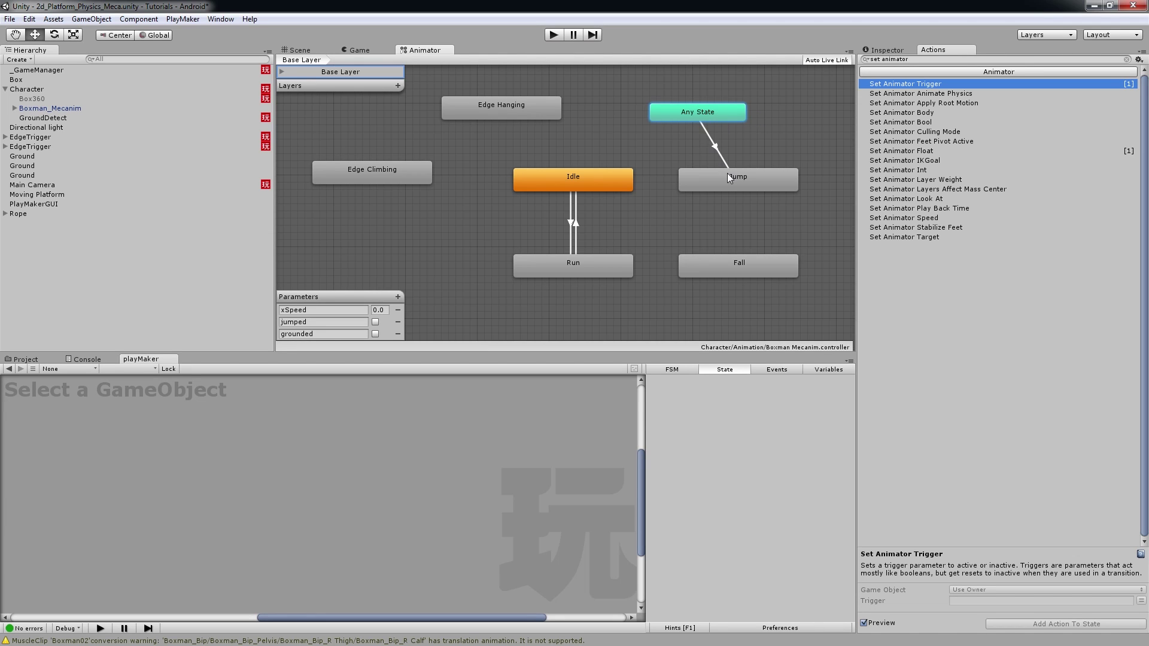
Step: Change the condition of the Any State to Jump transition from Exit Time to jumped
{"action": "left_click", "coordinate": [716, 147]}
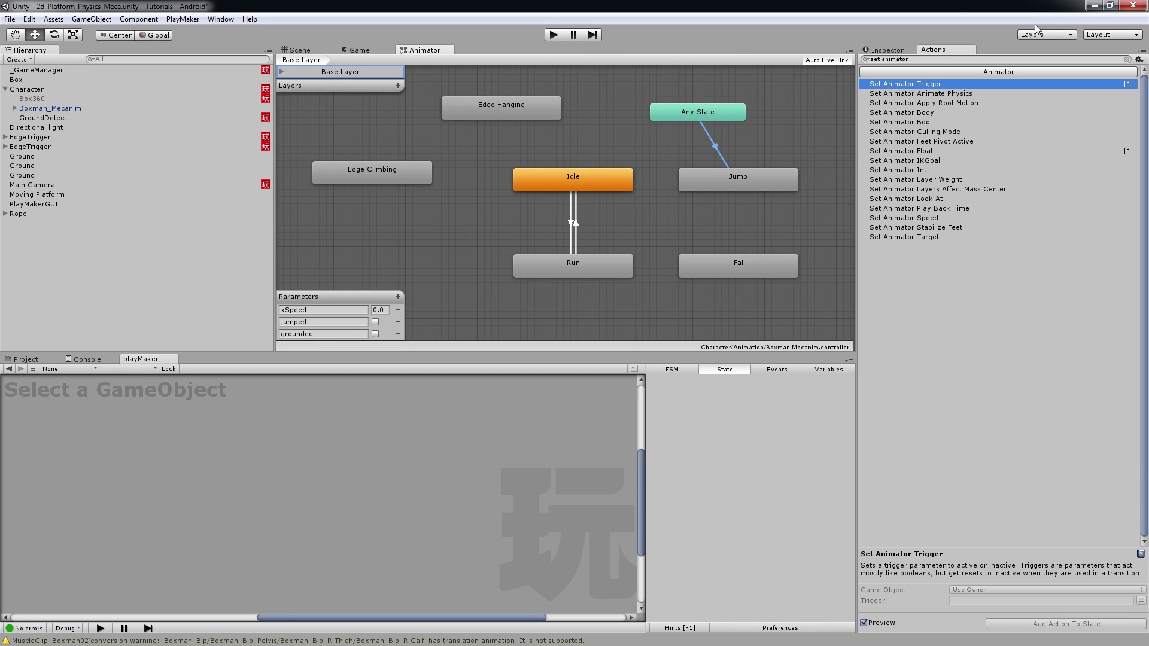
{"action": "left_click", "coordinate": [885, 51]}
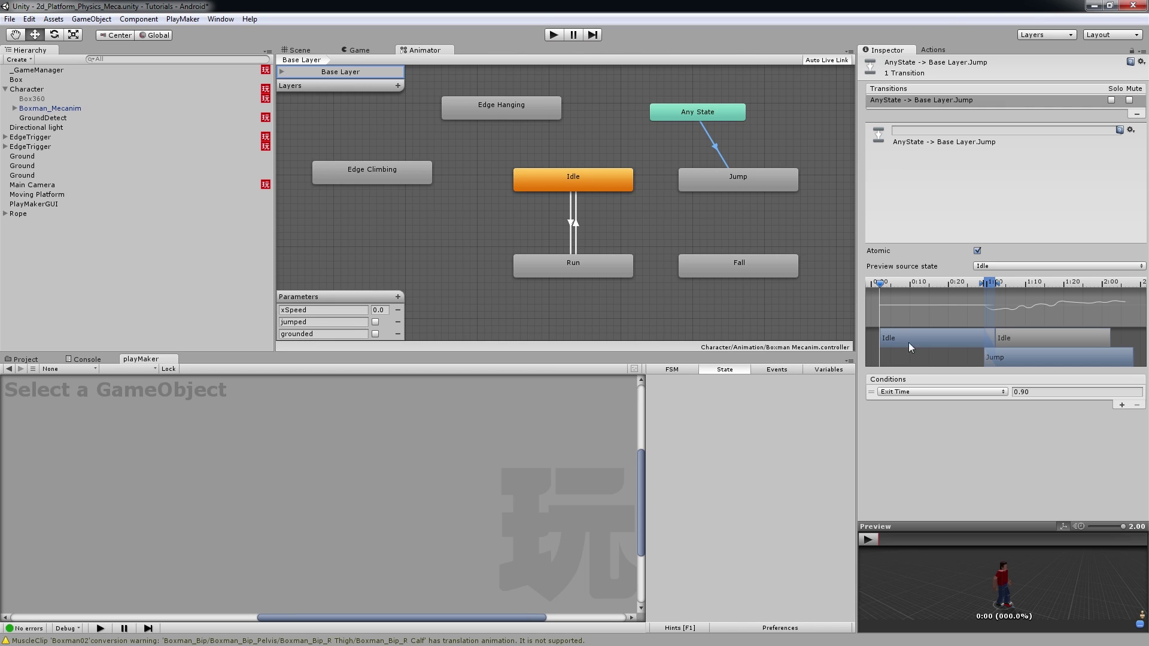
{"action": "left_click", "coordinate": [921, 393]}
{"action": "left_click", "coordinate": [918, 421]}
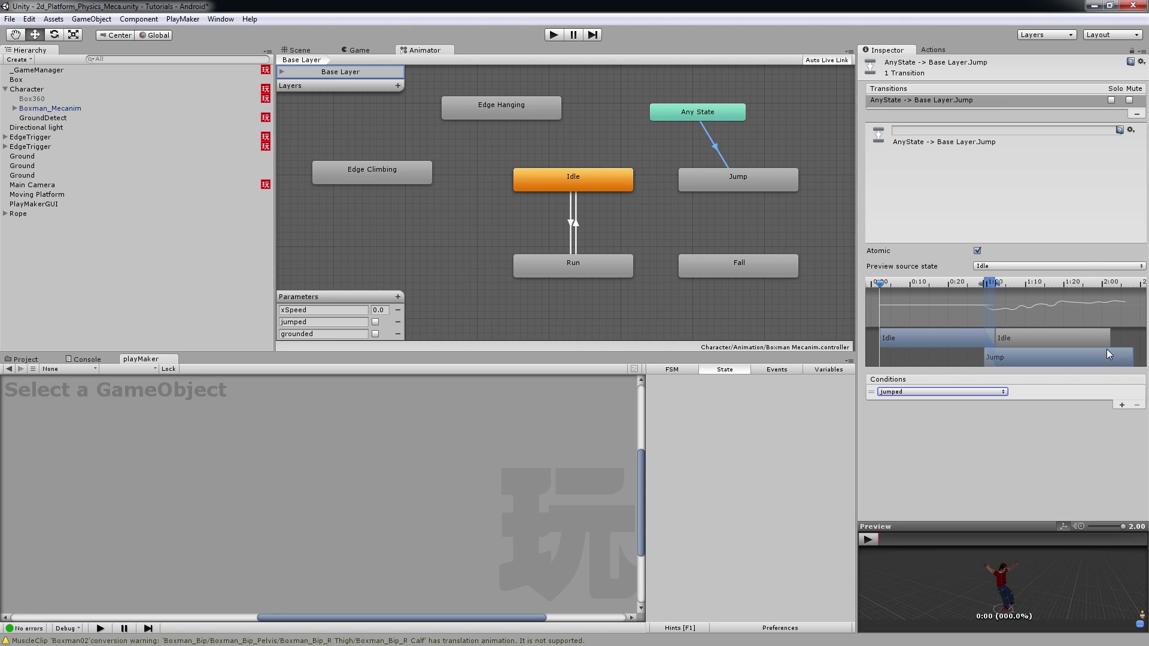
Step: Make a transition from Jump to Fall and inspect its Exit Time condition and blend timeline
{"action": "right_click", "coordinate": [736, 177]}
{"action": "left_click", "coordinate": [726, 177]}
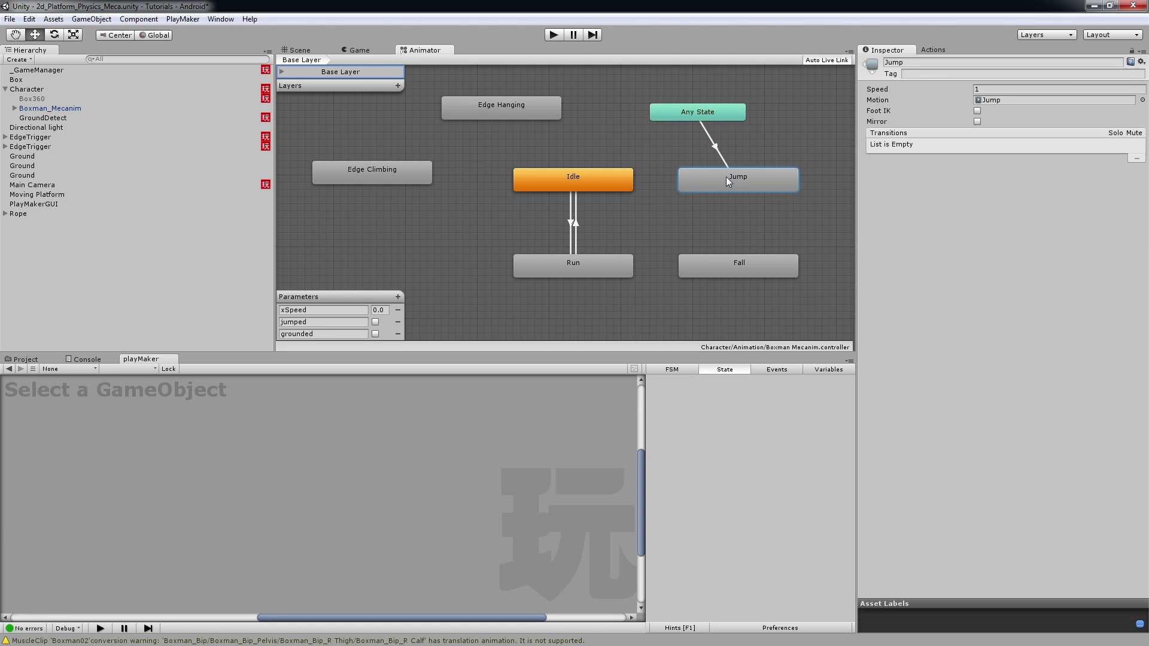
{"action": "right_click", "coordinate": [738, 178]}
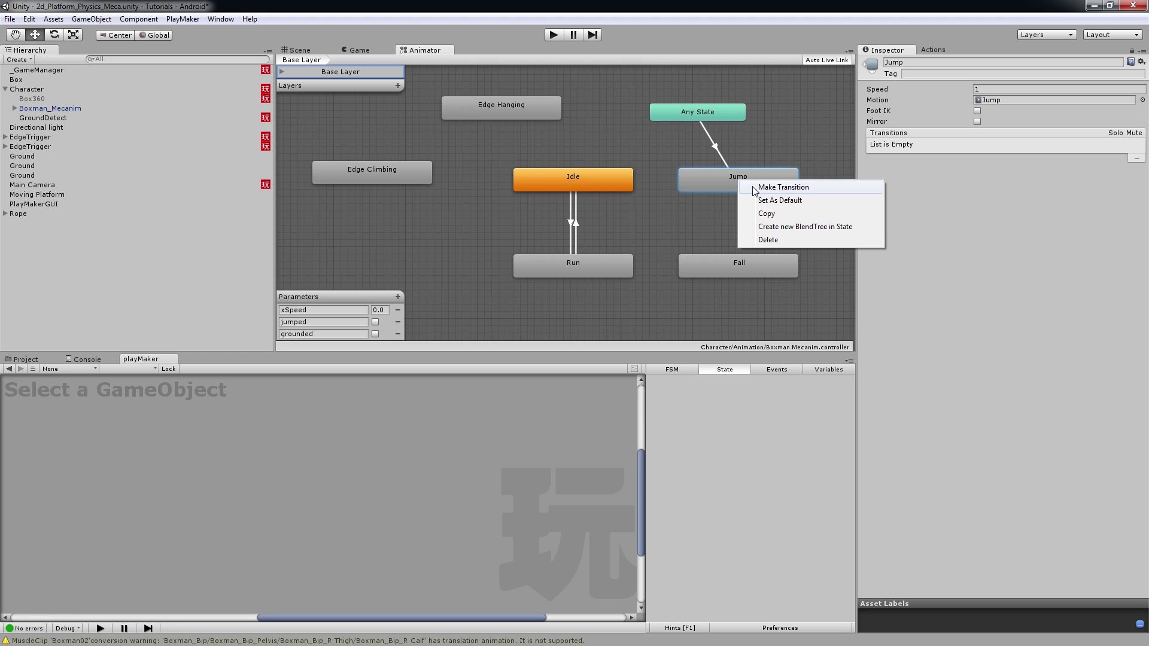
{"action": "left_click", "coordinate": [754, 188]}
{"action": "left_click", "coordinate": [740, 261]}
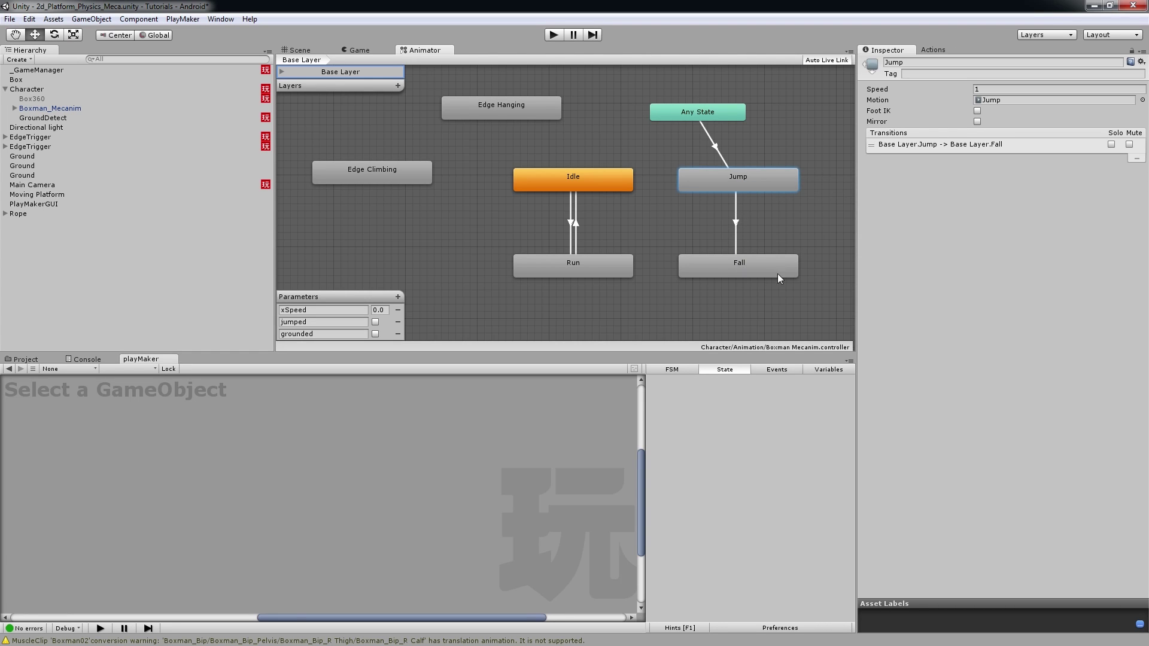
{"action": "left_click", "coordinate": [736, 227]}
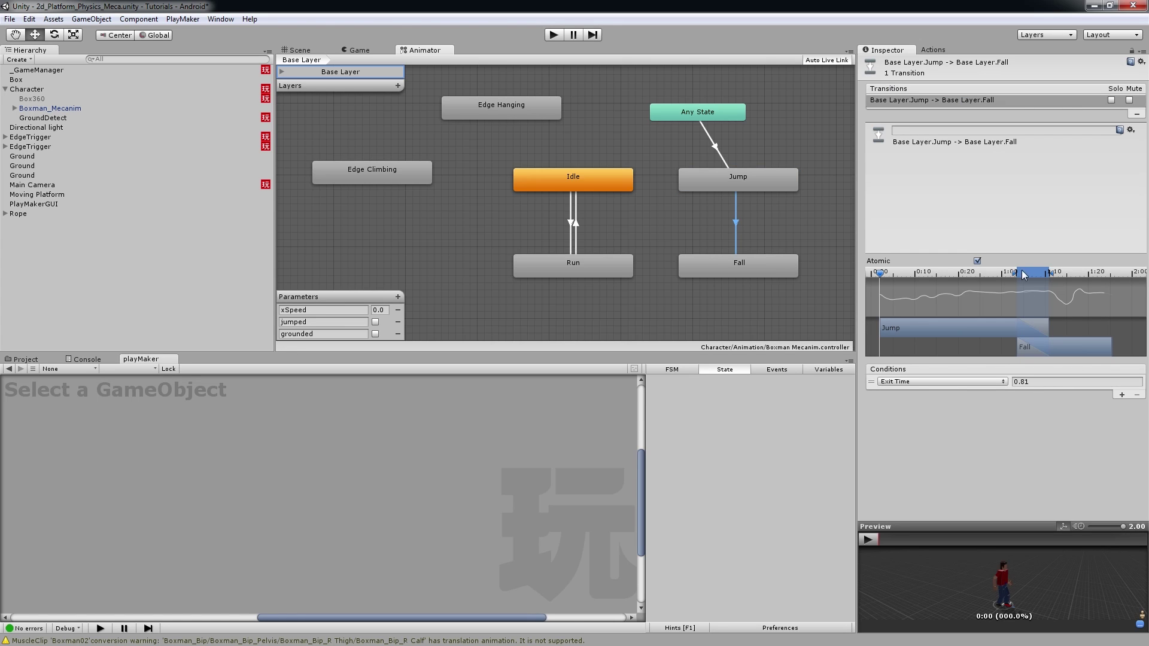
{"action": "mouse_move", "coordinate": [884, 274]}
{"action": "left_mouse_down"}
{"action": "mouse_move", "coordinate": [1047, 296]}
{"action": "mouse_move", "coordinate": [879, 291]}
{"action": "left_mouse_up"}
Step: Make transitions from the Fall state to Idle and from Fall to Run
{"action": "left_click", "coordinate": [724, 266]}
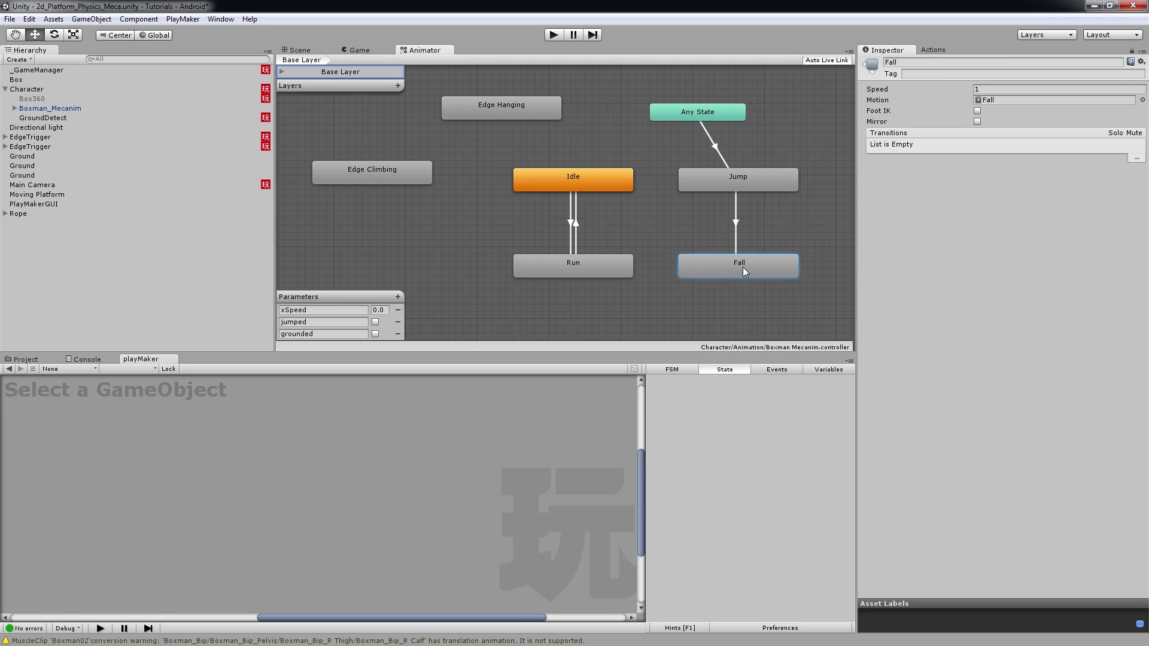
{"action": "right_click", "coordinate": [743, 267]}
{"action": "left_click", "coordinate": [819, 274]}
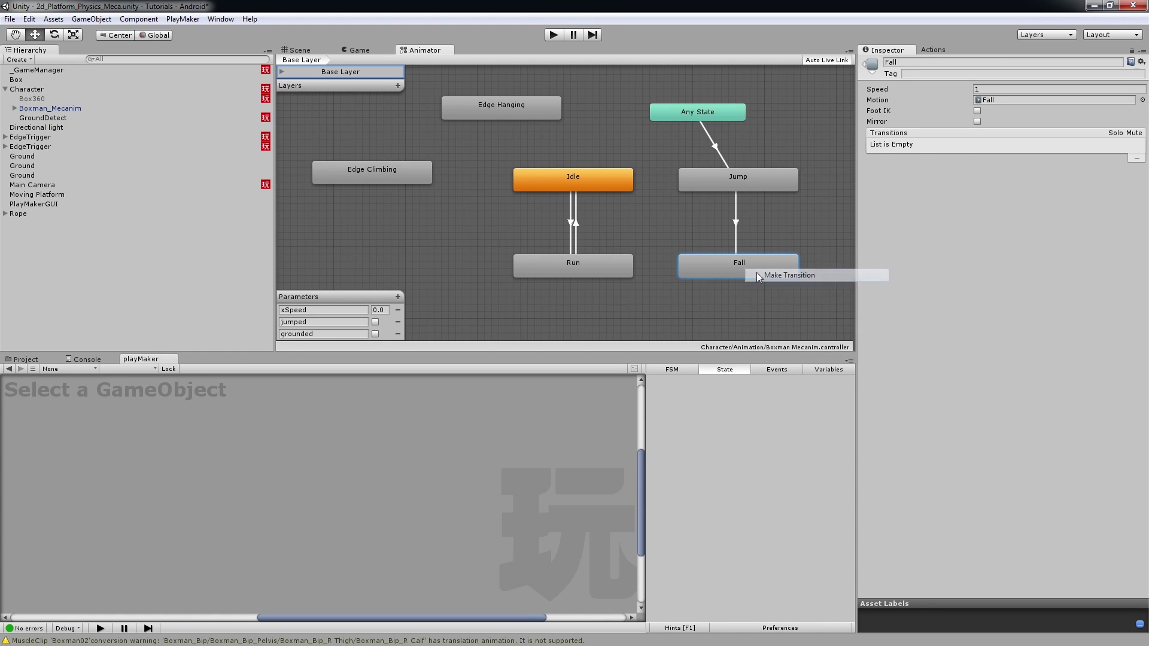
{"action": "left_click", "coordinate": [623, 183]}
{"action": "right_click", "coordinate": [703, 268]}
{"action": "left_click", "coordinate": [723, 276]}
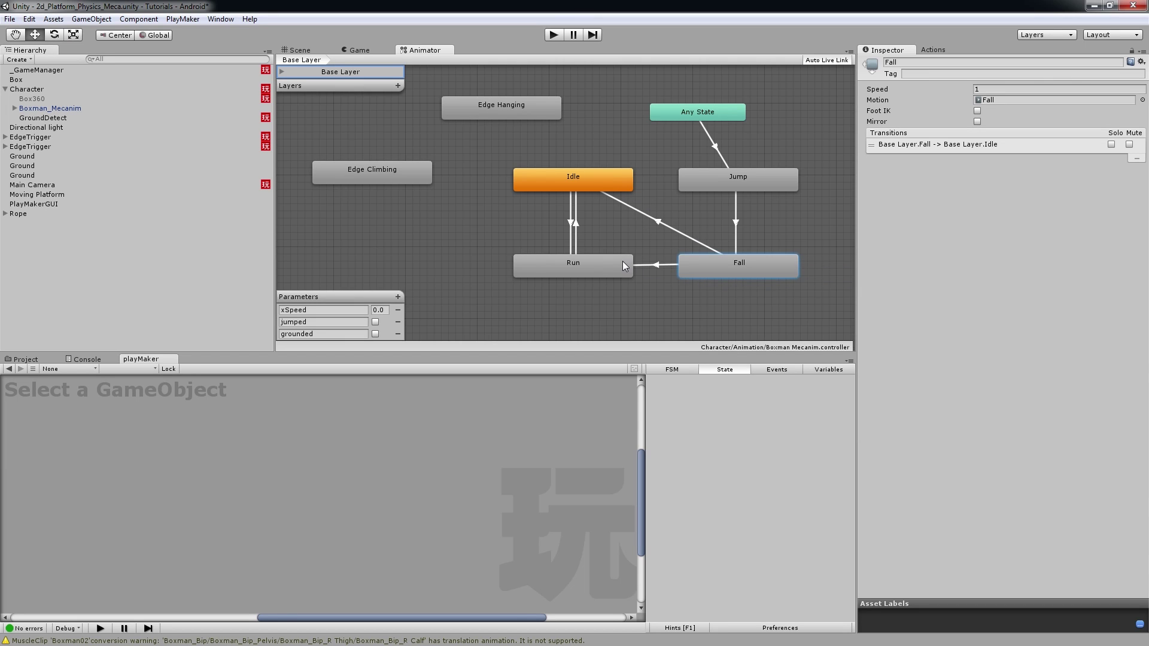
{"action": "left_click", "coordinate": [623, 266]}
Step: Set the Fall to Idle transition's conditions to grounded true and xSpeed Less than 0.1
{"action": "left_click", "coordinate": [698, 239]}
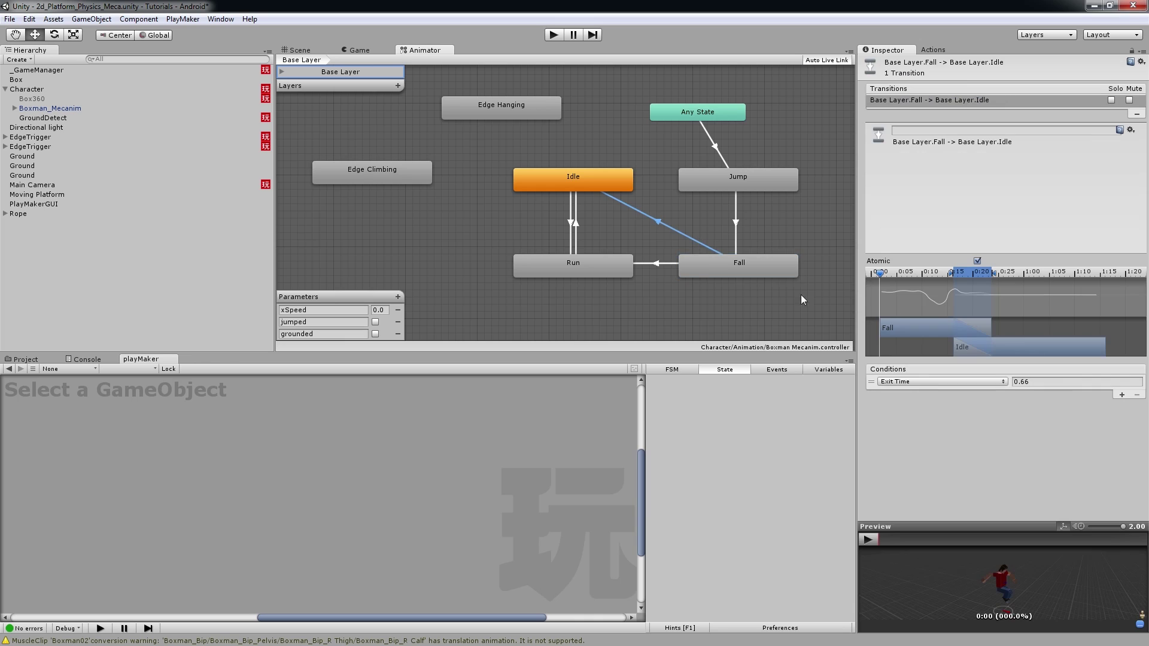
{"action": "left_click", "coordinate": [936, 382]}
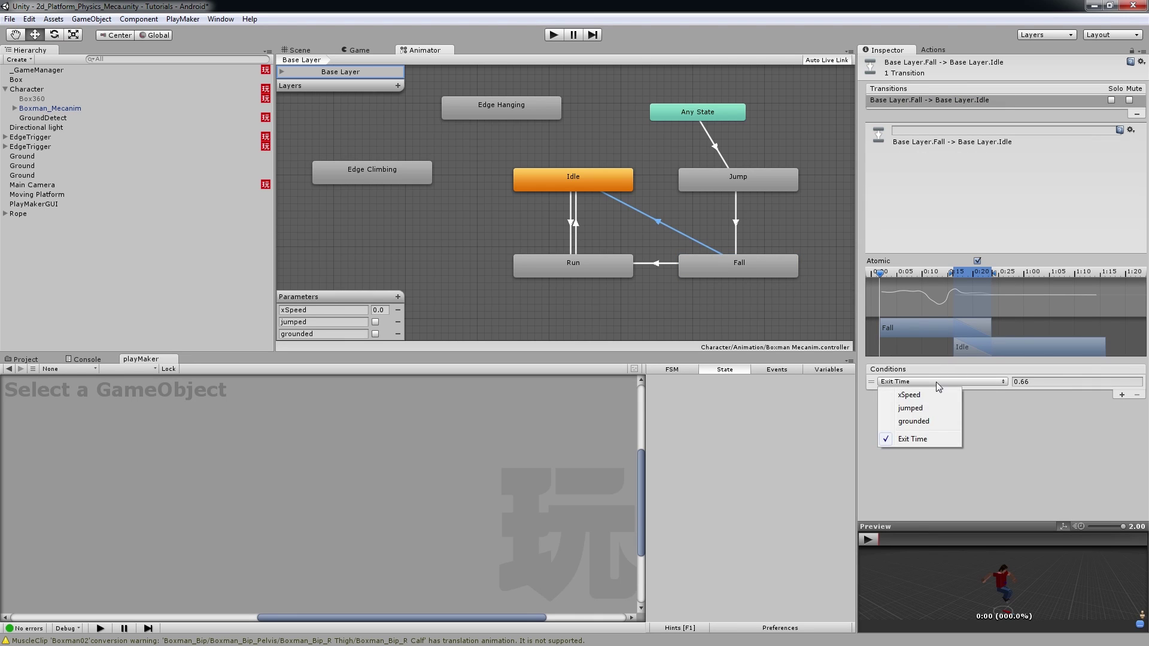
{"action": "left_click", "coordinate": [925, 422]}
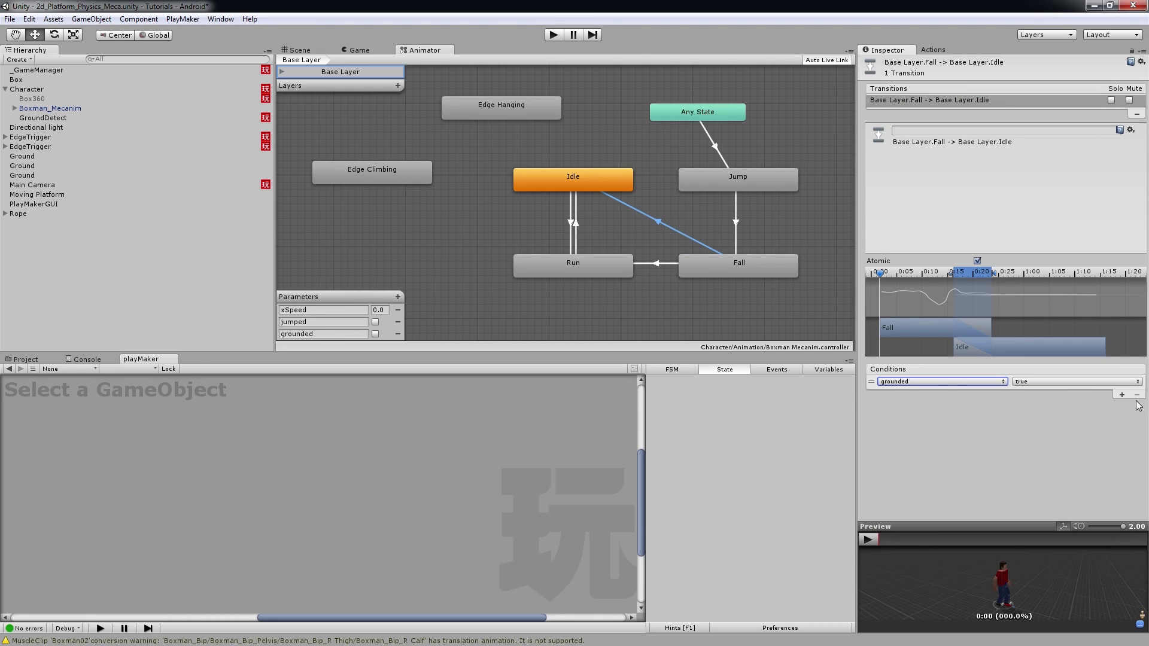
{"action": "left_click", "coordinate": [1122, 395]}
{"action": "left_click", "coordinate": [984, 389]}
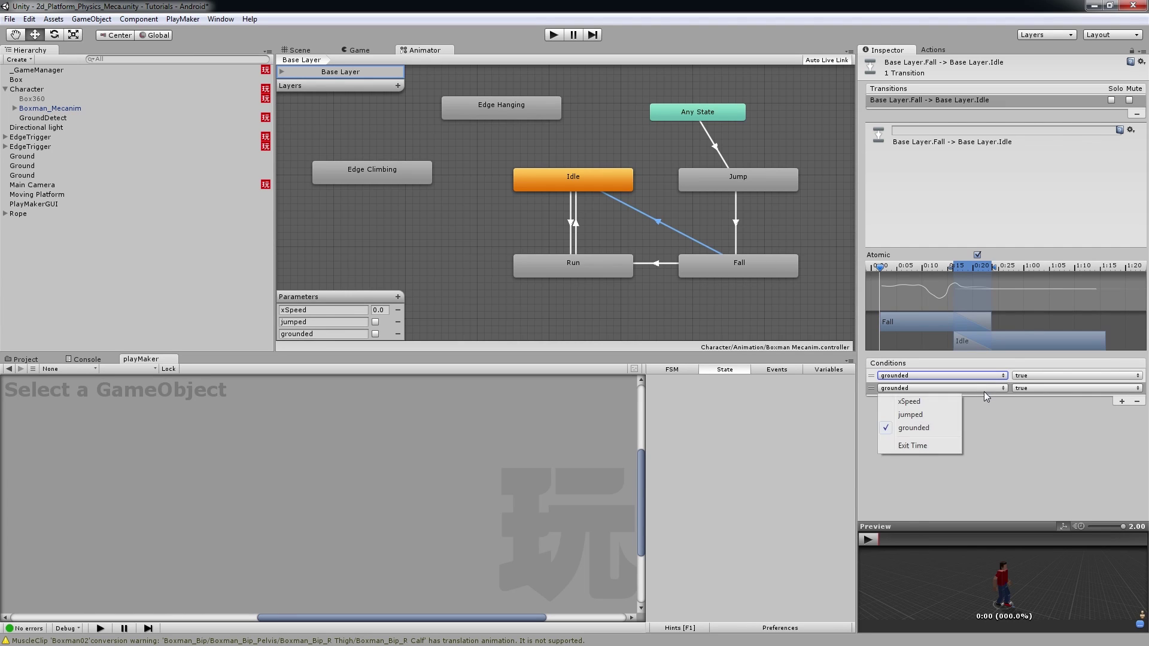
{"action": "left_click", "coordinate": [938, 399]}
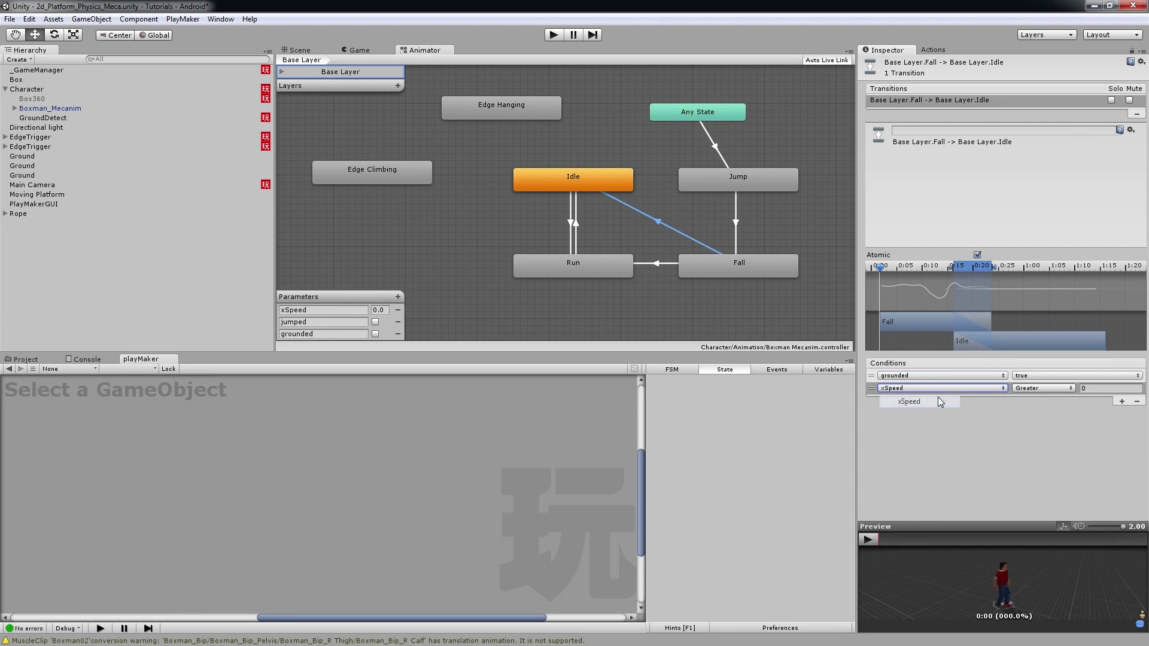
{"action": "left_click", "coordinate": [1044, 388]}
{"action": "left_click", "coordinate": [1044, 412]}
{"action": "left_click", "coordinate": [1101, 388]}
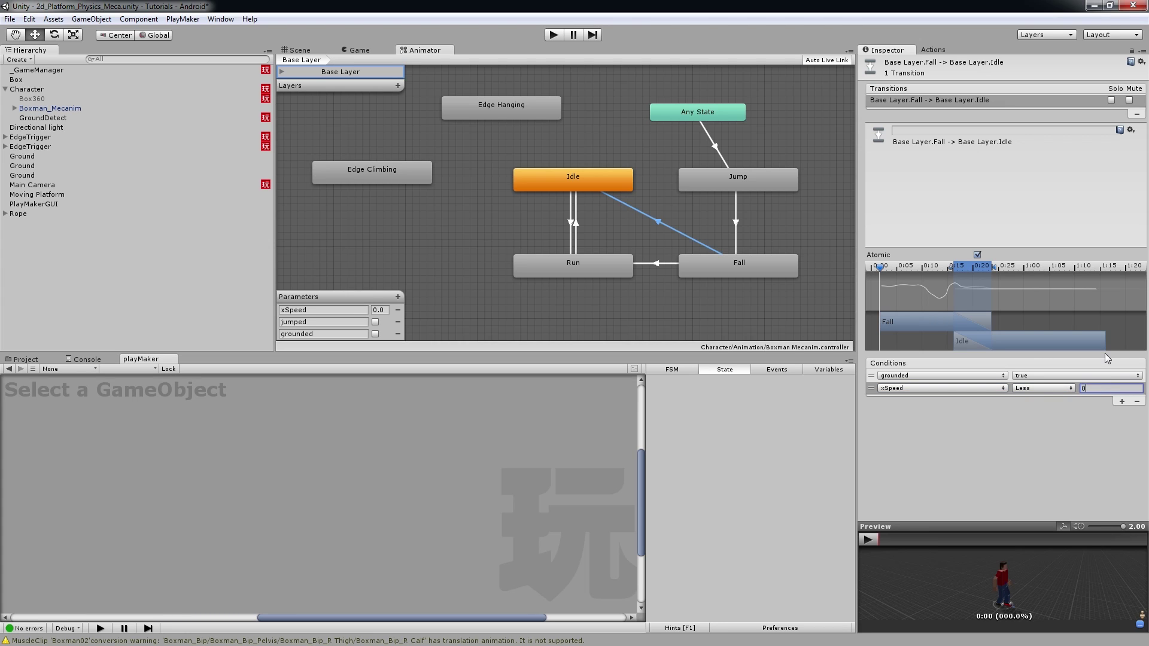
Step: Set the Fall to Run transition's conditions to grounded true and xSpeed Greater than 0.1
{"action": "left_click", "coordinate": [663, 262]}
{"action": "left_click", "coordinate": [938, 381]}
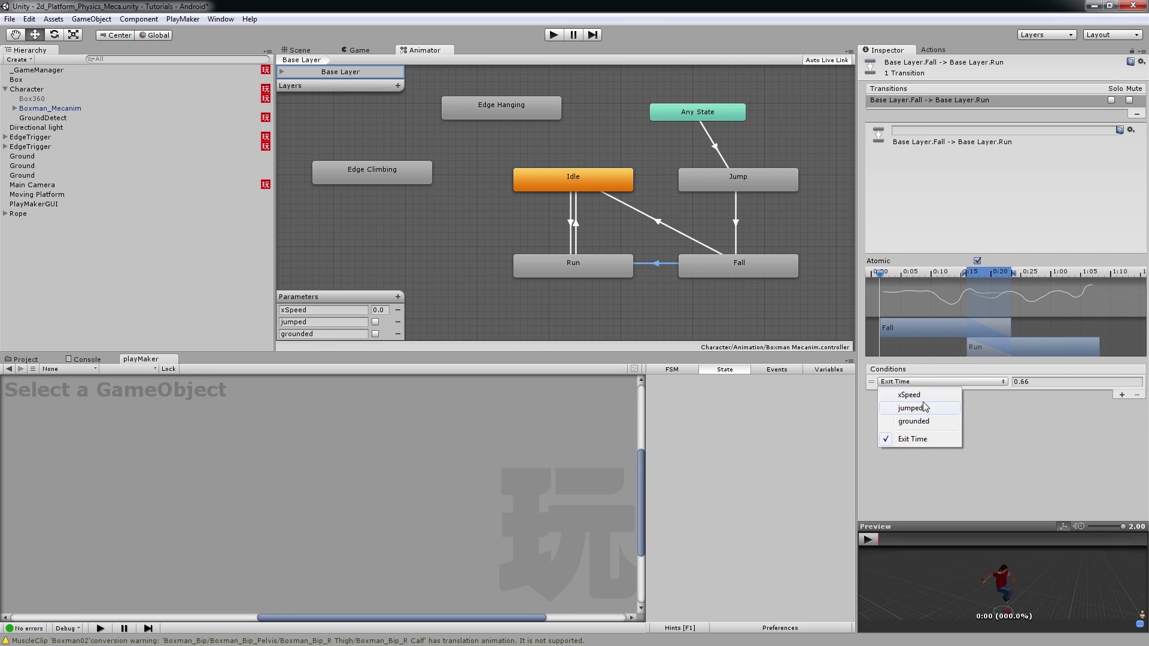
{"action": "left_click", "coordinate": [914, 421]}
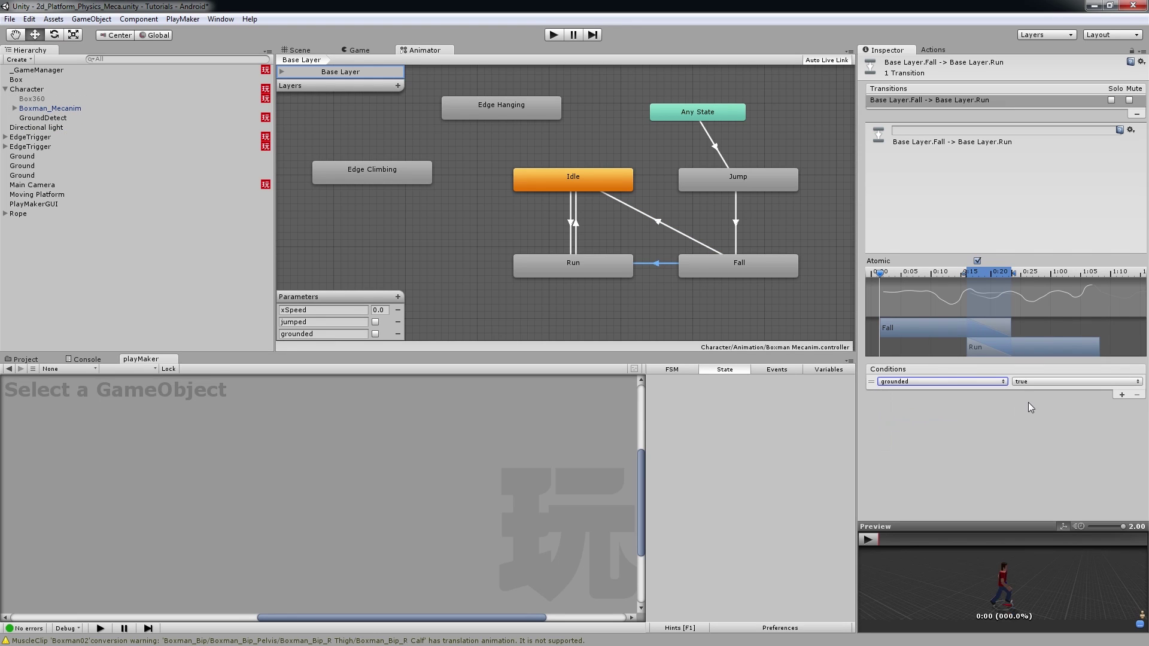
{"action": "left_click", "coordinate": [1121, 396]}
{"action": "left_click", "coordinate": [963, 389]}
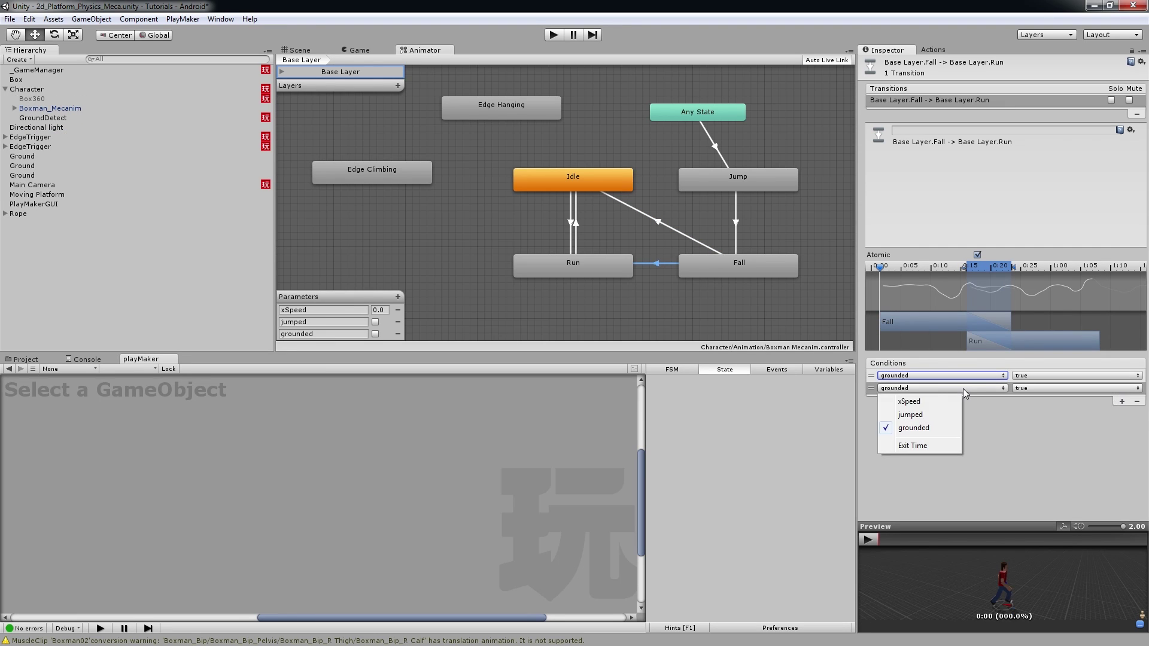
{"action": "left_click", "coordinate": [915, 401]}
{"action": "left_click", "coordinate": [1093, 388]}
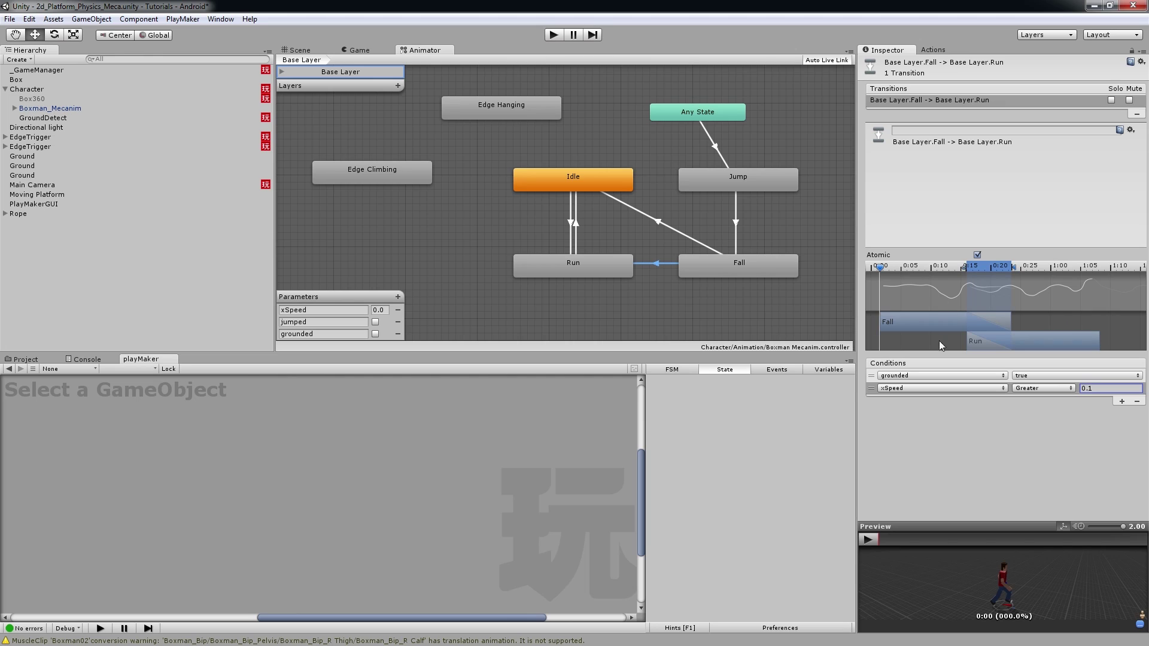
Step: Review the conditions on the transitions leading from Fall to Idle and from Fall to Run
{"action": "left_click", "coordinate": [743, 268]}
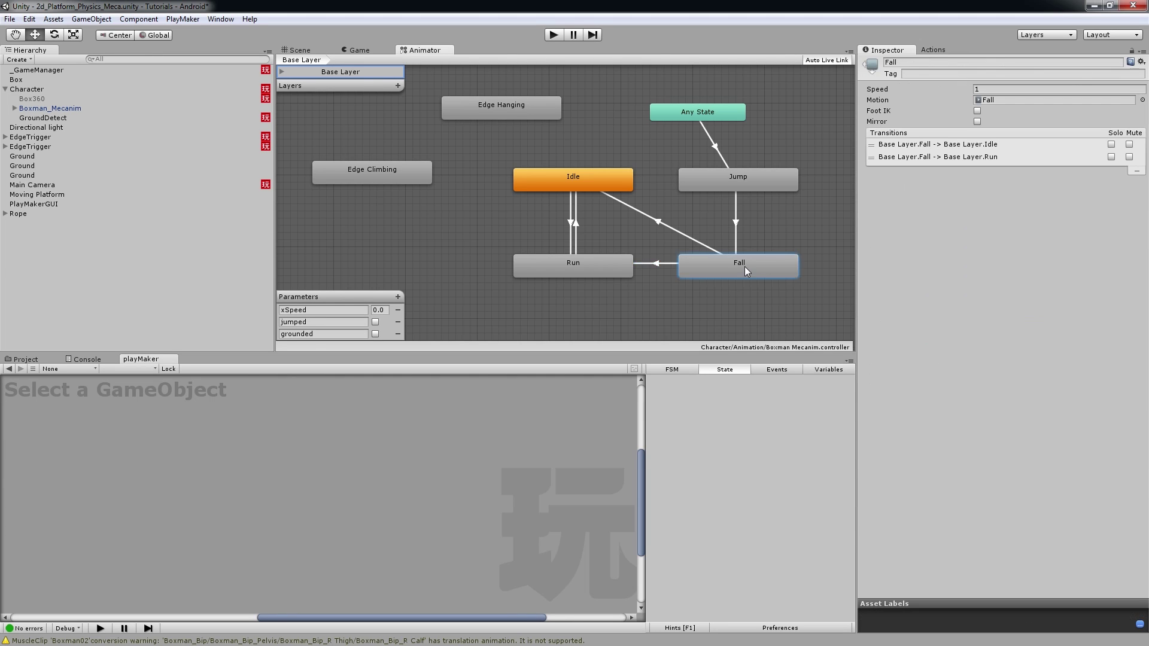
{"action": "left_click", "coordinate": [690, 239]}
{"action": "left_click", "coordinate": [736, 240]}
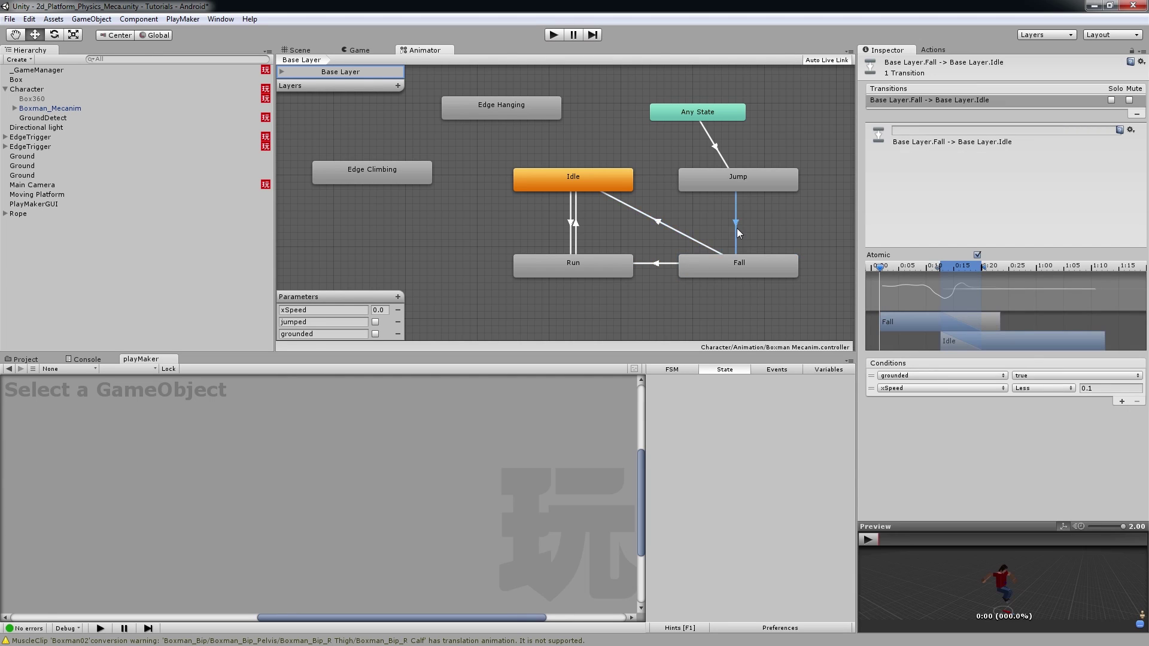
{"action": "left_click", "coordinate": [730, 261]}
{"action": "left_click", "coordinate": [656, 263]}
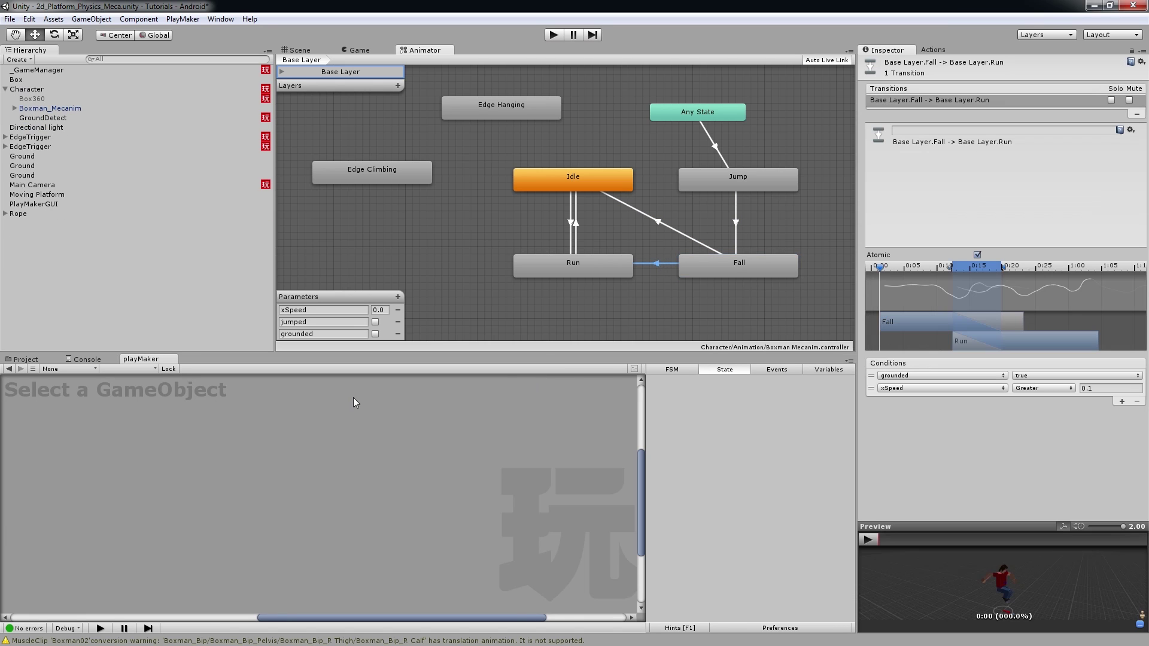
Step: Add a state named Landed beside the Jumping state in the Character's Mecanim Animation FSM
{"action": "left_click", "coordinate": [28, 90]}
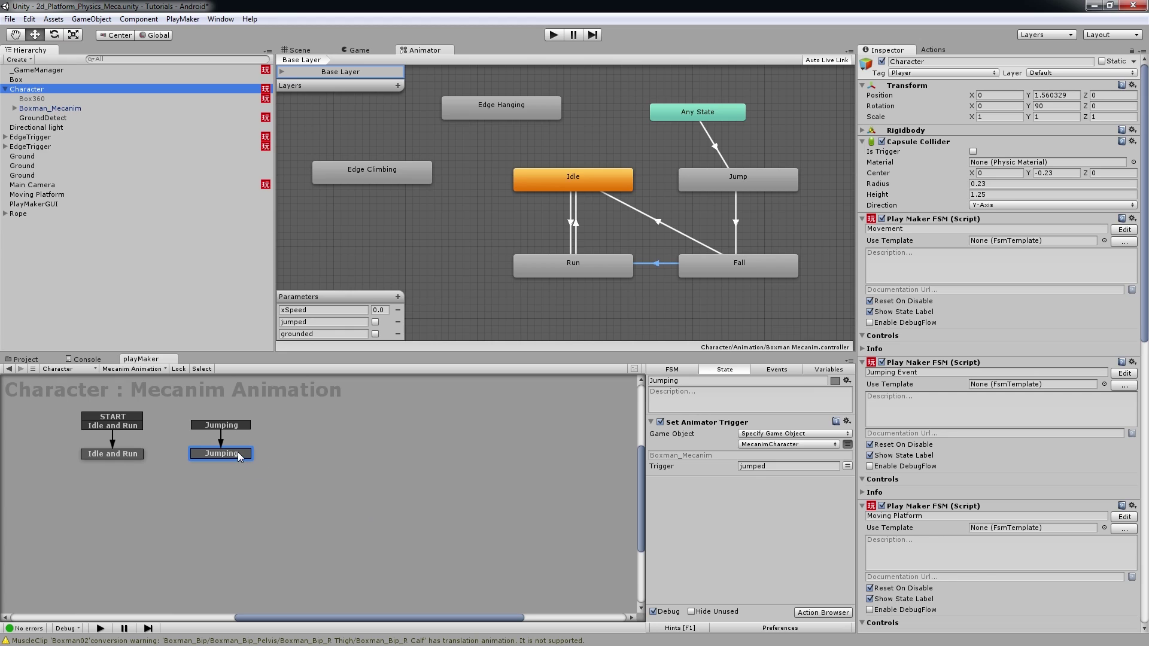
{"action": "left_click", "coordinate": [263, 464]}
{"action": "right_click", "coordinate": [335, 469]}
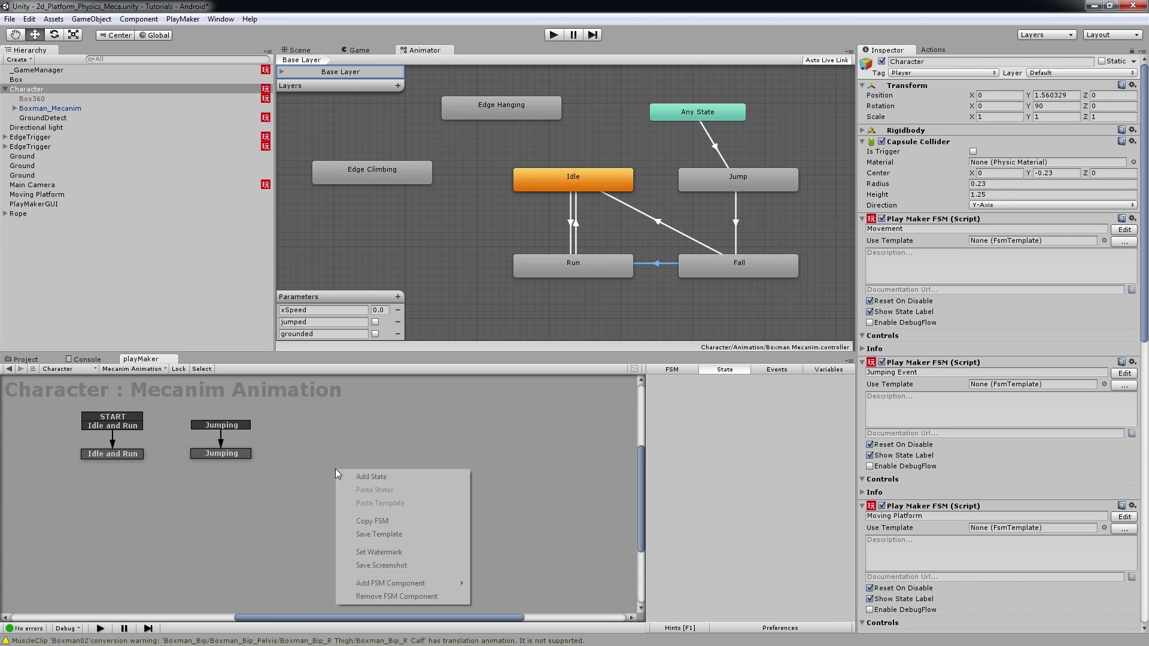
{"action": "left_click", "coordinate": [371, 476]}
{"action": "mouse_move", "coordinate": [320, 465]}
{"action": "left_mouse_down"}
{"action": "mouse_move", "coordinate": [350, 474]}
{"action": "mouse_move", "coordinate": [304, 464]}
{"action": "mouse_move", "coordinate": [304, 454]}
{"action": "left_mouse_up"}
{"action": "type", "text": "Landed"}
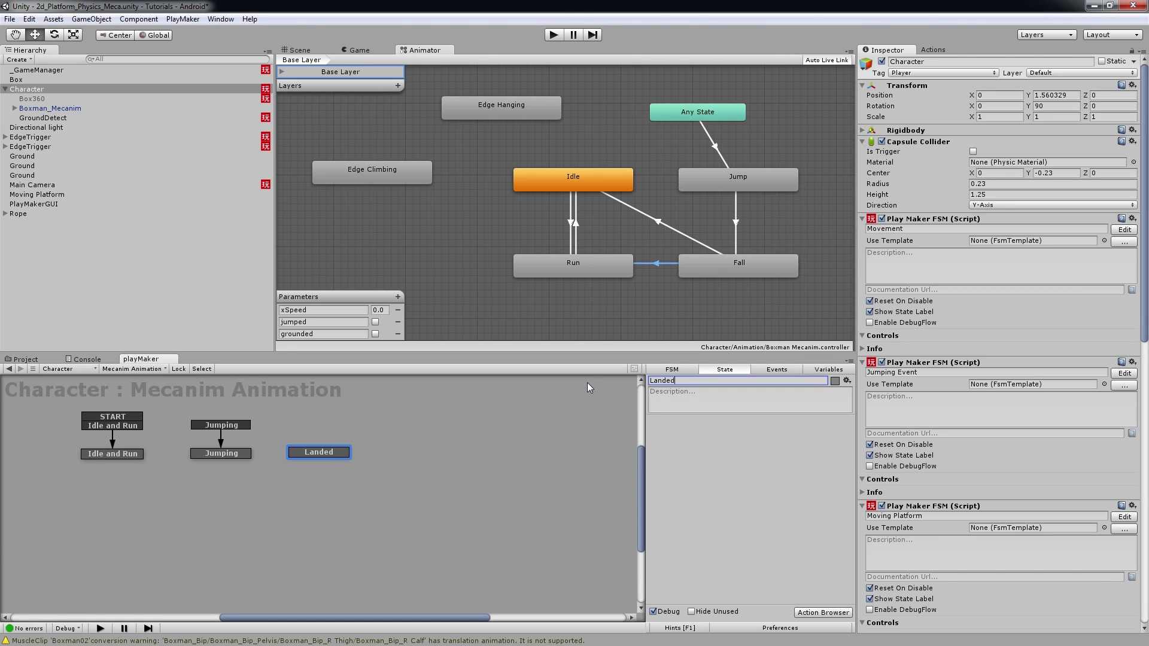
Step: Give the Landed state a Landing global transition and check the FSM's event list
{"action": "right_click", "coordinate": [315, 451]}
{"action": "mouse_move", "coordinate": [348, 473]}
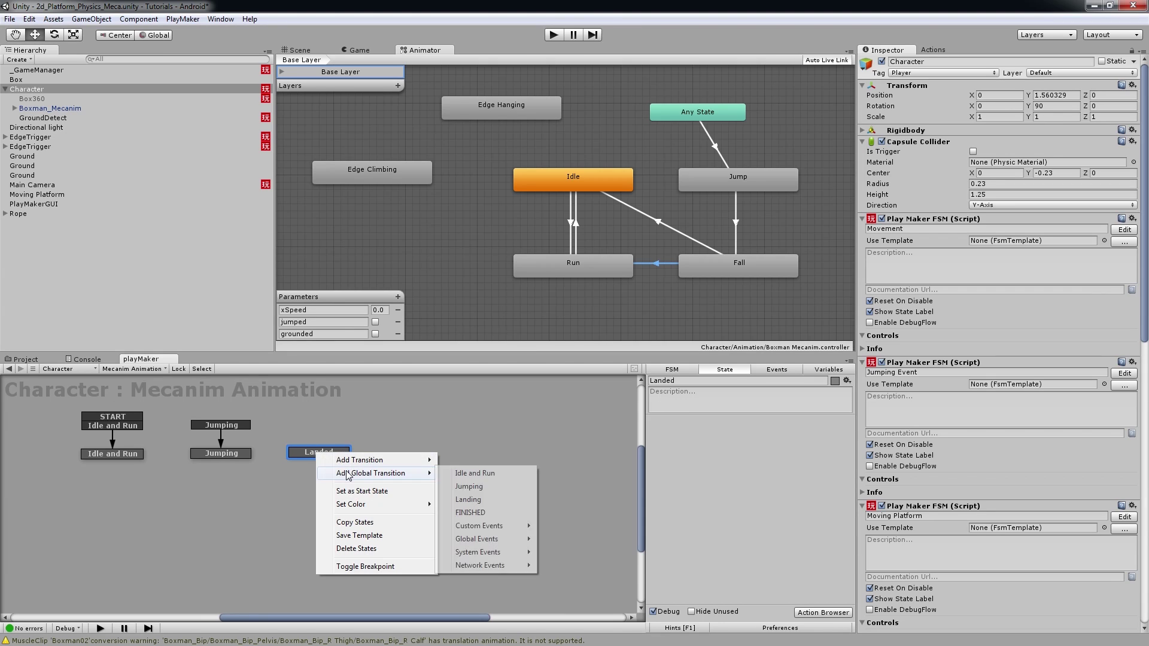
{"action": "left_click", "coordinate": [484, 500]}
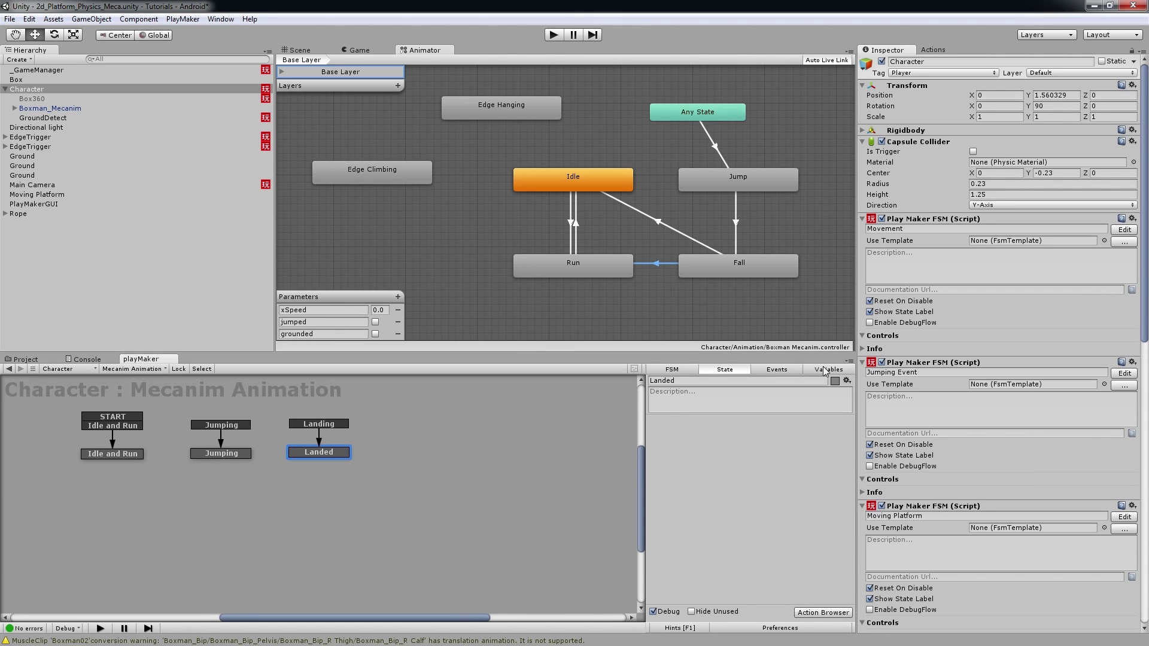
{"action": "left_click", "coordinate": [781, 372]}
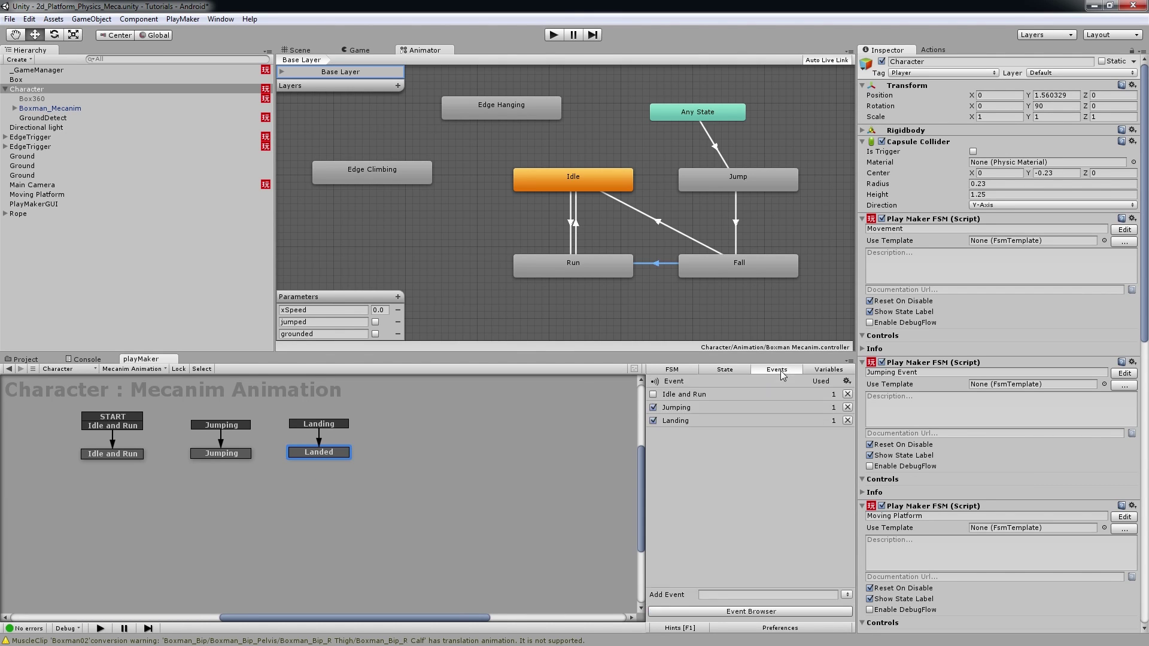
{"action": "left_click", "coordinate": [724, 370]}
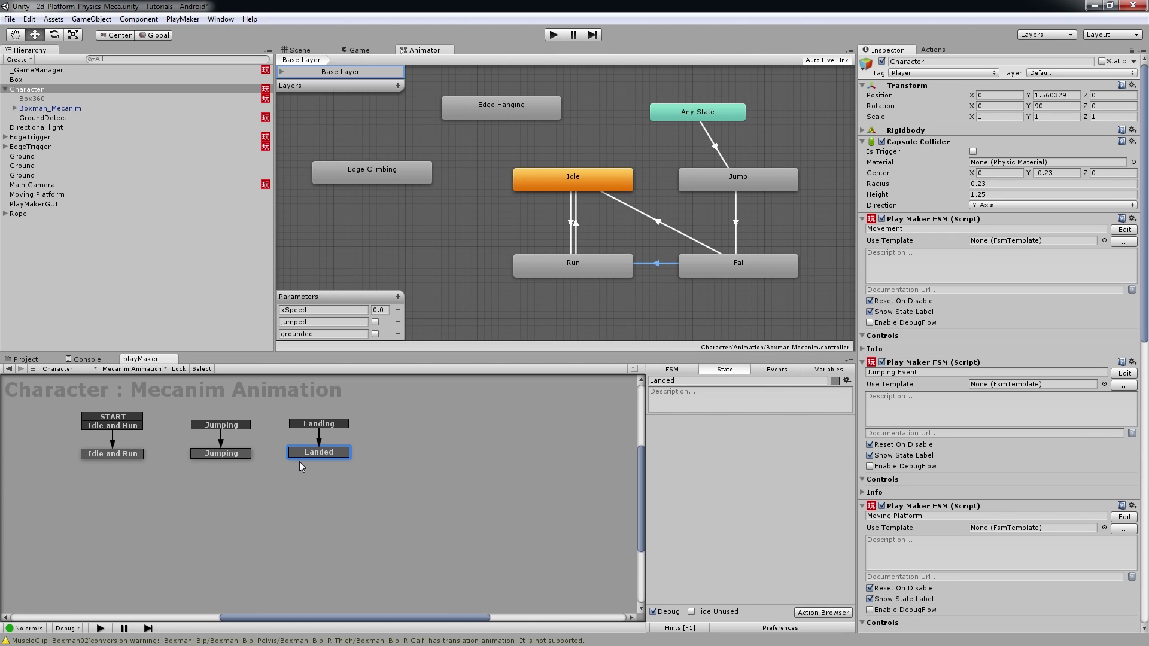
Step: Add a Set Animator Bool action to the Landed state, with the MecanimCharacter variable as its specified game object
{"action": "left_click", "coordinate": [807, 613]}
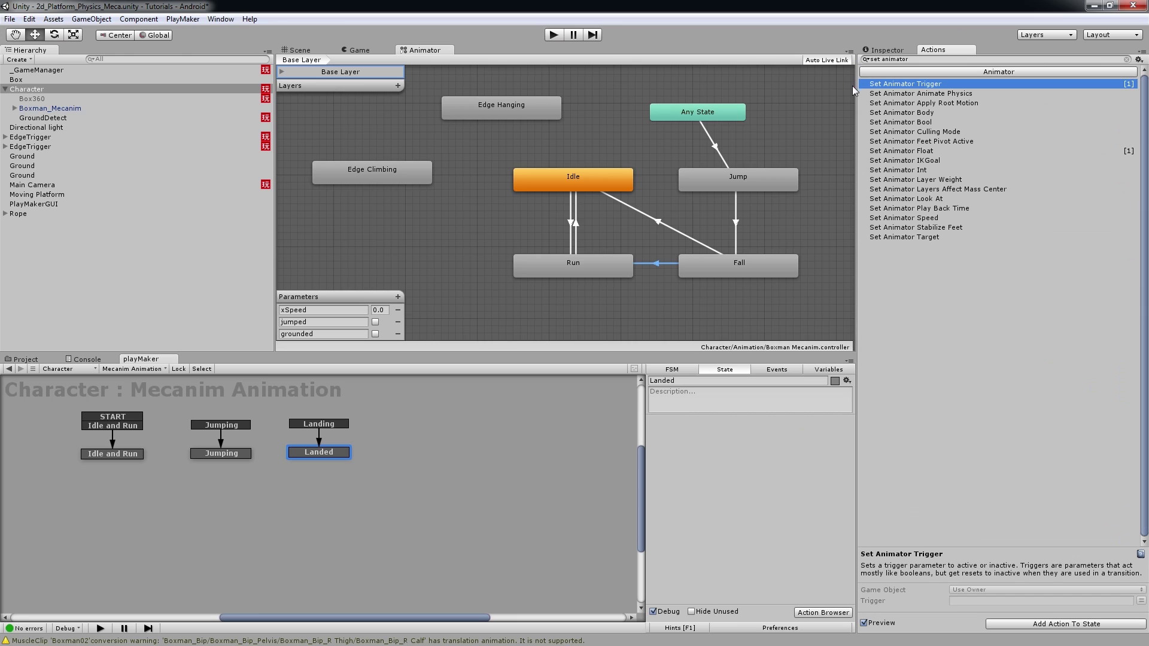
{"action": "double_click", "coordinate": [909, 122]}
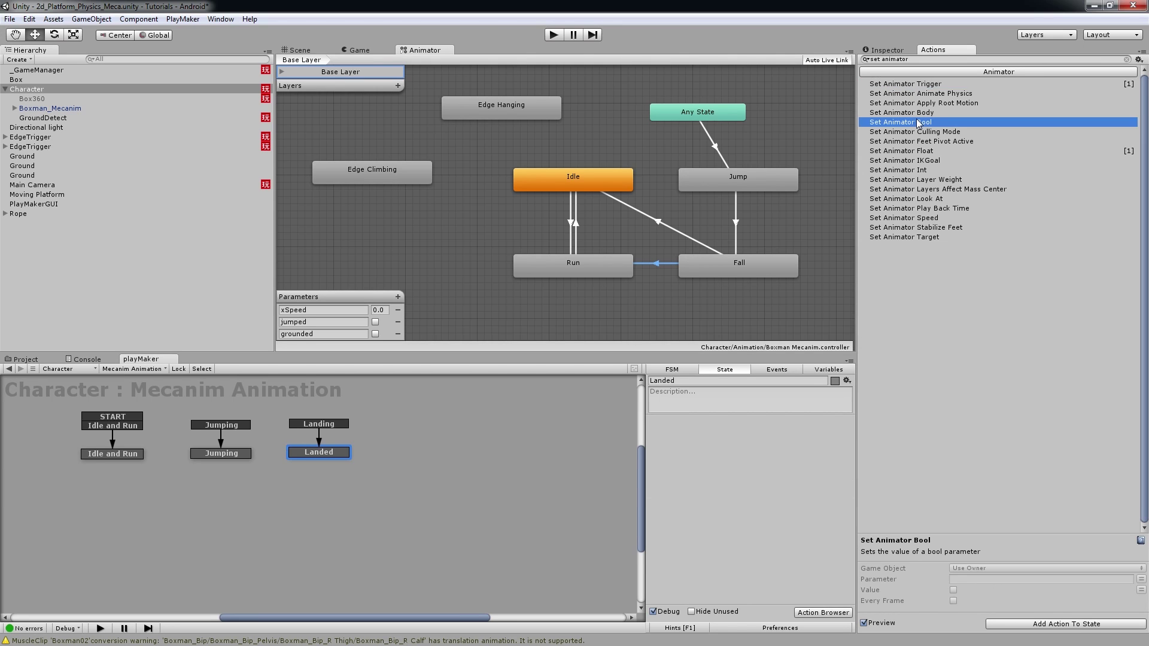
{"action": "left_click", "coordinate": [758, 434]}
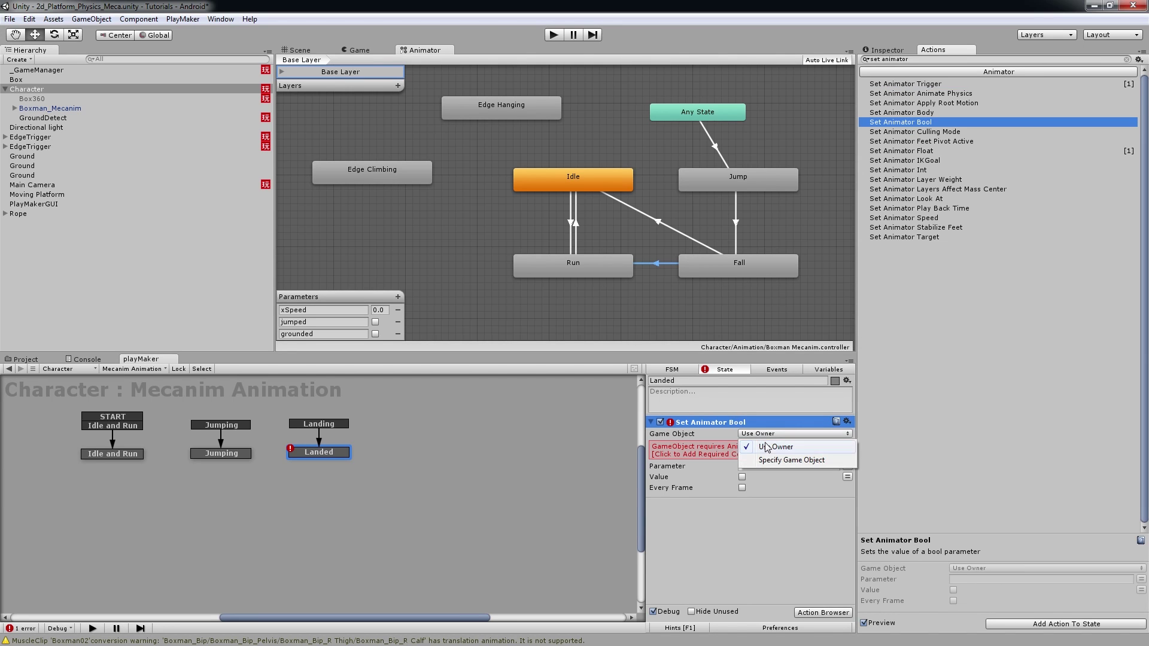
{"action": "left_click", "coordinate": [771, 458]}
{"action": "left_click", "coordinate": [847, 444]}
{"action": "left_click", "coordinate": [789, 444]}
Step: Make the Landed state's Set Animator Bool action set the grounded parameter to true
{"action": "left_click", "coordinate": [743, 476]}
{"action": "left_click", "coordinate": [752, 466]}
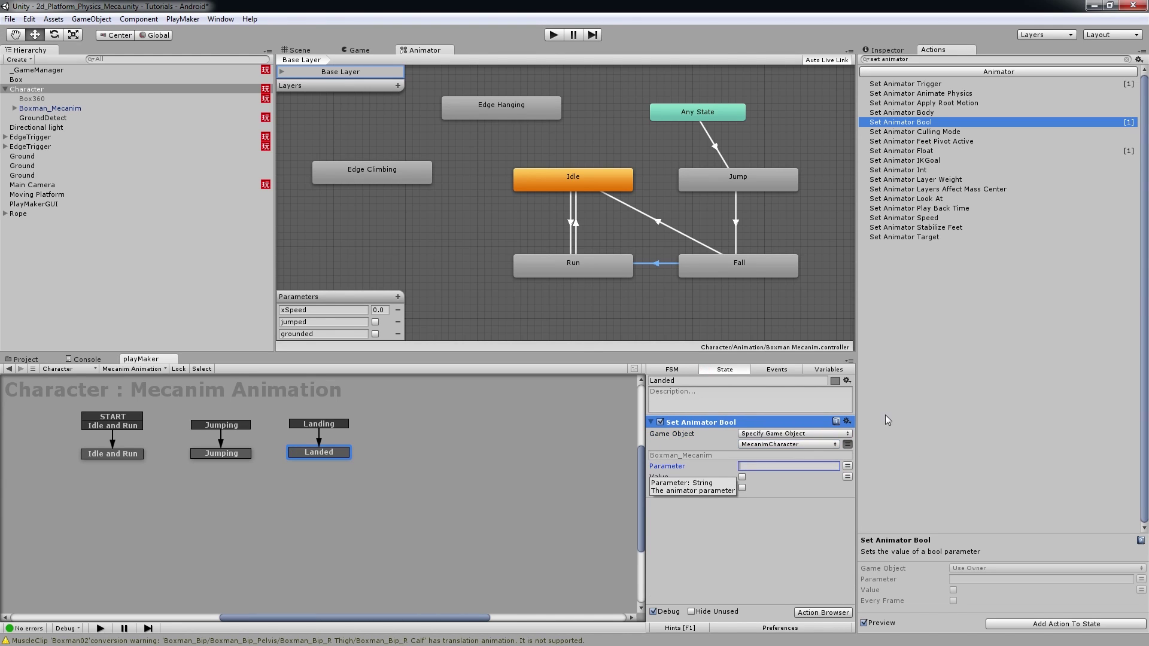
{"action": "type", "text": "grounded"}
{"action": "left_click", "coordinate": [741, 477]}
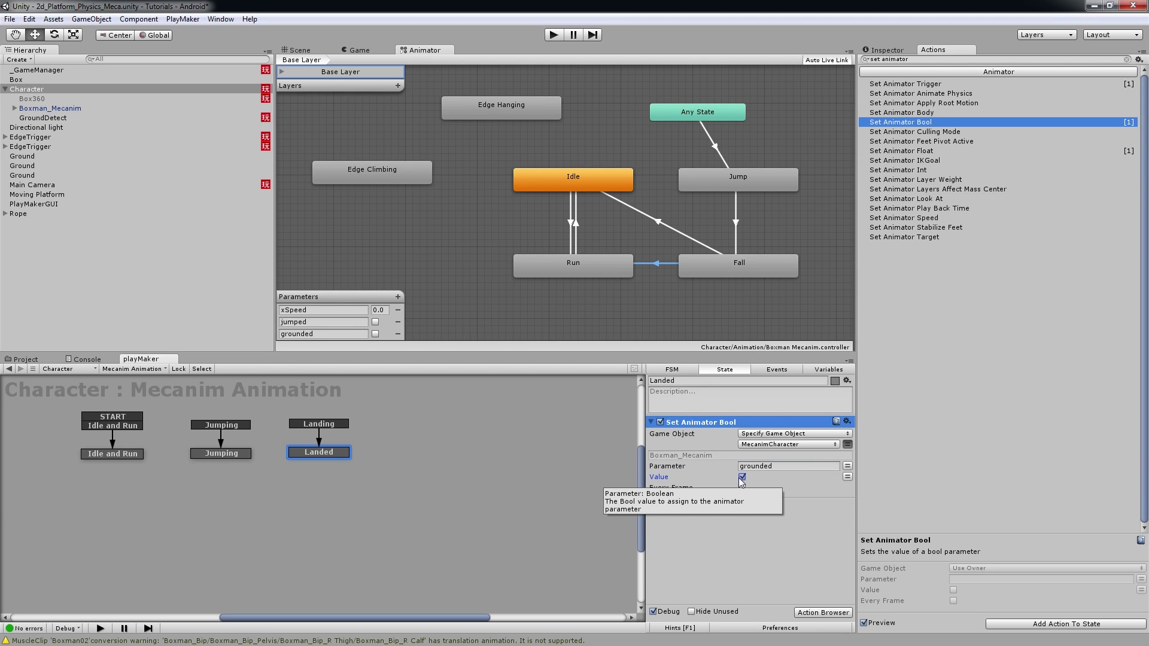
Step: Copy the Set Animator Bool action into the Jumping state, set its grounded value to false and collapse both actions there
{"action": "right_click", "coordinate": [692, 423]}
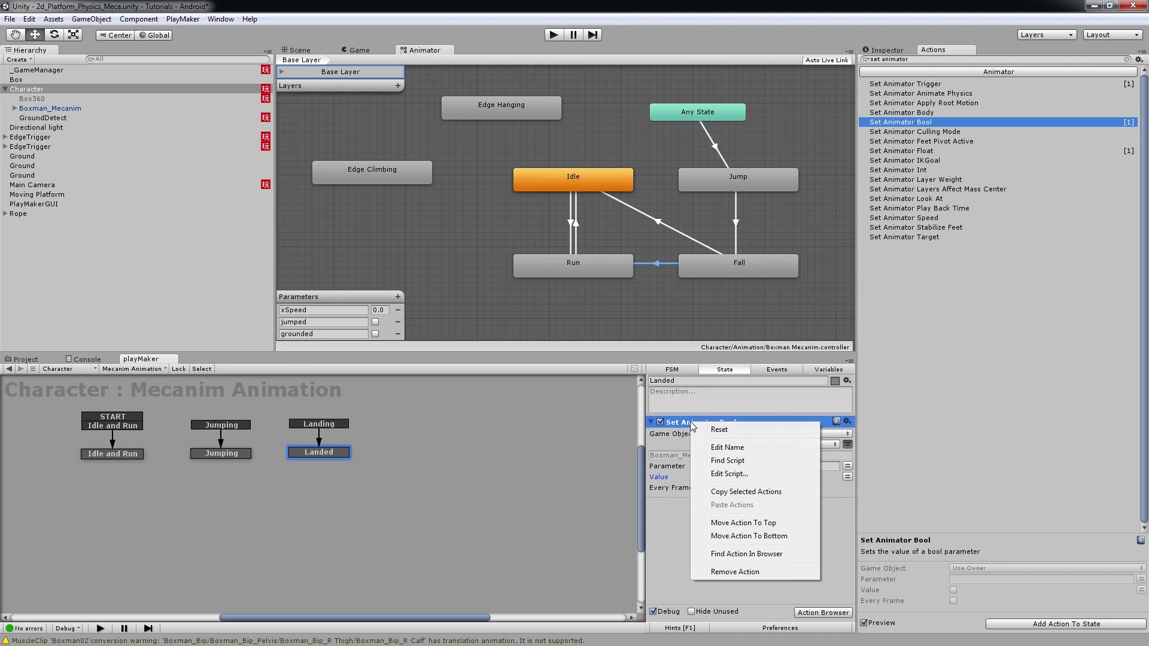
{"action": "left_click", "coordinate": [733, 492]}
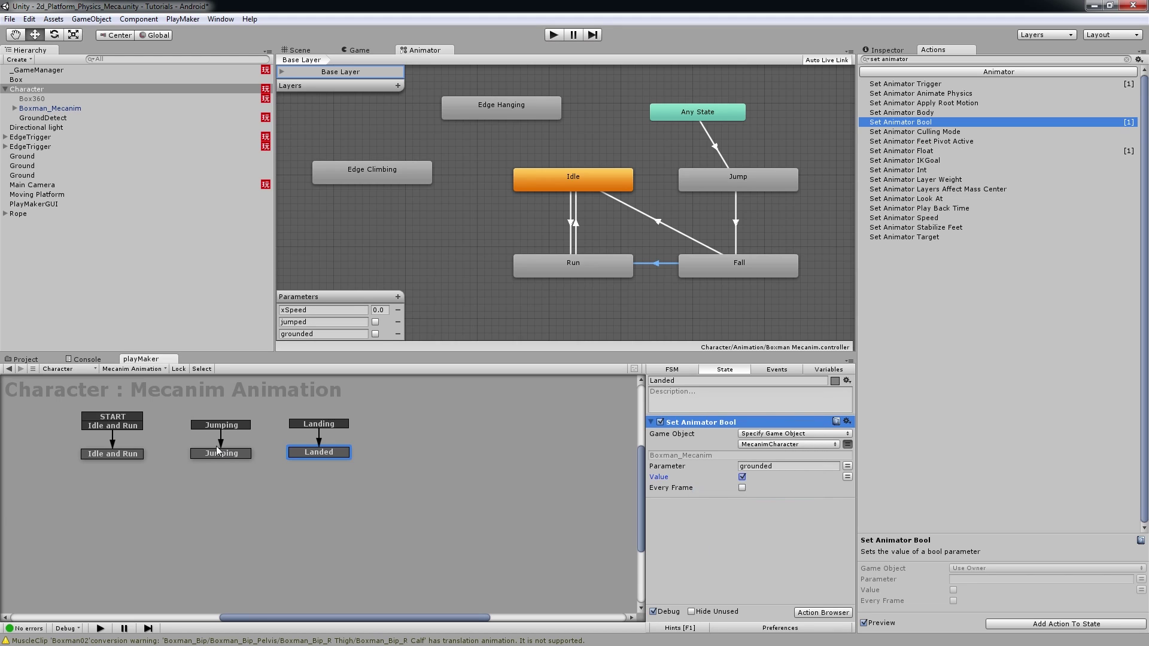
{"action": "left_click", "coordinate": [217, 449]}
{"action": "right_click", "coordinate": [698, 505]}
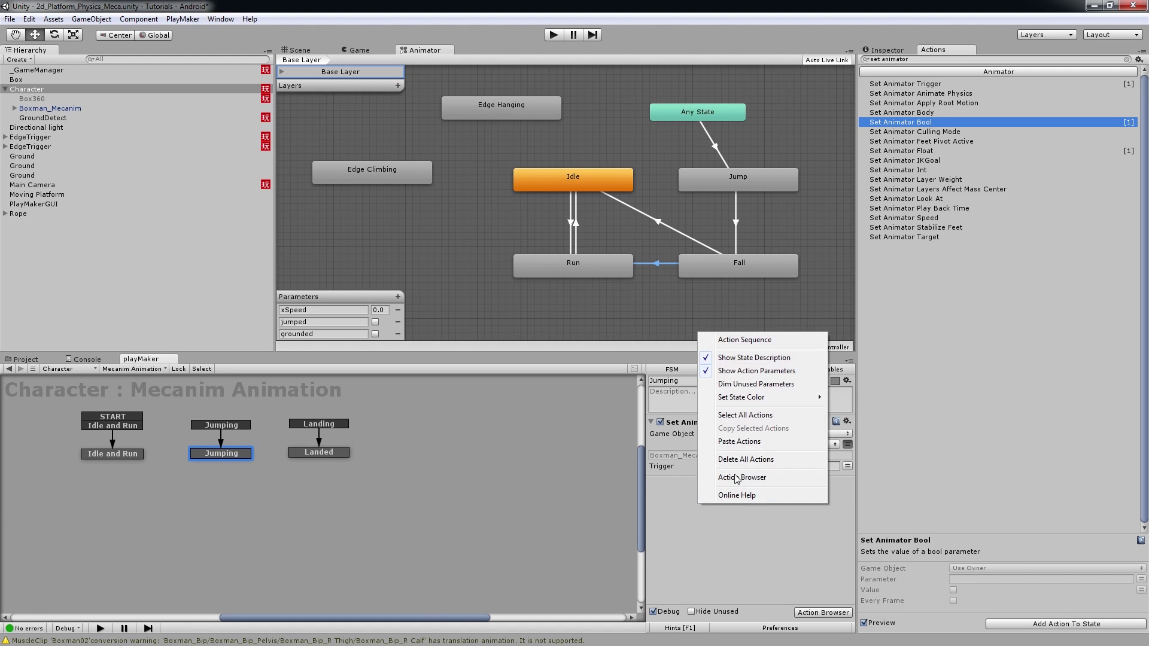
{"action": "left_click", "coordinate": [740, 441]}
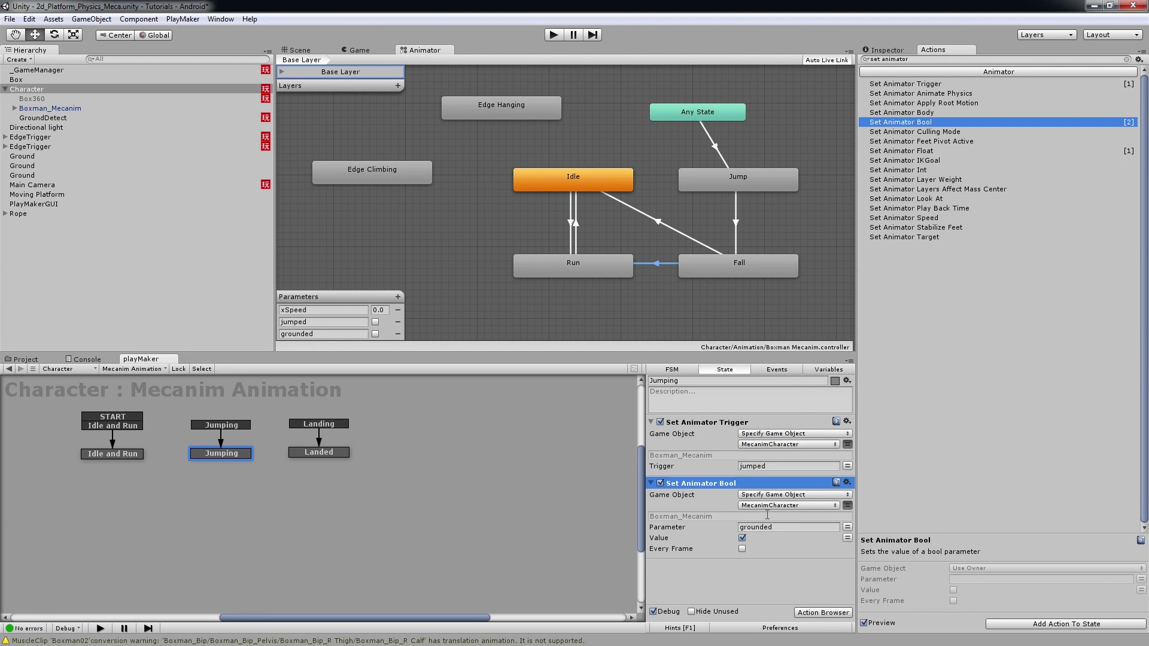
{"action": "left_click", "coordinate": [742, 537]}
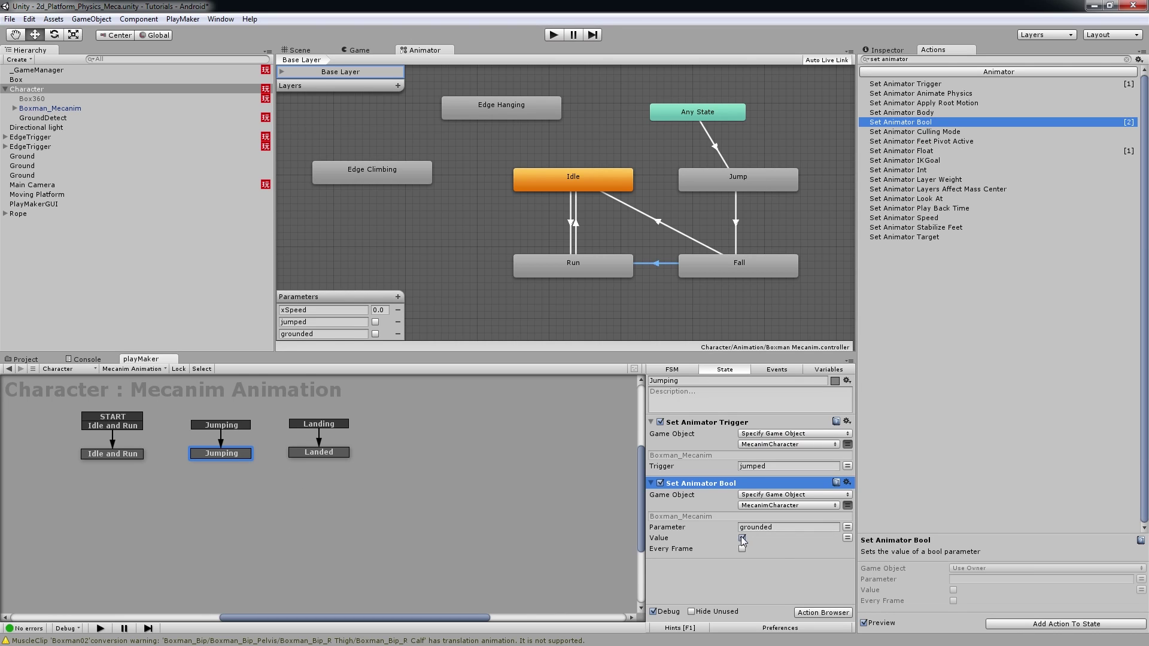
{"action": "left_click", "coordinate": [651, 483]}
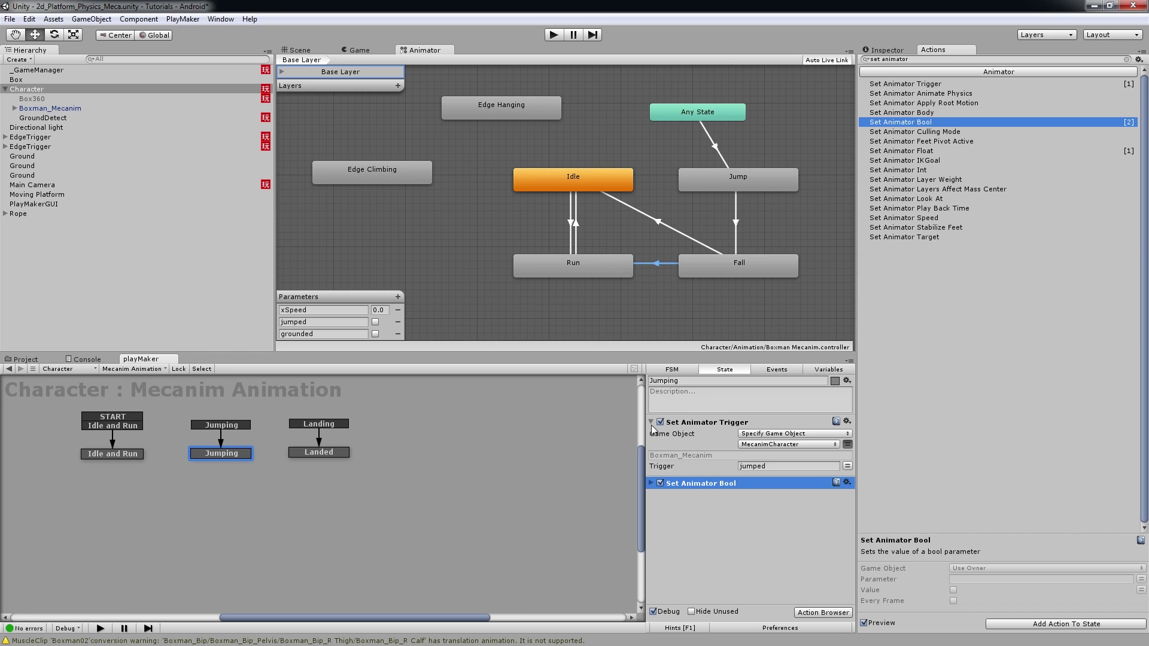
{"action": "left_click", "coordinate": [652, 423]}
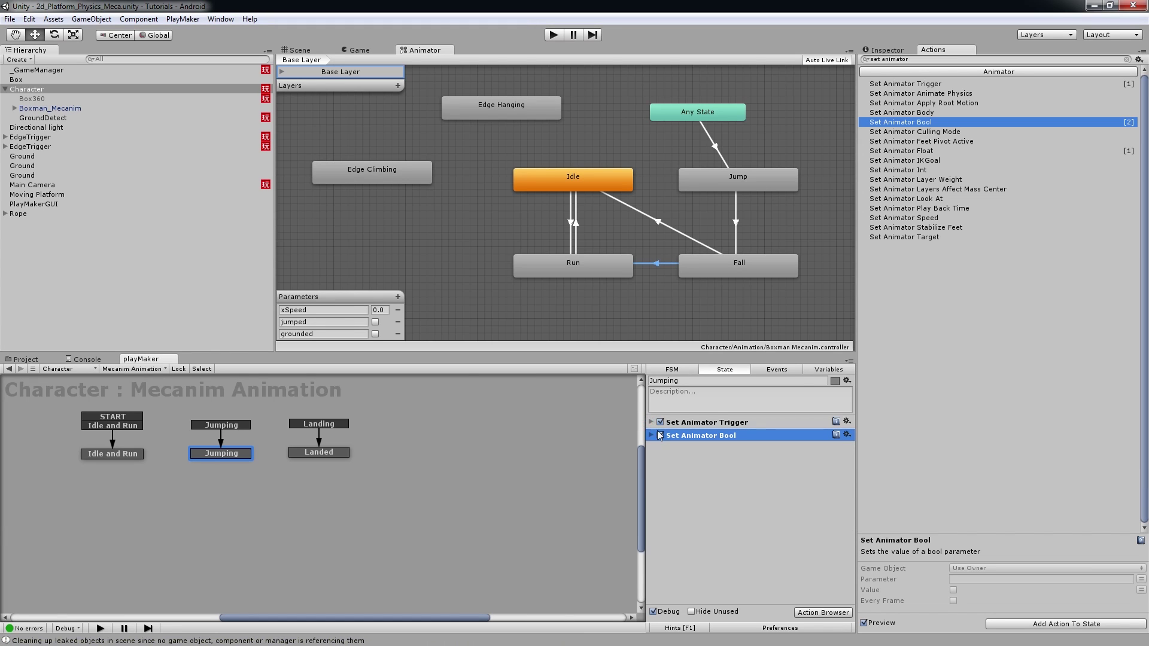
Step: Switch to the Character's Jumping Event FSM and add a Send Event action to its Anticipation state
{"action": "left_click", "coordinate": [156, 368]}
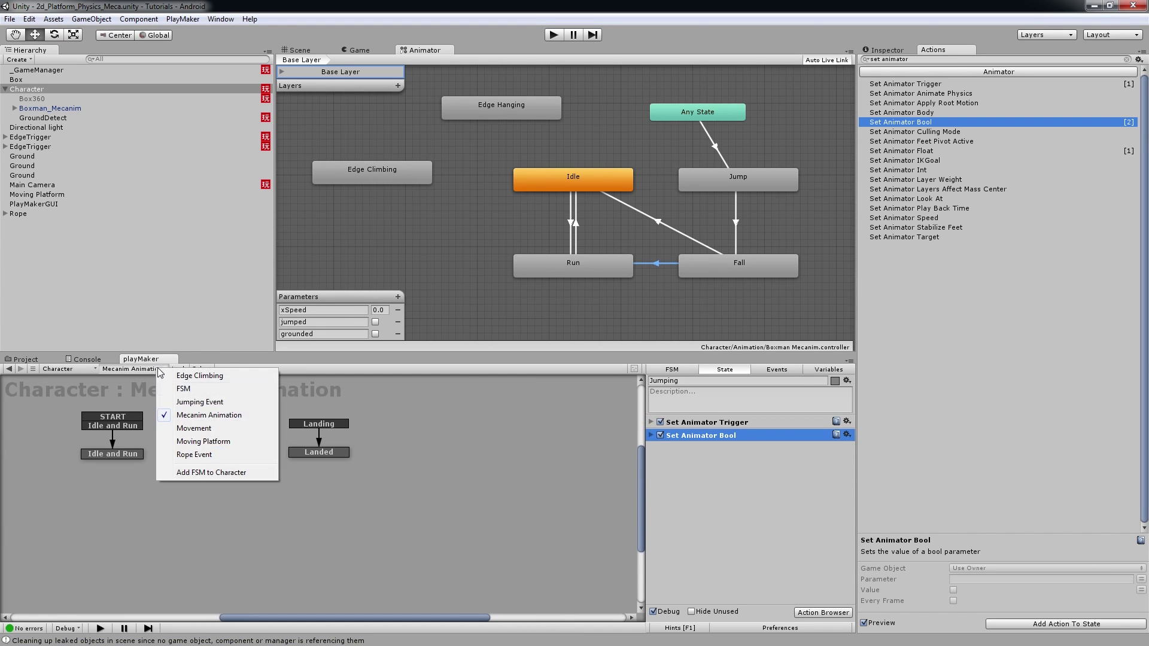
{"action": "left_click", "coordinate": [187, 403]}
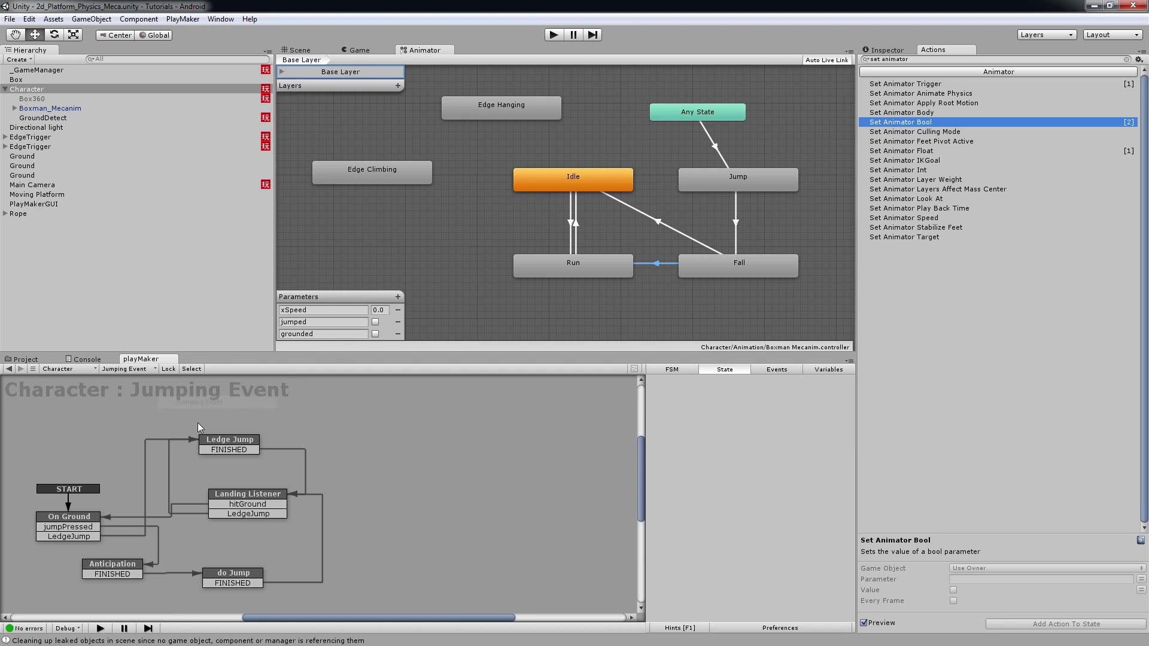
{"action": "middle_click_drag", "start_coordinate": [253, 472], "coordinate": [383, 444]}
{"action": "left_click_drag", "start_coordinate": [257, 537], "coordinate": [270, 545]}
{"action": "left_click", "coordinate": [813, 613]}
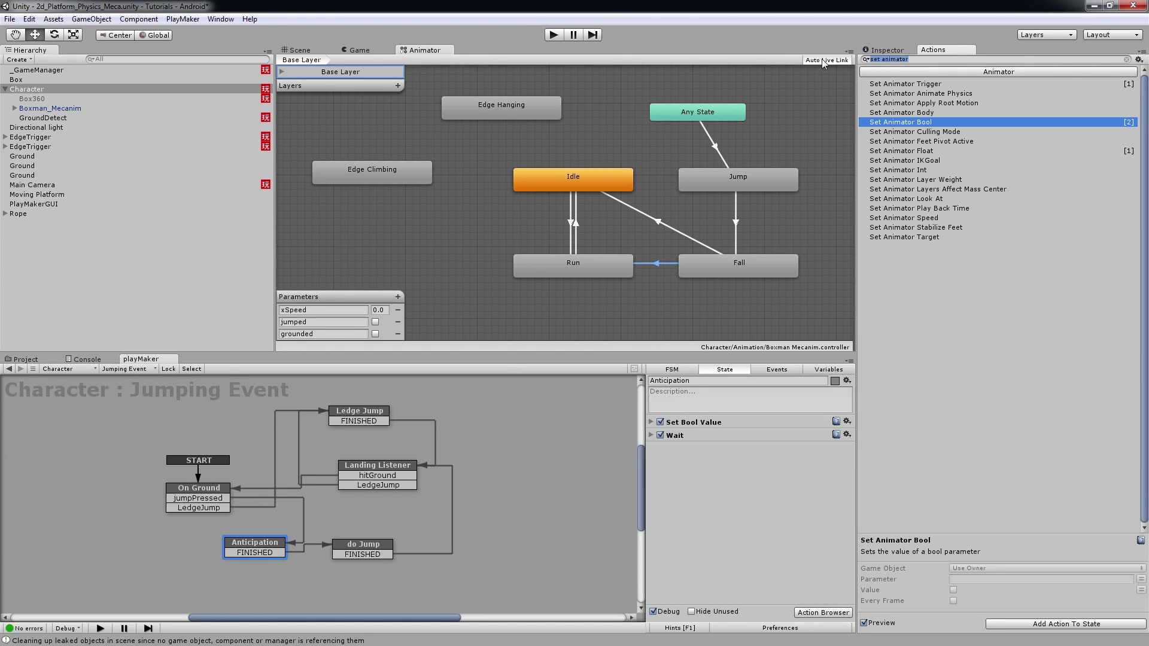
{"action": "type", "text": "send"}
{"action": "double_click", "coordinate": [934, 154]}
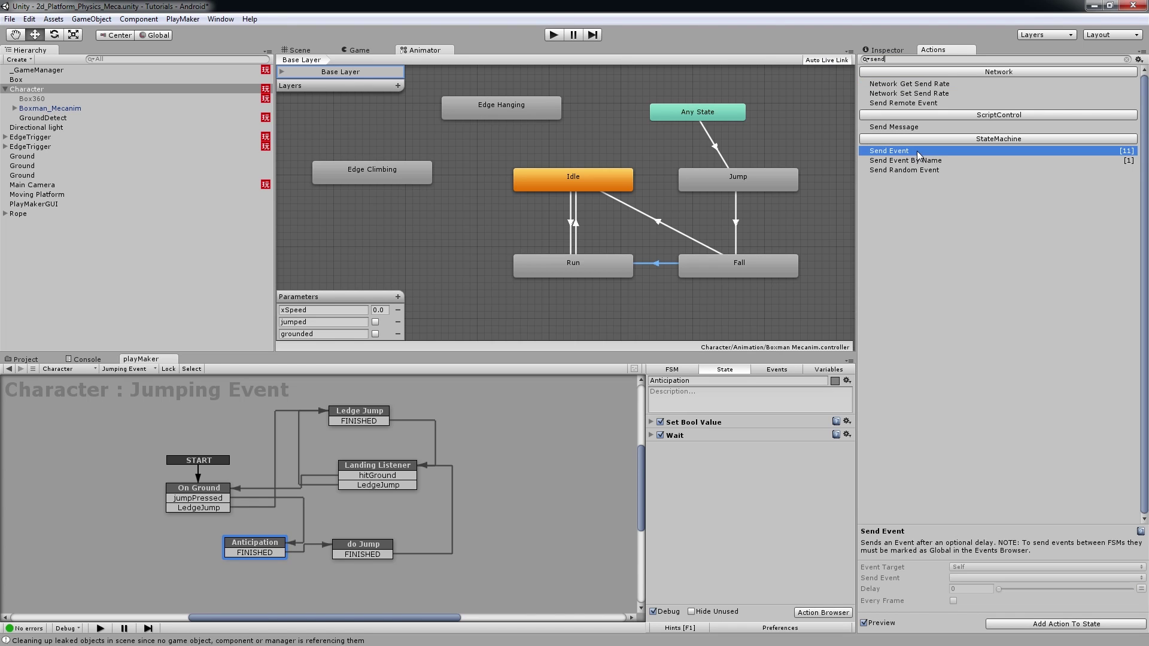
Step: Set the Anticipation state's Send Event to target Game Object FSM Mecanim Animation on the owner and send the Jumping event
{"action": "left_click", "coordinate": [780, 471]}
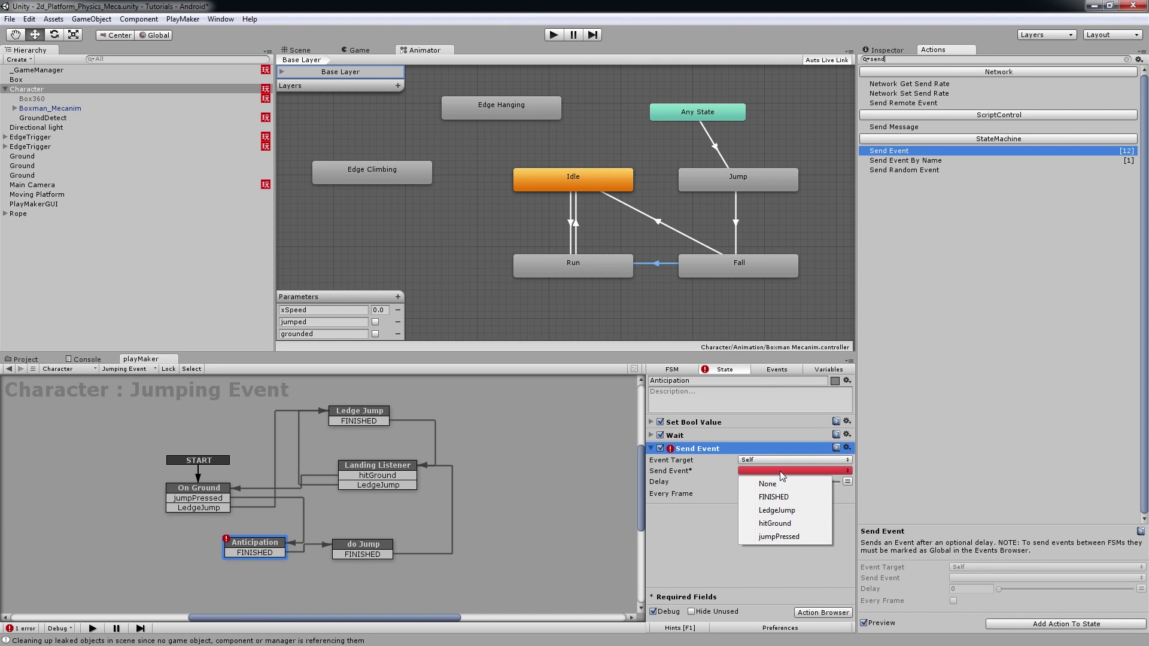
{"action": "left_click", "coordinate": [782, 460]}
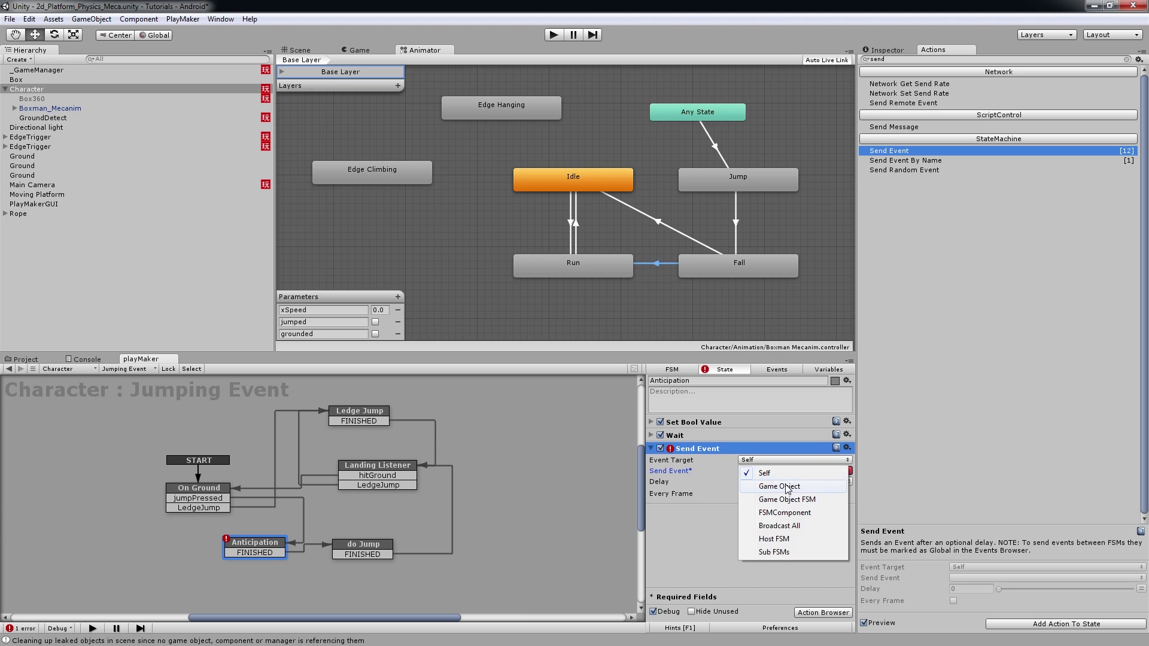
{"action": "left_click", "coordinate": [780, 487]}
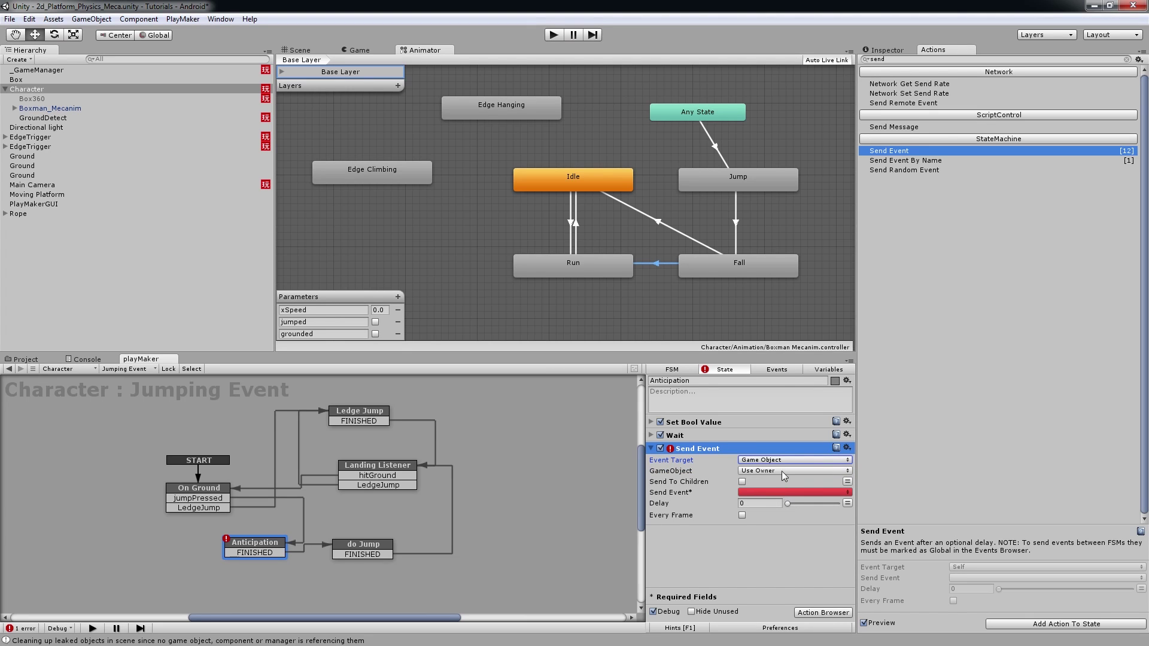
{"action": "left_click", "coordinate": [786, 460]}
{"action": "left_click", "coordinate": [784, 498]}
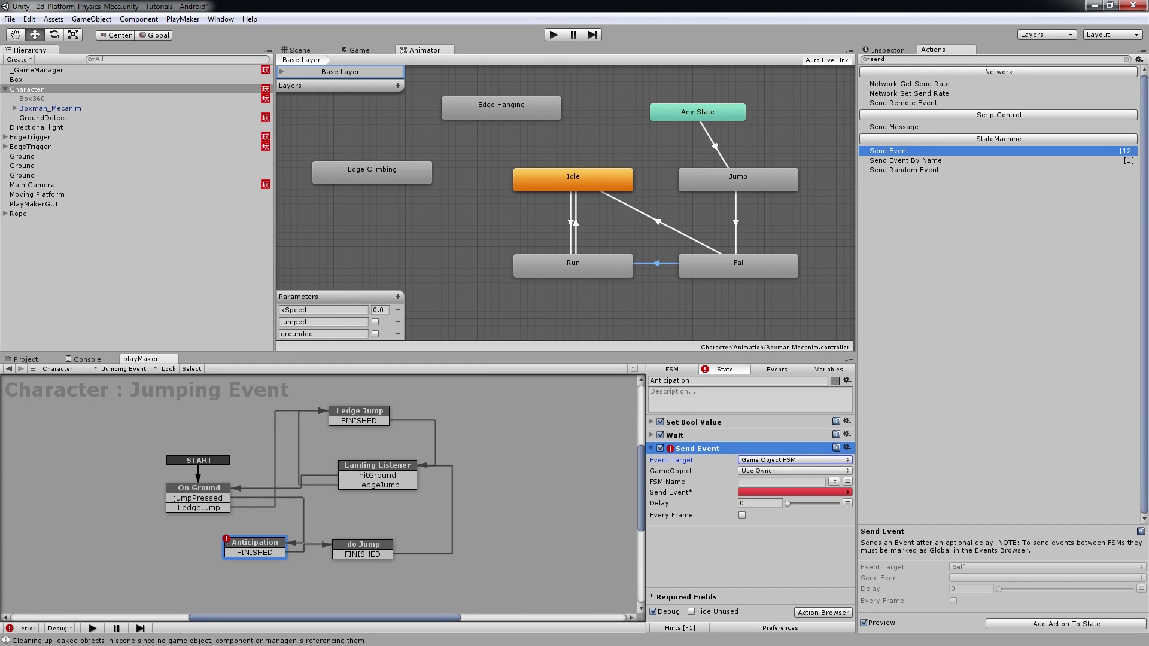
{"action": "left_click", "coordinate": [834, 482]}
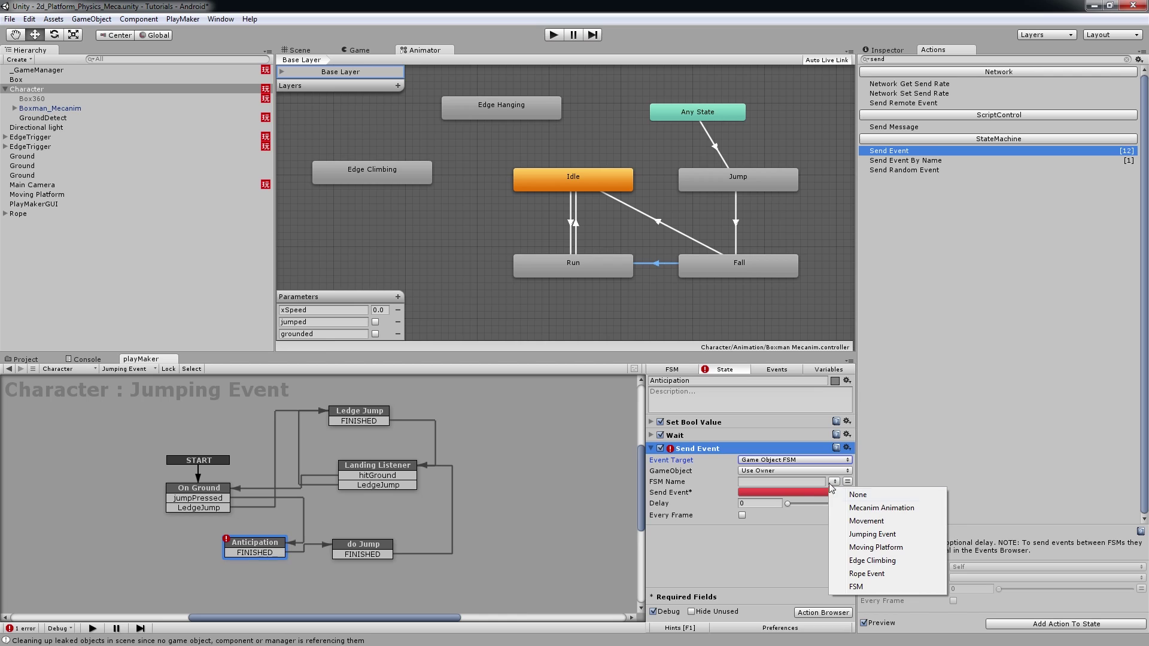
{"action": "left_click", "coordinate": [868, 510]}
{"action": "left_click", "coordinate": [795, 493]}
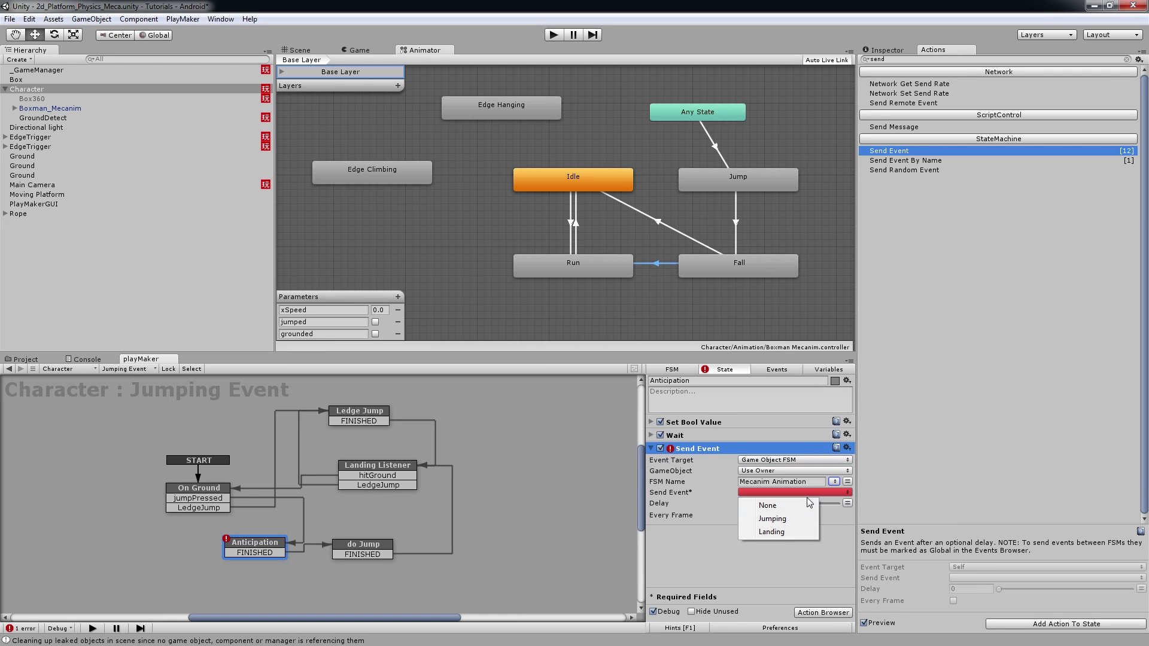
{"action": "left_click", "coordinate": [778, 520]}
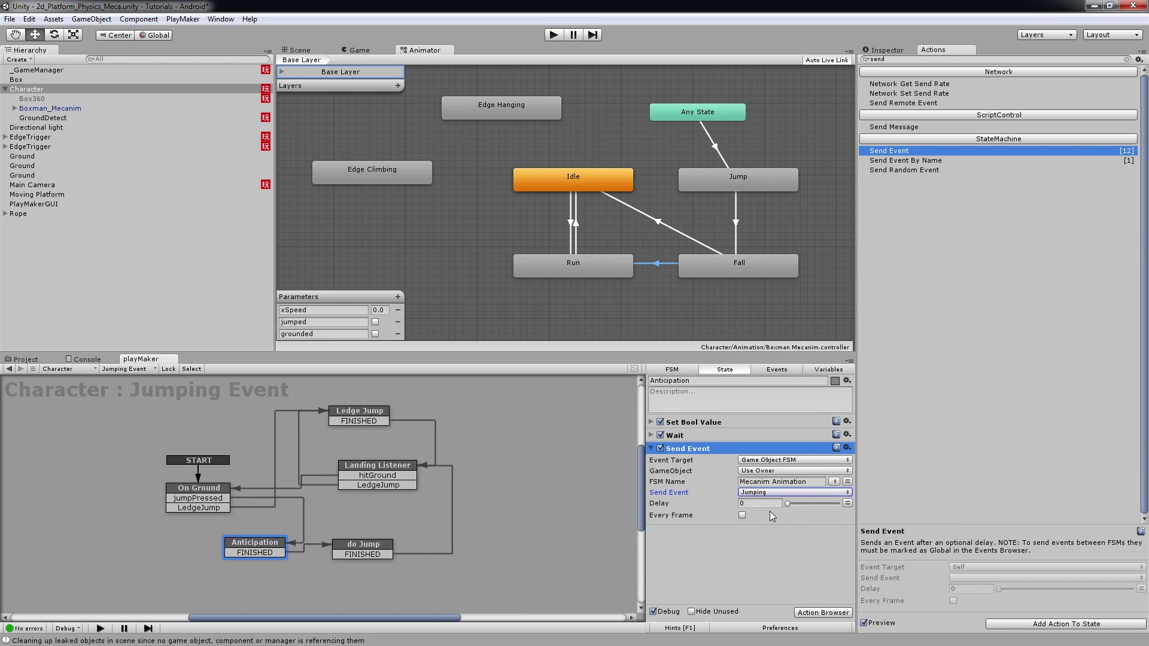
Step: Copy the Send Event action from the Anticipation state into the On Ground state
{"action": "right_click", "coordinate": [695, 449]}
{"action": "left_click", "coordinate": [728, 519]}
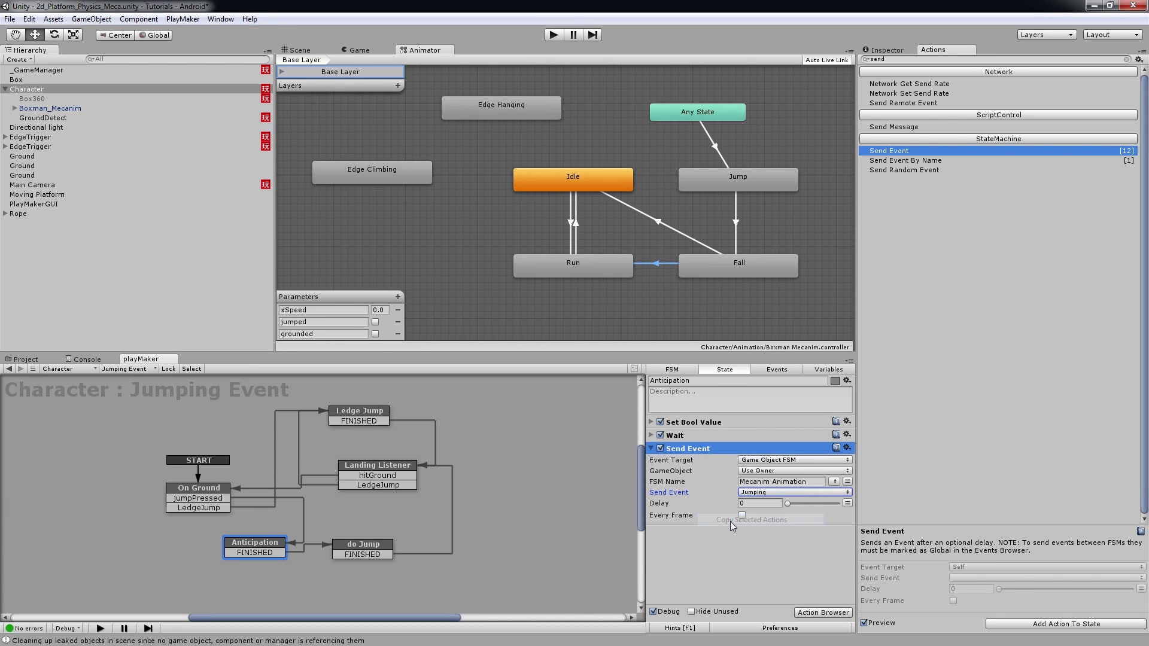
{"action": "left_click", "coordinate": [195, 485]}
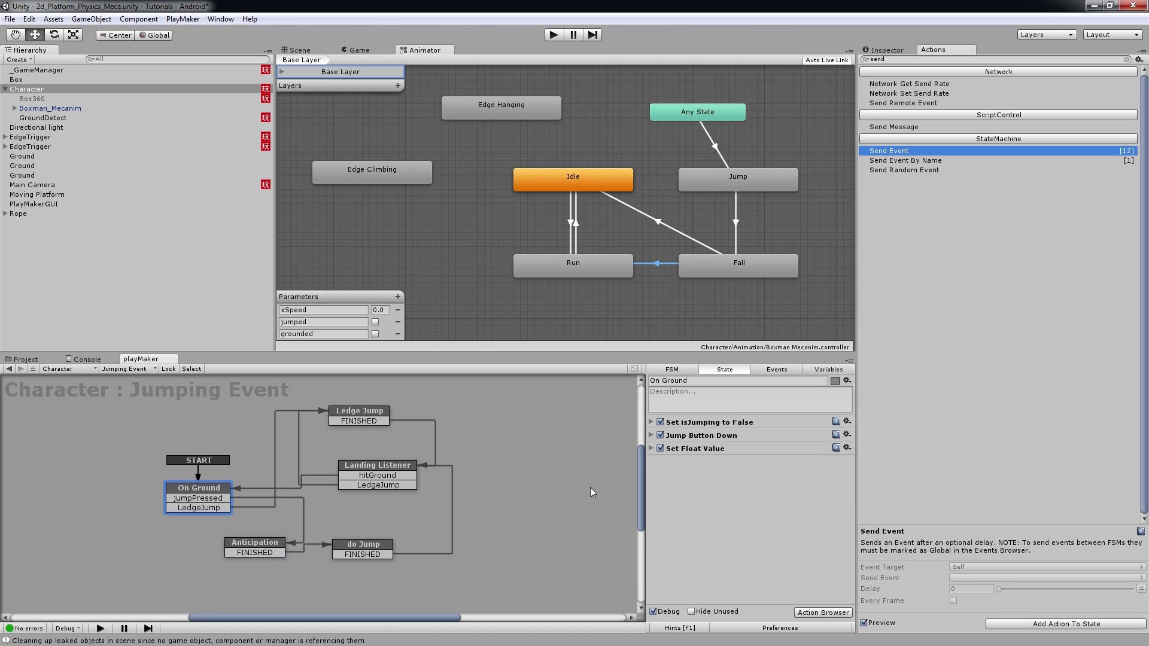
{"action": "right_click", "coordinate": [689, 494]}
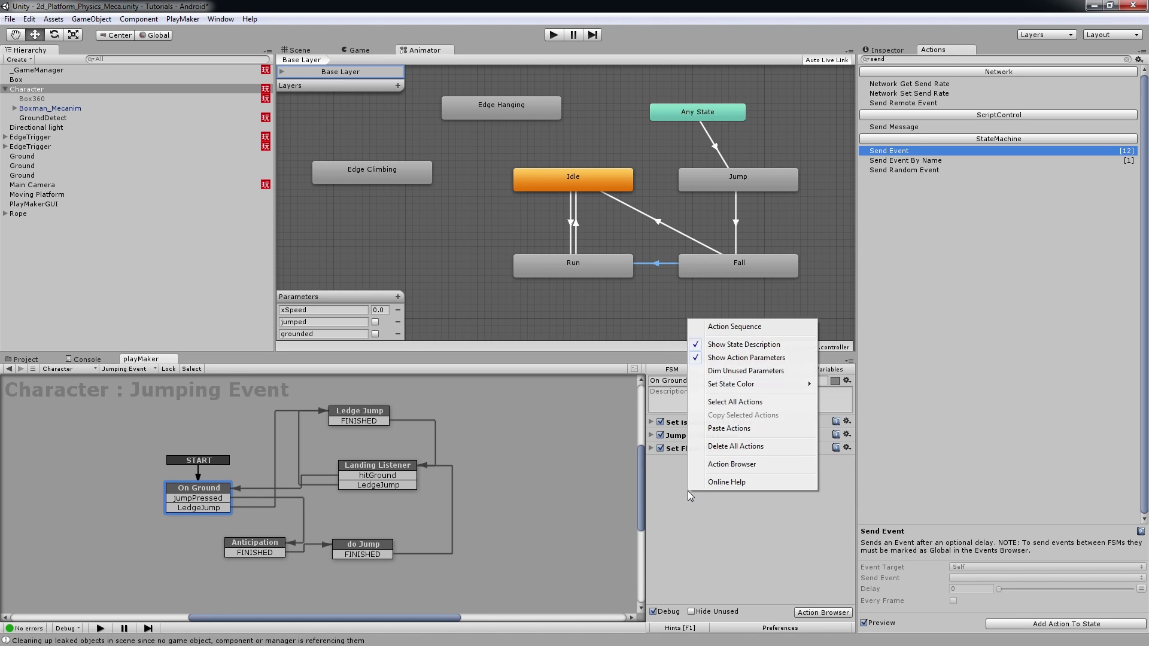
{"action": "left_click", "coordinate": [723, 428]}
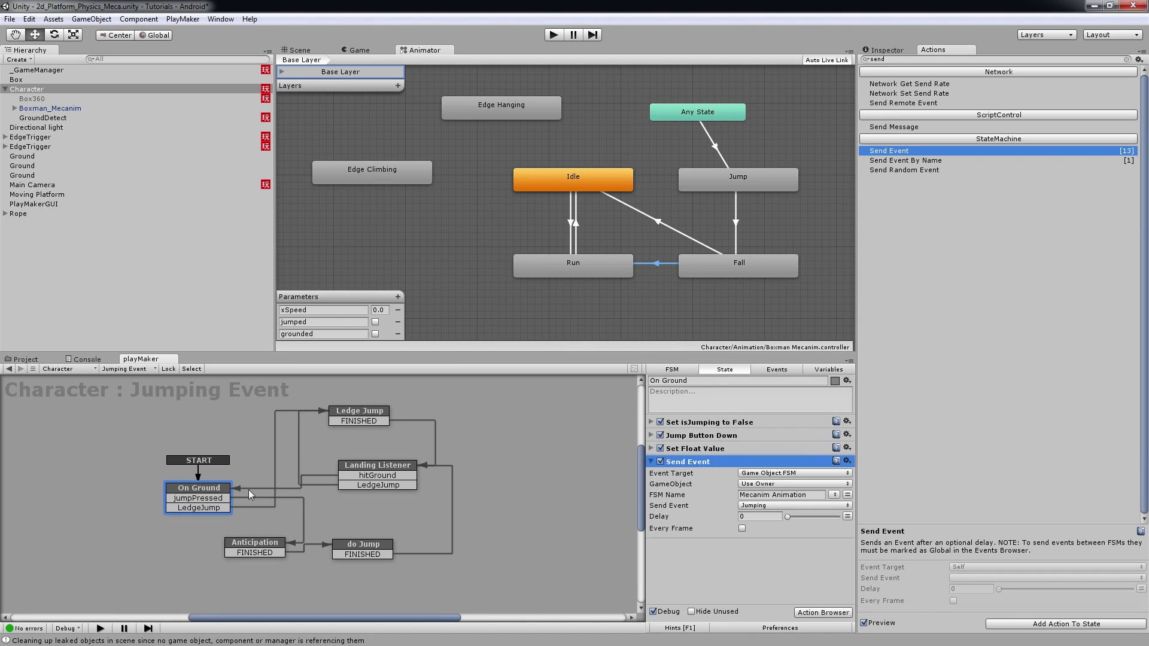
Step: Set the On Ground state's Send Event to send Landing to the Mecanim Animation FSM and save the scene
{"action": "left_click", "coordinate": [354, 471]}
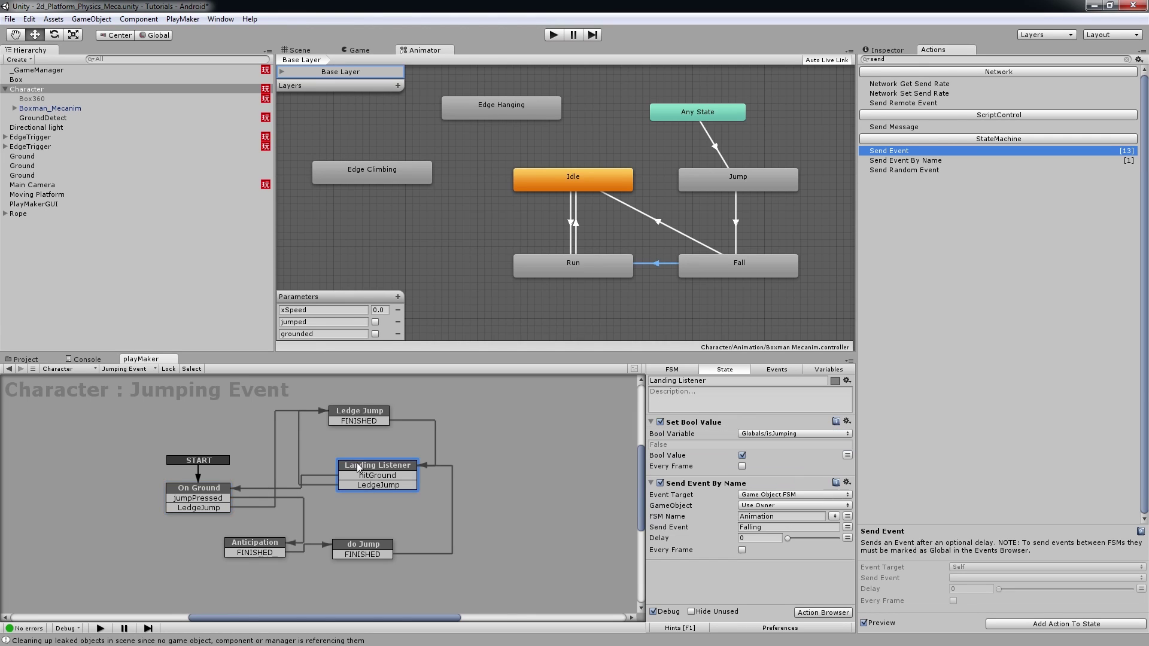
{"action": "left_click", "coordinate": [363, 476]}
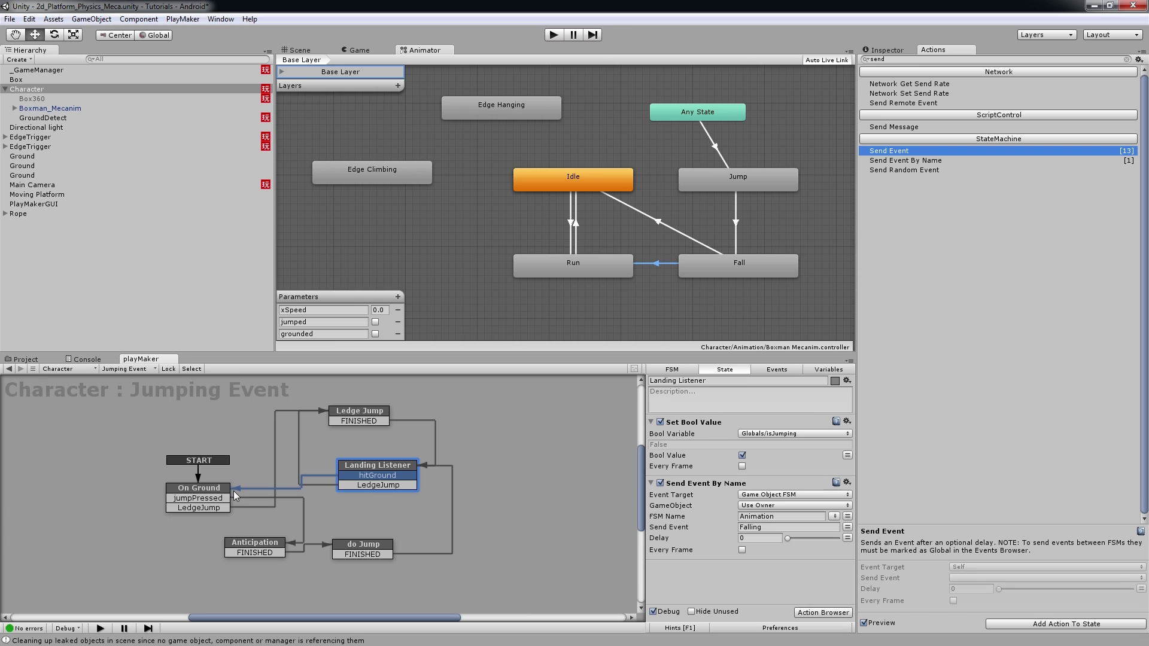
{"action": "left_click", "coordinate": [211, 487]}
{"action": "left_click", "coordinate": [357, 474]}
{"action": "left_click", "coordinate": [205, 488]}
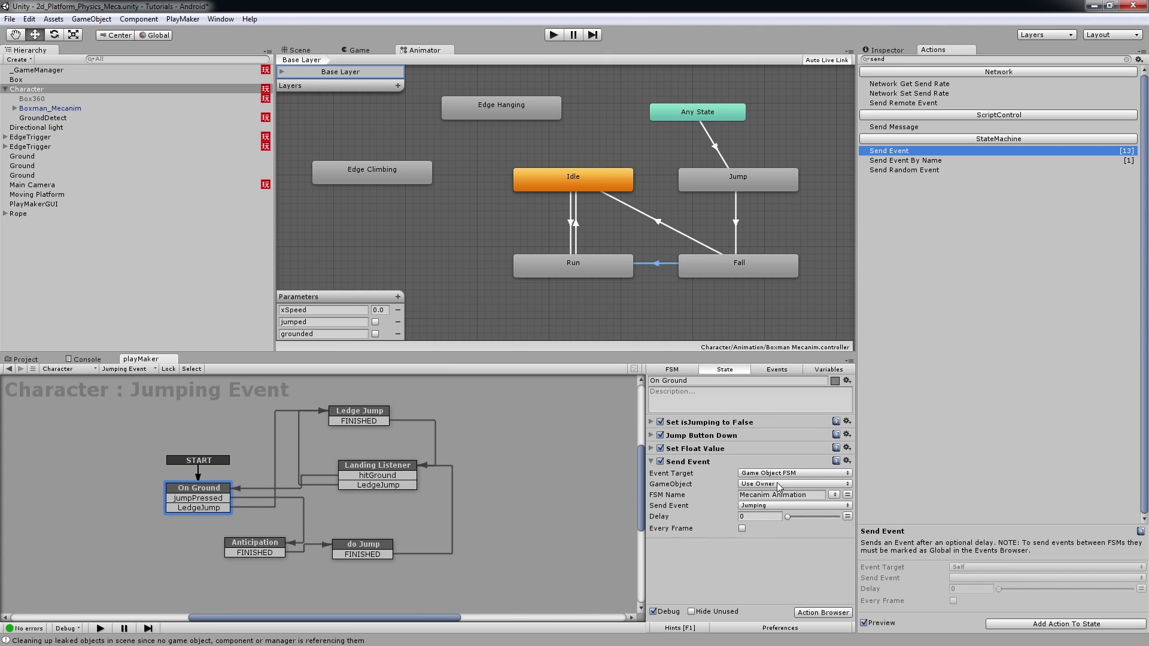
{"action": "left_click", "coordinate": [834, 495]}
{"action": "left_click", "coordinate": [859, 521]}
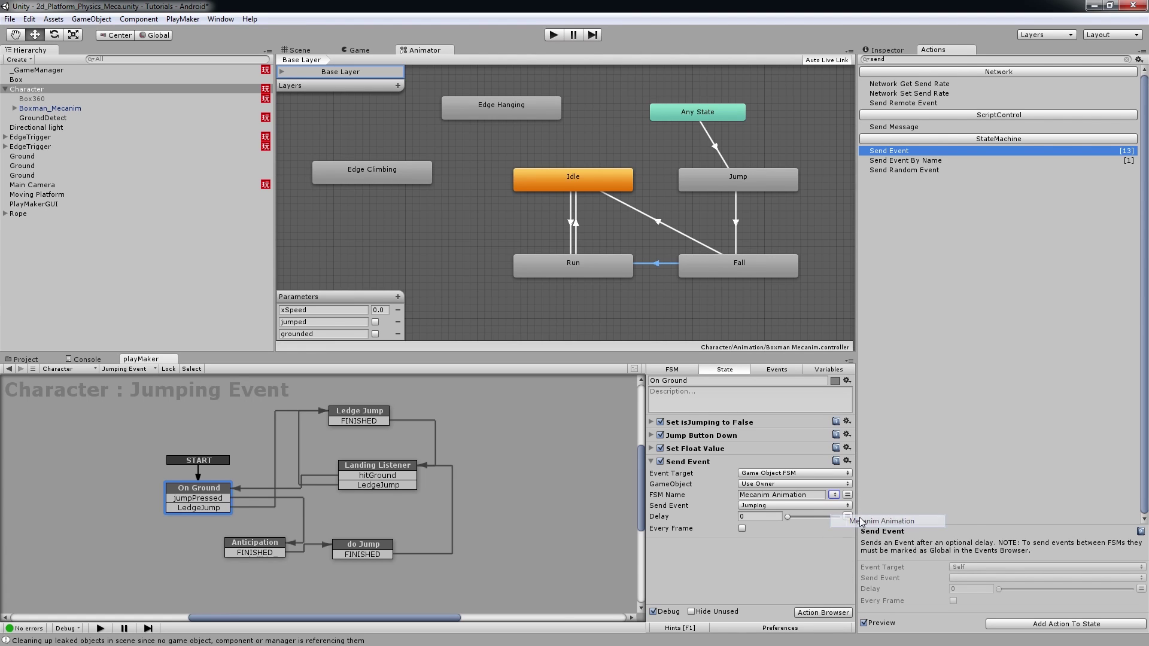
{"action": "left_click", "coordinate": [796, 506]}
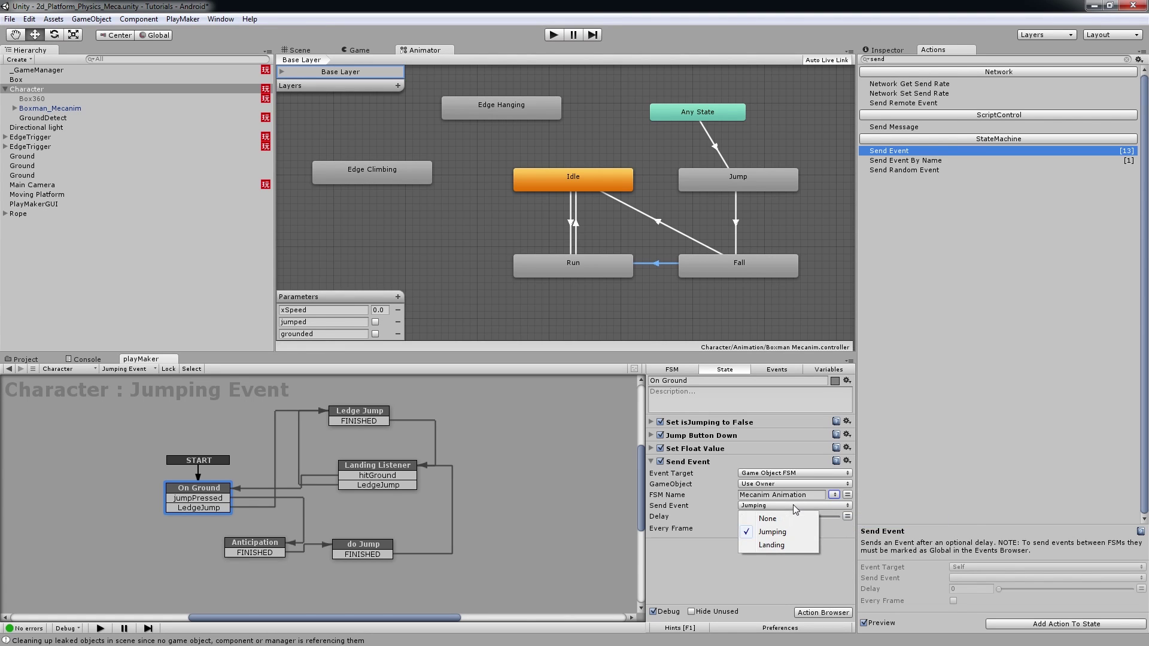
{"action": "left_click", "coordinate": [763, 547]}
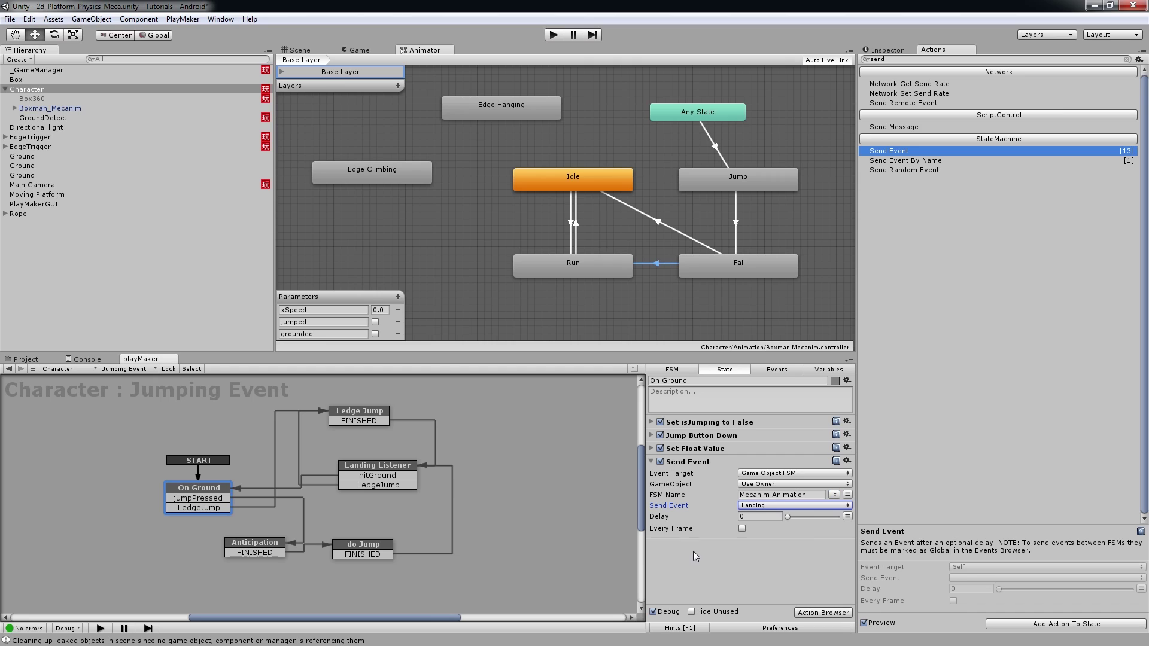
{"action": "key", "text": "ctrl+s"}
Step: In the Mecanim Animation FSM, add a Next Frame Event action to the Landed state, choose its event and save the scene
{"action": "left_click", "coordinate": [123, 371]}
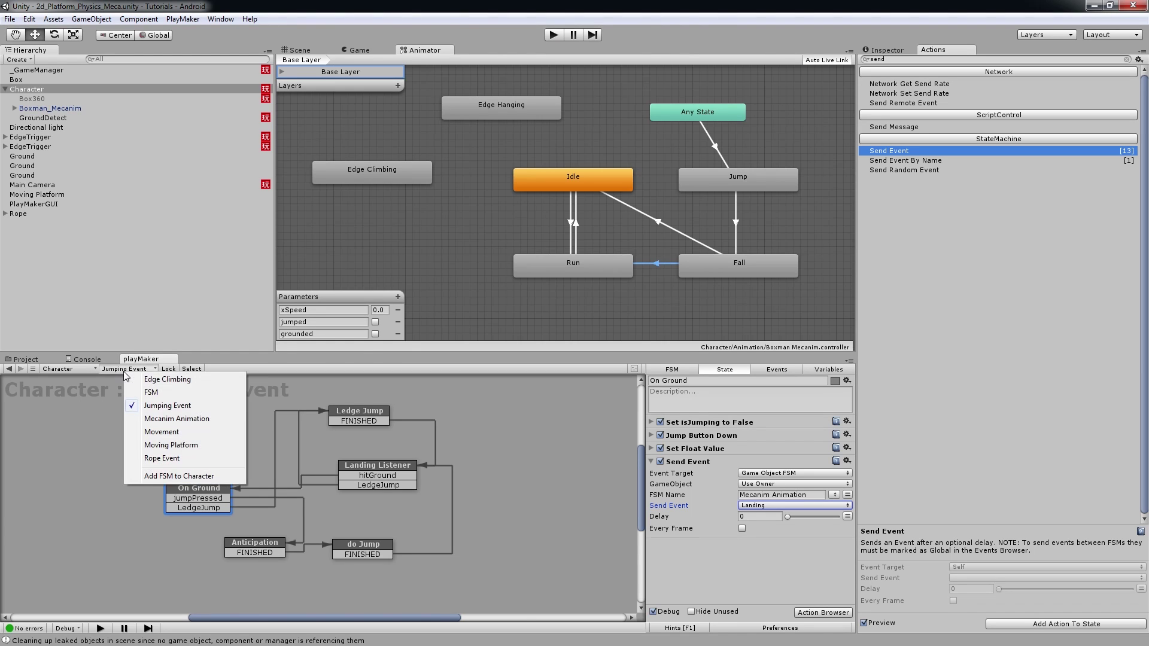
{"action": "left_click", "coordinate": [169, 420]}
{"action": "left_click", "coordinate": [334, 452]}
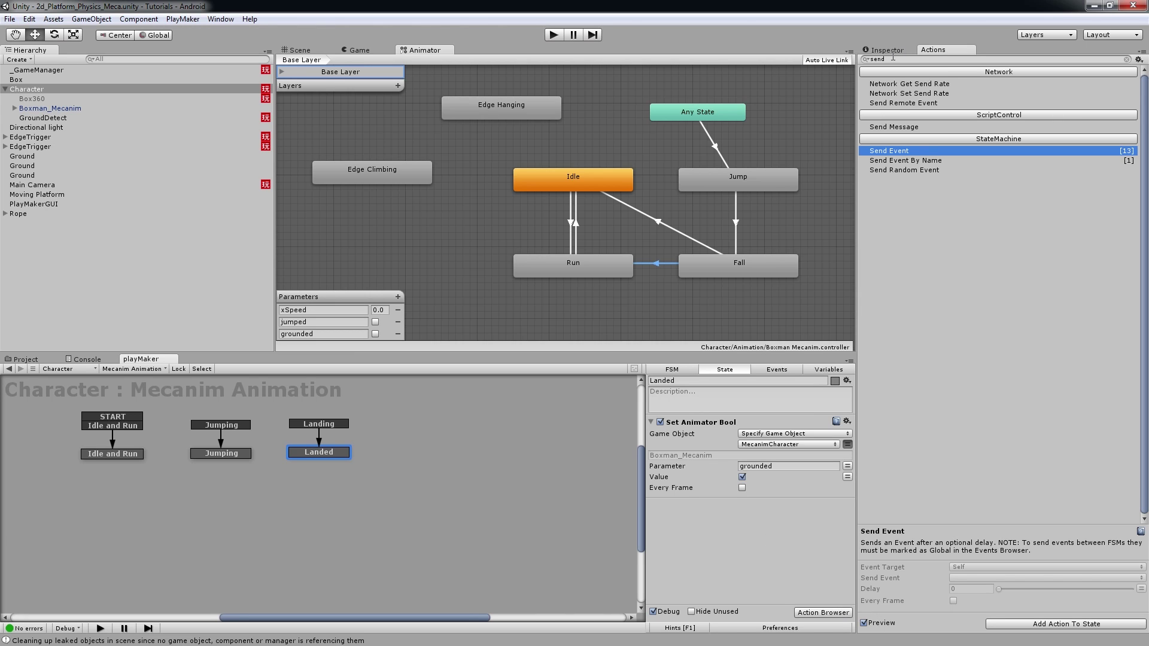
{"action": "left_click_drag", "start_coordinate": [893, 58], "coordinate": [851, 62]}
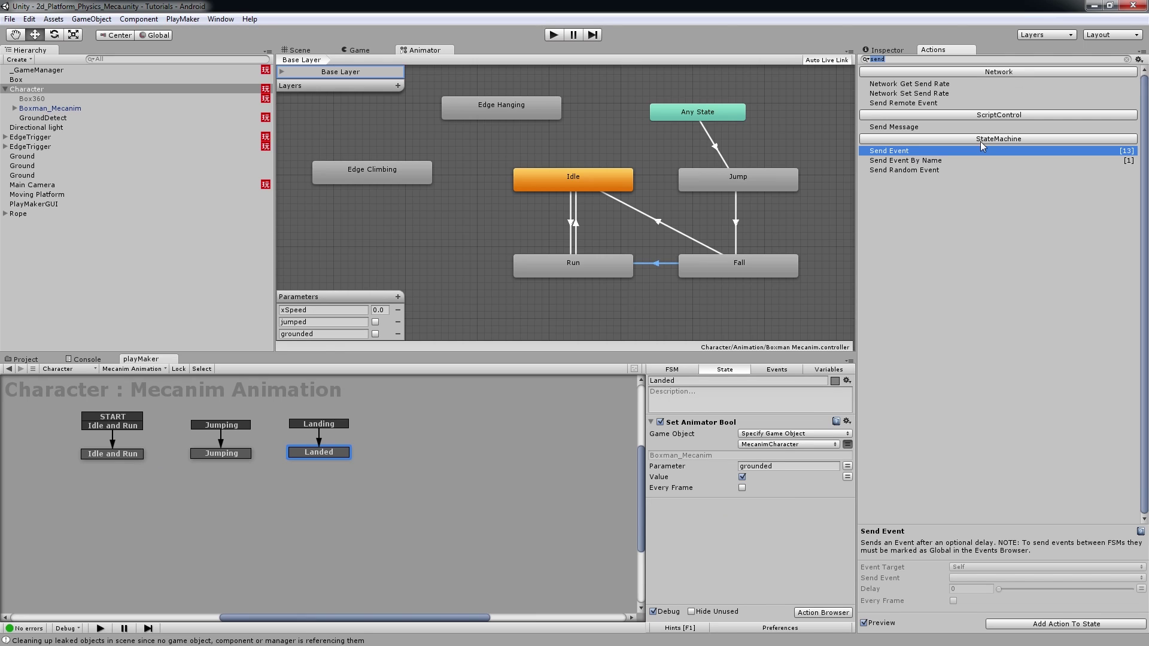
{"action": "type", "text": "next frame"}
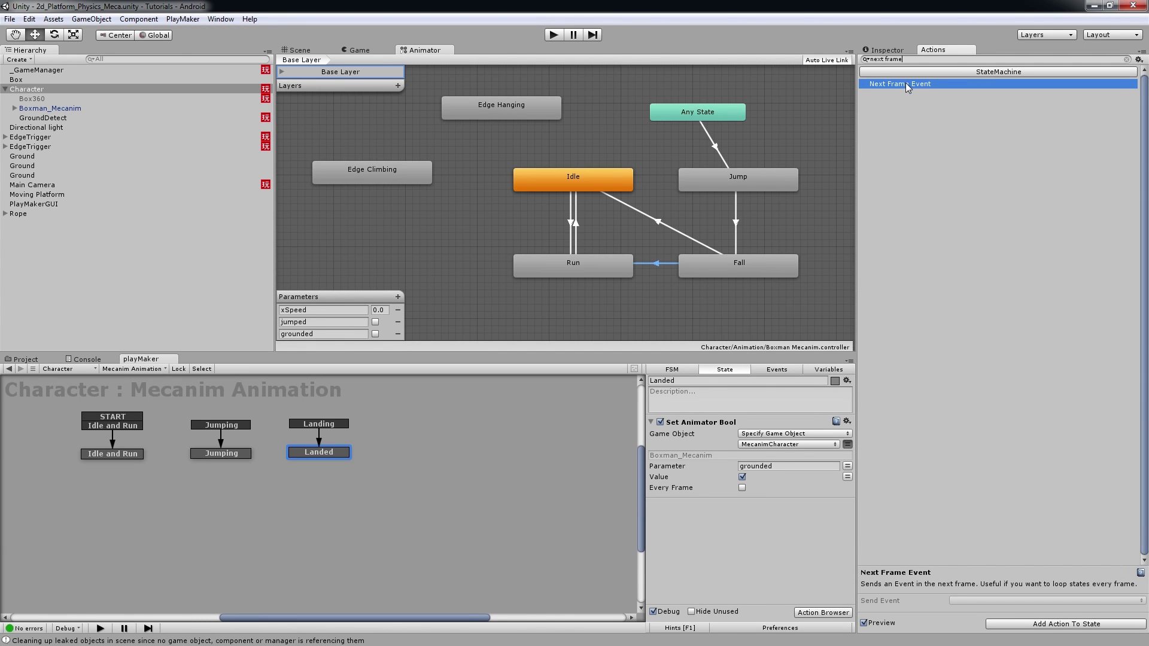
{"action": "double_click", "coordinate": [906, 84]}
{"action": "left_click", "coordinate": [766, 516]}
{"action": "left_click", "coordinate": [784, 537]}
{"action": "key", "text": "ctrl+s"}
Step: Play the scene to test the character's running, jumping and landing animations in both directions, and stop the playback
{"action": "left_click", "coordinate": [552, 35]}
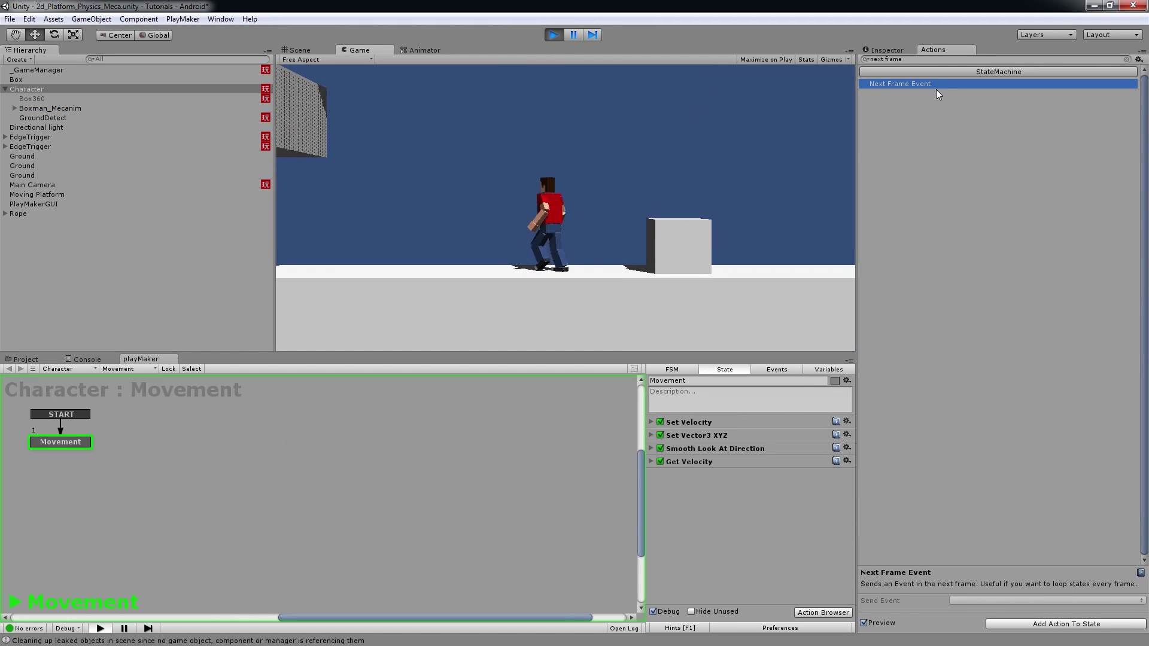
{"action": "key", "text": "Right"}
{"action": "key", "text": "space"}
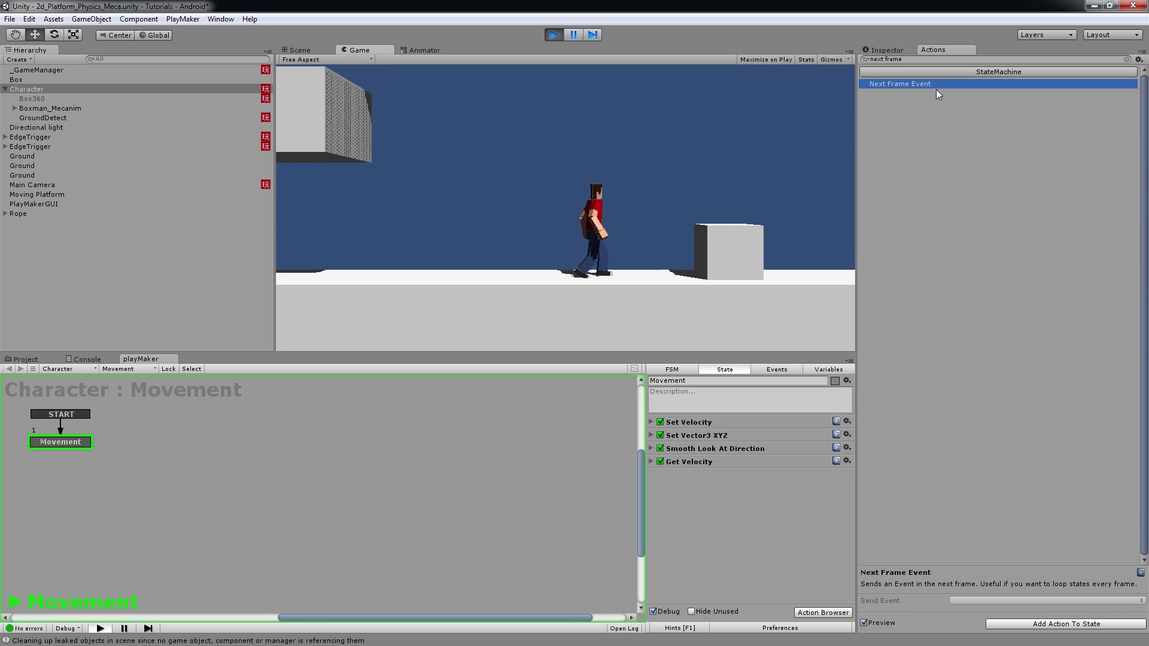
{"action": "key", "text": "space"}
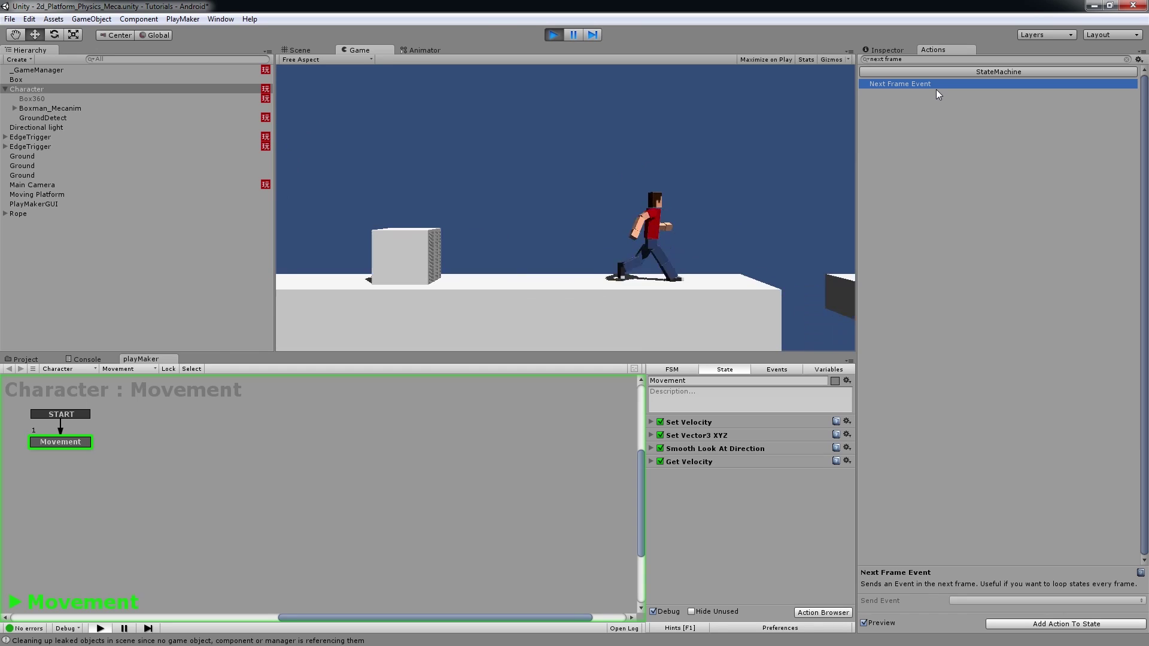
{"action": "key", "text": "Left"}
{"action": "key", "text": "space"}
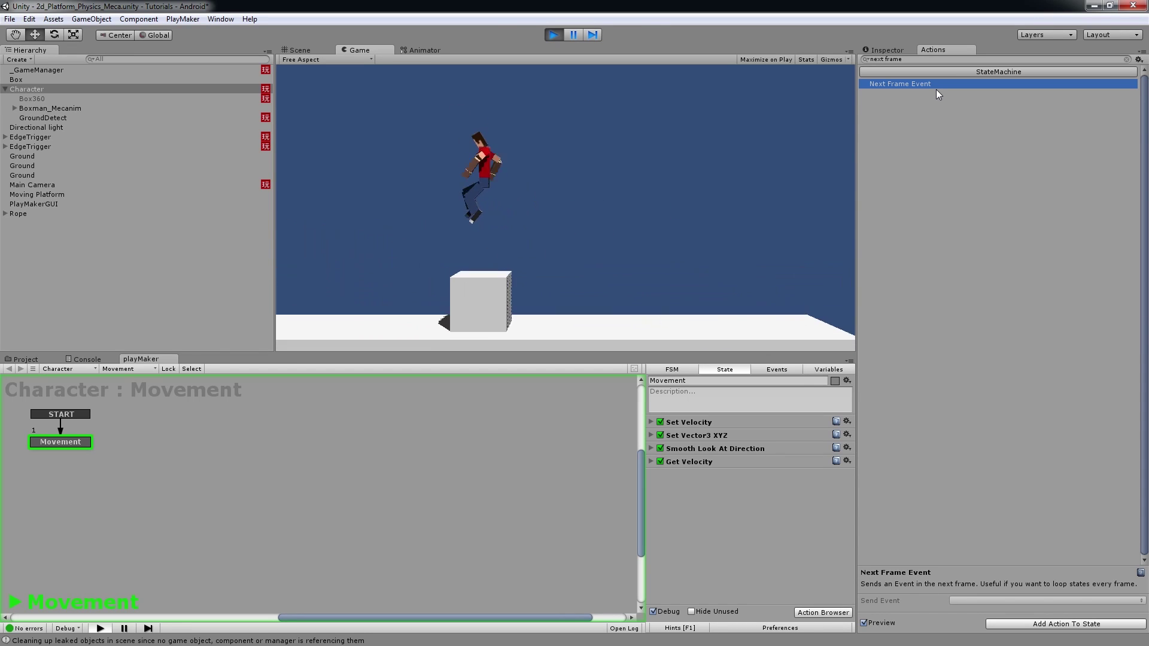
{"action": "key", "text": "space"}
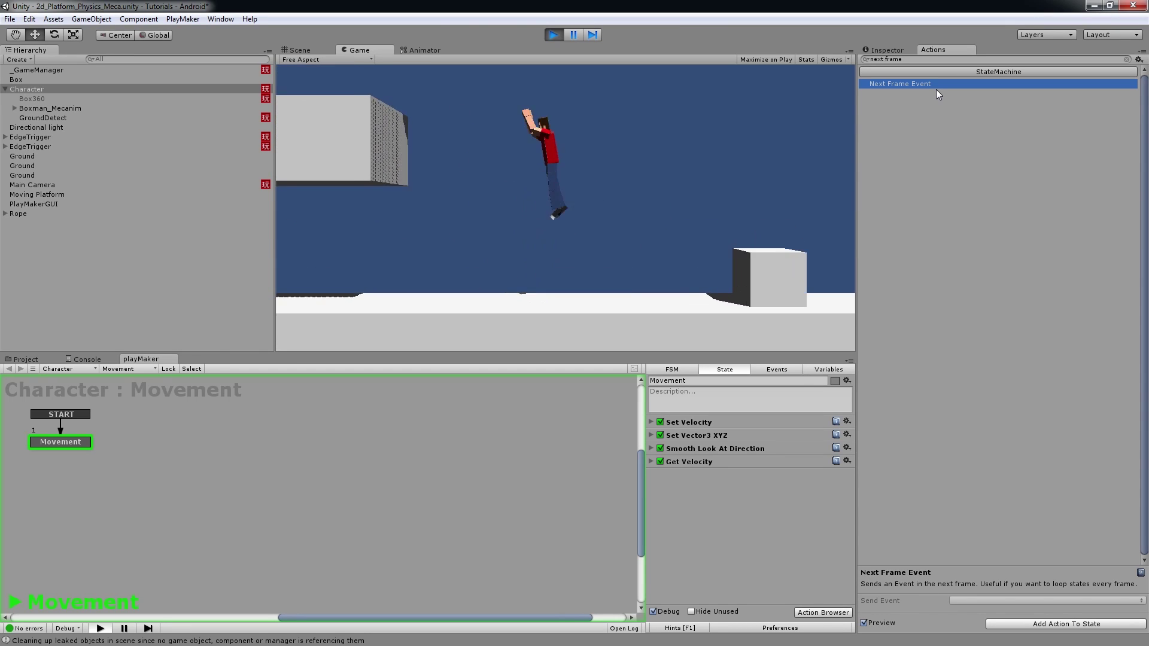
{"action": "key", "text": "space"}
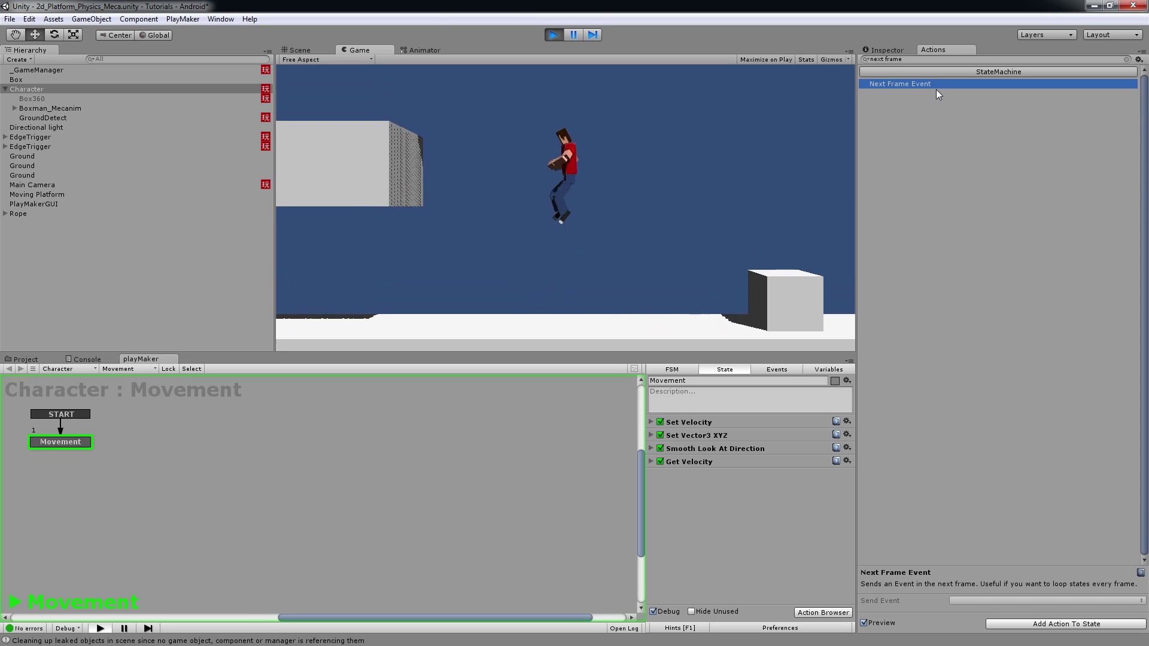
{"action": "key", "text": "space"}
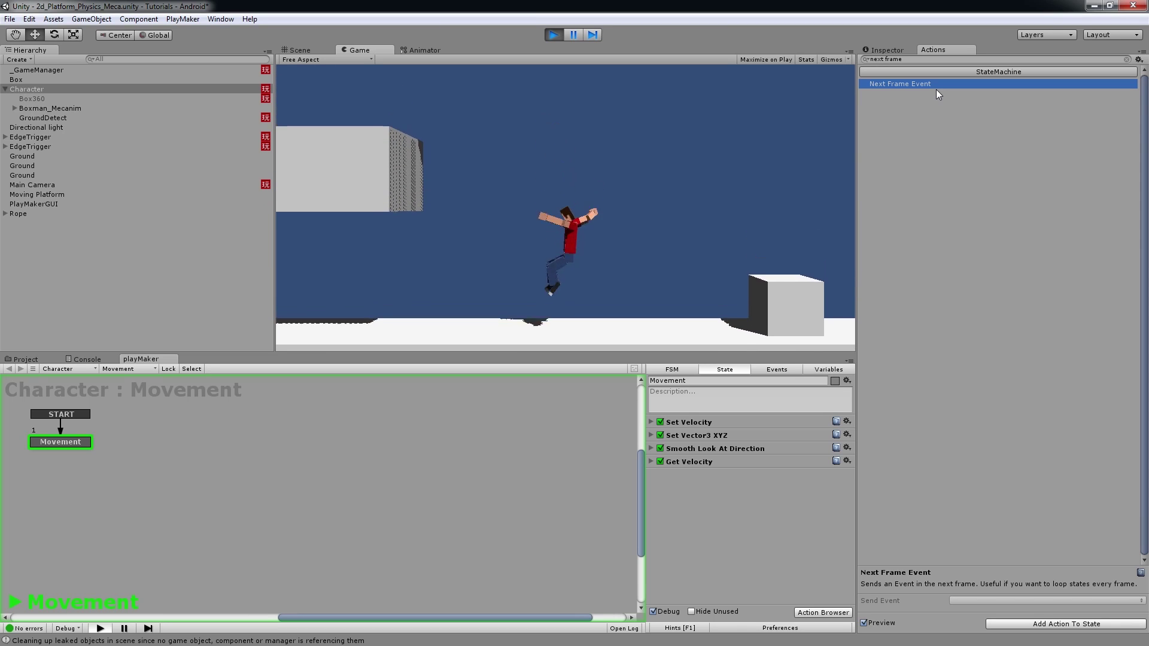
{"action": "key", "text": "space"}
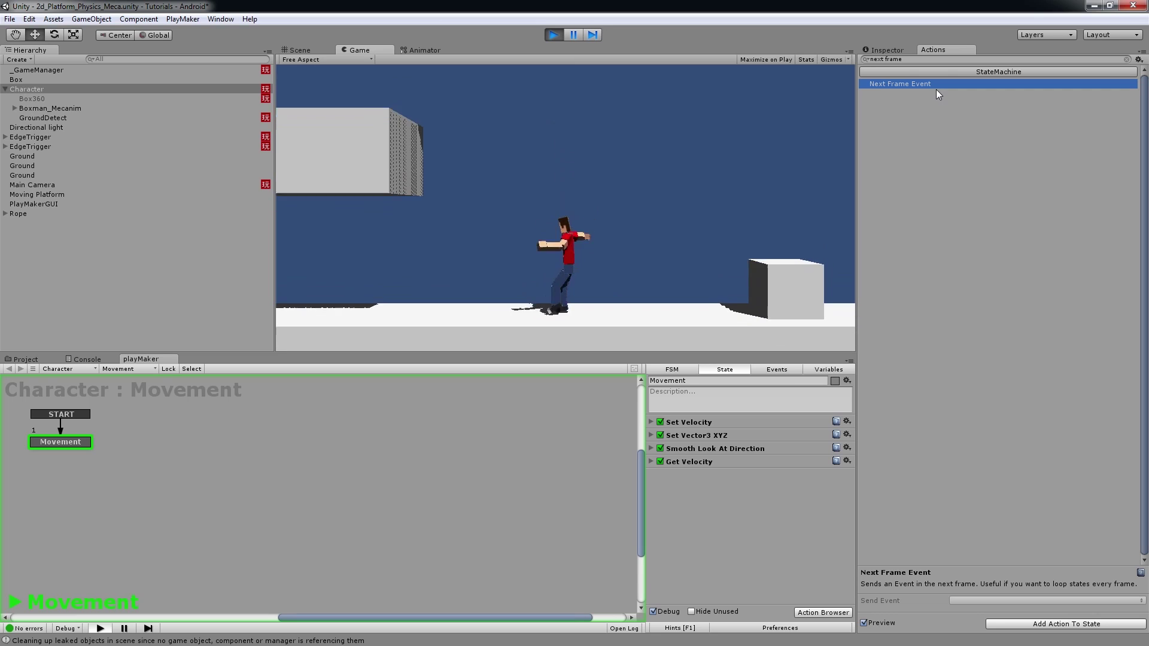
{"action": "left_click", "coordinate": [554, 35]}
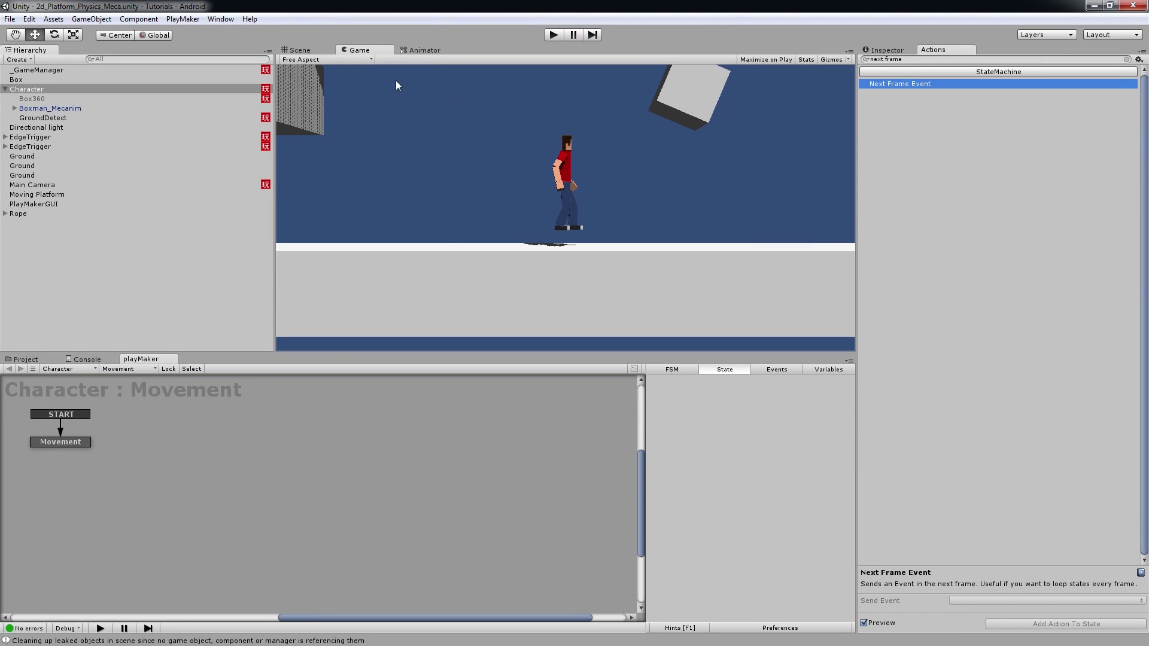
Step: Set the playback speed of the Jump state in the Animator to 1.5
{"action": "left_click", "coordinate": [421, 52]}
{"action": "left_click", "coordinate": [753, 267]}
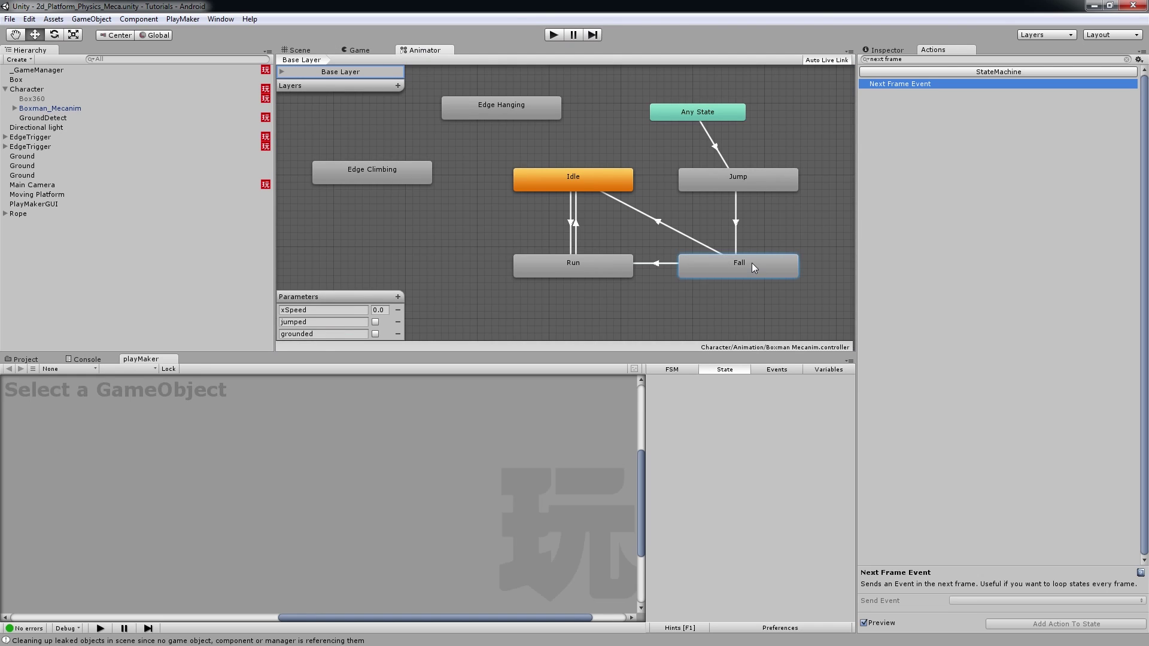
{"action": "left_click", "coordinate": [881, 50]}
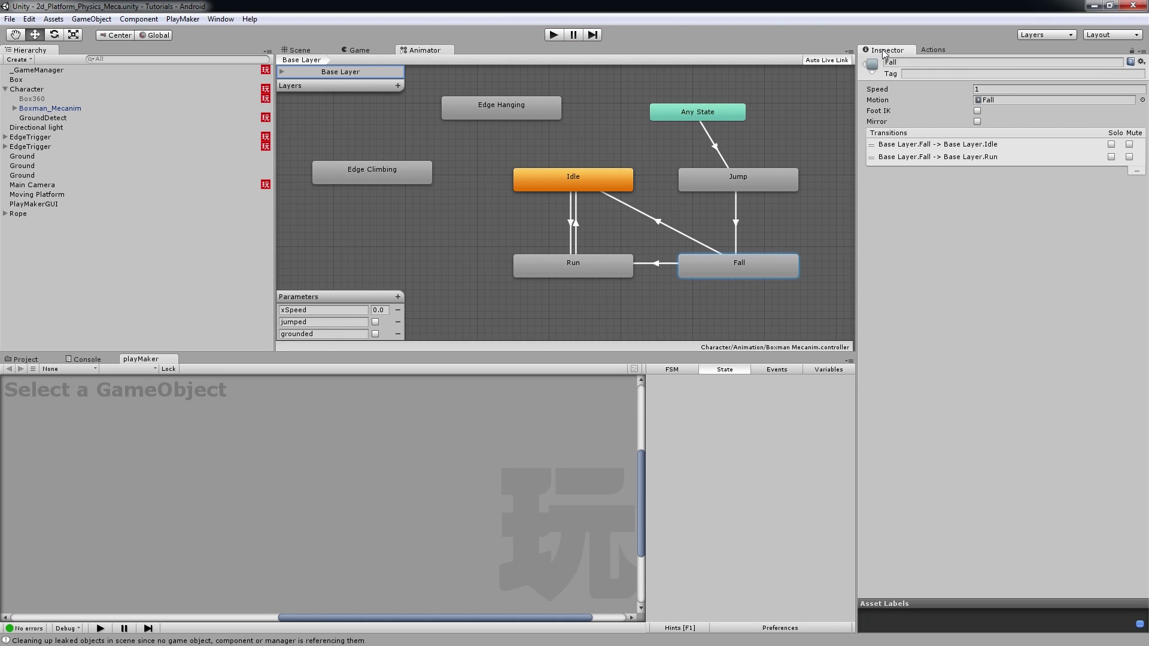
{"action": "left_click", "coordinate": [704, 182]}
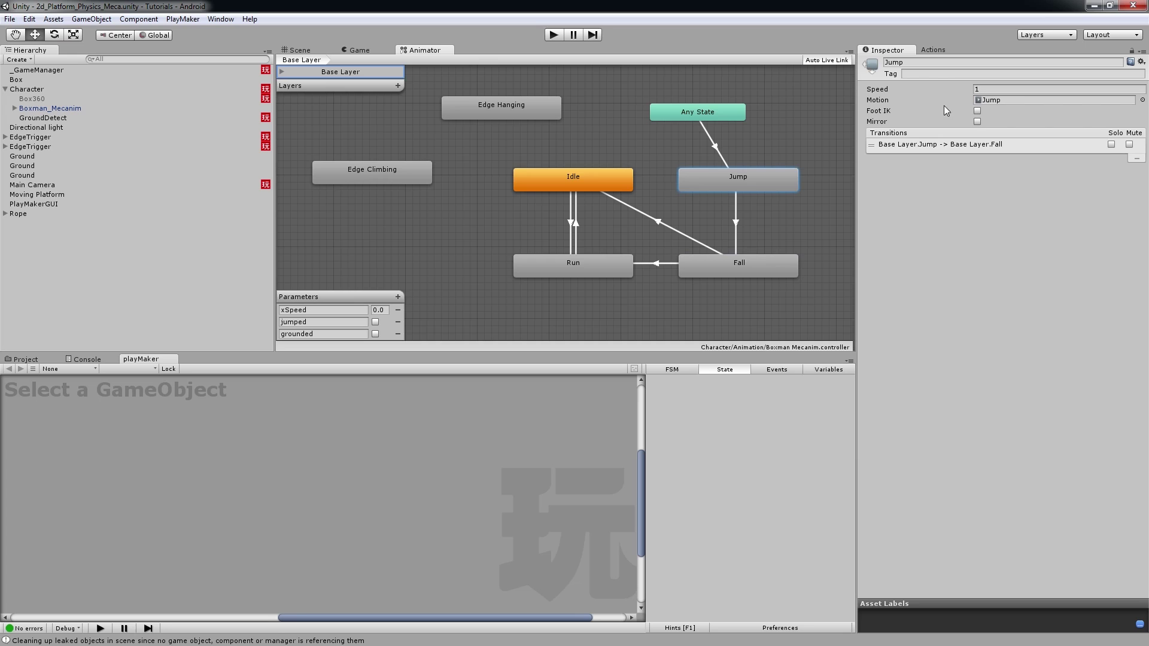
{"action": "left_click", "coordinate": [986, 89]}
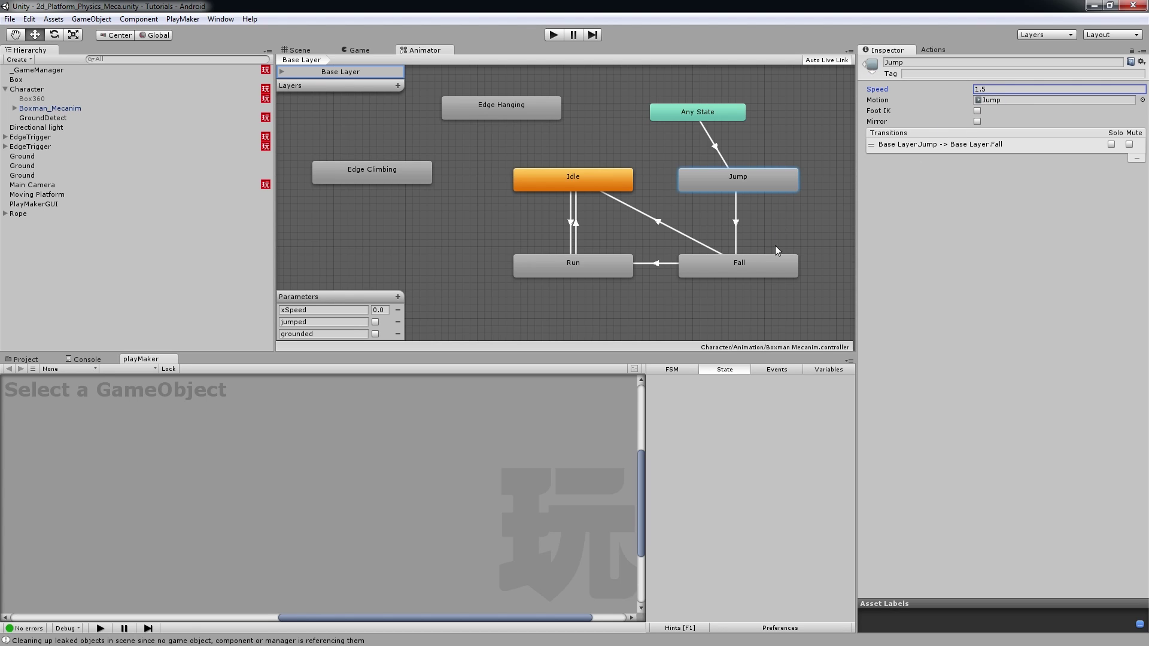
Step: Set the playback speed of the Fall state to 0.55
{"action": "left_click", "coordinate": [774, 260]}
{"action": "left_click", "coordinate": [985, 88]}
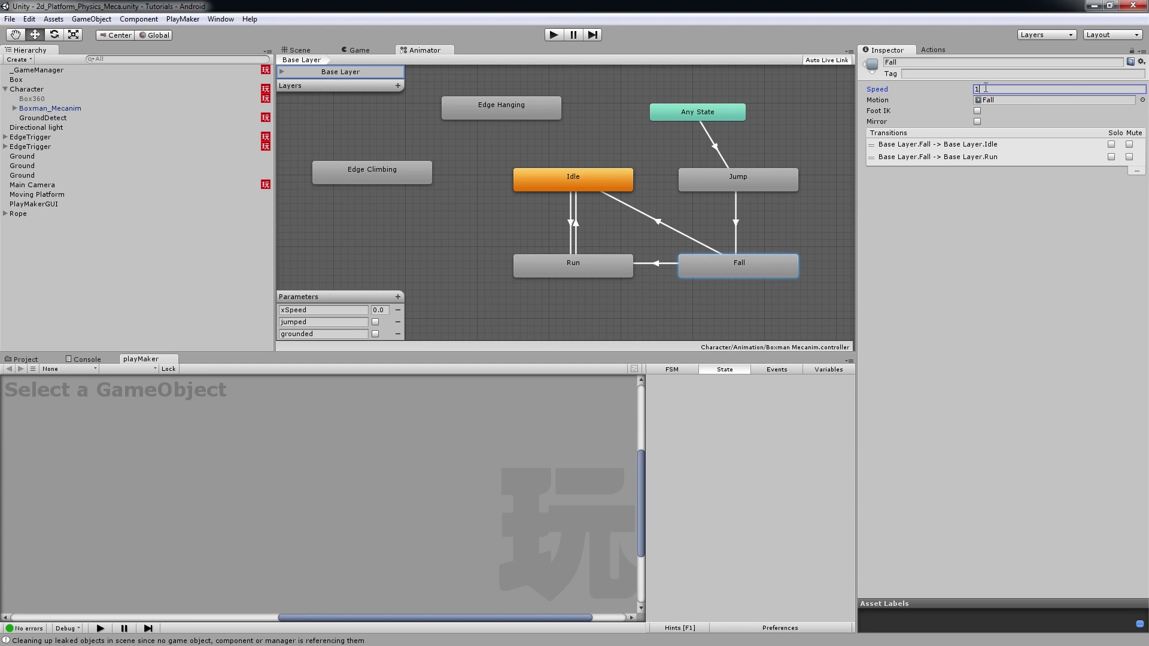
{"action": "type", "text": "0.55"}
Step: Playtest the game, running and jumping repeatedly to check the jump and fall animations, and stop play mode
{"action": "left_click", "coordinate": [554, 36]}
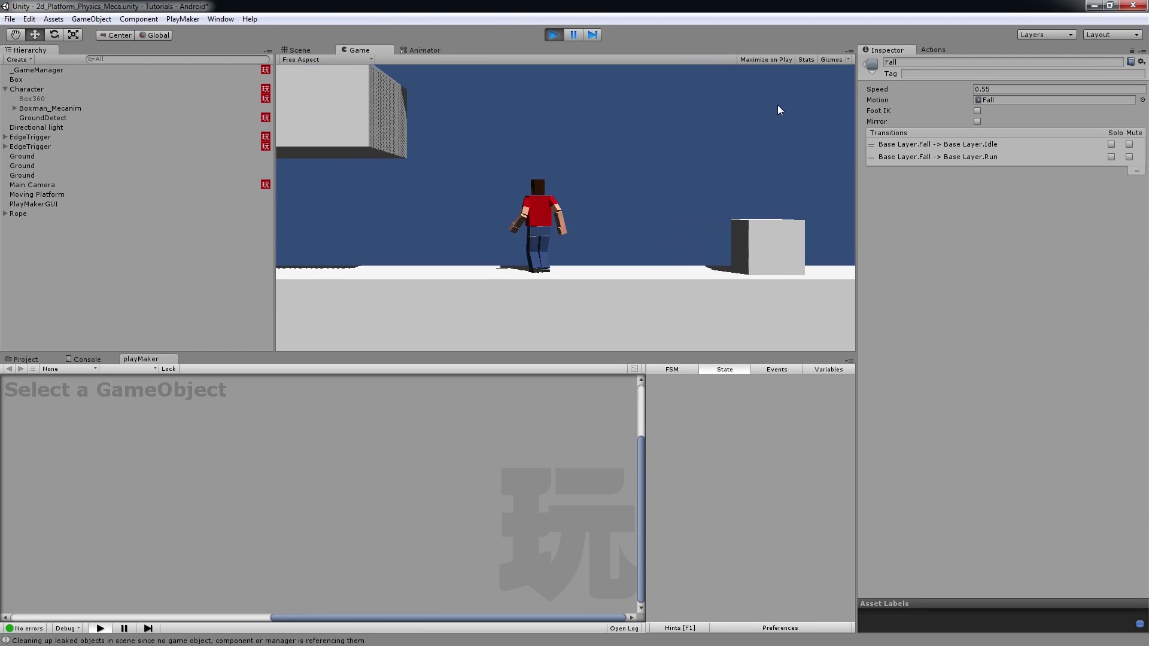
{"action": "key", "text": "space"}
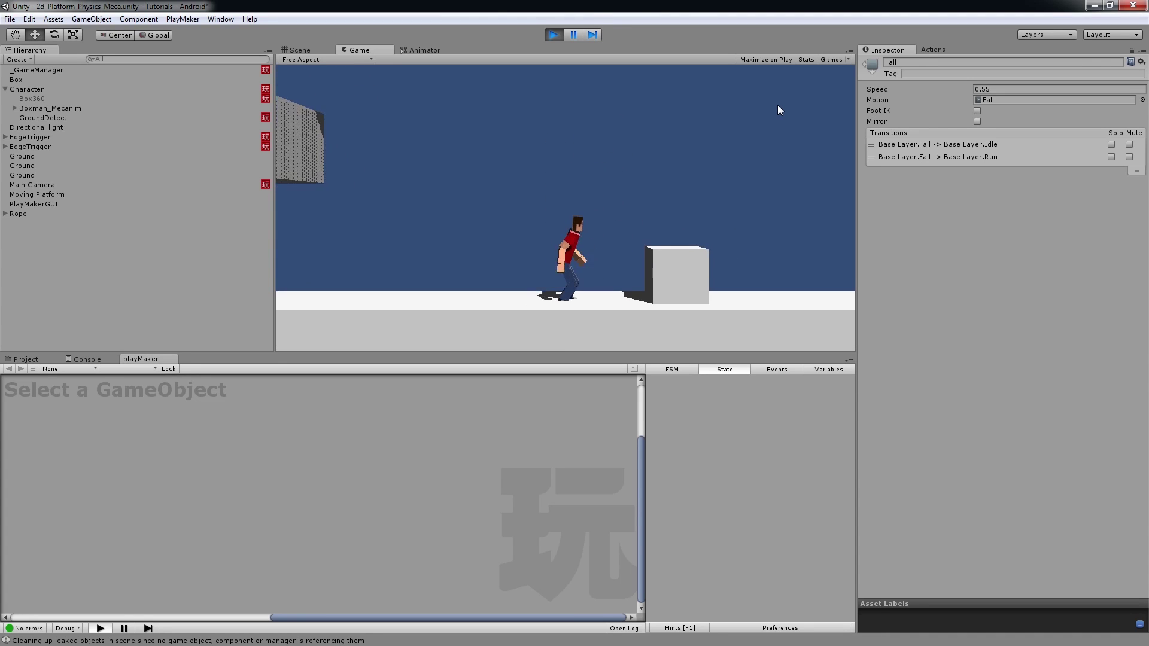
{"action": "key", "text": "Left"}
{"action": "key", "text": "space"}
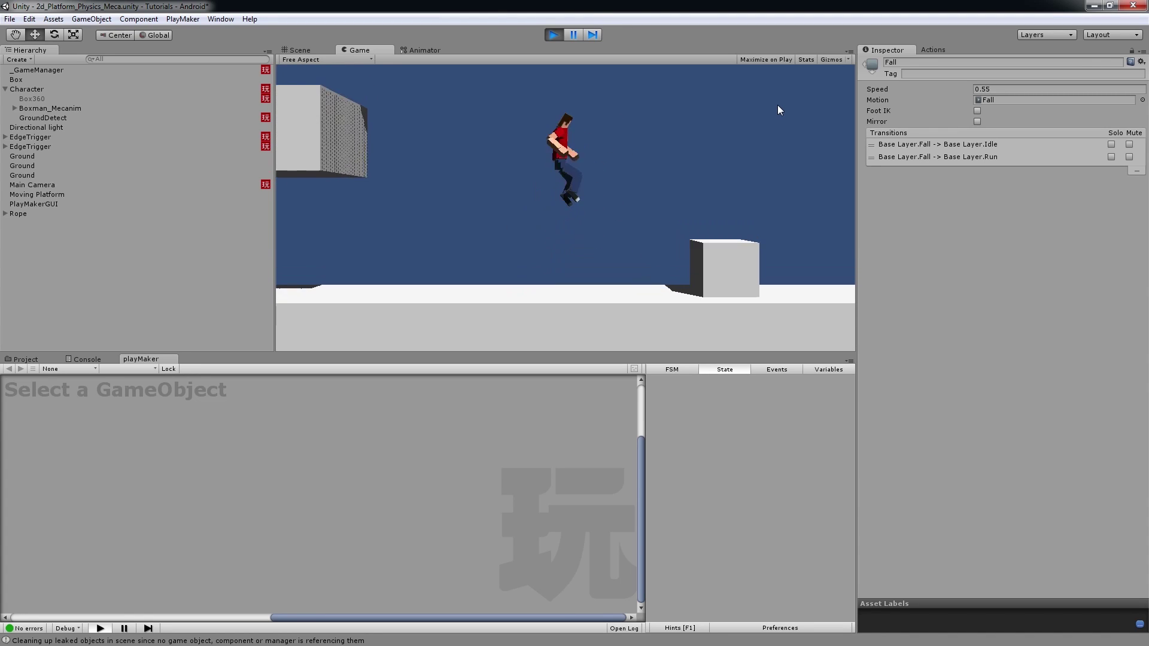
{"action": "key", "text": "space"}
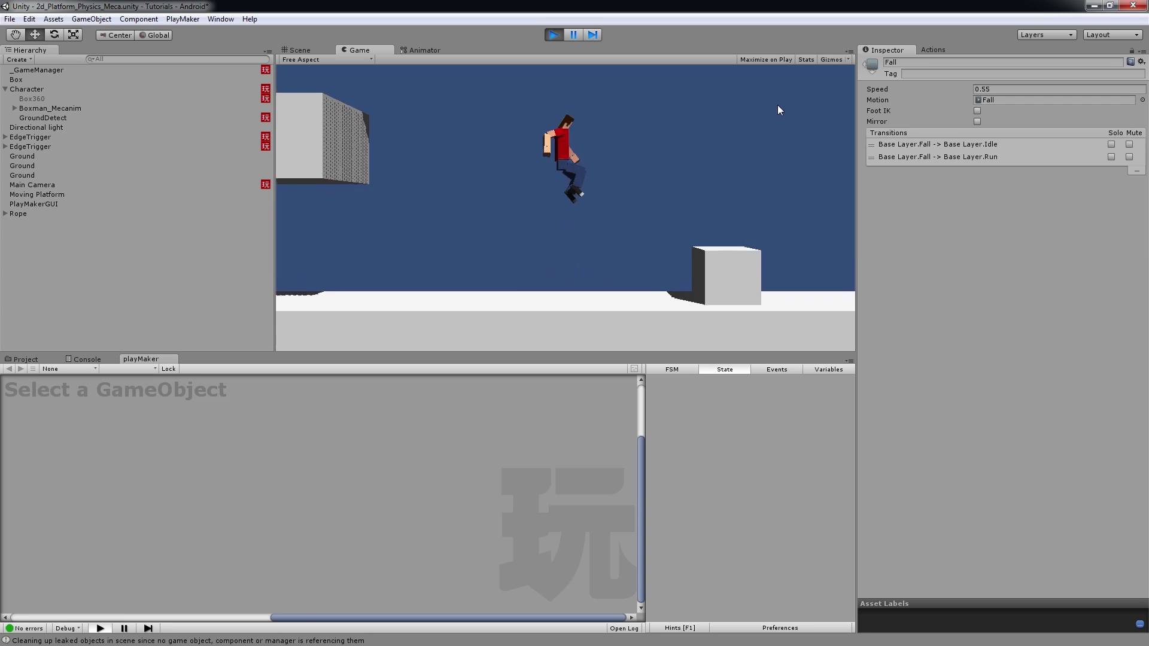
{"action": "key", "text": "space"}
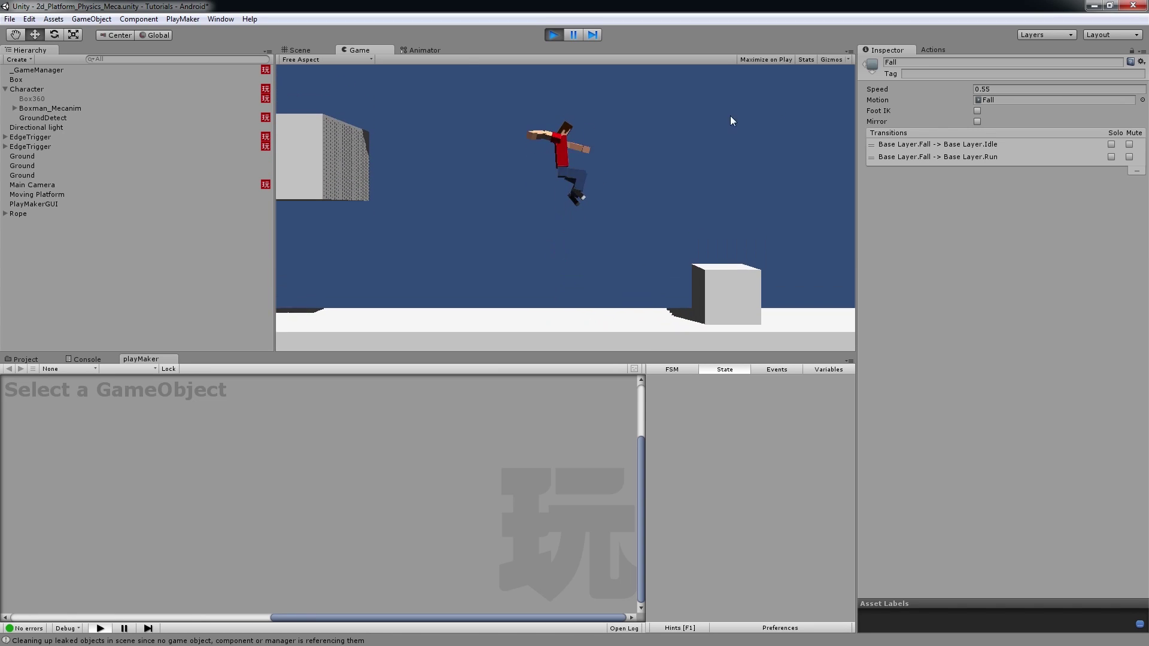
{"action": "key", "text": "space"}
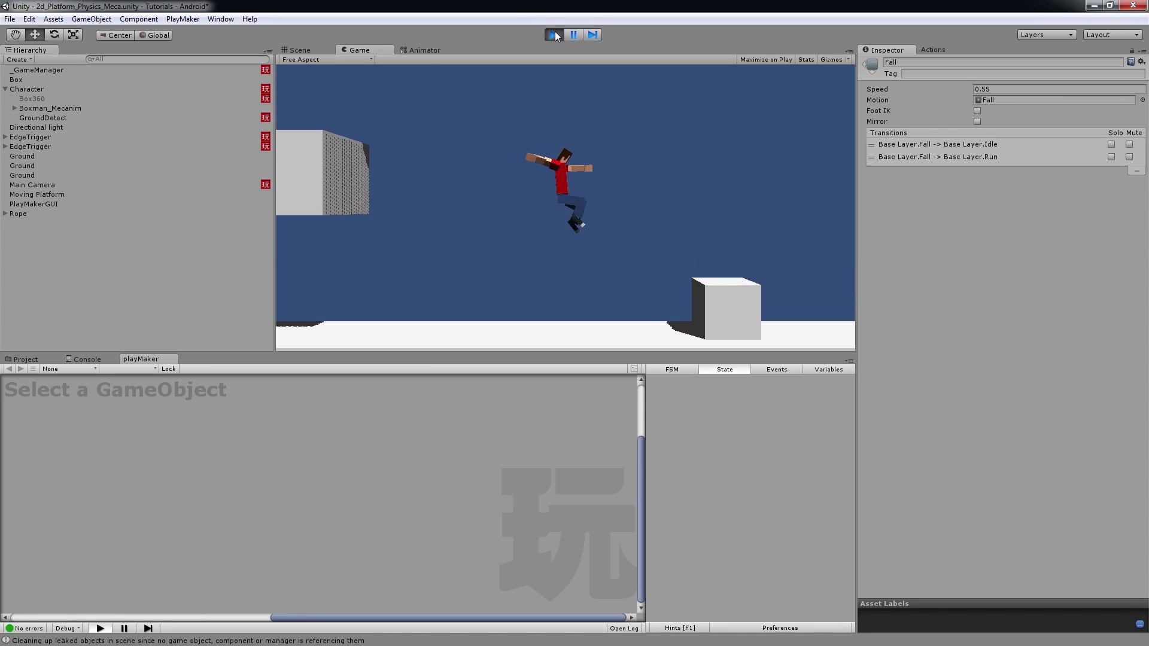
{"action": "left_click", "coordinate": [555, 34]}
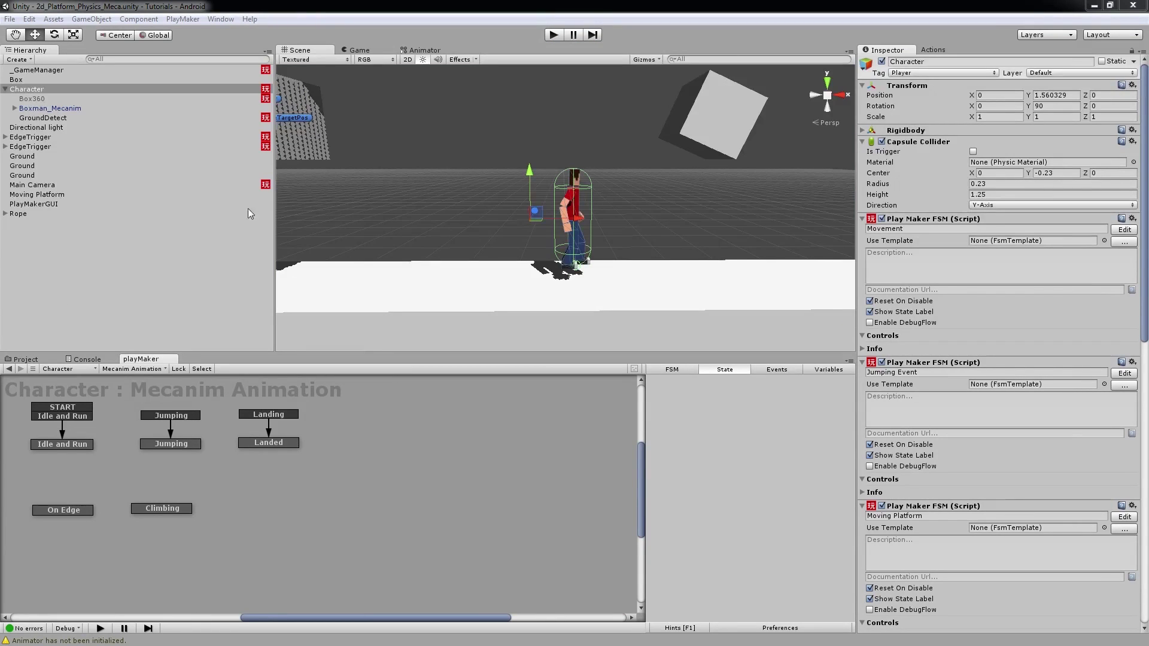
Step: Inspect the Jump to Fall transition in the Animator and playtest the character's jump in the Game view once more
{"action": "left_click", "coordinate": [424, 50]}
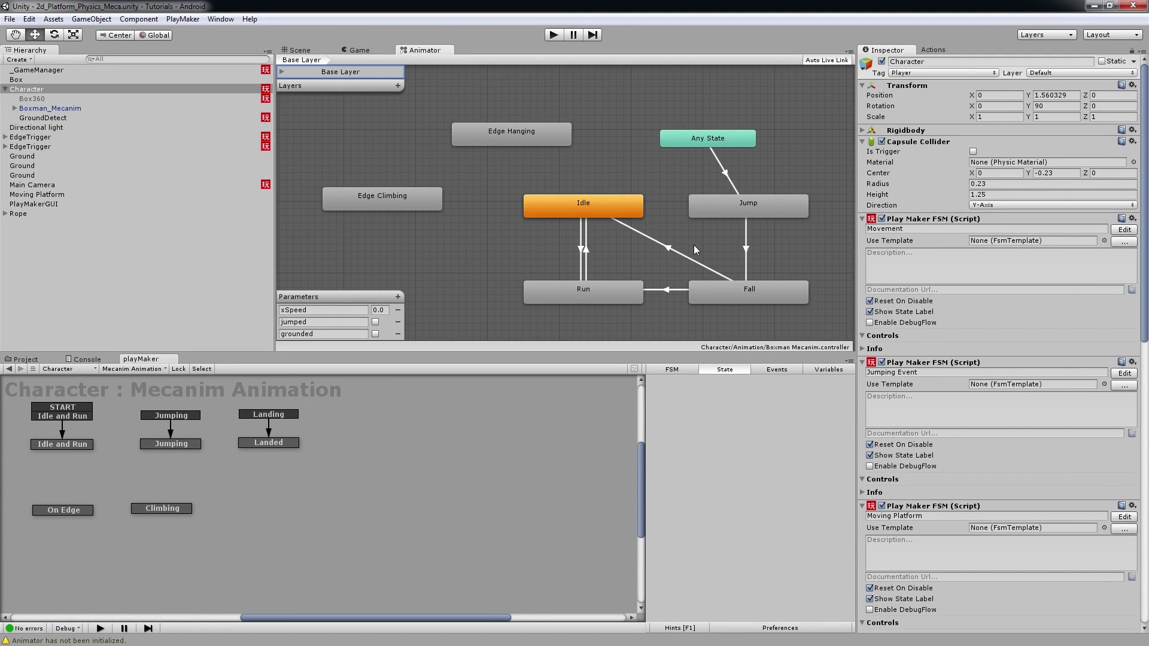
{"action": "left_click", "coordinate": [745, 246]}
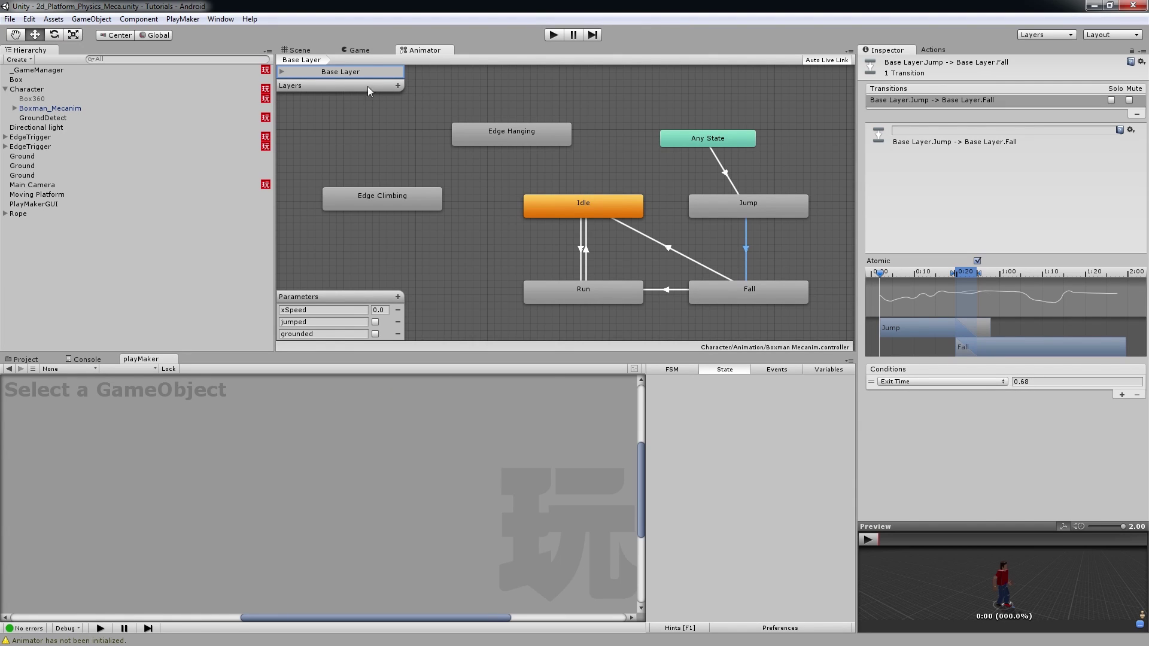
{"action": "left_click", "coordinate": [359, 50]}
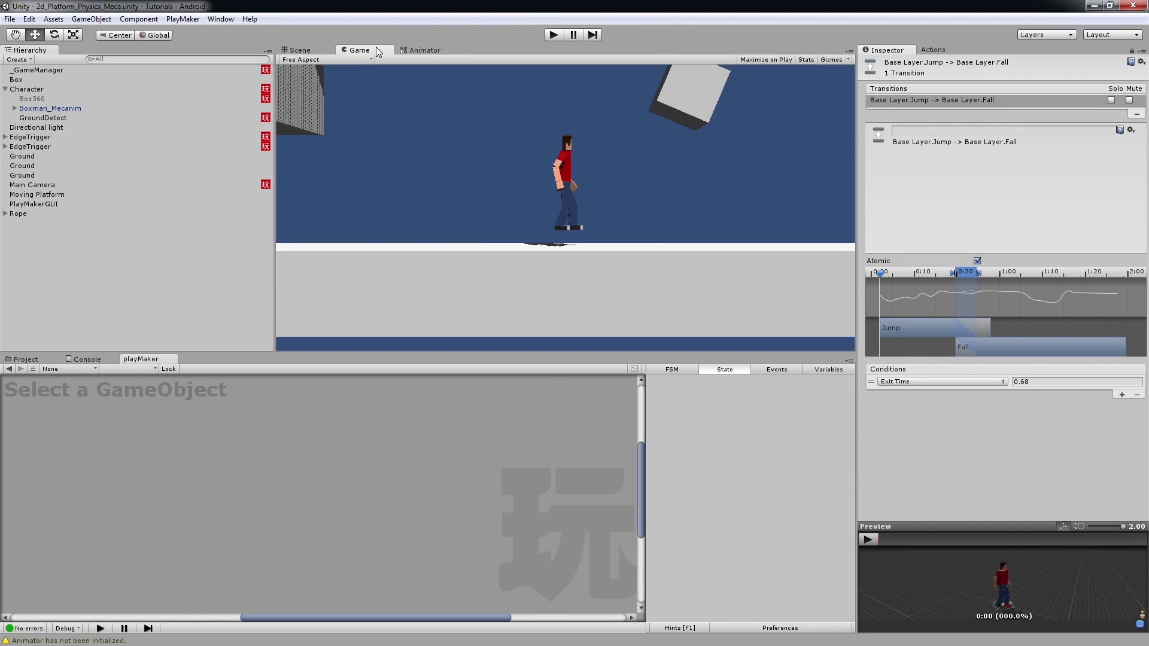
{"action": "left_click", "coordinate": [558, 37]}
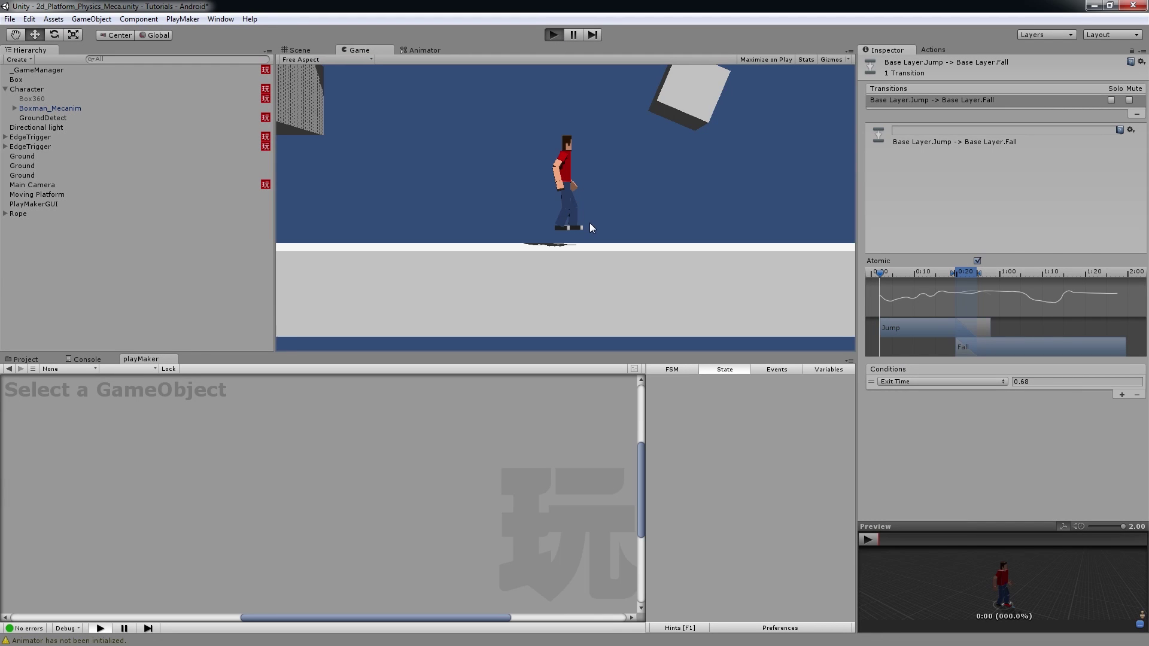
{"action": "key", "text": "space"}
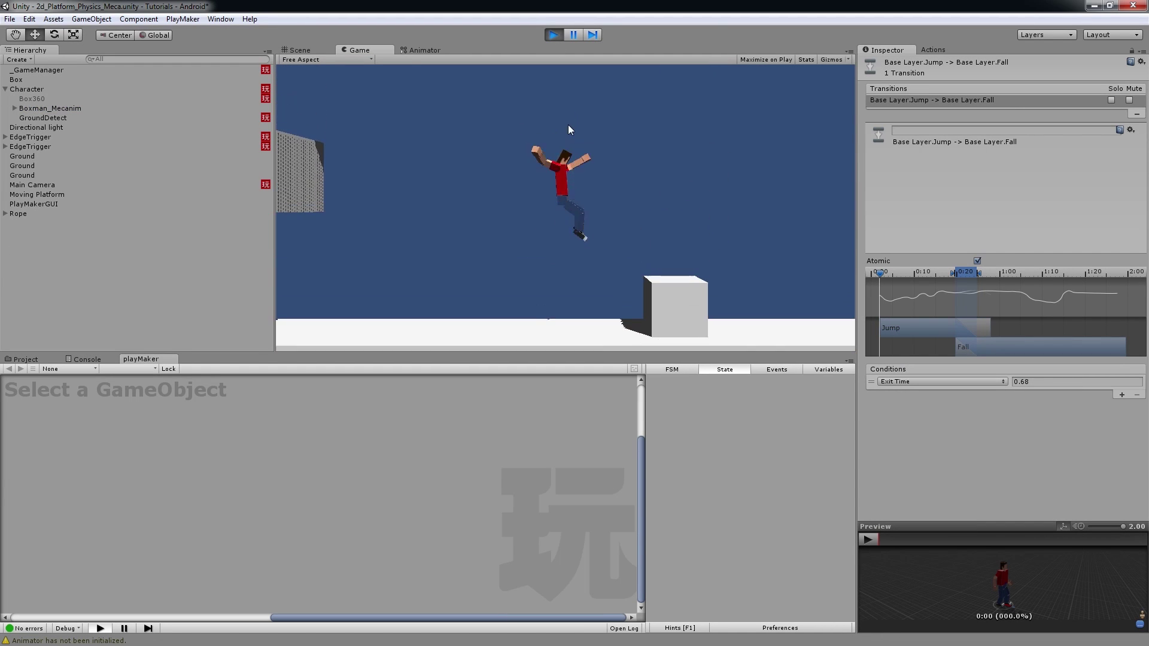
{"action": "key", "text": "space"}
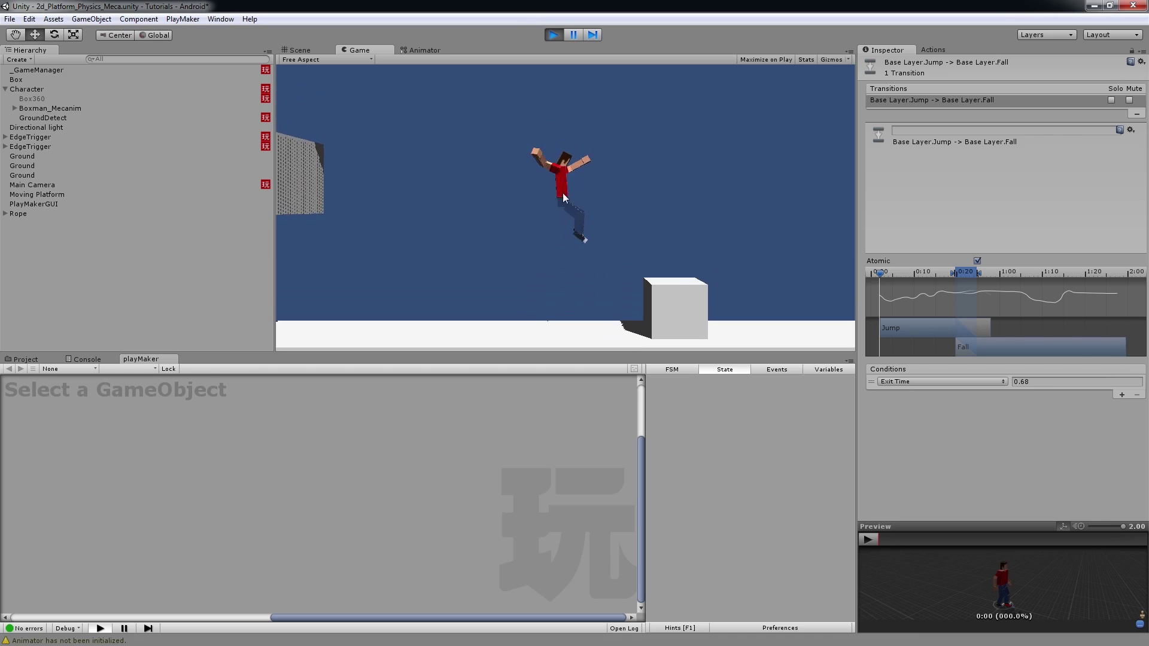
{"action": "left_click", "coordinate": [554, 34]}
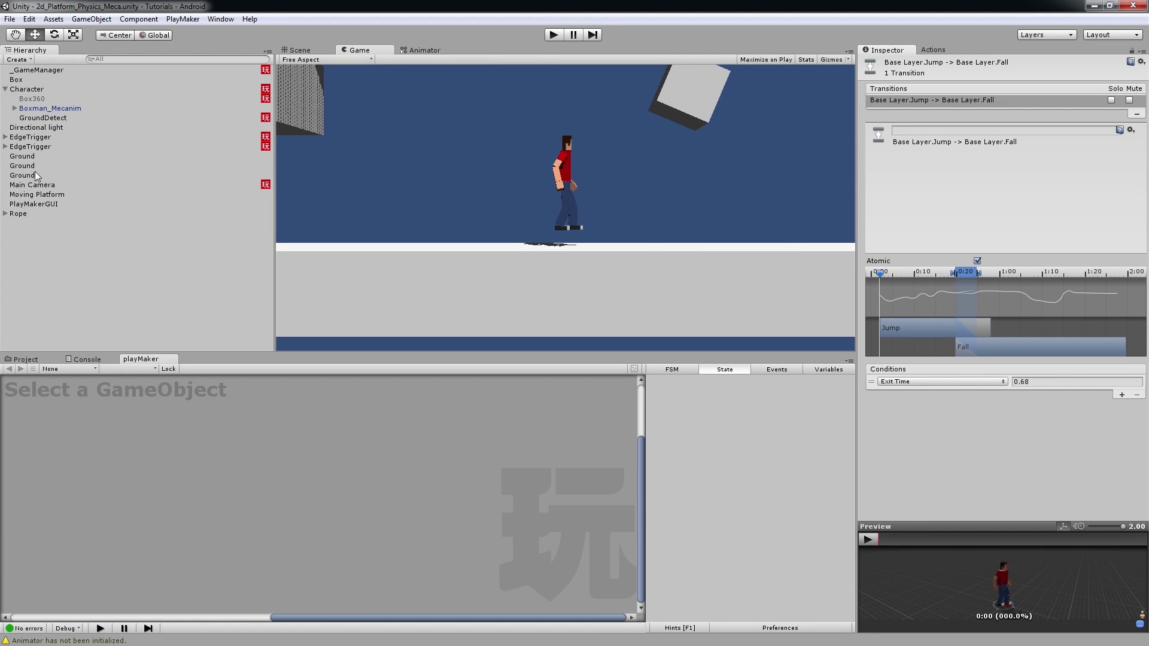
Step: In the Character's Mecanim Animation FSM, add a Hanging global transition to the On Edge state
{"action": "left_click", "coordinate": [37, 90]}
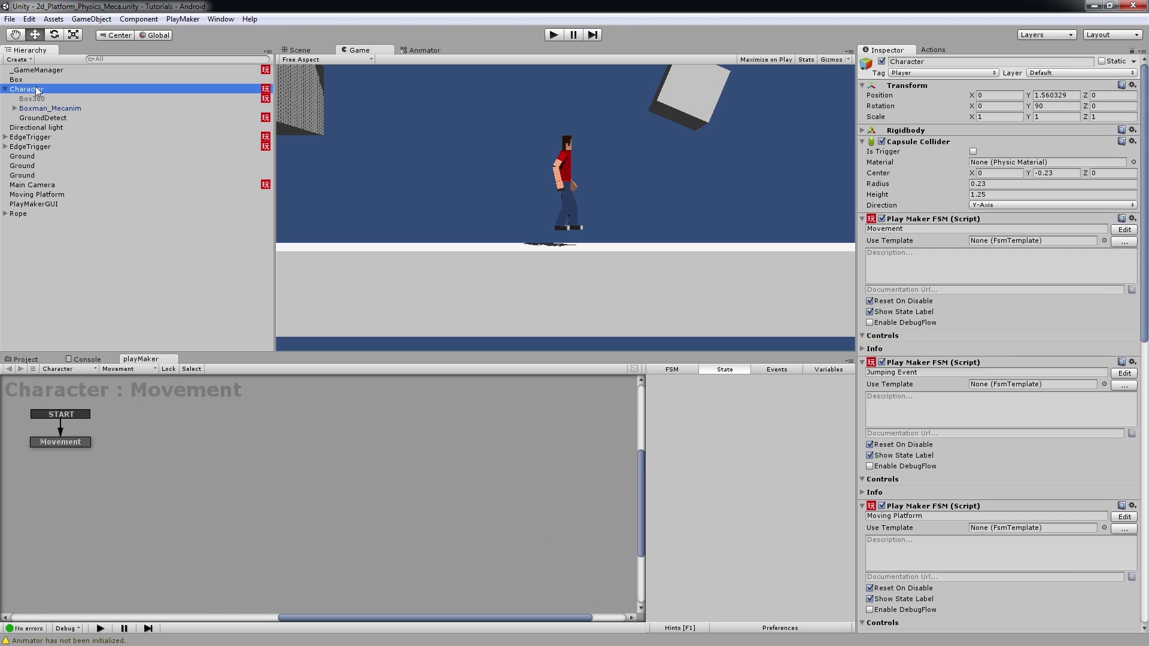
{"action": "left_click", "coordinate": [132, 369]}
{"action": "left_click", "coordinate": [165, 418]}
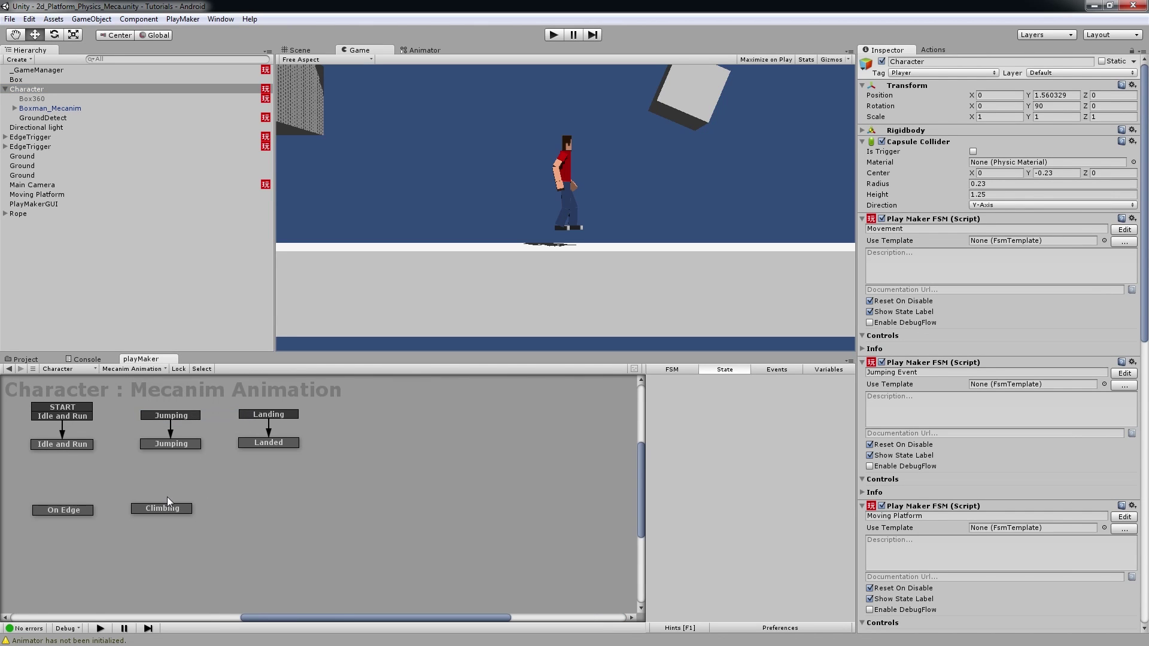
{"action": "left_click", "coordinate": [116, 517]}
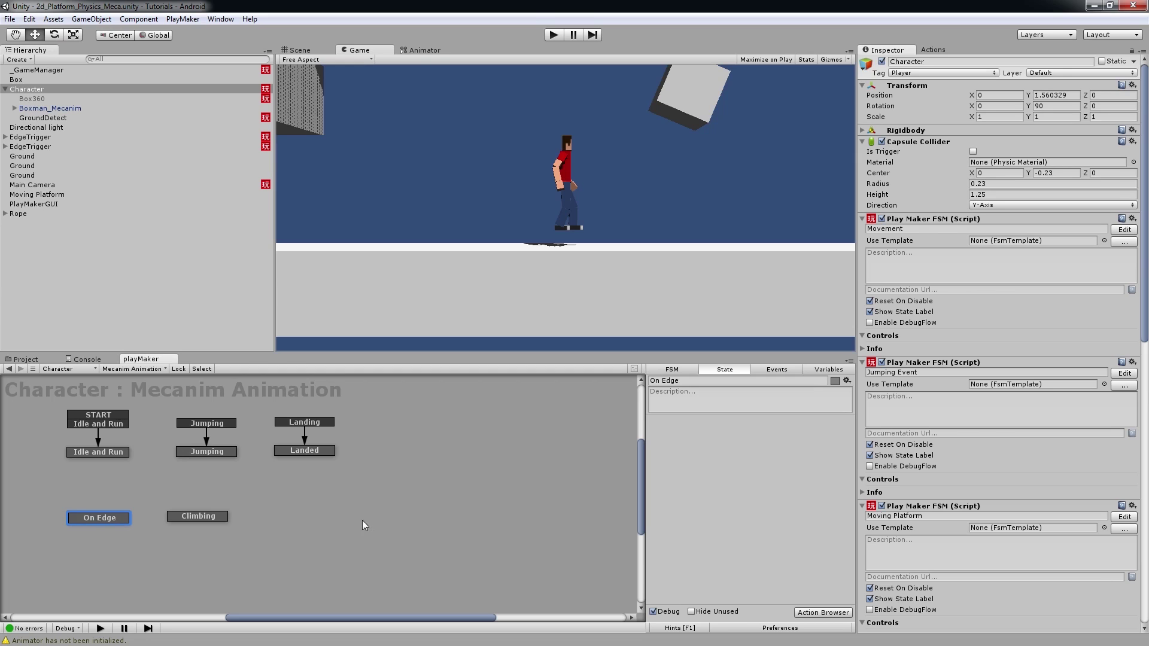
{"action": "left_click", "coordinate": [773, 370]}
{"action": "left_click", "coordinate": [733, 372]}
{"action": "right_click", "coordinate": [84, 519]}
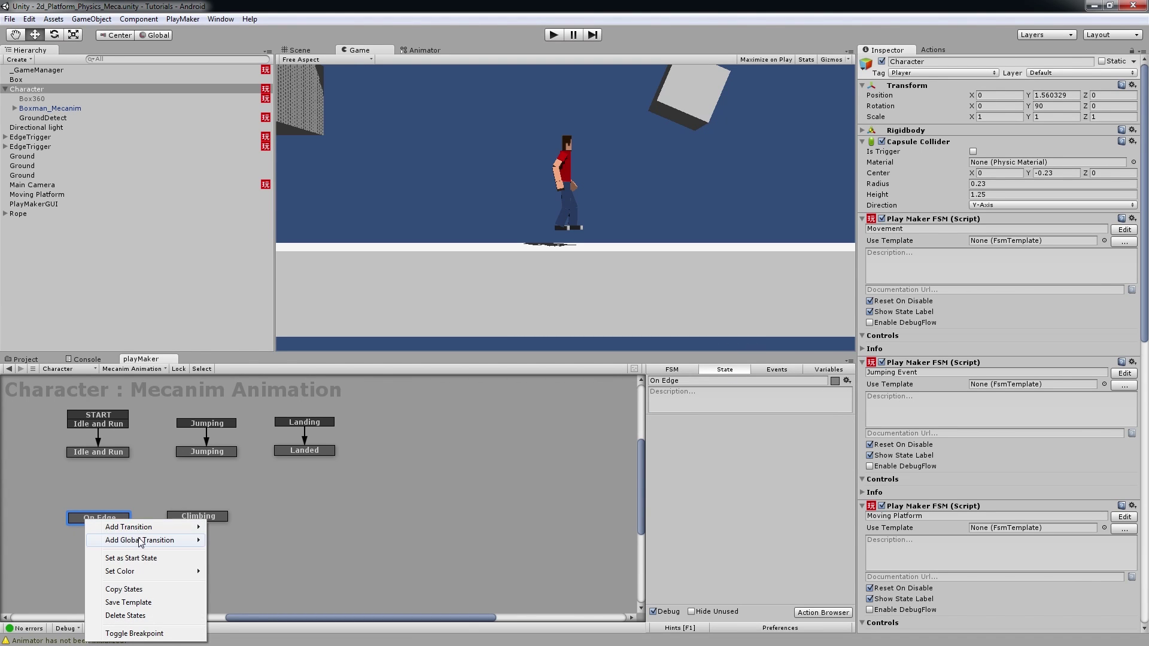
{"action": "mouse_move", "coordinate": [141, 541]}
{"action": "left_click", "coordinate": [238, 435]}
Step: Add a Climbing global transition to the Climbing state
{"action": "right_click", "coordinate": [202, 516]}
{"action": "mouse_move", "coordinate": [233, 536]}
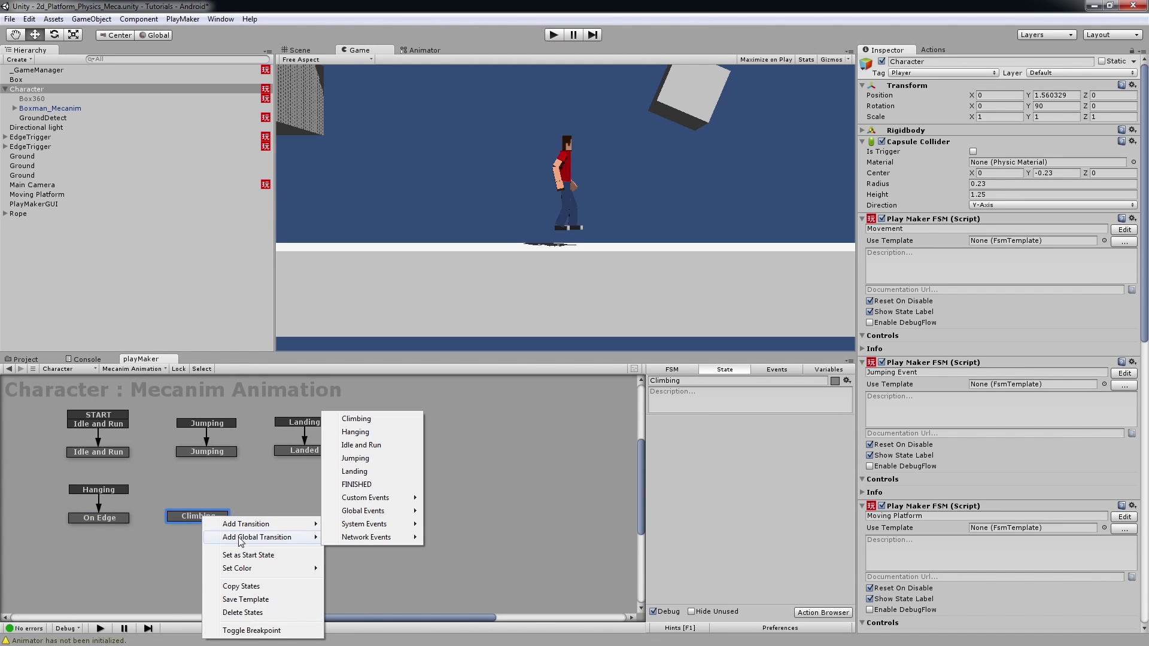
{"action": "left_click", "coordinate": [356, 418]}
Step: Find the Set Animator Trigger action by searching for "animator" and add it to the On Edge state
{"action": "left_click", "coordinate": [82, 518]}
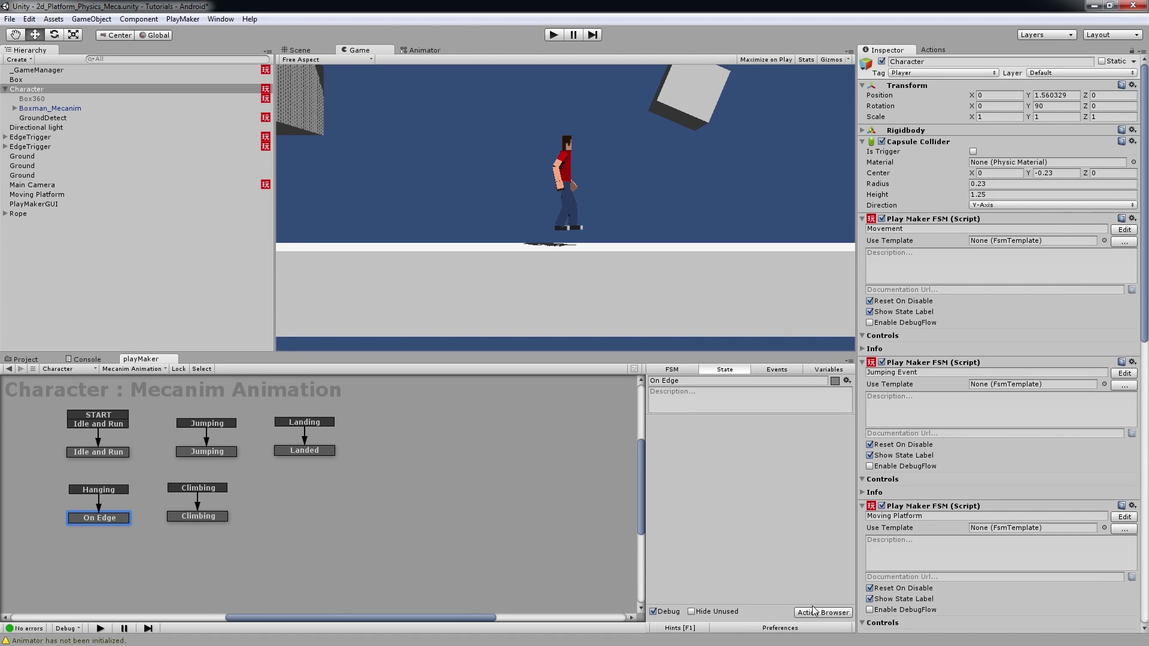
{"action": "left_click", "coordinate": [933, 50]}
{"action": "left_click", "coordinate": [910, 60]}
{"action": "type", "text": "animatr"}
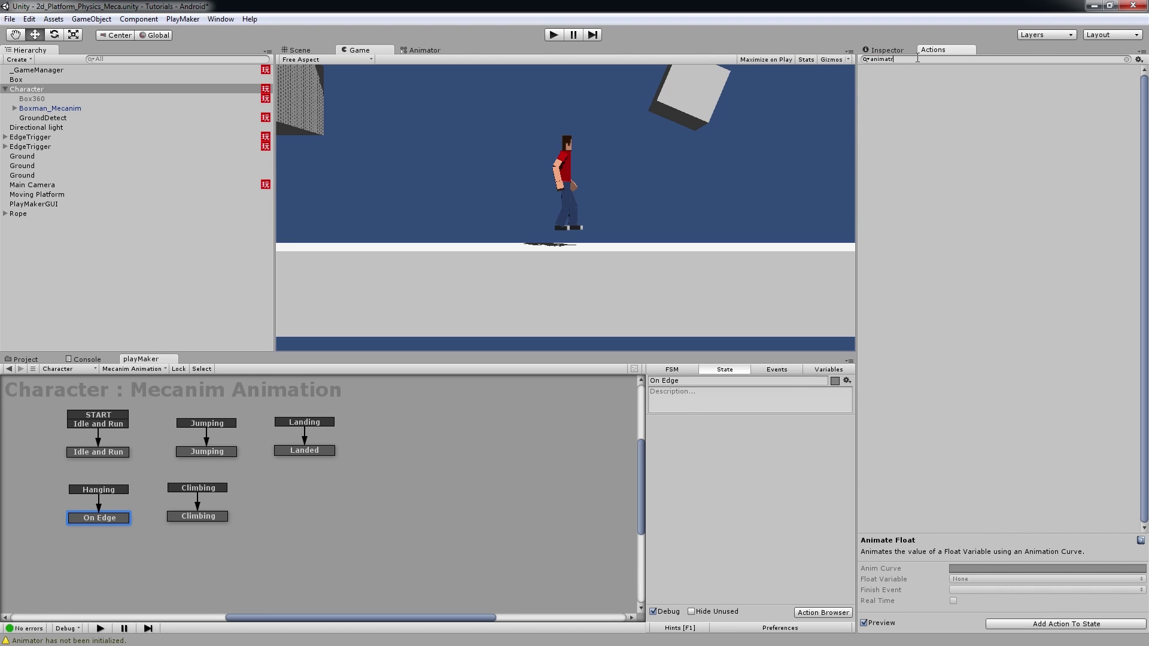
{"action": "key", "text": "BackSpace"}
{"action": "type", "text": "o"}
{"action": "key", "text": "ctrl+a"}
{"action": "type", "text": "animator"}
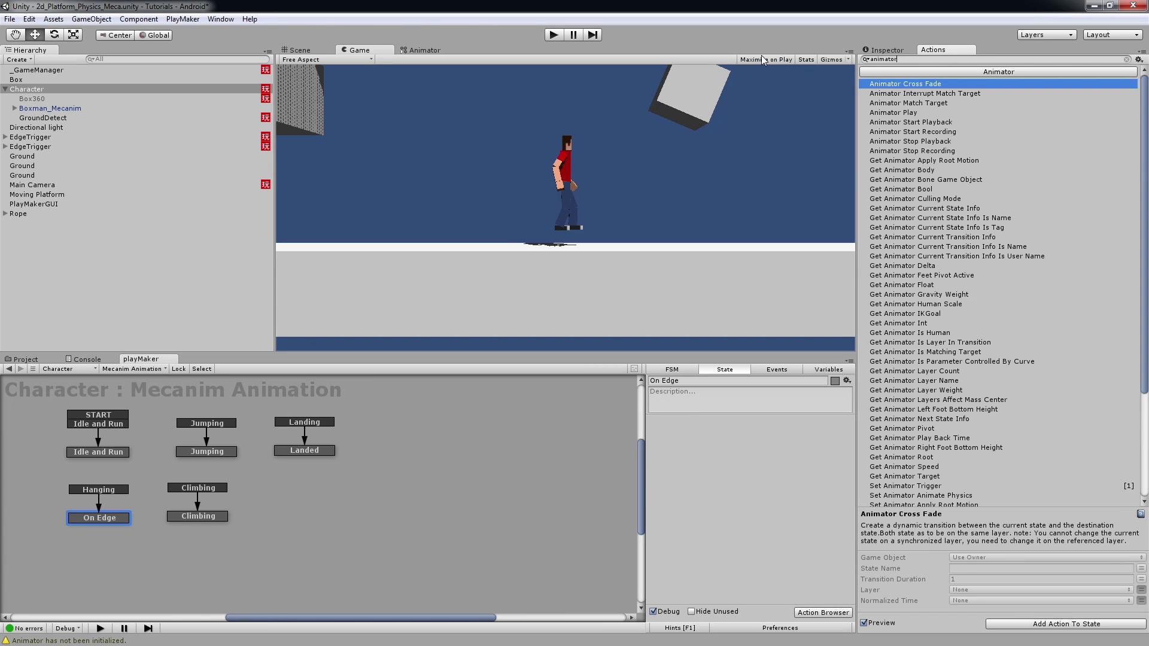
{"action": "scroll", "coordinate": [942, 350], "scroll_direction": "down", "scroll_amount": 5}
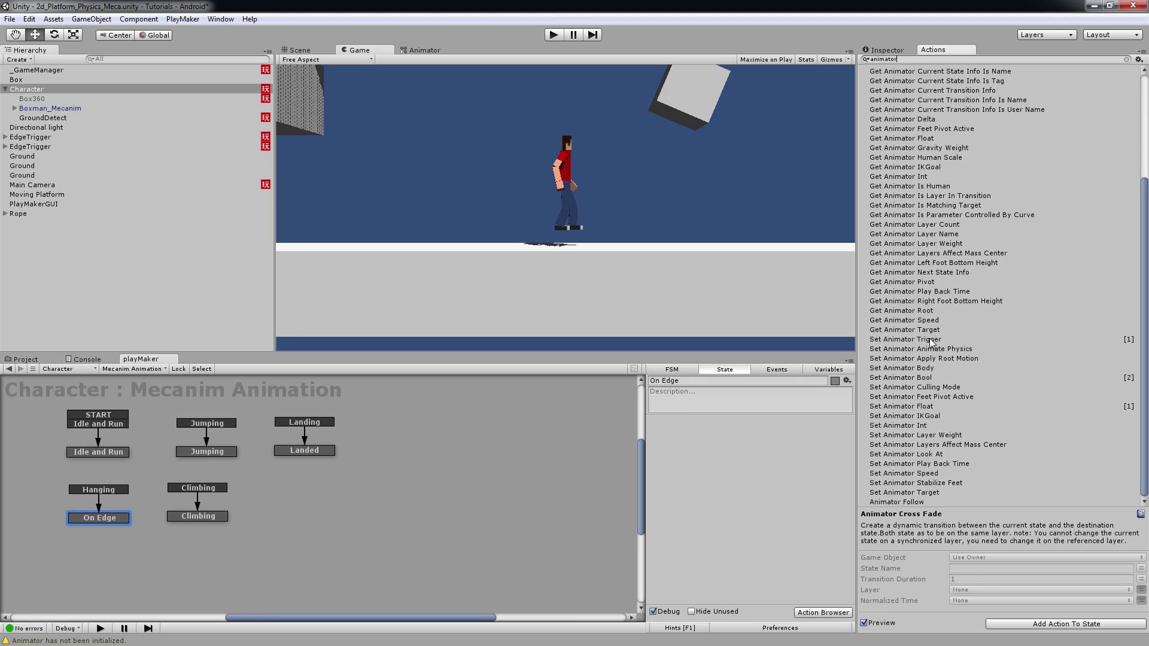
{"action": "scroll", "coordinate": [932, 341], "scroll_direction": "up", "scroll_amount": 2}
{"action": "left_click", "coordinate": [932, 348]}
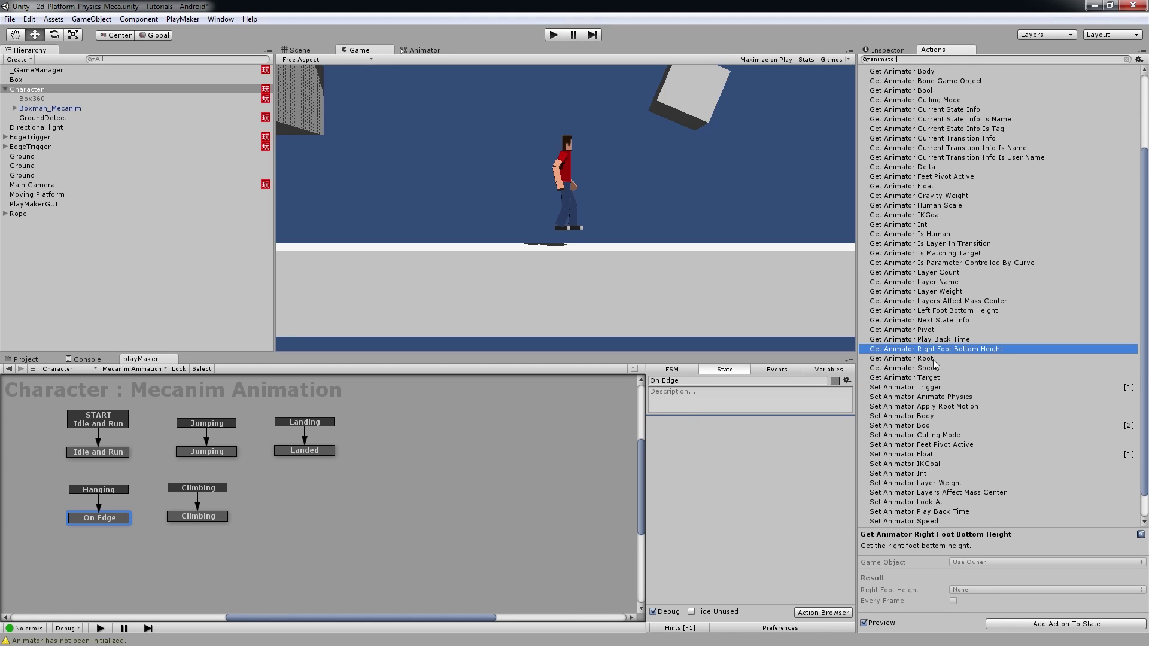
{"action": "left_click_drag", "start_coordinate": [930, 387], "coordinate": [727, 470]}
Step: Set the trigger action's Game Object to Specify Game Object, using the MecanimCharacter variable
{"action": "left_click", "coordinate": [788, 434]}
{"action": "left_click", "coordinate": [786, 466]}
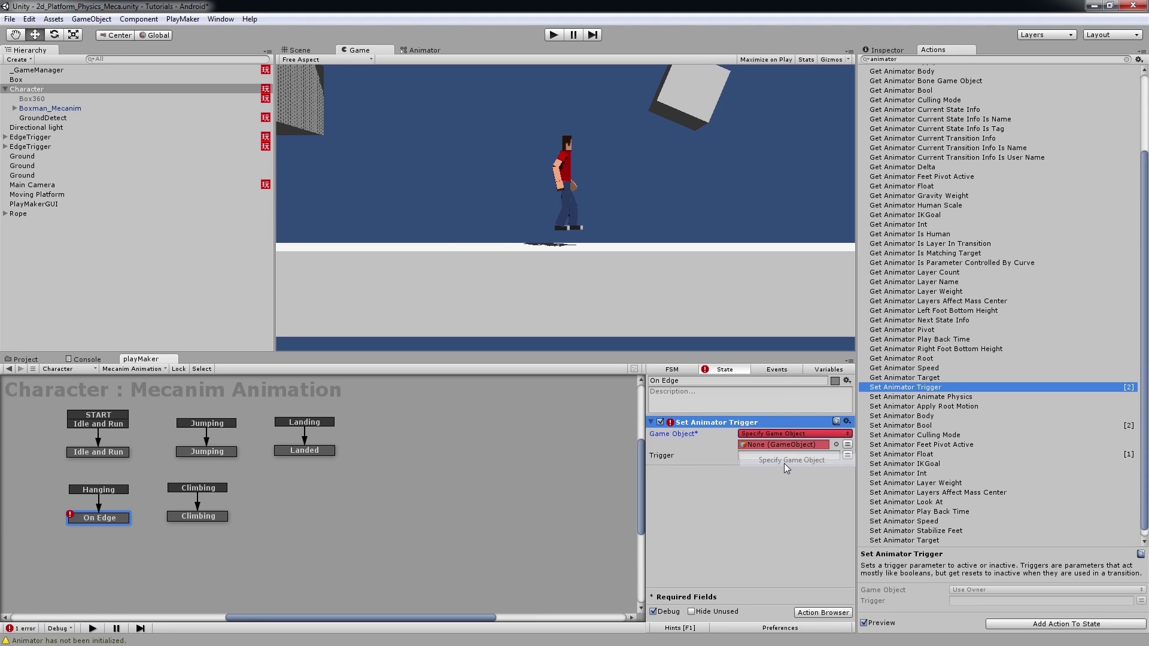
{"action": "left_click", "coordinate": [847, 444]}
{"action": "left_click", "coordinate": [802, 444]}
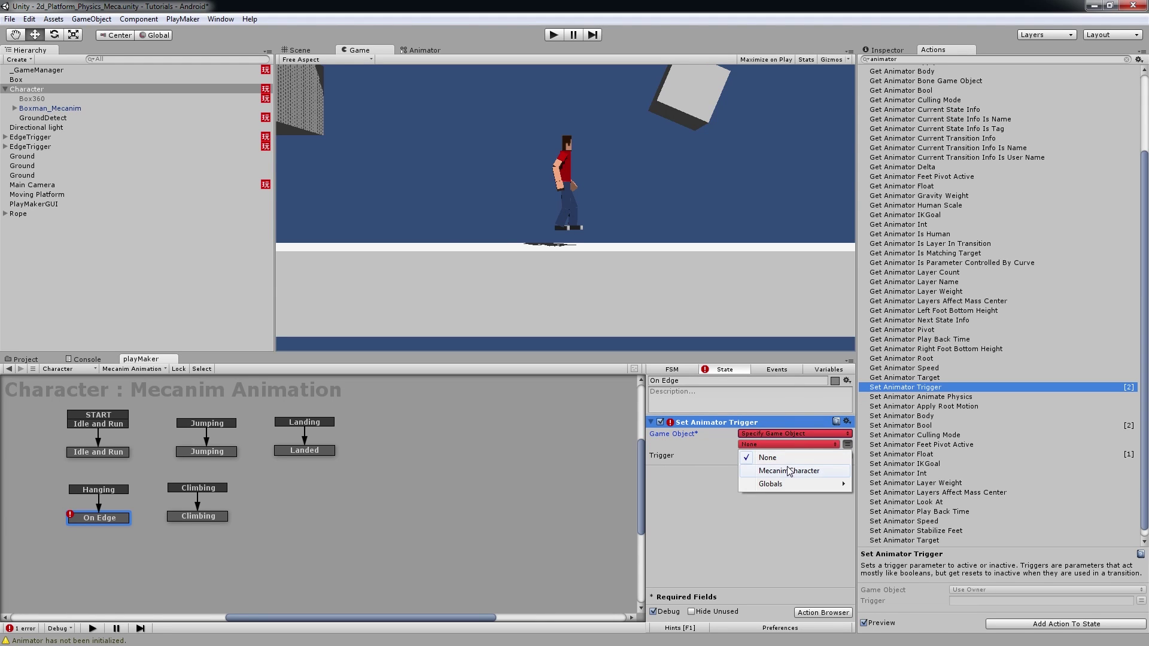
{"action": "left_click", "coordinate": [790, 471]}
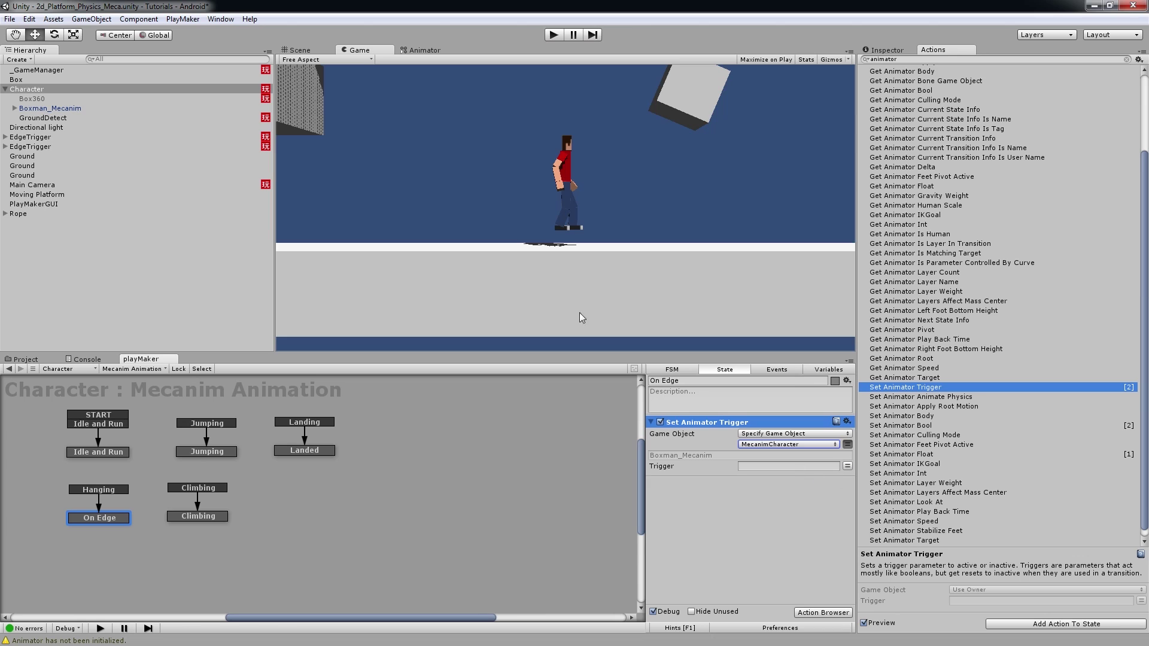
Step: Add a trigger parameter named onEdge to the character's Animator controller
{"action": "left_click", "coordinate": [424, 50]}
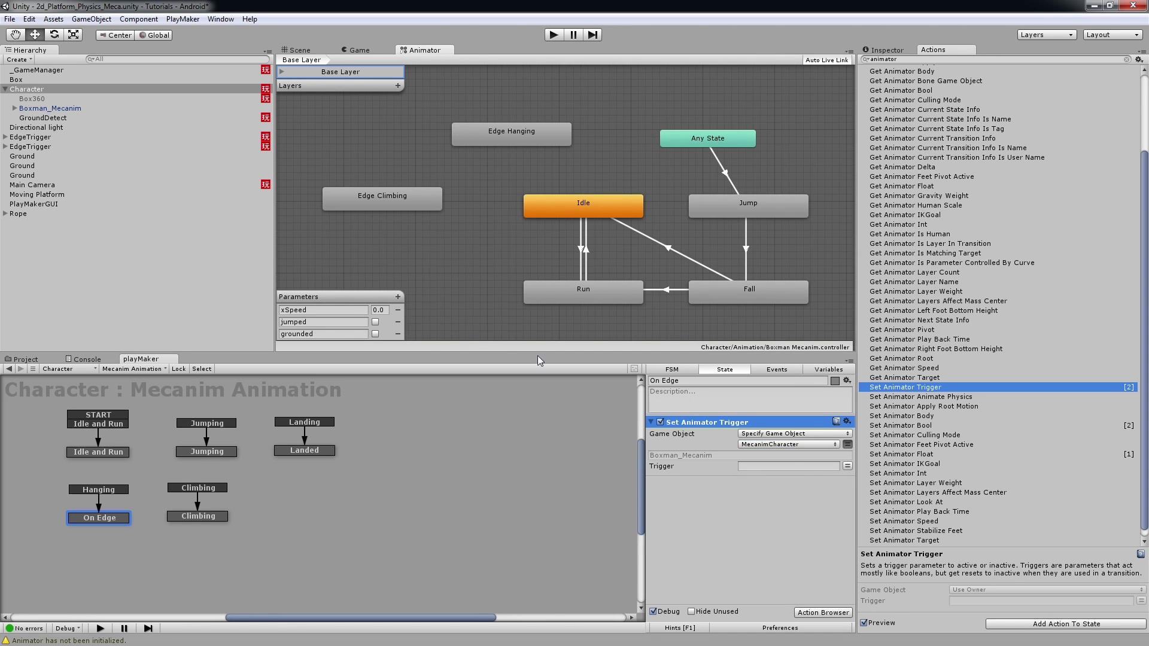
{"action": "left_click", "coordinate": [788, 466]}
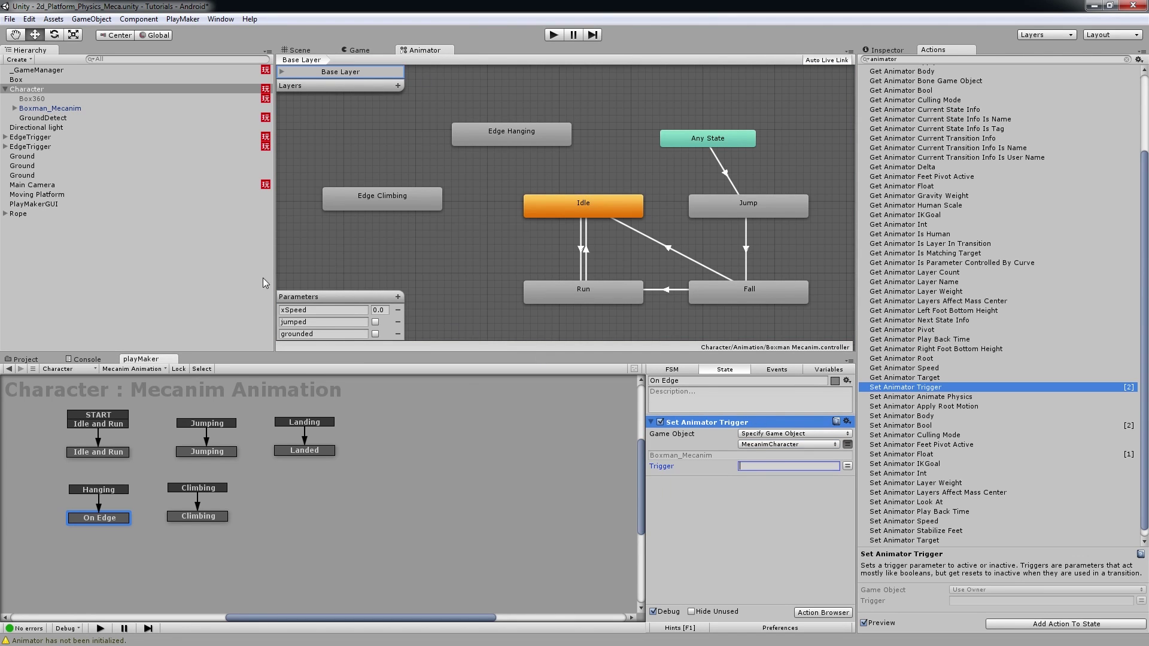
{"action": "left_click", "coordinate": [398, 296]}
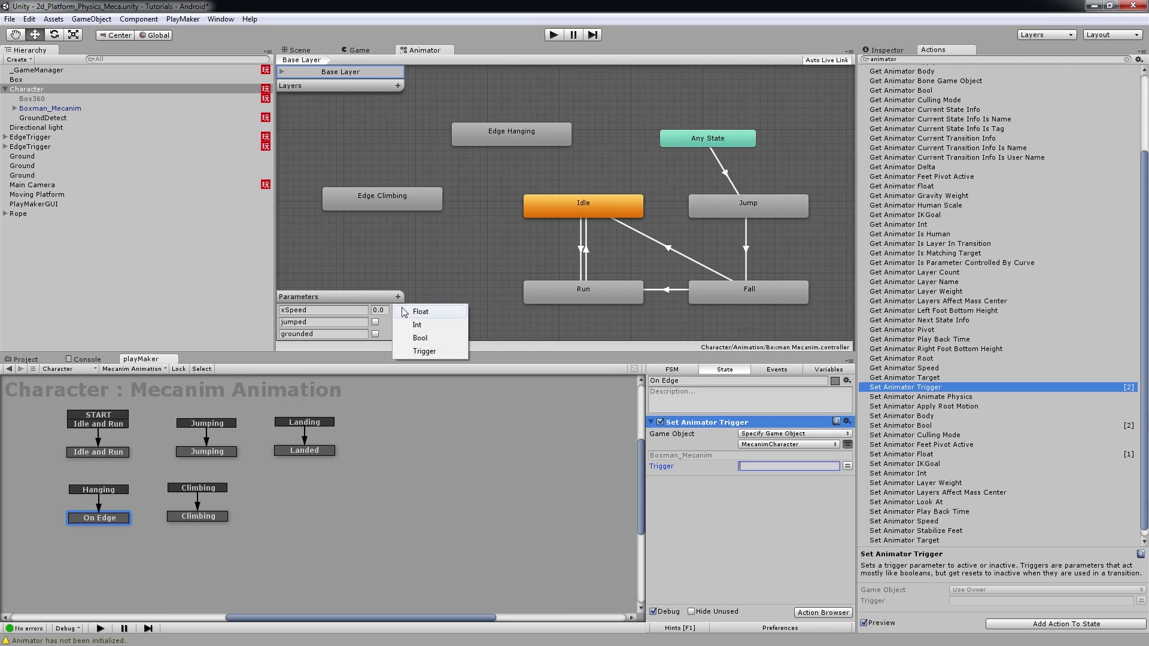
{"action": "left_click", "coordinate": [417, 351]}
{"action": "left_click", "coordinate": [322, 334]}
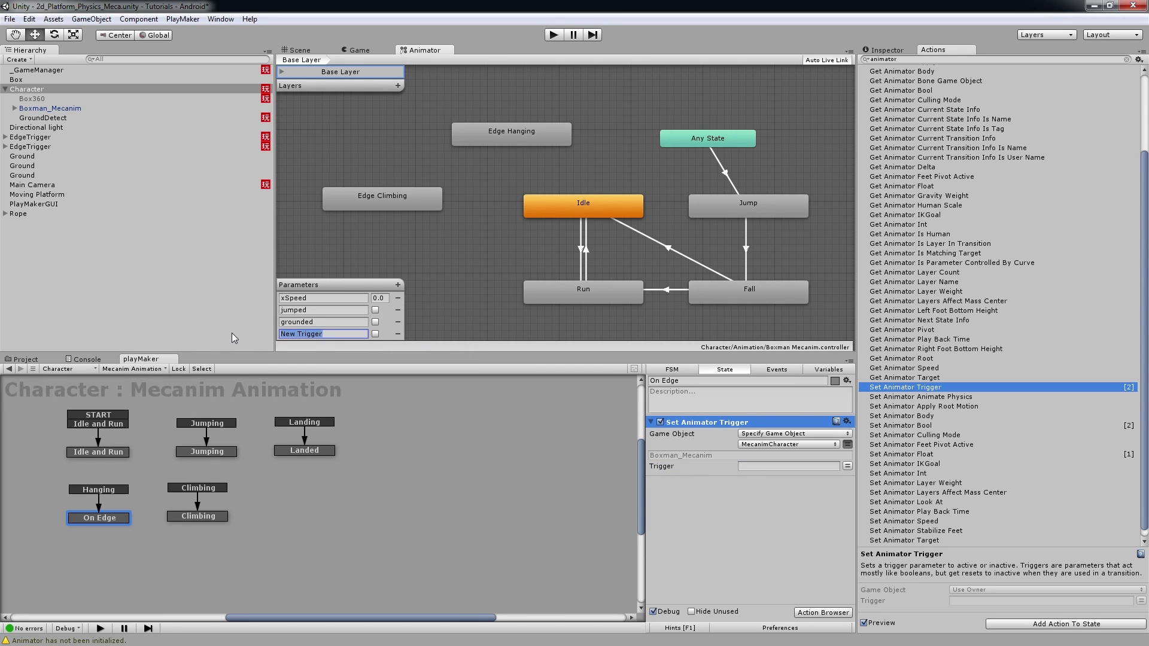
{"action": "type", "text": "on"}
Step: Add another trigger parameter named climbing to the Animator controller
{"action": "left_click", "coordinate": [398, 286]}
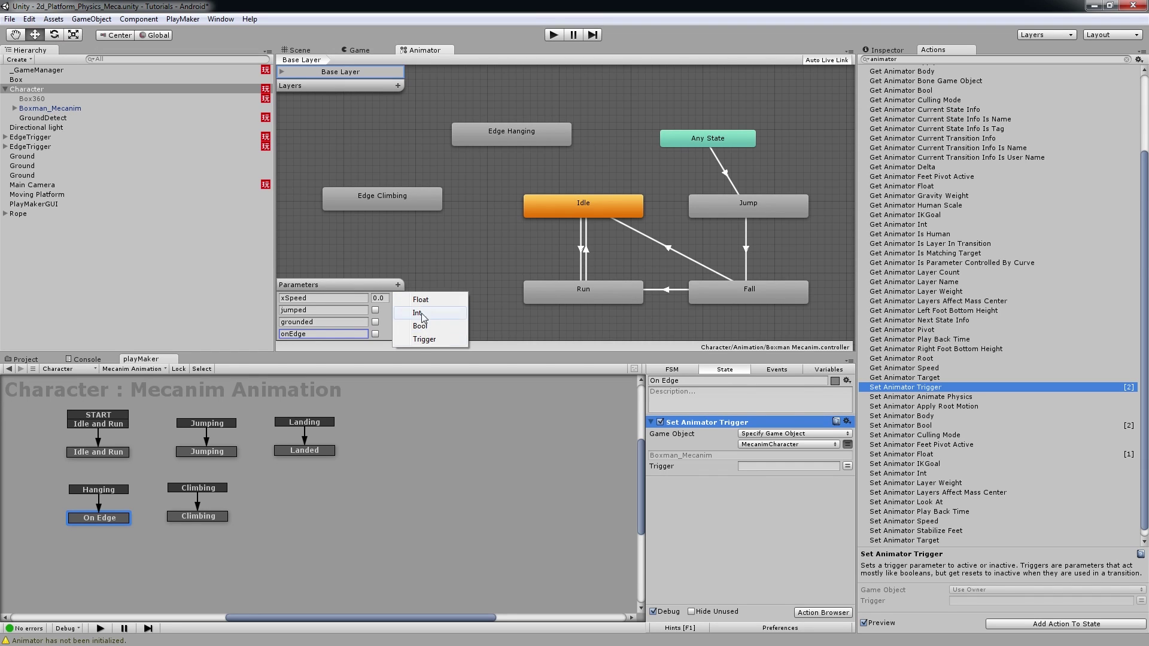
{"action": "left_click", "coordinate": [424, 339]}
{"action": "left_click", "coordinate": [328, 337]}
{"action": "type", "text": "climbing"}
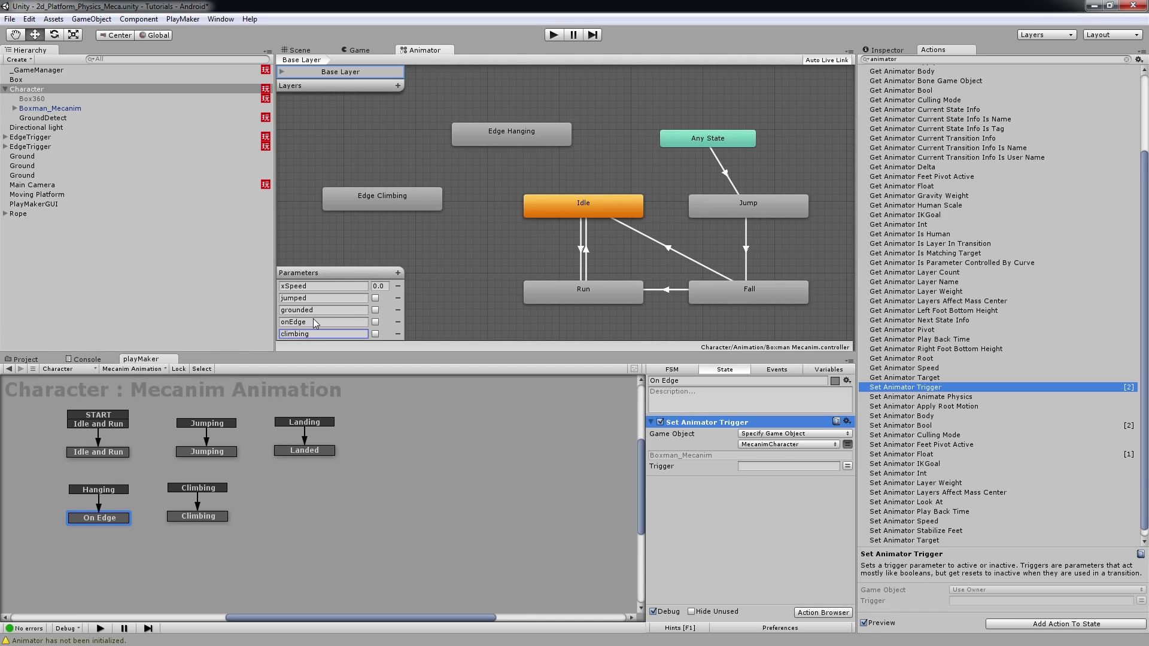
Step: Set the On Edge state's trigger name to onEdge and copy its Set Animator Trigger action into the Climbing state
{"action": "left_click", "coordinate": [314, 321]}
{"action": "left_click", "coordinate": [782, 468]}
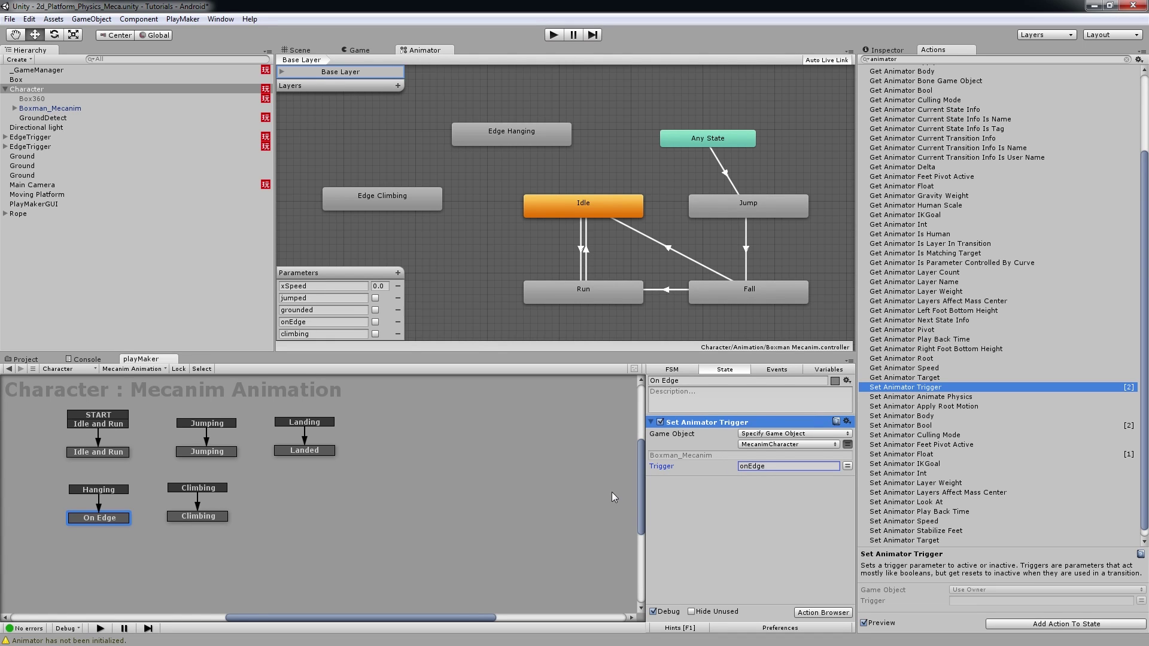
{"action": "right_click", "coordinate": [725, 421]}
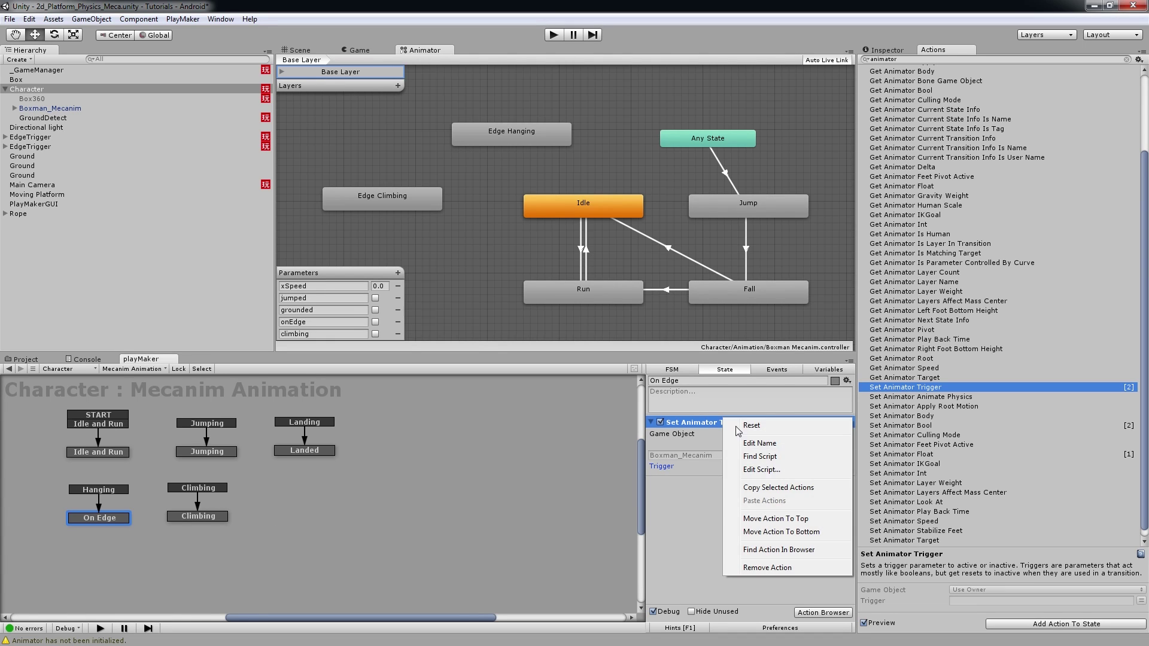
{"action": "left_click", "coordinate": [778, 487]}
{"action": "left_click", "coordinate": [198, 524]}
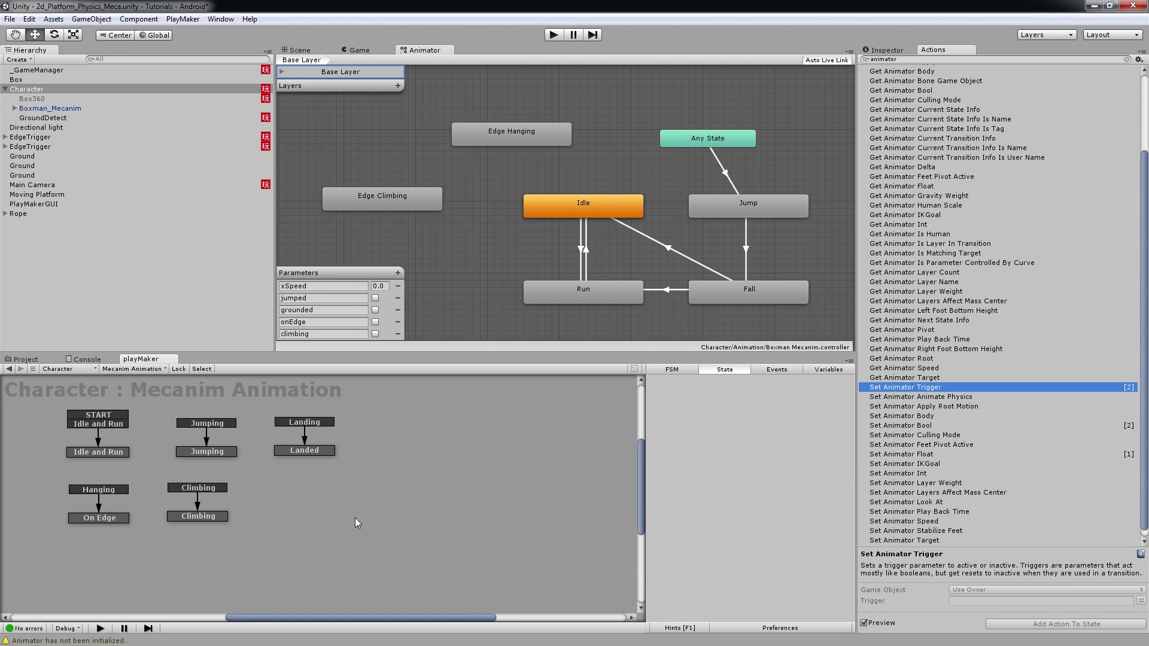
{"action": "left_click", "coordinate": [226, 514]}
{"action": "right_click", "coordinate": [708, 472]}
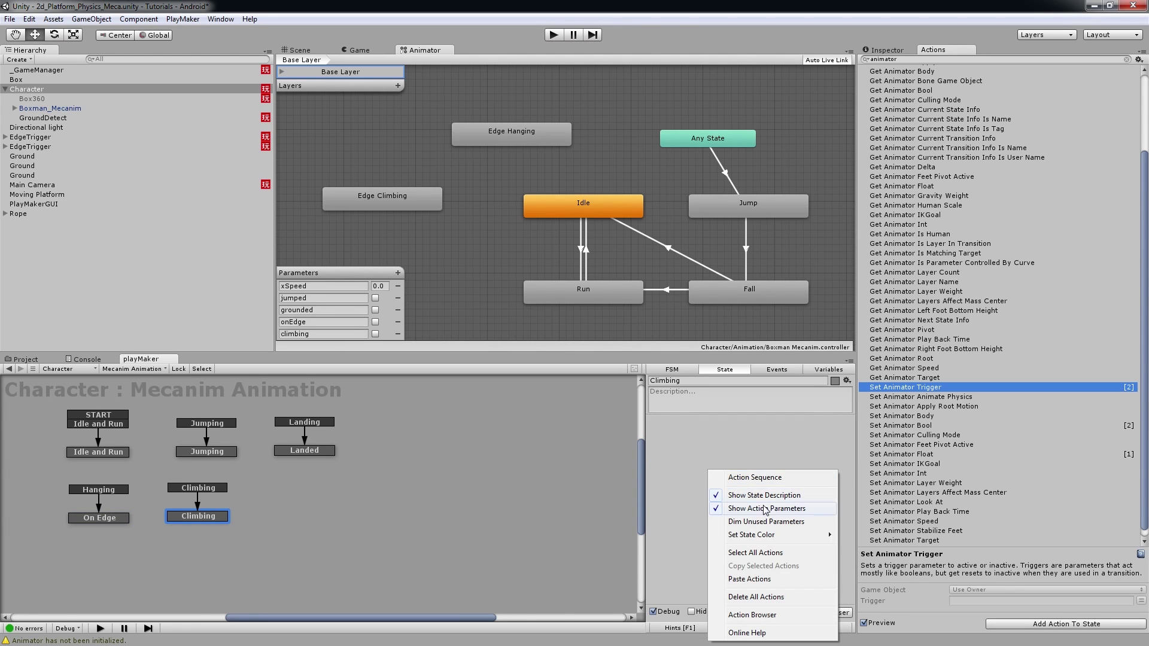
{"action": "left_click", "coordinate": [765, 580]}
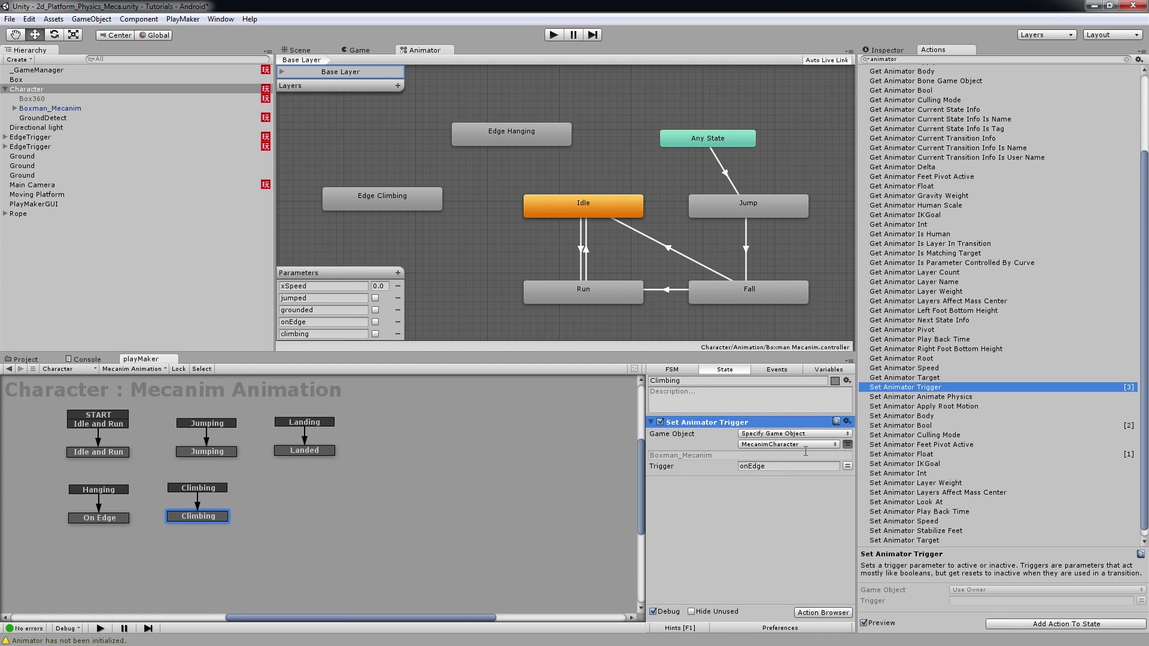
Step: Change the trigger name in the Climbing state's Set Animator Trigger action to climbing
{"action": "left_click", "coordinate": [766, 467]}
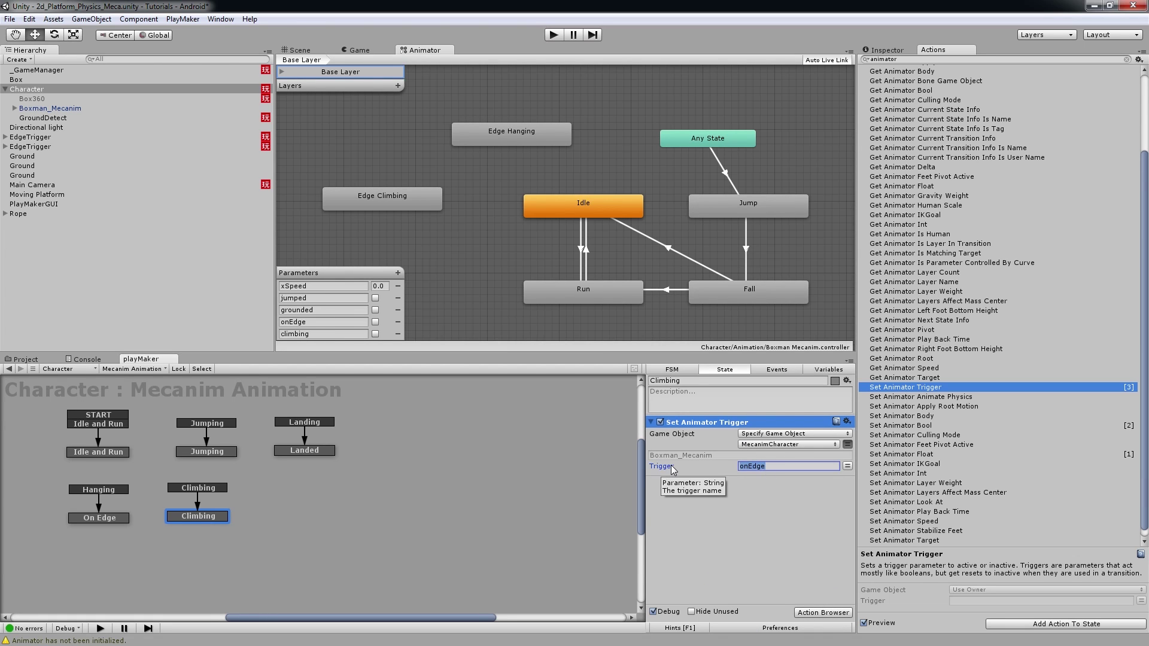
{"action": "type", "text": "Climbing"}
{"action": "key", "text": "BackSpace"}
{"action": "key", "text": "BackSpace"}
{"action": "key", "text": "BackSpace"}
{"action": "key", "text": "BackSpace"}
{"action": "key", "text": "BackSpace"}
{"action": "key", "text": "BackSpace"}
{"action": "key", "text": "BackSpace"}
{"action": "key", "text": "BackSpace"}
{"action": "type", "text": "climbing"}
{"action": "left_click", "coordinate": [704, 499]}
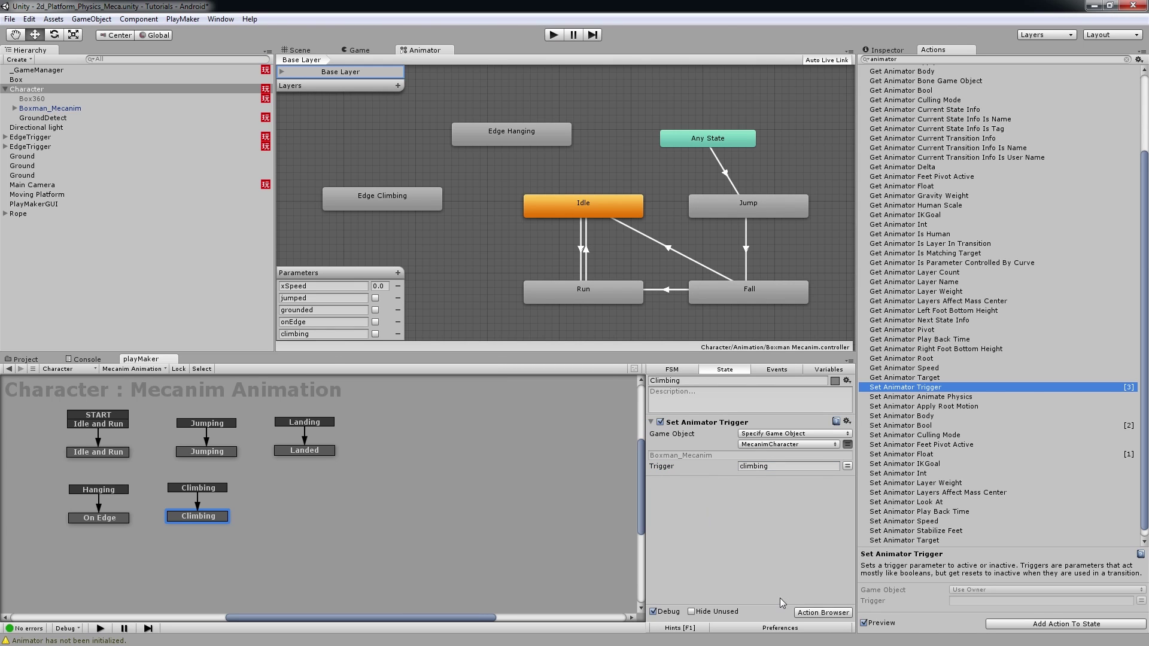
Step: Find the Next Frame Event action by searching for "next", add it to the Climbing state and have it send Idle and Run
{"action": "left_click", "coordinate": [907, 60]}
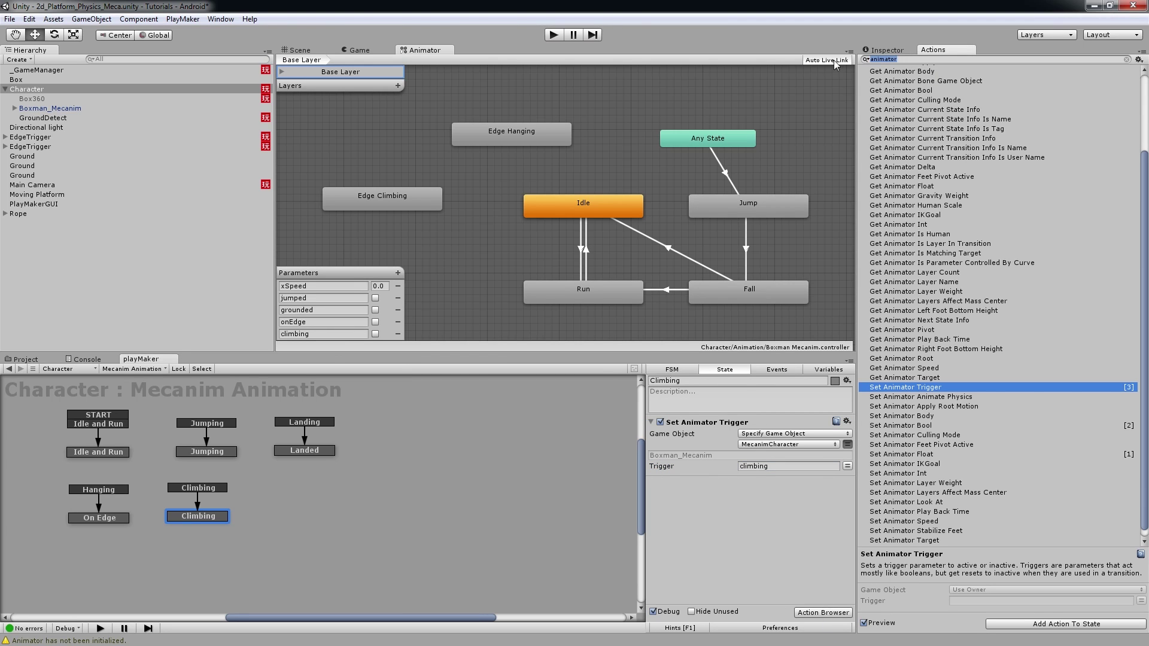
{"action": "type", "text": "next"}
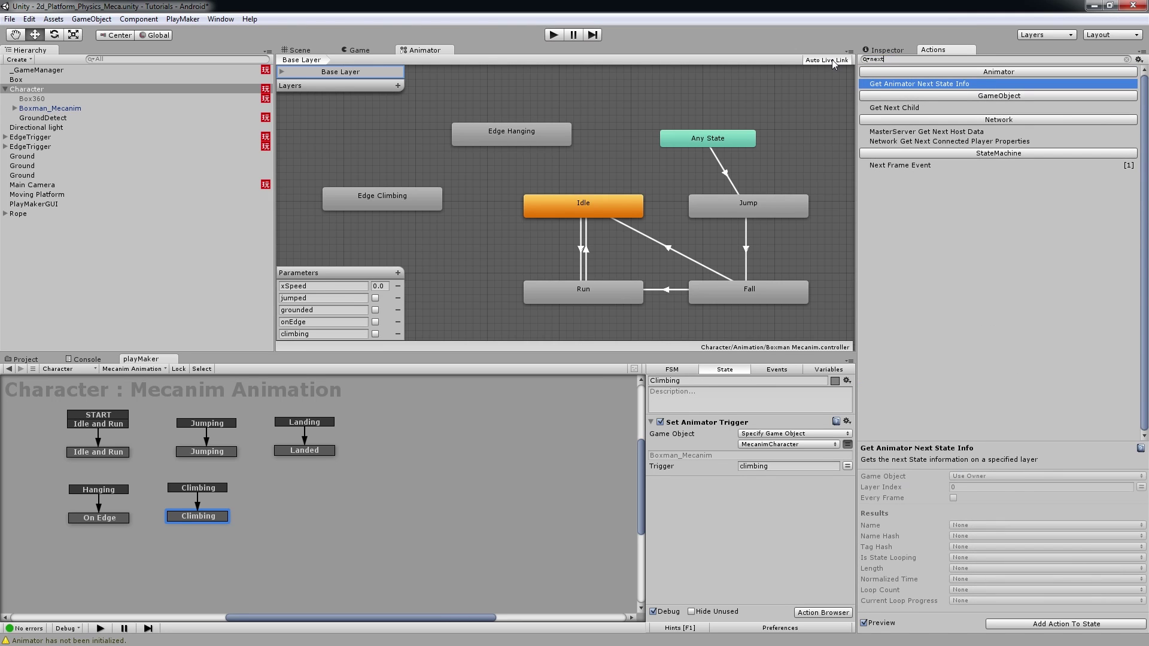
{"action": "double_click", "coordinate": [893, 165]}
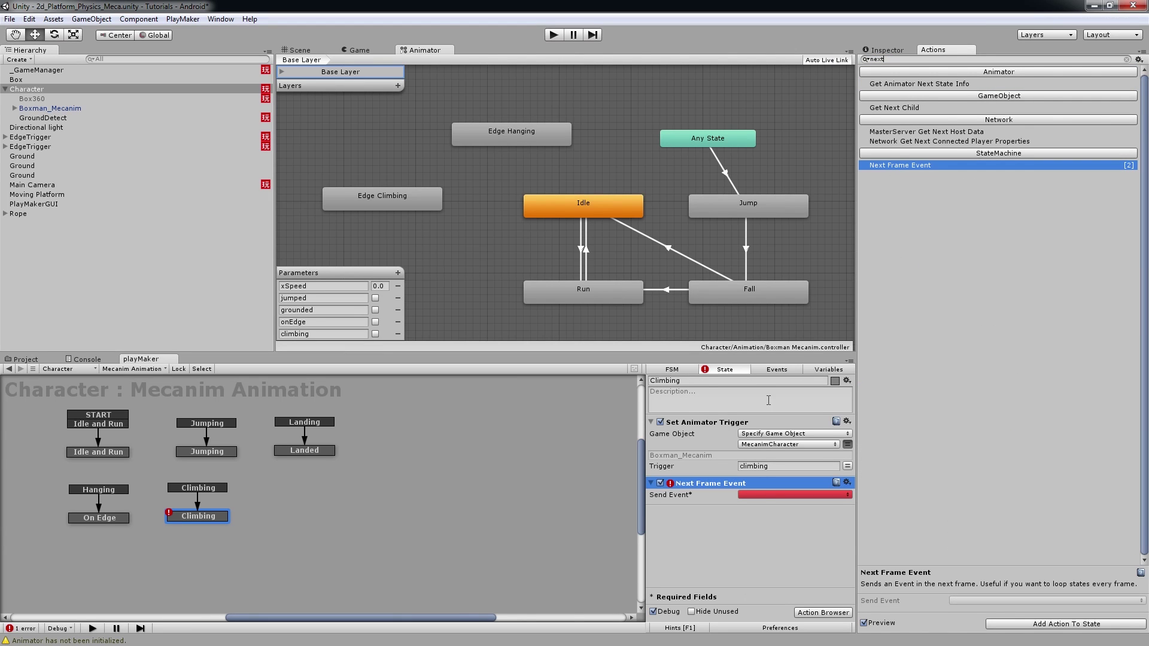
{"action": "left_click", "coordinate": [766, 496]}
{"action": "left_click", "coordinate": [780, 544]}
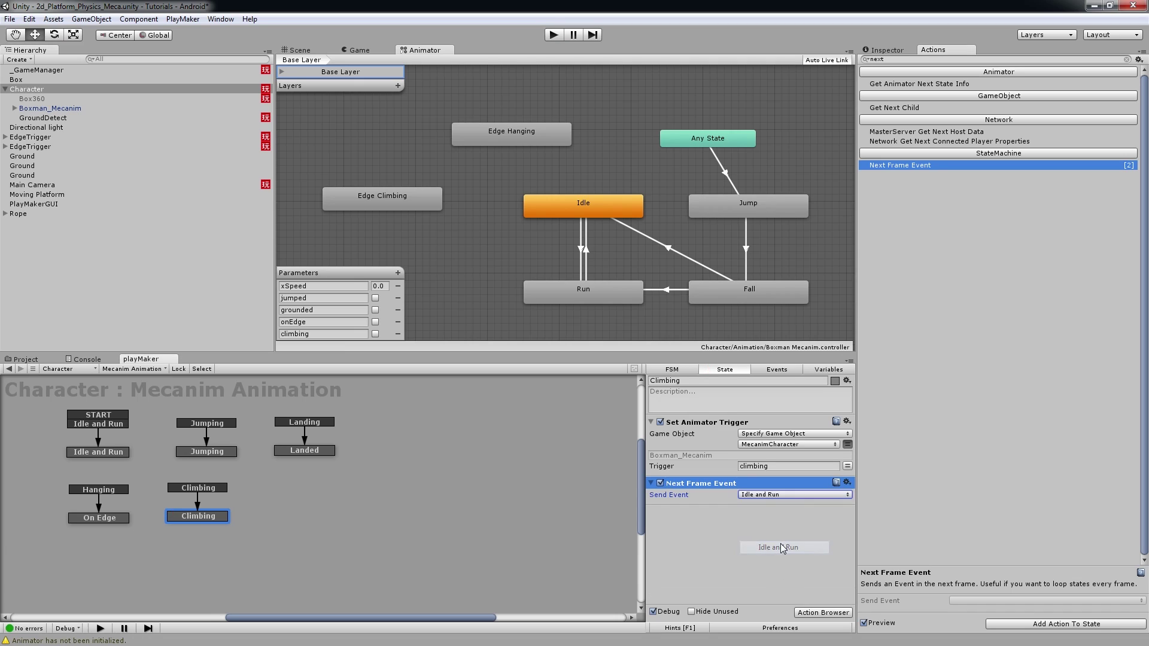
{"action": "left_click", "coordinate": [726, 541]}
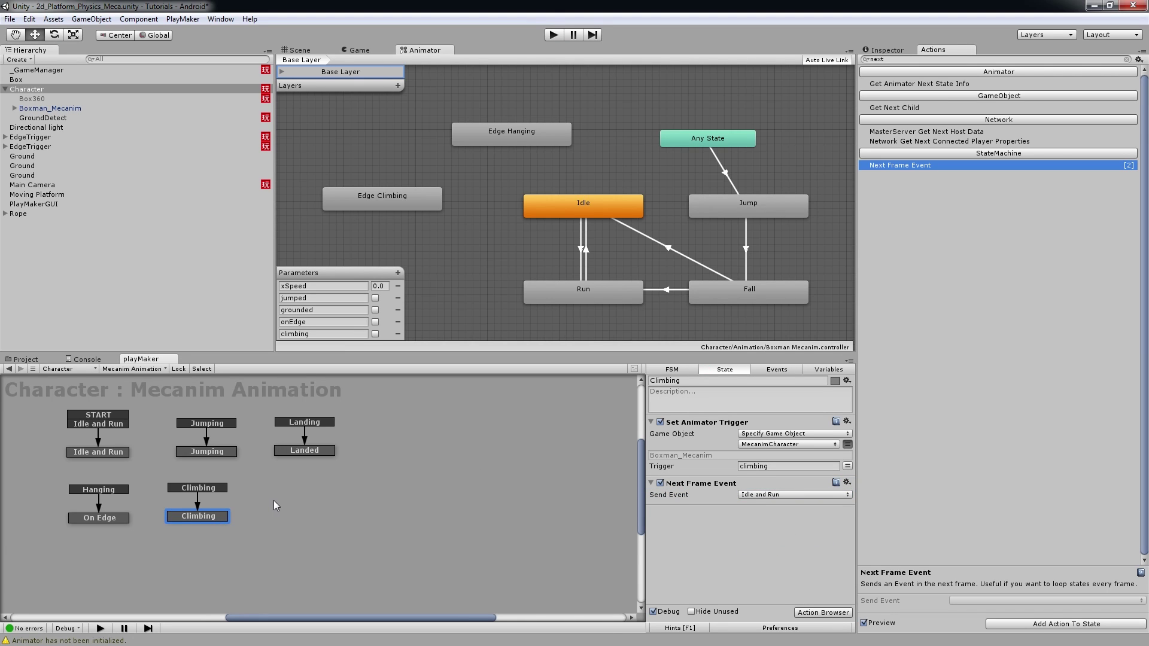
Step: Switch to the Character's Edge Climbing FSM and delete the Offset Character state
{"action": "left_click", "coordinate": [145, 368]}
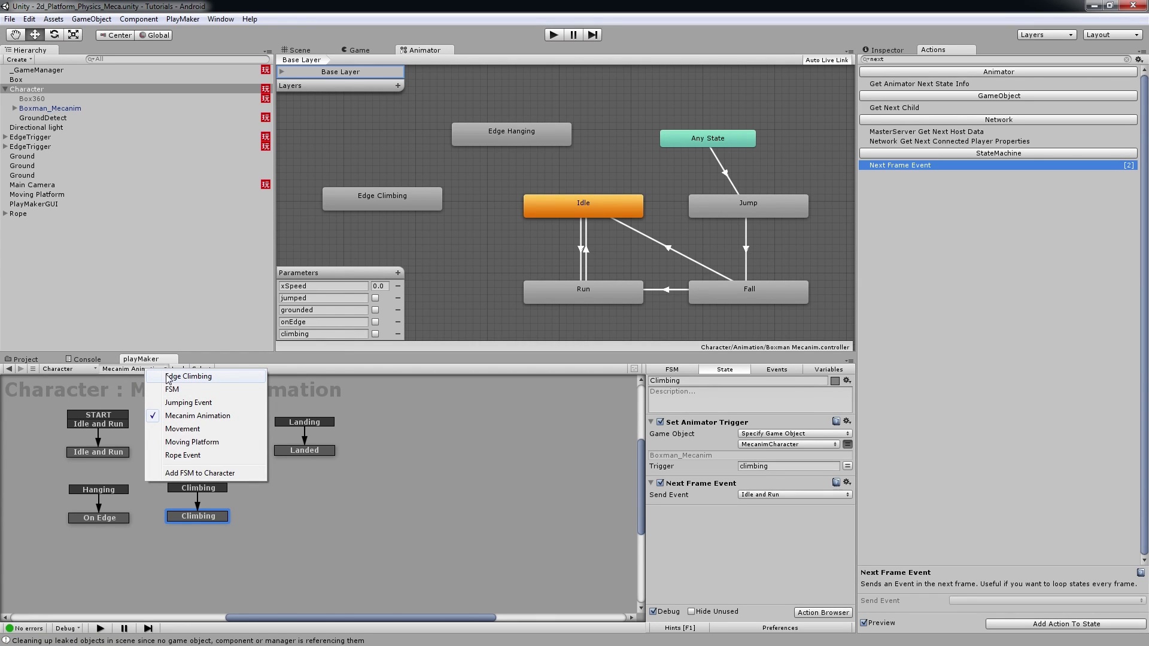
{"action": "left_click", "coordinate": [171, 376]}
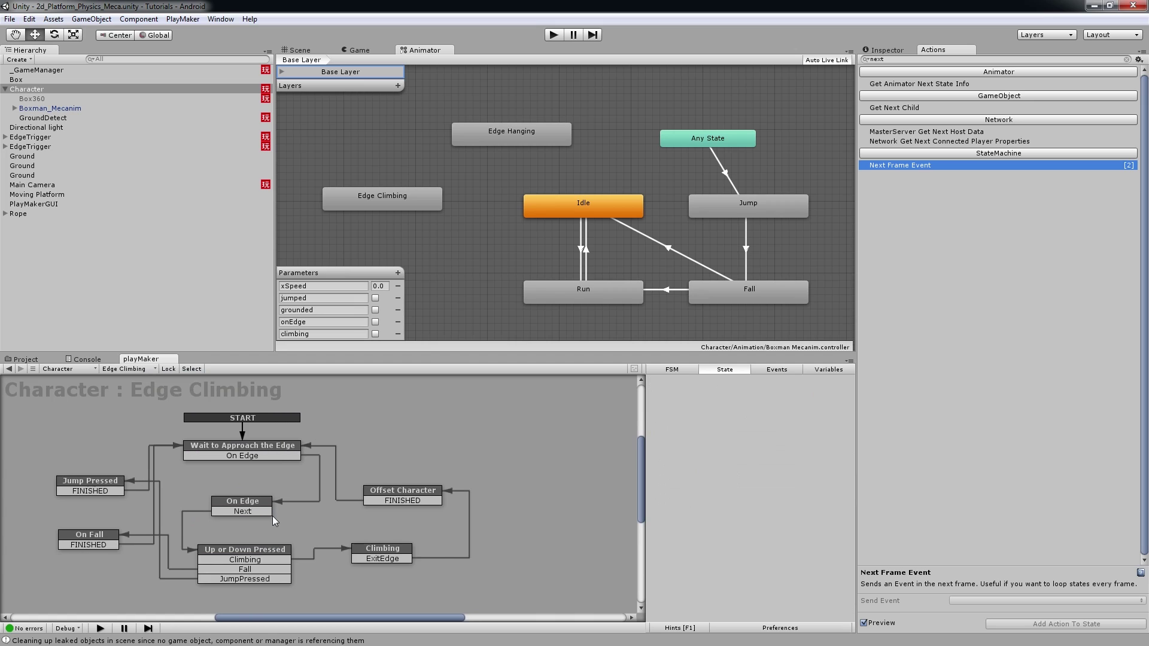
{"action": "left_click", "coordinate": [423, 498]}
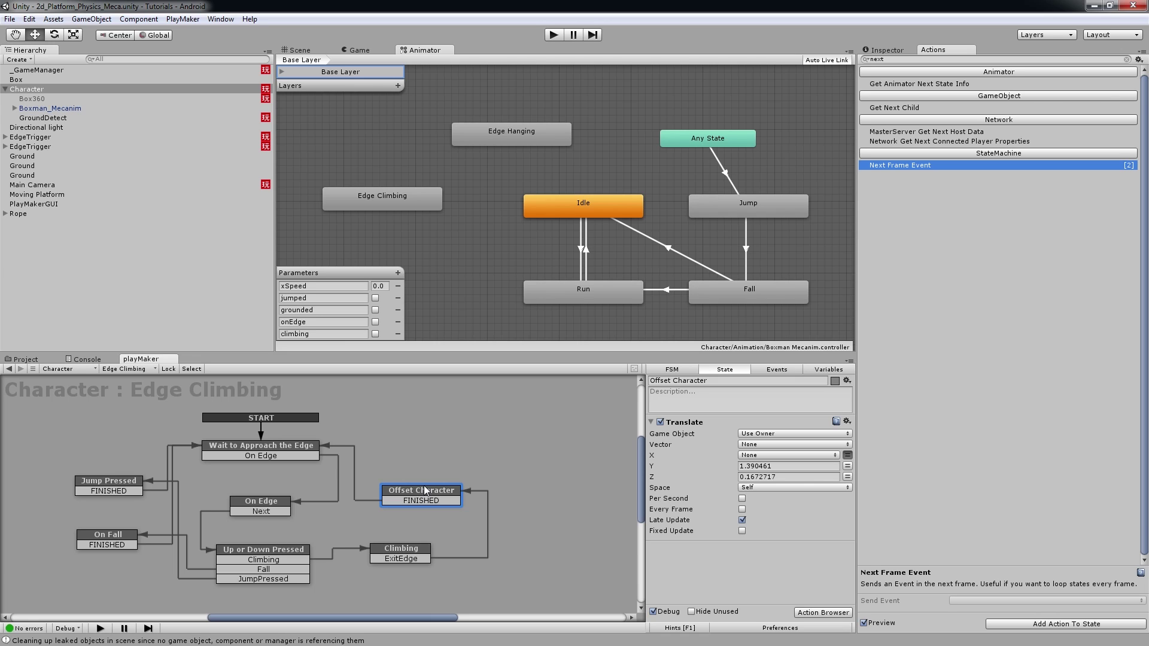
{"action": "key", "text": "Delete"}
Step: Connect the Climbing state's ExitEdge transition to the Wait to Approach the Edge state
{"action": "left_click", "coordinate": [413, 558]}
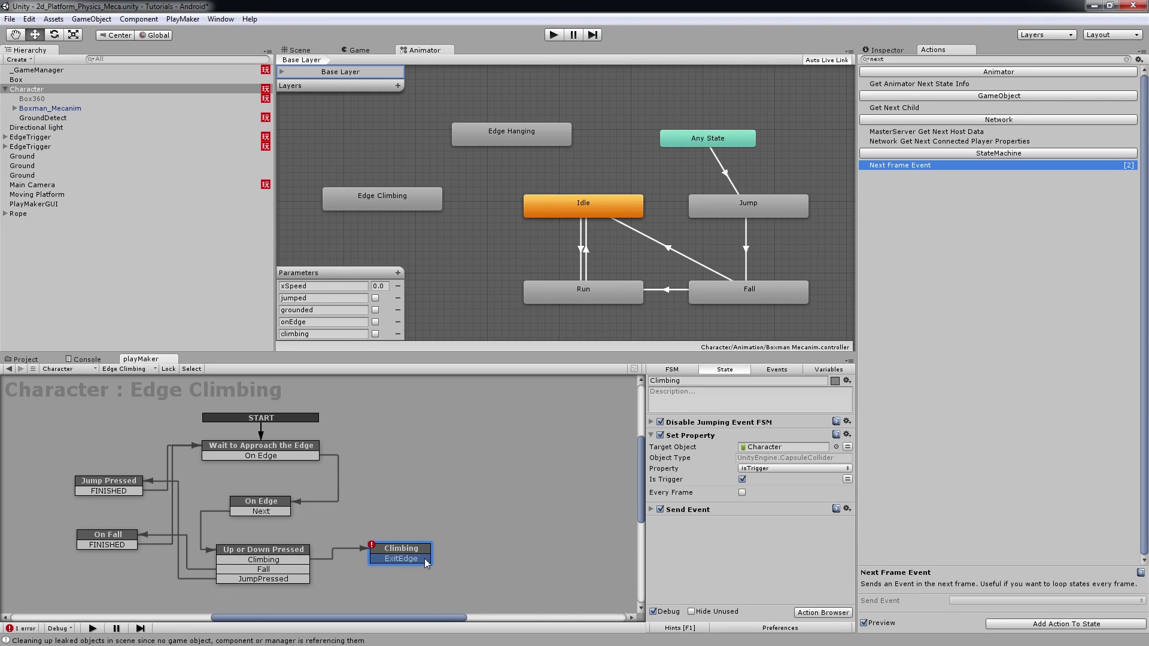
{"action": "left_click_drag", "start_coordinate": [459, 507], "coordinate": [319, 444]}
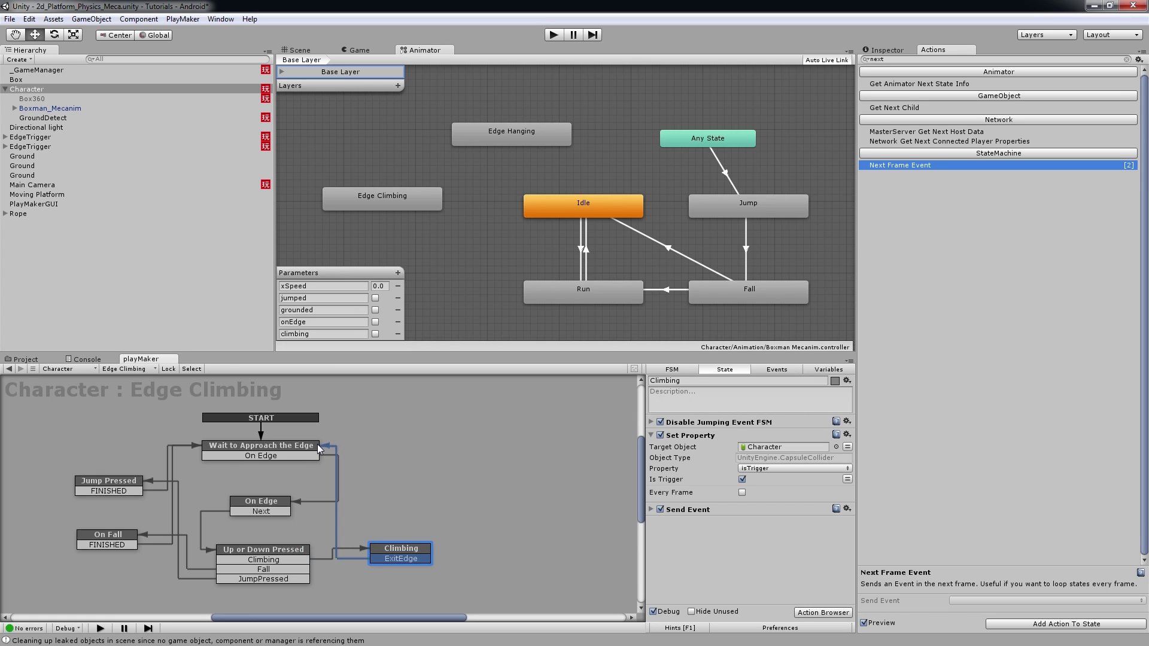
{"action": "left_click", "coordinate": [398, 575]}
{"action": "left_click", "coordinate": [396, 546]}
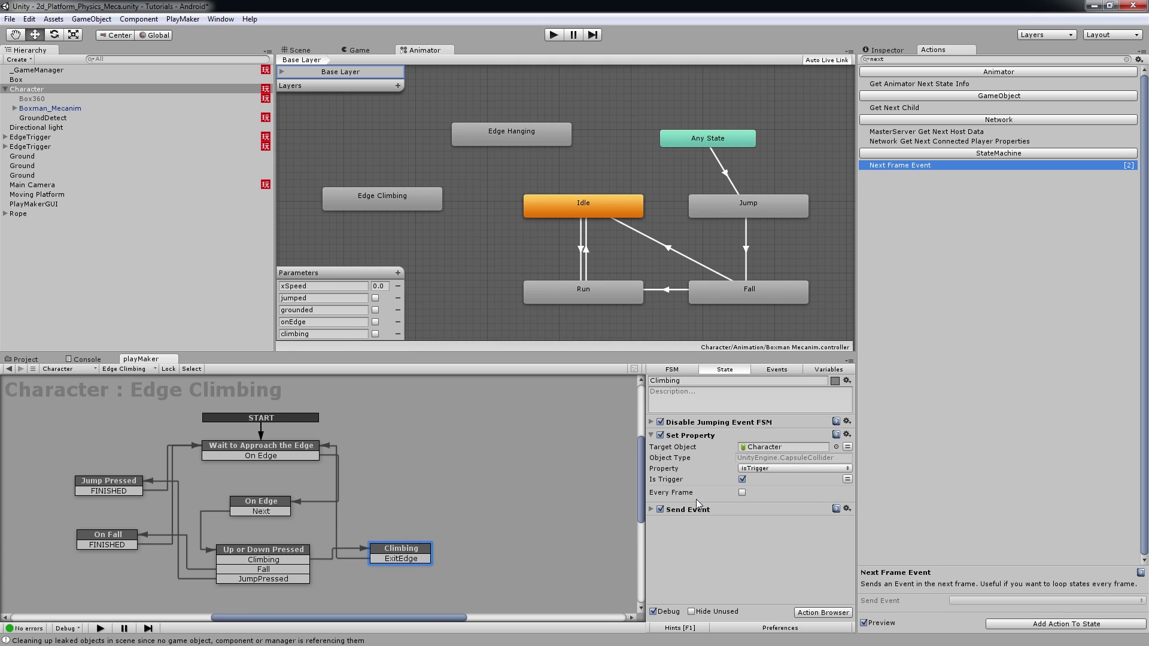
{"action": "left_click", "coordinate": [651, 509]}
{"action": "left_click", "coordinate": [651, 510]}
{"action": "left_click", "coordinate": [651, 509]}
{"action": "left_click", "coordinate": [651, 510]}
Step: In the On Edge state, set the Send Event action to send Hanging to the Mecanim Animation FSM
{"action": "left_click", "coordinate": [258, 503]}
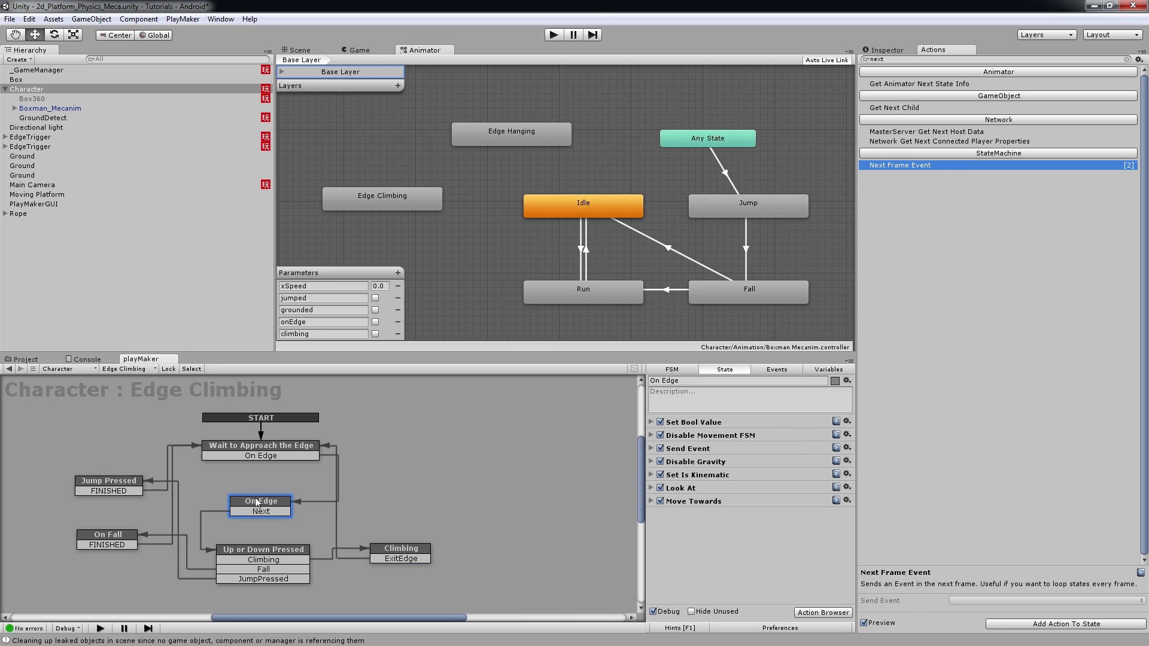
{"action": "left_click", "coordinate": [651, 449]}
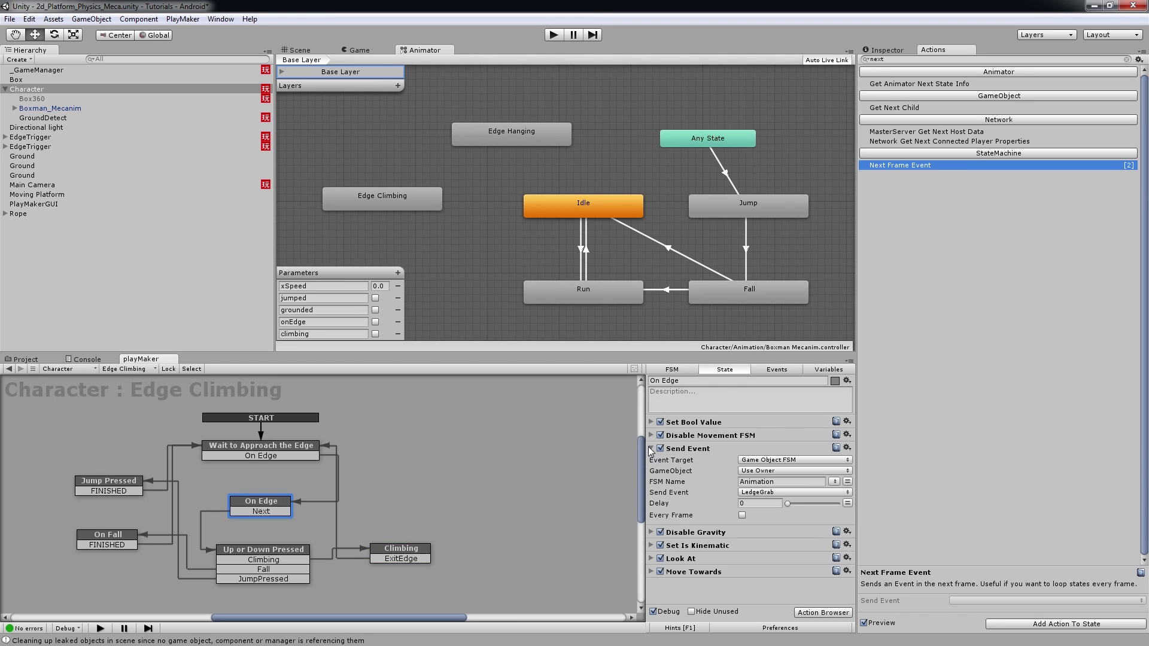
{"action": "left_click", "coordinate": [835, 482]}
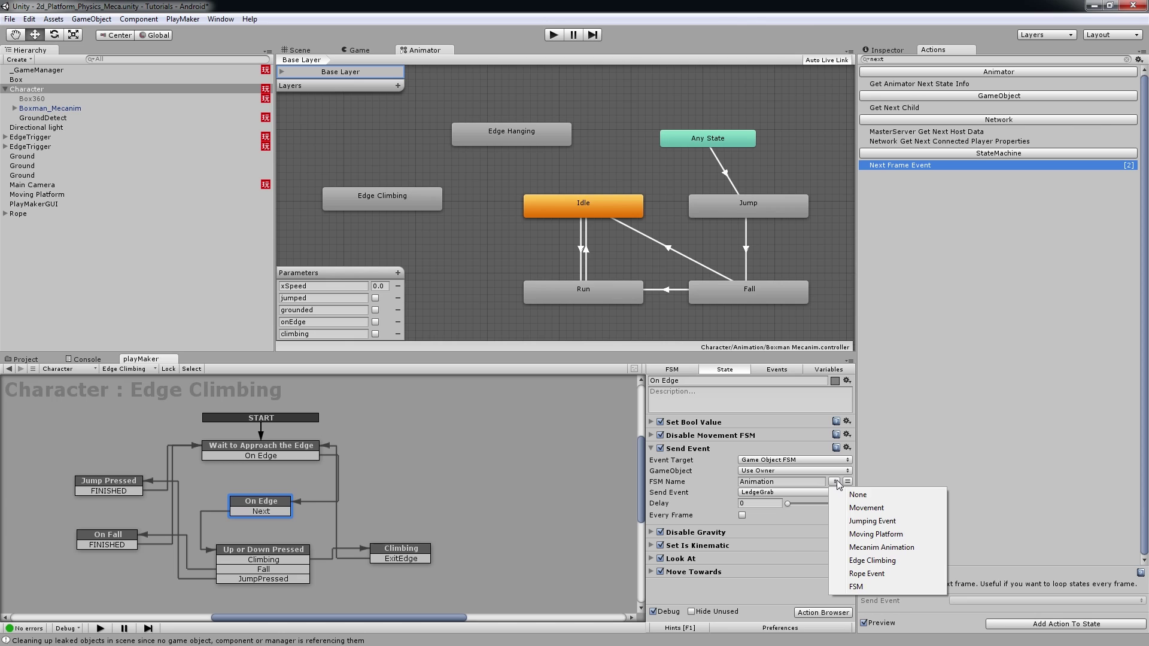
{"action": "left_click", "coordinate": [872, 547]}
{"action": "left_click", "coordinate": [765, 493]}
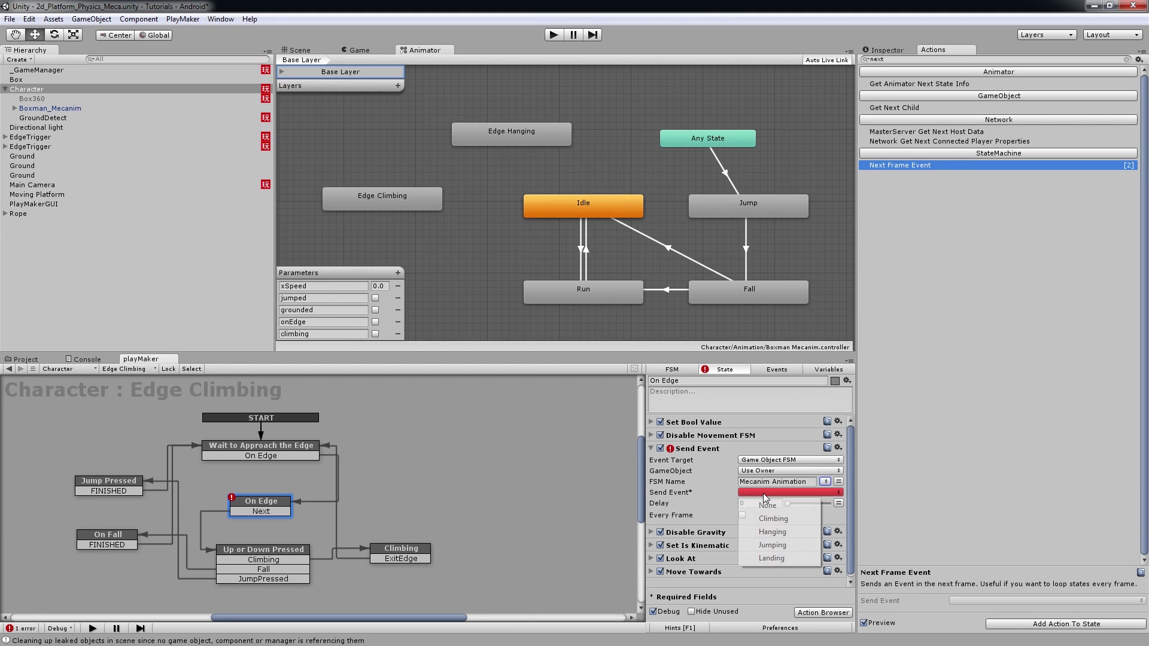
{"action": "left_click", "coordinate": [775, 534]}
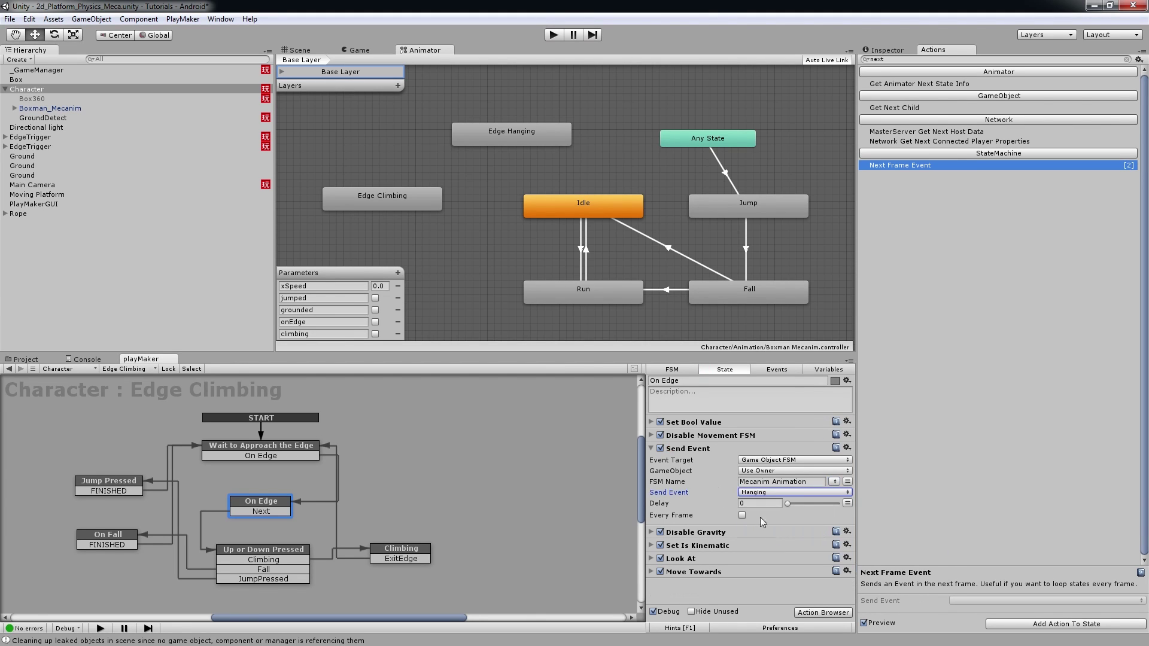
{"action": "left_click", "coordinate": [651, 450]}
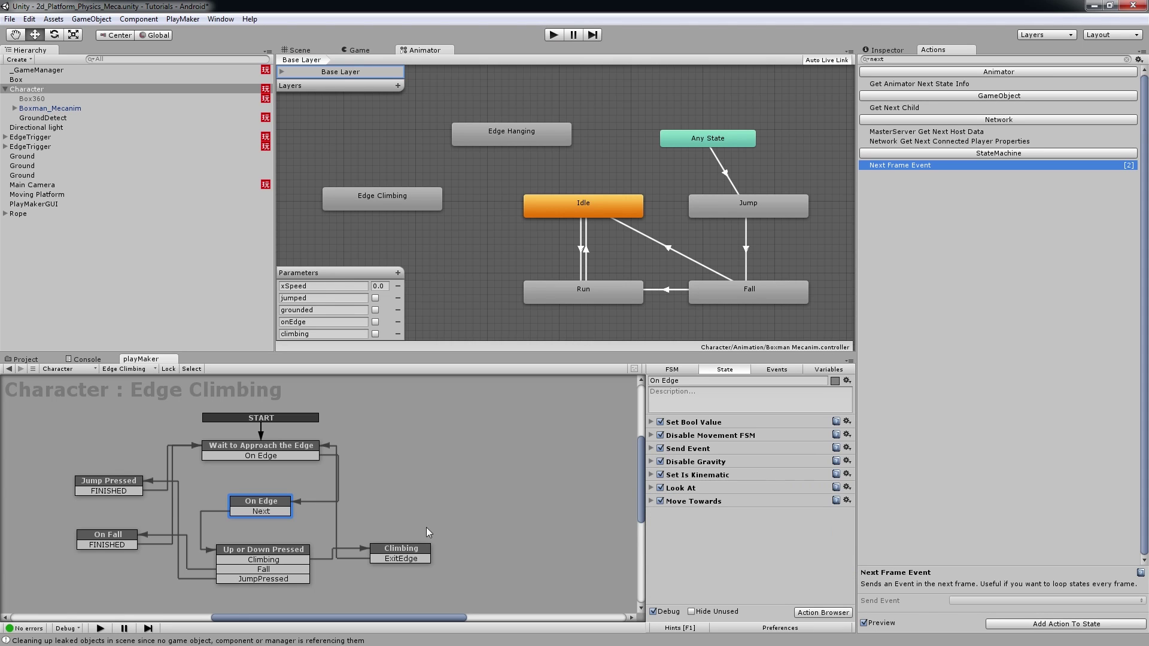
Step: In the Climbing state, set the Send Event action to send Climbing to the Mecanim Animation FSM
{"action": "left_click", "coordinate": [299, 557]}
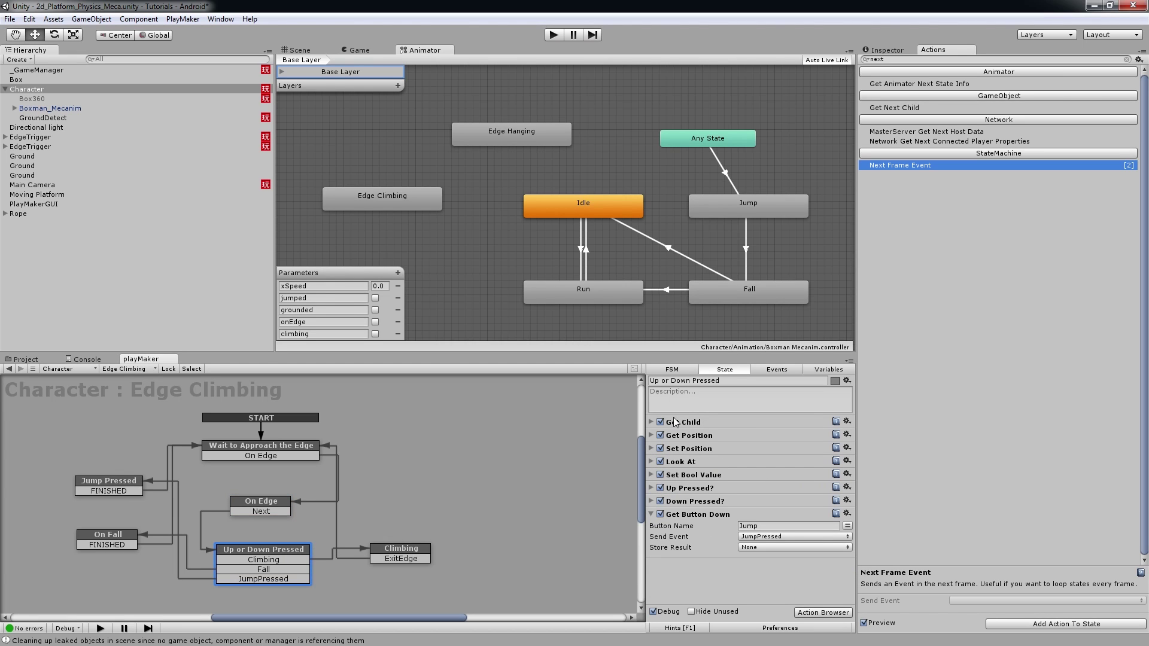
{"action": "left_click", "coordinate": [399, 551]}
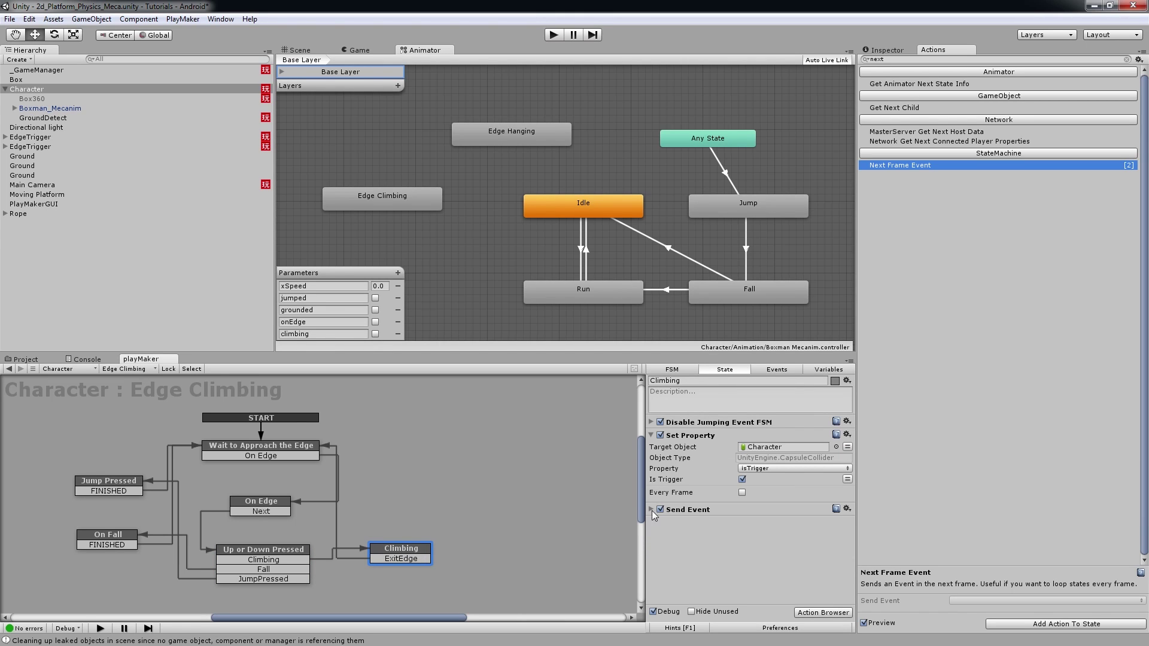
{"action": "left_click", "coordinate": [651, 435]}
{"action": "left_click", "coordinate": [651, 449]}
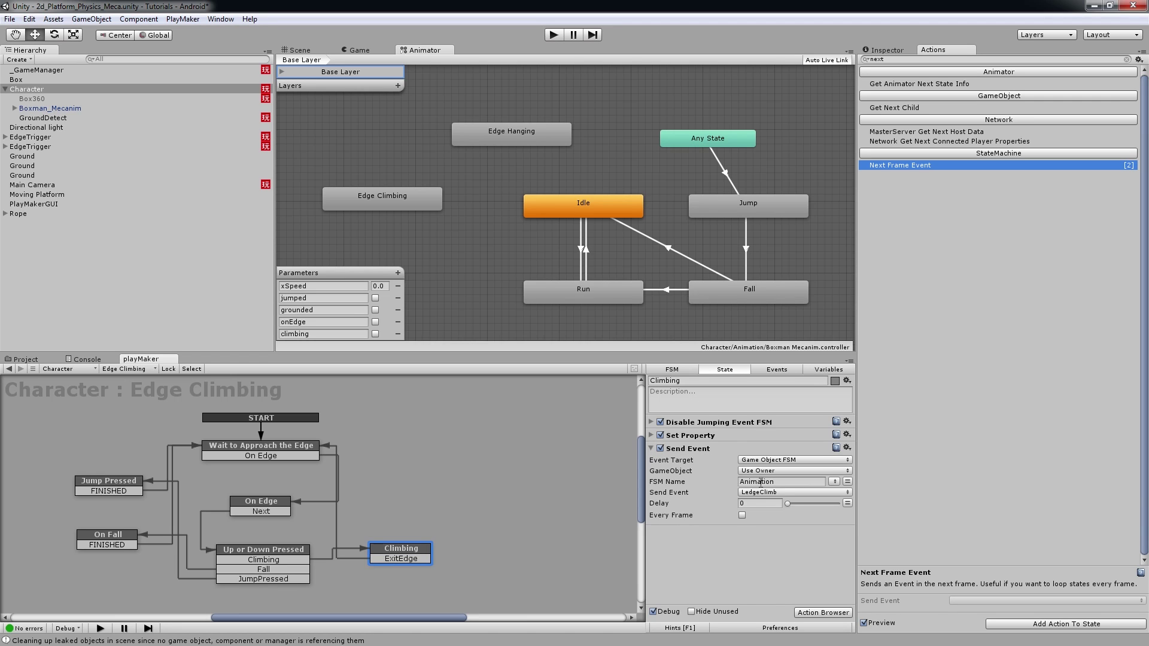
{"action": "left_click", "coordinate": [822, 493]}
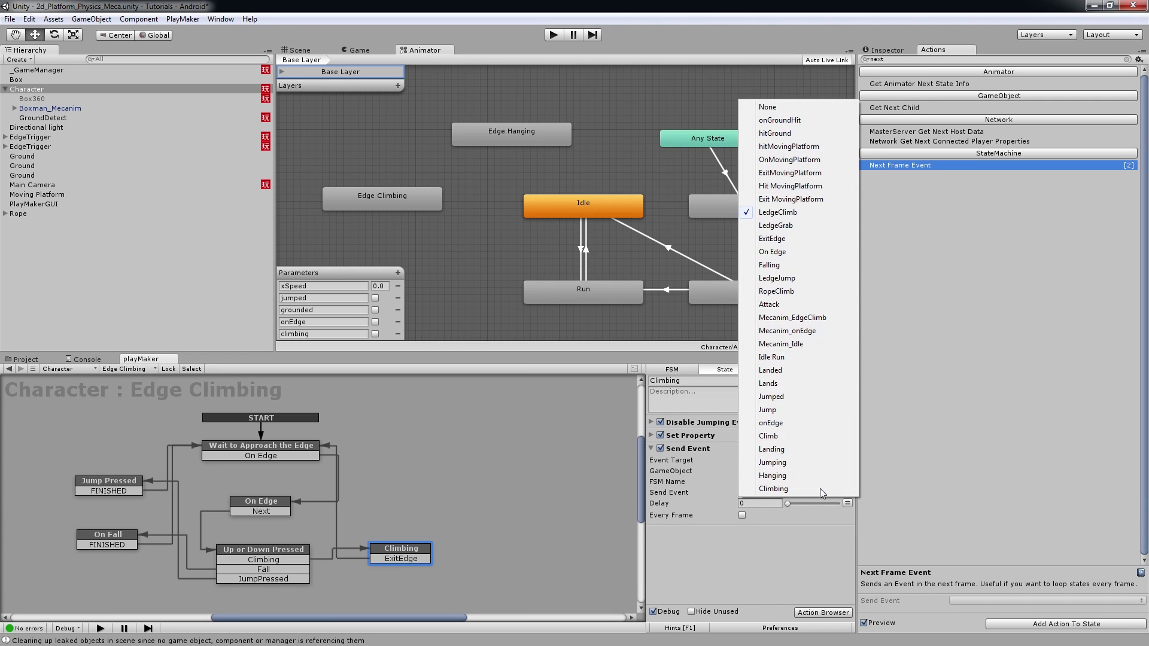
{"action": "left_click", "coordinate": [800, 560]}
{"action": "left_click", "coordinate": [835, 482]}
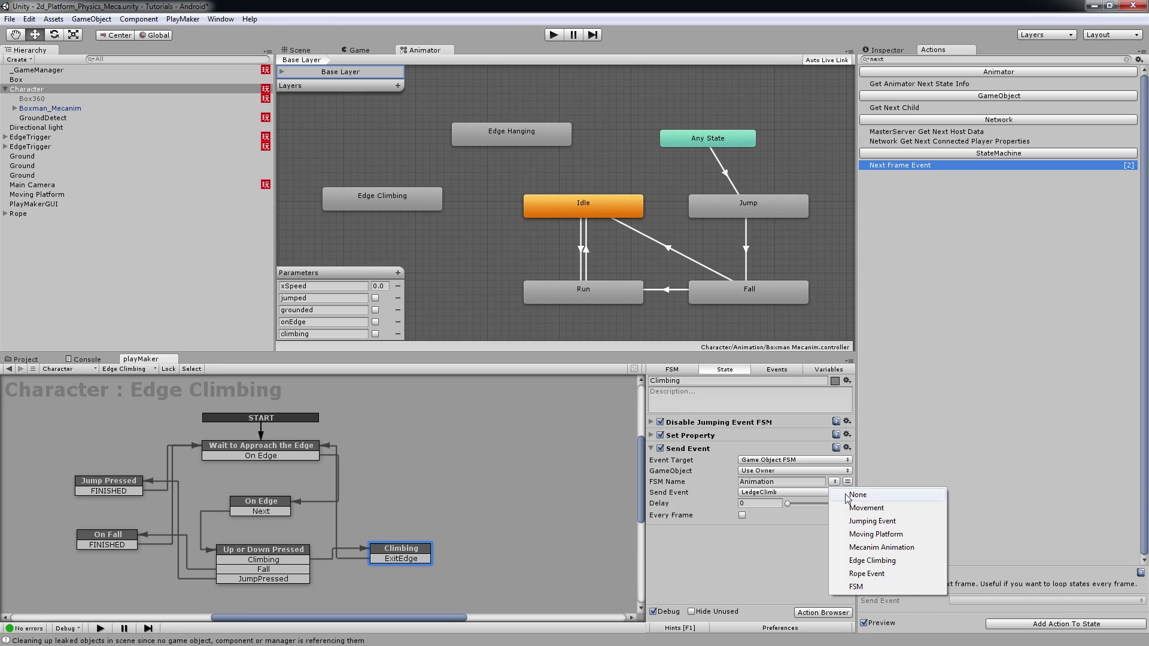
{"action": "left_click", "coordinate": [873, 546]}
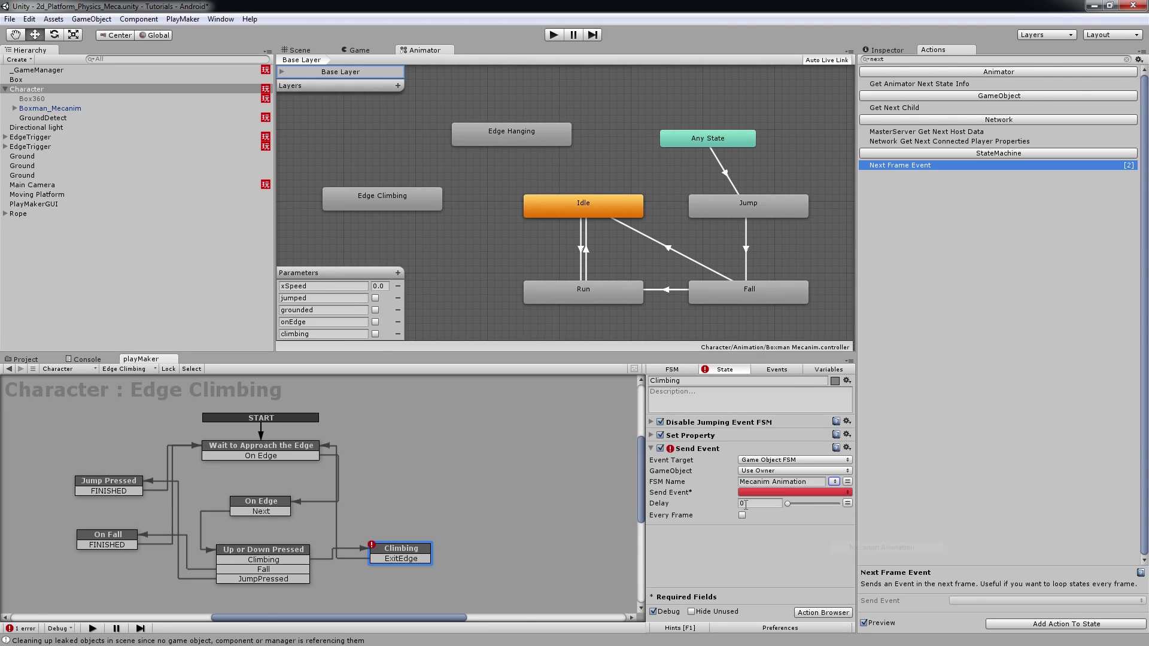
{"action": "left_click", "coordinate": [776, 493]}
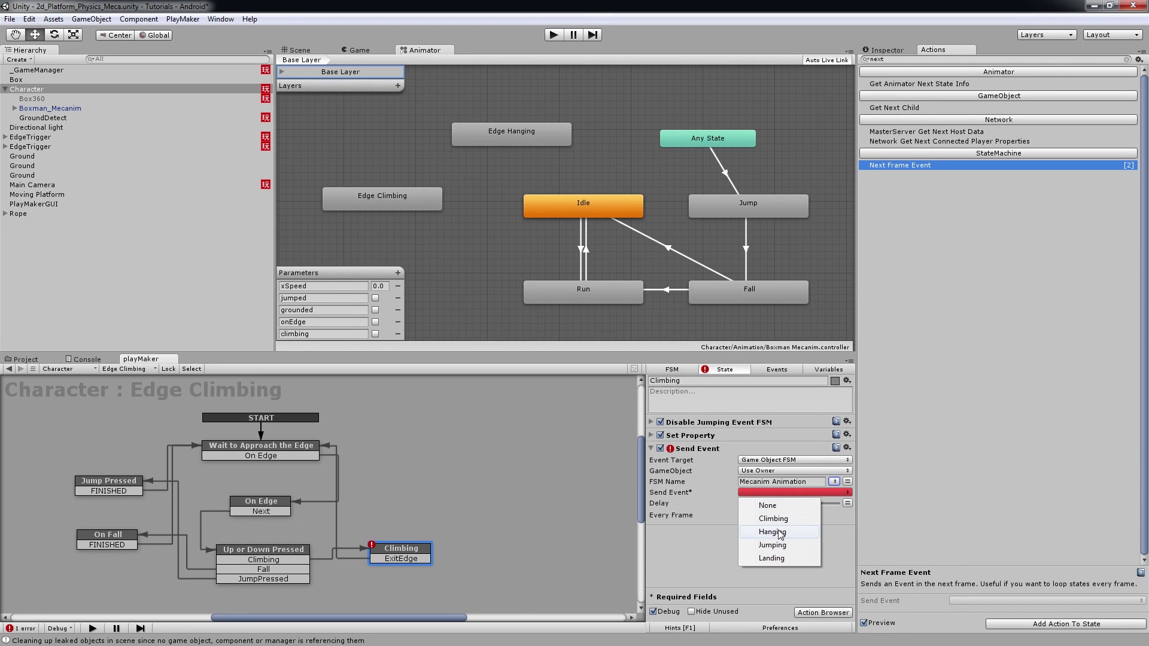
{"action": "left_click", "coordinate": [781, 520]}
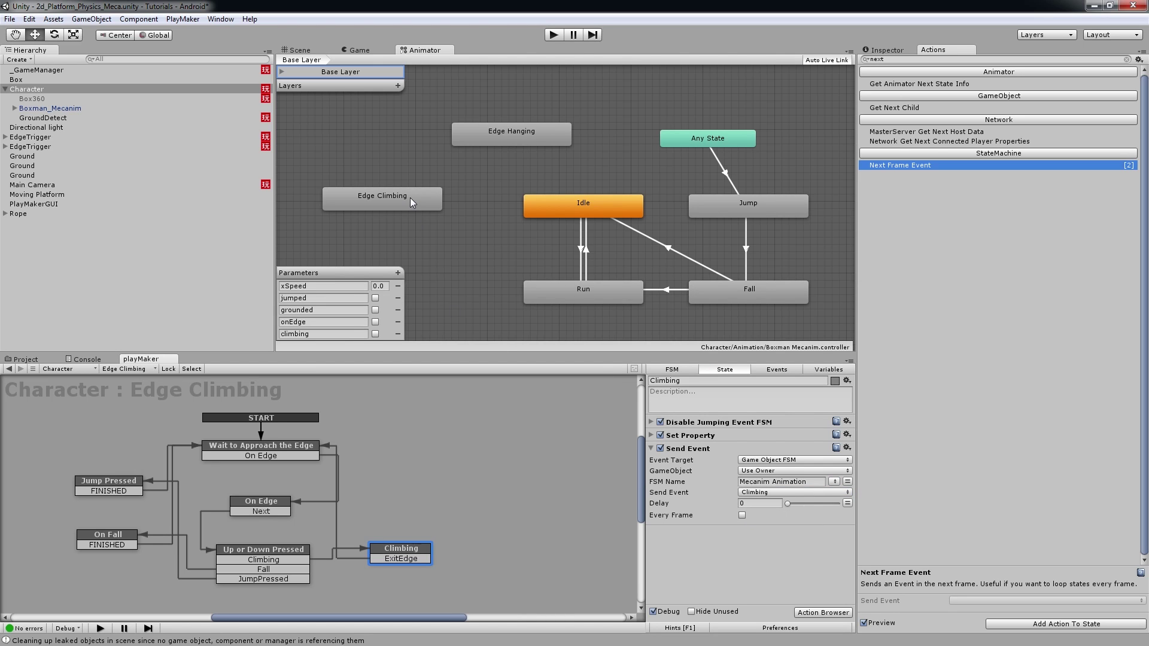
Step: Open the Boxman02 import settings from the Character folder and scrub through the Edge Climbing clip preview to check its timing
{"action": "left_click", "coordinate": [42, 358]}
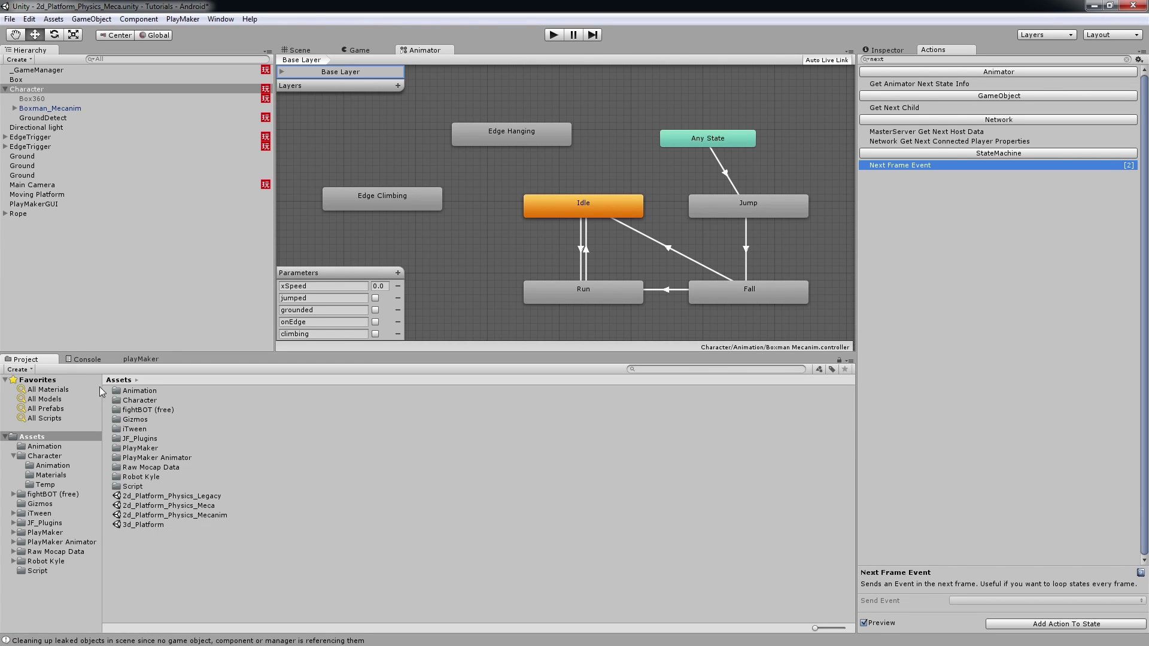
{"action": "left_click", "coordinate": [141, 392]}
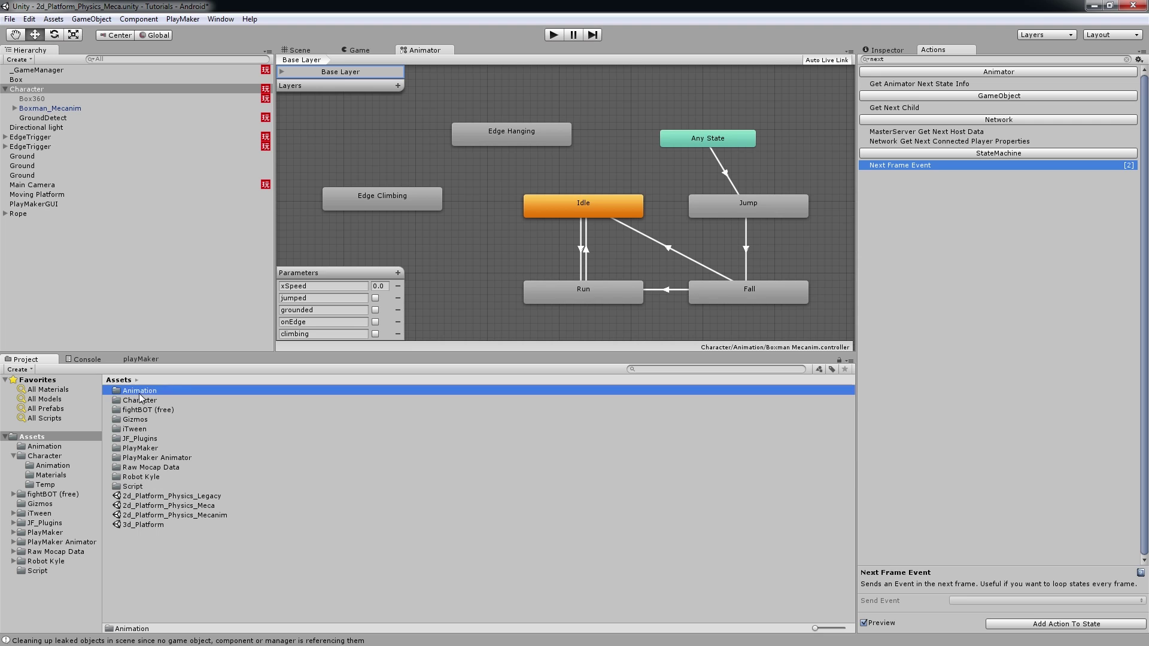
{"action": "left_click", "coordinate": [138, 400]}
{"action": "double_click", "coordinate": [139, 400]}
{"action": "left_click", "coordinate": [146, 429]}
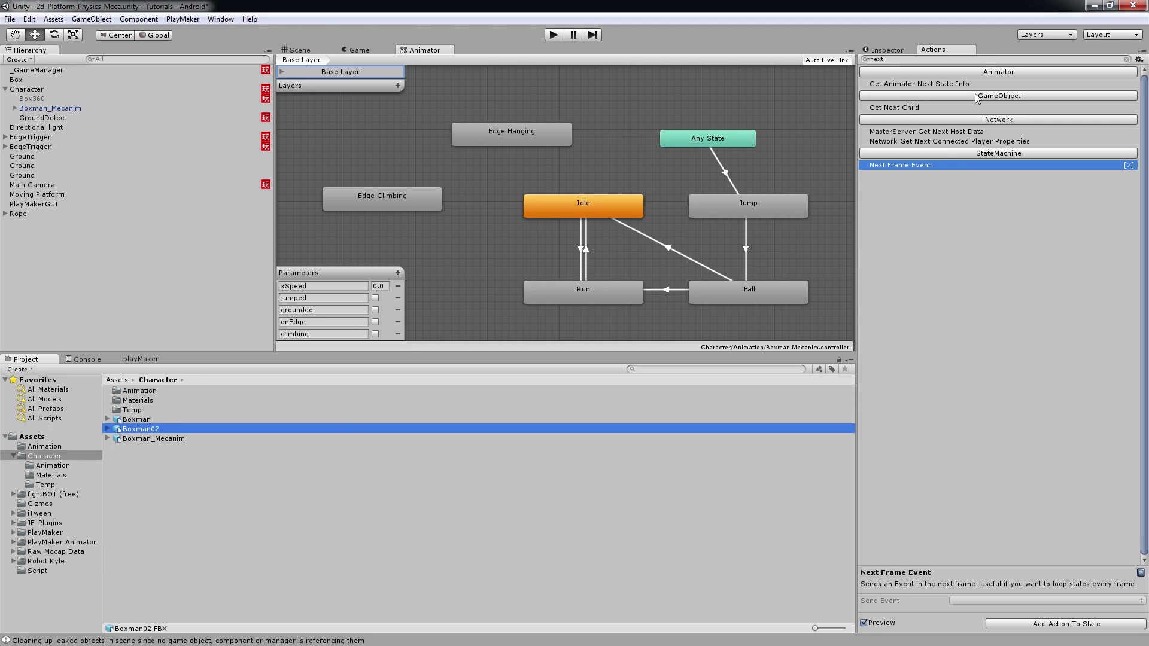
{"action": "left_click", "coordinate": [887, 50]}
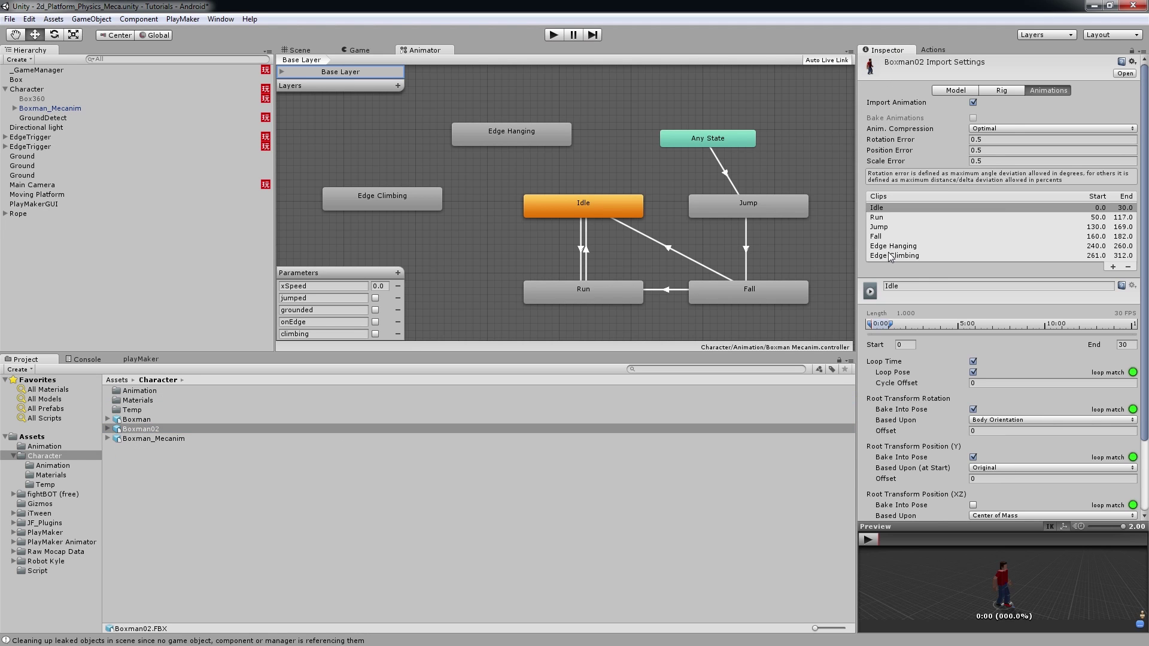
{"action": "left_click", "coordinate": [892, 256]}
{"action": "mouse_move", "coordinate": [898, 538]}
{"action": "left_mouse_down"}
{"action": "mouse_move", "coordinate": [952, 539]}
{"action": "mouse_move", "coordinate": [862, 537]}
{"action": "mouse_move", "coordinate": [914, 542]}
{"action": "left_mouse_up"}
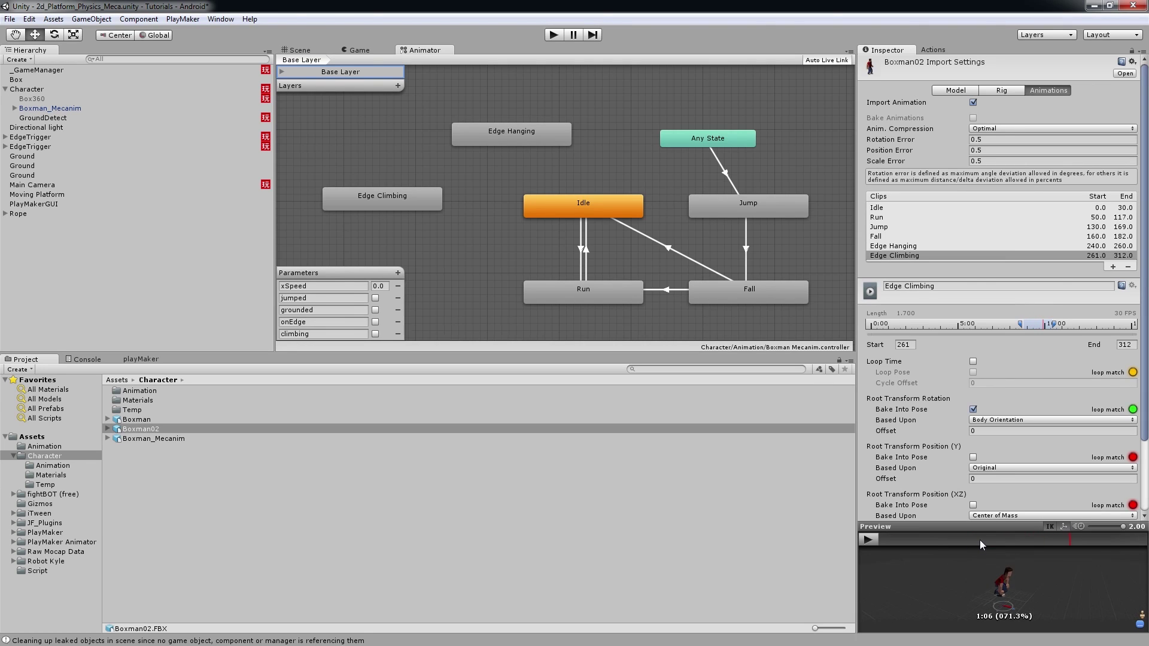
{"action": "left_click_drag", "start_coordinate": [1012, 539], "coordinate": [888, 540]}
{"action": "left_click_drag", "start_coordinate": [989, 540], "coordinate": [888, 543]}
Step: Find the Wait action by searching for "wait" and add it to the Climbing state with time 1.333 and finish event ExitEdge
{"action": "mouse_move", "coordinate": [134, 353]}
{"action": "left_mouse_down"}
{"action": "mouse_move", "coordinate": [134, 363]}
{"action": "mouse_move", "coordinate": [143, 347]}
{"action": "left_mouse_up"}
{"action": "left_click", "coordinate": [145, 357]}
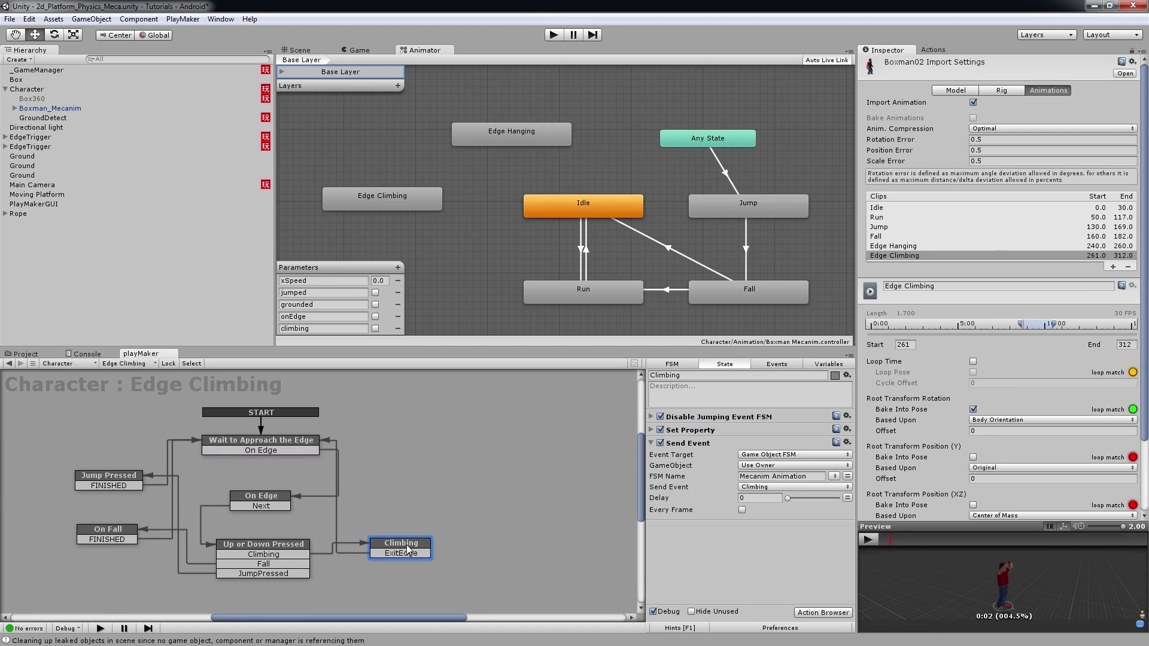
{"action": "left_click", "coordinate": [837, 617]}
{"action": "left_click", "coordinate": [887, 62]}
{"action": "type", "text": "wait"}
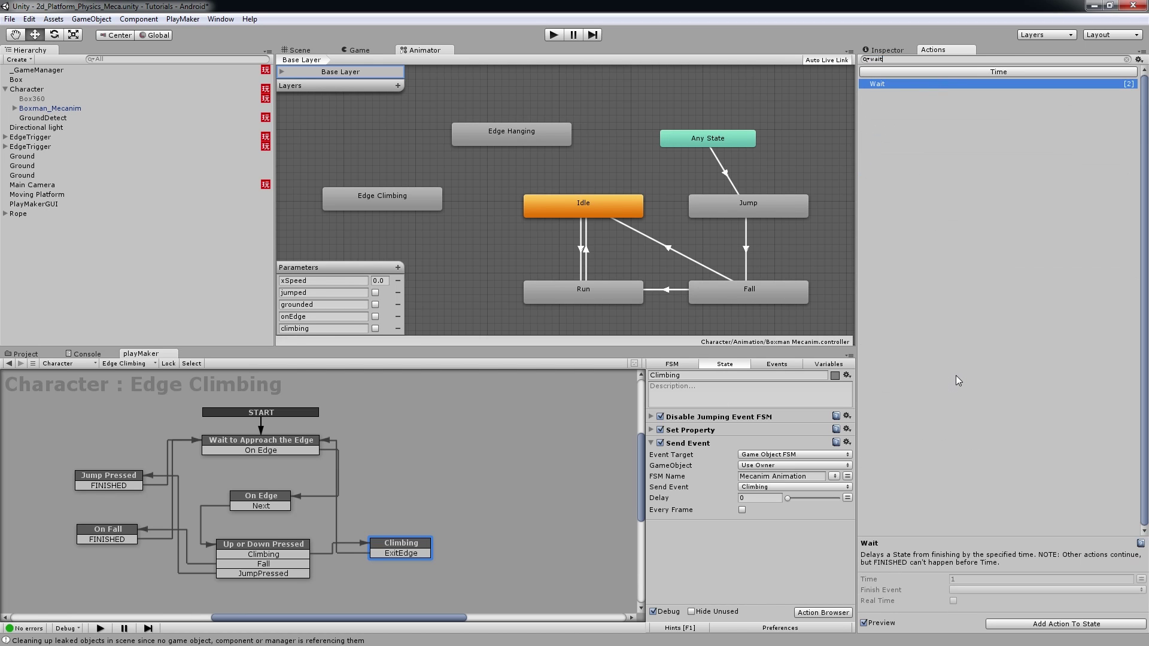
{"action": "left_click_drag", "start_coordinate": [885, 87], "coordinate": [708, 585]}
{"action": "left_click", "coordinate": [770, 538]}
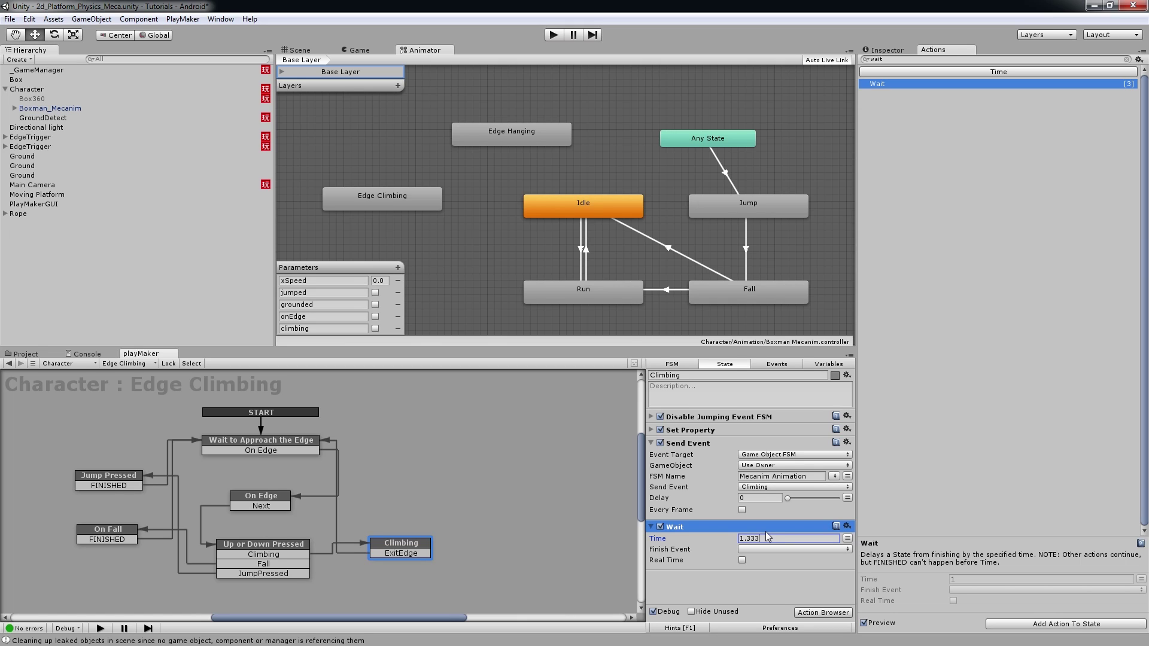
{"action": "left_click", "coordinate": [764, 547]}
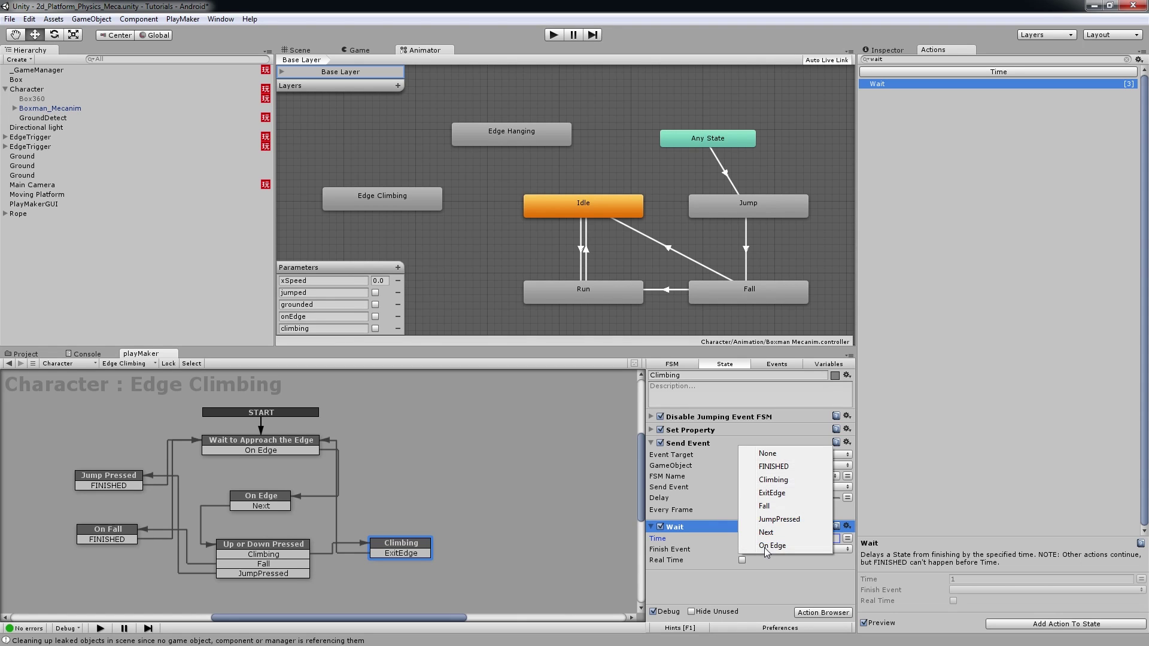
{"action": "left_click", "coordinate": [779, 492]}
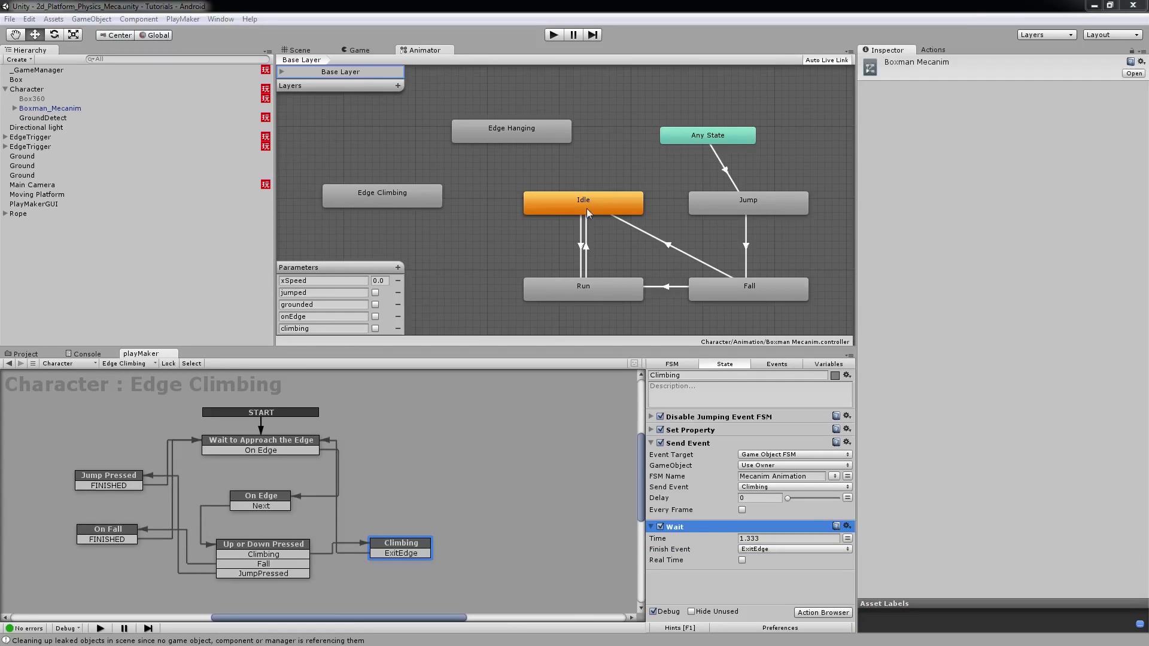
Step: Create an Animator transition from Any State to Edge Hanging with onEdge as its condition
{"action": "right_click", "coordinate": [710, 134]}
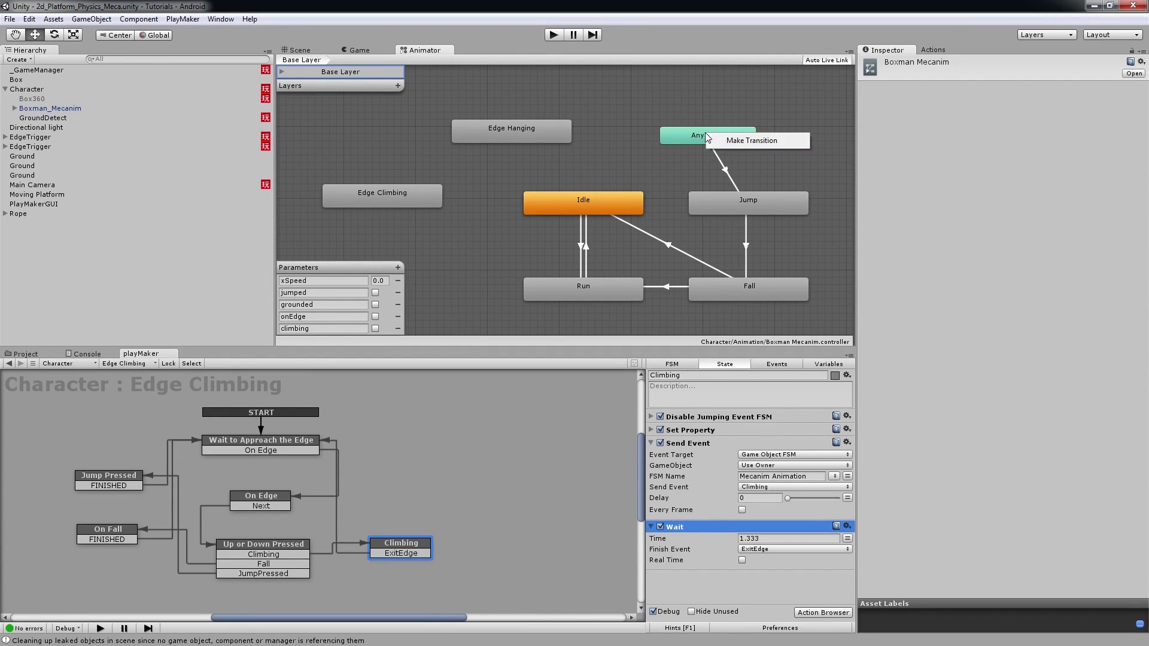
{"action": "left_click", "coordinate": [727, 141]}
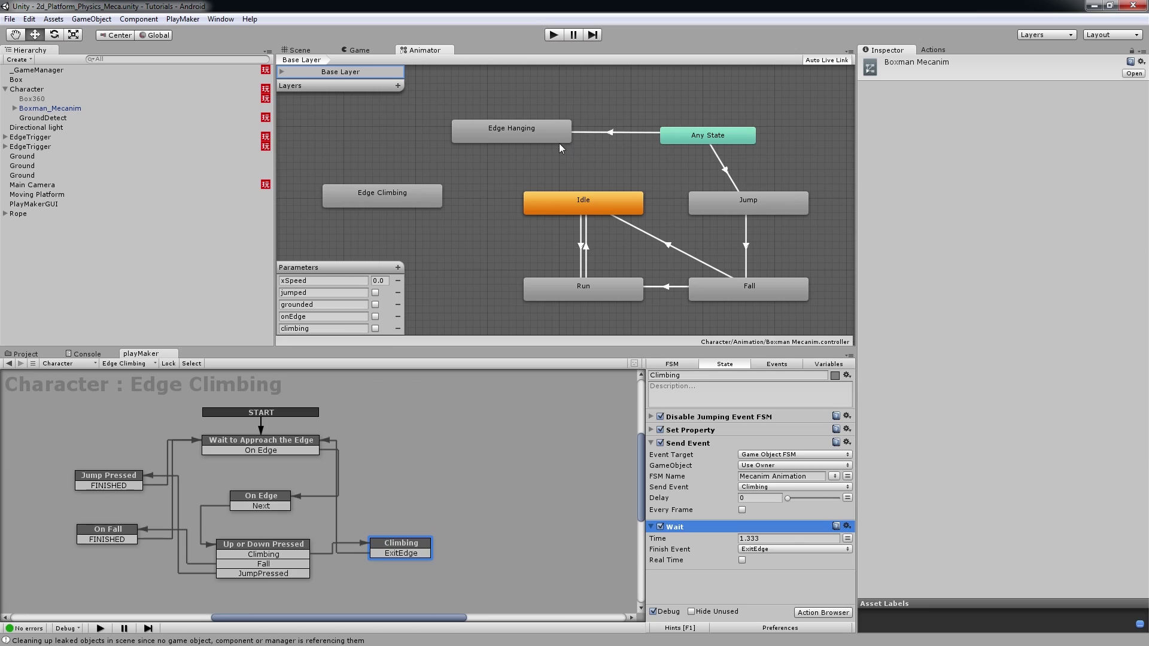
{"action": "left_click", "coordinate": [550, 135]}
{"action": "left_click", "coordinate": [615, 131]}
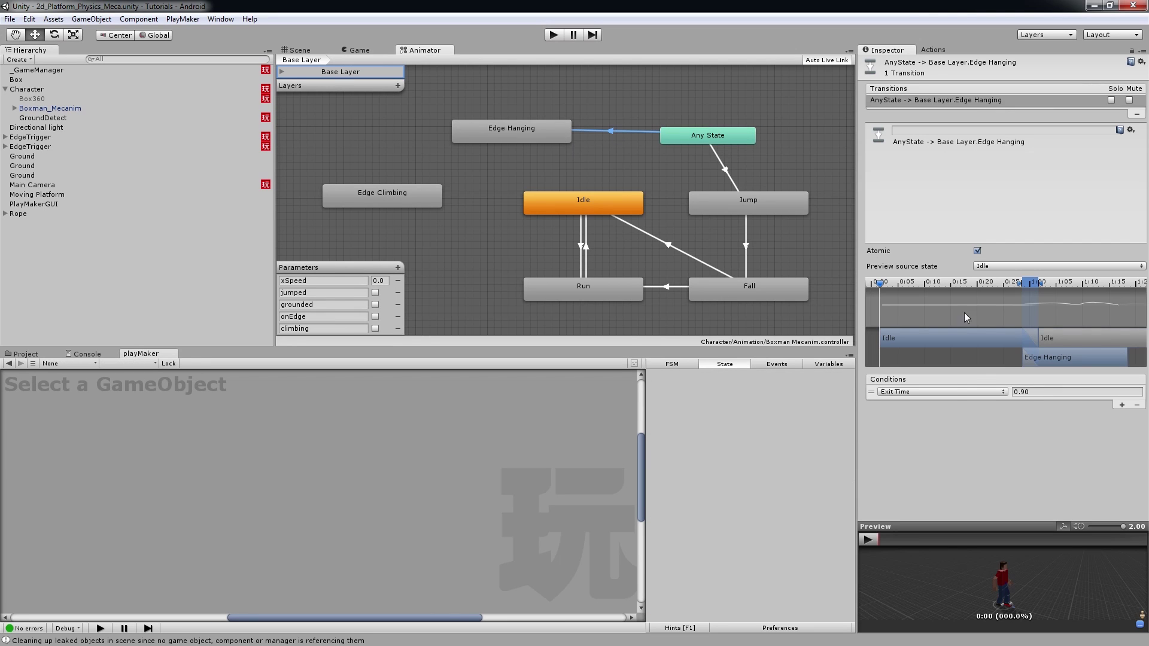
{"action": "left_click", "coordinate": [953, 392]}
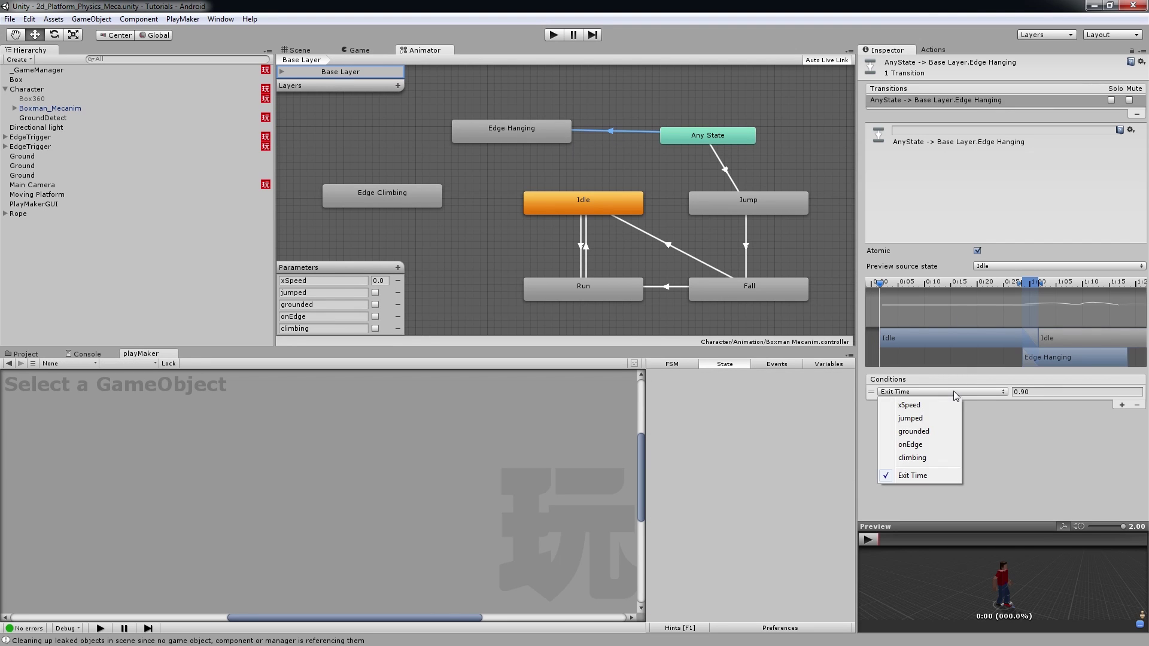
{"action": "left_click", "coordinate": [900, 445]}
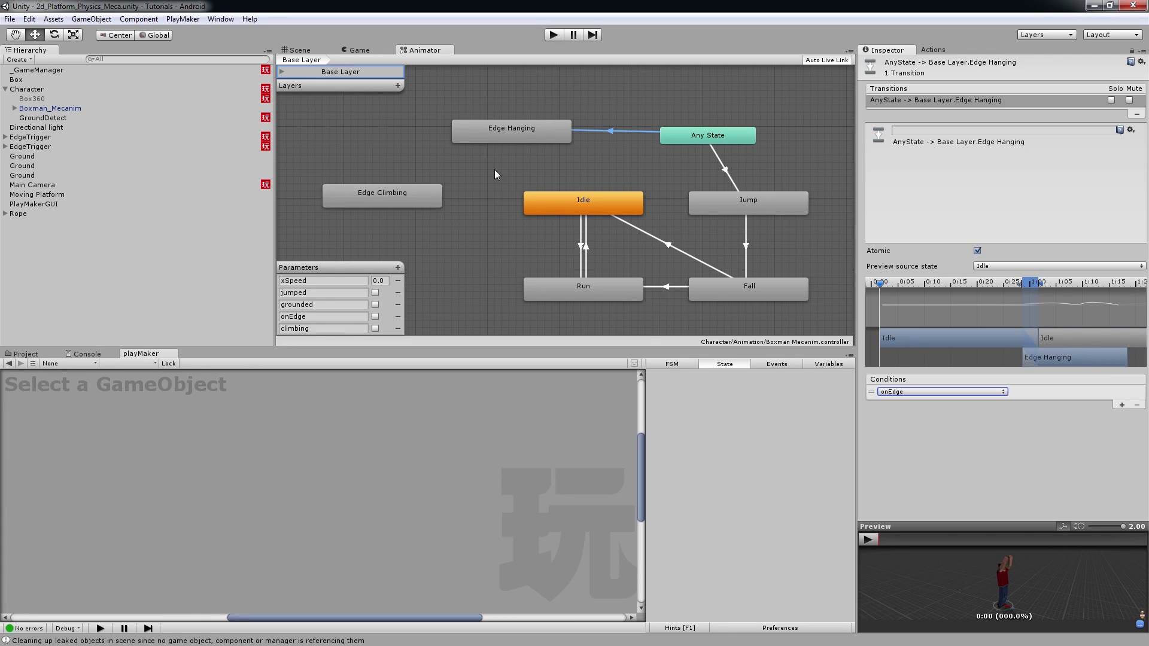
Step: Create a transition from Edge Hanging to Edge Climbing with climbing as its condition
{"action": "left_click", "coordinate": [497, 124]}
{"action": "right_click", "coordinate": [477, 130]}
{"action": "left_click", "coordinate": [494, 139]}
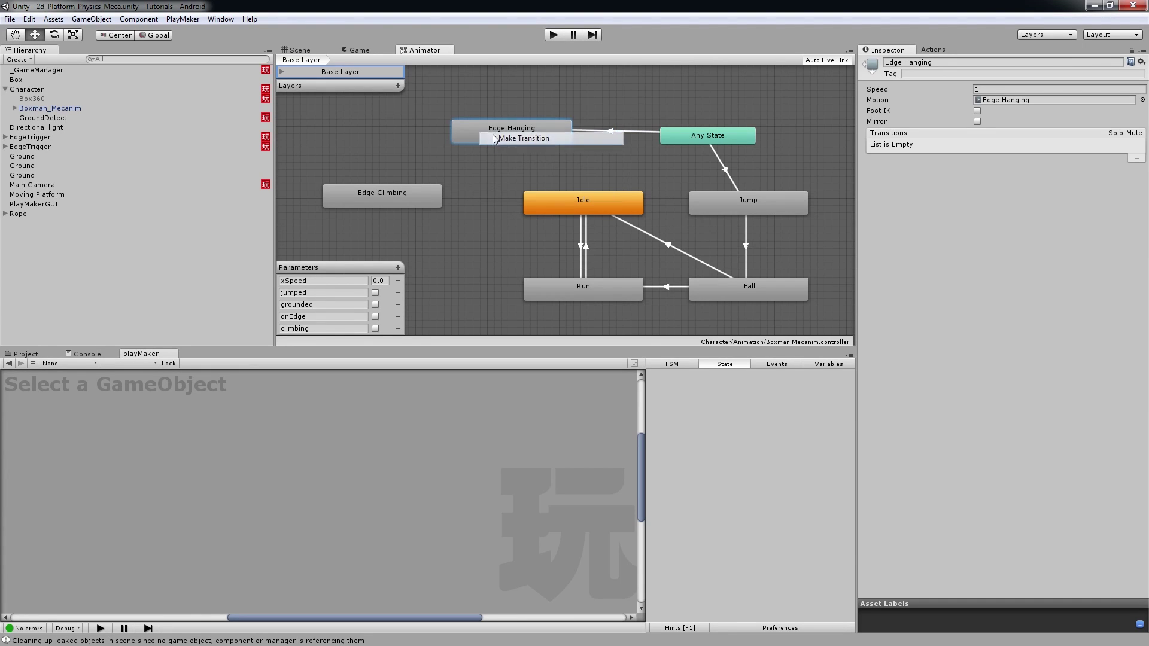
{"action": "left_click", "coordinate": [397, 198]}
{"action": "left_click", "coordinate": [444, 160]}
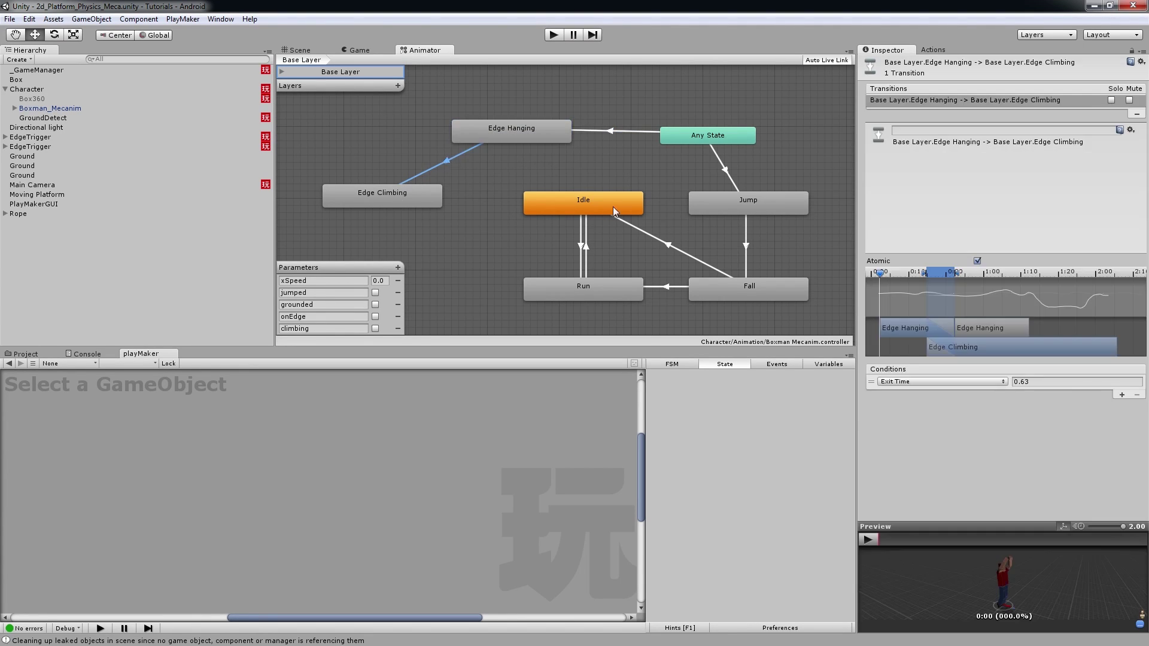
{"action": "left_click", "coordinate": [920, 381]}
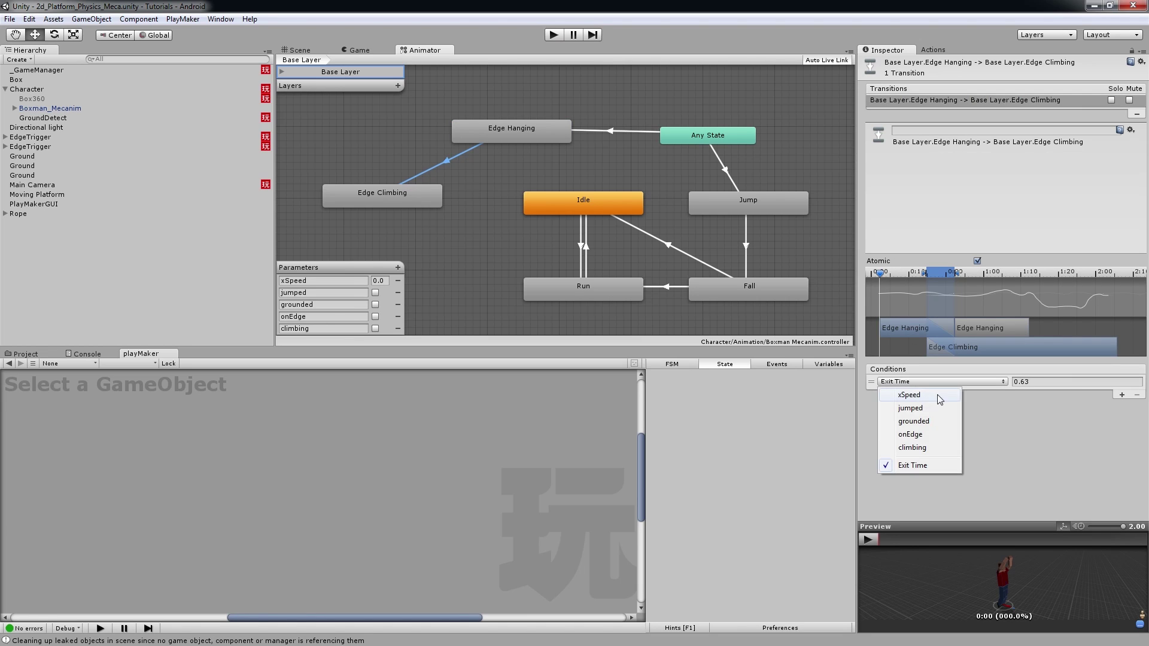
{"action": "left_click", "coordinate": [912, 448]}
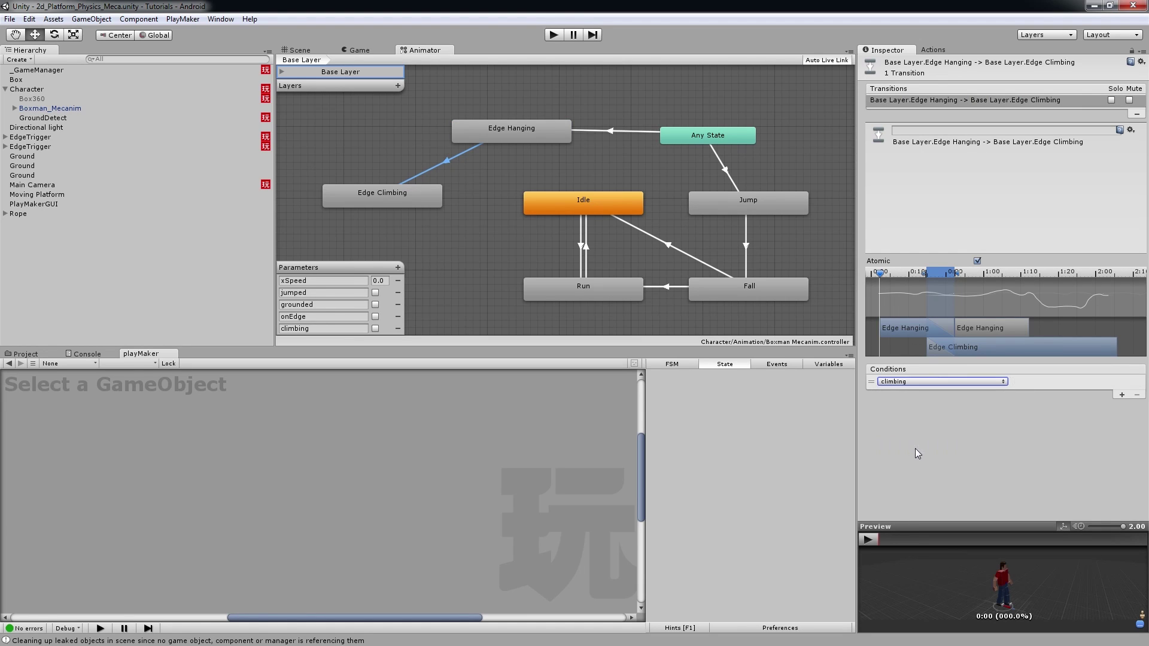
Step: Create transitions from Edge Climbing to both Idle and Run
{"action": "right_click", "coordinate": [413, 197]}
{"action": "left_click", "coordinate": [425, 204]}
{"action": "left_click", "coordinate": [547, 199]}
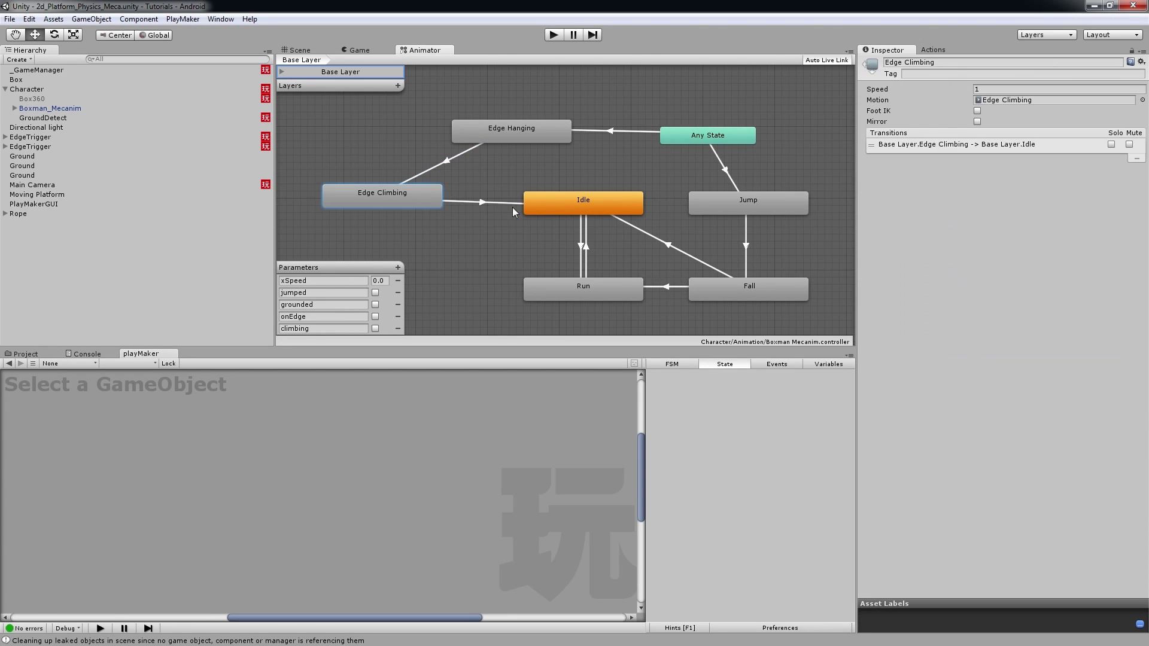
{"action": "right_click", "coordinate": [401, 197]}
{"action": "left_click", "coordinate": [443, 205]}
{"action": "left_click", "coordinate": [525, 293]}
{"action": "left_click", "coordinate": [530, 289]}
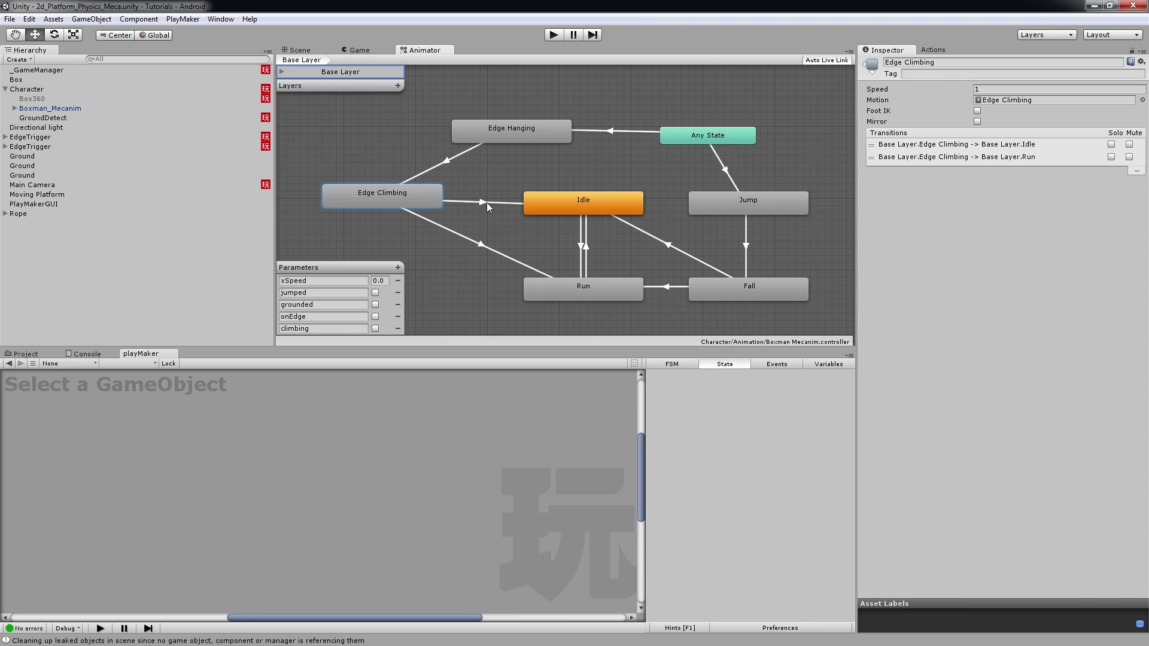
Step: Set the exit time of the Edge Climbing to Idle transition to 1
{"action": "left_click", "coordinate": [486, 202]}
{"action": "left_click", "coordinate": [1047, 378]}
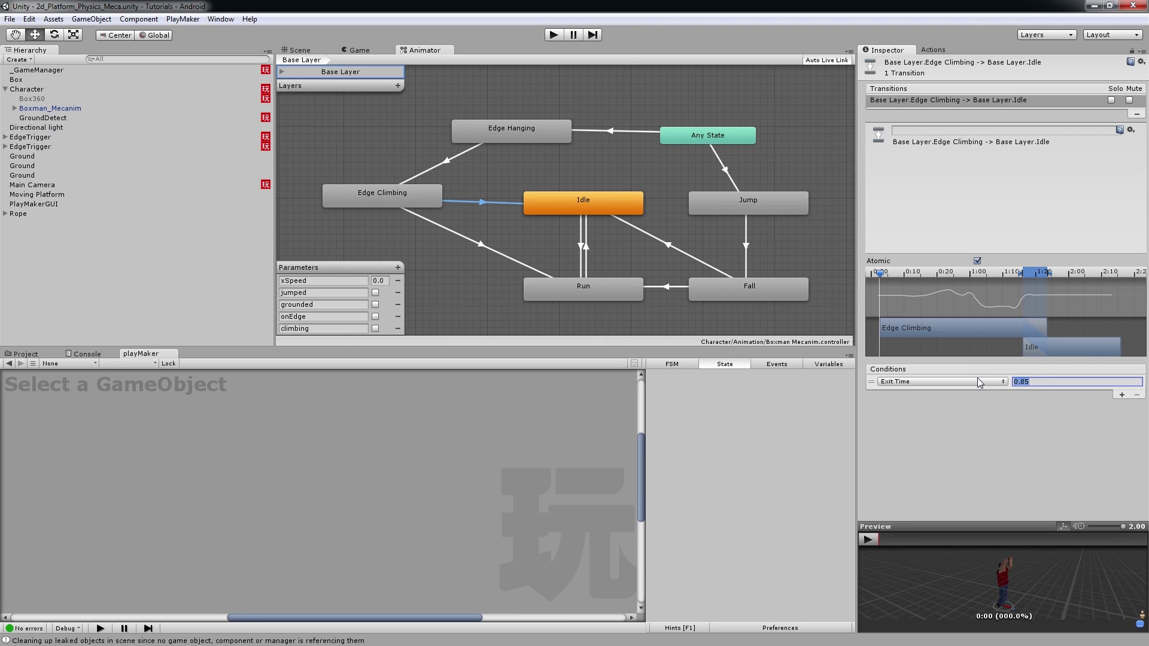
{"action": "type", "text": "1"}
{"action": "key", "text": "Return"}
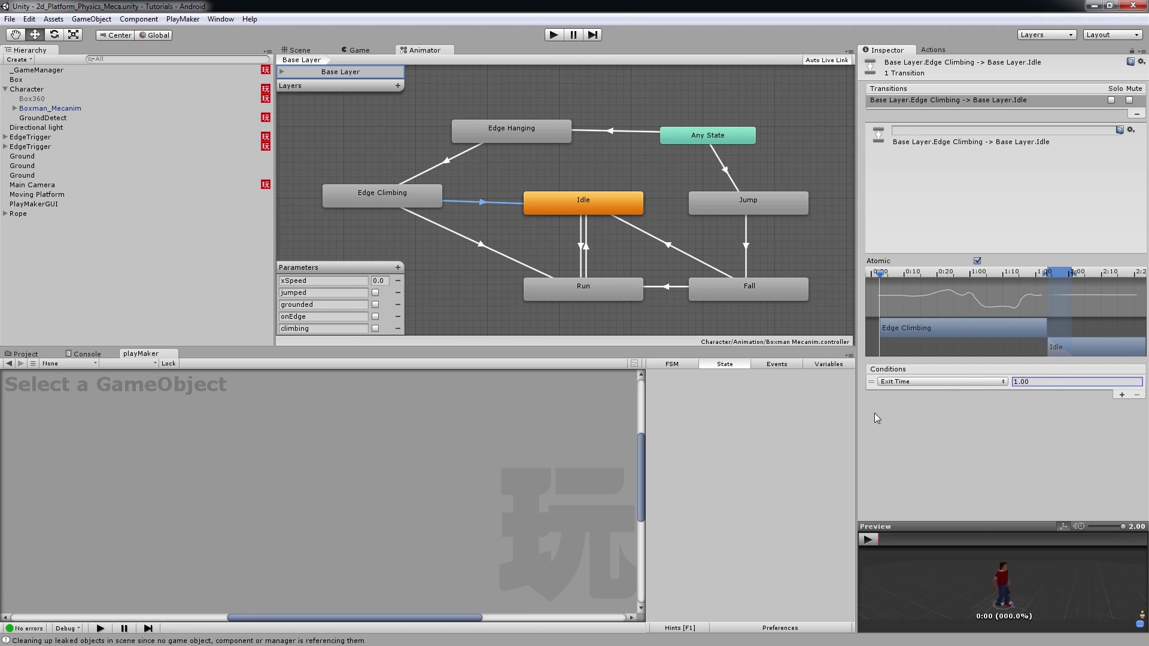
Step: Set the exit time of the Edge Climbing to Run transition to 0.9
{"action": "left_click", "coordinate": [483, 249]}
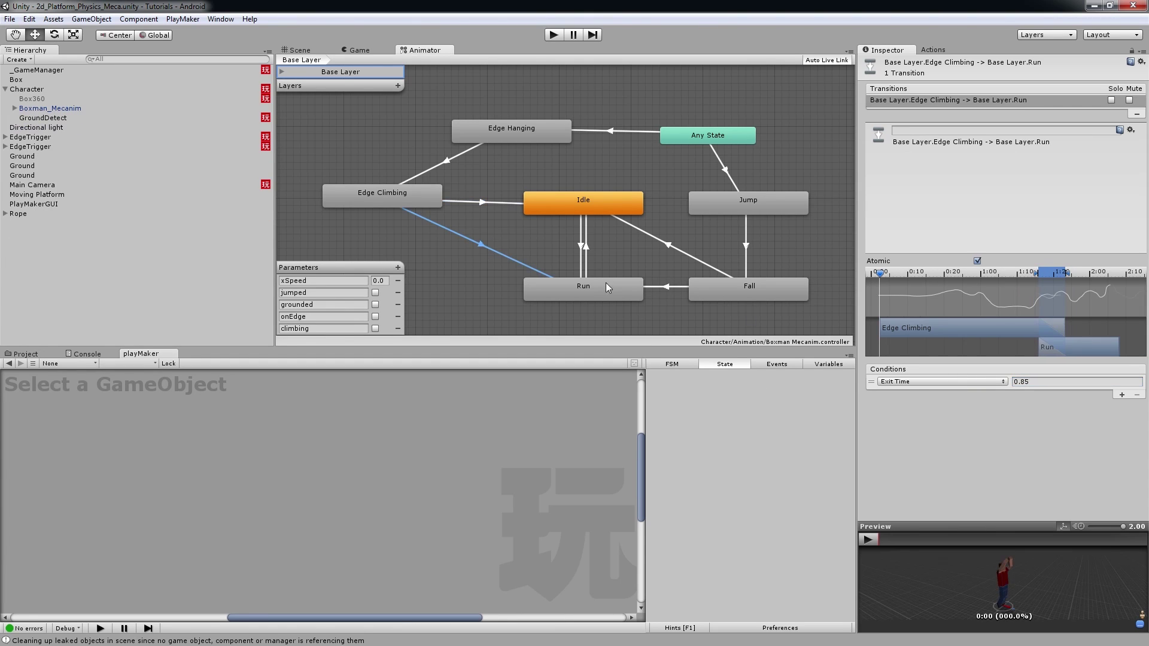
{"action": "left_click", "coordinate": [1032, 381]}
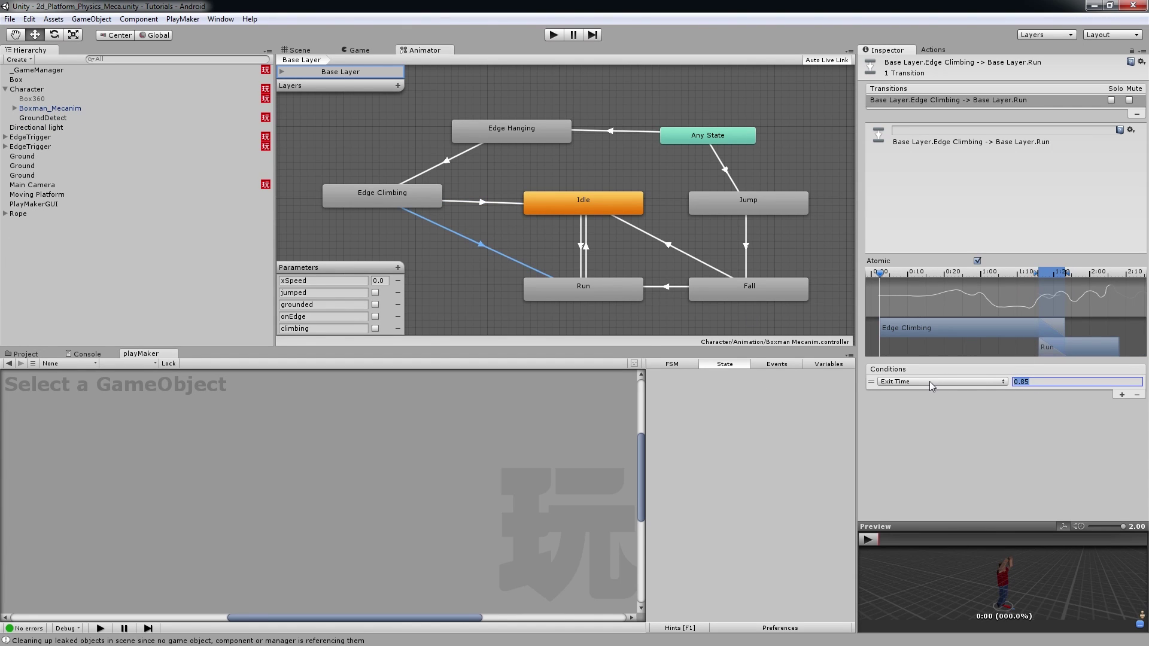
{"action": "type", "text": "0.9"}
{"action": "key", "text": "Return"}
Step: Set the exit time of the Edge Climbing to Idle transition to 0.90
{"action": "left_click", "coordinate": [495, 202]}
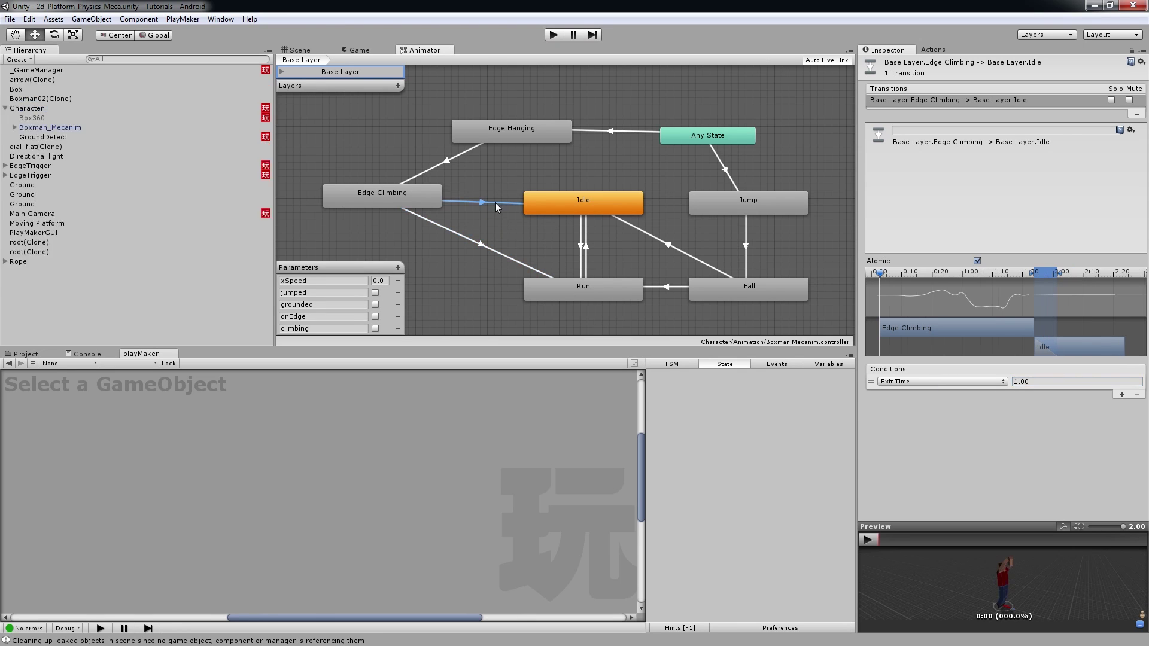
{"action": "left_click", "coordinate": [1043, 380]}
{"action": "type", "text": "0."}
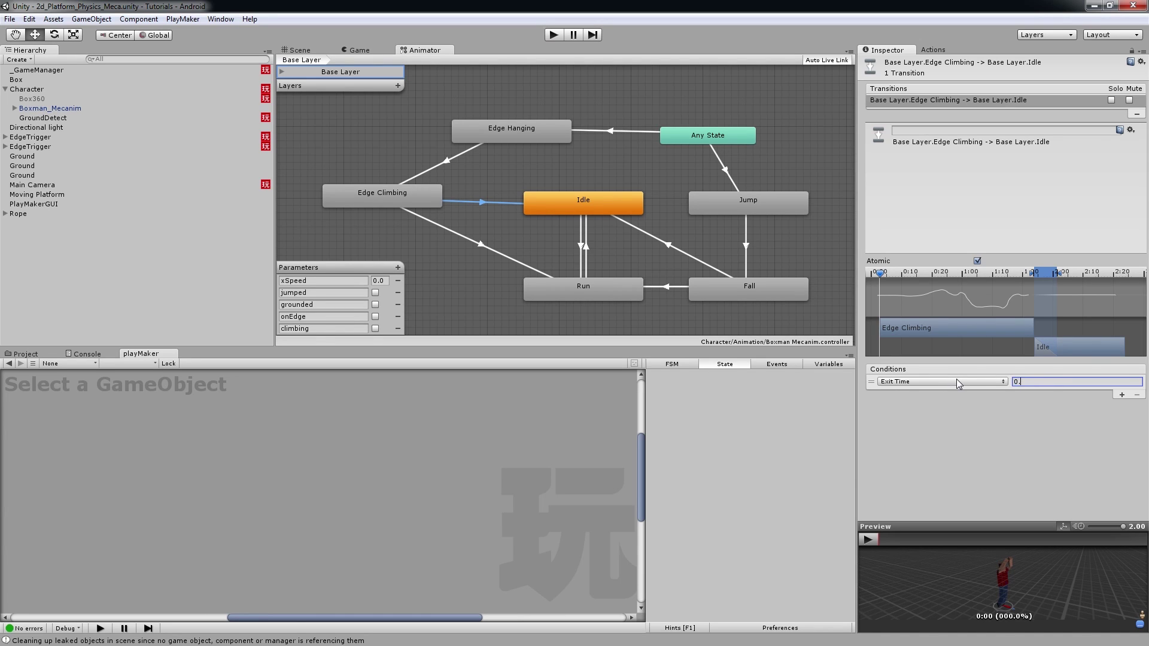
{"action": "type", "text": "90"}
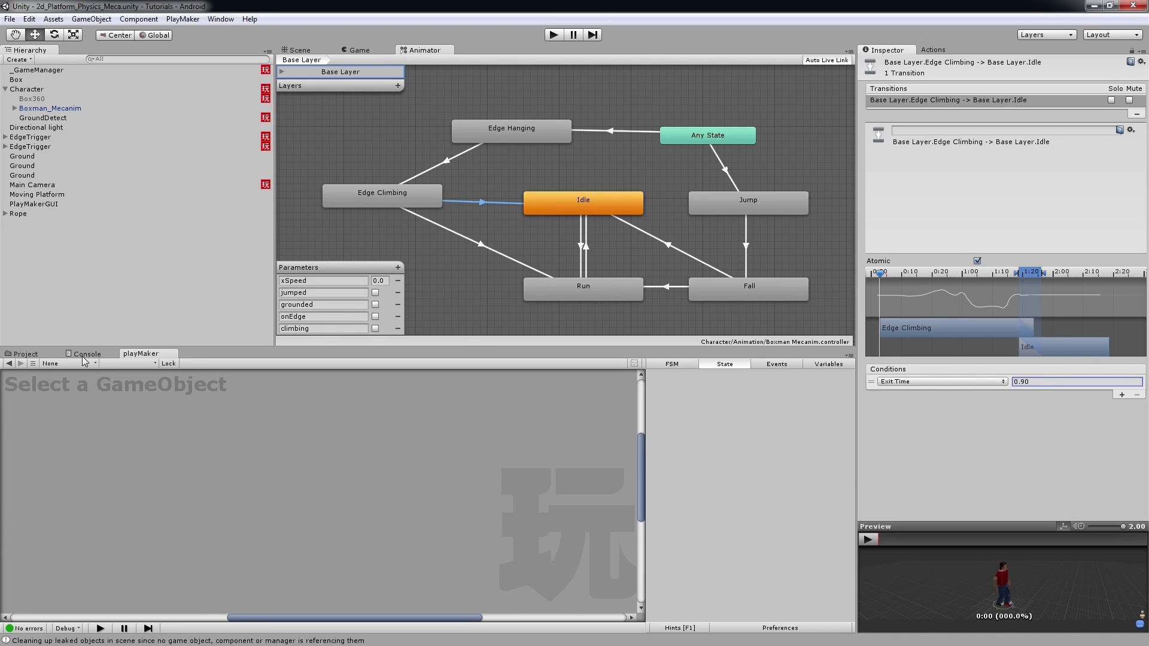
Step: Play-test the Character's running, jumping, ledge hanging and dropping in the game, and stop playback
{"action": "left_click", "coordinate": [27, 90]}
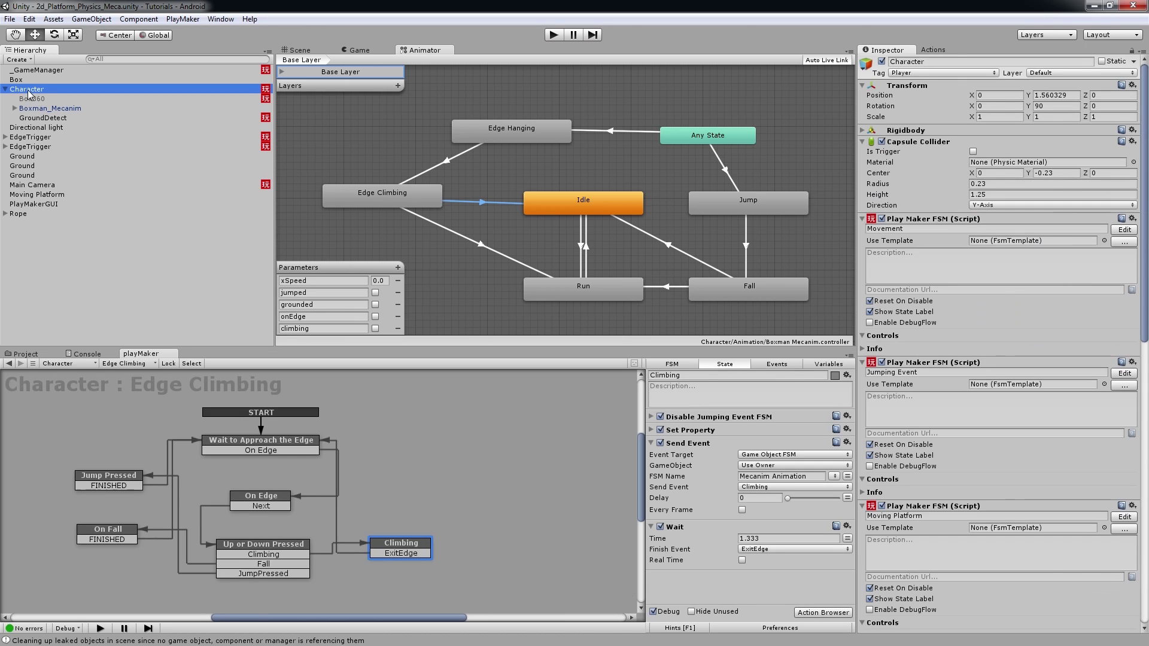
{"action": "left_click", "coordinate": [554, 35]}
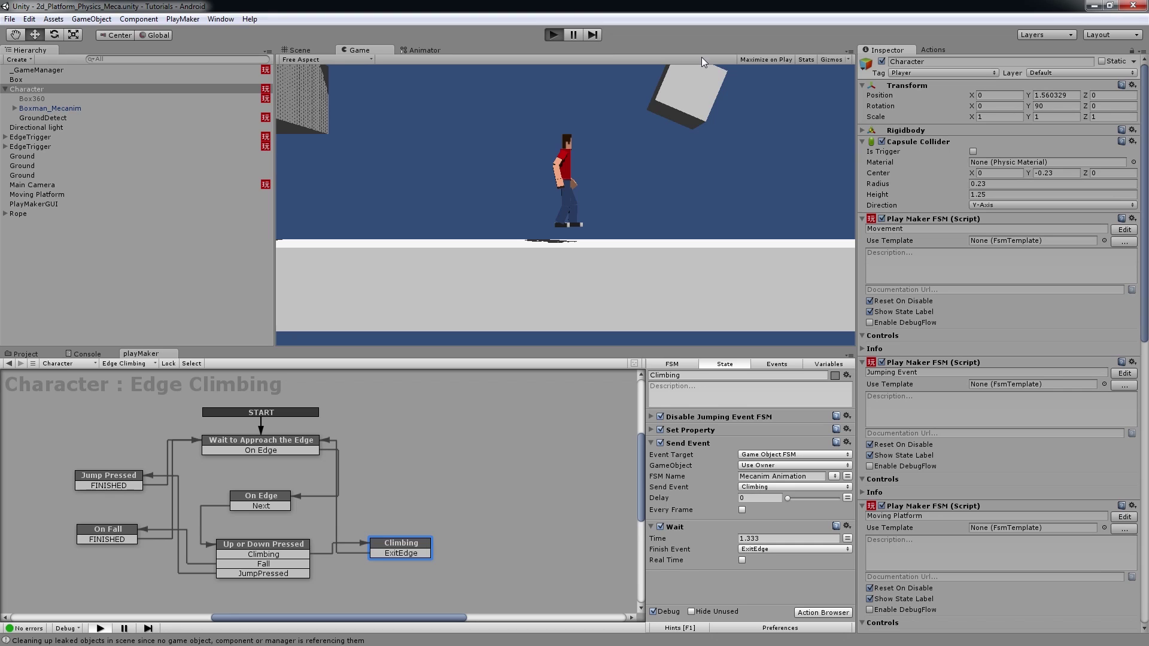
{"action": "key", "text": "Left"}
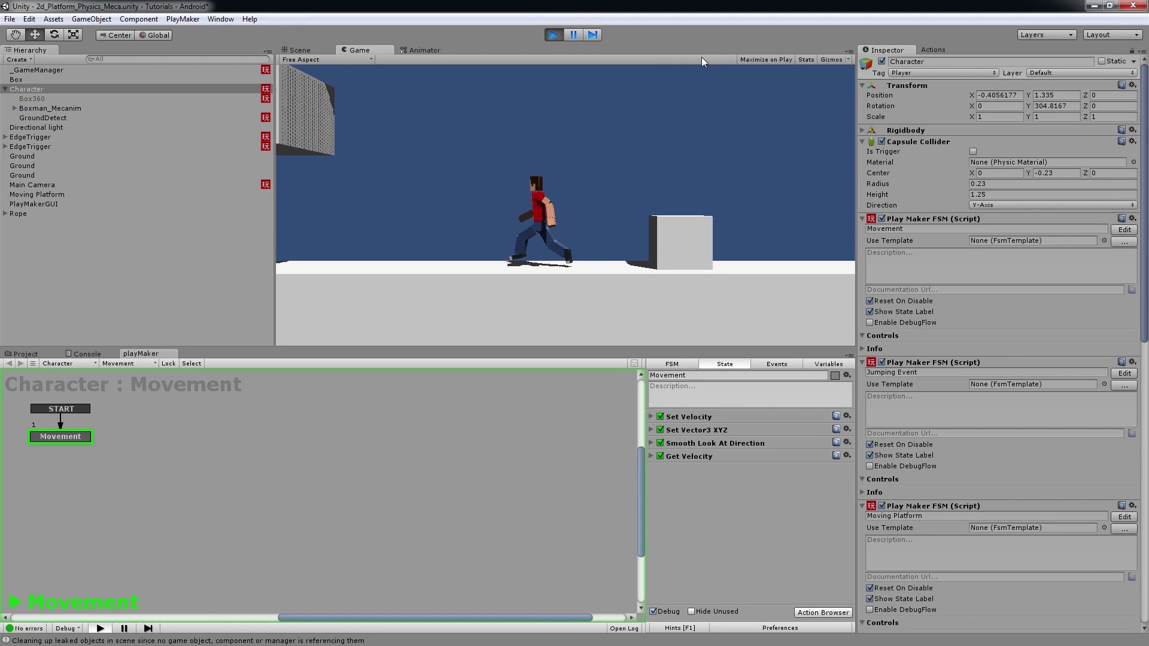
{"action": "key", "text": "Right"}
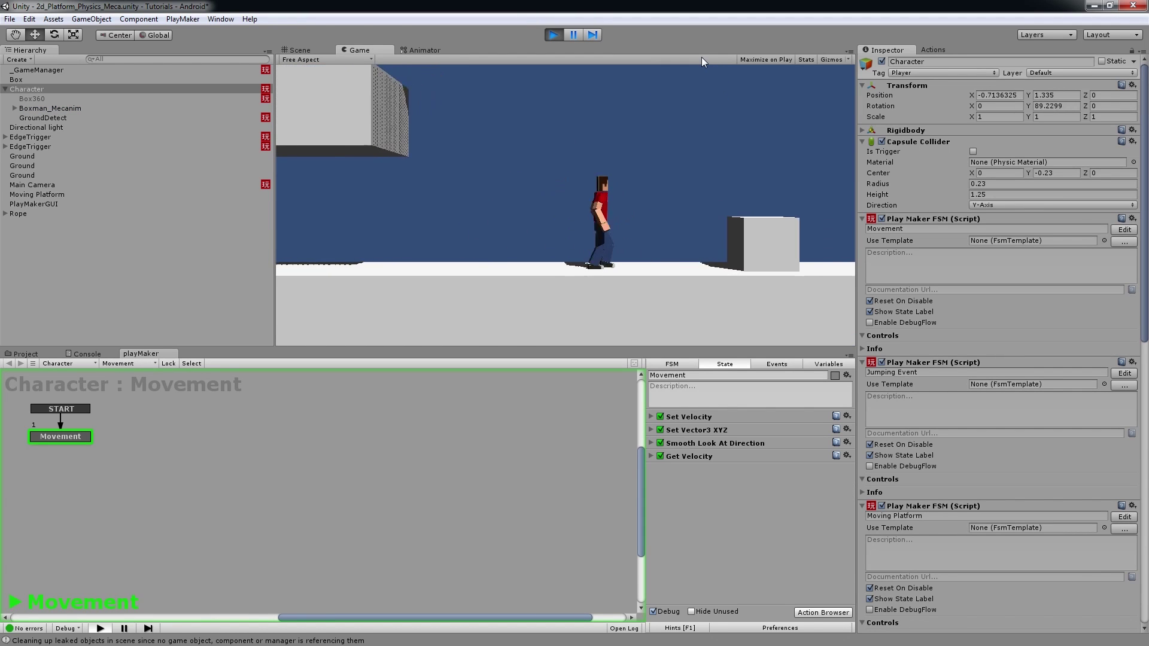
{"action": "key", "text": "space"}
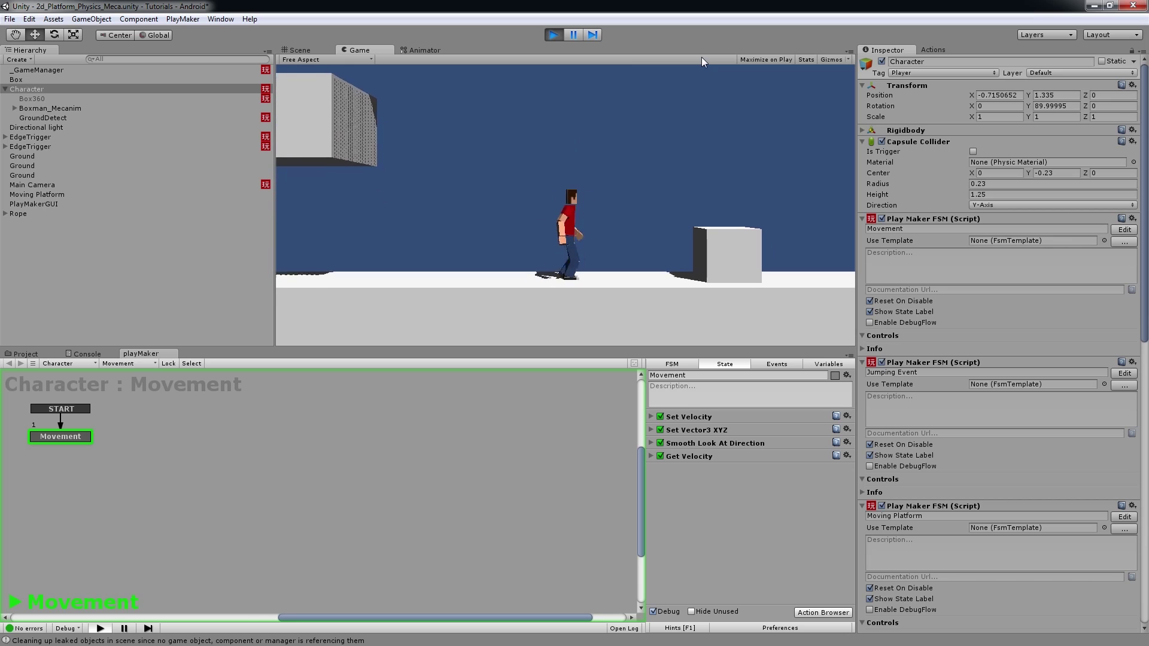
{"action": "key", "text": "space"}
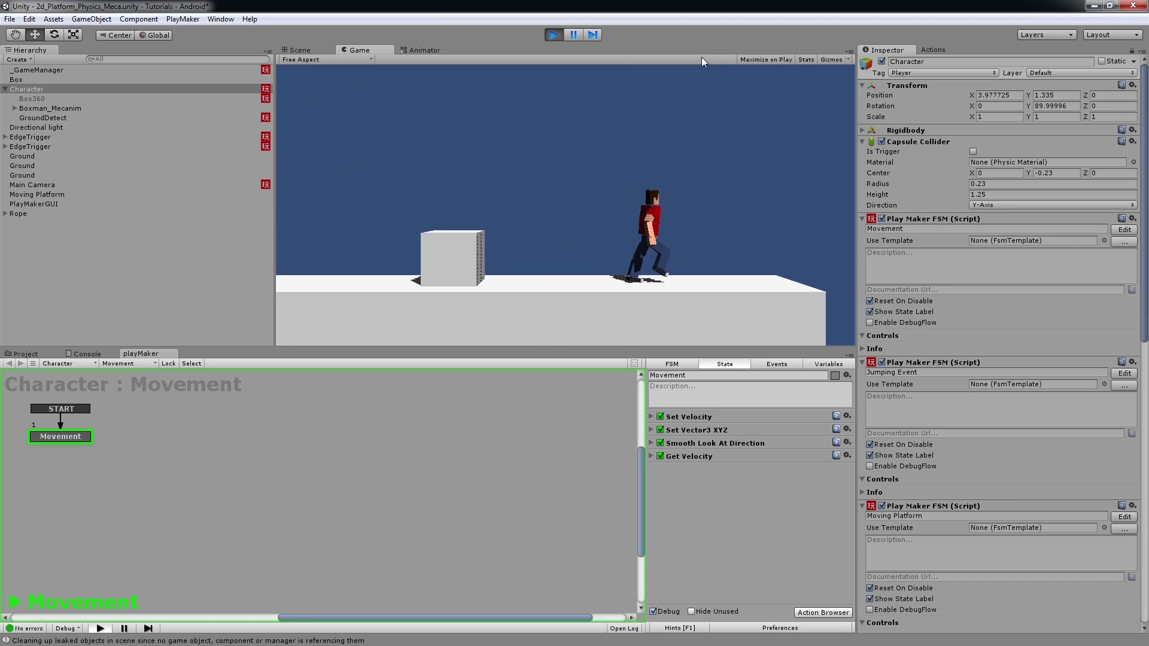
{"action": "key", "text": "Left"}
{"action": "key", "text": "space"}
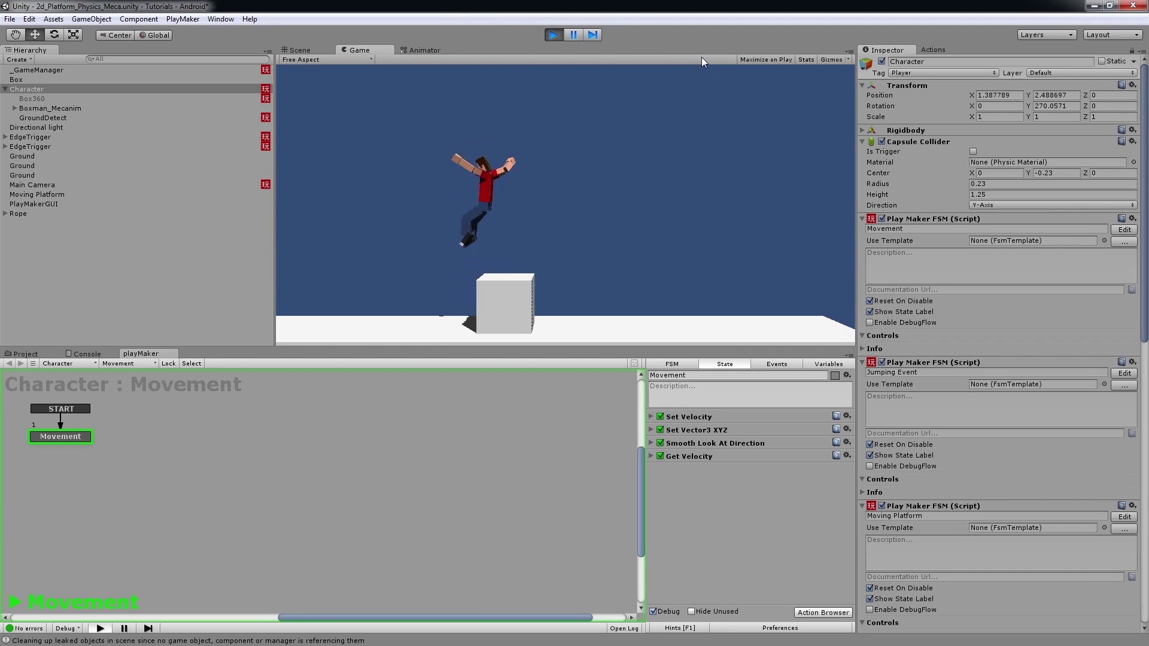
{"action": "key", "text": "space"}
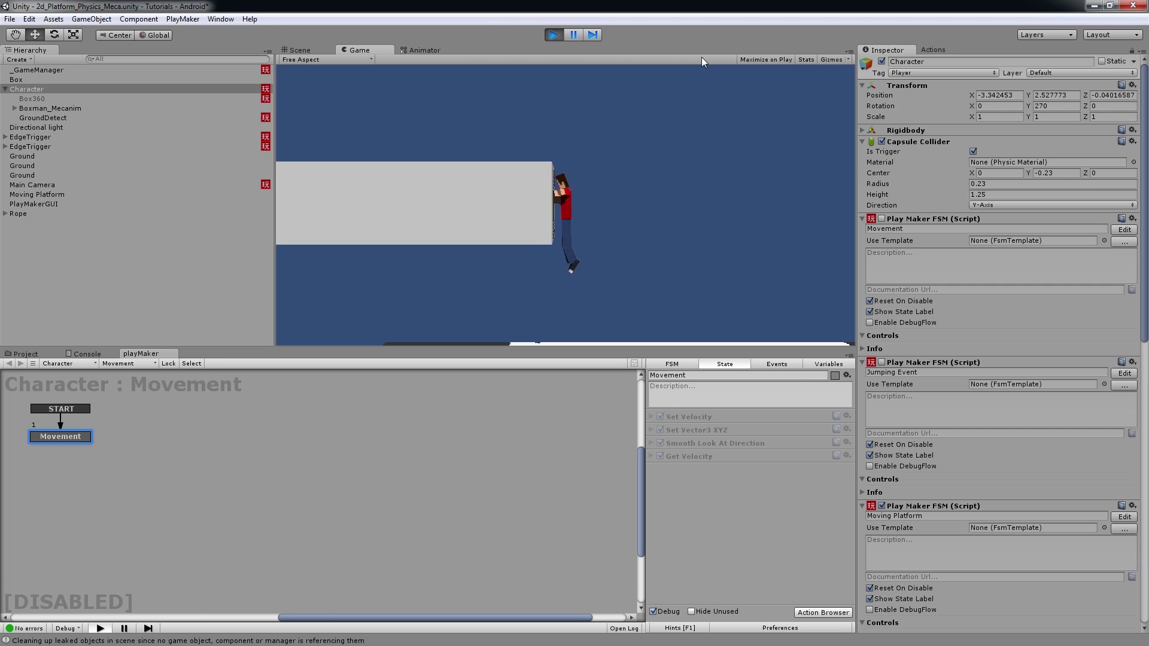
{"action": "key", "text": "Right"}
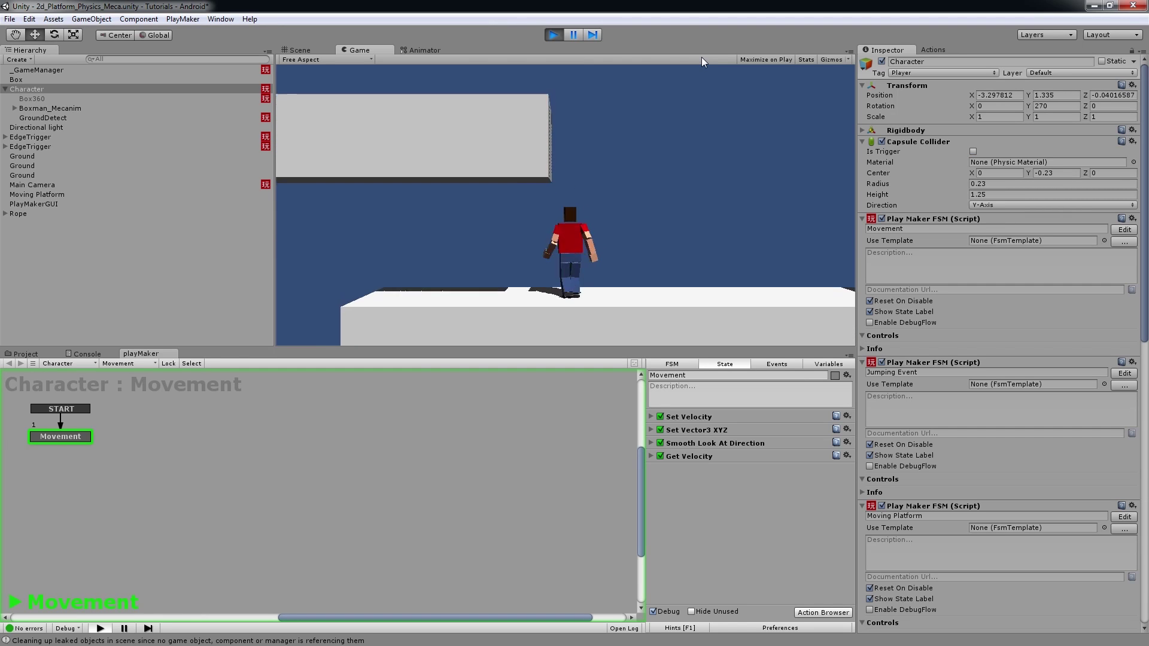
{"action": "key", "text": "Left"}
{"action": "key", "text": "space"}
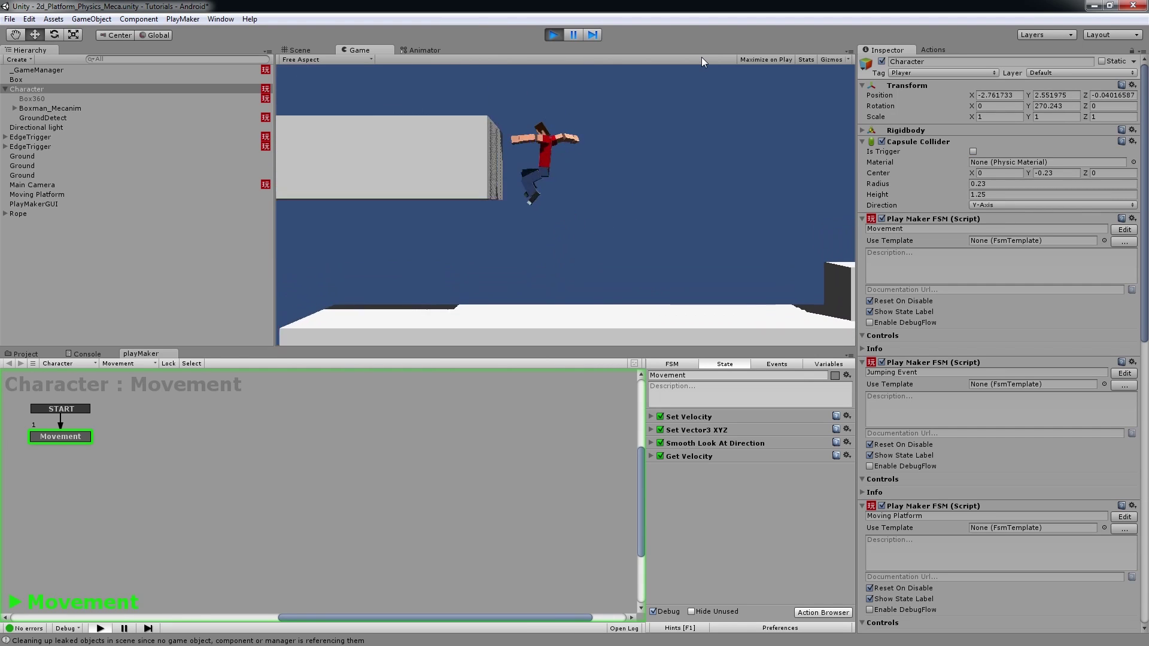
{"action": "key", "text": "Down"}
{"action": "left_click", "coordinate": [555, 32]}
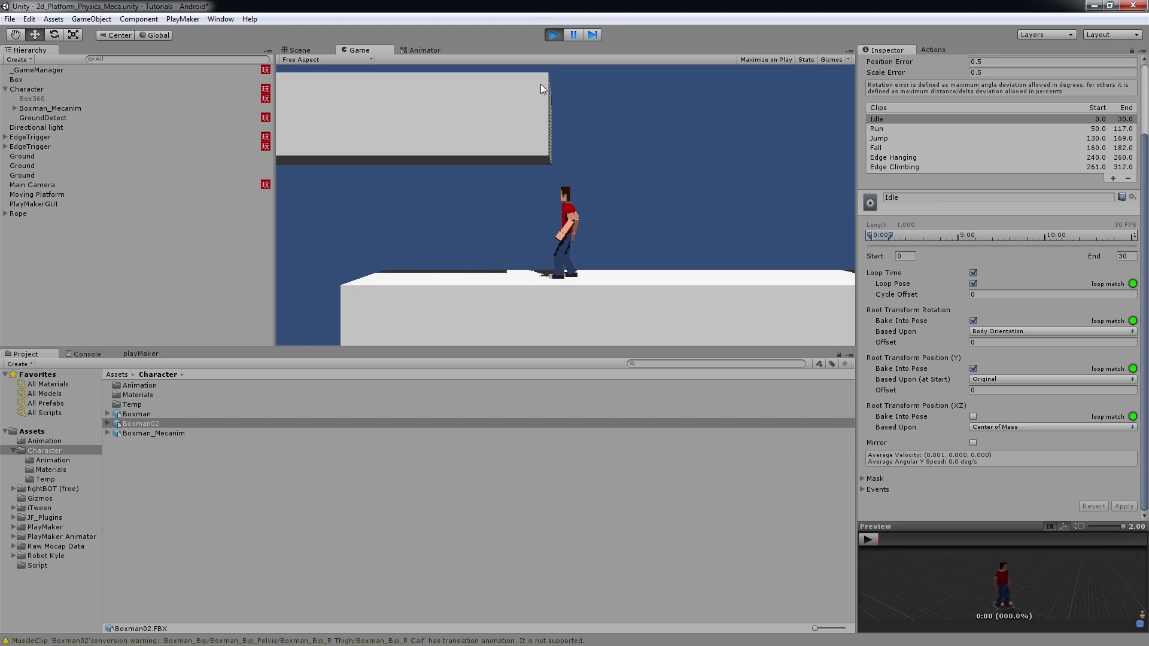
{"action": "left_click", "coordinate": [552, 35]}
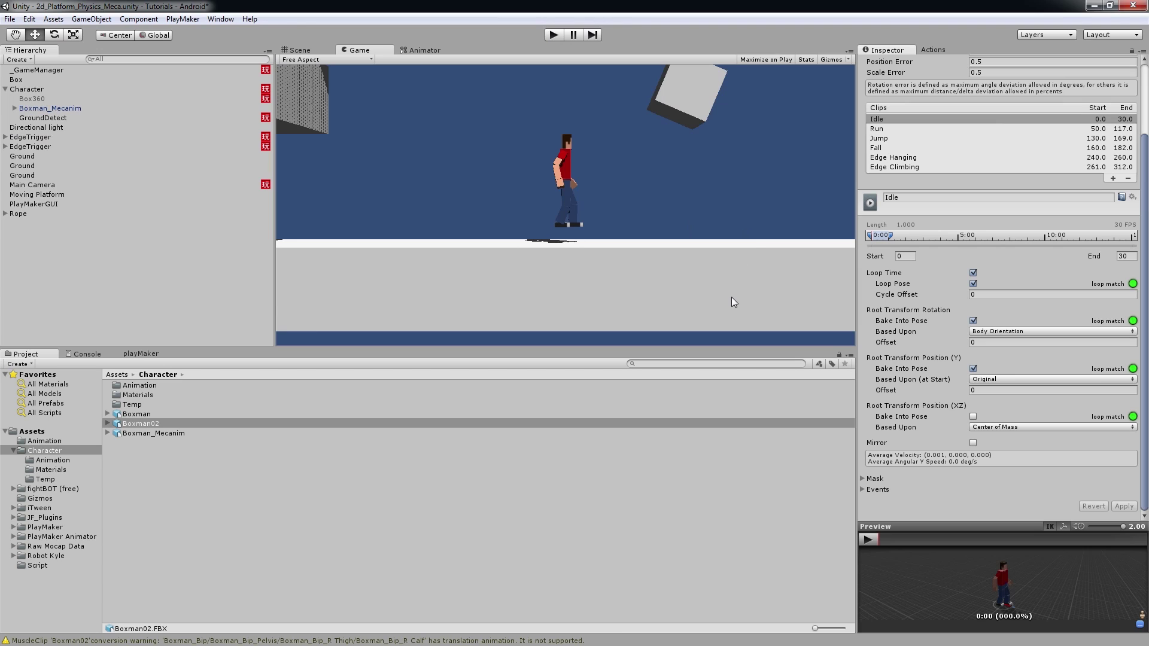
Step: Collapse the Capsule Collider and all Play Maker FSM components of the Character object
{"action": "left_click", "coordinate": [43, 108]}
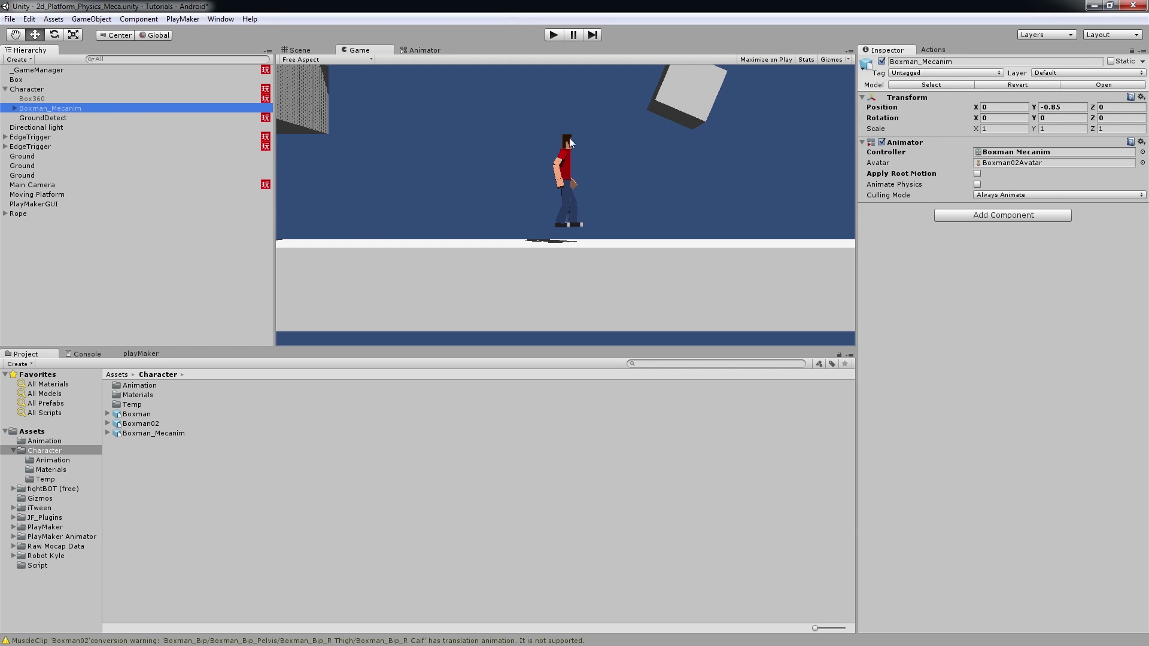
{"action": "left_click", "coordinate": [28, 89]}
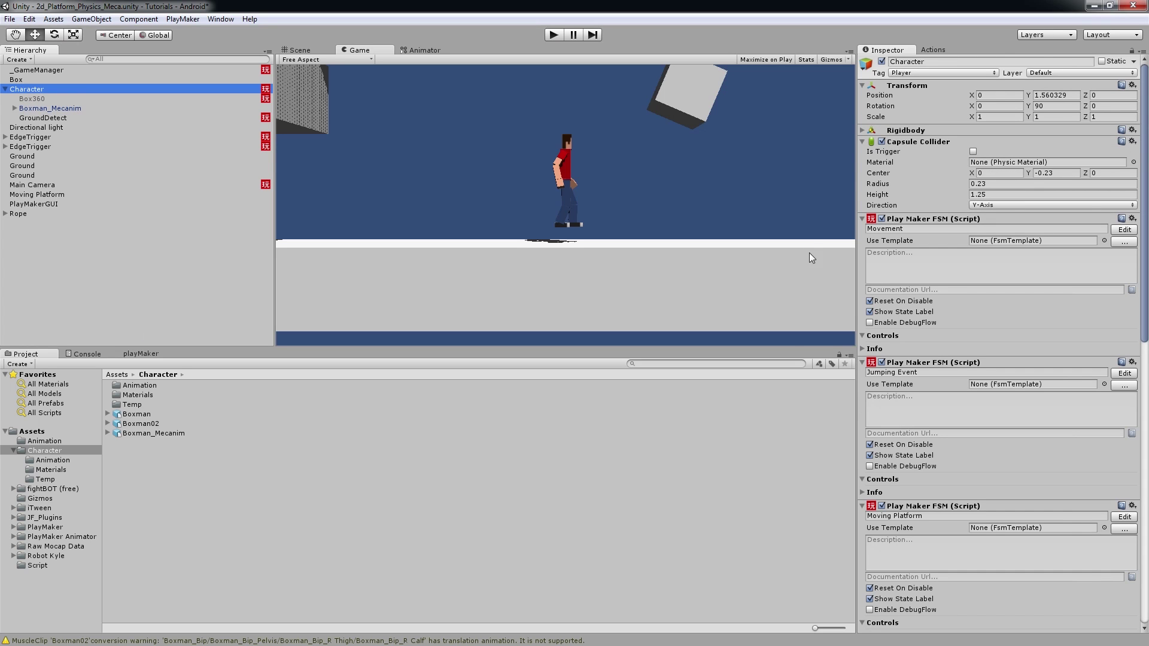
{"action": "left_click", "coordinate": [863, 142]}
{"action": "left_click", "coordinate": [862, 153]}
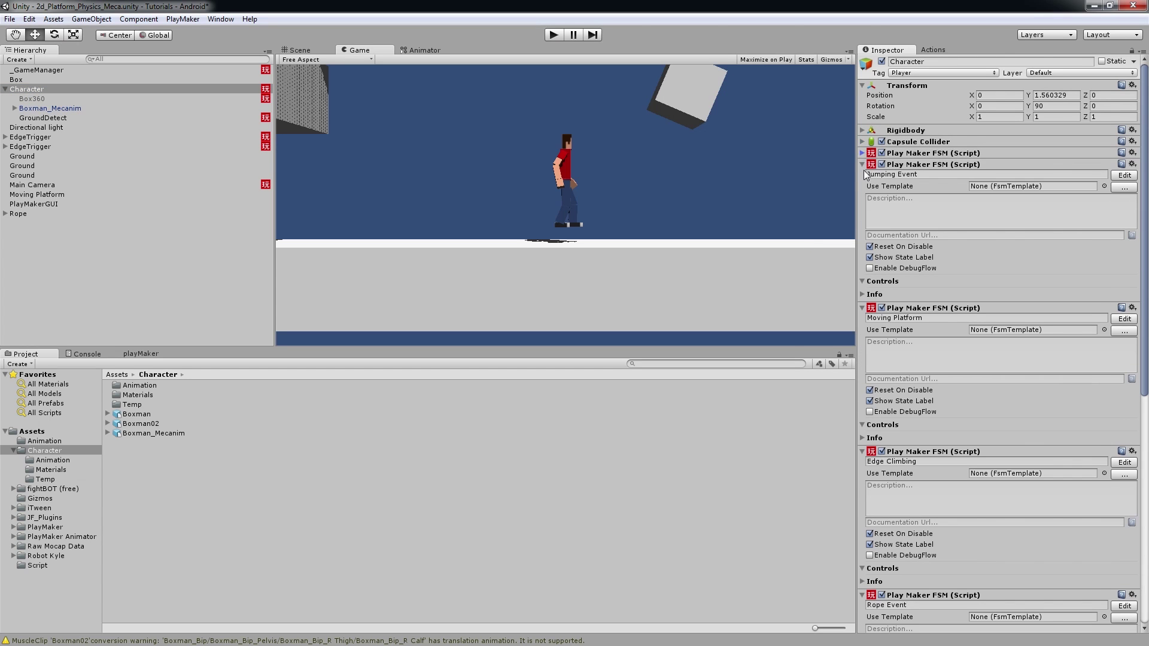
{"action": "left_click", "coordinate": [862, 165]}
{"action": "left_click", "coordinate": [863, 176]}
{"action": "left_click", "coordinate": [862, 187]}
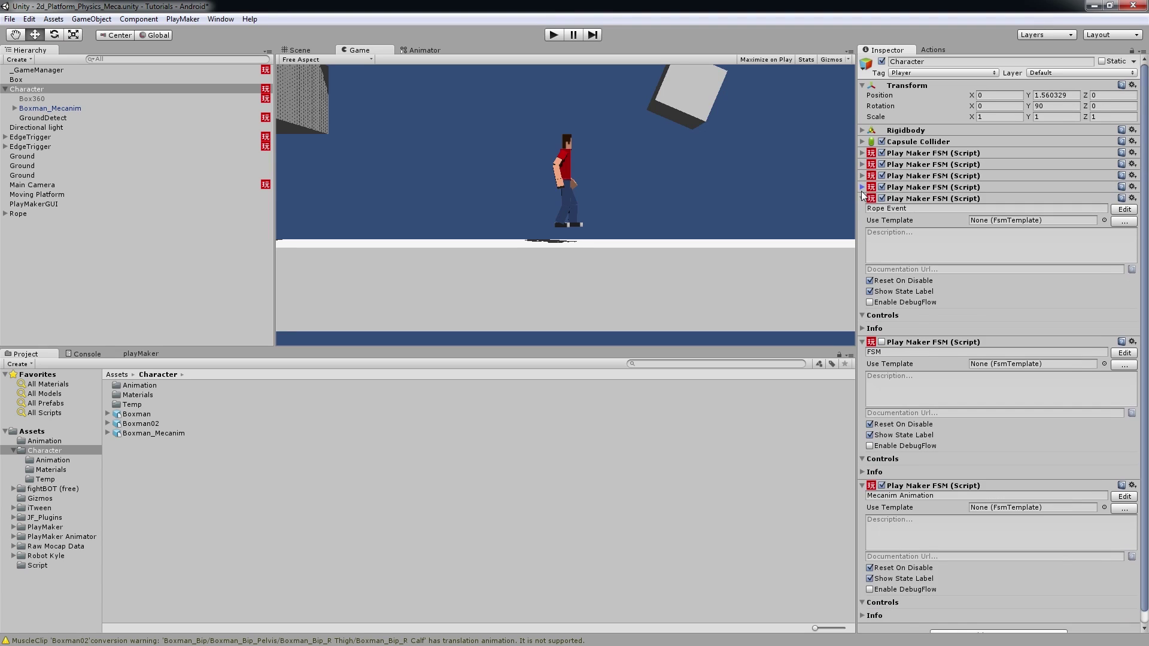
{"action": "left_click", "coordinate": [862, 198]}
{"action": "left_click", "coordinate": [862, 210]}
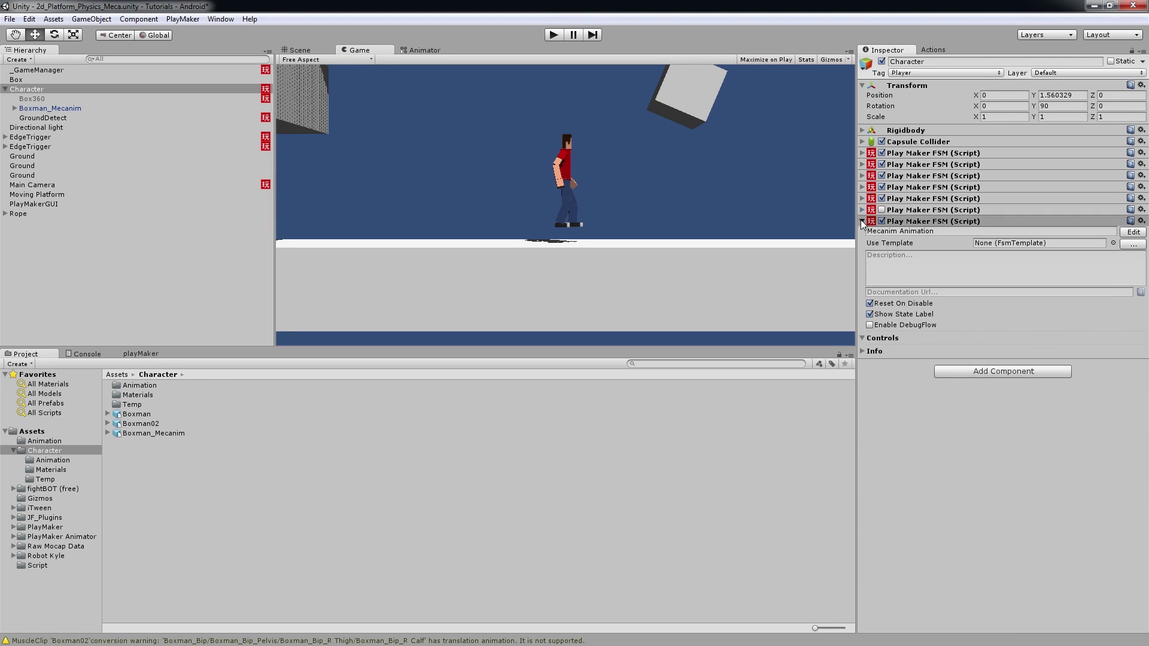
{"action": "left_click", "coordinate": [862, 222]}
Step: Attach the AnimatorMove script from the Script folder to Boxman_Mecanim and check its components
{"action": "left_click", "coordinate": [62, 108]}
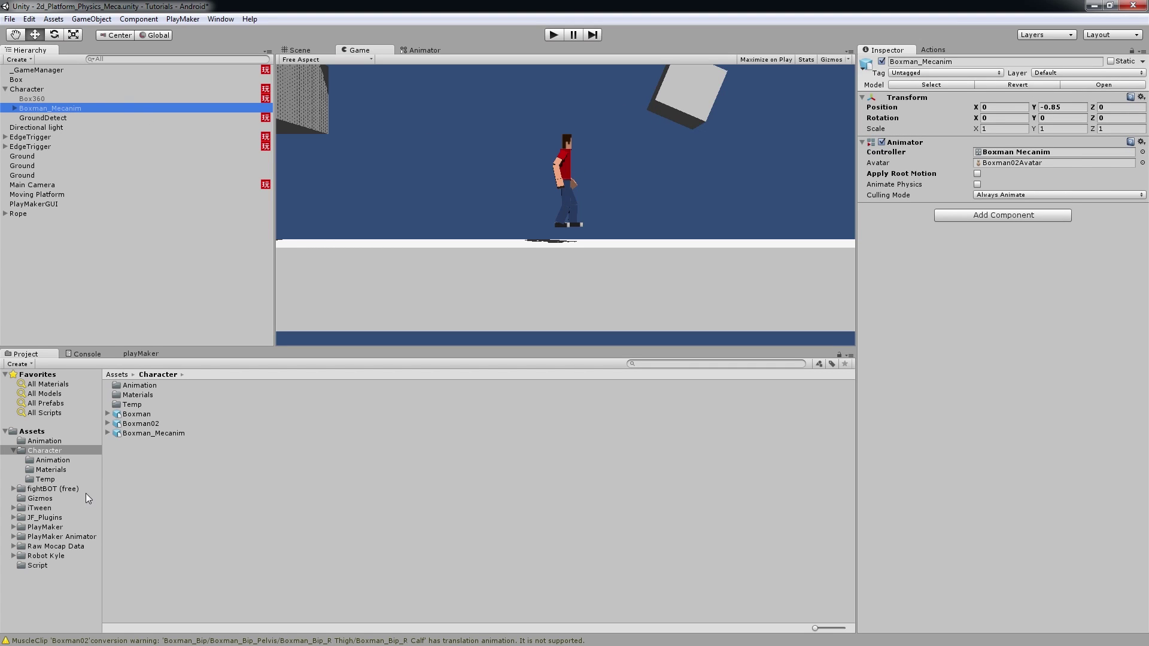
{"action": "left_click", "coordinate": [36, 565]}
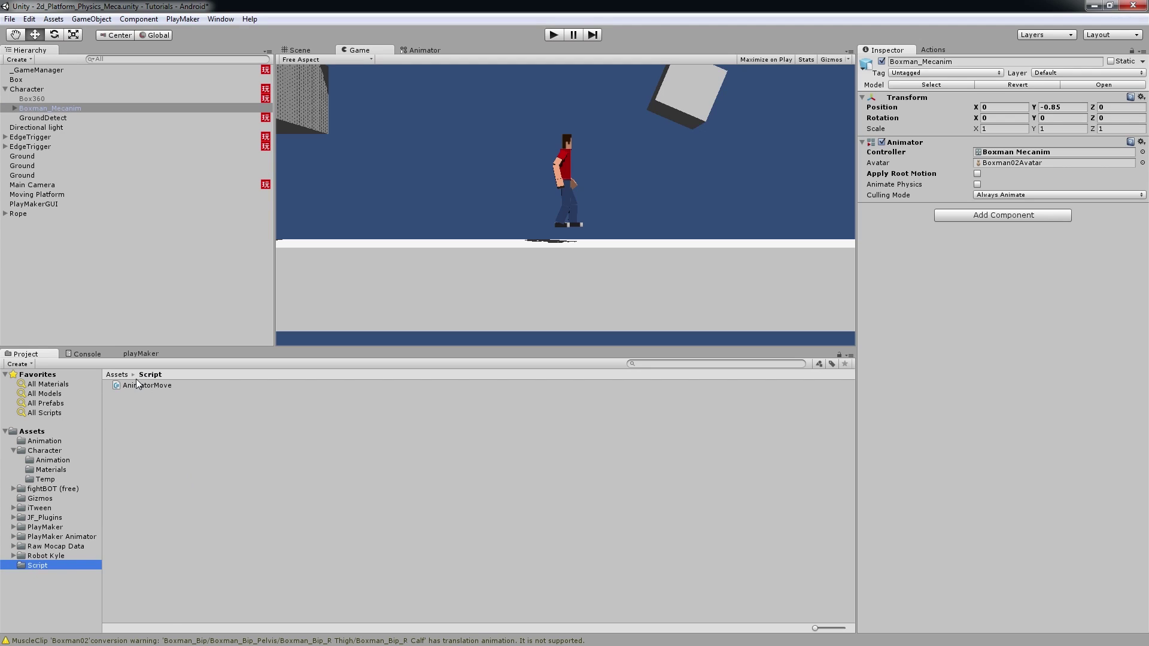
{"action": "left_click", "coordinate": [137, 385]}
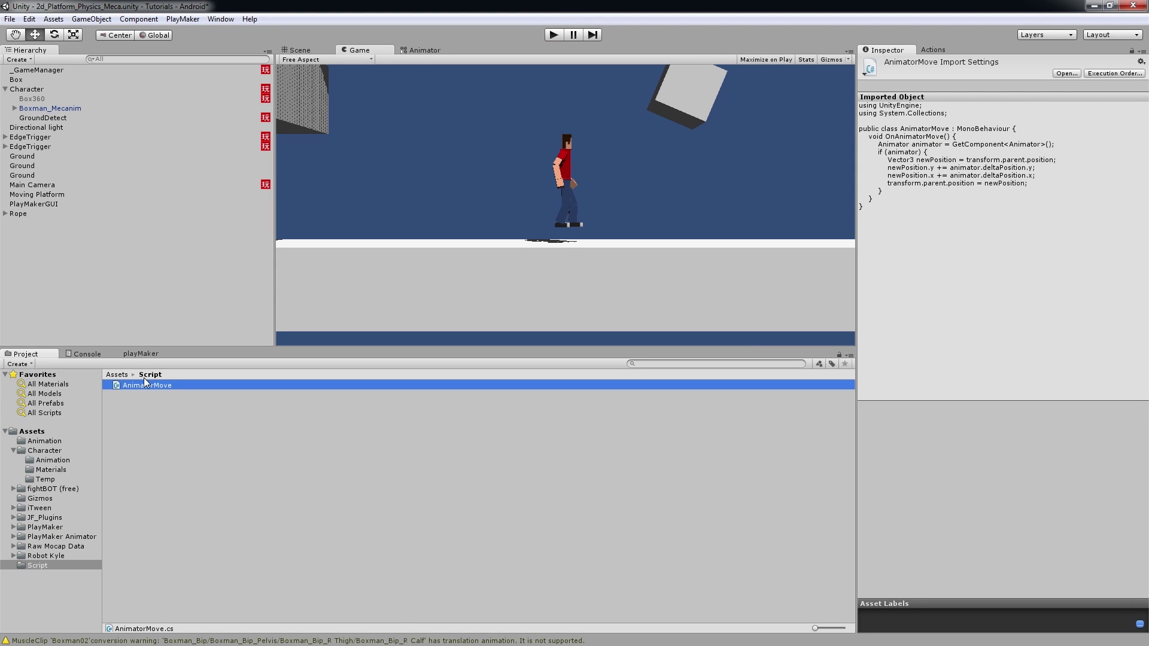
{"action": "left_click_drag", "start_coordinate": [141, 383], "coordinate": [70, 112]}
{"action": "left_click", "coordinate": [71, 109]}
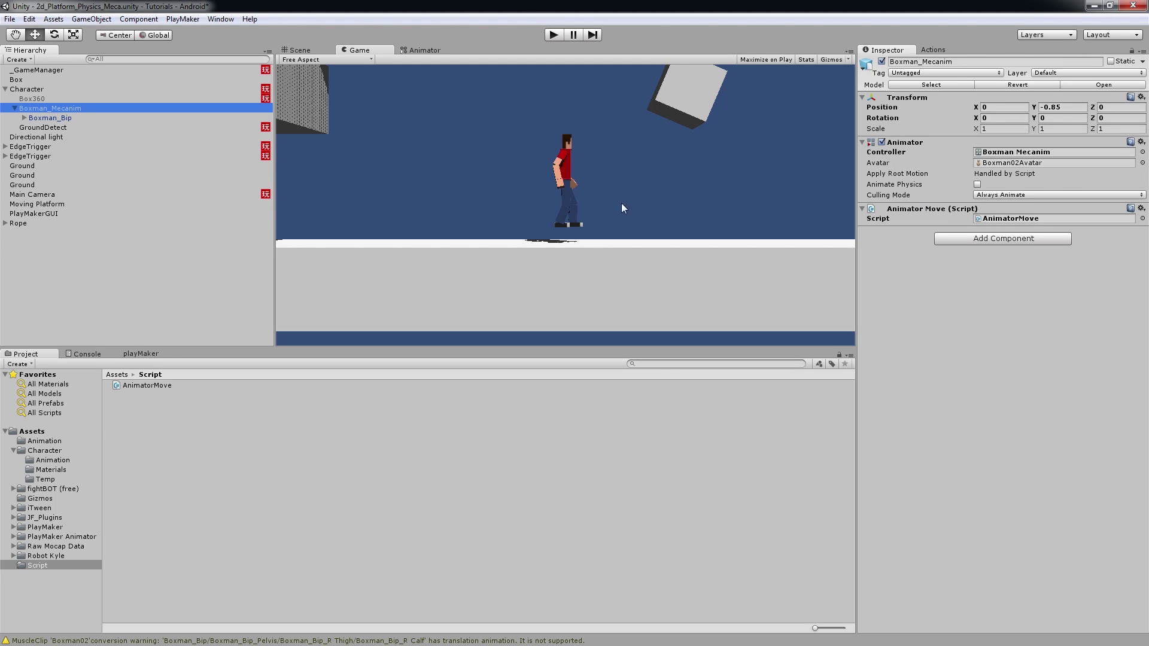
Step: Play-test hanging on and climbing both platform edges with the AnimatorMove script attached, and stop playback
{"action": "left_click", "coordinate": [555, 37]}
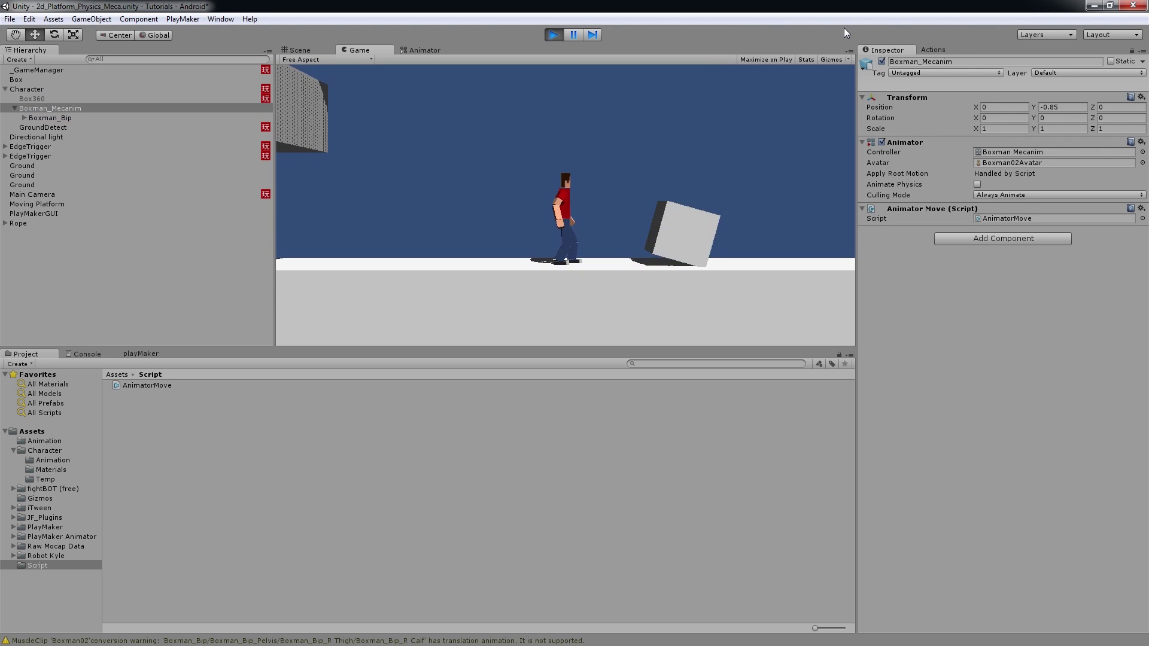
{"action": "key", "text": "space"}
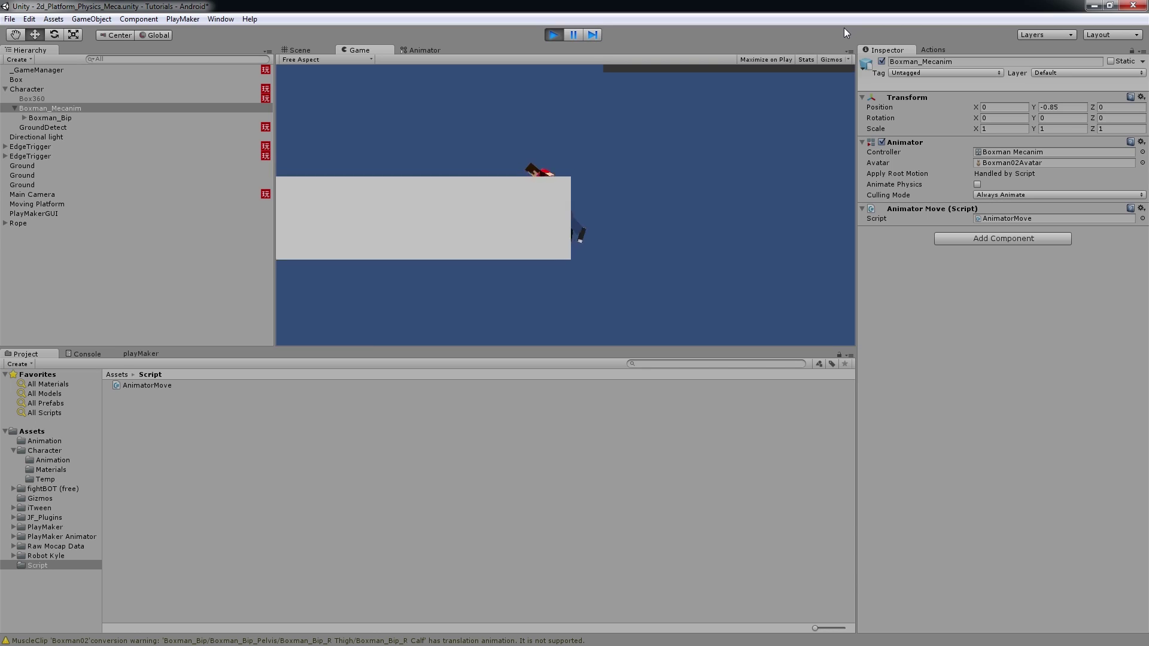
{"action": "key", "text": "space"}
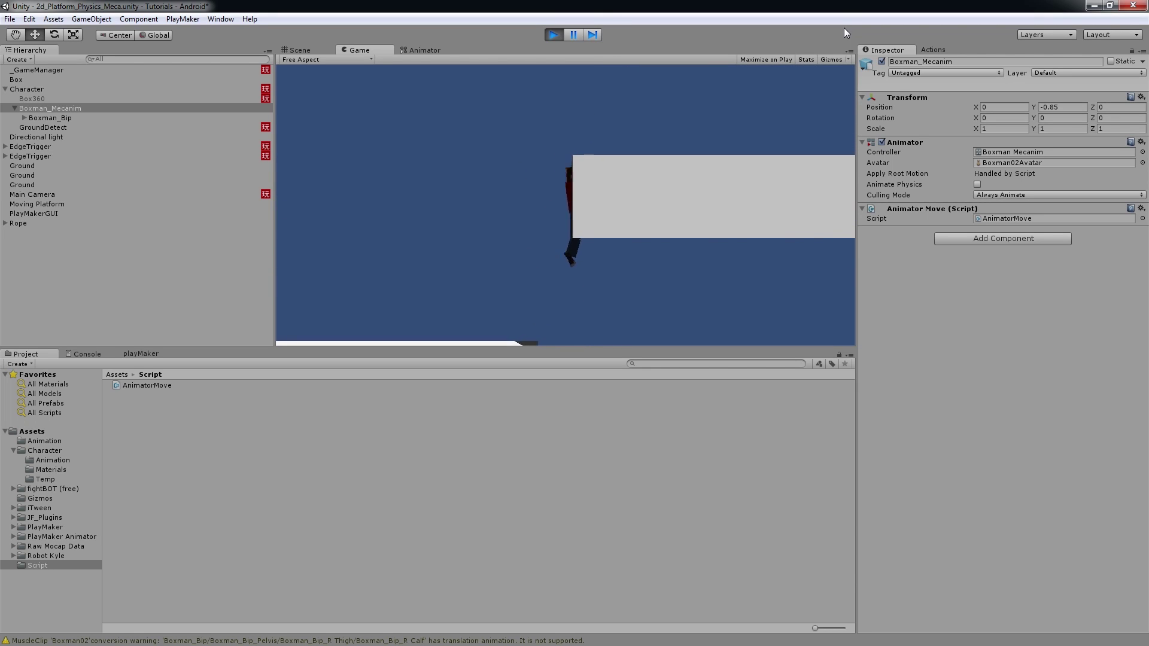
{"action": "key", "text": "Down"}
{"action": "key", "text": "Up"}
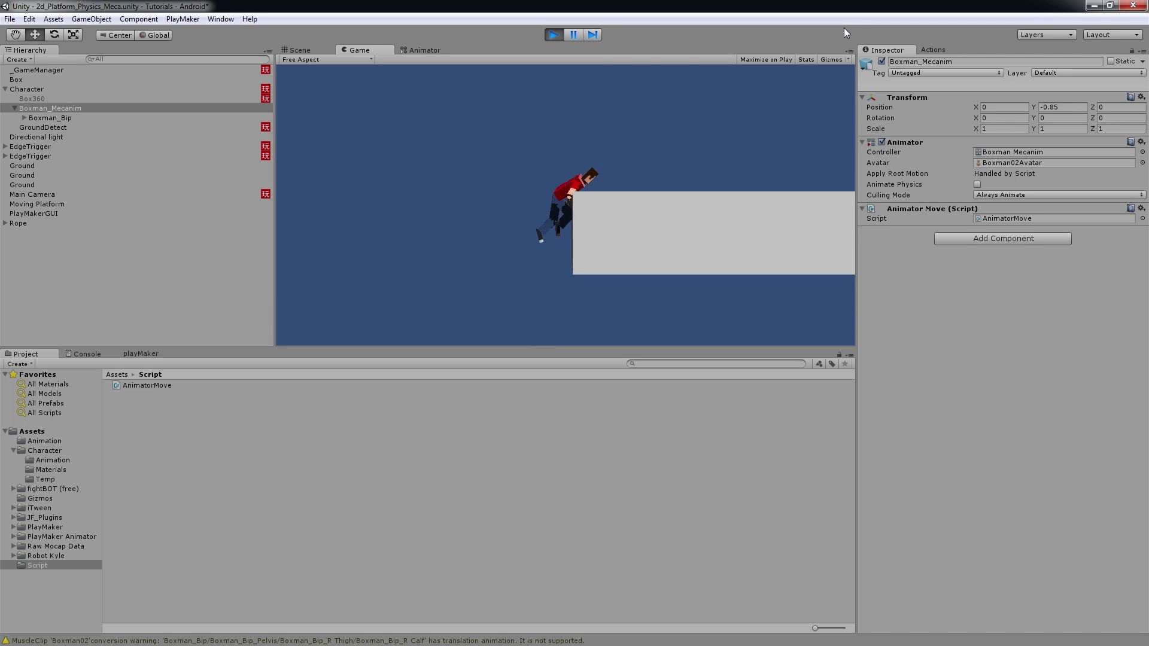
{"action": "key", "text": "Left"}
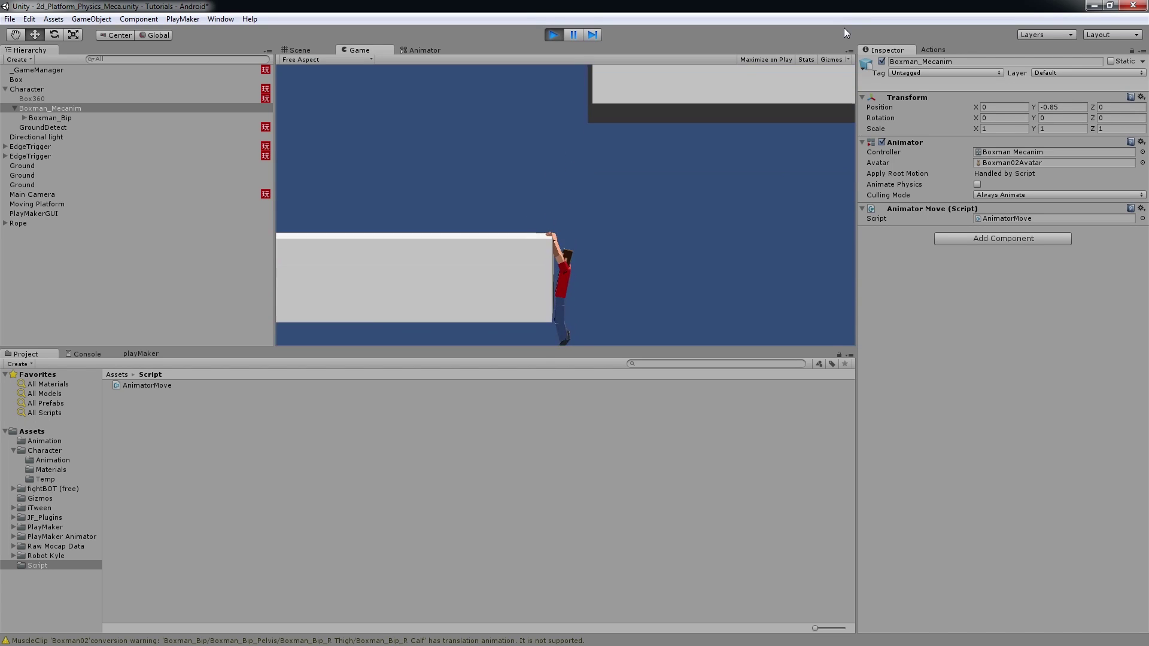
{"action": "key", "text": "Up"}
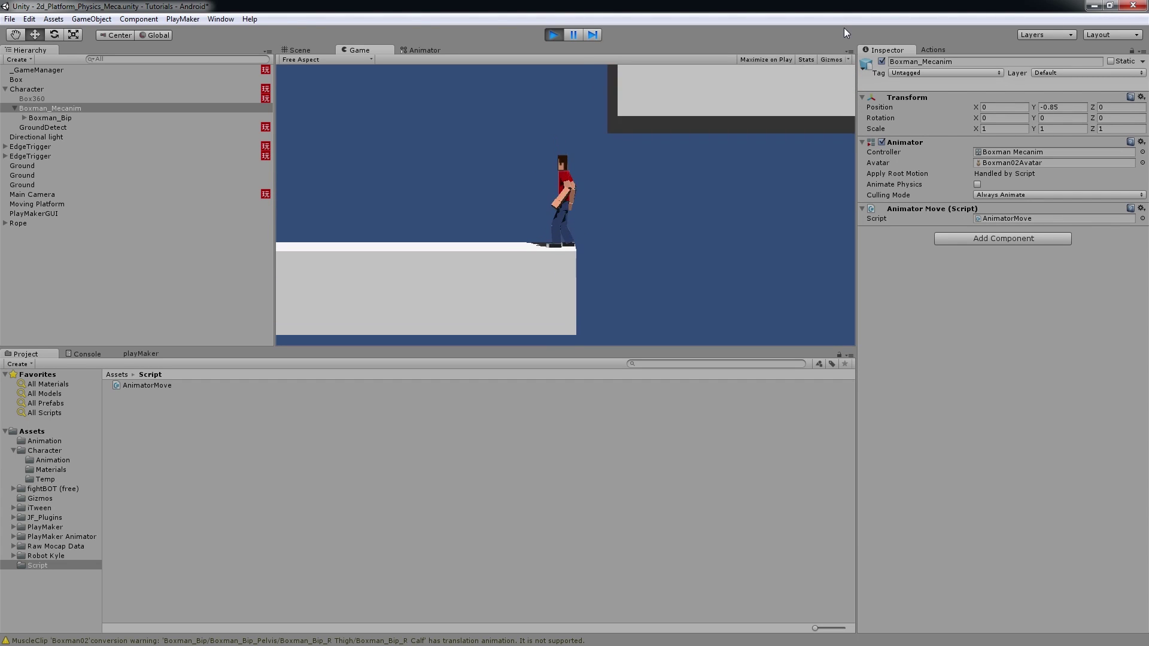
{"action": "key", "text": "Right"}
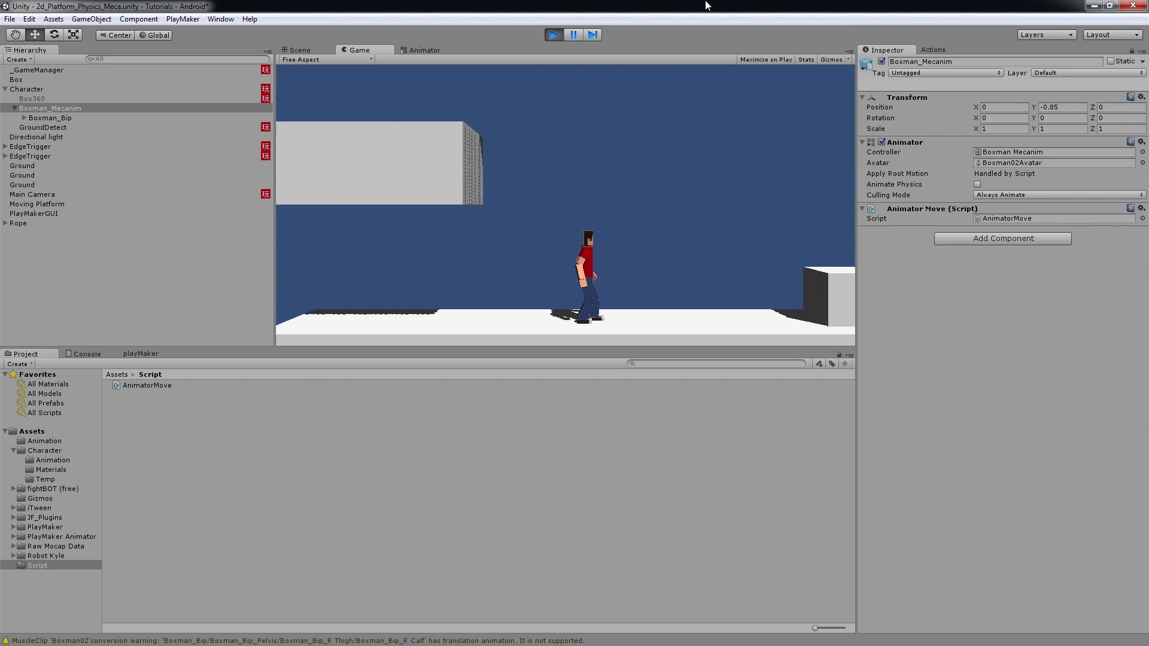
{"action": "left_click", "coordinate": [552, 37]}
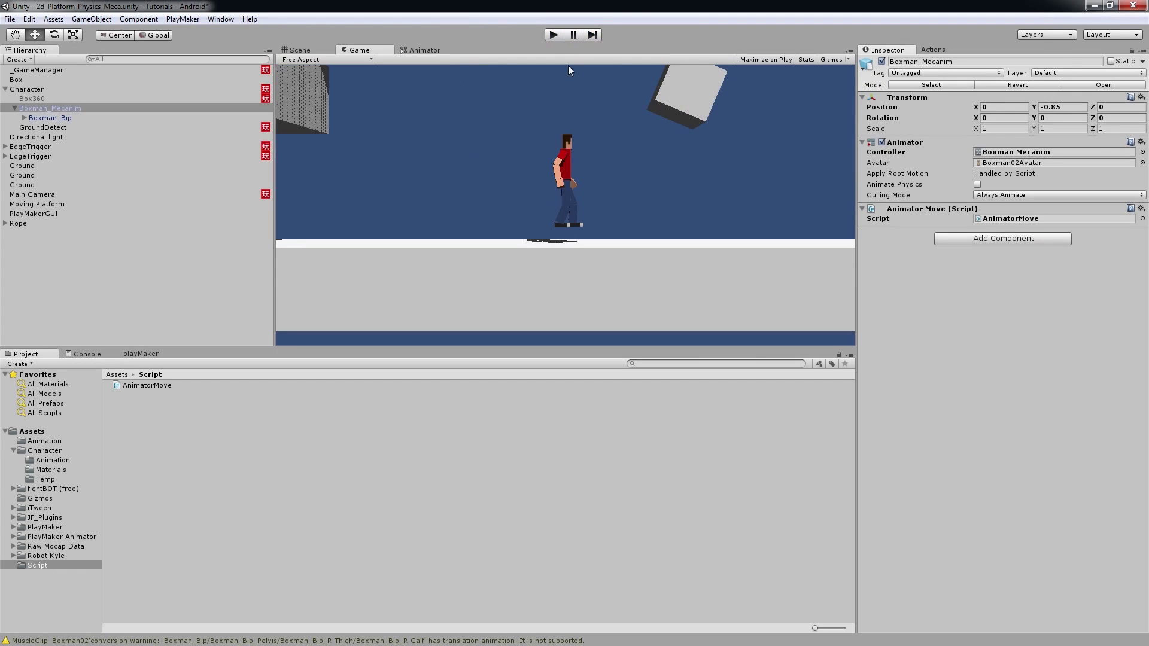
Step: Move the EdgeTrigger at the lower platform's corner slightly outward and upward, to about X -3.50, Y 2.86
{"action": "left_click", "coordinate": [310, 52]}
{"action": "middle_click_drag", "start_coordinate": [421, 187], "coordinate": [549, 223]}
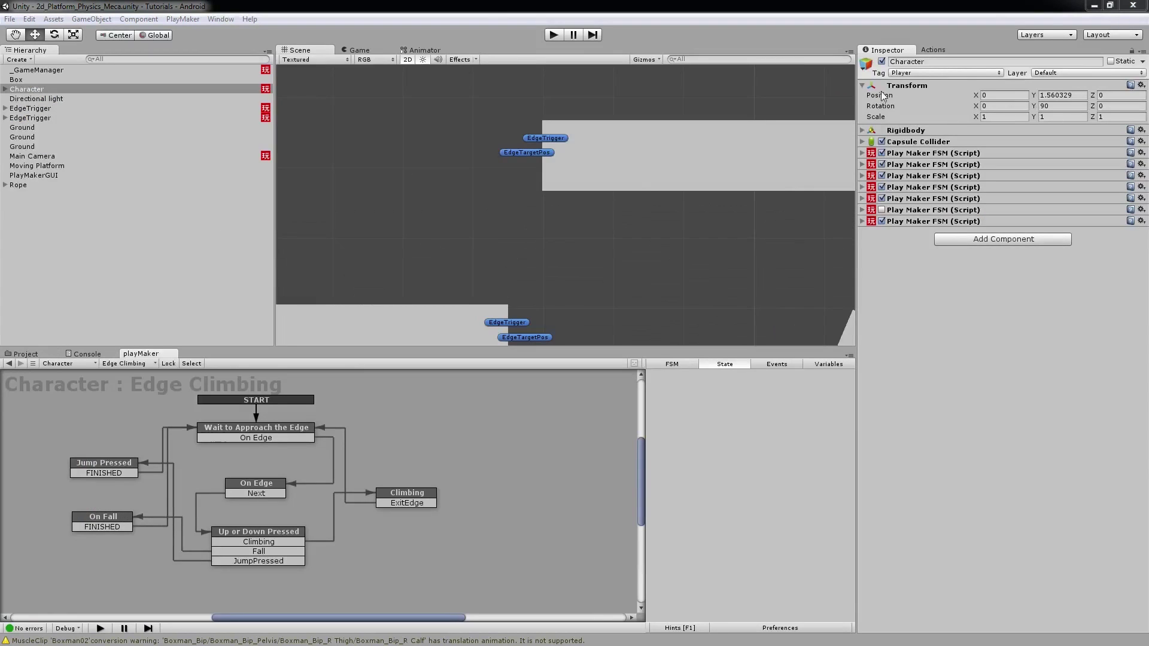
{"action": "middle_click_drag", "start_coordinate": [576, 235], "coordinate": [584, 190]}
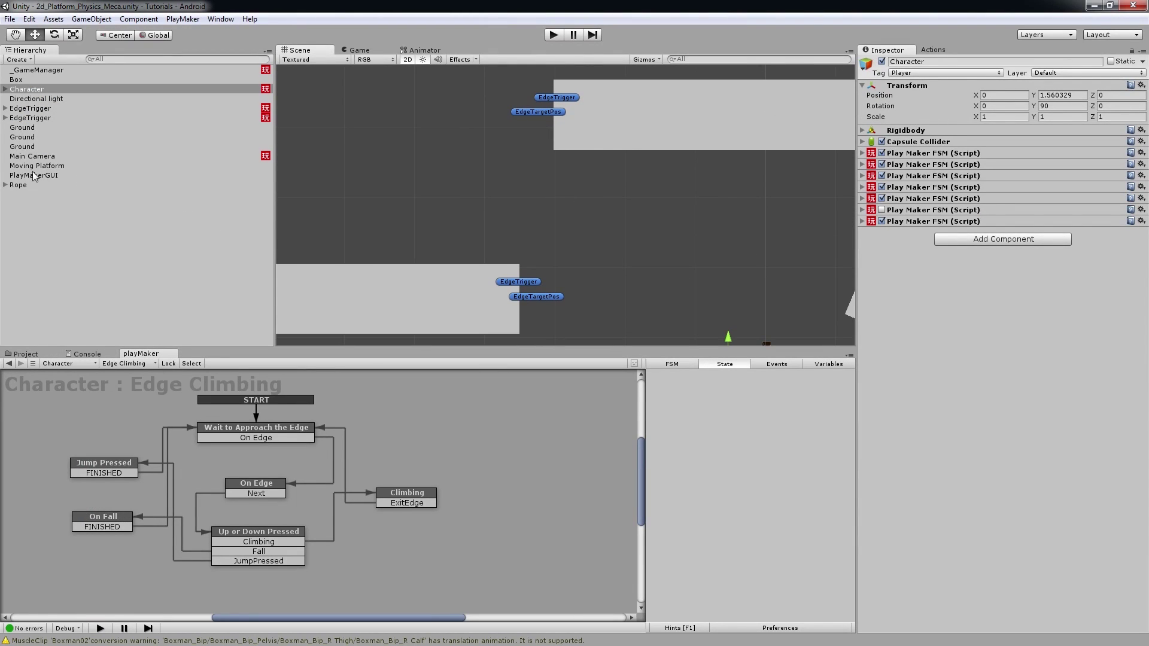
{"action": "left_click", "coordinate": [35, 119]}
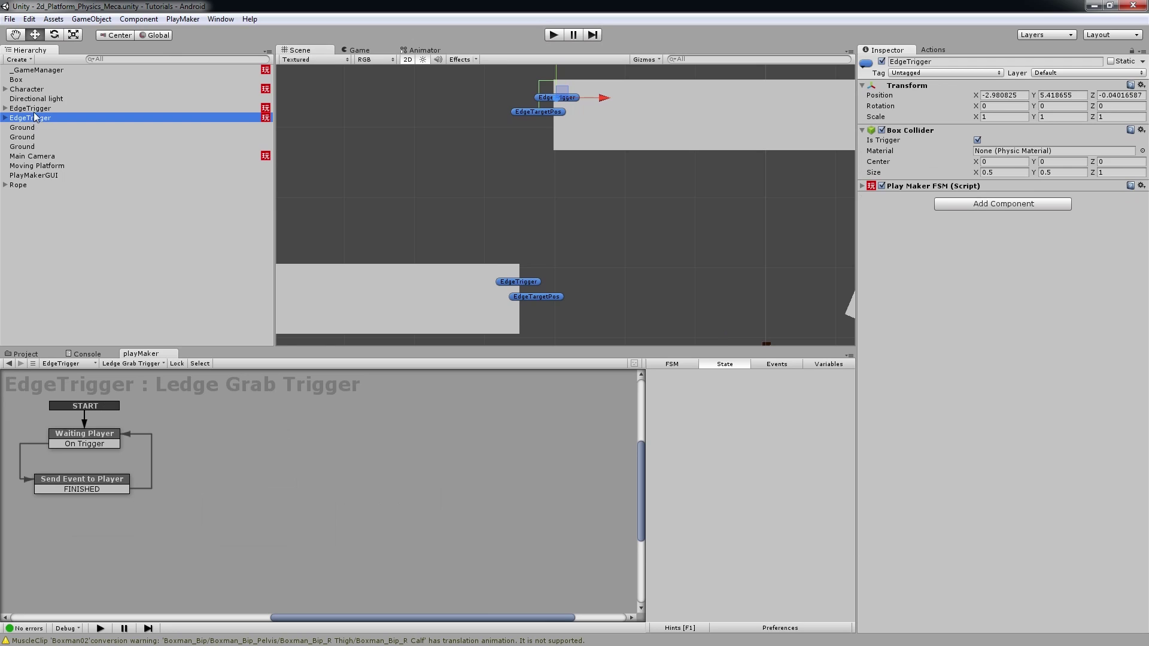
{"action": "left_click", "coordinate": [36, 109]}
{"action": "left_click_drag", "start_coordinate": [551, 287], "coordinate": [549, 279]}
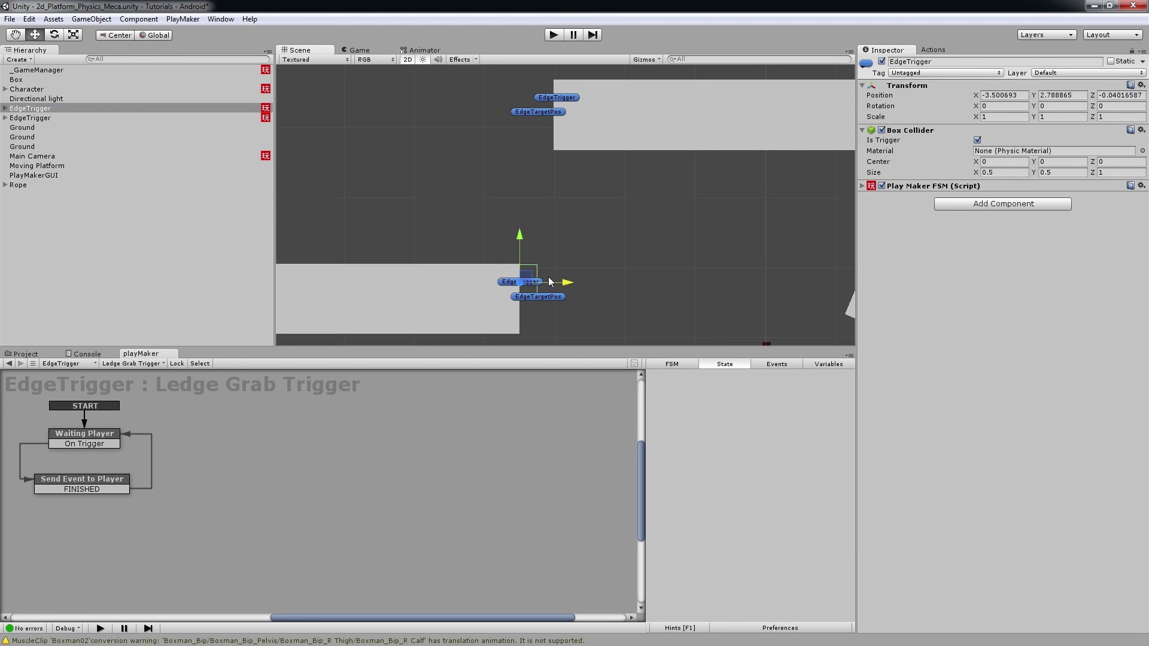
{"action": "left_click_drag", "start_coordinate": [518, 241], "coordinate": [519, 237]}
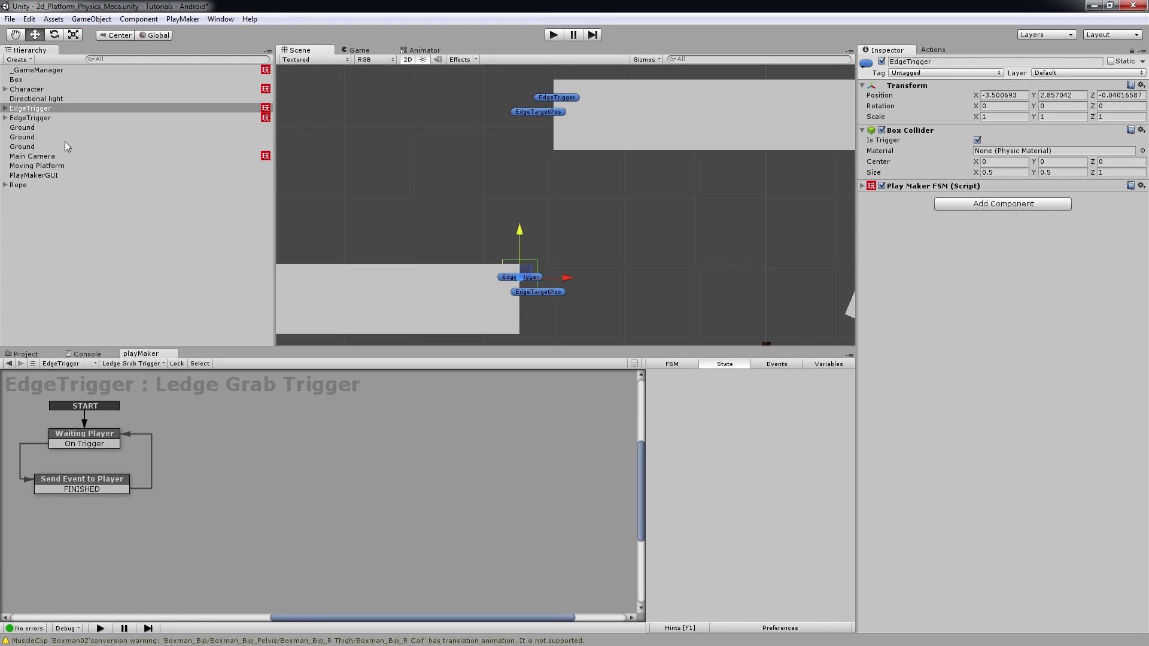
Step: Move the upper platform's EdgeTrigger slightly outward and upward to about X -3.03, Y 5.50, and save the scene
{"action": "left_click", "coordinate": [30, 118]}
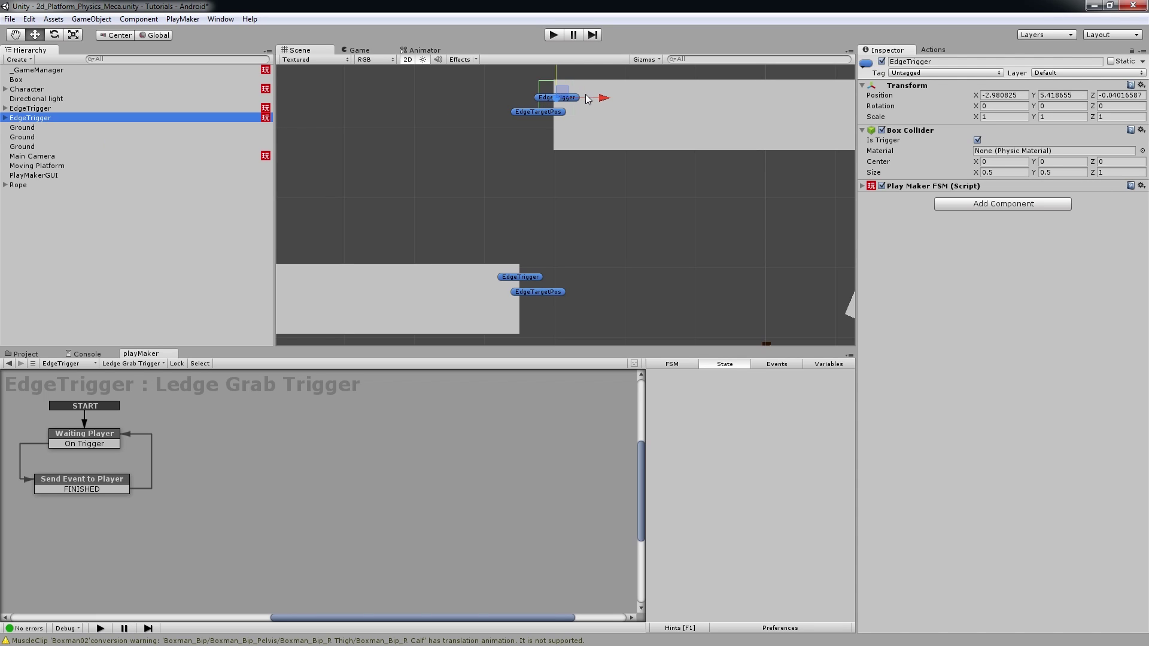
{"action": "left_click_drag", "start_coordinate": [587, 98], "coordinate": [583, 97]}
{"action": "middle_click_drag", "start_coordinate": [583, 97], "coordinate": [578, 198]}
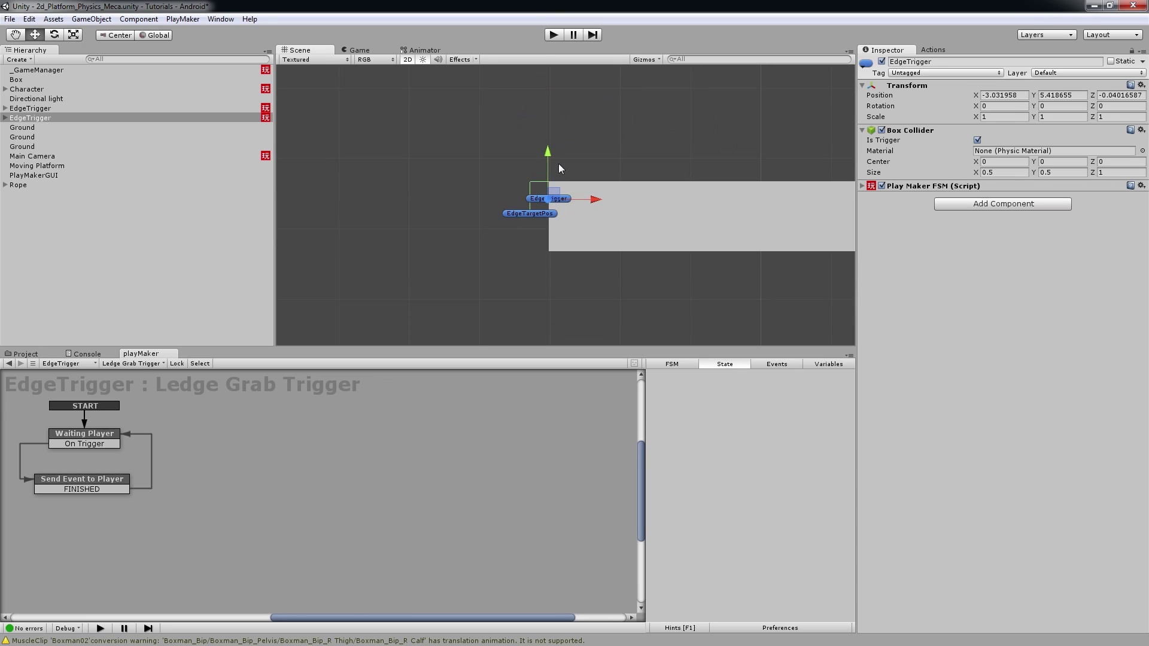
{"action": "left_click_drag", "start_coordinate": [551, 160], "coordinate": [549, 153]}
{"action": "middle_click_drag", "start_coordinate": [548, 153], "coordinate": [590, 168]}
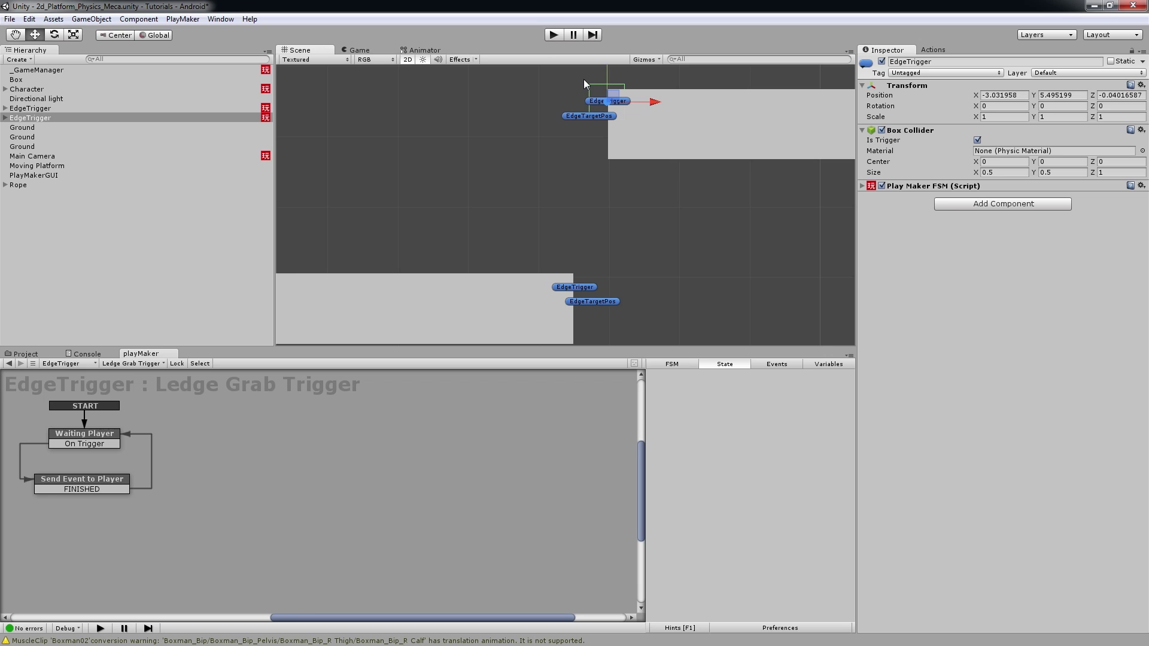
{"action": "key", "text": "ctrl+s"}
Step: In the Character's On Edge state, lower the Move Towards finish distance, set its max speed to 5, and save the scene
{"action": "left_click", "coordinate": [27, 89]}
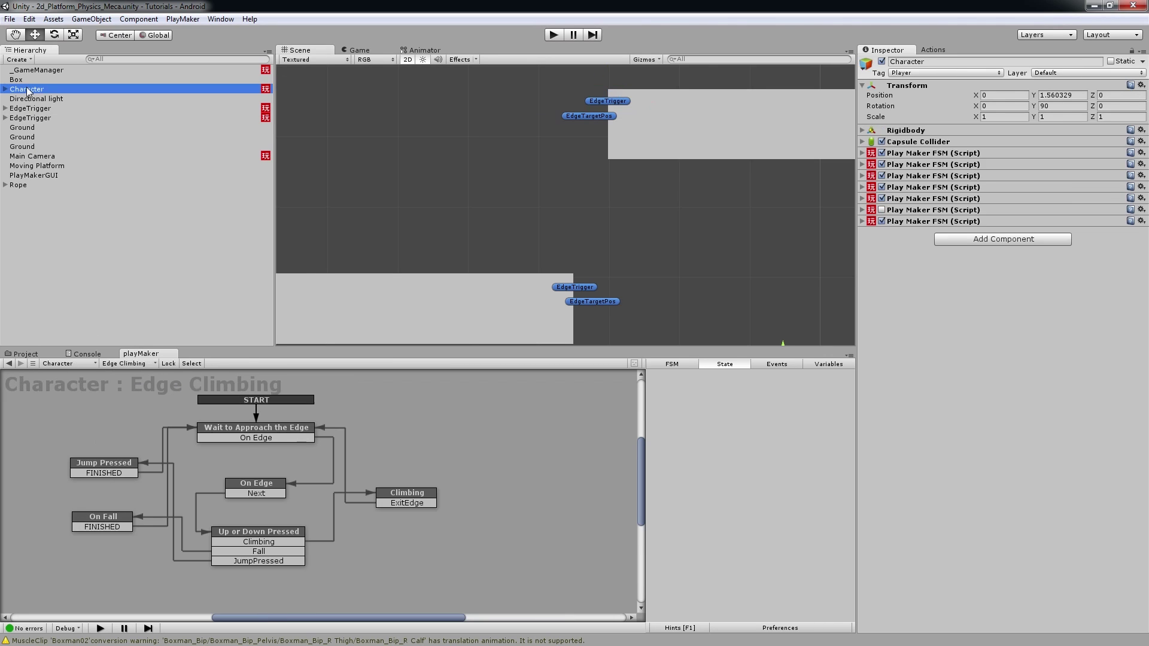
{"action": "left_click", "coordinate": [256, 485]}
{"action": "left_click", "coordinate": [652, 496]}
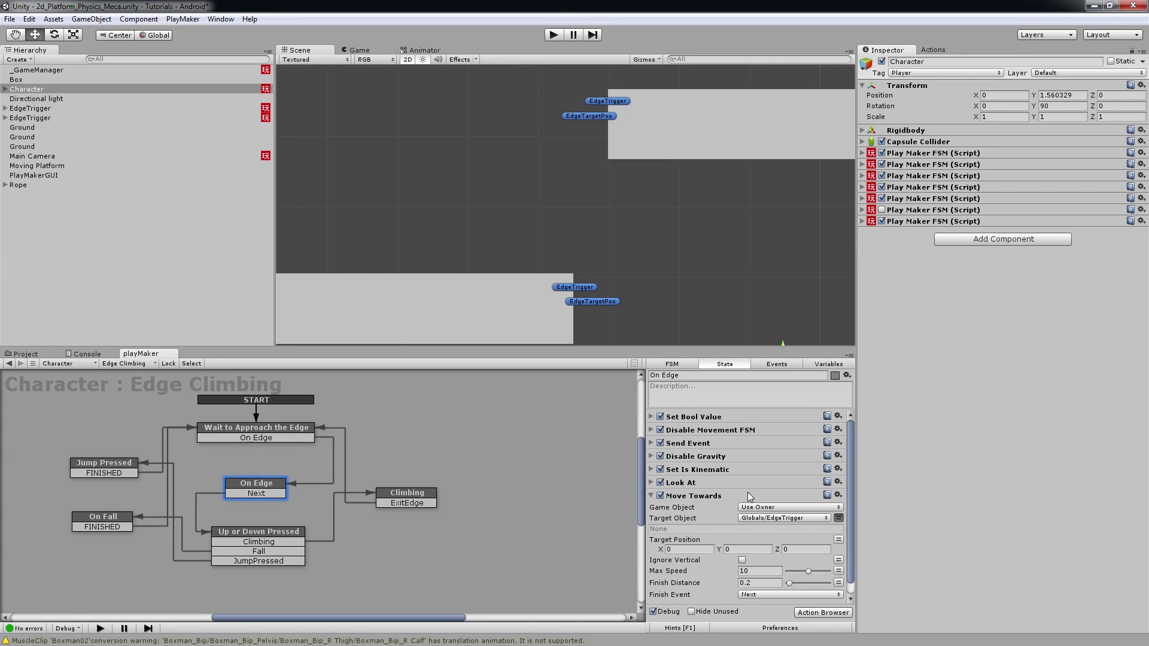
{"action": "left_click", "coordinate": [762, 571]}
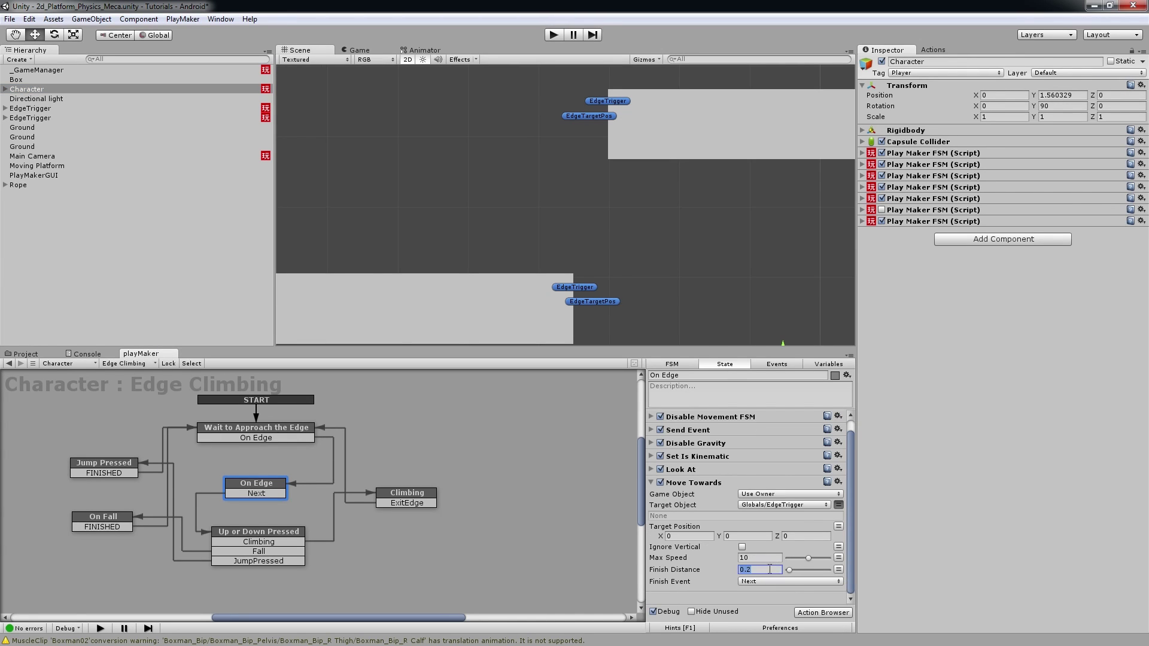
{"action": "type", "text": "0"}
{"action": "type", "text": "5"}
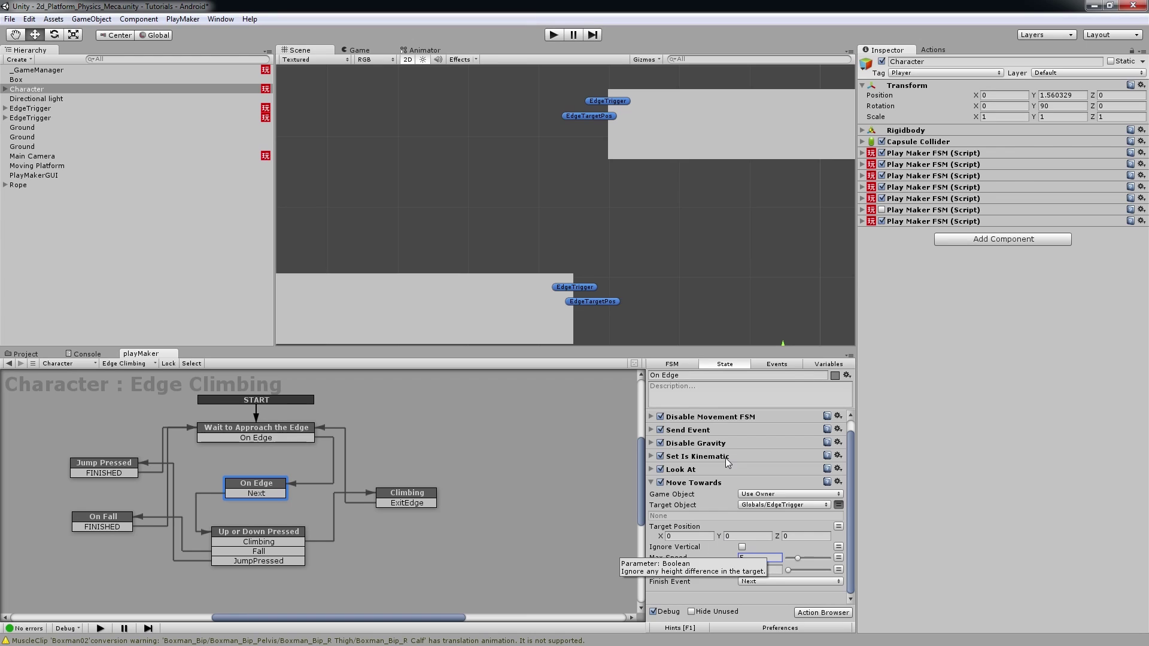
{"action": "key", "text": "ctrl+s"}
Step: Play-test jumping to, hanging on and climbing the lower and upper platform edges with the adjusted triggers
{"action": "left_click", "coordinate": [558, 40]}
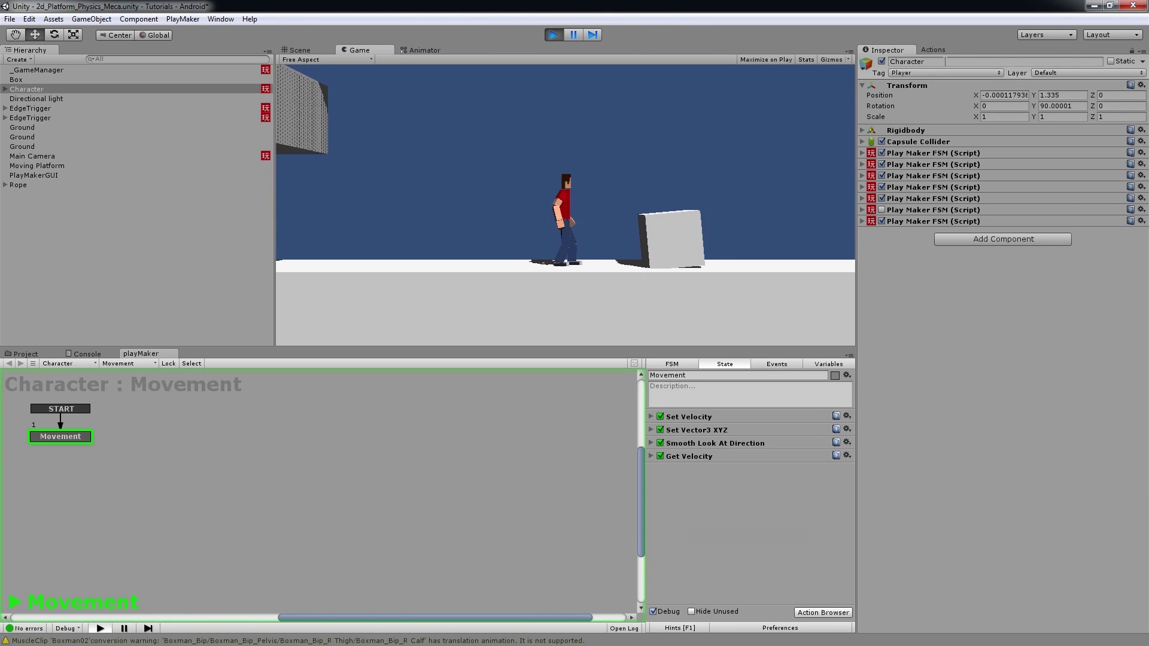
{"action": "key", "text": "Right"}
{"action": "key", "text": "Left"}
{"action": "key", "text": "space"}
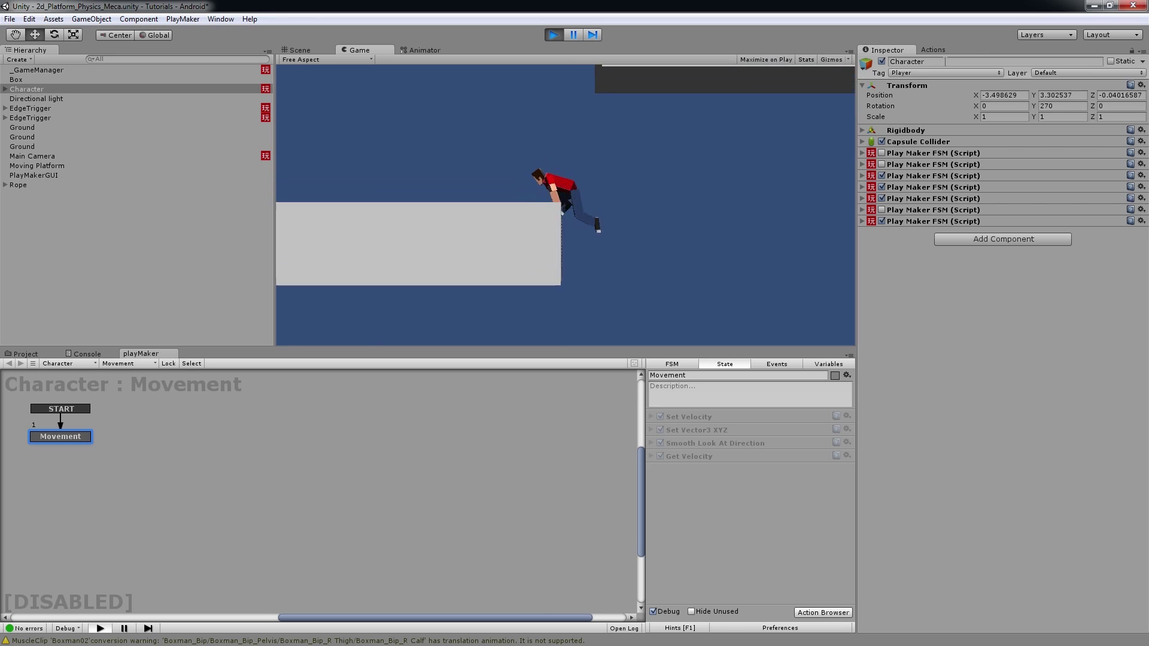
{"action": "key", "text": "space"}
{"action": "key", "text": "Right"}
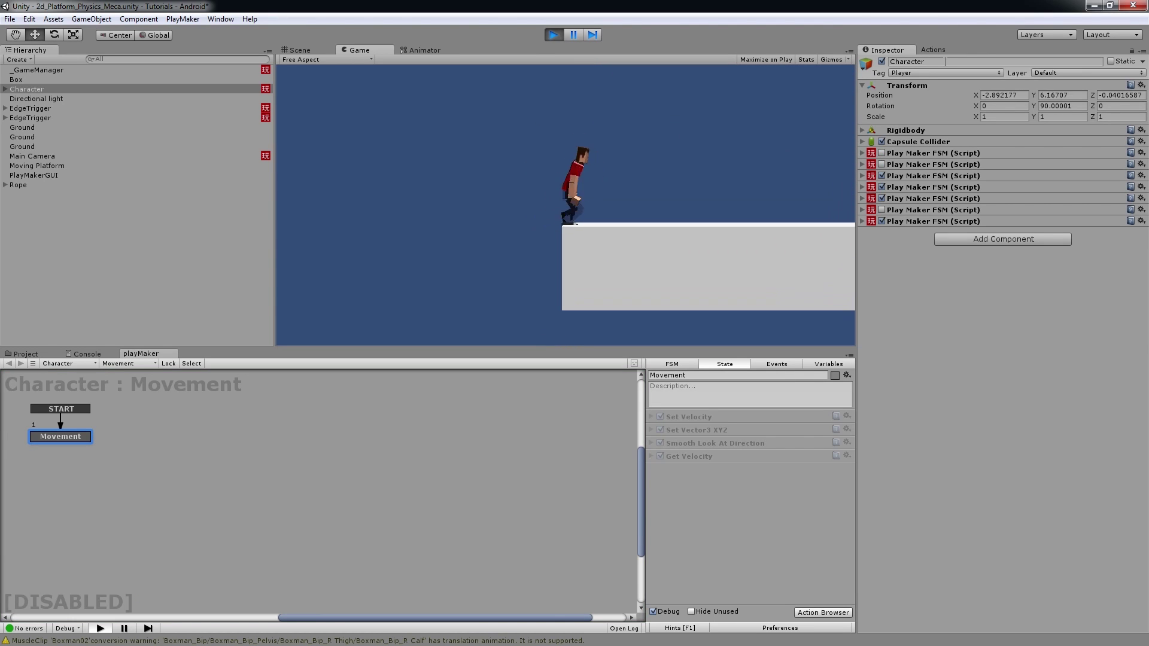
{"action": "key", "text": "Left"}
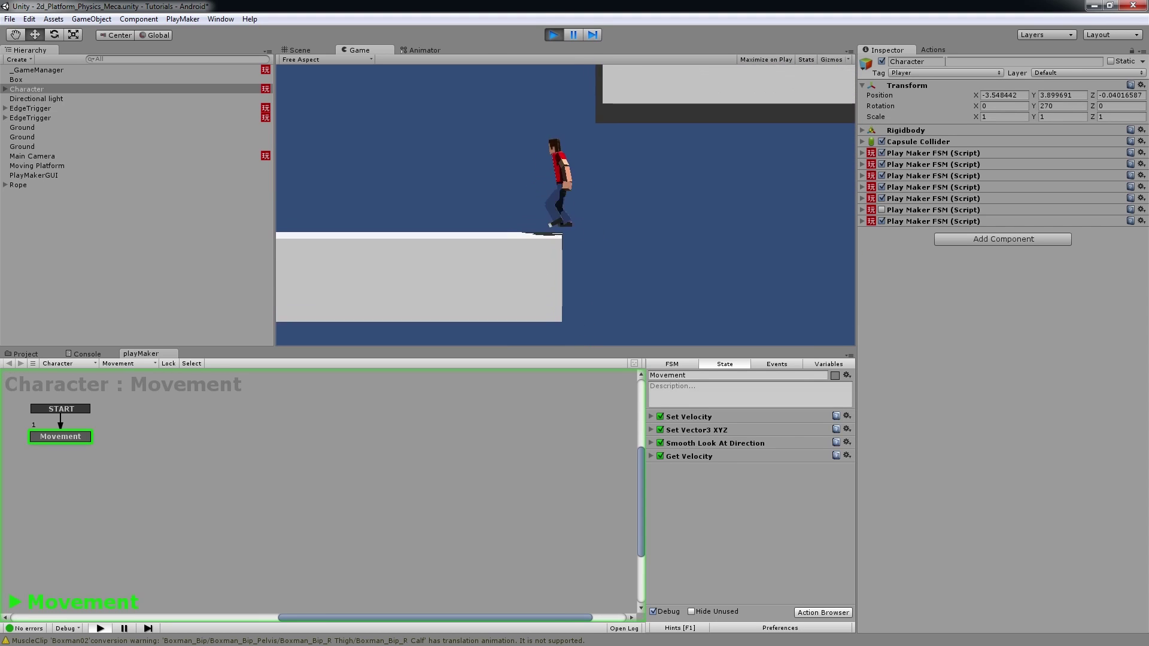
{"action": "key", "text": "Right"}
{"action": "key", "text": "space"}
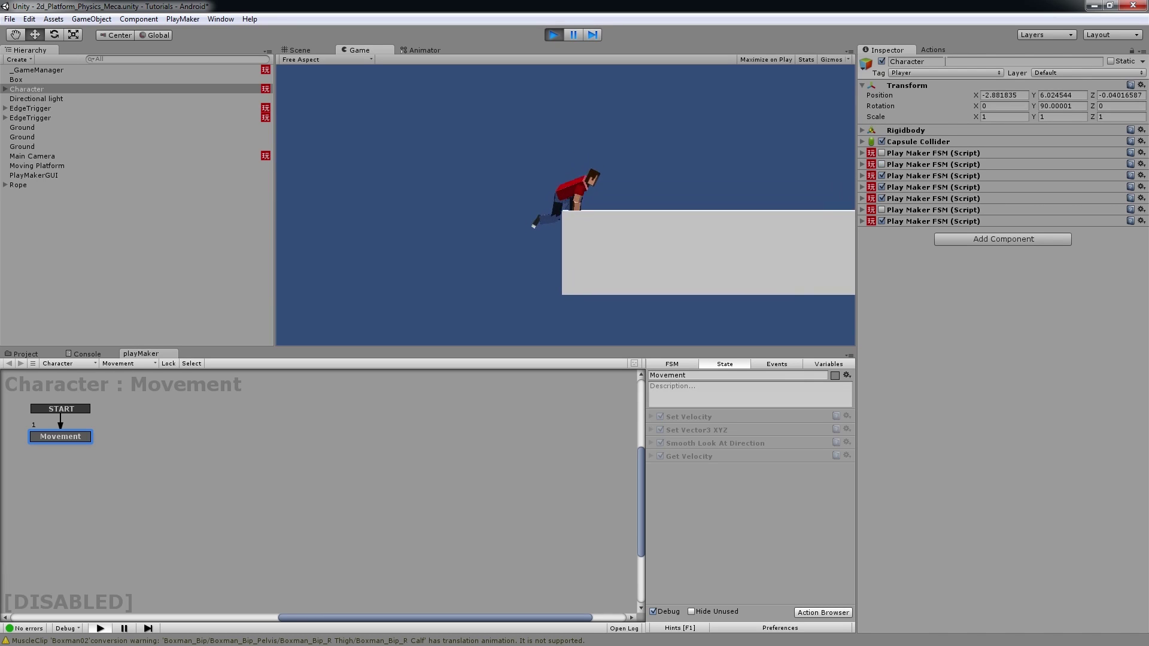
{"action": "key", "text": "Left"}
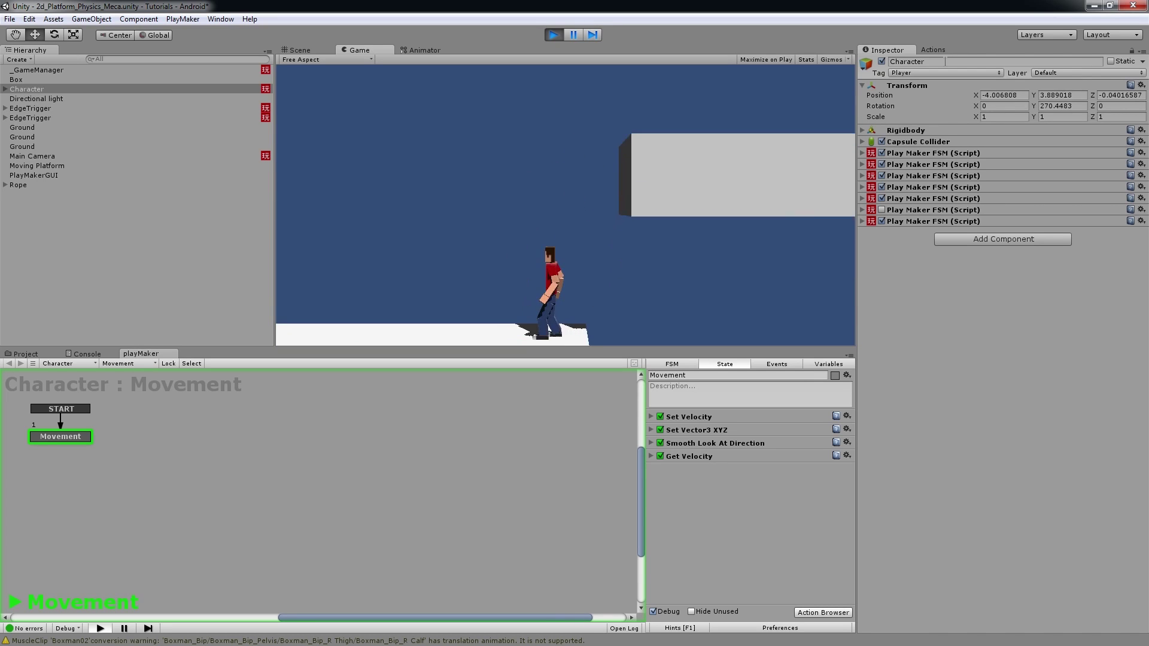
Step: Test dropping from the lower ledge, then running and jumping on the ground, and stop playback
{"action": "key", "text": "Down"}
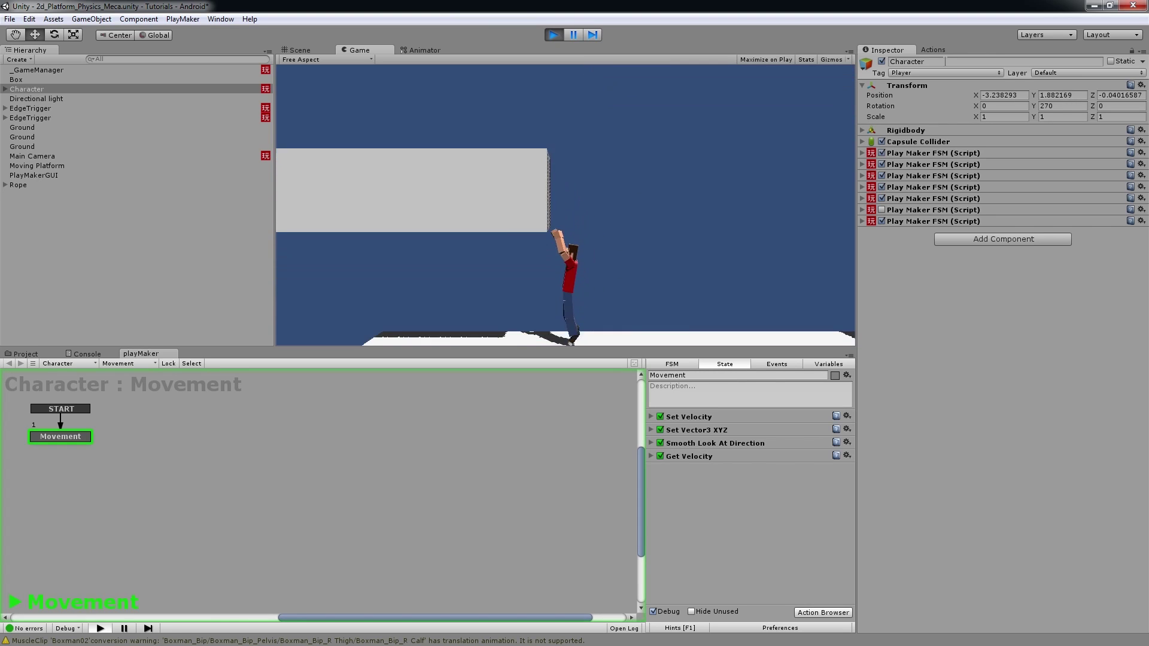
{"action": "key", "text": "Right"}
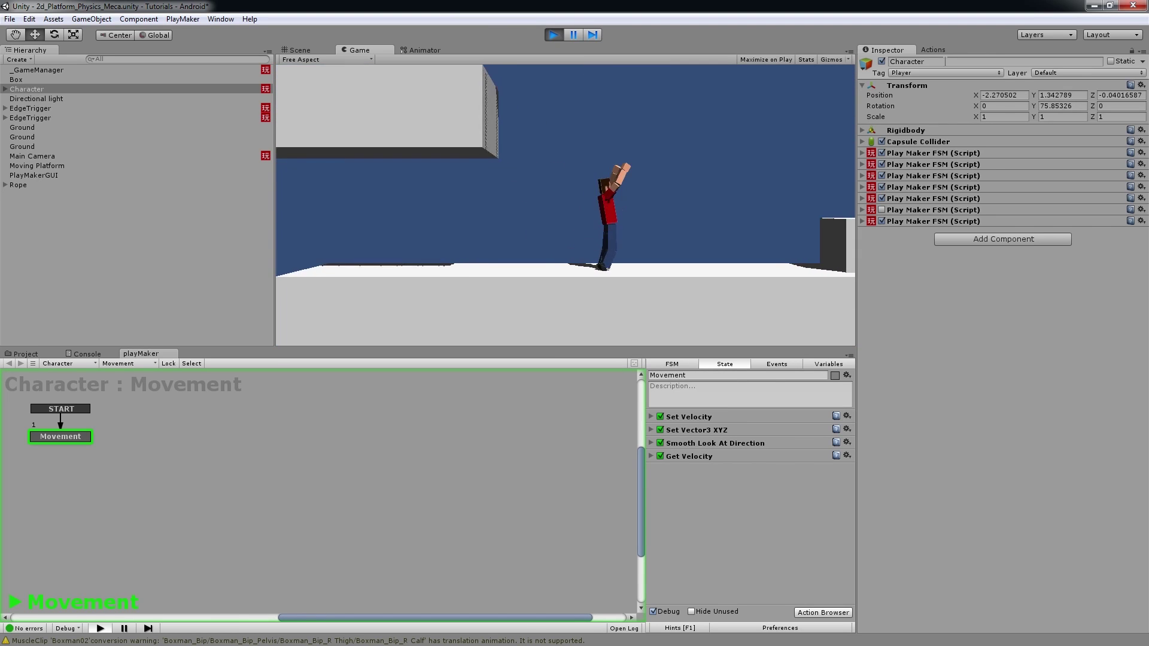
{"action": "key", "text": "Left"}
{"action": "key", "text": "Right"}
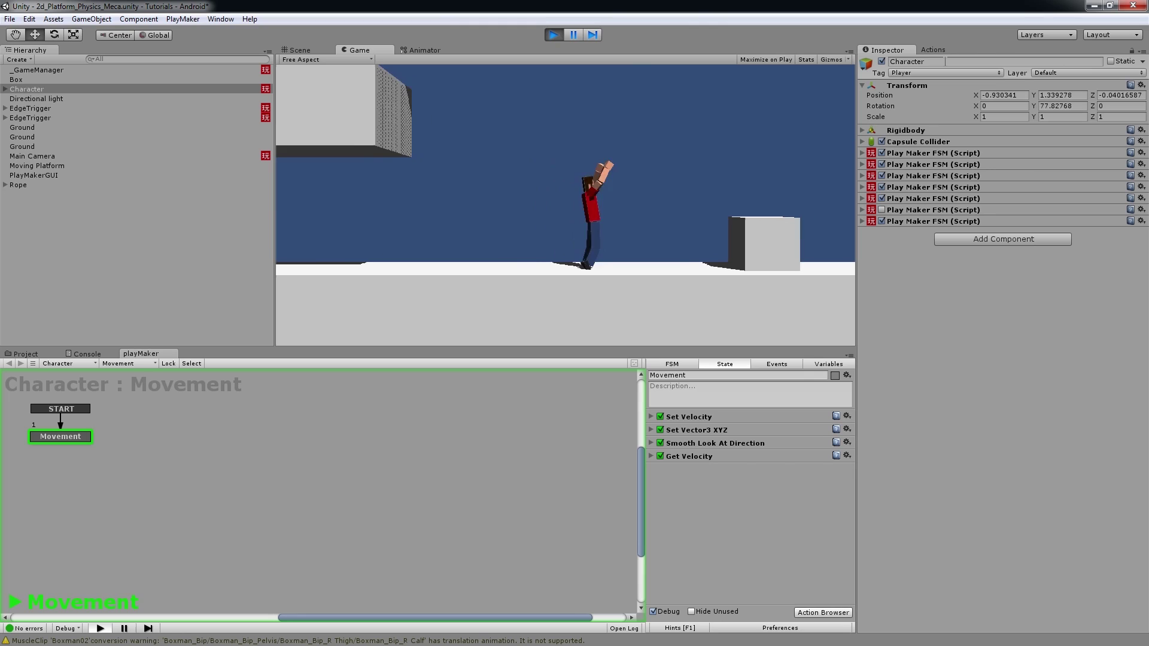
{"action": "key", "text": "space"}
{"action": "left_click", "coordinate": [557, 34]}
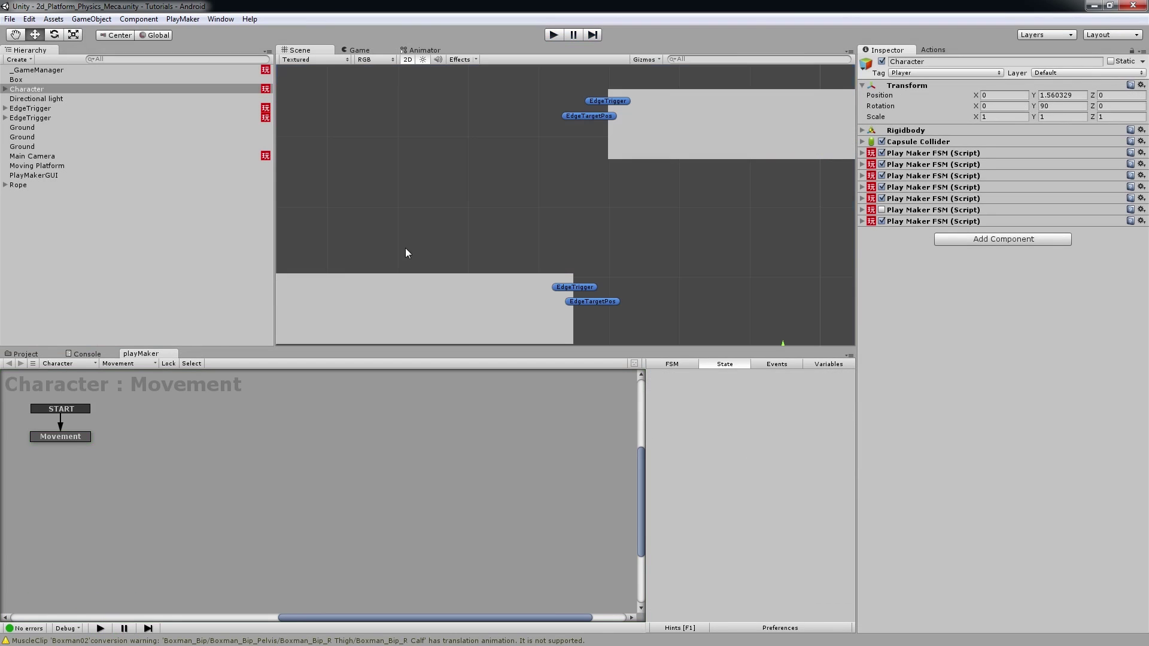
Step: In the Jump Pressed state of the Character's Edge Climbing FSM, duplicate the Send Event action that sends LedgeJump
{"action": "left_click", "coordinate": [150, 363]}
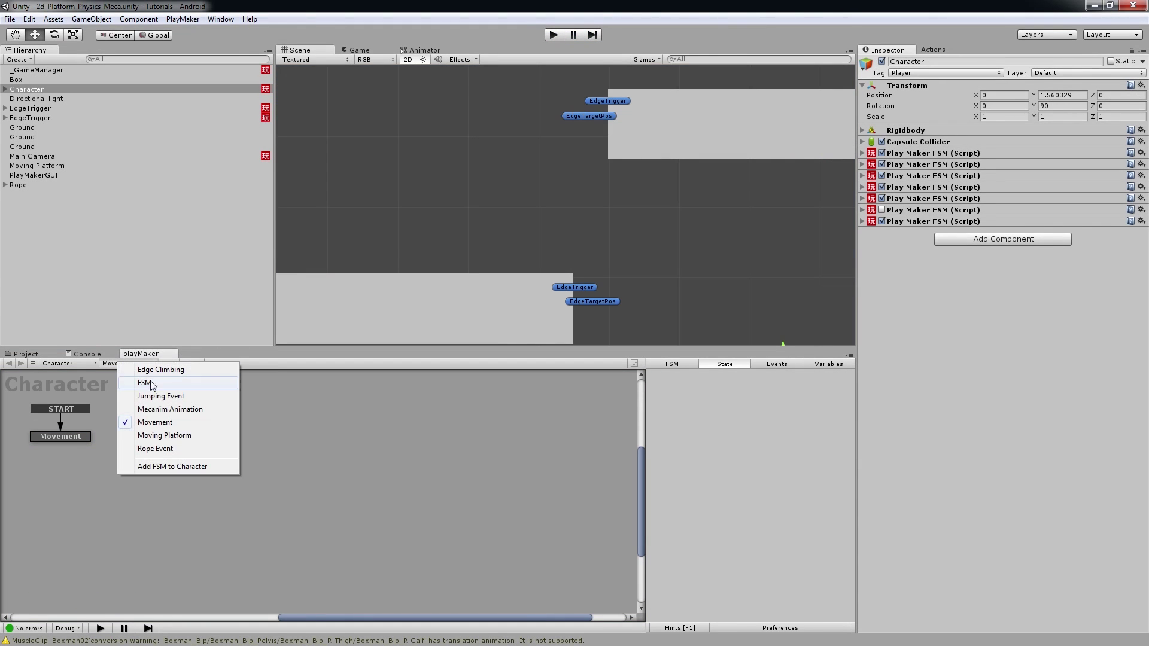
{"action": "left_click", "coordinate": [158, 371]}
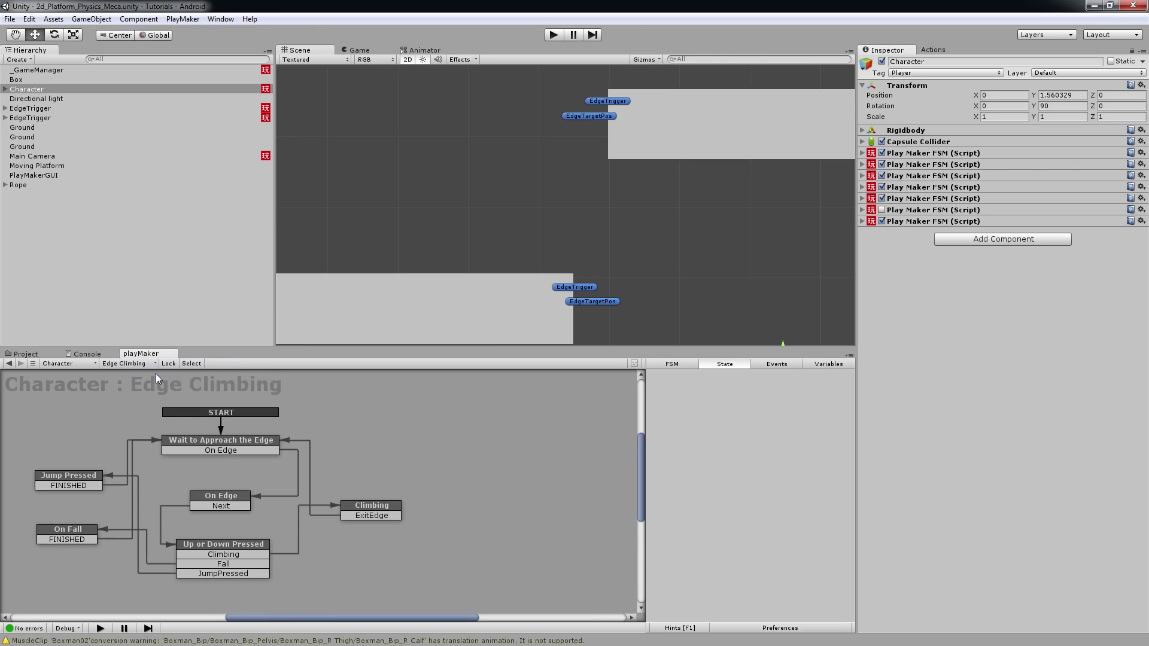
{"action": "left_click", "coordinate": [81, 478]}
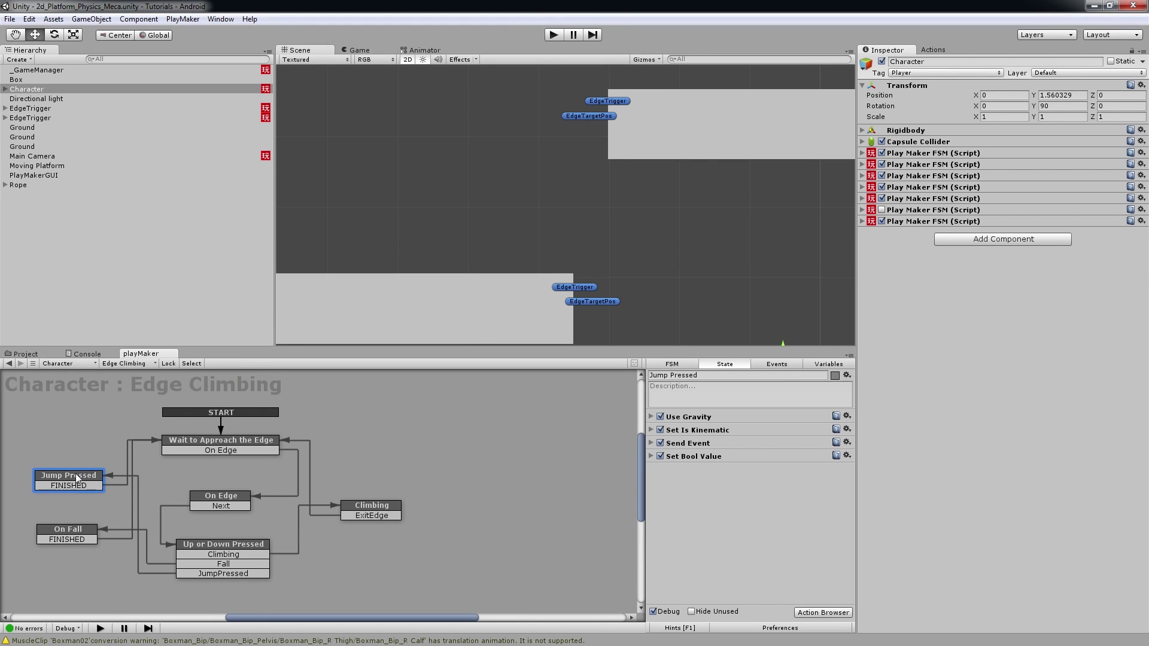
{"action": "left_click", "coordinate": [651, 443]}
{"action": "left_click", "coordinate": [693, 446]}
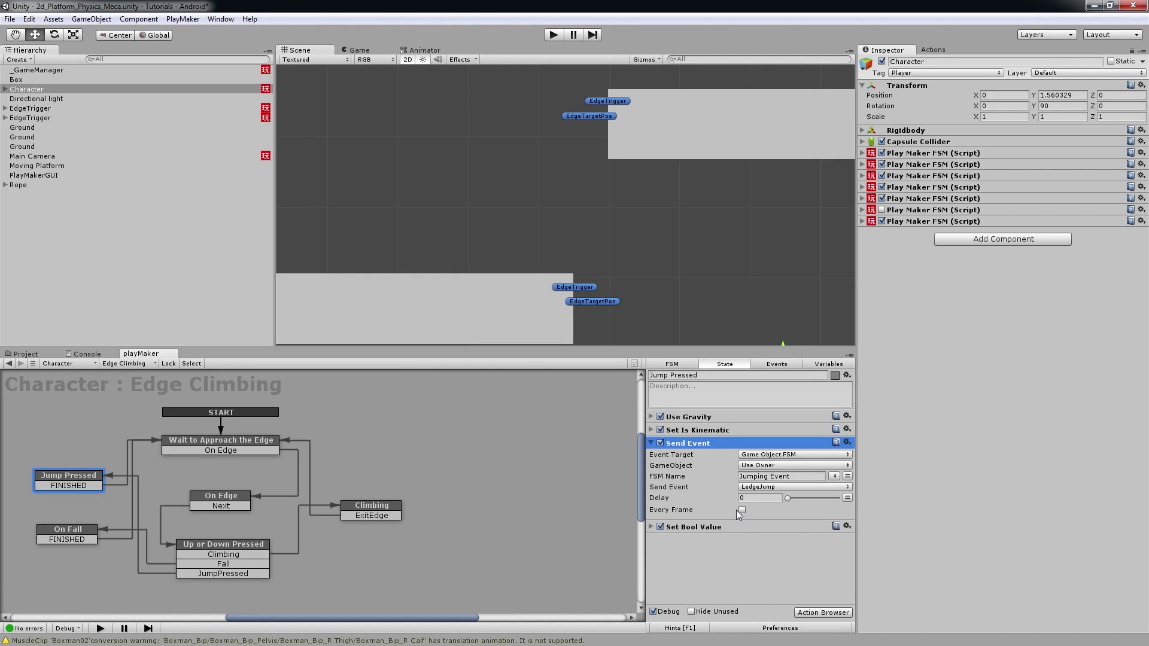
{"action": "key", "text": "ctrl+v"}
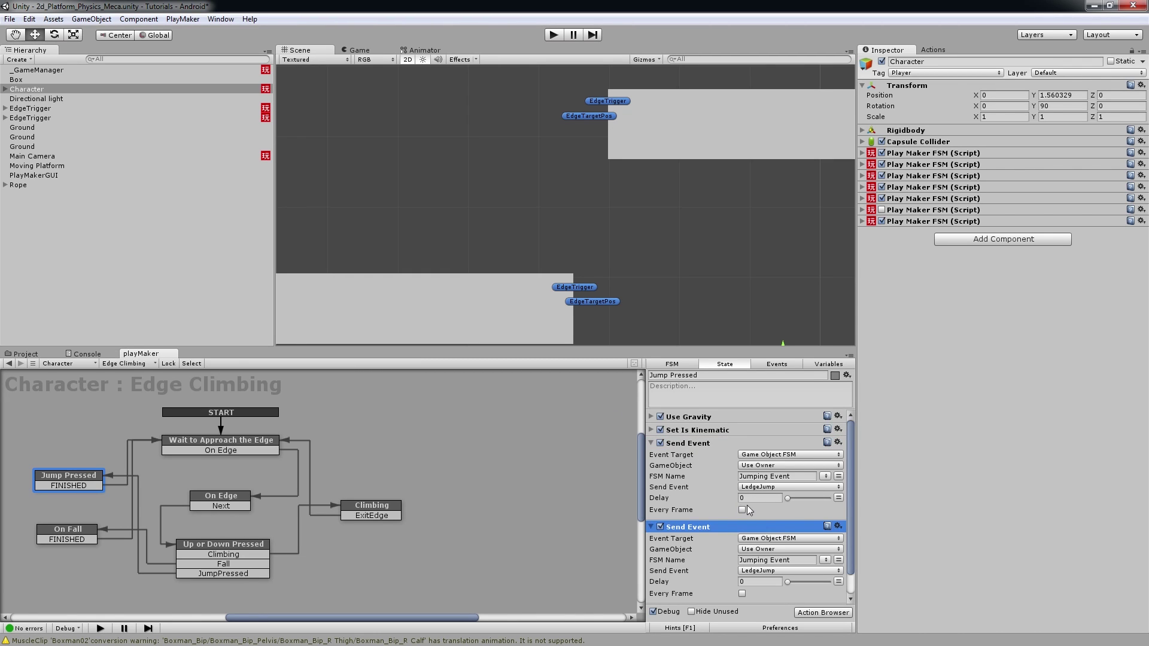
Step: Make the duplicated Send Event send Jumping to the Mecanim Animation FSM, and collapse both Send Event actions
{"action": "left_click", "coordinate": [826, 560]}
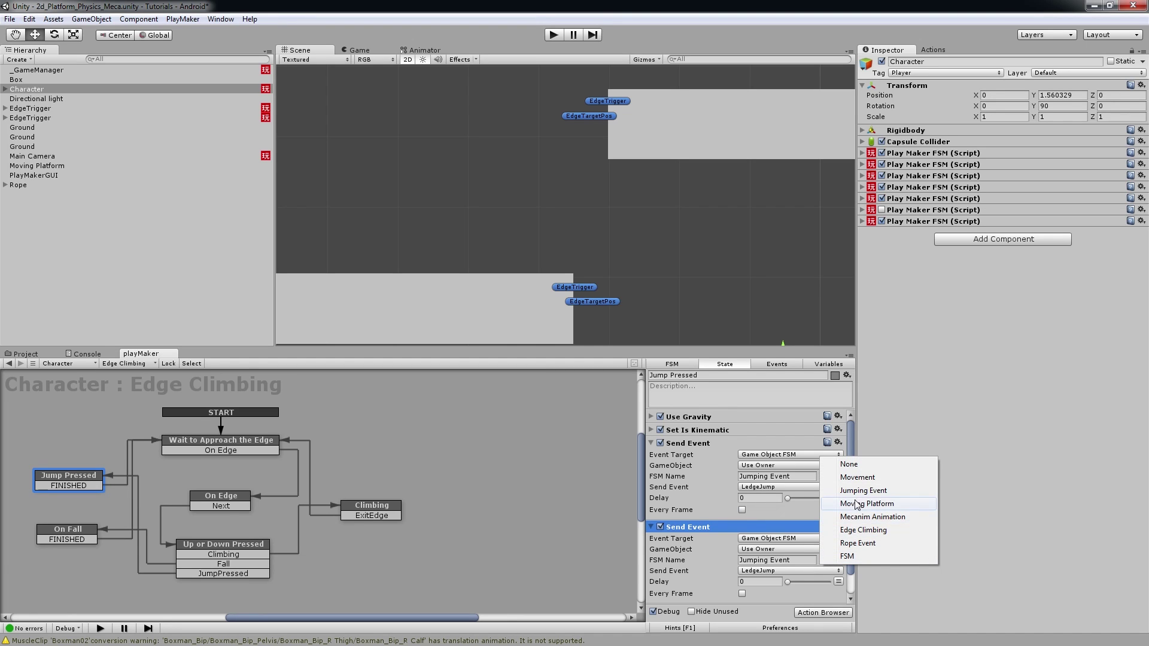
{"action": "left_click", "coordinate": [862, 517]}
{"action": "left_click", "coordinate": [798, 572]}
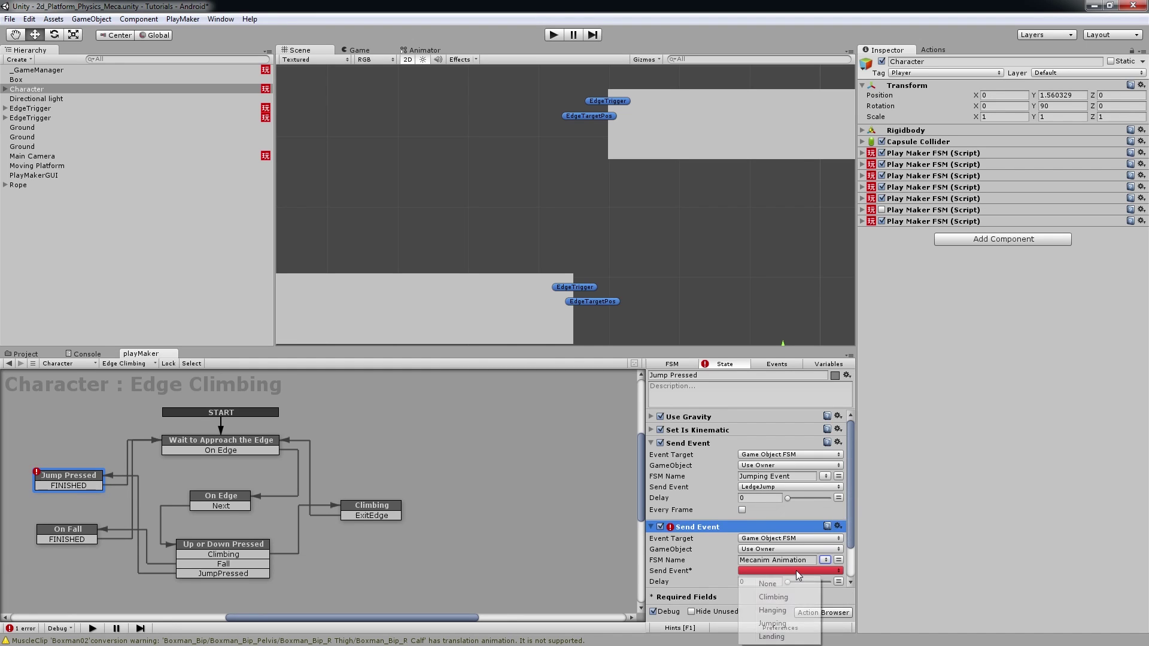
{"action": "left_click", "coordinate": [780, 624]}
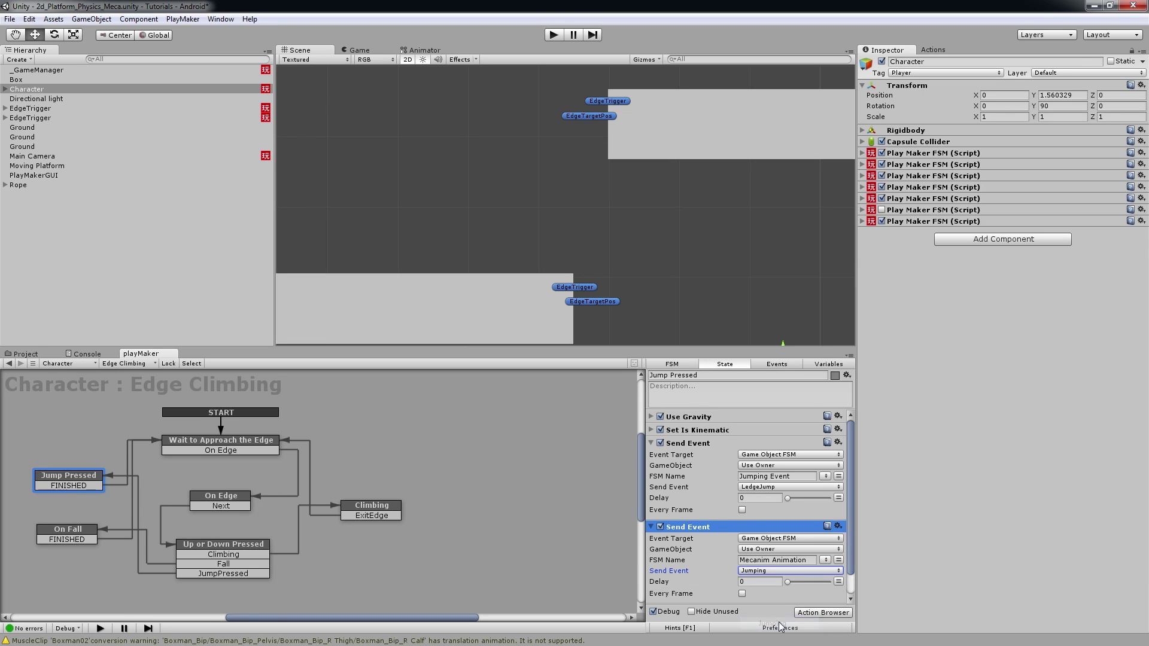
{"action": "left_click", "coordinate": [651, 527]}
{"action": "left_click", "coordinate": [651, 443]}
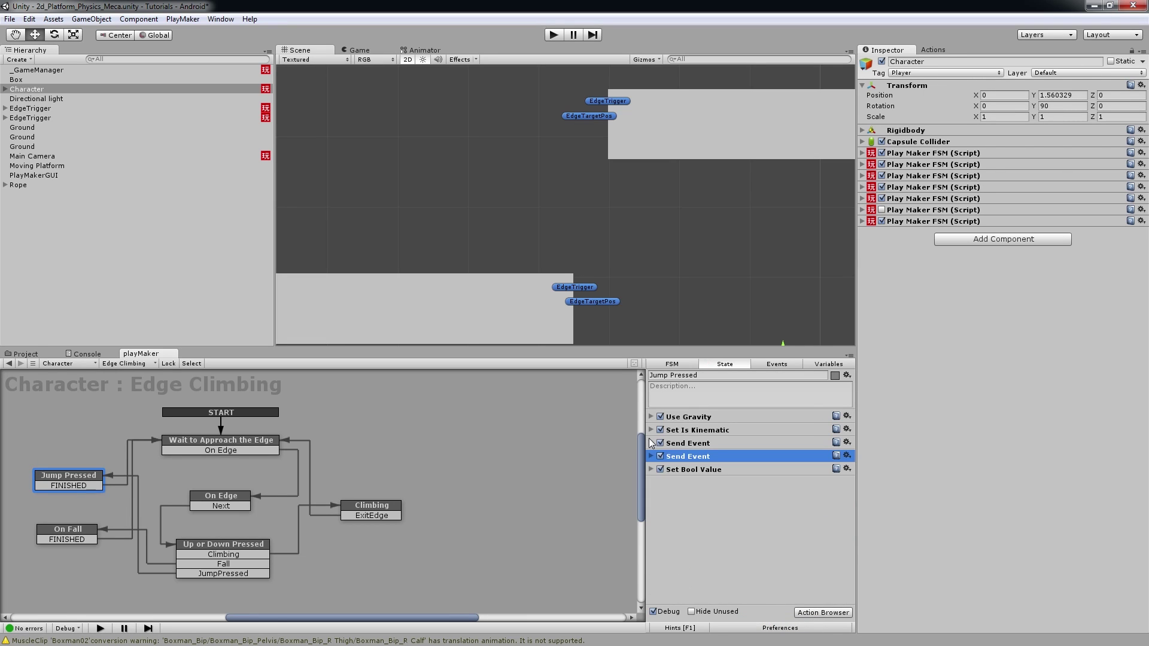
{"action": "left_click", "coordinate": [683, 502]}
{"action": "left_click", "coordinate": [685, 458]}
Step: In the On Fall state, retarget the Send Event action to the Mecanim Animation FSM and collapse it
{"action": "left_click", "coordinate": [69, 531]}
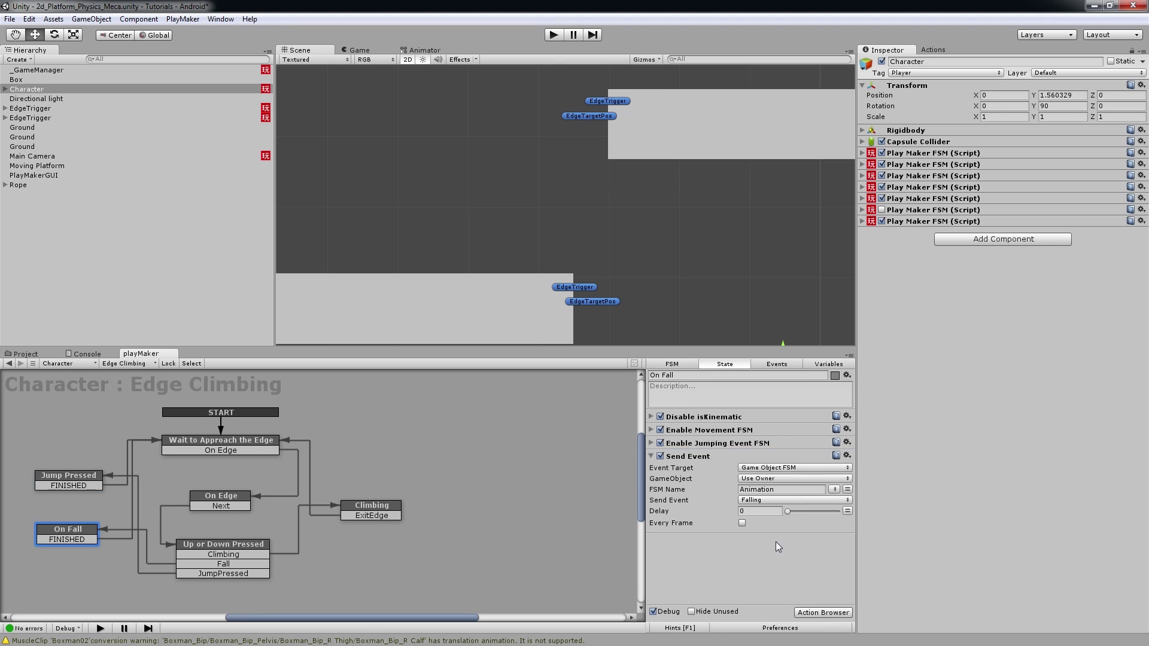
{"action": "left_click", "coordinate": [834, 489]}
{"action": "left_click", "coordinate": [874, 555]}
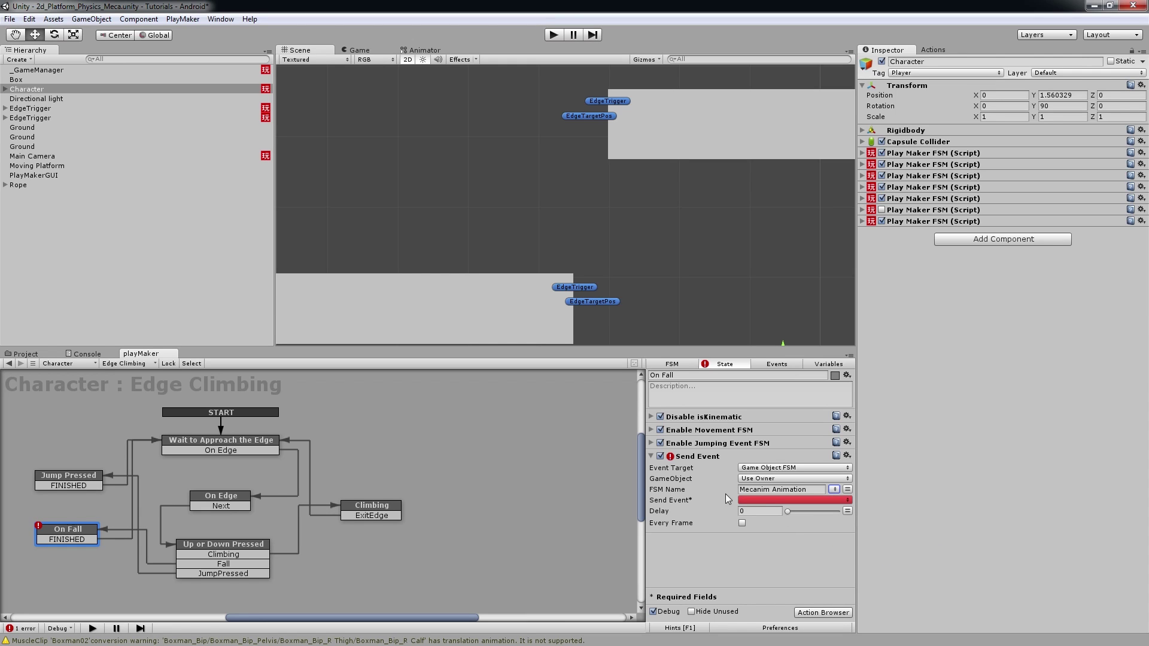
{"action": "left_click", "coordinate": [653, 457]}
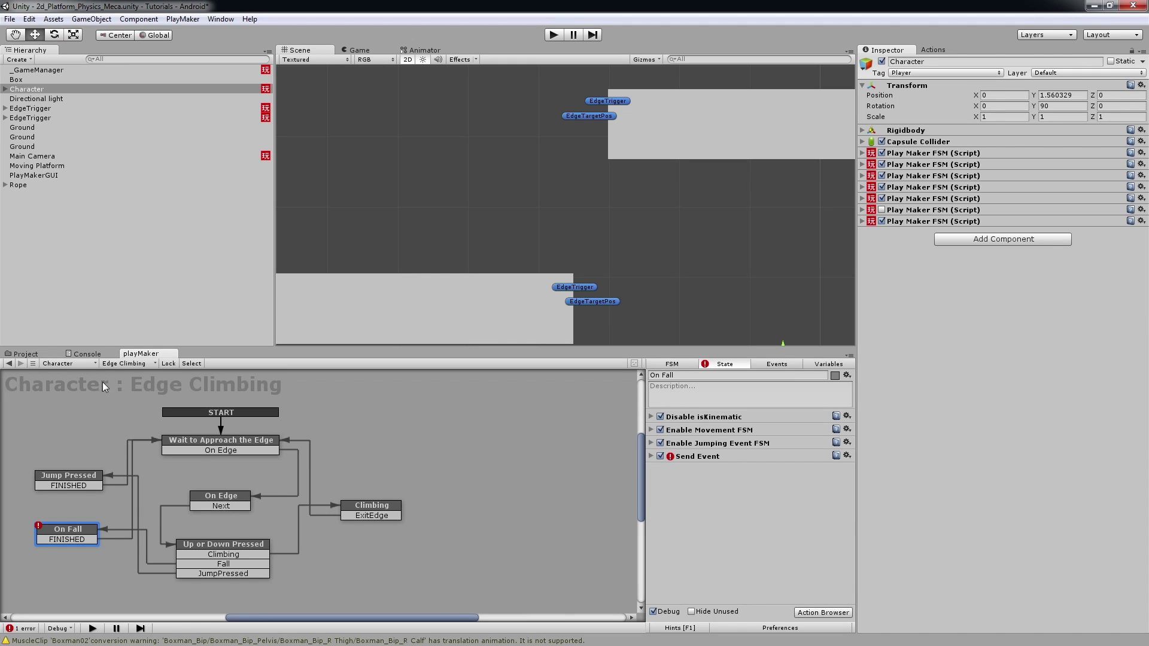
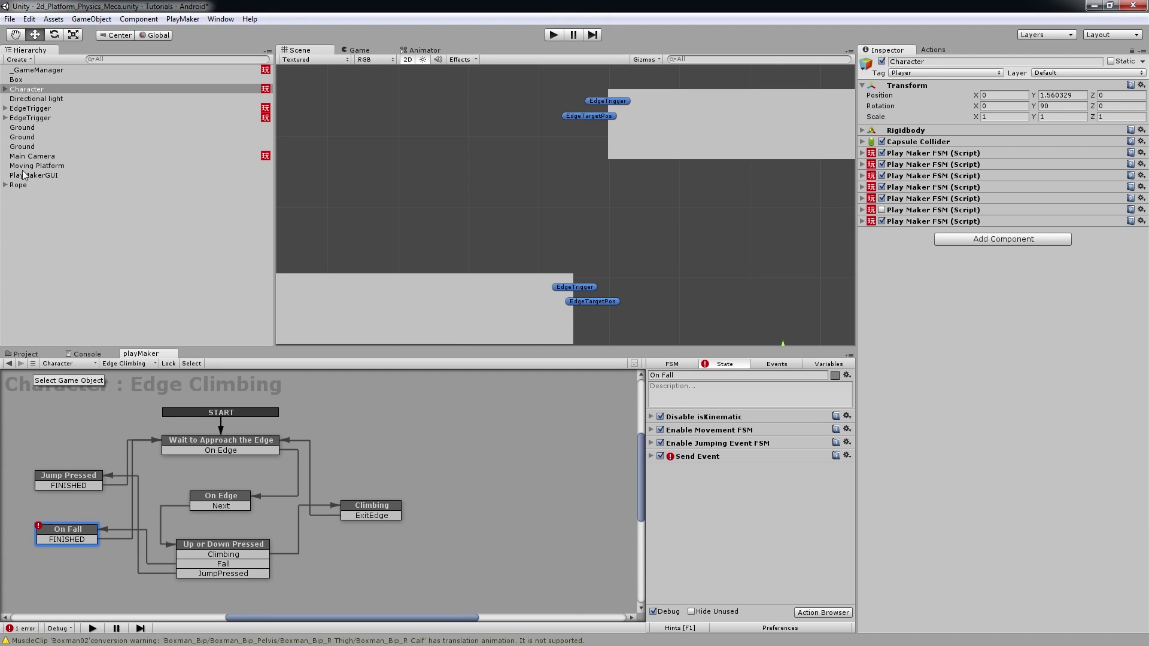
Step: In the Boxman_Mecanim animator controller, create a transition from the Edge Hanging state to the Fall state
{"action": "left_click", "coordinate": [7, 90]}
{"action": "left_click", "coordinate": [6, 90]}
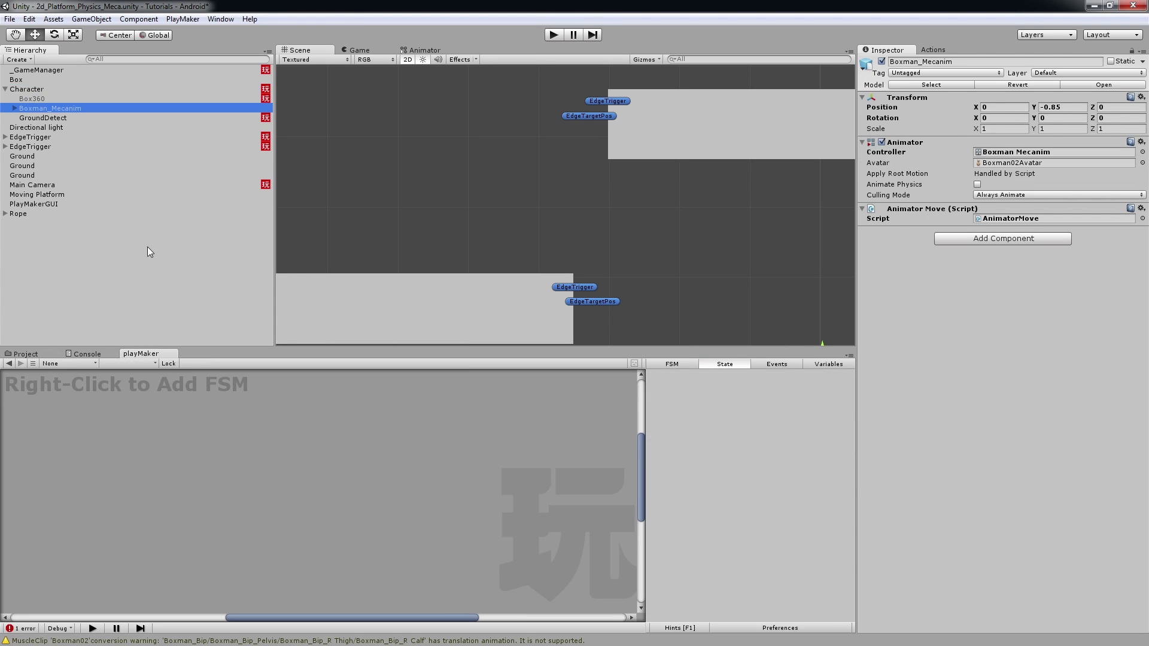
{"action": "left_click", "coordinate": [422, 50]}
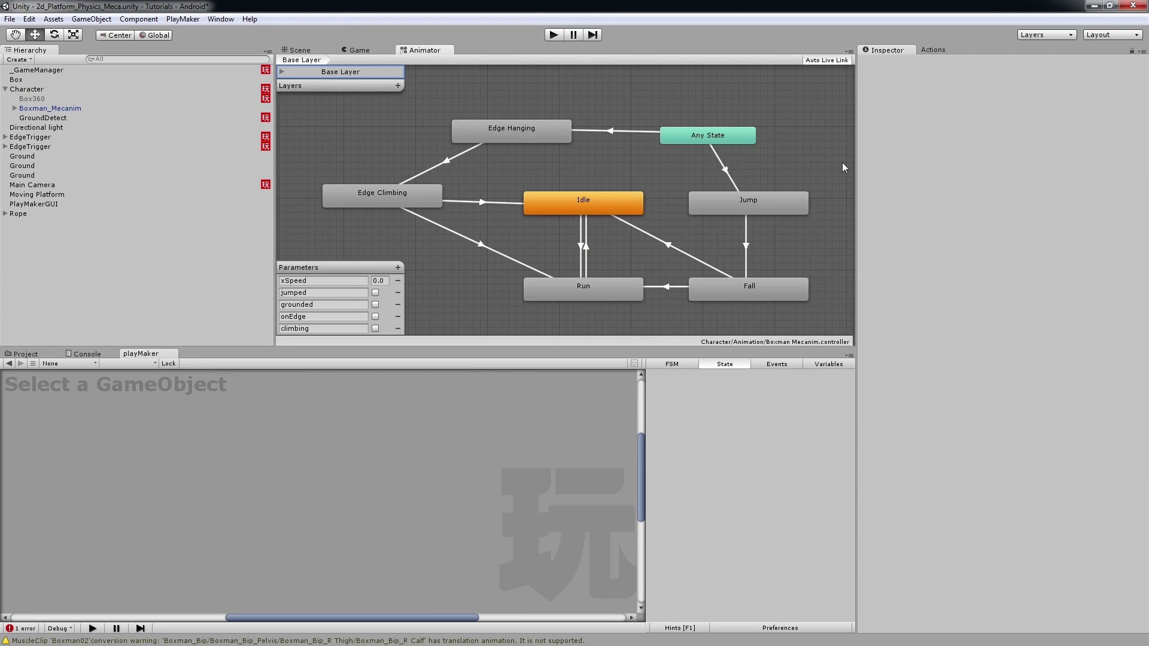
{"action": "left_click", "coordinate": [525, 137]}
{"action": "right_click", "coordinate": [540, 128]}
{"action": "left_click", "coordinate": [557, 134]}
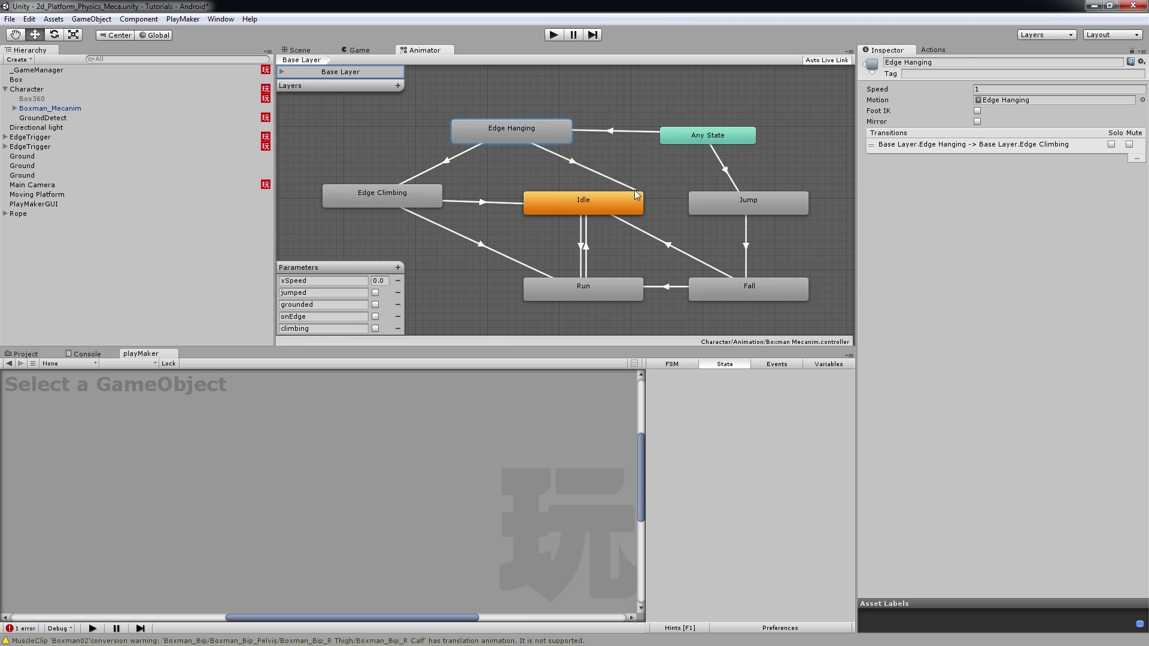
{"action": "left_click", "coordinate": [756, 286]}
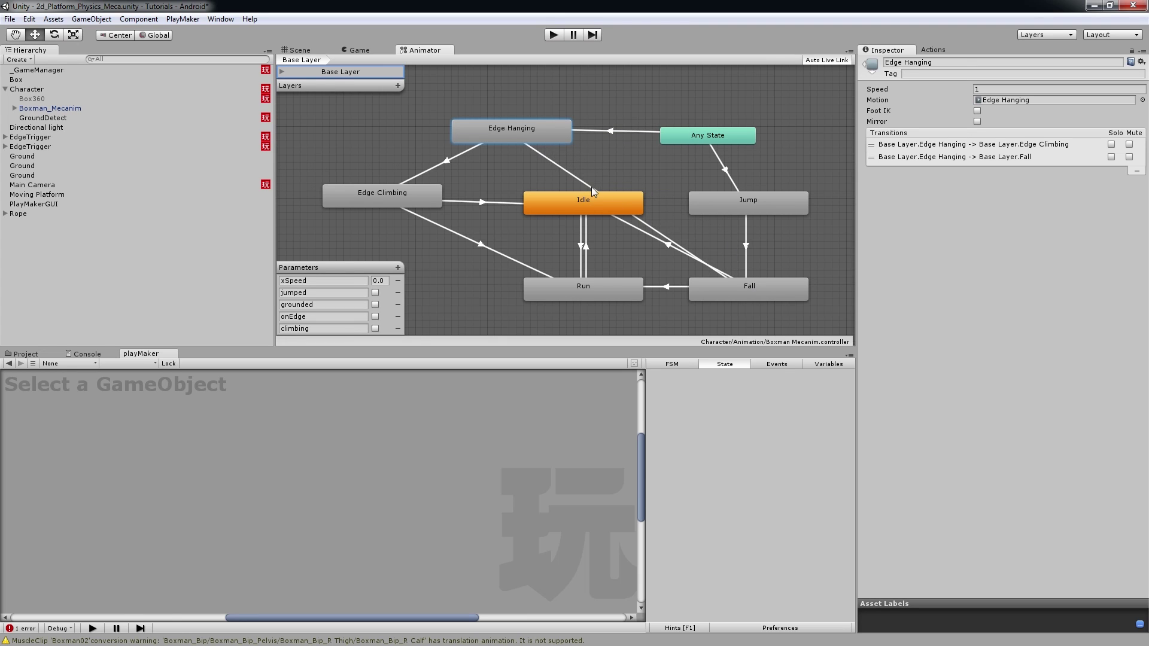
Step: Add a Trigger parameter named fall and set it as the condition of the Edge Hanging to Fall transition
{"action": "left_click", "coordinate": [557, 164]}
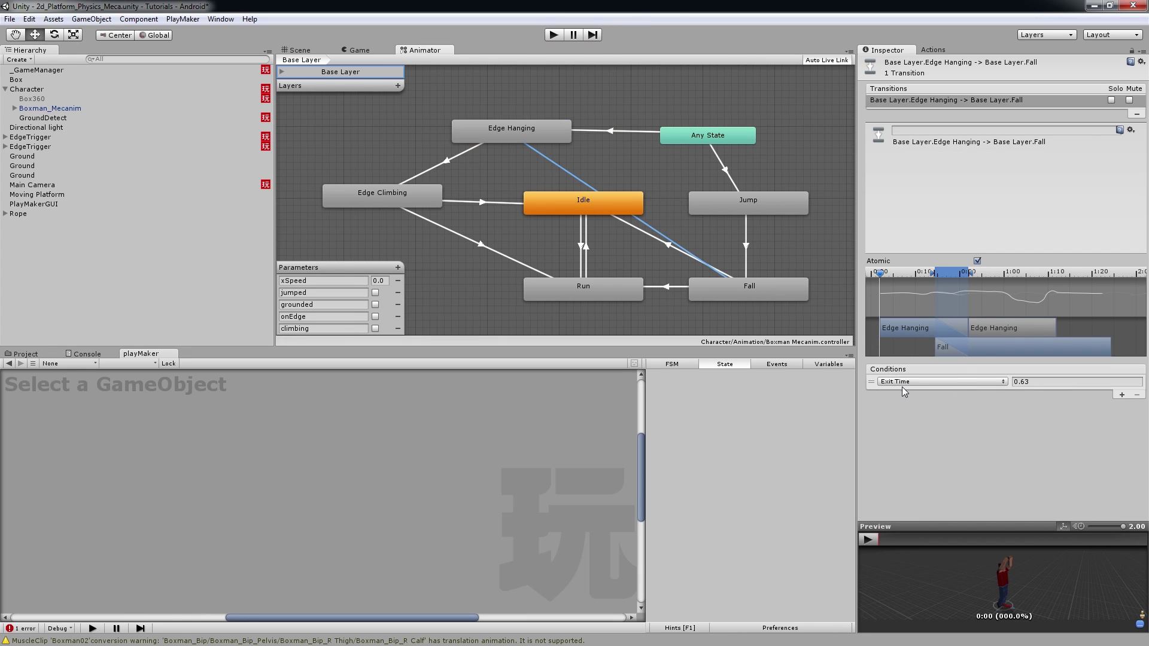
{"action": "left_click", "coordinate": [398, 267]}
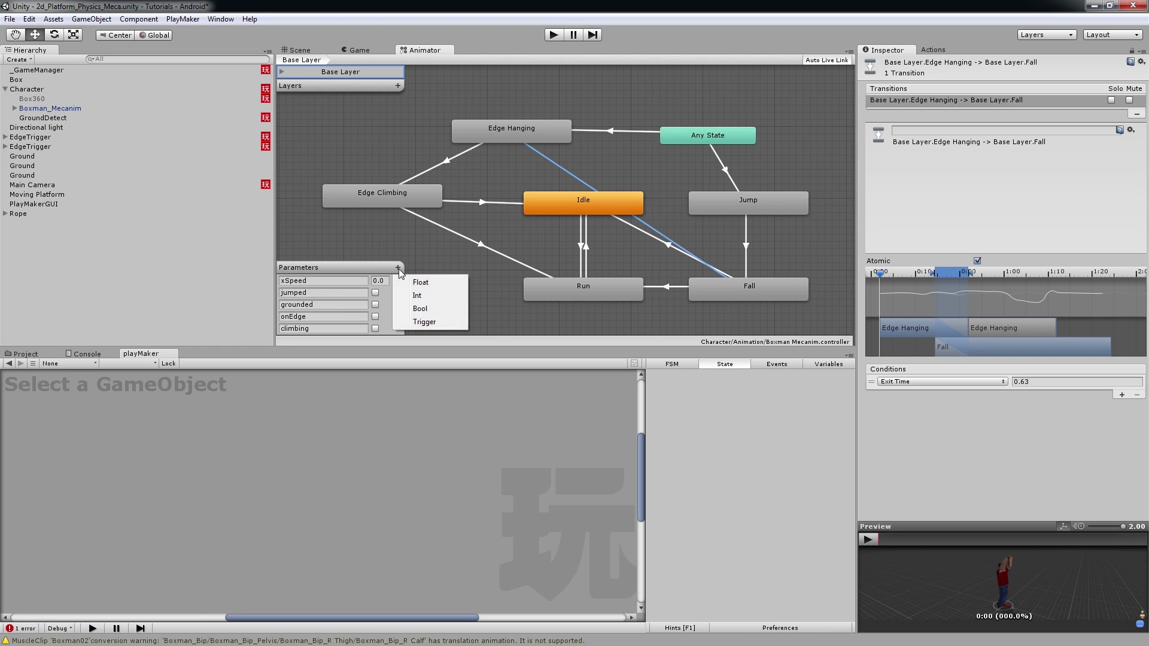
{"action": "left_click", "coordinate": [425, 322]}
{"action": "double_click", "coordinate": [332, 327]}
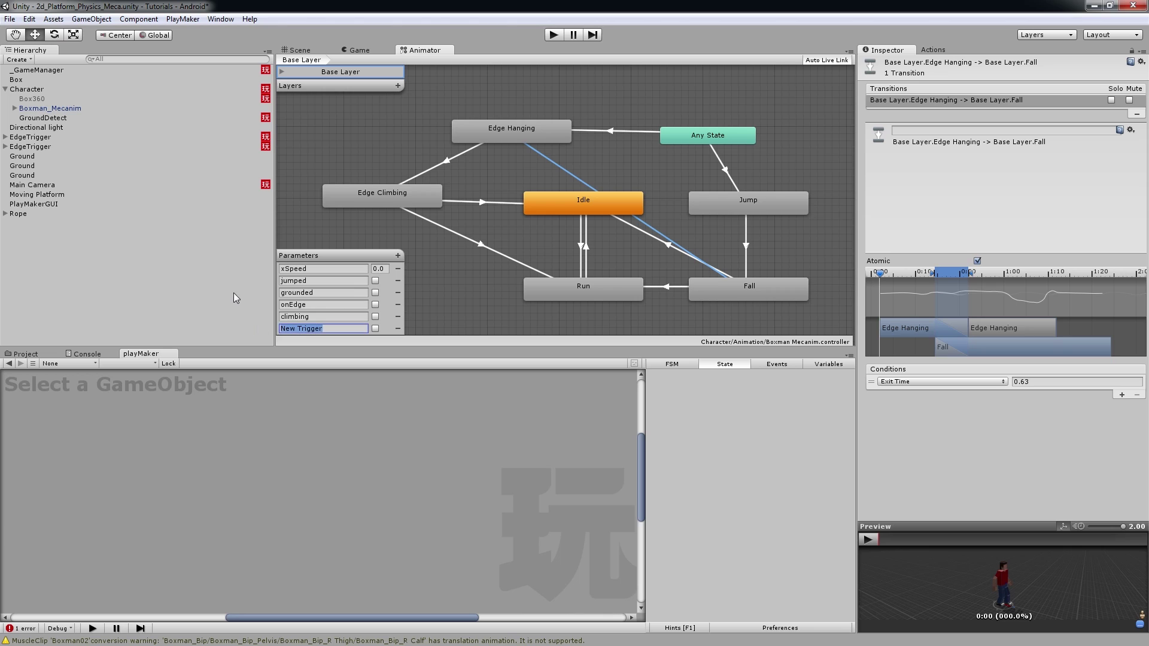
{"action": "type", "text": "fall"}
{"action": "left_click", "coordinate": [963, 380]}
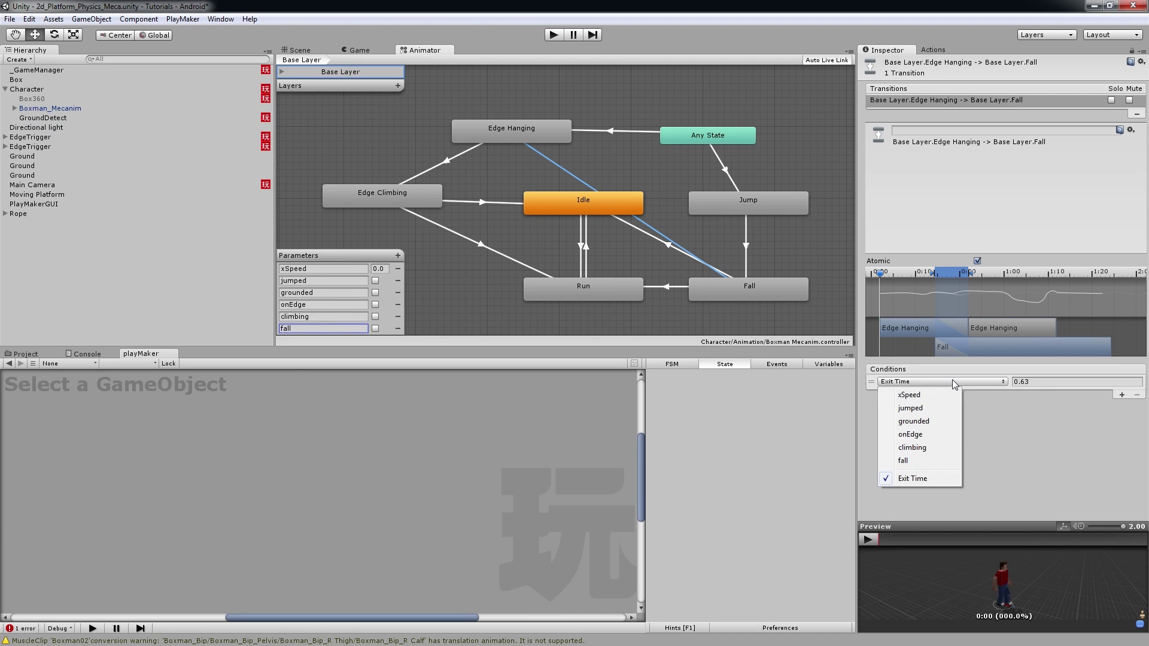
{"action": "left_click", "coordinate": [903, 460]}
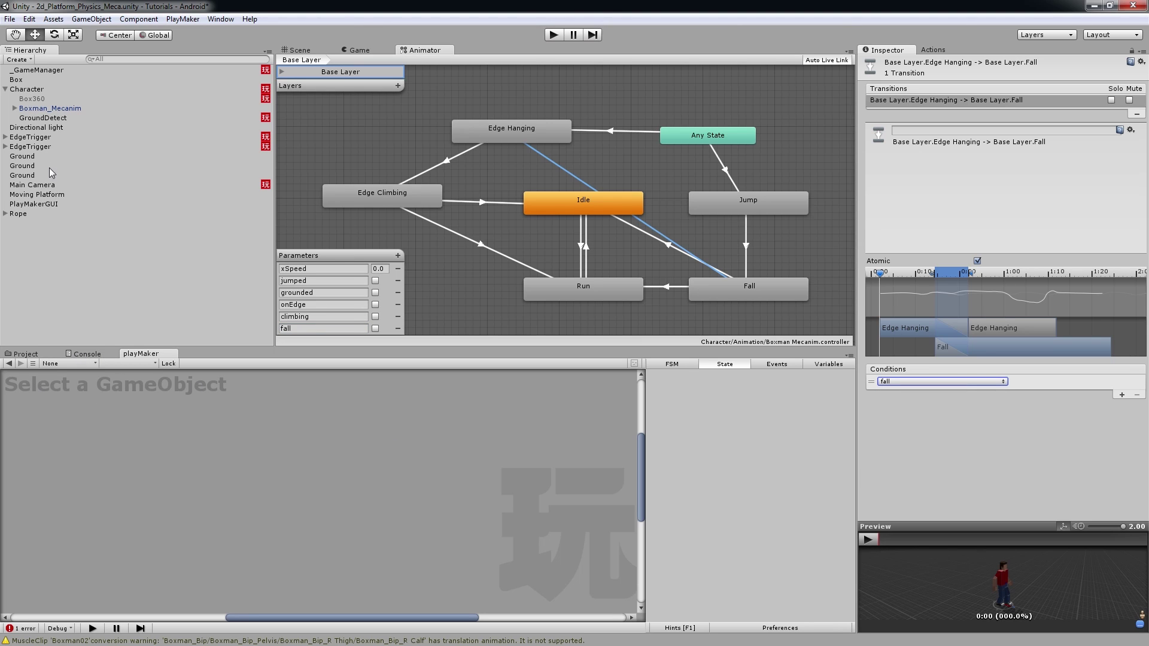
Step: In the Character's Mecanim Animation FSM, add a new state between Jumping and Landed, moving Landed aside to make room
{"action": "left_click", "coordinate": [27, 91]}
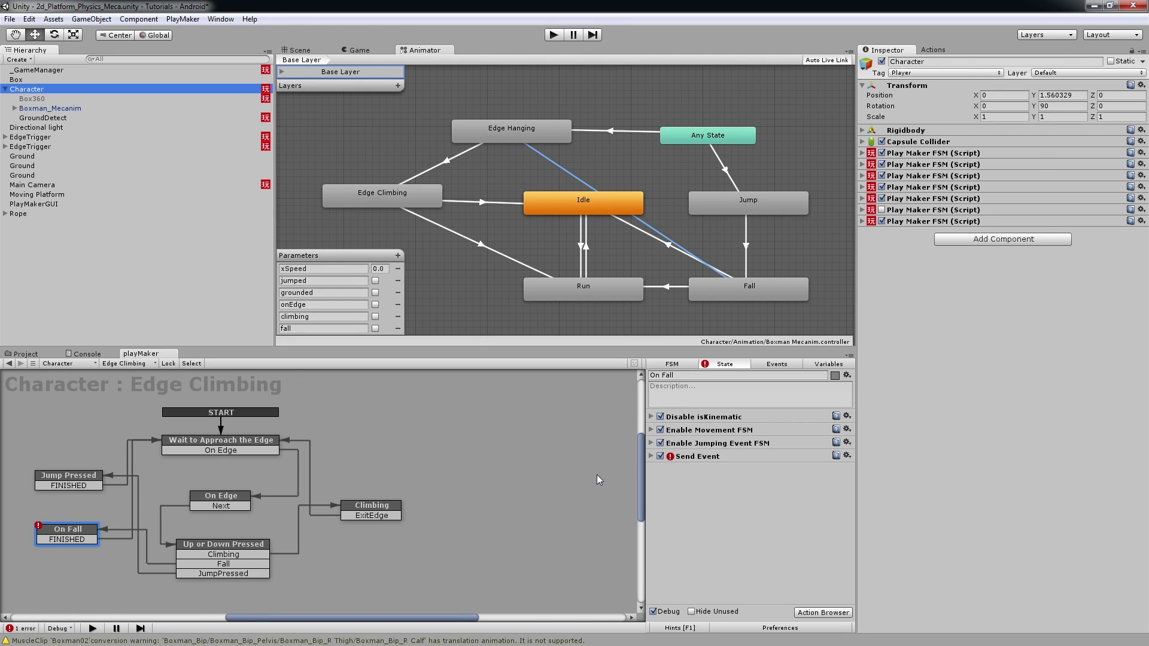
{"action": "left_click", "coordinate": [127, 364]}
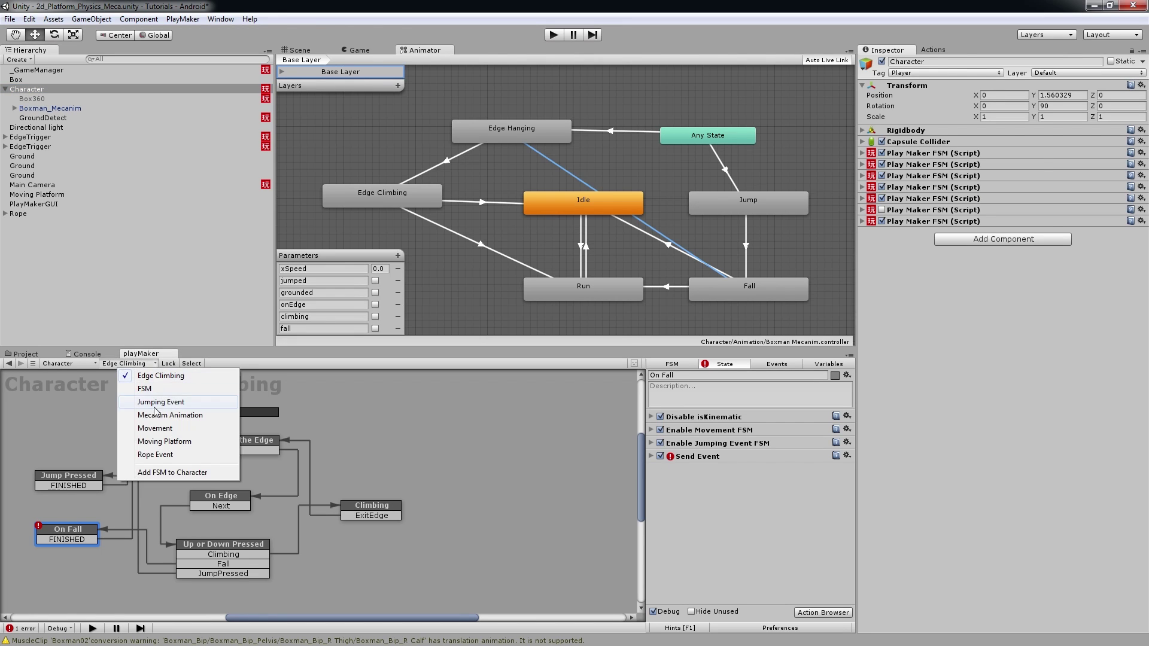
{"action": "left_click", "coordinate": [174, 415]}
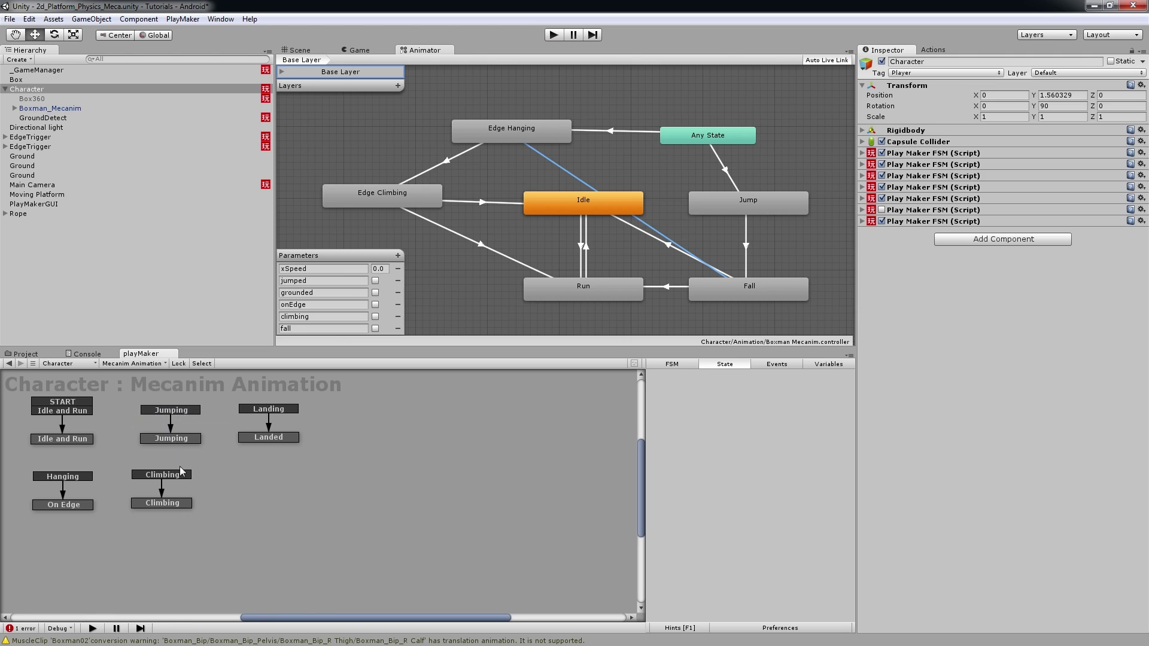
{"action": "right_click", "coordinate": [323, 483]}
{"action": "left_click", "coordinate": [338, 490]}
{"action": "left_click_drag", "start_coordinate": [350, 486], "coordinate": [279, 484]}
{"action": "left_click", "coordinate": [264, 437]}
{"action": "left_click_drag", "start_coordinate": [263, 436], "coordinate": [307, 440]}
{"action": "left_click_drag", "start_coordinate": [278, 486], "coordinate": [331, 446]}
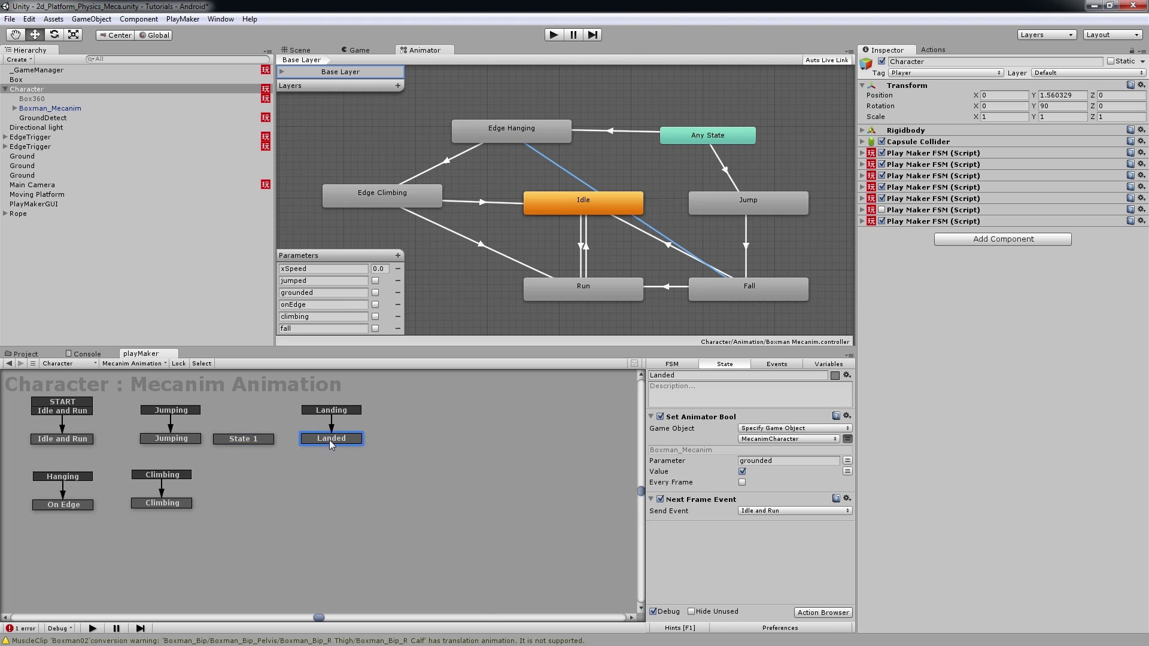
{"action": "left_click_drag", "start_coordinate": [251, 445], "coordinate": [259, 447]}
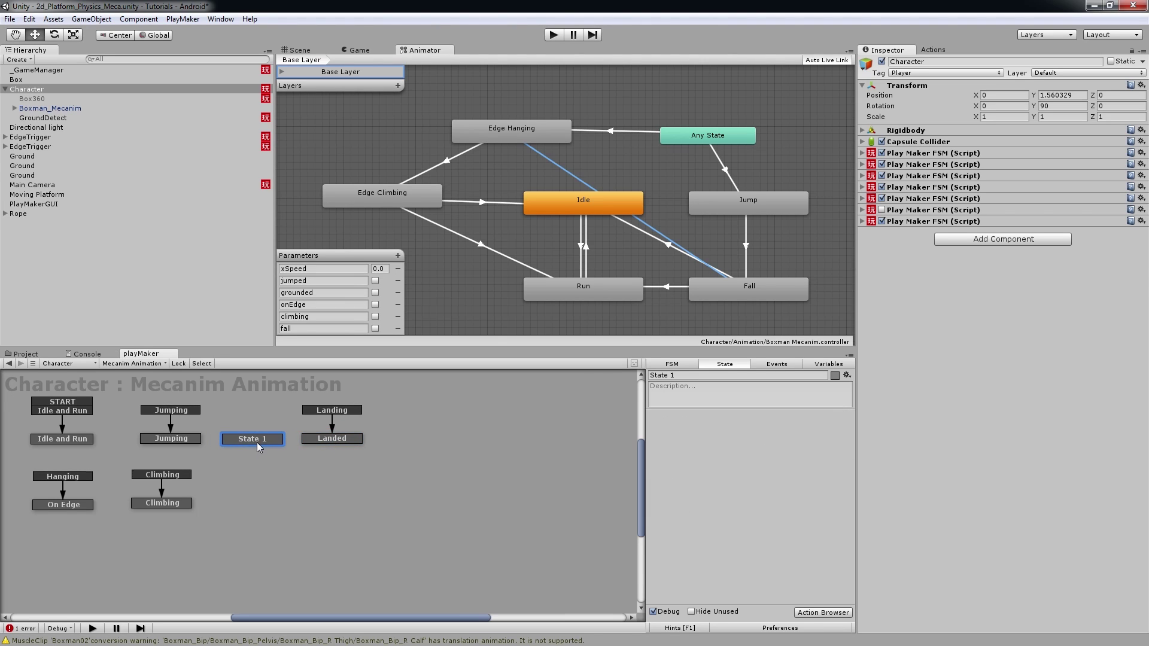
Step: Rename the new state in the Mecanim Animation FSM to Falling
{"action": "left_click", "coordinate": [678, 375]}
{"action": "left_click_drag", "start_coordinate": [676, 376], "coordinate": [655, 377]}
{"action": "type", "text": "Falling"}
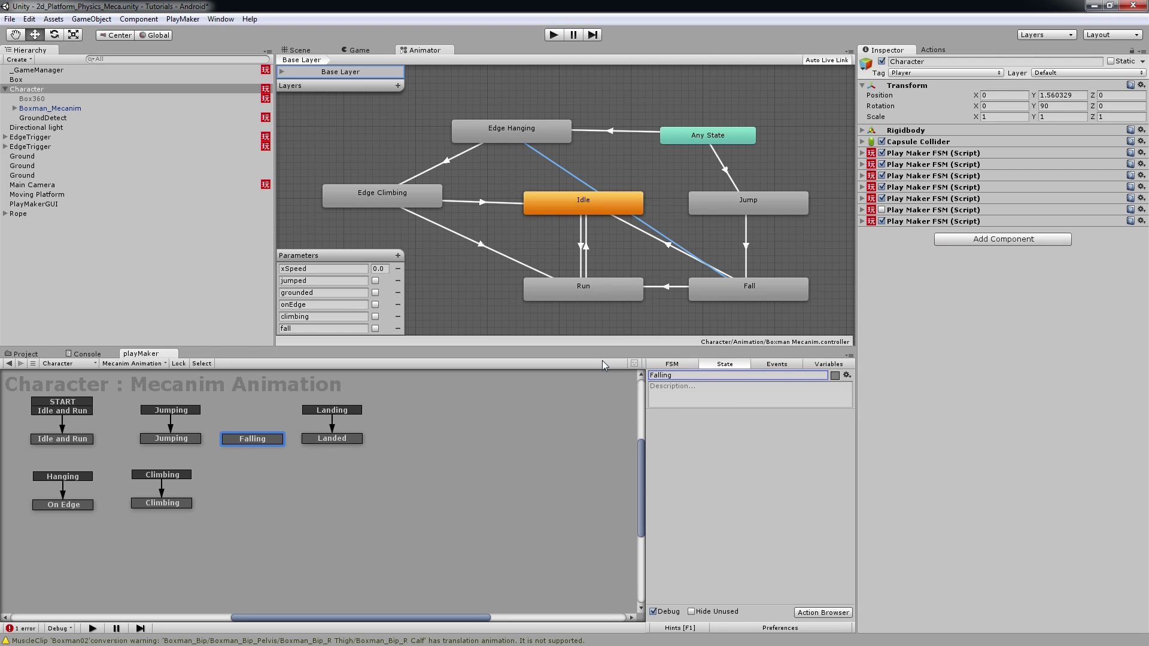
{"action": "left_click", "coordinate": [265, 441]}
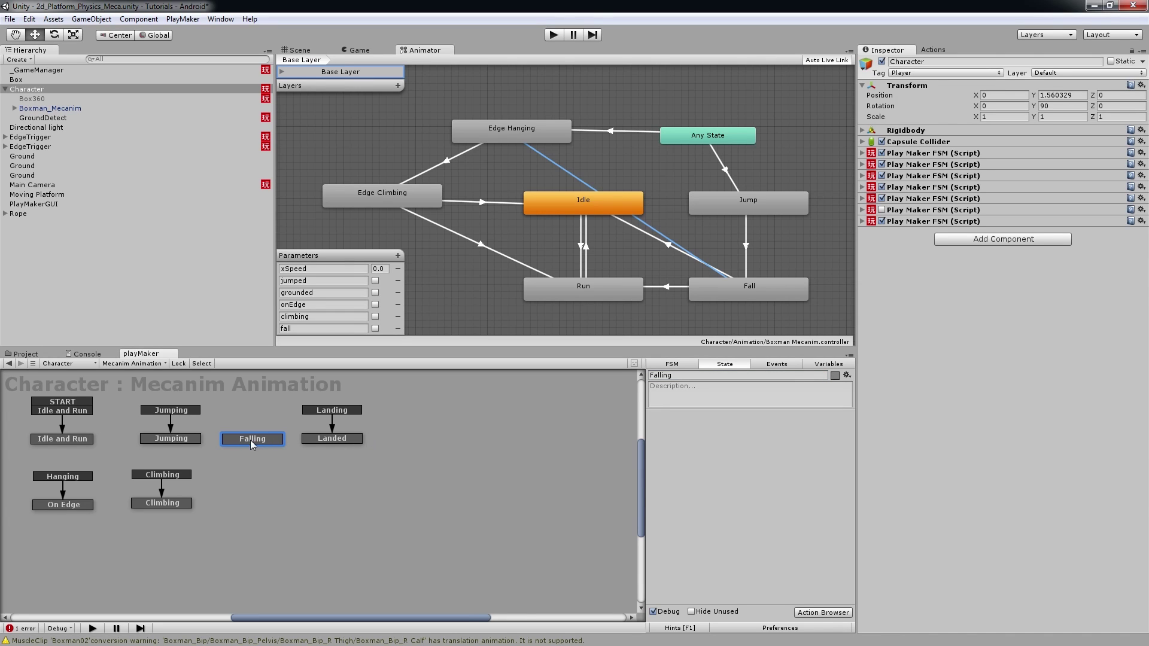
{"action": "left_click", "coordinate": [766, 366]}
{"action": "left_click", "coordinate": [708, 596]}
{"action": "type", "text": "Falling"}
{"action": "key", "text": "Return"}
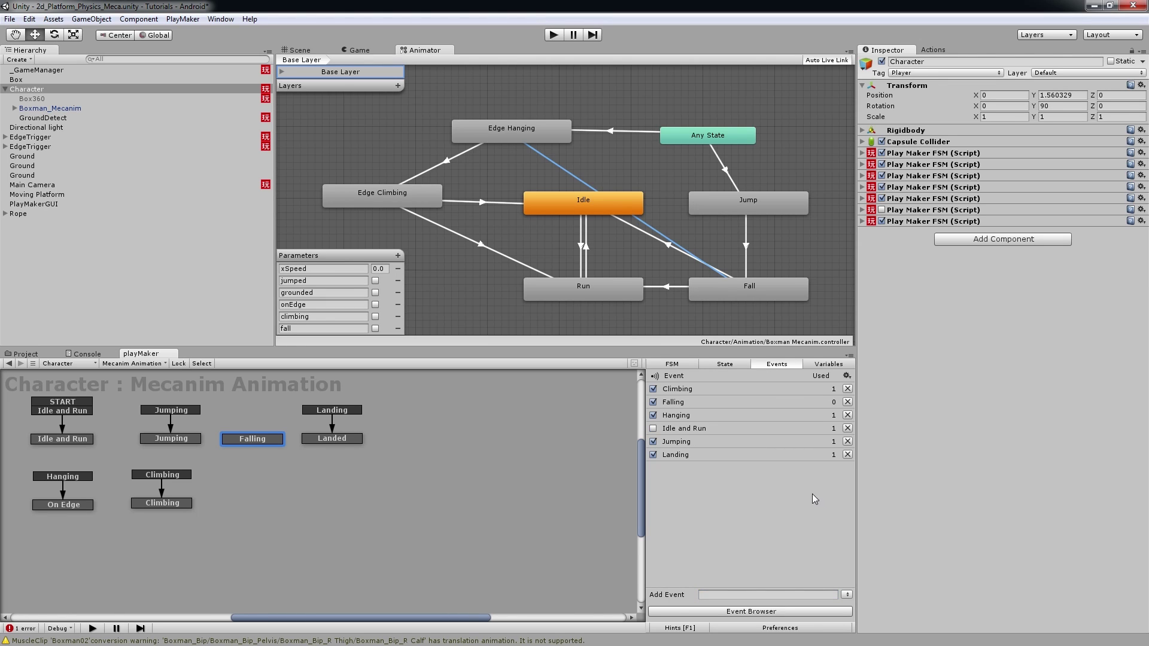
{"action": "left_click", "coordinate": [848, 402]}
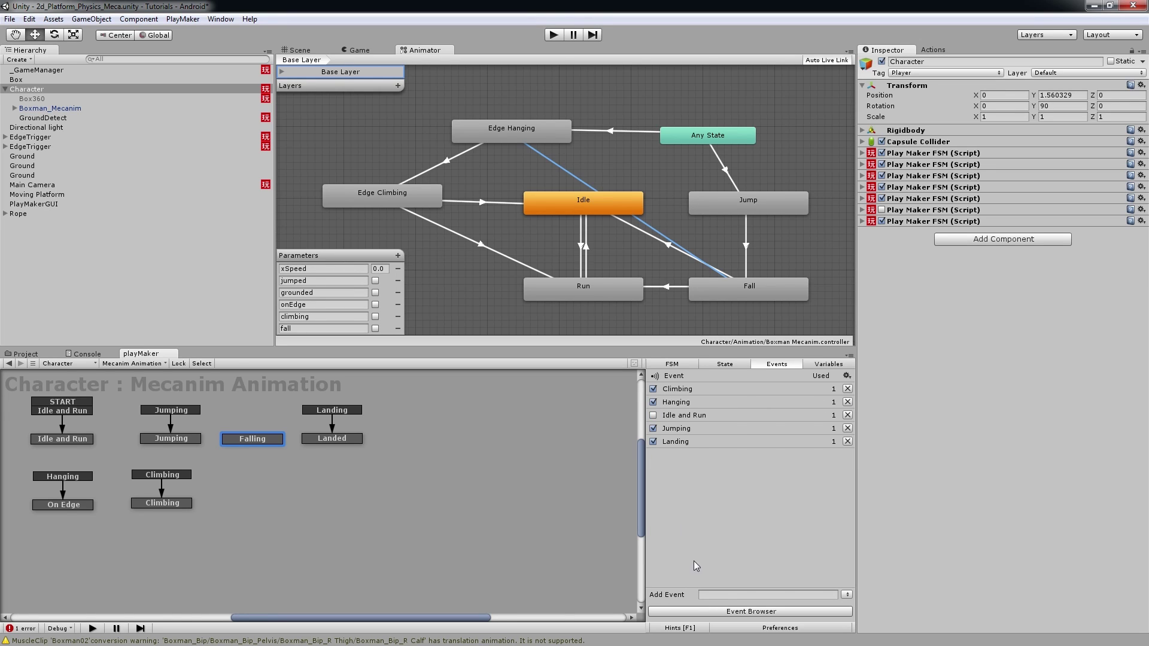
Step: Add an event named Fell to the Mecanim Animation FSM and use it as the Falling state's global transition
{"action": "left_click", "coordinate": [722, 596]}
{"action": "type", "text": "Fell"}
{"action": "key", "text": "Return"}
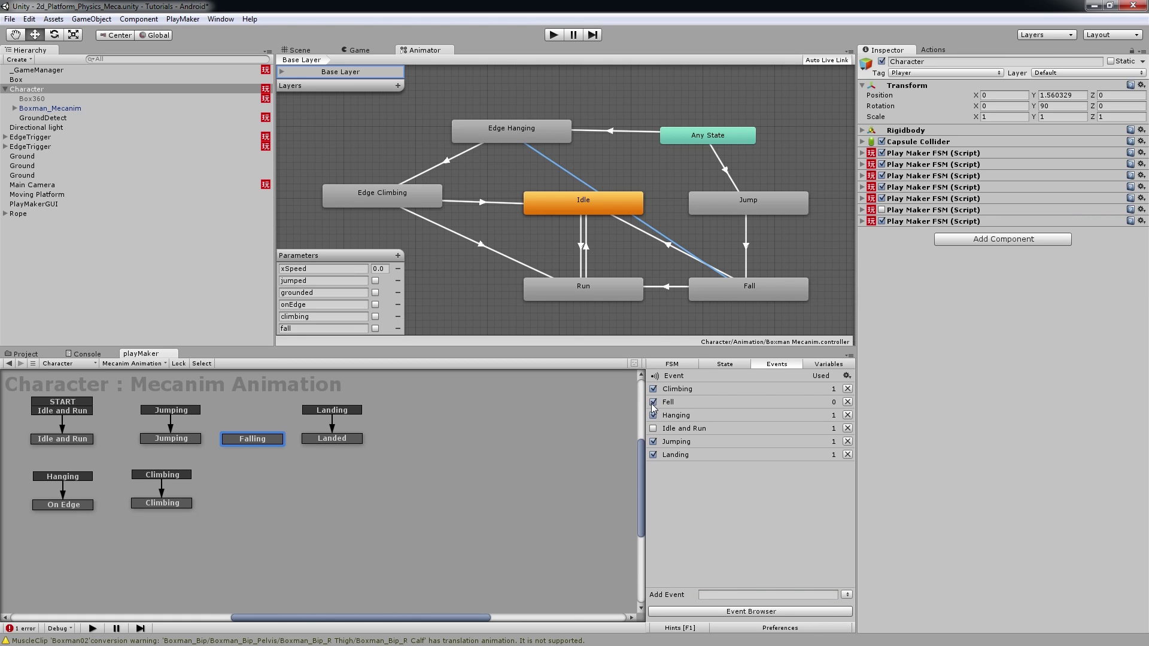
{"action": "right_click", "coordinate": [272, 440]}
{"action": "mouse_move", "coordinate": [274, 447]}
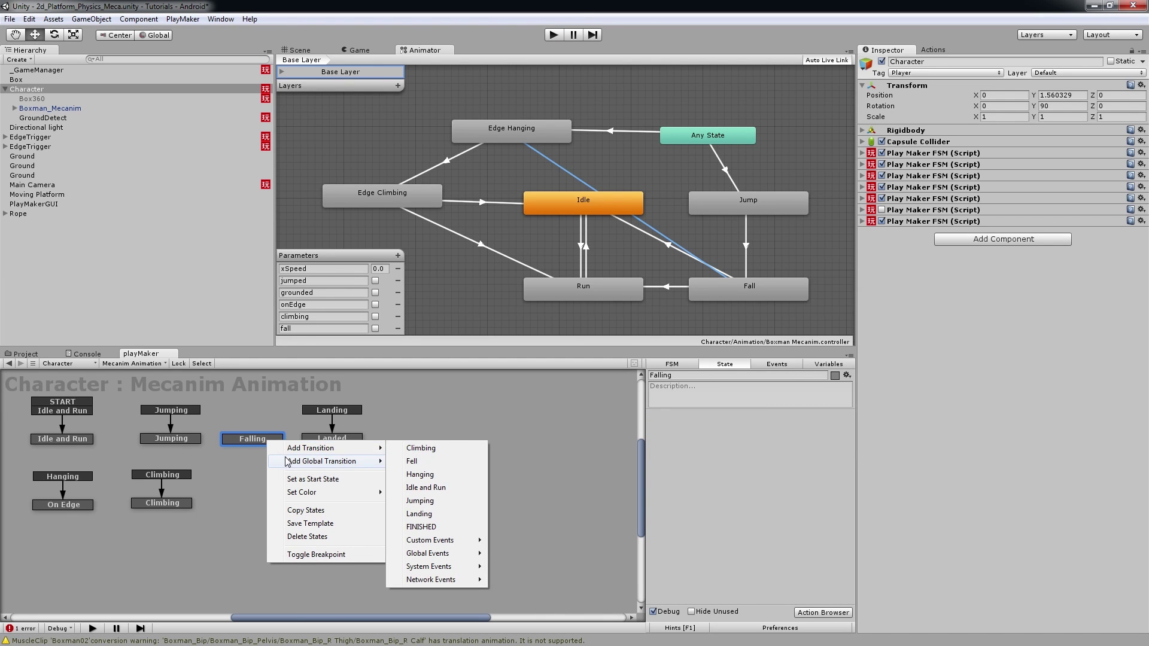
{"action": "mouse_move", "coordinate": [304, 465]}
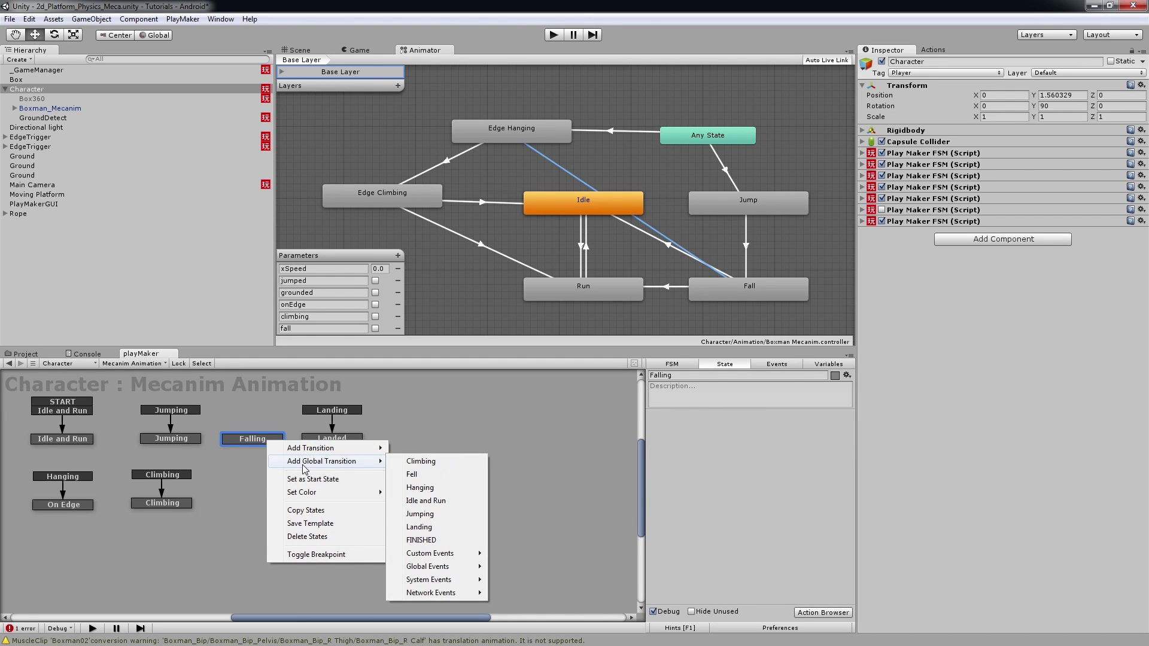
{"action": "left_click", "coordinate": [411, 473]}
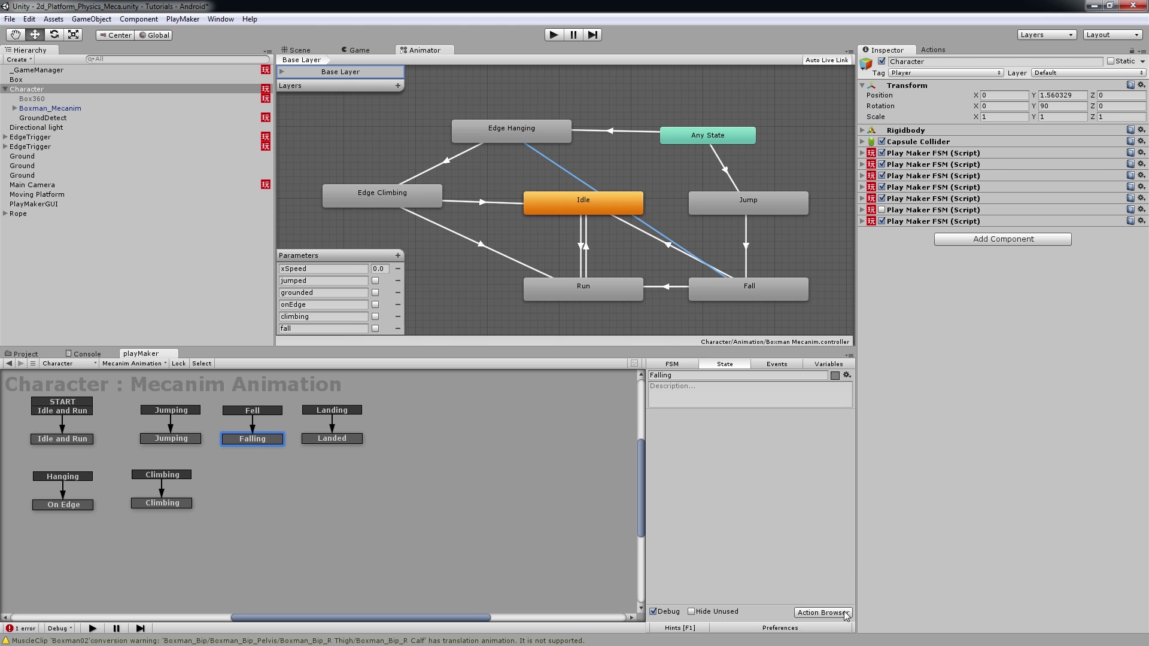
Step: Find the Set Animator Trigger action and add it to the Falling state
{"action": "left_click", "coordinate": [933, 50]}
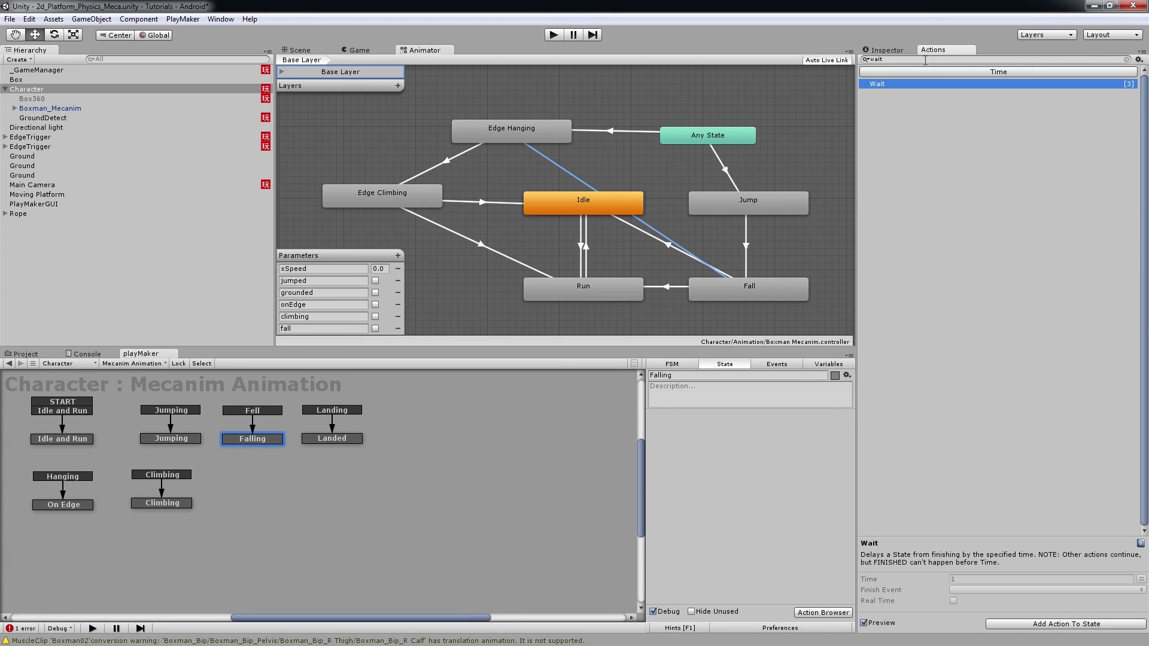
{"action": "left_click", "coordinate": [922, 59]}
{"action": "type", "text": "s"}
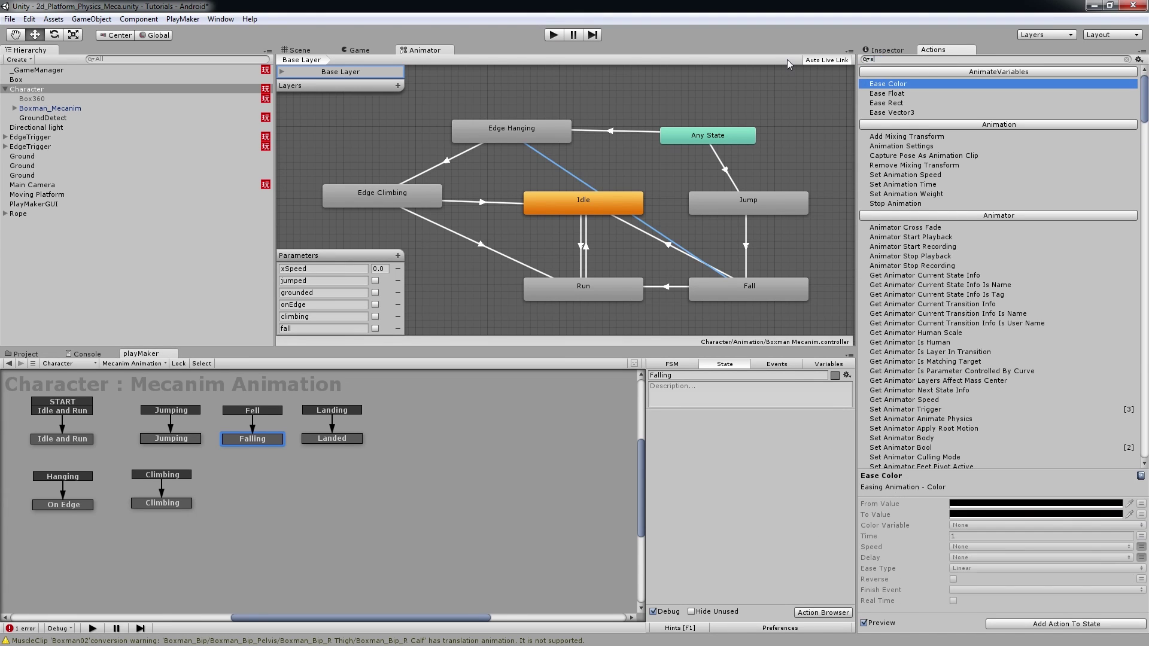
{"action": "type", "text": "et ani"}
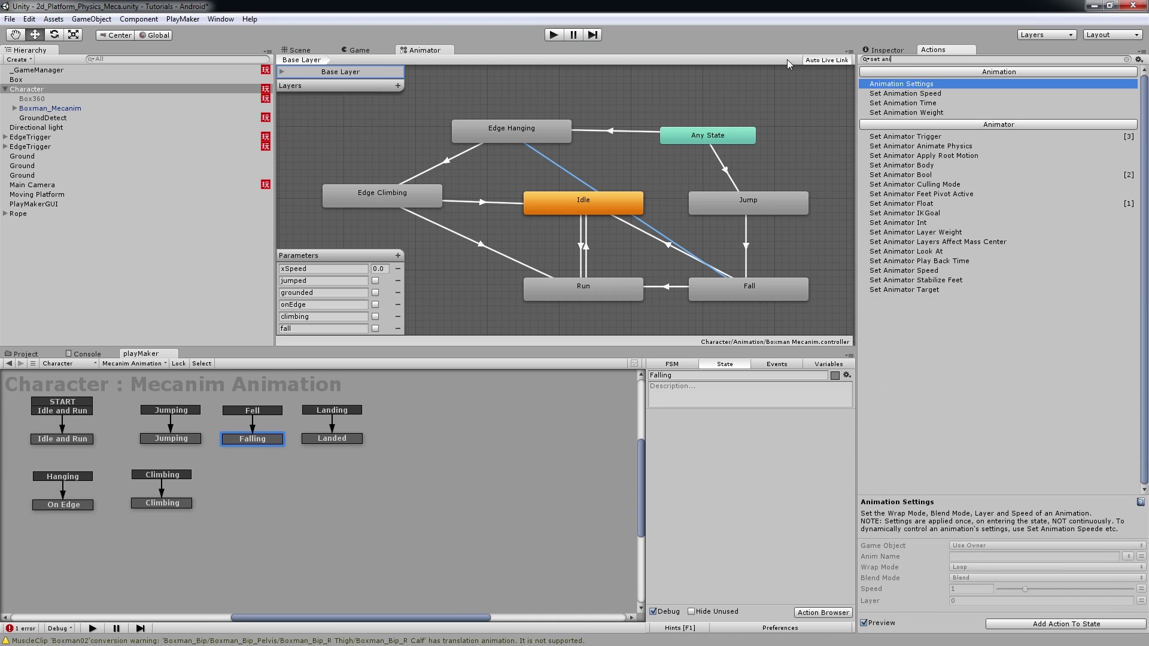
{"action": "type", "text": "mator tri"}
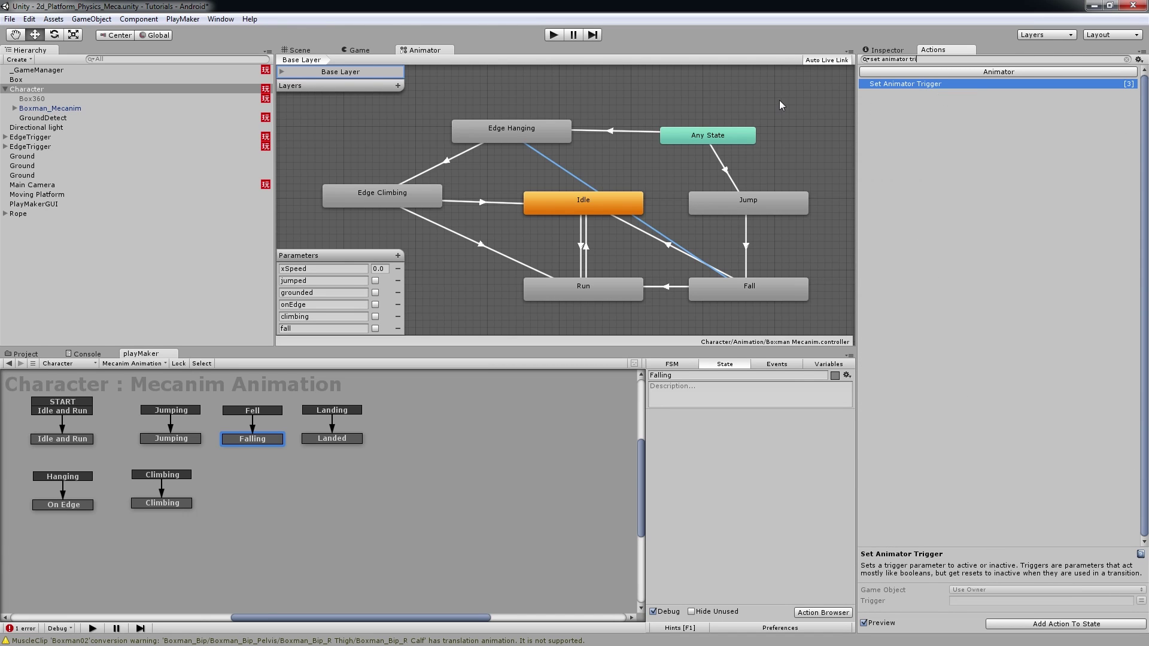
{"action": "left_click_drag", "start_coordinate": [881, 88], "coordinate": [723, 469]}
Step: Make the Set Animator Trigger action target the MecanimCharacter variable with the trigger fall, and save the scene
{"action": "left_click", "coordinate": [764, 428]}
{"action": "left_click", "coordinate": [784, 454]}
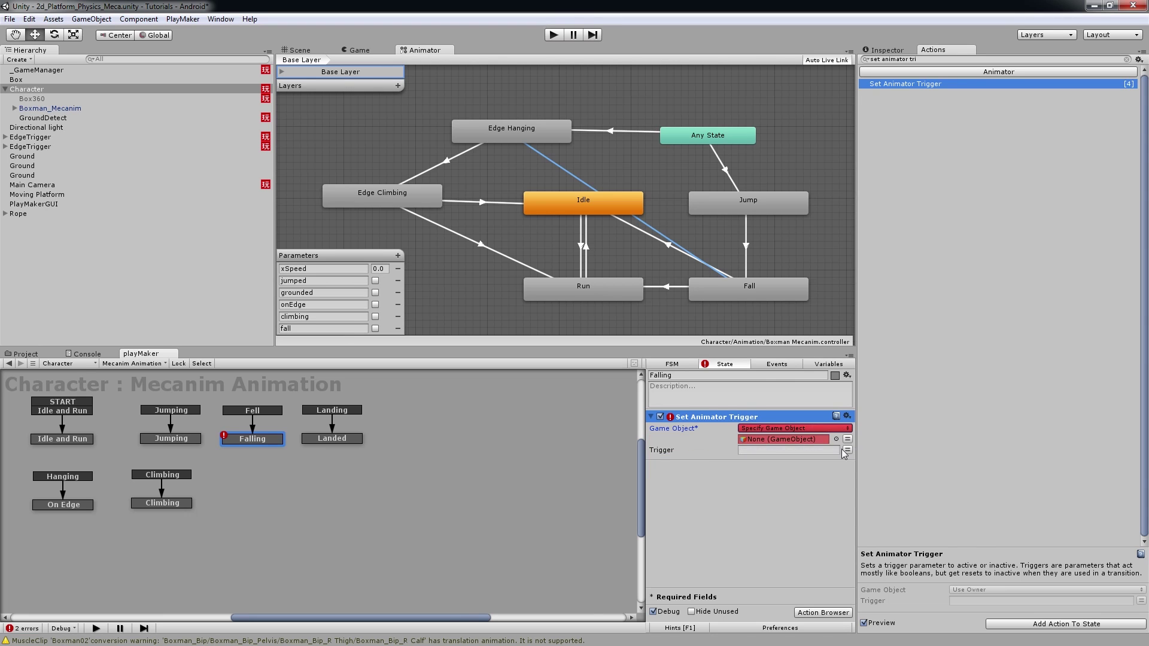
{"action": "left_click", "coordinate": [847, 439]}
{"action": "left_click", "coordinate": [781, 465]}
{"action": "left_click", "coordinate": [815, 461]}
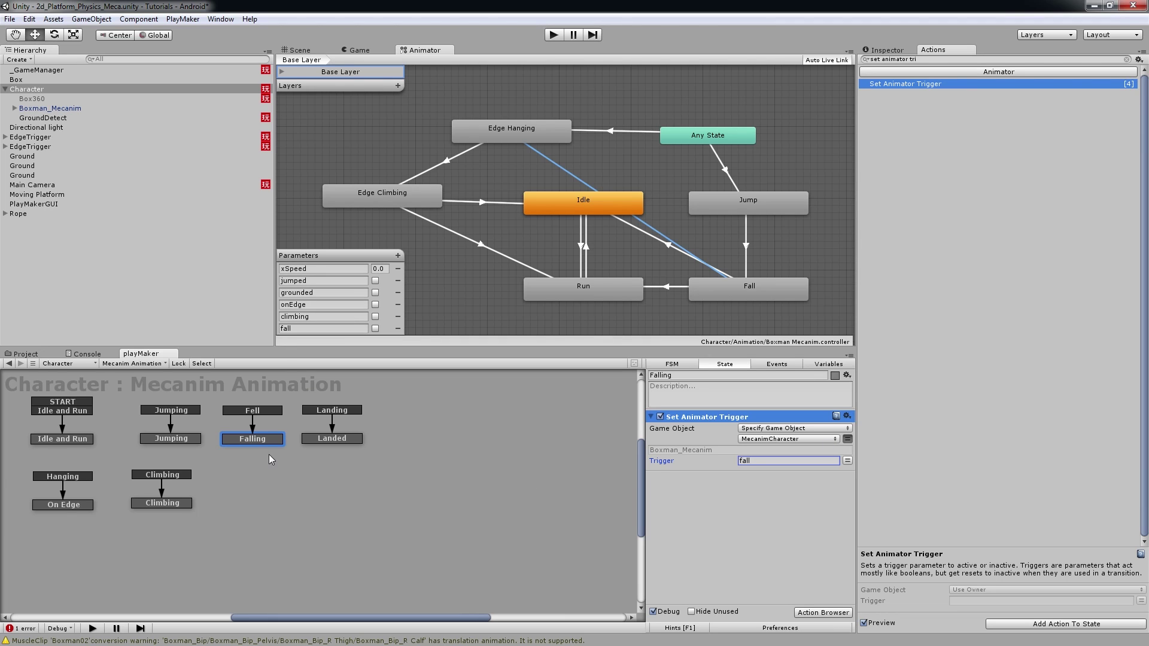
{"action": "left_click", "coordinate": [829, 534]}
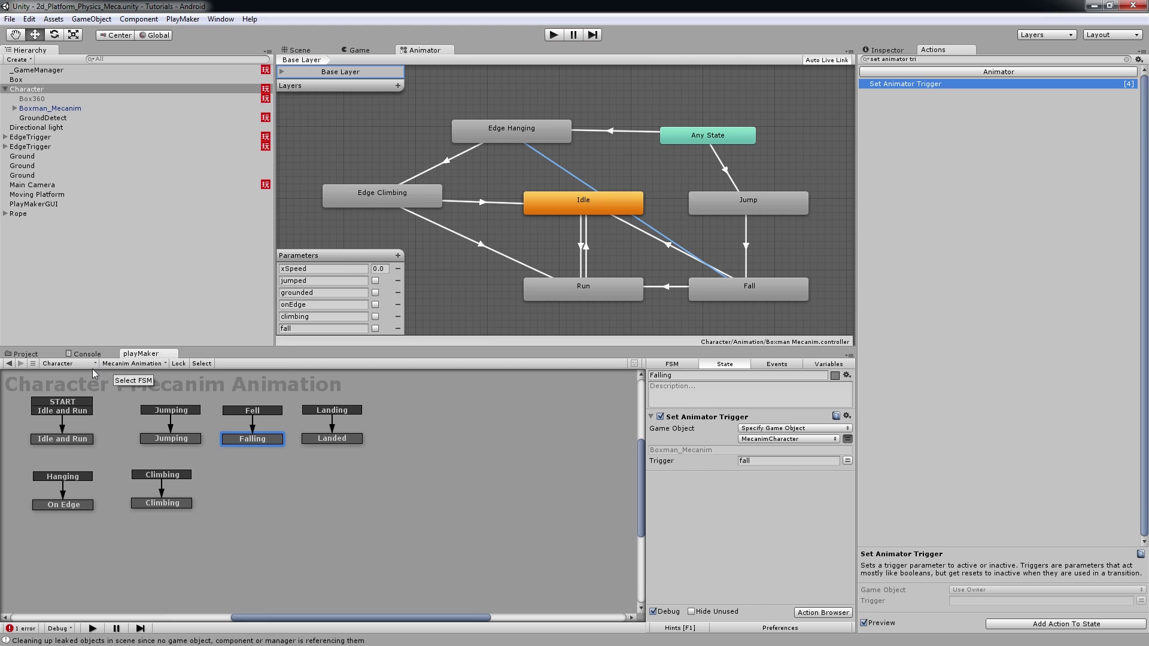
Step: In the On Fall state of the Edge Climbing FSM, set the Send Event action to send Fell
{"action": "left_click", "coordinate": [132, 363]}
{"action": "left_click", "coordinate": [130, 376]}
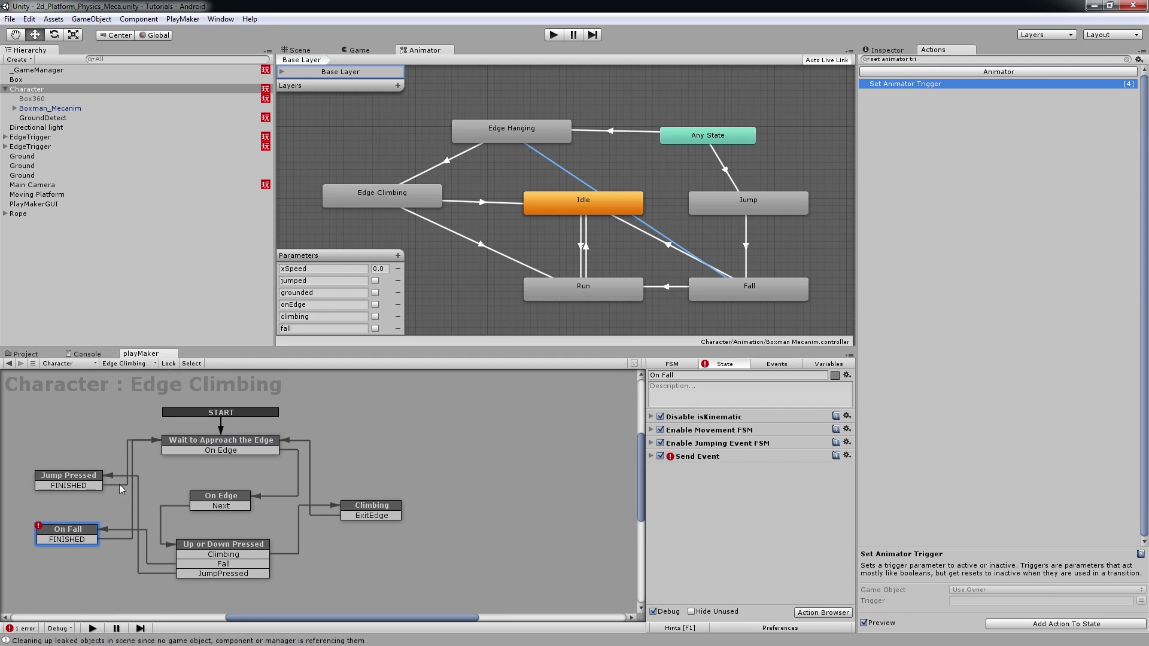
{"action": "left_click", "coordinate": [651, 456]}
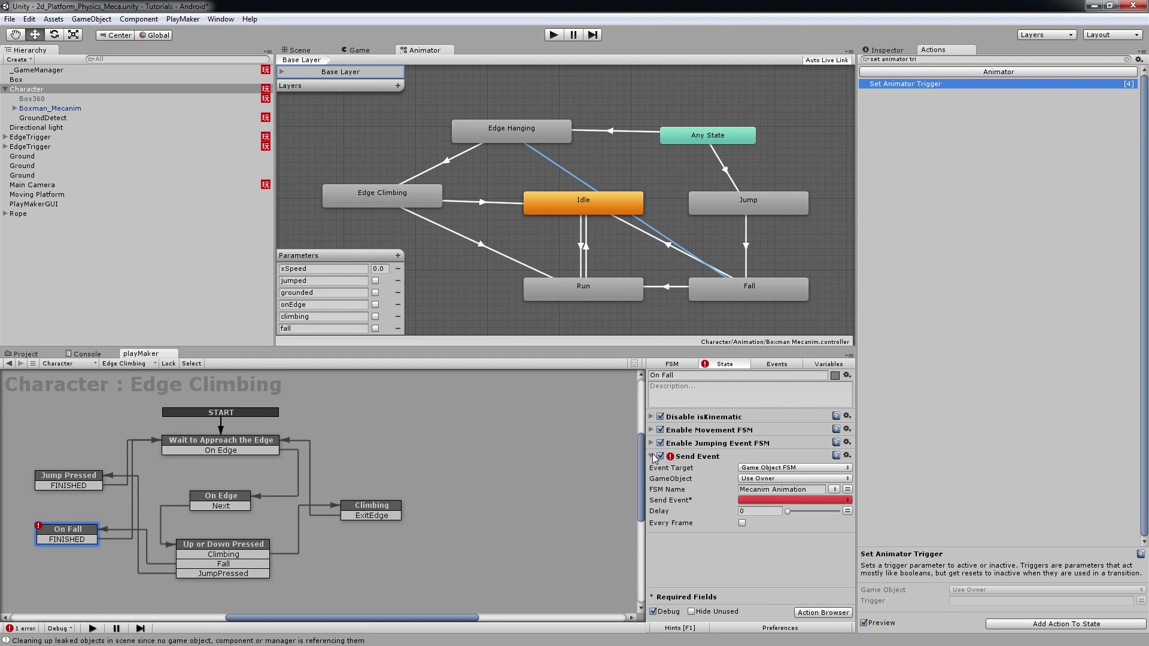
{"action": "left_click", "coordinate": [829, 500]}
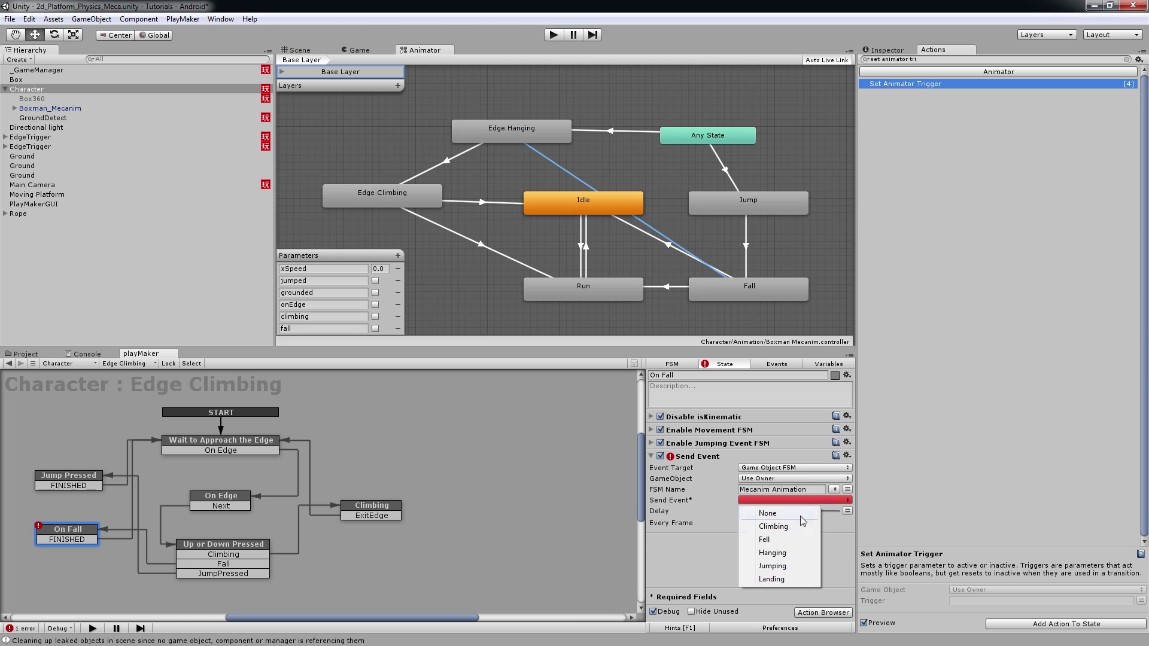
{"action": "left_click", "coordinate": [777, 541]}
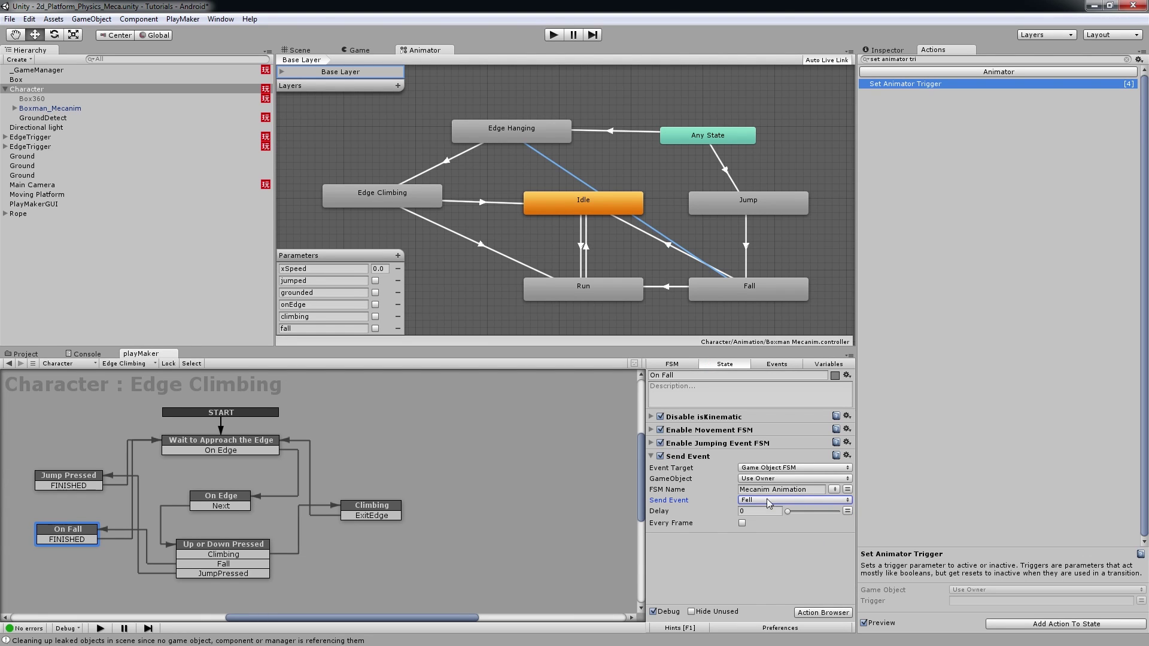
Step: Play the scene and test the character's falling by grabbing the platform edge and dropping off it repeatedly
{"action": "left_click", "coordinate": [551, 36]}
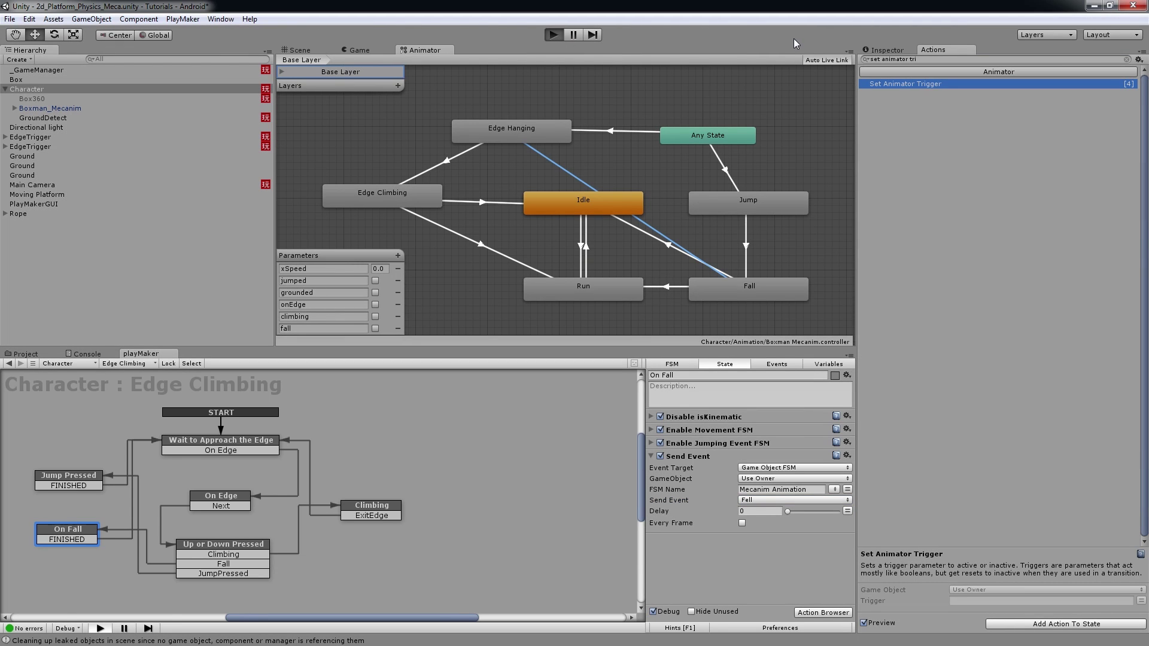
{"action": "key", "text": "Left"}
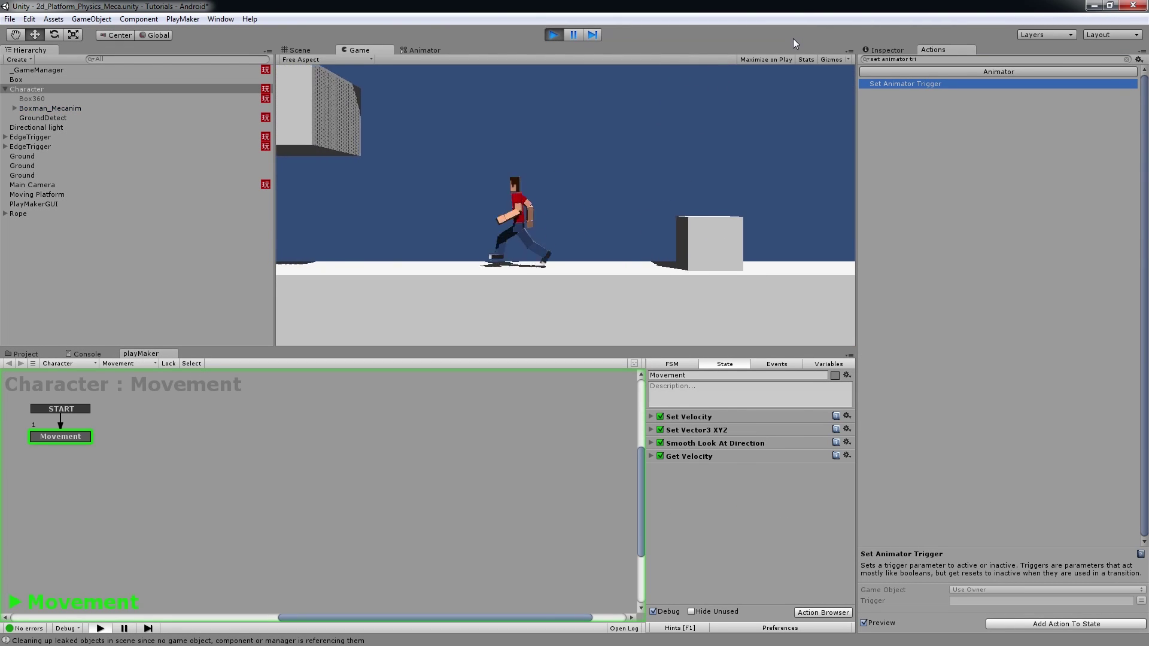
{"action": "key", "text": "space"}
{"action": "key", "text": "Right"}
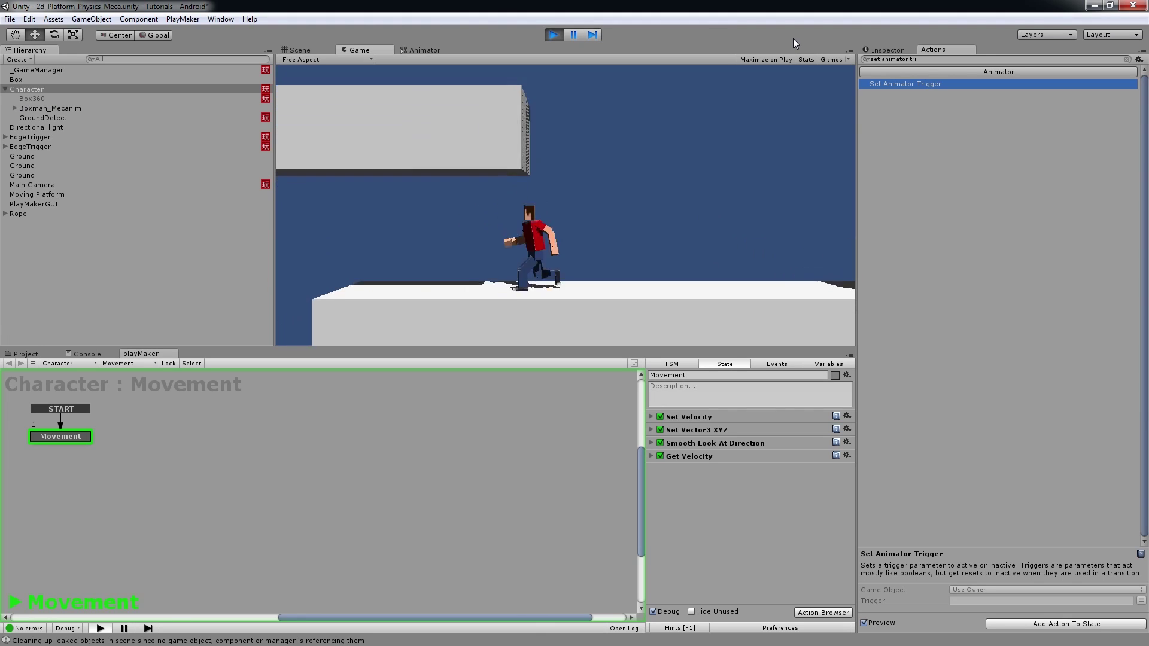
{"action": "key", "text": "Left"}
{"action": "key", "text": "space"}
{"action": "key", "text": "Down"}
{"action": "key", "text": "Right"}
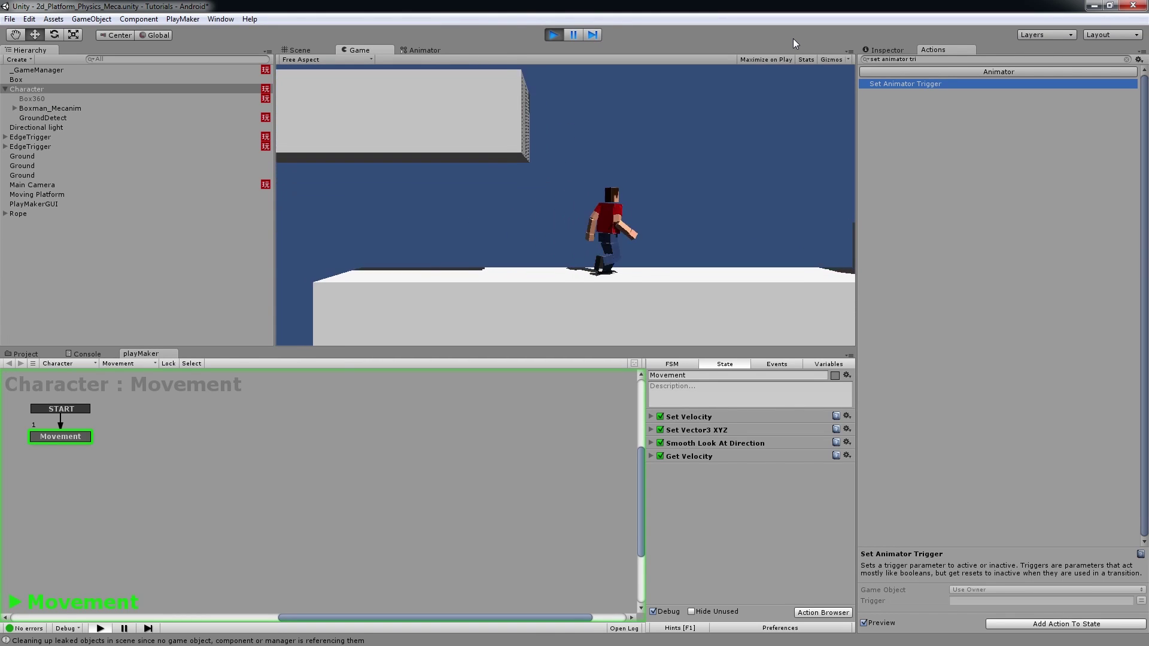
{"action": "key", "text": "Left"}
{"action": "key", "text": "space"}
{"action": "key", "text": "Down"}
{"action": "key", "text": "Right"}
{"action": "key", "text": "Left"}
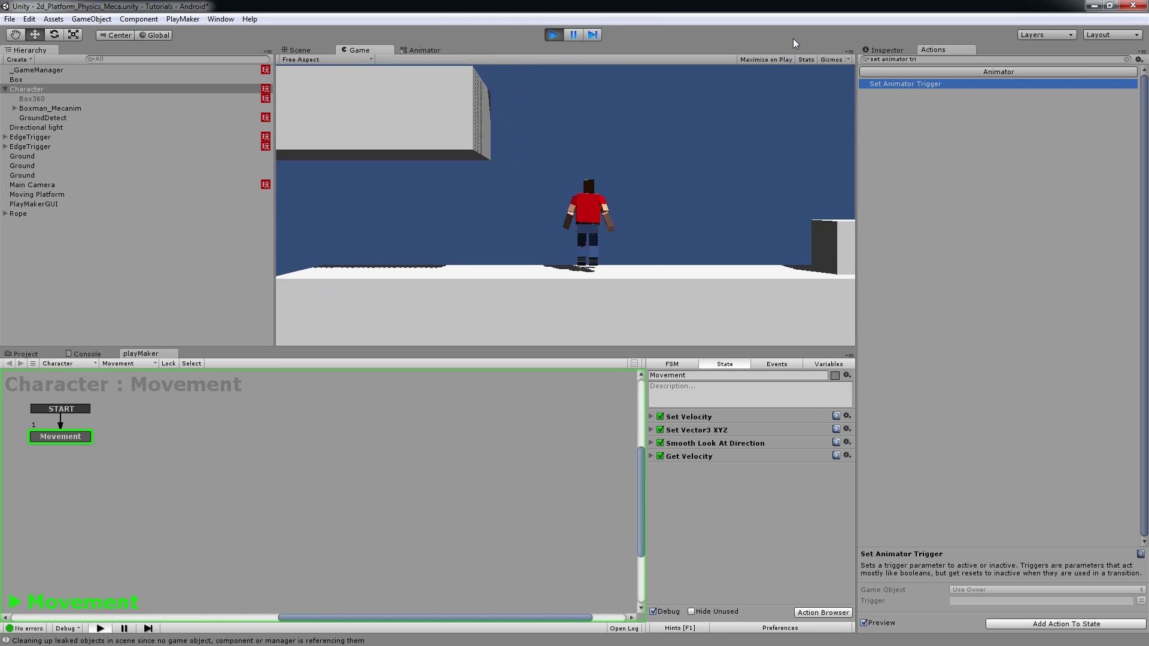
Step: Test jumping off the edge, over the box and across the platforms, and stop the playback
{"action": "key", "text": "space"}
{"action": "key", "text": "space"}
{"action": "key", "text": "Right"}
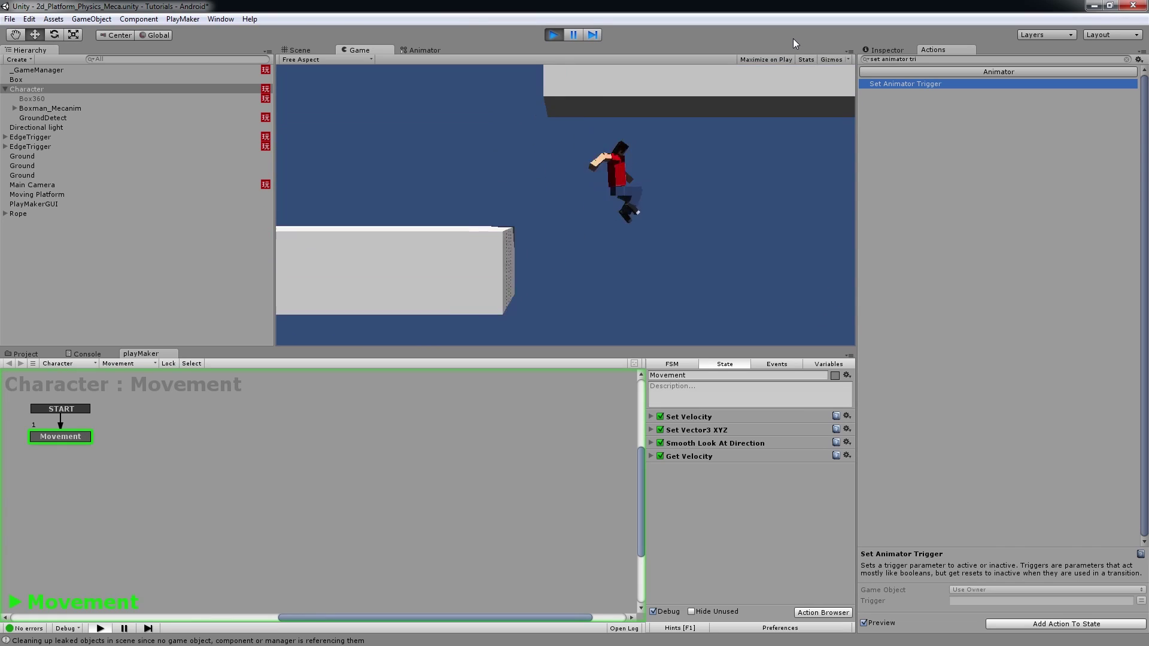
{"action": "key", "text": "space"}
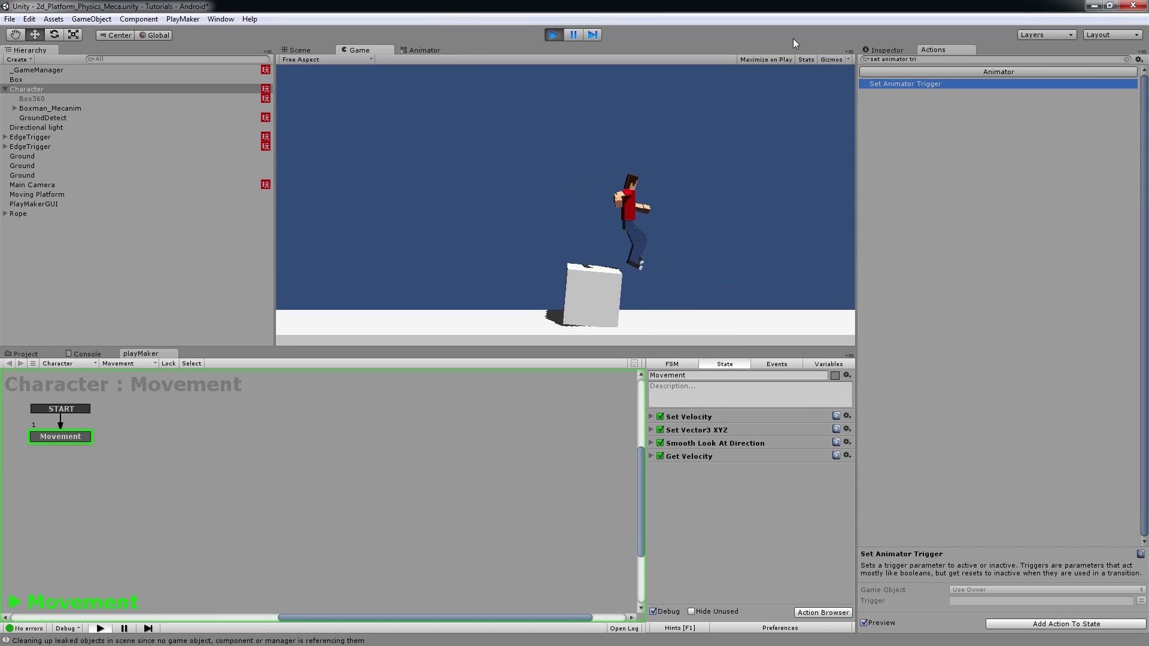
{"action": "key", "text": "Left"}
{"action": "key", "text": "space"}
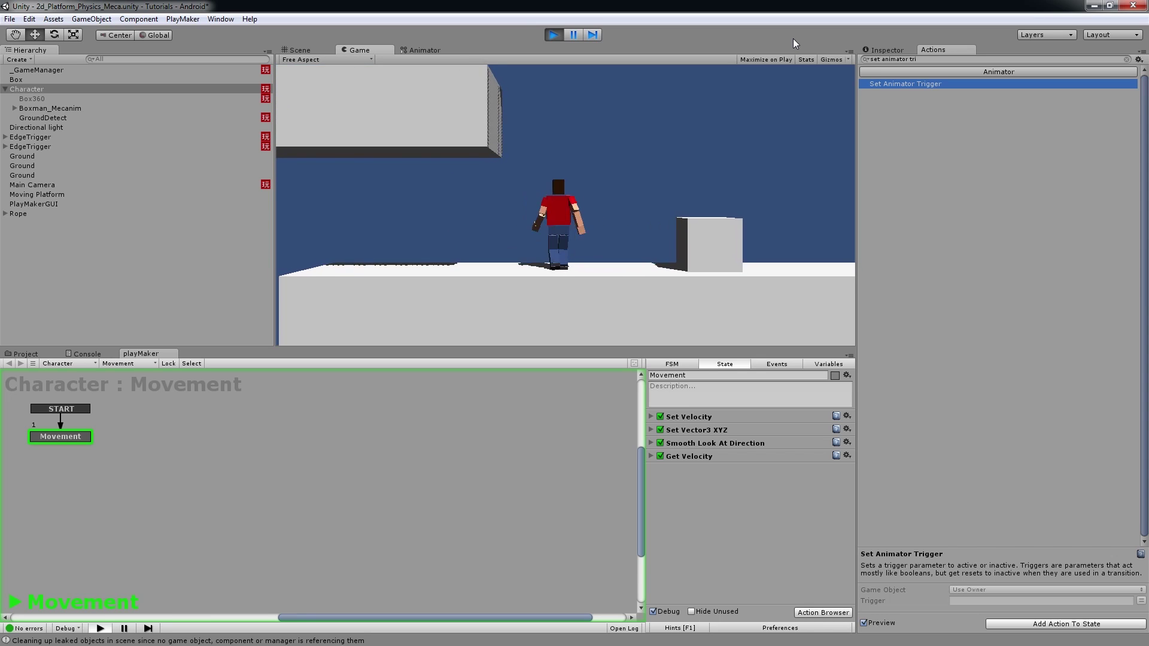
{"action": "key", "text": "space"}
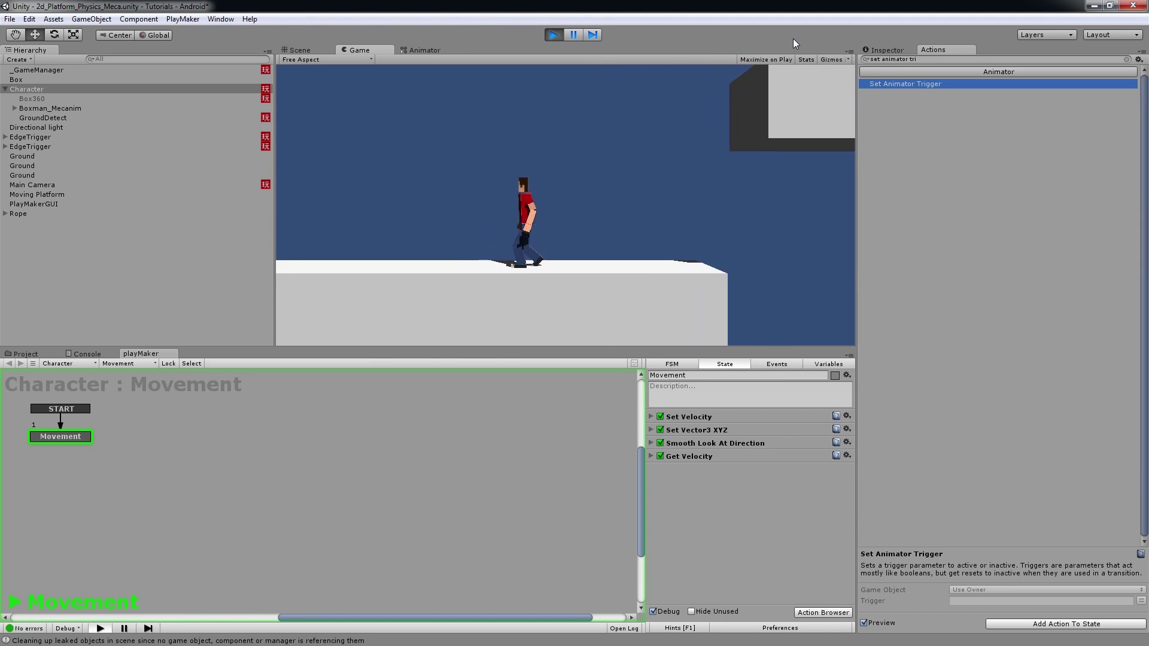
{"action": "key", "text": "Left"}
{"action": "key", "text": "Right"}
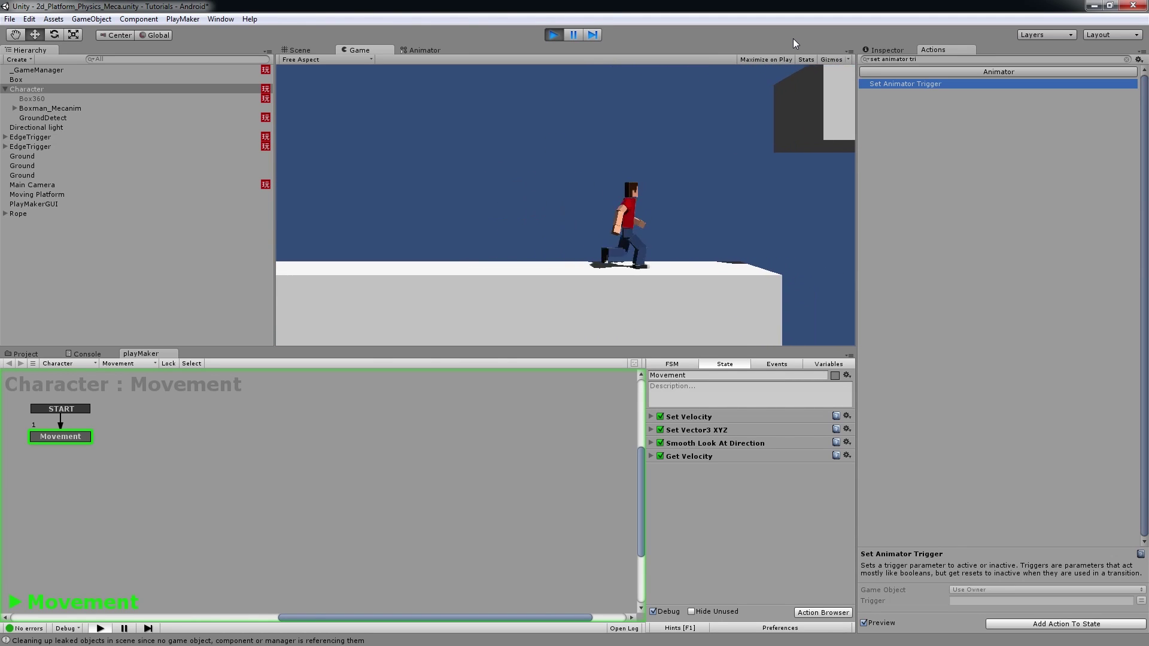
{"action": "key", "text": "Left"}
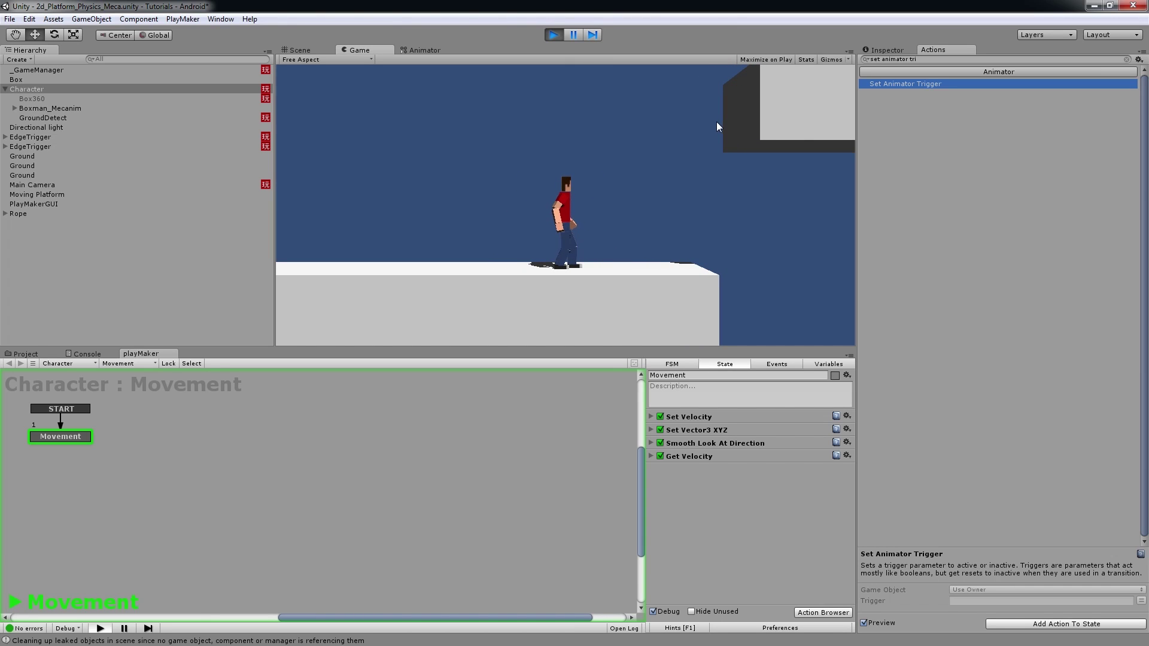
{"action": "left_click", "coordinate": [552, 35]}
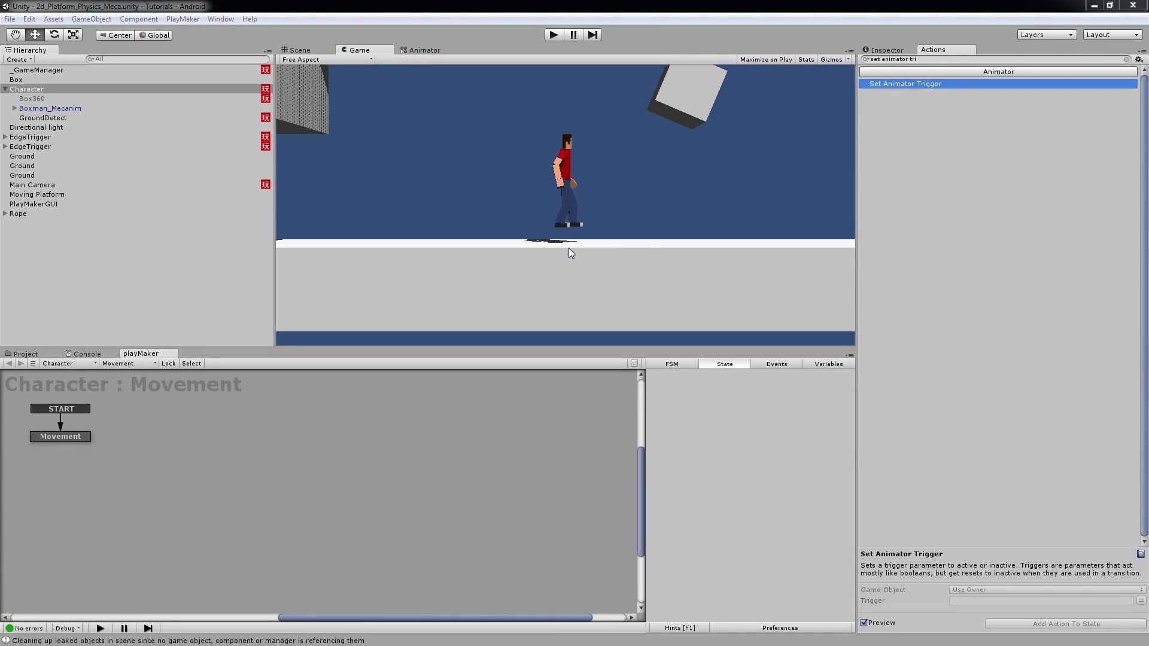
Step: Start a custom package import and browse through the desktop's Unity AppData shortcut to the Asset Store folder
{"action": "left_click", "coordinate": [73, 19]}
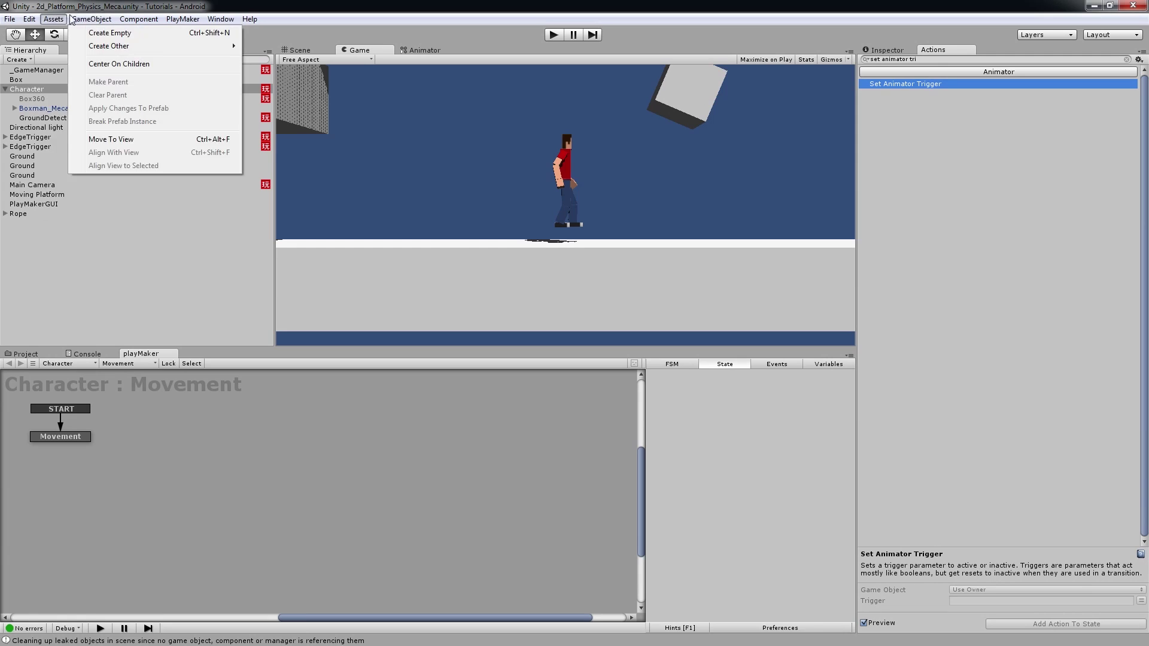
{"action": "mouse_move", "coordinate": [87, 107]}
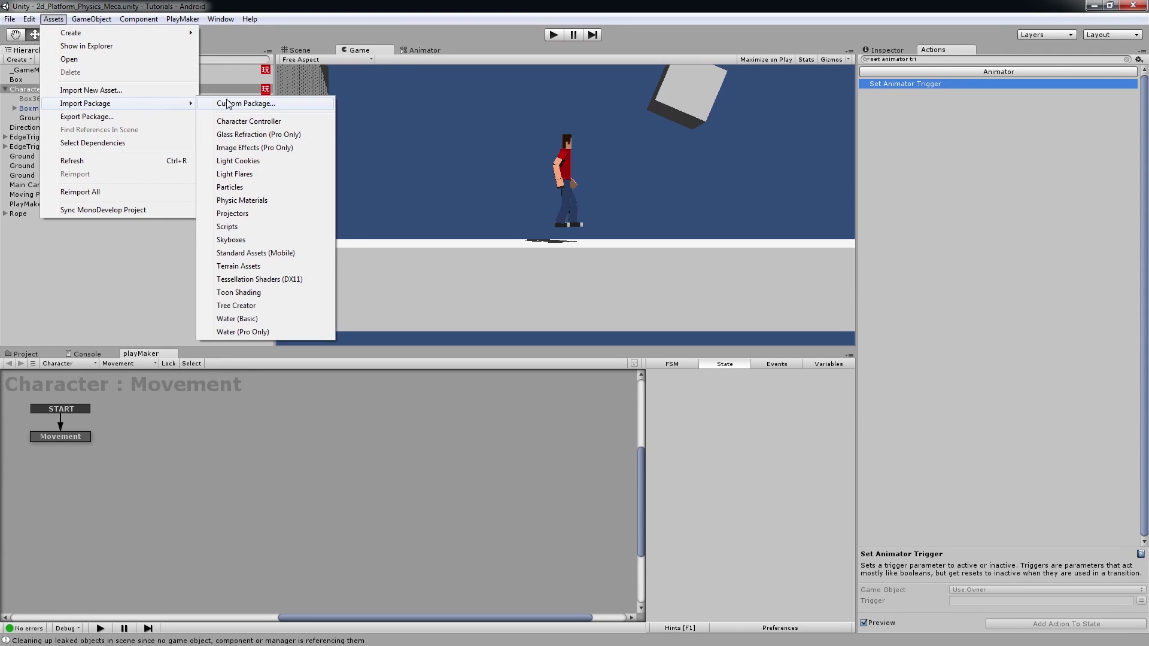
{"action": "left_click", "coordinate": [230, 105]}
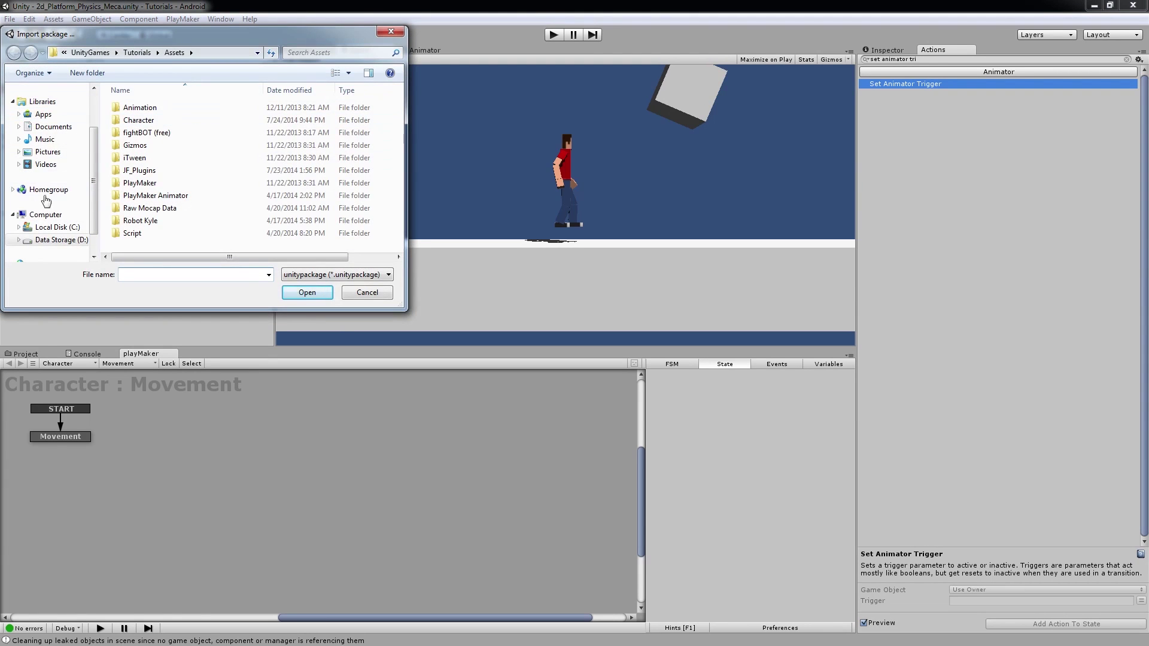
{"action": "scroll", "coordinate": [51, 120], "scroll_direction": "up", "scroll_amount": 2}
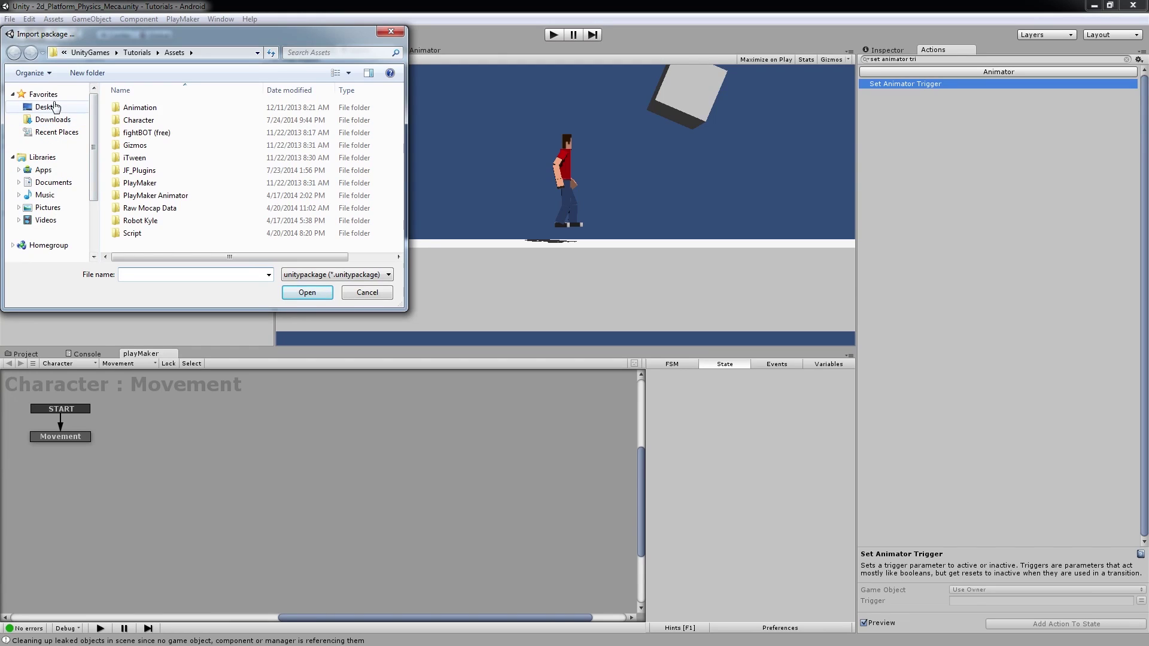
{"action": "left_click", "coordinate": [48, 107]}
{"action": "scroll", "coordinate": [170, 163], "scroll_direction": "down", "scroll_amount": 3}
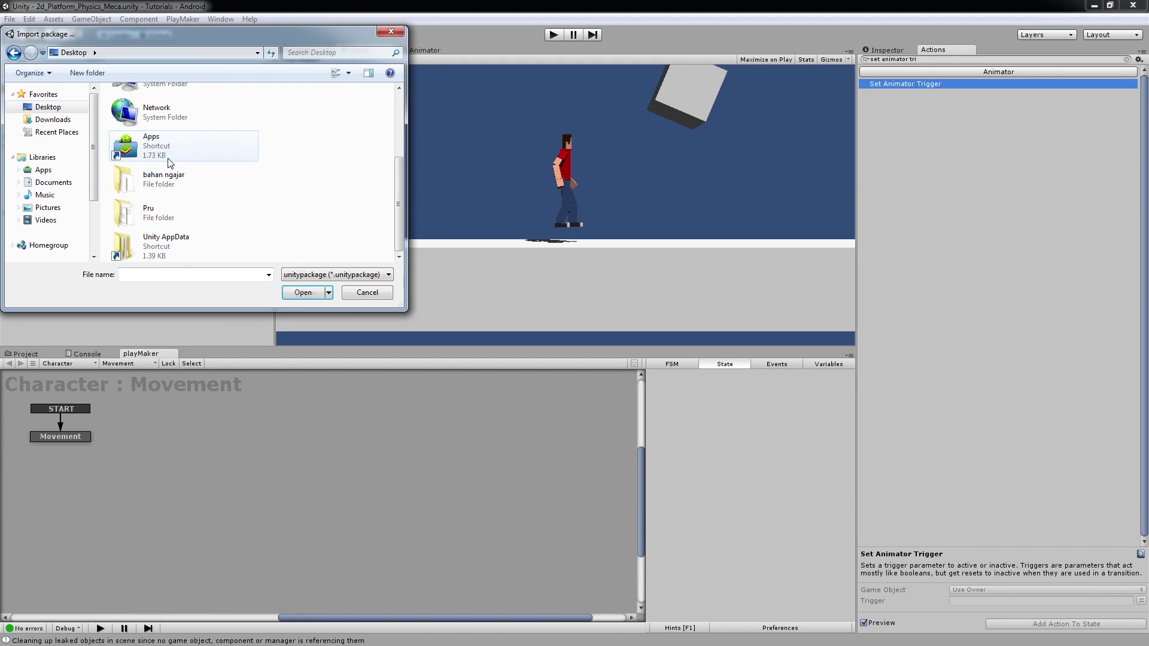
{"action": "double_click", "coordinate": [166, 247]}
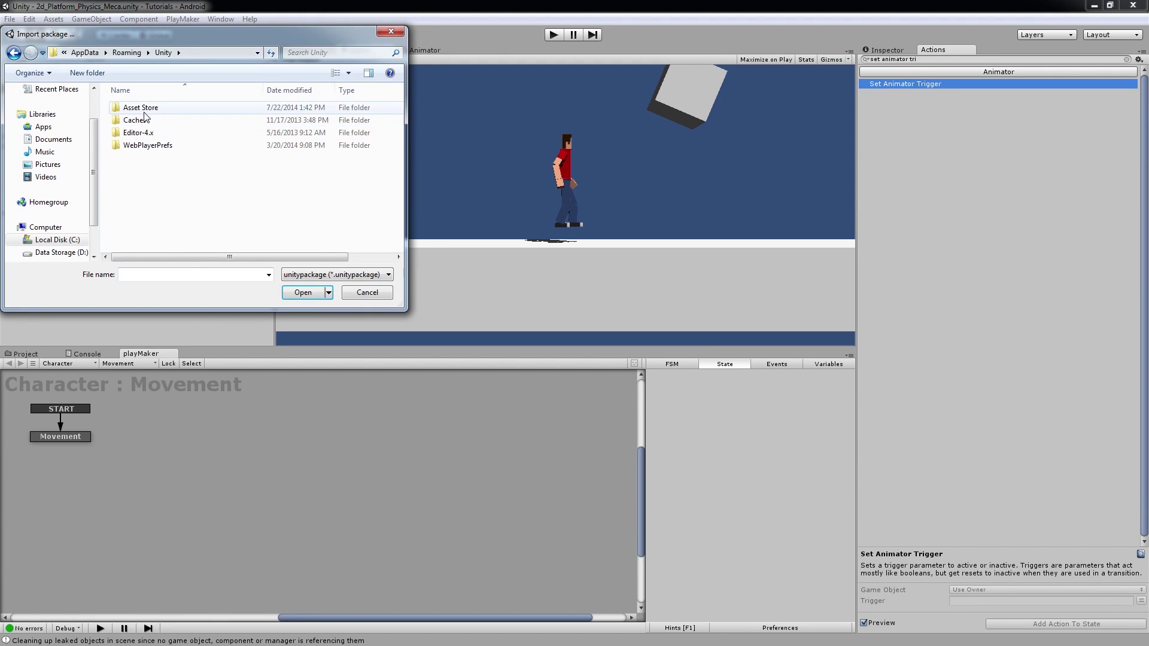
{"action": "double_click", "coordinate": [143, 108]}
Step: Import all items of the Space Robot Kyle package from Unity Technologies' 3D ModelsCharactersRobots folder
{"action": "double_click", "coordinate": [159, 170]}
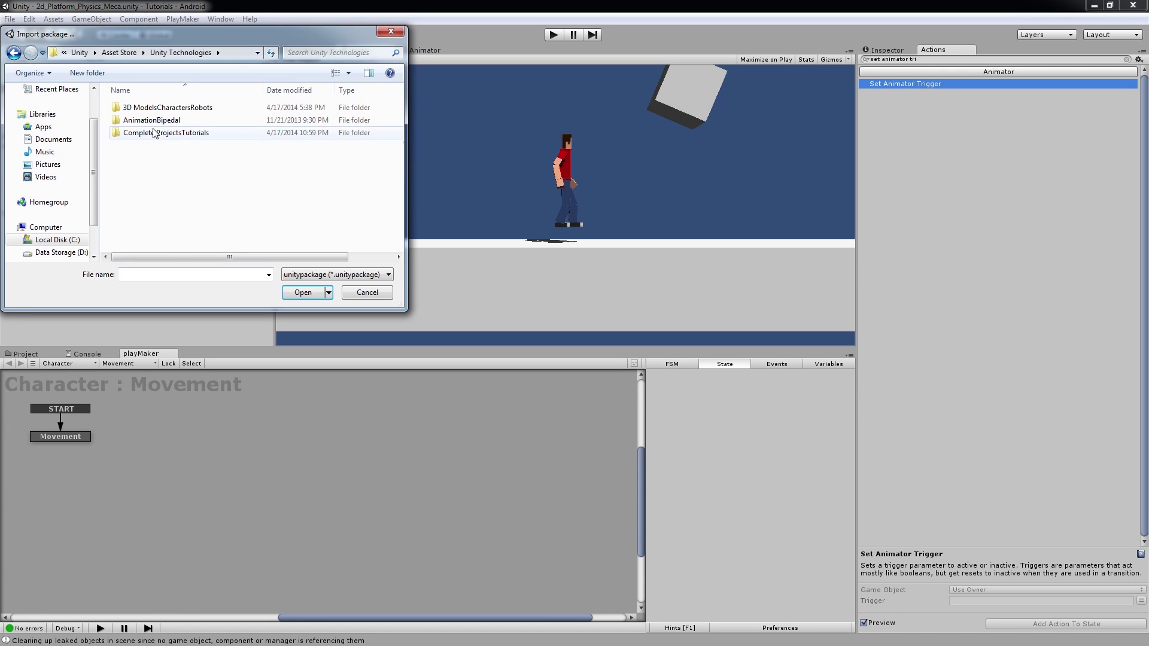
{"action": "double_click", "coordinate": [150, 109]}
{"action": "left_click", "coordinate": [149, 112]}
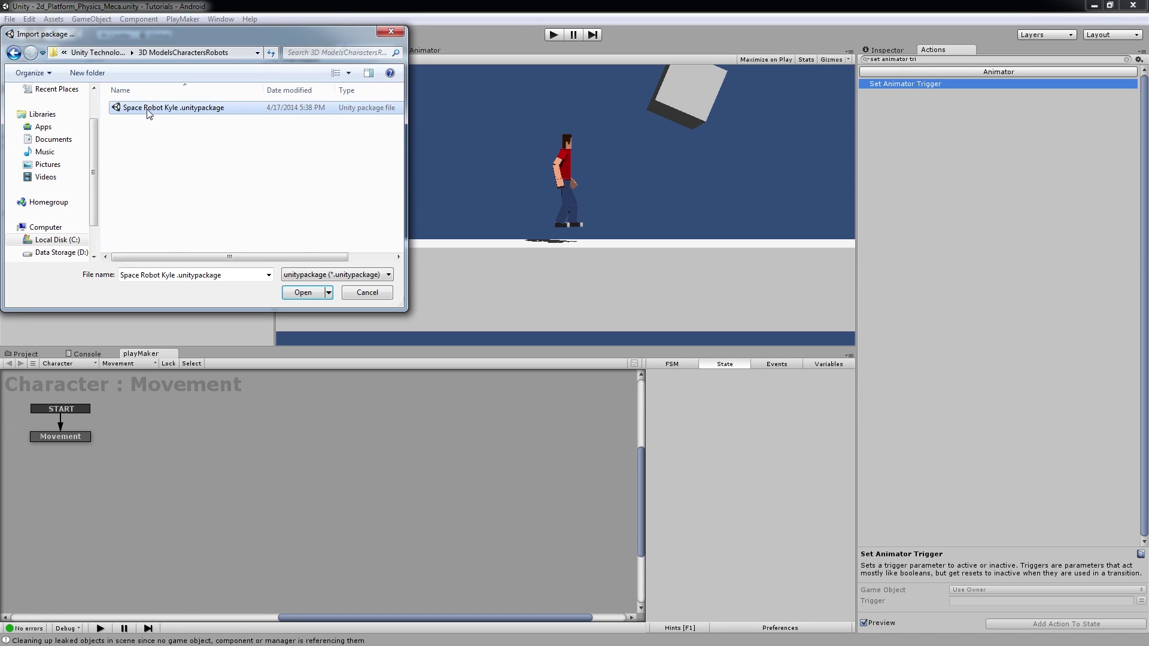
{"action": "left_click", "coordinate": [303, 293]}
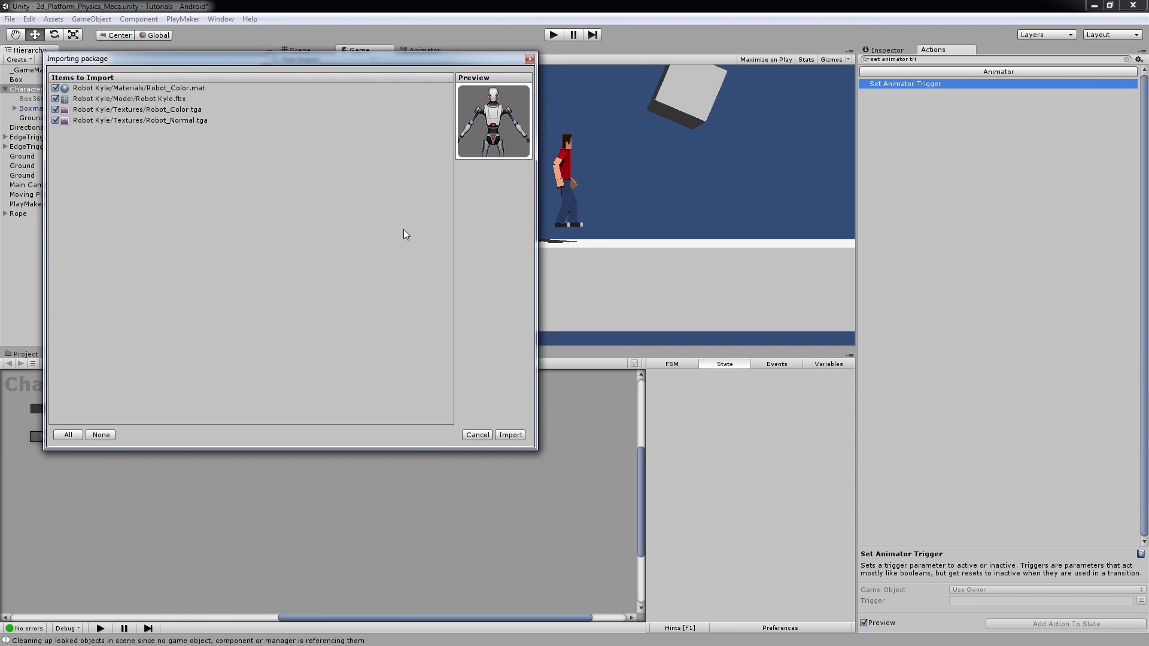
{"action": "left_click", "coordinate": [509, 435]}
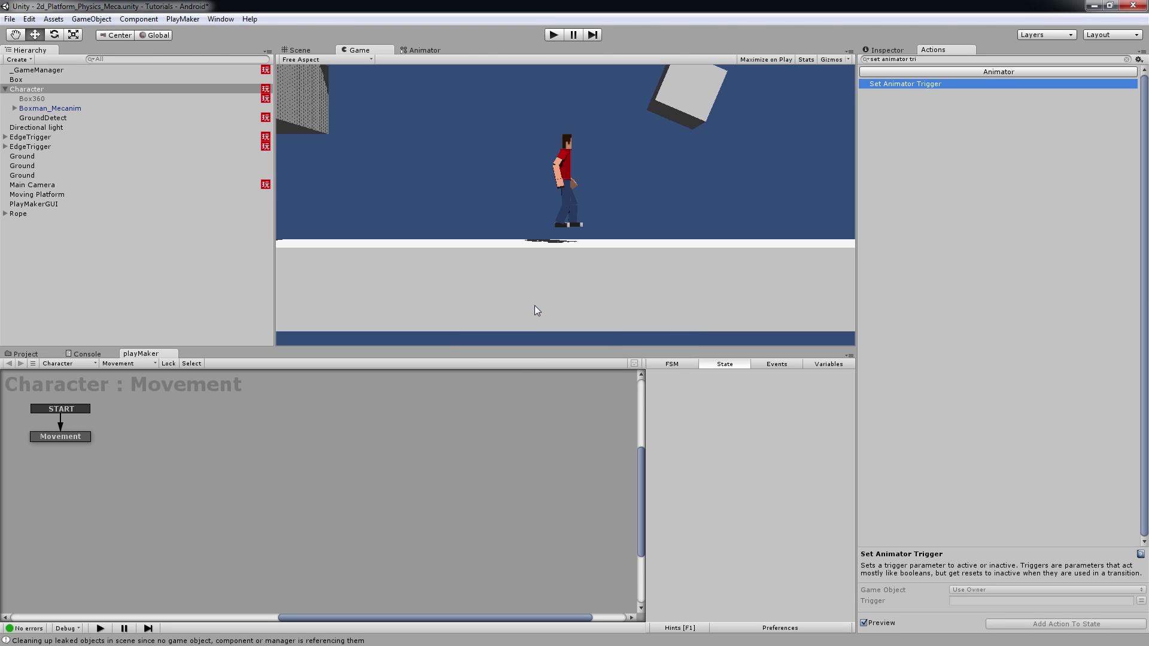
Step: Set the rig animation type of the Robot Kyle model in Robot Kyle/Model to Humanoid and apply it
{"action": "left_click", "coordinate": [26, 353]}
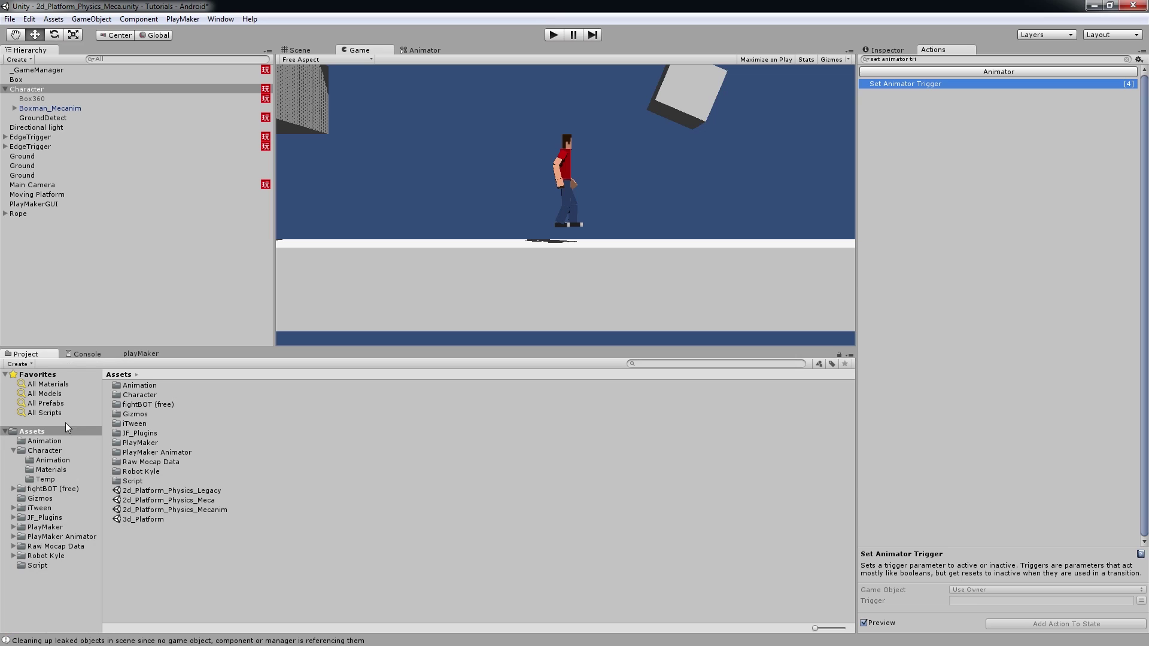
{"action": "double_click", "coordinate": [149, 471]}
{"action": "double_click", "coordinate": [128, 396]}
{"action": "left_click", "coordinate": [141, 387]}
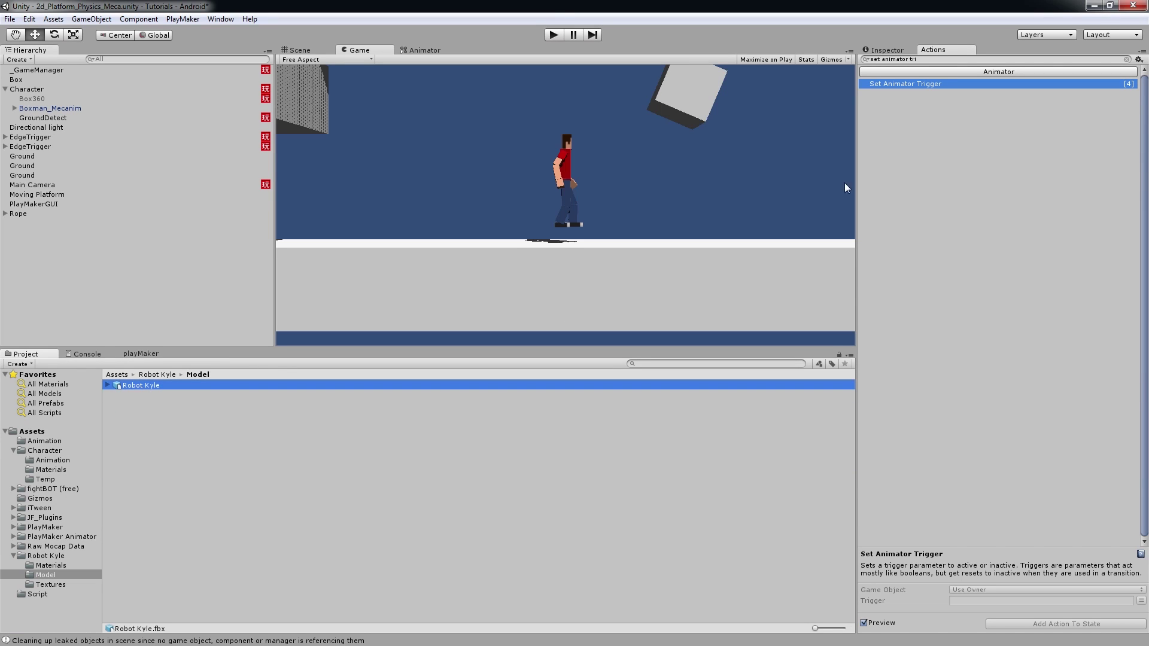
{"action": "left_click", "coordinate": [889, 48]}
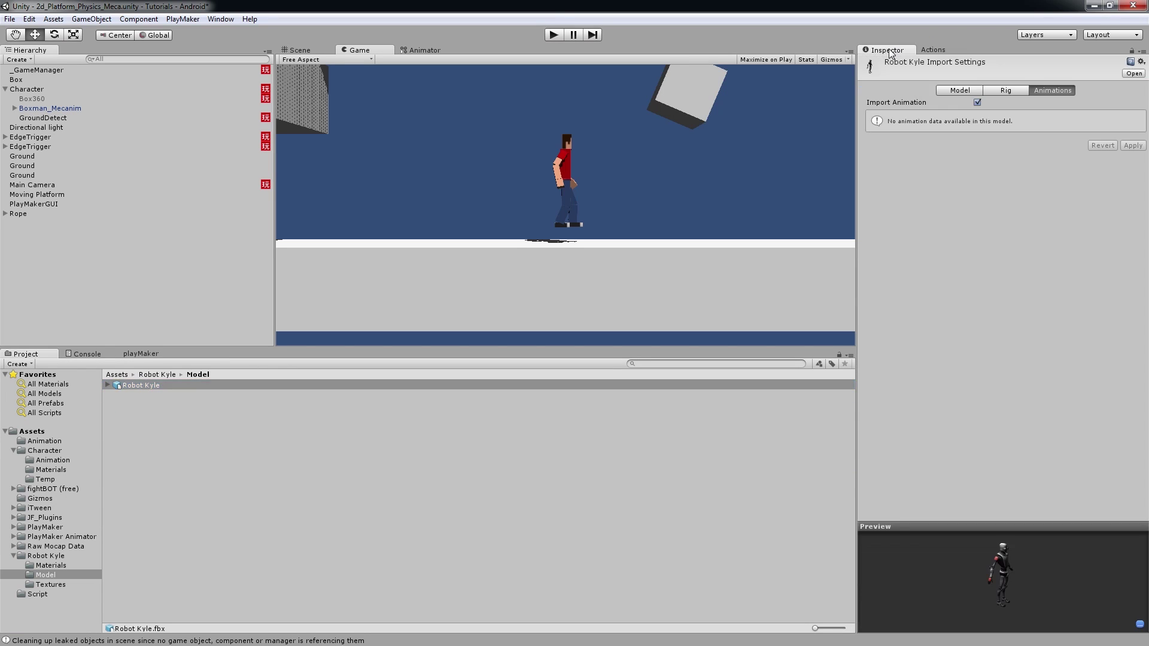
{"action": "left_click", "coordinate": [1011, 90]}
{"action": "left_click", "coordinate": [1009, 101]}
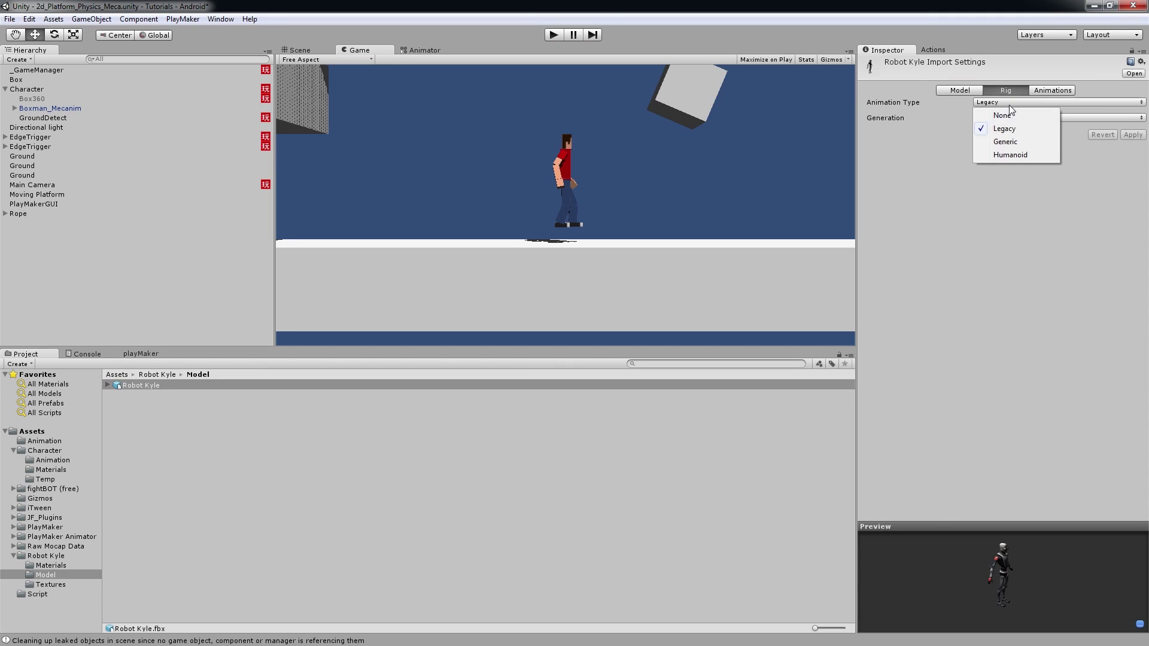
{"action": "left_click", "coordinate": [1015, 155]}
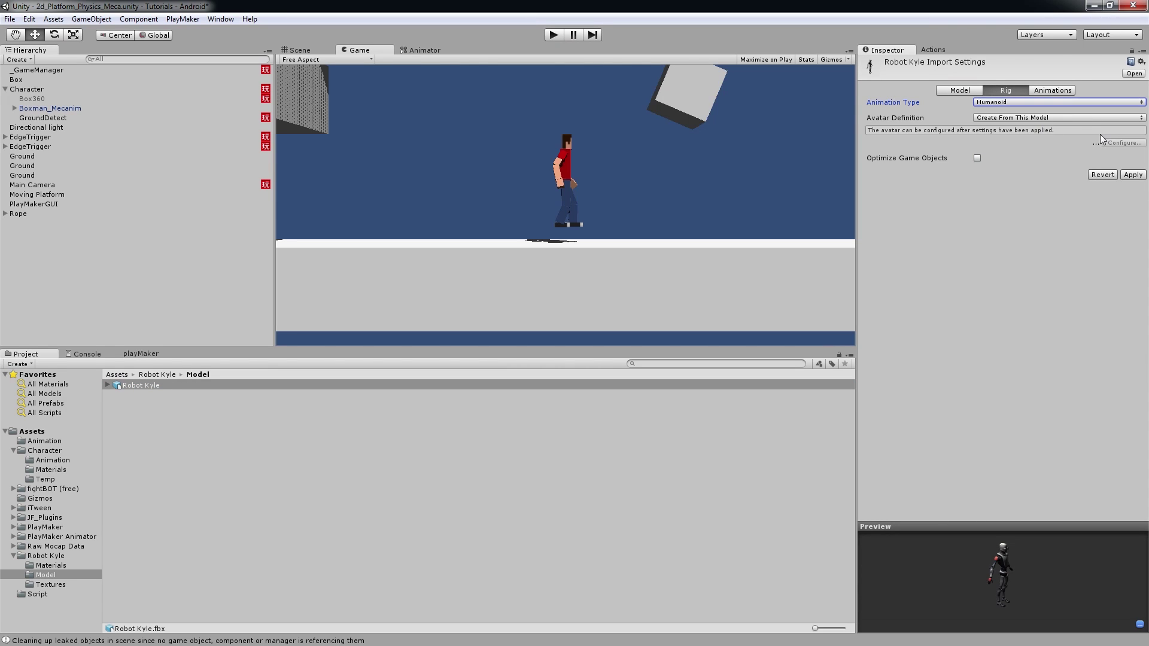
{"action": "left_click", "coordinate": [1133, 174]}
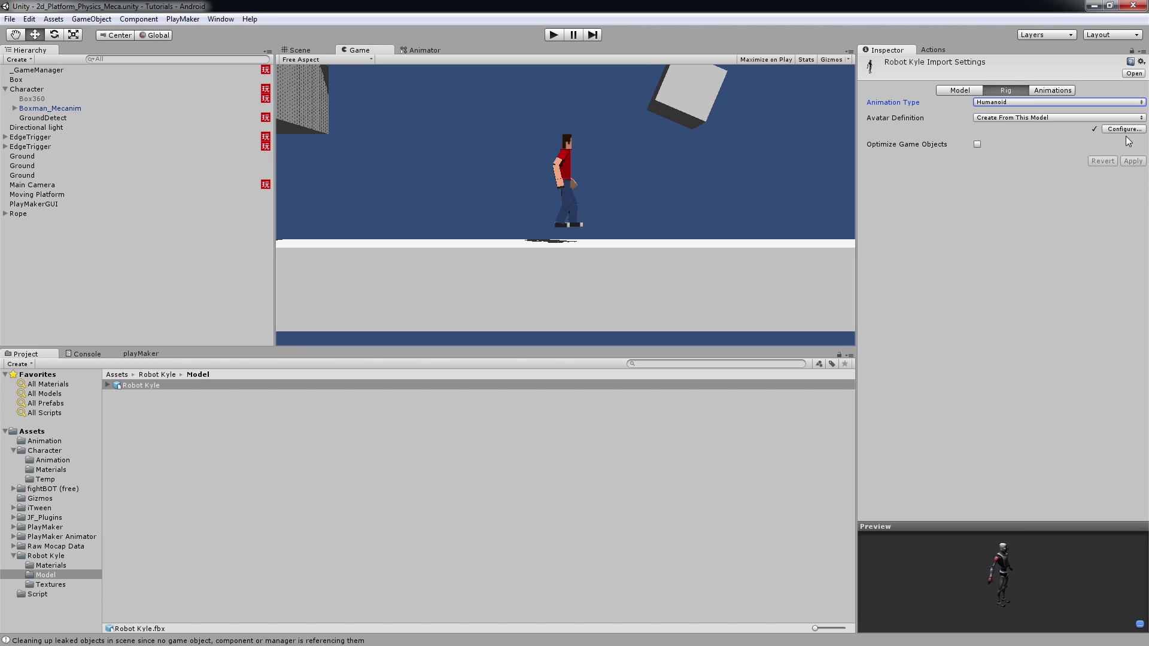
Step: Open Robot Kyle's avatar configuration and examine its skeleton in the scene, including the optional Chest bone mapping
{"action": "left_click", "coordinate": [1124, 131]}
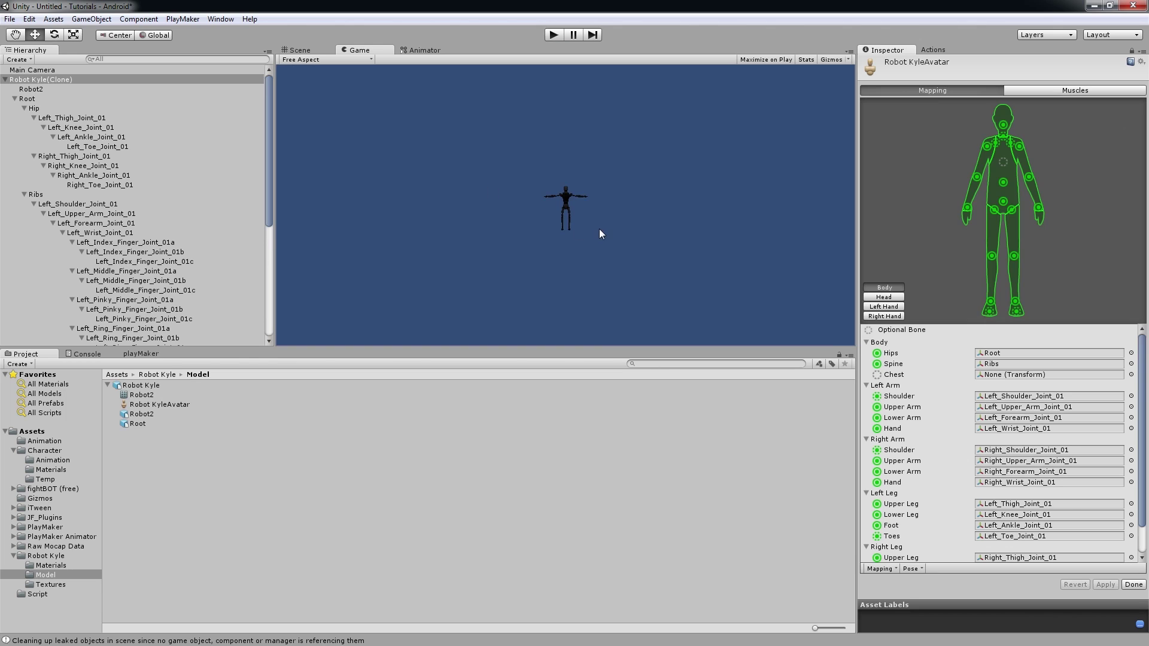
{"action": "left_click", "coordinate": [312, 52]}
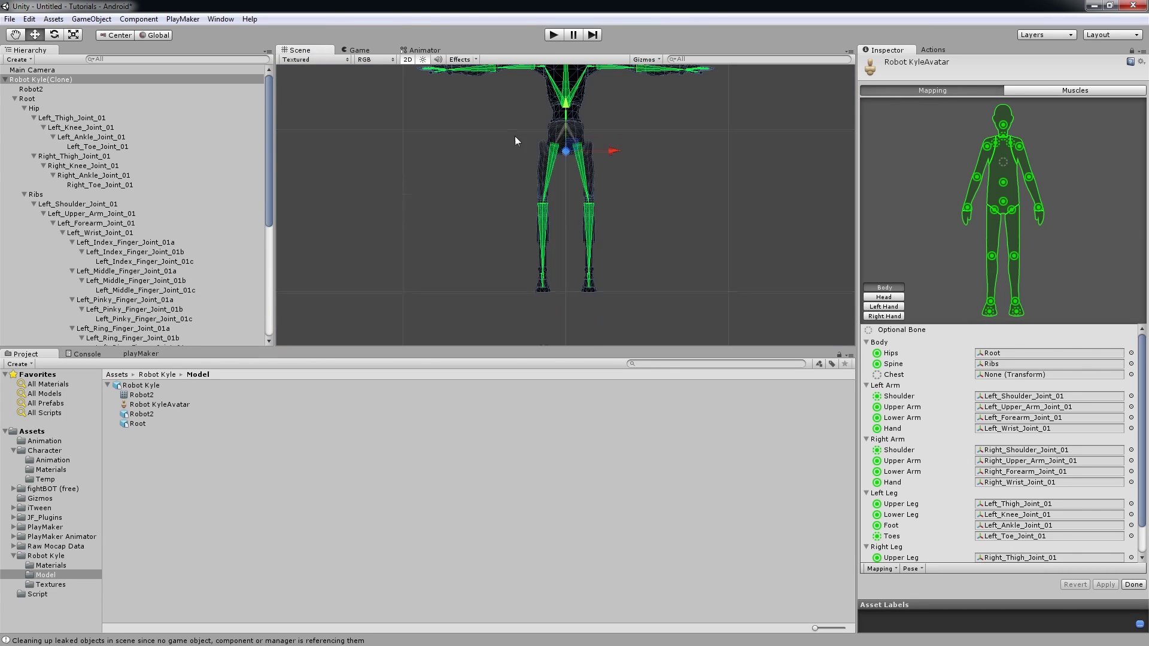
{"action": "scroll", "coordinate": [515, 168], "scroll_direction": "up", "scroll_amount": 3}
{"action": "left_click", "coordinate": [483, 192]}
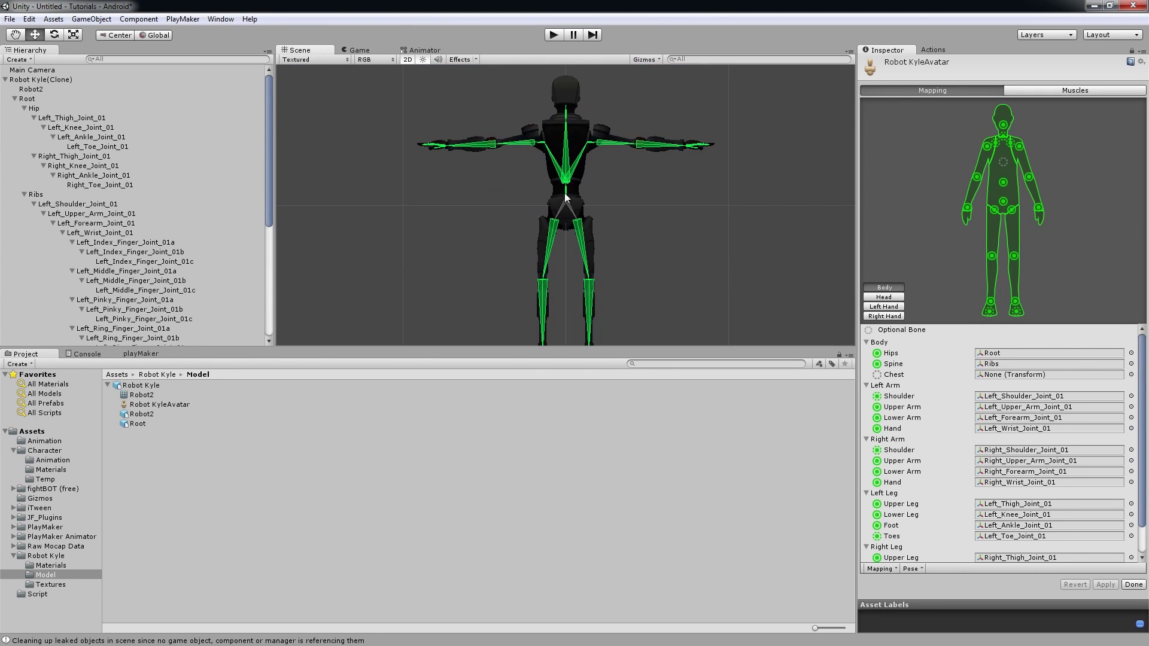
{"action": "left_click_drag", "start_coordinate": [582, 185], "coordinate": [527, 192], "text": "alt"}
{"action": "left_click", "coordinate": [1002, 162]}
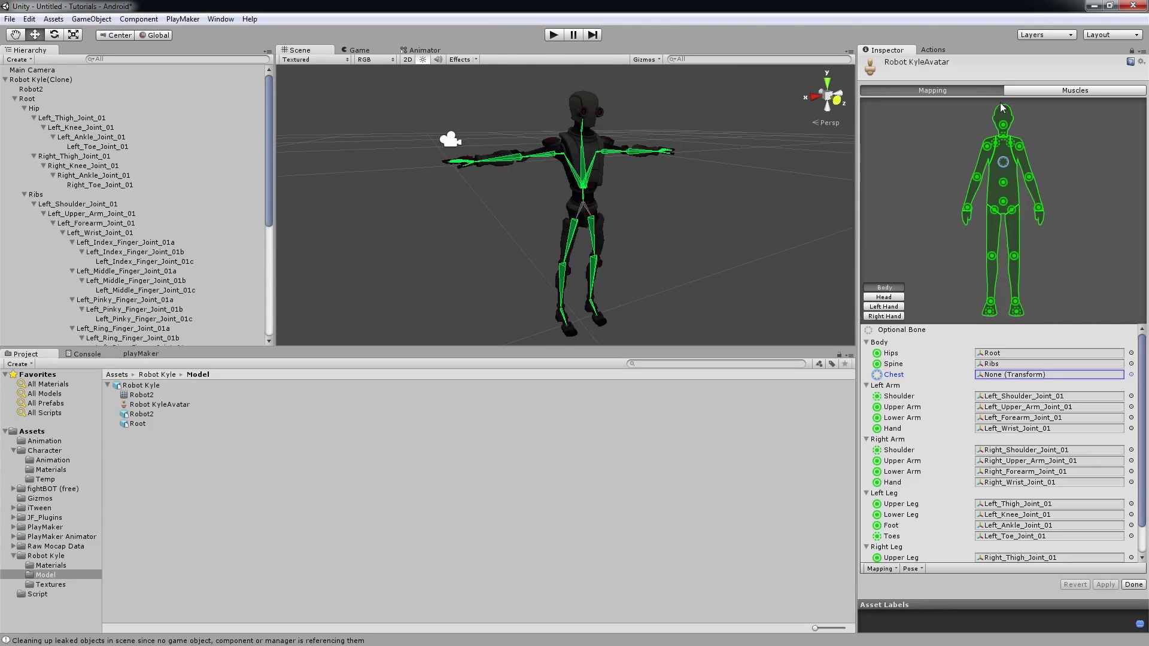
Step: Preview the avatar's Open Close muscle group, and return to the bone mapping to inspect the Root bone
{"action": "left_click", "coordinate": [1037, 96]}
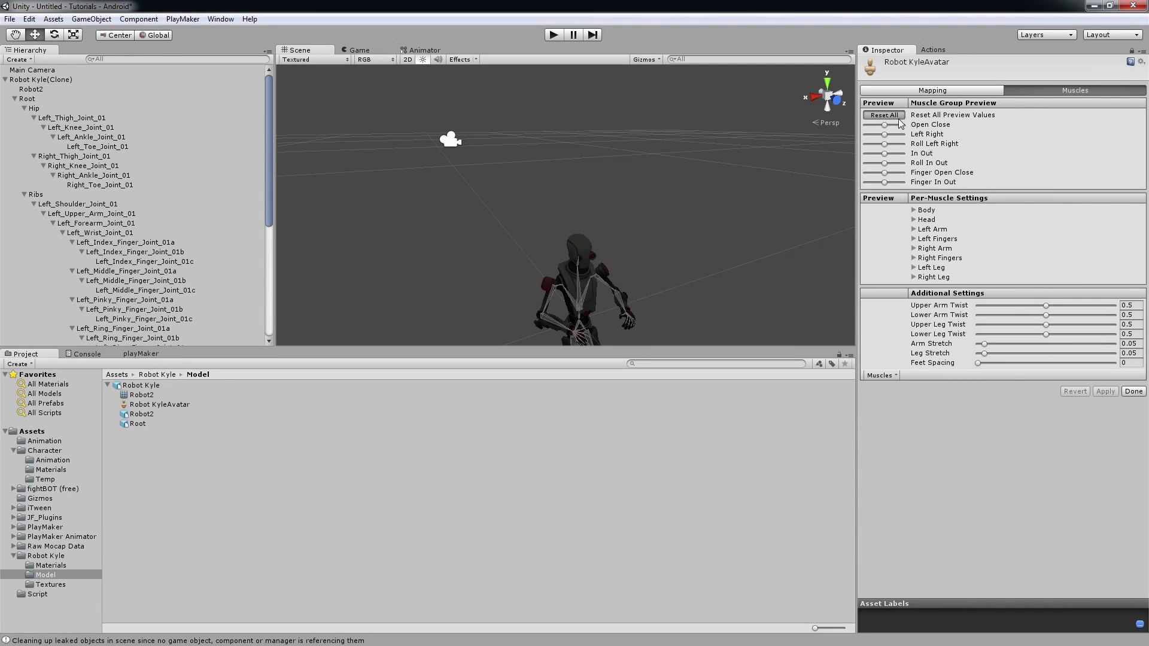
{"action": "mouse_move", "coordinate": [884, 125]}
{"action": "left_mouse_down"}
{"action": "mouse_move", "coordinate": [902, 135]}
{"action": "mouse_move", "coordinate": [868, 133]}
{"action": "mouse_move", "coordinate": [902, 136]}
{"action": "mouse_move", "coordinate": [883, 140]}
{"action": "mouse_move", "coordinate": [890, 127]}
{"action": "left_mouse_up"}
{"action": "left_click", "coordinate": [899, 94]}
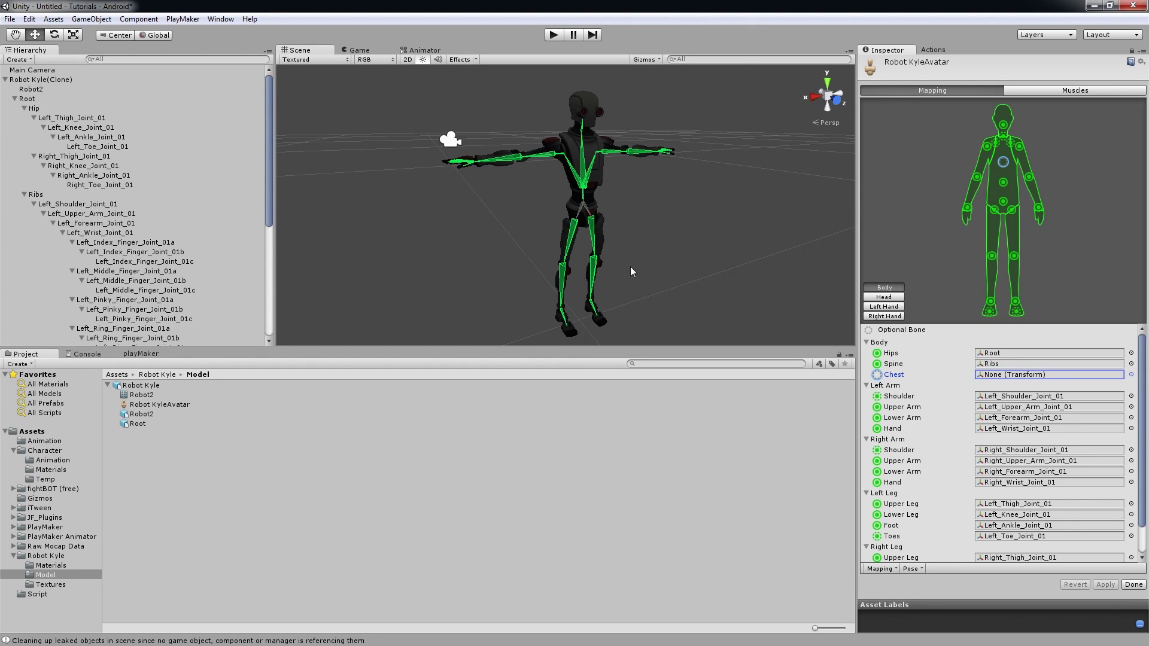
{"action": "left_click", "coordinate": [585, 199]}
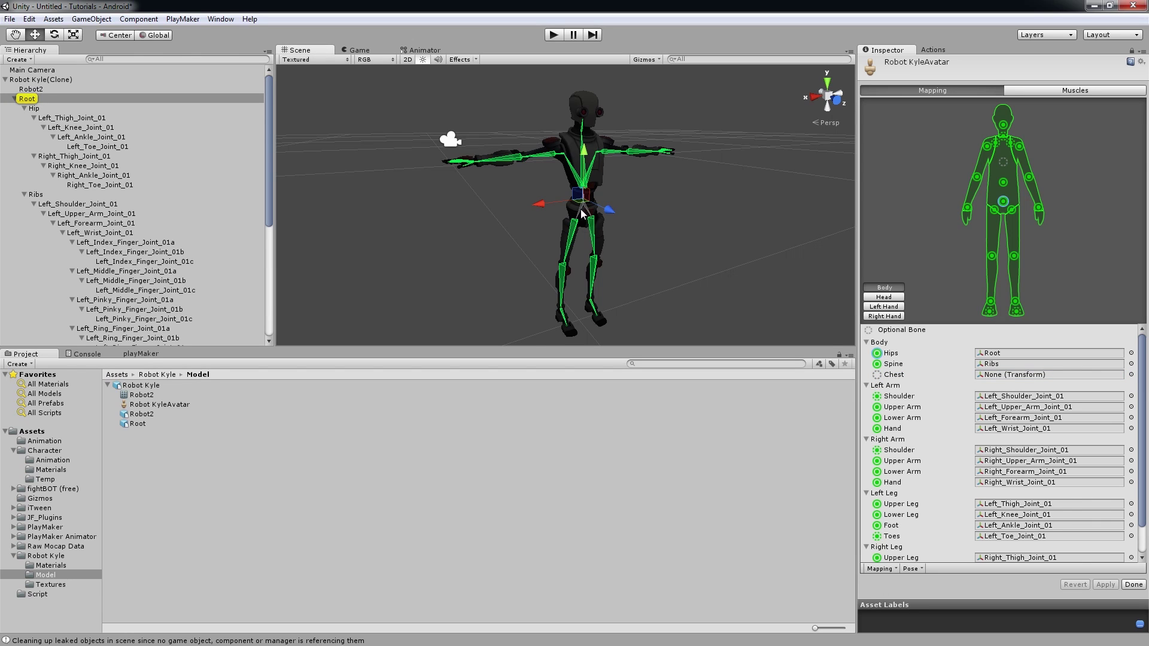
Step: Select the Hip bone in the scene, and finish the avatar configuration to return to the platform scene
{"action": "left_click", "coordinate": [578, 213]}
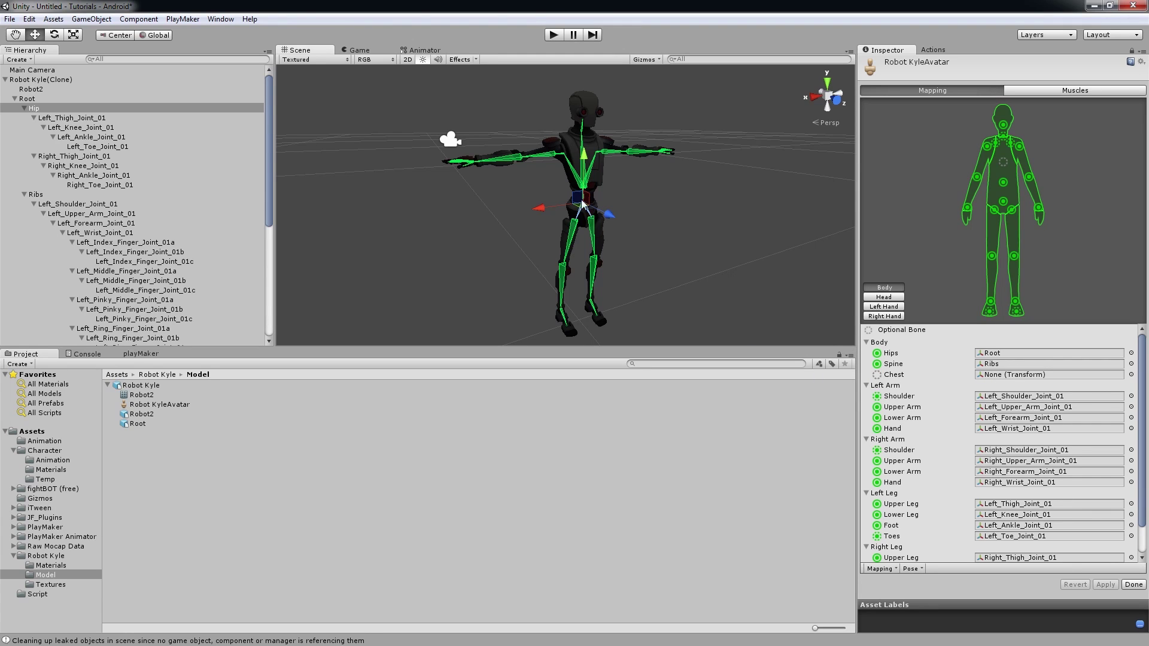
{"action": "left_click", "coordinate": [1132, 585]}
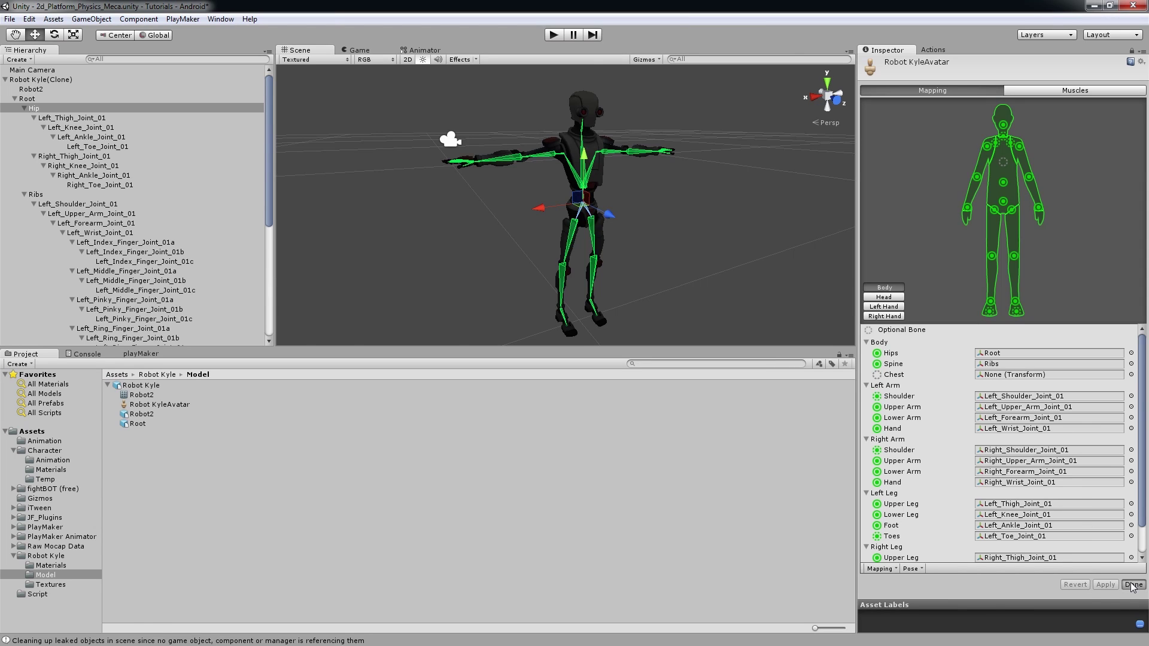
{"action": "left_click_drag", "start_coordinate": [479, 223], "coordinate": [885, 218], "text": "alt"}
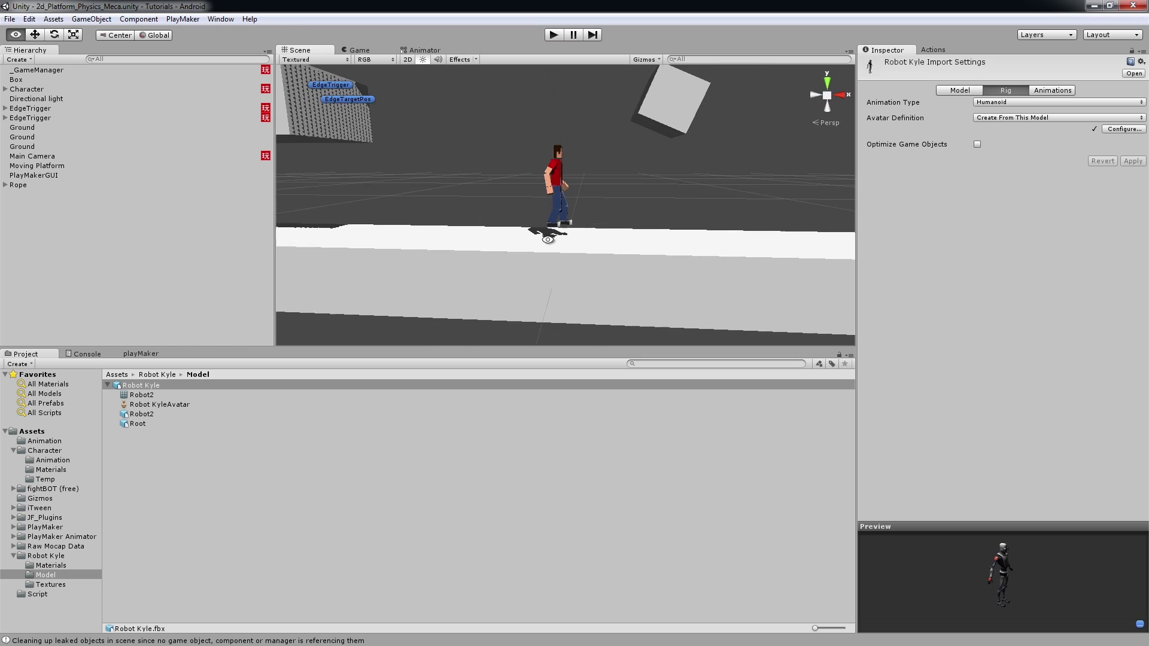
Step: Add the Robot Kyle model from the project assets to the scene as a child of Character
{"action": "left_click", "coordinate": [140, 395]}
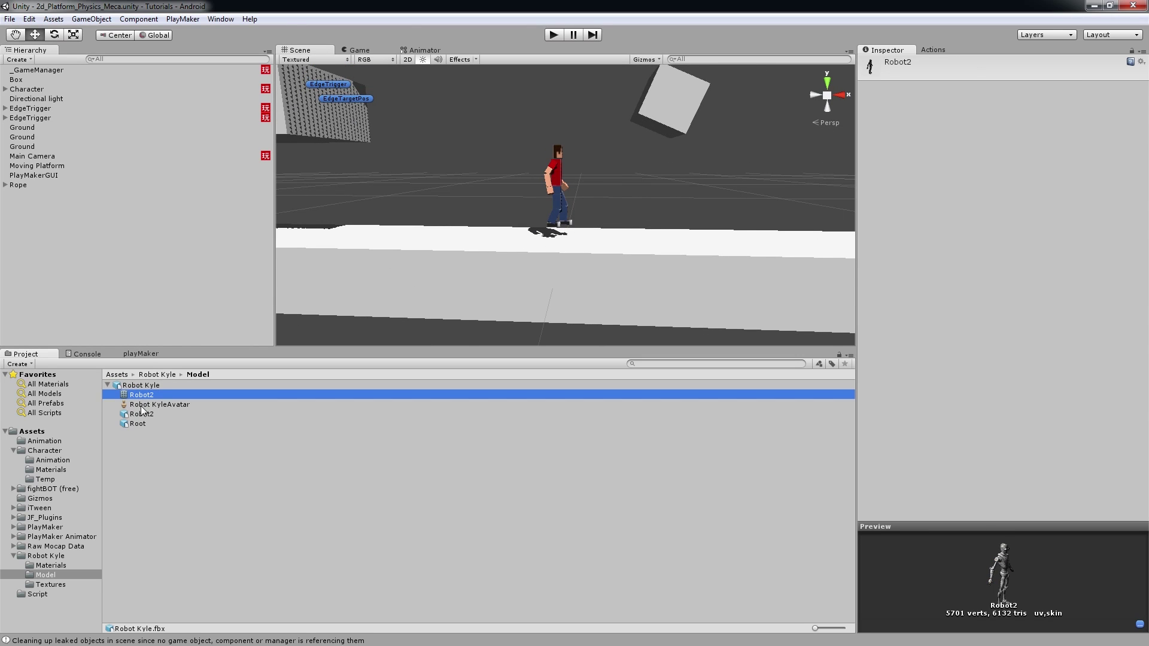
{"action": "left_click", "coordinate": [142, 413]}
{"action": "left_click", "coordinate": [110, 385]}
{"action": "left_click", "coordinate": [155, 385]}
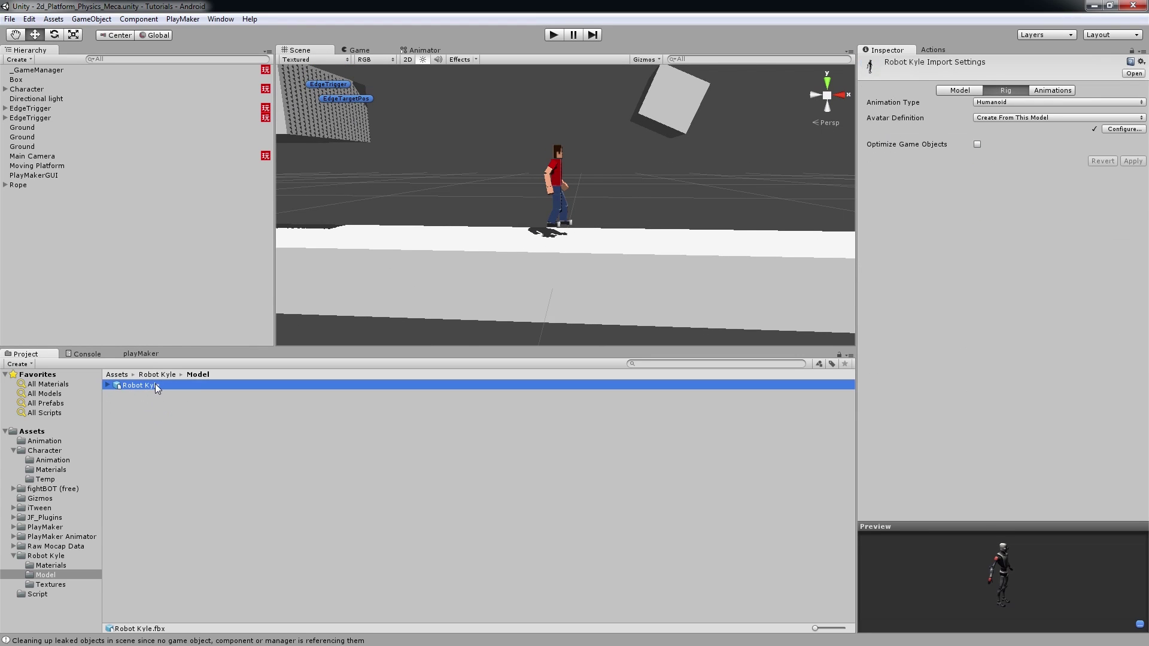
{"action": "left_click_drag", "start_coordinate": [141, 386], "coordinate": [23, 94]}
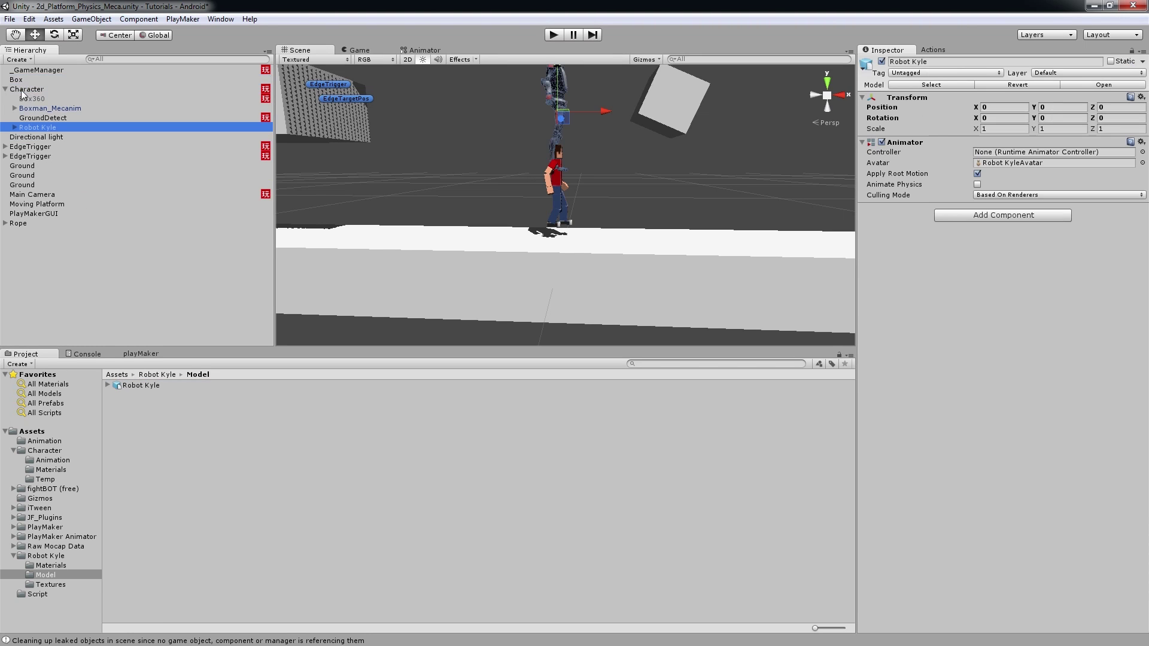
{"action": "left_click", "coordinate": [5, 89]}
Step: Lower Robot Kyle to a Y position of about -0.84 so its feet line up with the boxman's feet
{"action": "scroll", "coordinate": [676, 214], "scroll_direction": "down", "scroll_amount": 1}
{"action": "left_click_drag", "start_coordinate": [676, 214], "coordinate": [582, 295], "text": "alt"}
{"action": "middle_click_drag", "start_coordinate": [582, 295], "coordinate": [582, 263]}
{"action": "scroll", "coordinate": [582, 264], "scroll_direction": "up", "scroll_amount": 4}
{"action": "left_click_drag", "start_coordinate": [581, 264], "coordinate": [742, 290], "text": "alt"}
Step: Set the Scale Factor in Robot Kyle's model import settings to 0.007 and apply it
{"action": "left_click", "coordinate": [1007, 129]}
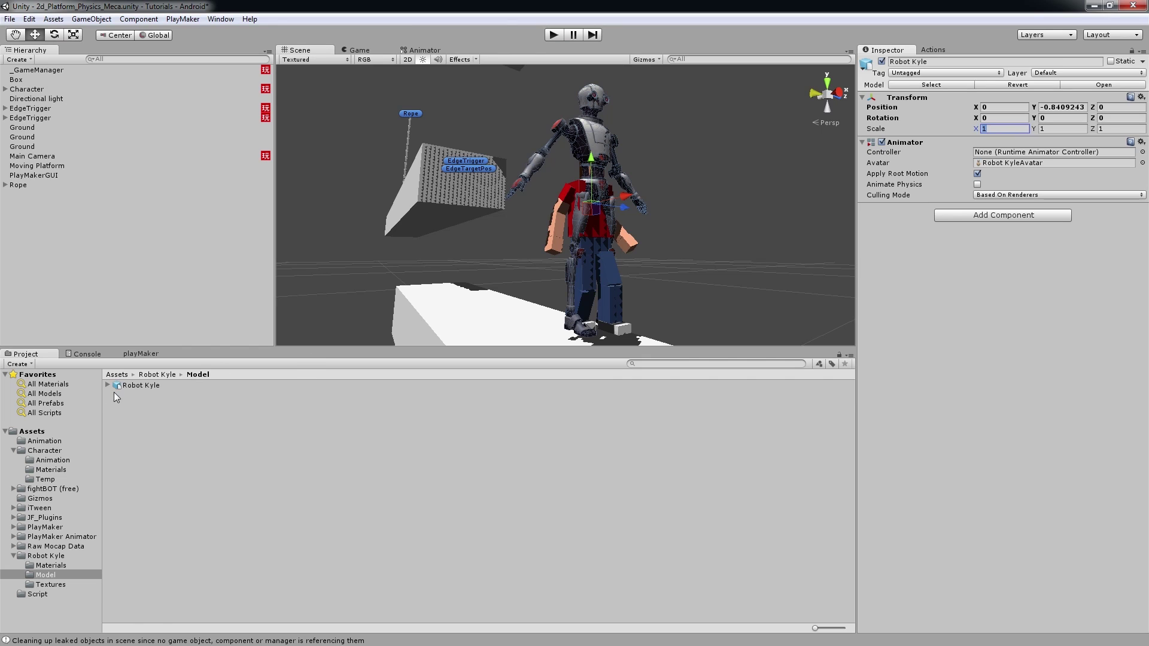
{"action": "left_click", "coordinate": [137, 386]}
{"action": "left_click", "coordinate": [952, 90]}
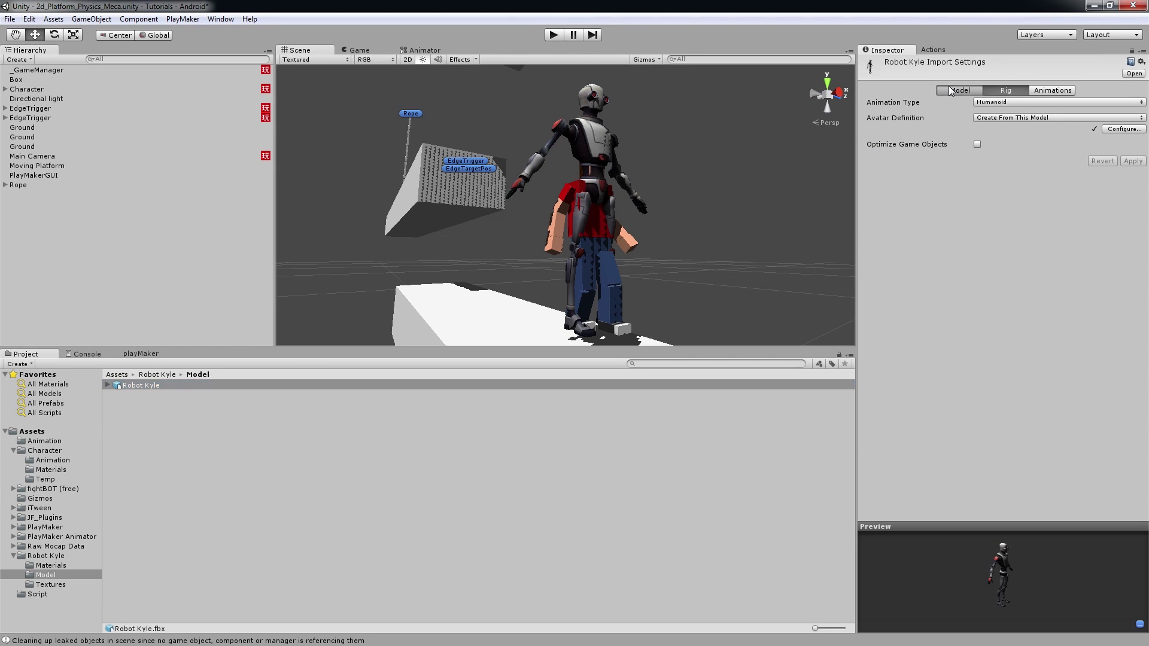
{"action": "left_click", "coordinate": [998, 116]}
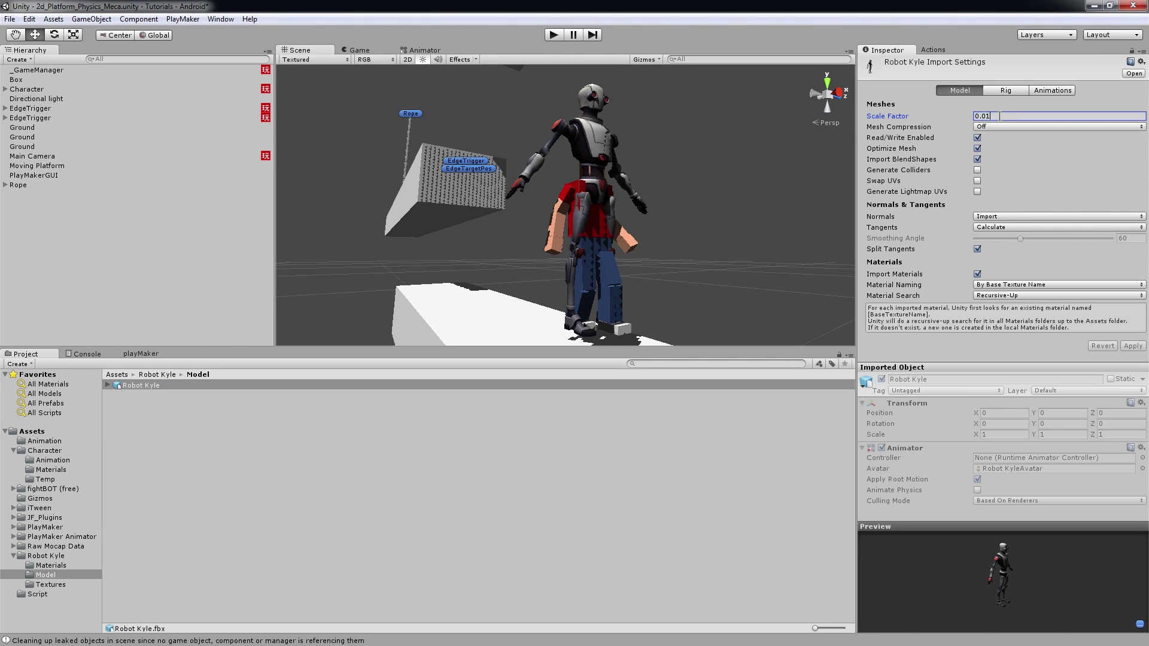
{"action": "key", "text": "BackSpace"}
{"action": "left_click", "coordinate": [1132, 346]}
{"action": "left_click_drag", "start_coordinate": [679, 196], "coordinate": [777, 200], "text": "alt"}
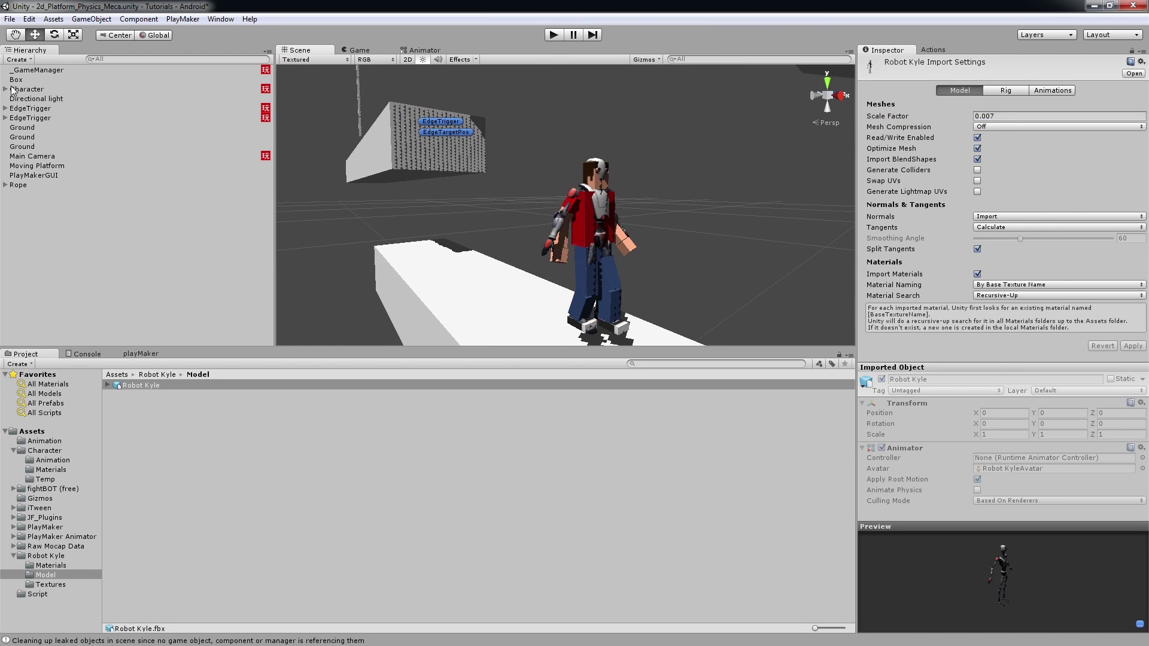
Step: Fine-tune the height of the Robot Kyle object under Character to a Y position of about -0.843
{"action": "left_click", "coordinate": [6, 89]}
{"action": "left_click", "coordinate": [37, 127]}
{"action": "left_click_drag", "start_coordinate": [536, 209], "coordinate": [609, 211], "text": "alt"}
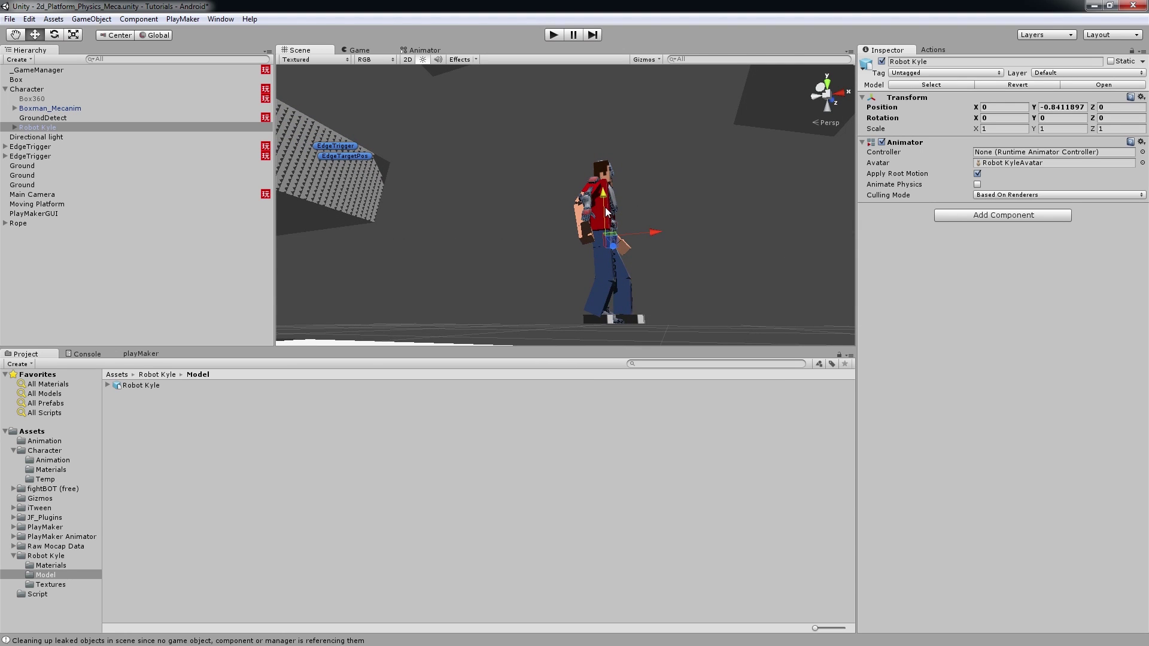
{"action": "left_click_drag", "start_coordinate": [609, 208], "coordinate": [609, 208]}
{"action": "left_click_drag", "start_coordinate": [609, 209], "coordinate": [523, 275], "text": "alt"}
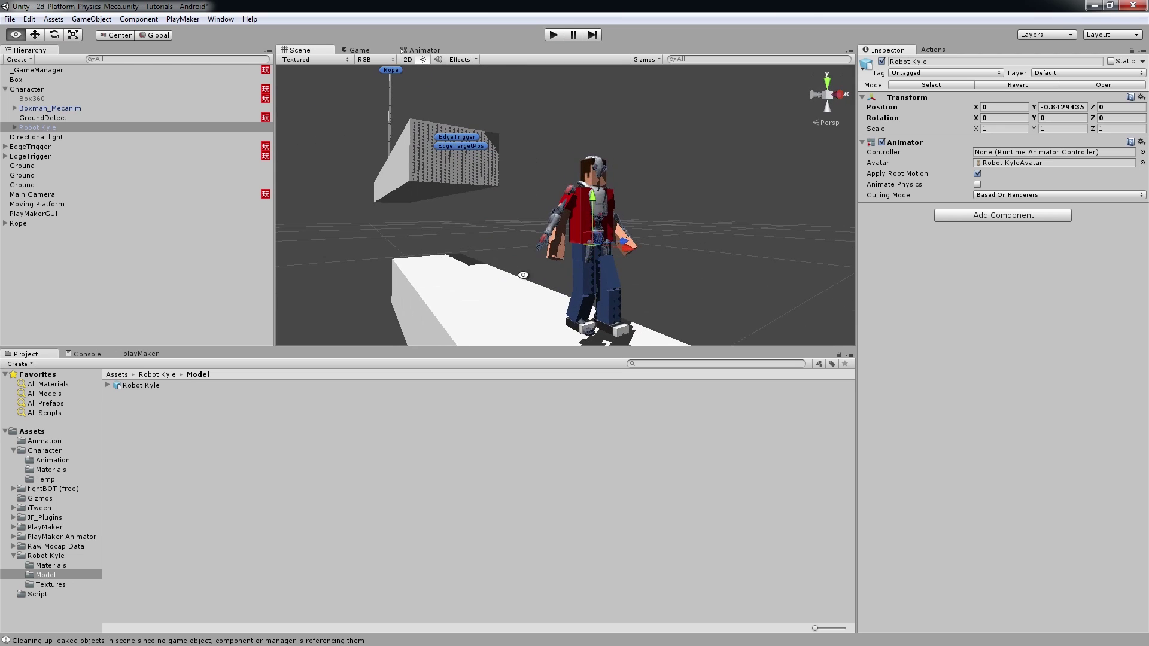
Step: Deactivate the Boxman_Mecanim object under Character
{"action": "left_click", "coordinate": [36, 108]}
{"action": "left_click", "coordinate": [882, 62]}
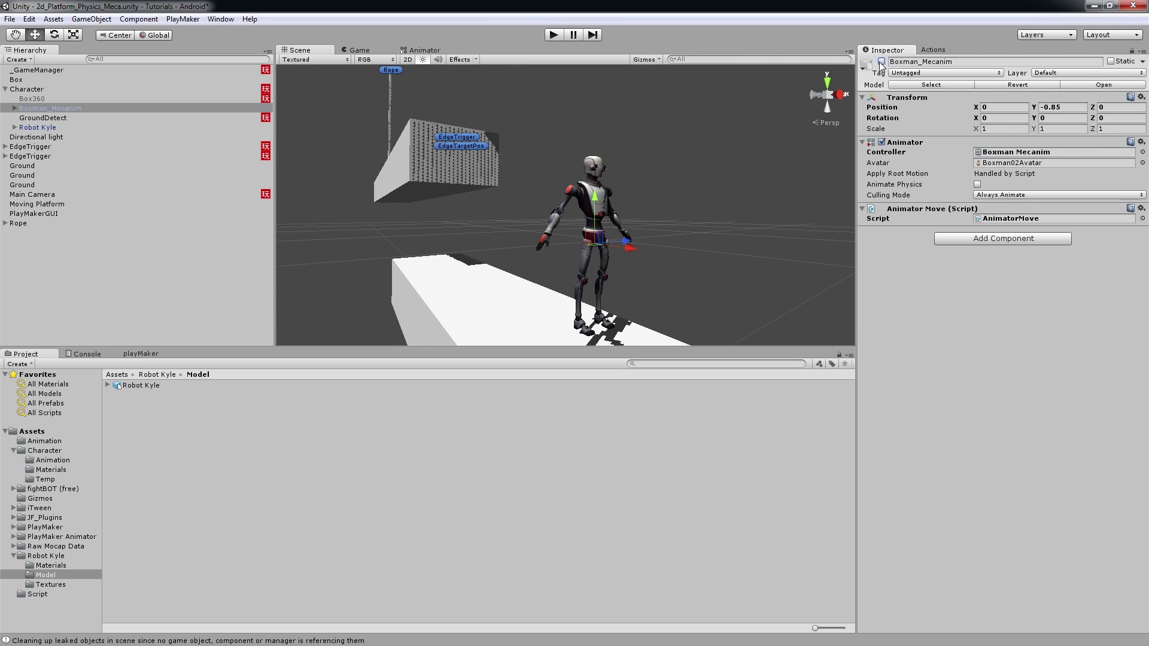
{"action": "left_click_drag", "start_coordinate": [633, 194], "coordinate": [753, 201], "text": "alt"}
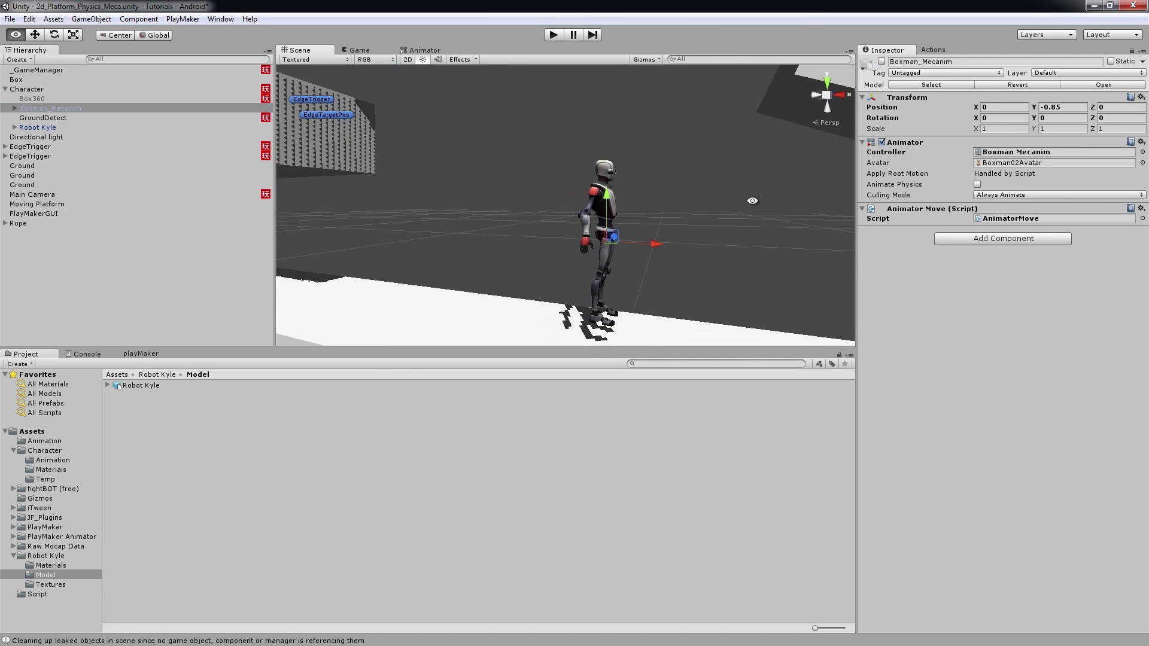
Step: Assign the Boxman Mecanim controller to the Animator of the Robot Kyle object
{"action": "left_click", "coordinate": [37, 128]}
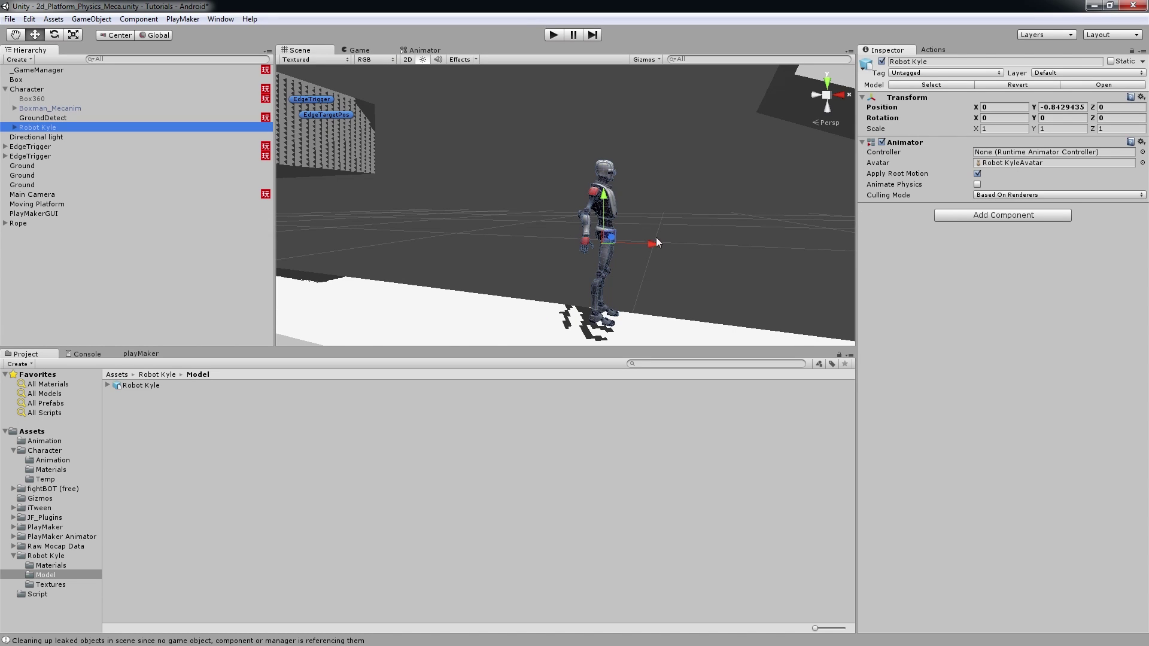
{"action": "left_click", "coordinate": [1142, 152]}
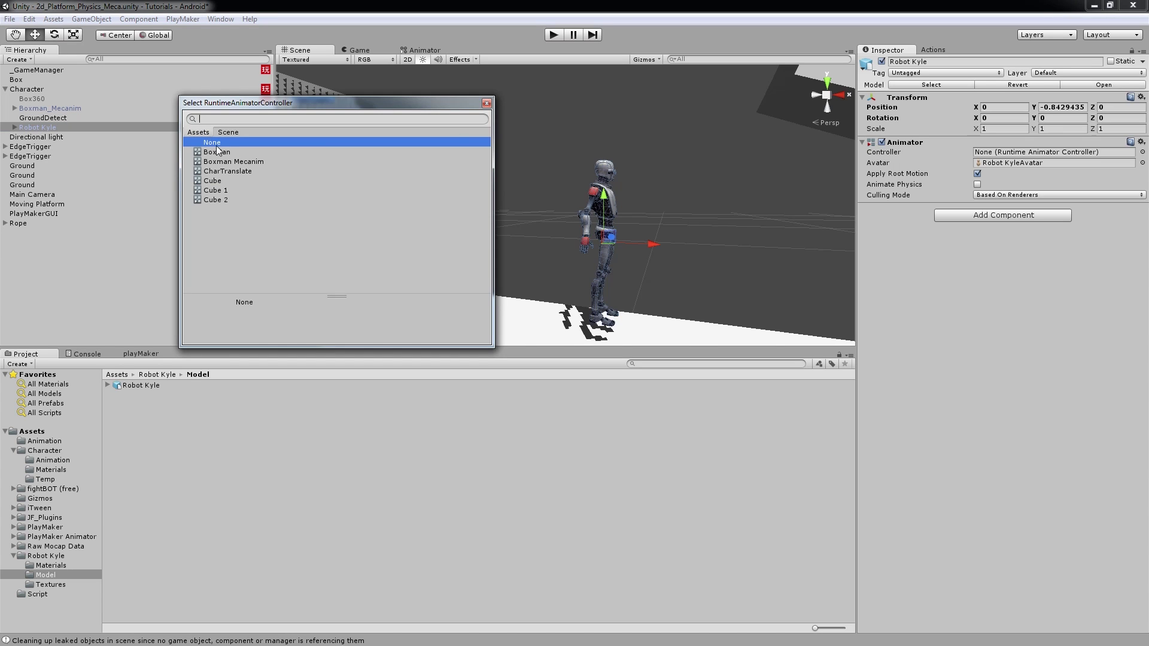
{"action": "left_click", "coordinate": [224, 161]}
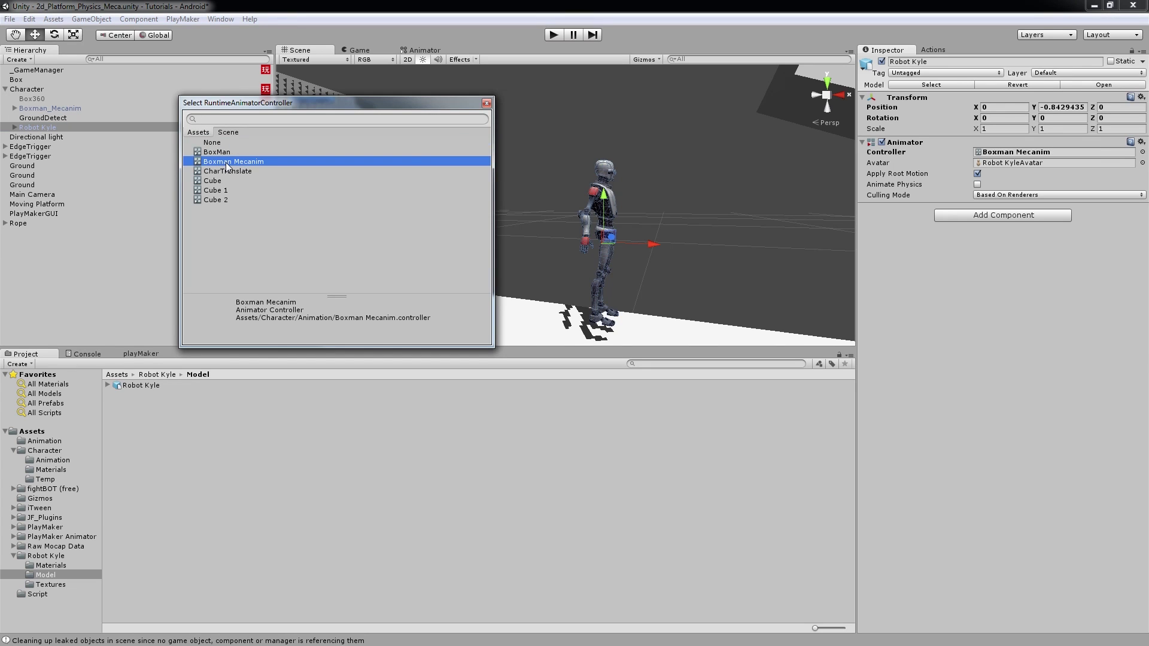
{"action": "double_click", "coordinate": [225, 161]}
Step: Check Boxman_Mecanim's components, and attach the AnimatorMove script from the Script folder to Robot Kyle
{"action": "left_click", "coordinate": [68, 108]}
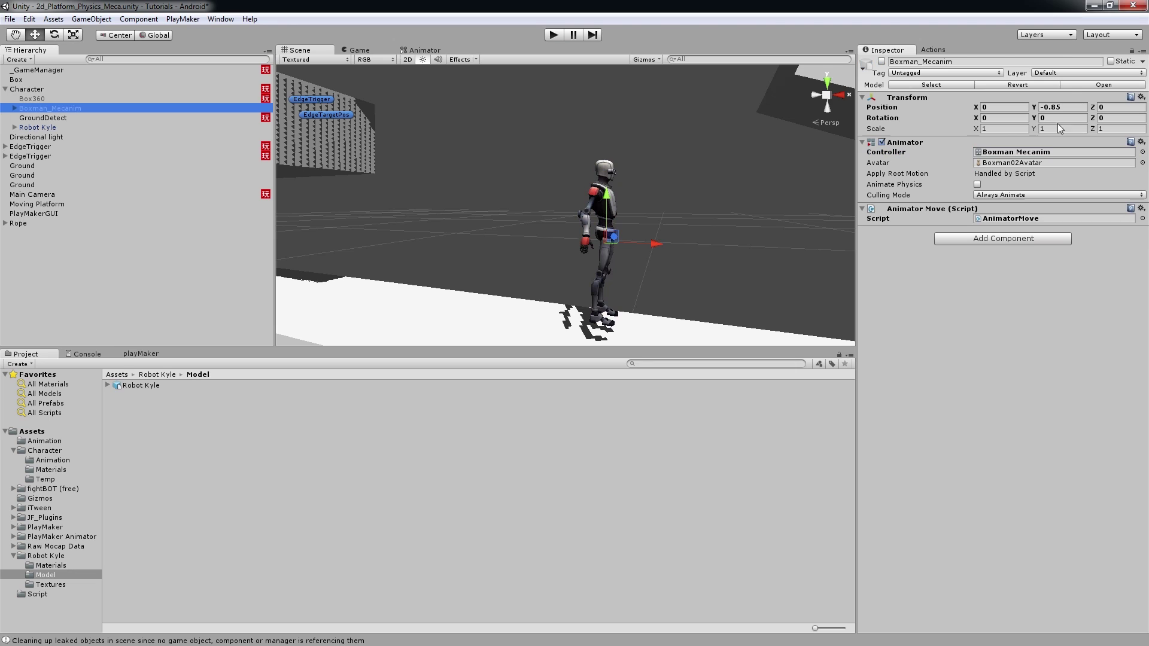
{"action": "left_click", "coordinate": [39, 128]}
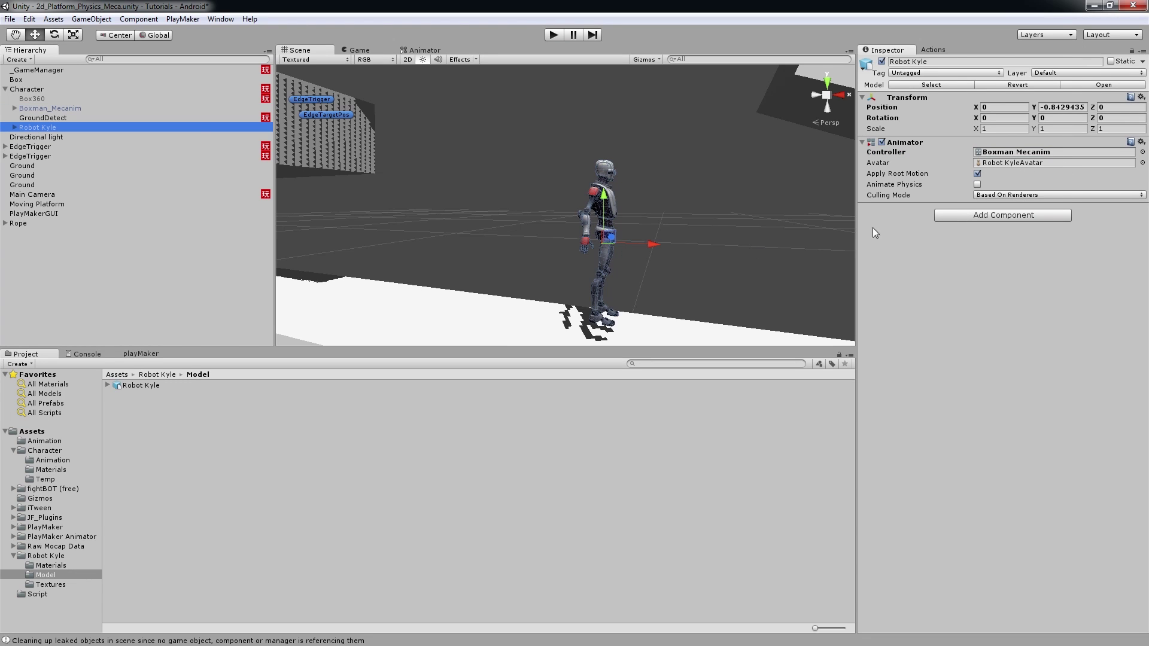
{"action": "left_click", "coordinate": [37, 595]}
{"action": "left_click", "coordinate": [140, 386]}
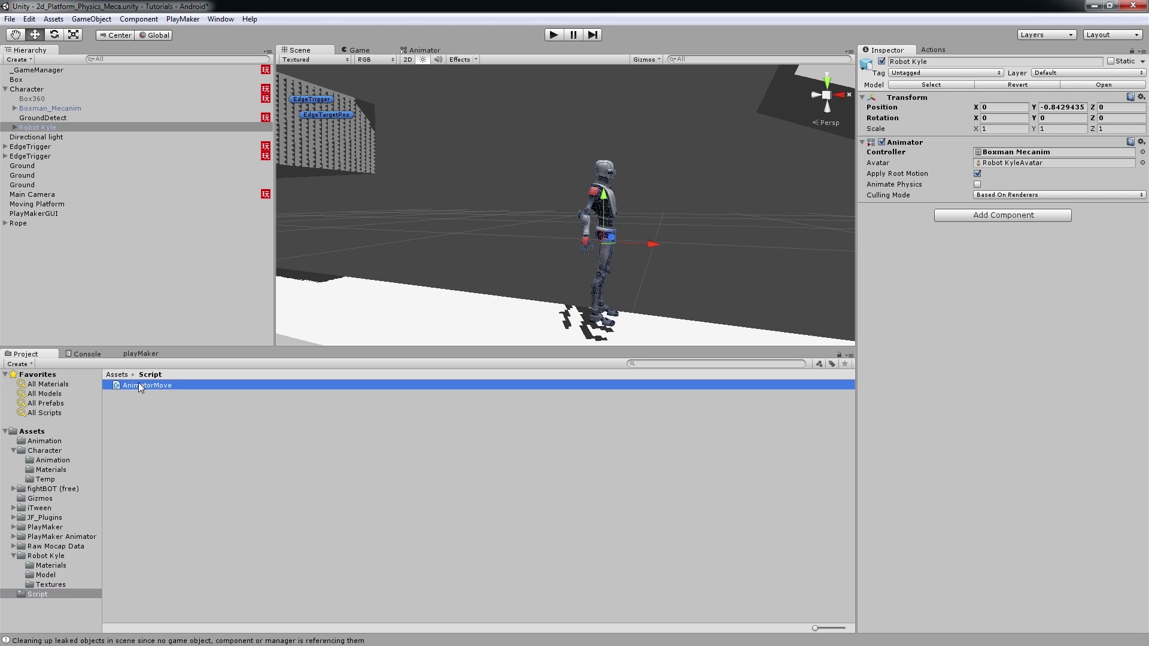
{"action": "left_click_drag", "start_coordinate": [140, 386], "coordinate": [48, 131]}
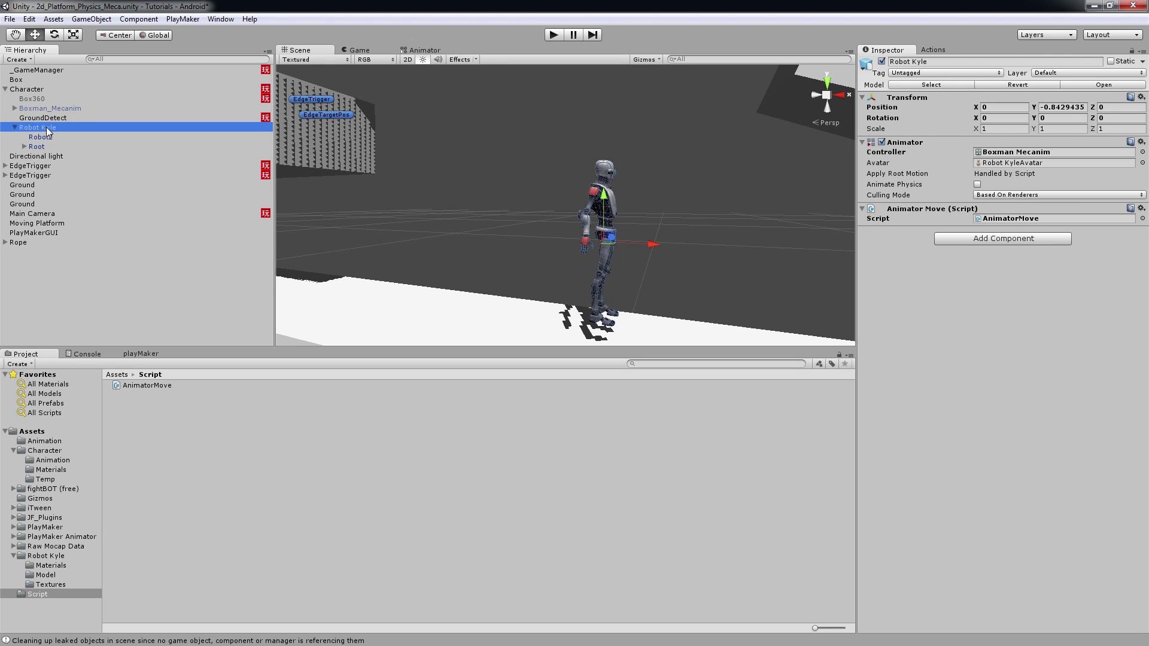
{"action": "left_click", "coordinate": [14, 128]}
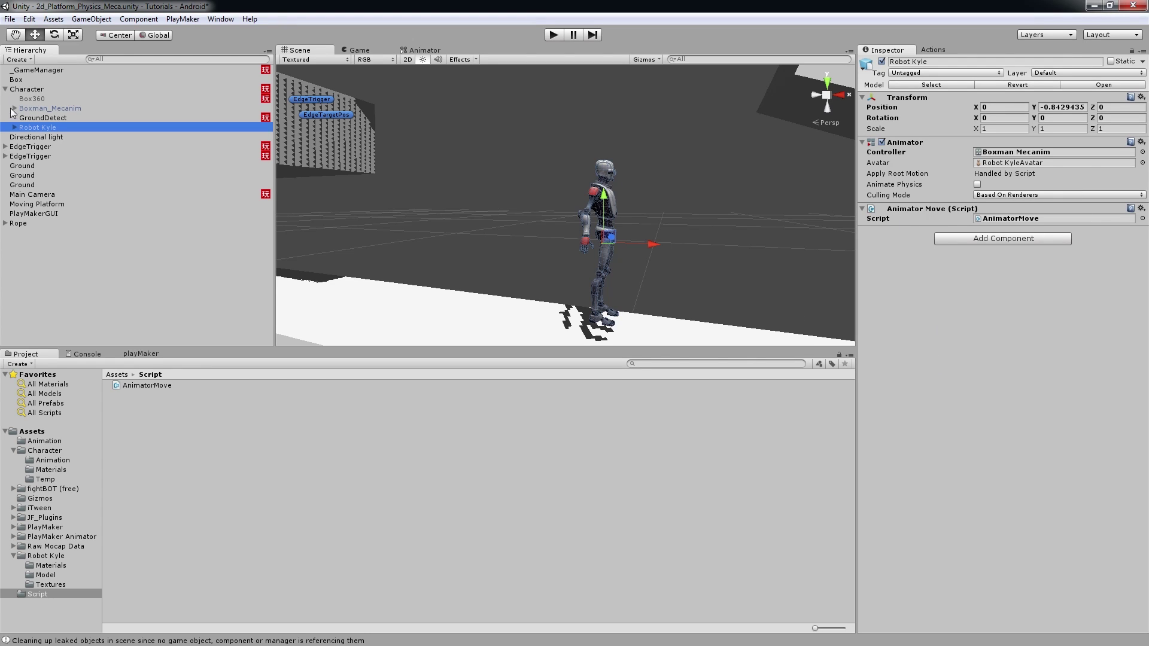
Step: Open the Character object's Mecanim Animation FSM in the PlayMaker editor
{"action": "left_click", "coordinate": [26, 90]}
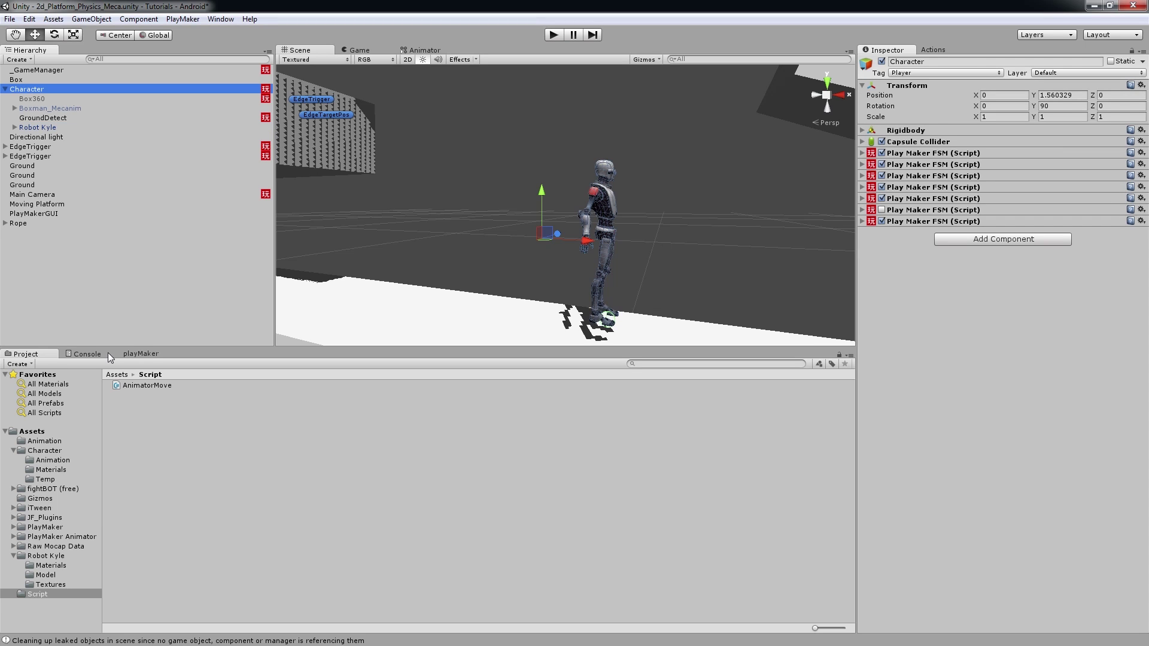
{"action": "left_click", "coordinate": [140, 353]}
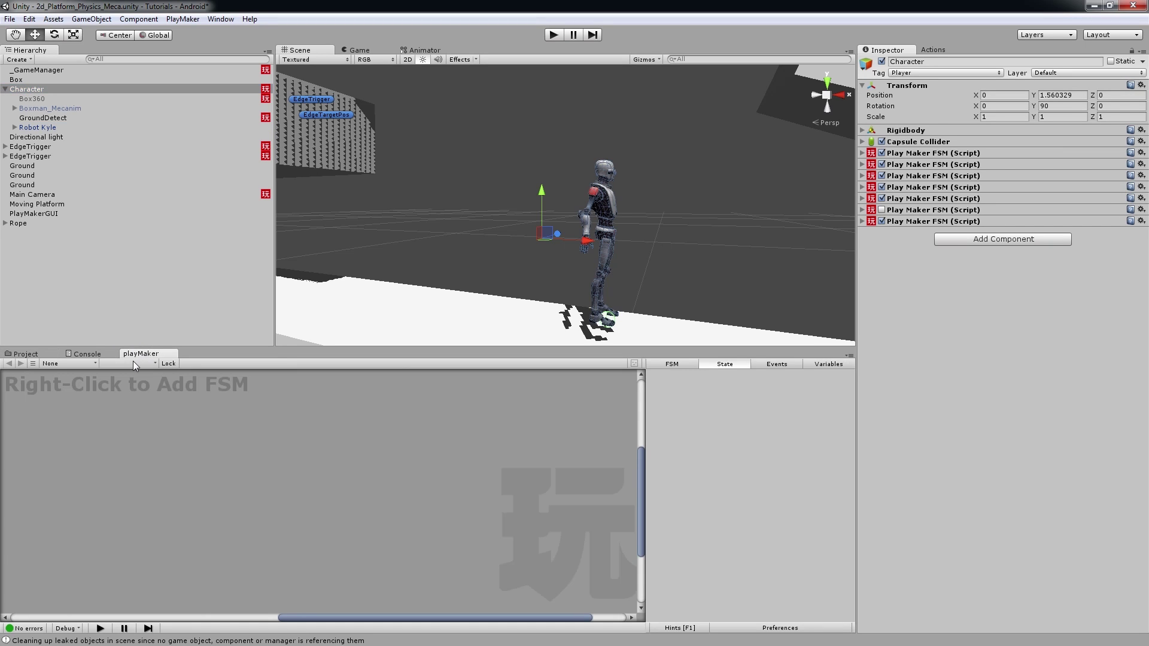
{"action": "left_click", "coordinate": [132, 362]}
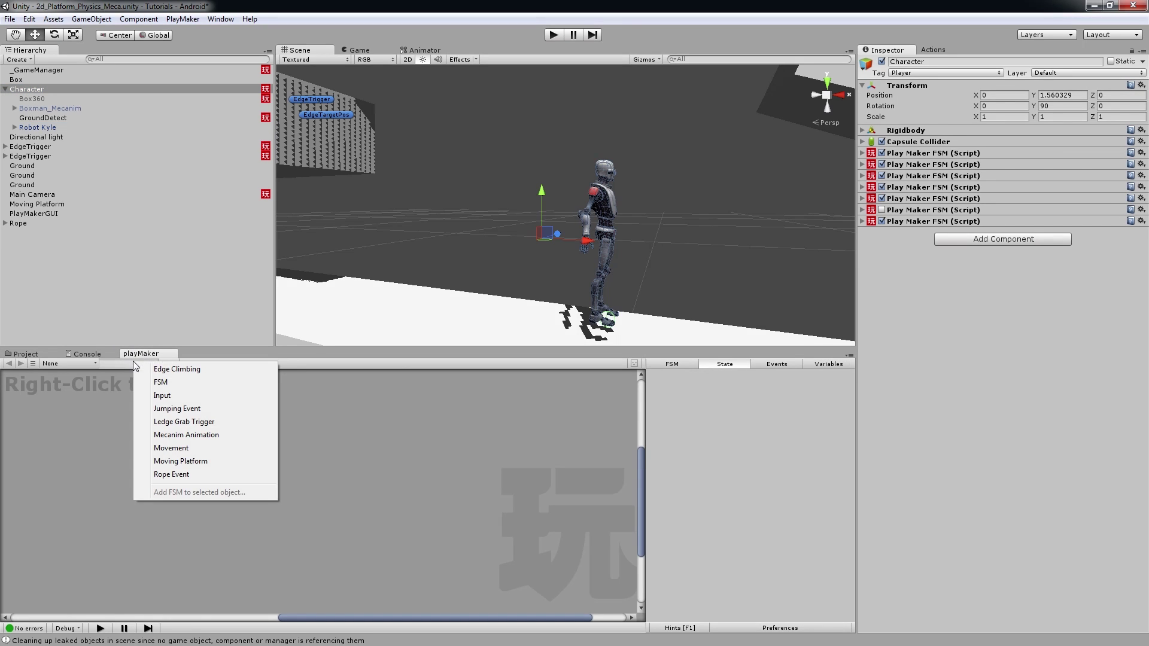
{"action": "left_click", "coordinate": [197, 435]}
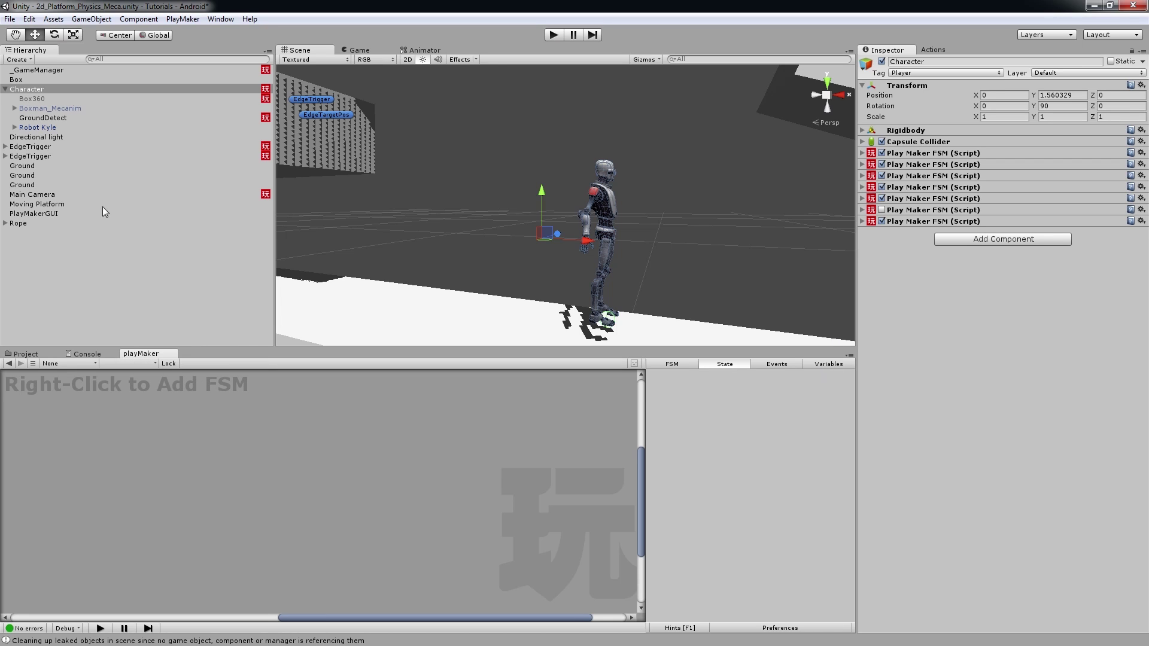
{"action": "left_click", "coordinate": [25, 92]}
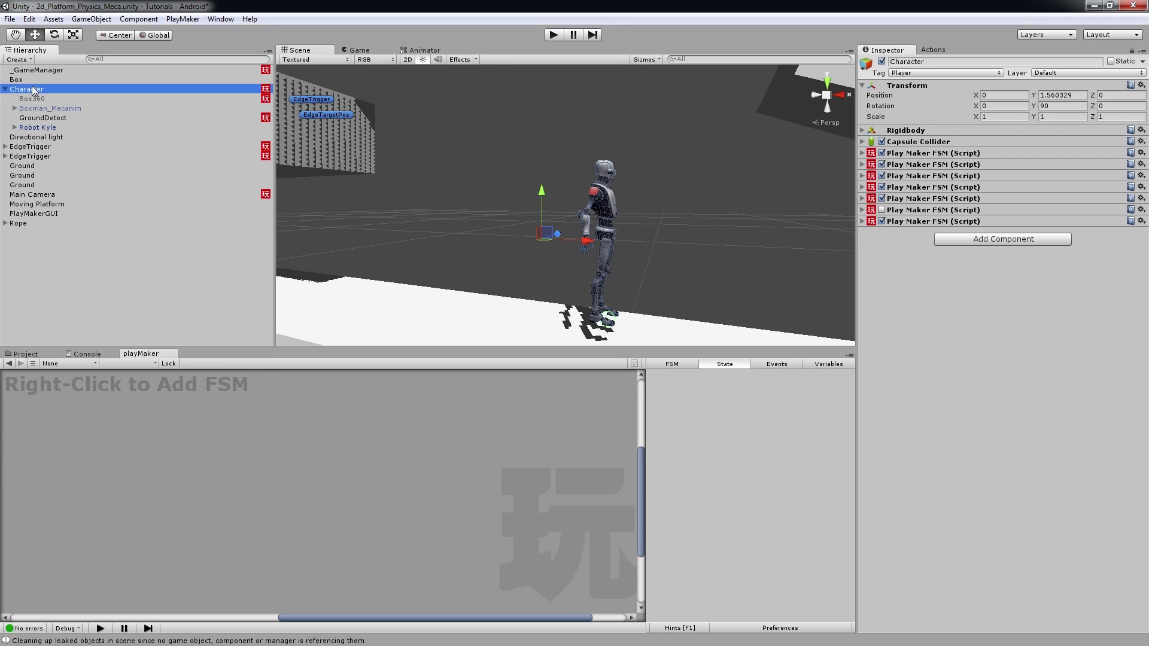
{"action": "left_click", "coordinate": [122, 364]}
{"action": "left_click", "coordinate": [159, 433]}
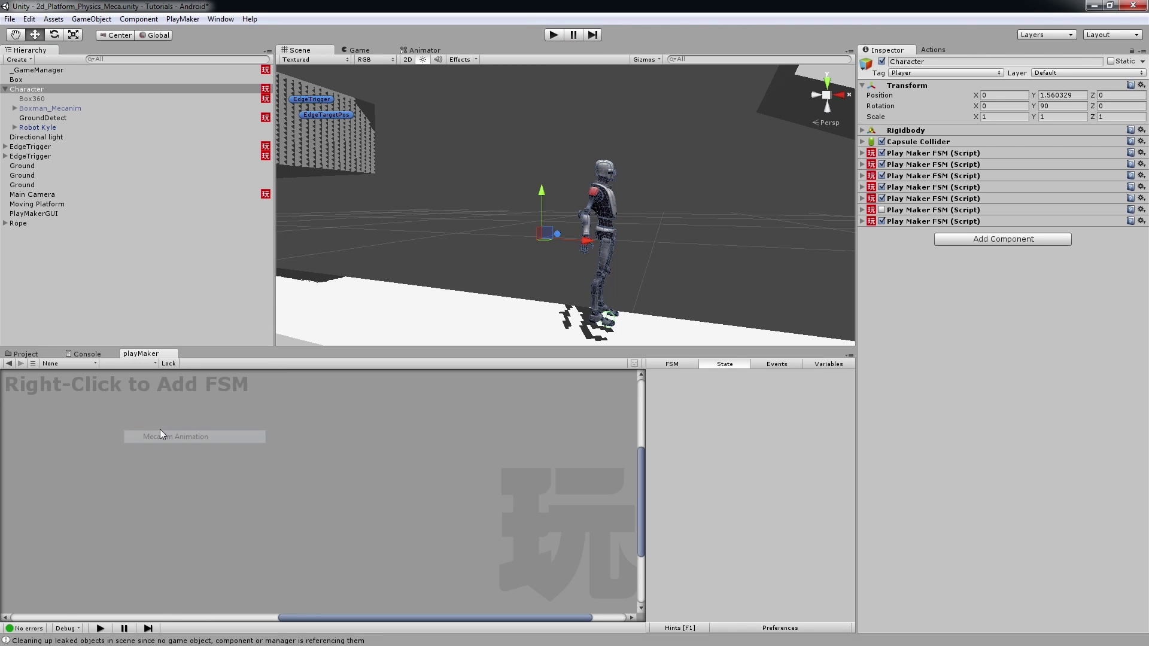
{"action": "left_click", "coordinate": [80, 362]}
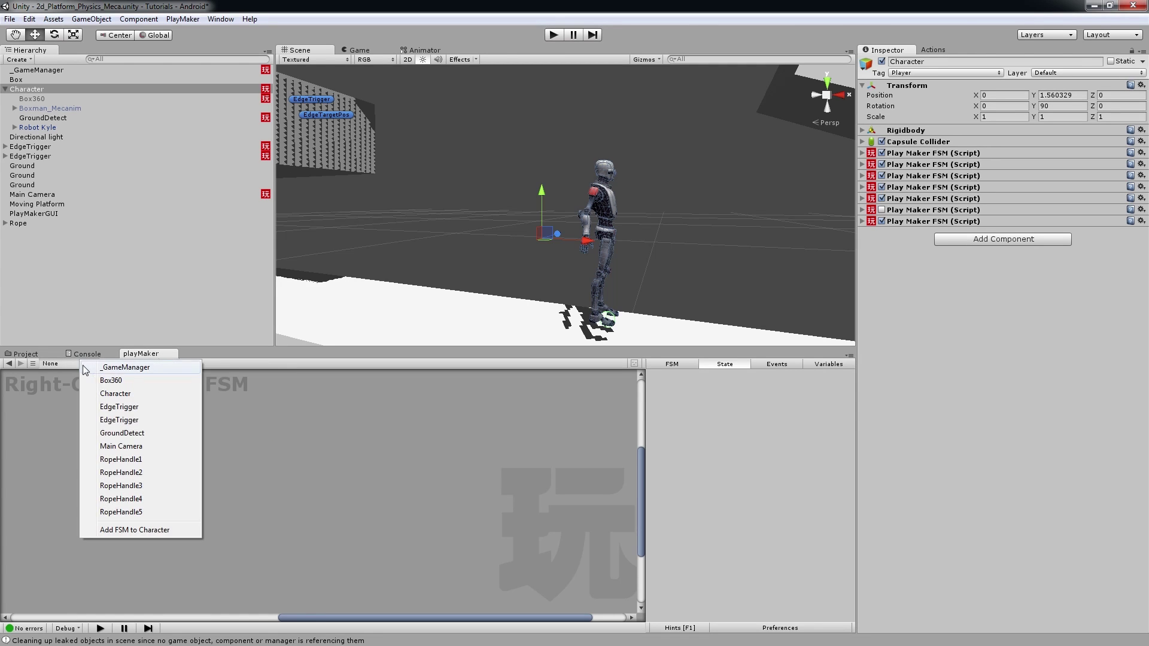
{"action": "left_click", "coordinate": [110, 394]}
{"action": "left_click", "coordinate": [130, 364]}
{"action": "left_click", "coordinate": [171, 411]}
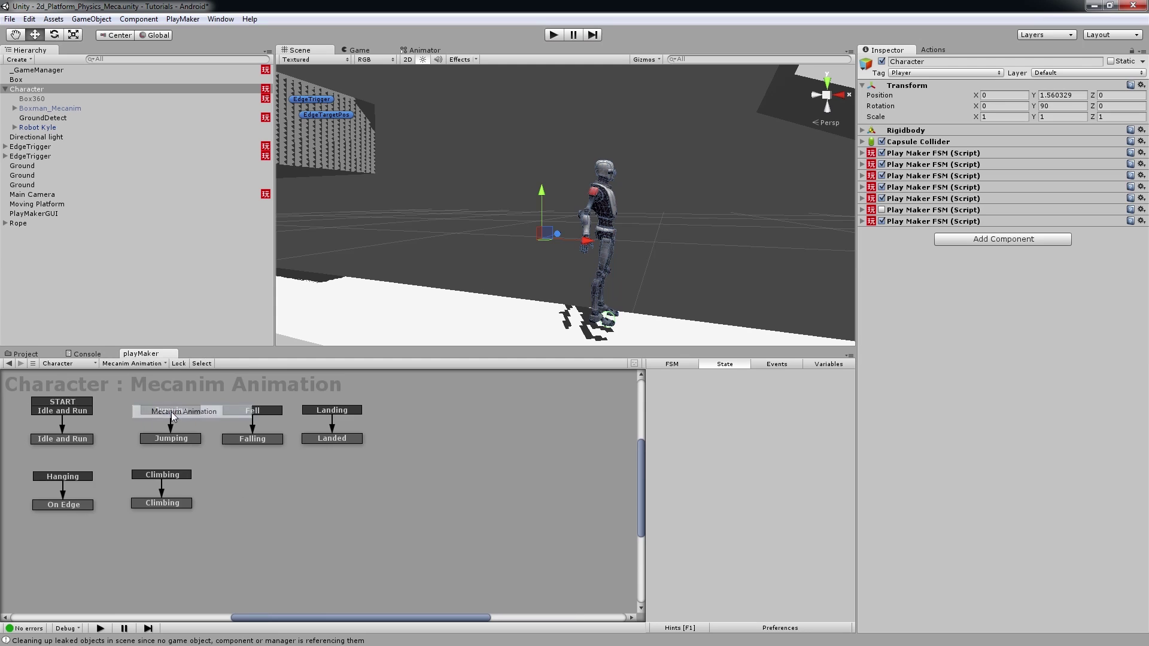
Step: Set the MecanimCharacter variable of the Mecanim Animation FSM to the scene's Robot Kyle game object
{"action": "left_click", "coordinate": [837, 365]}
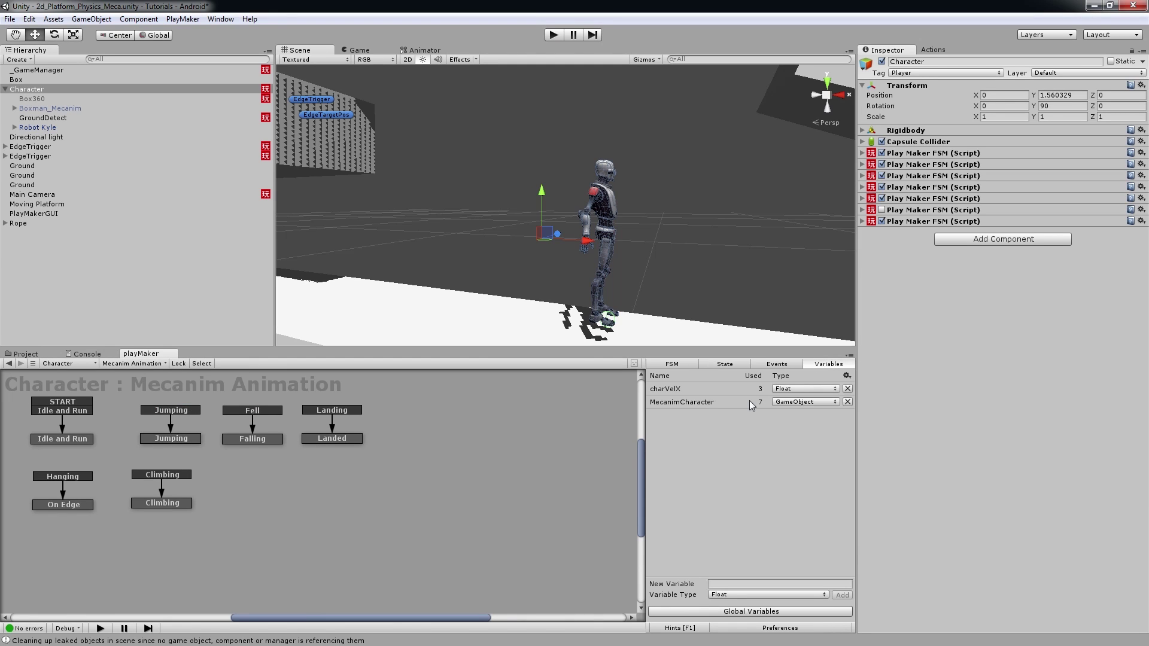
{"action": "left_click", "coordinate": [681, 406]}
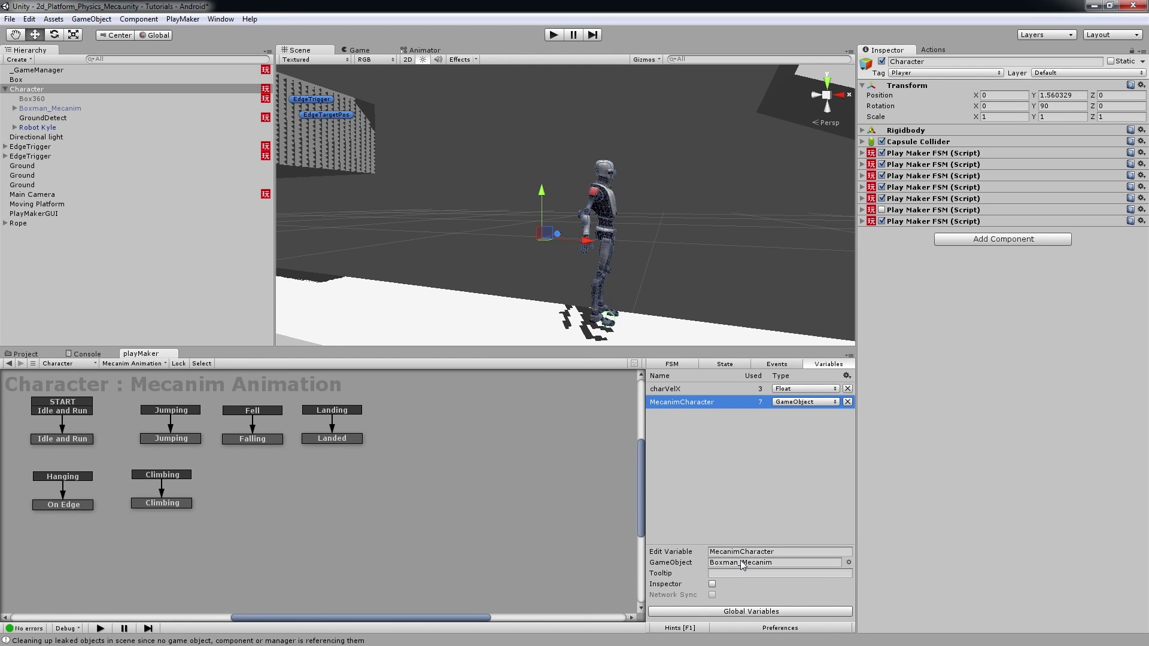
{"action": "left_click", "coordinate": [848, 562]}
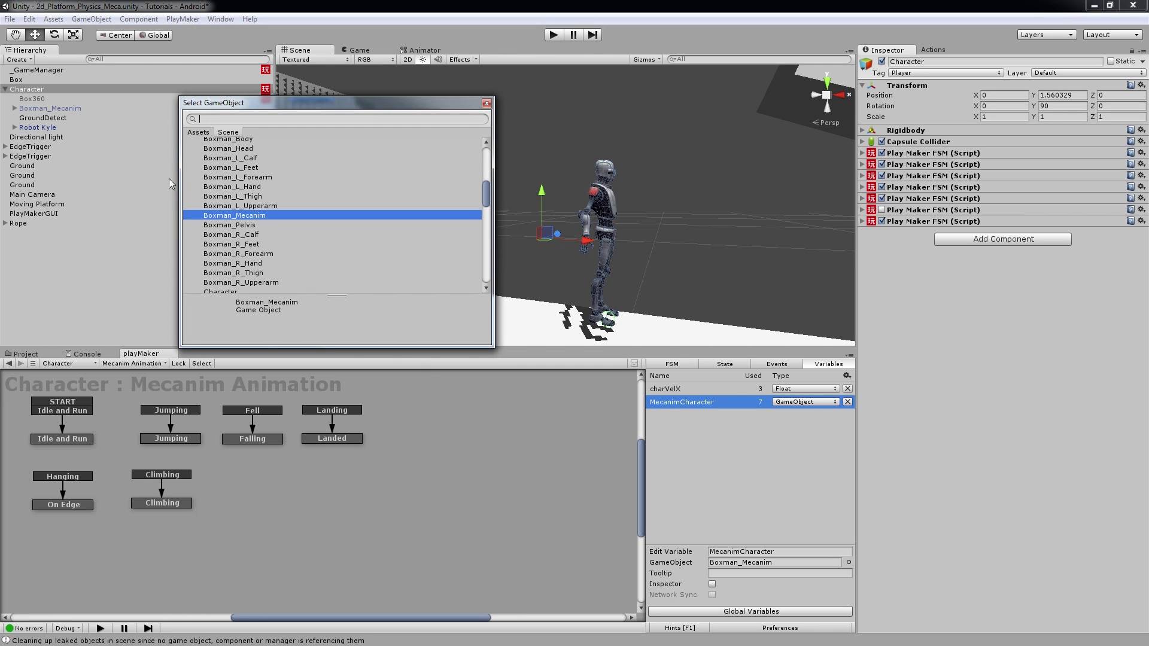
{"action": "left_click_drag", "start_coordinate": [490, 188], "coordinate": [485, 277]}
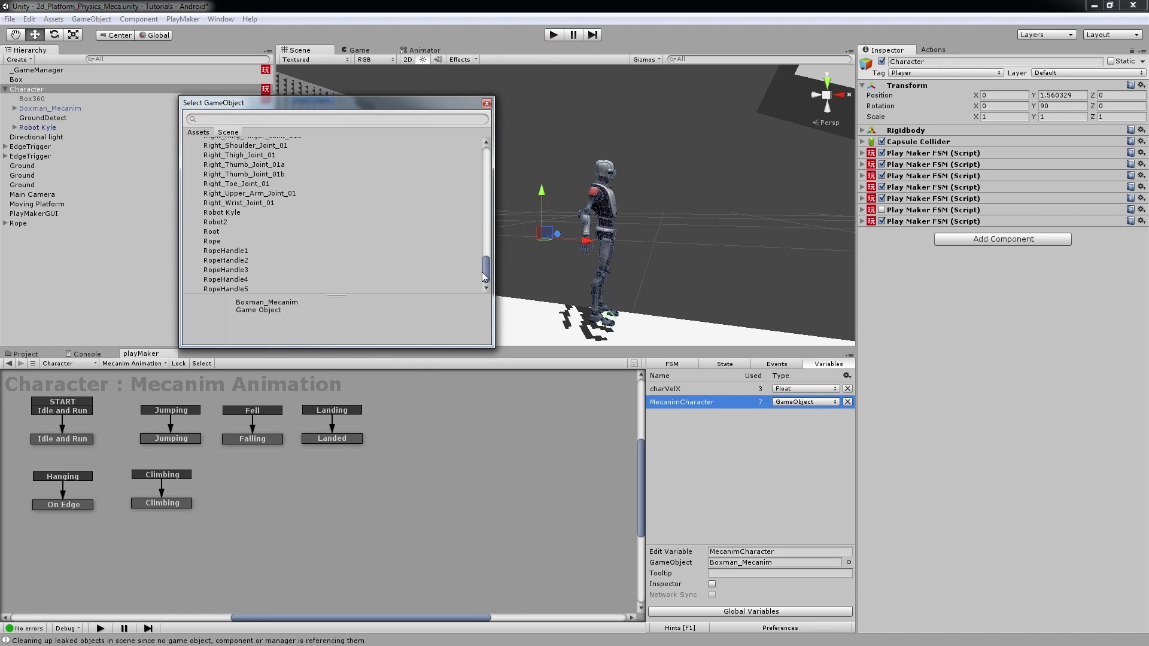
{"action": "left_click", "coordinate": [219, 213]}
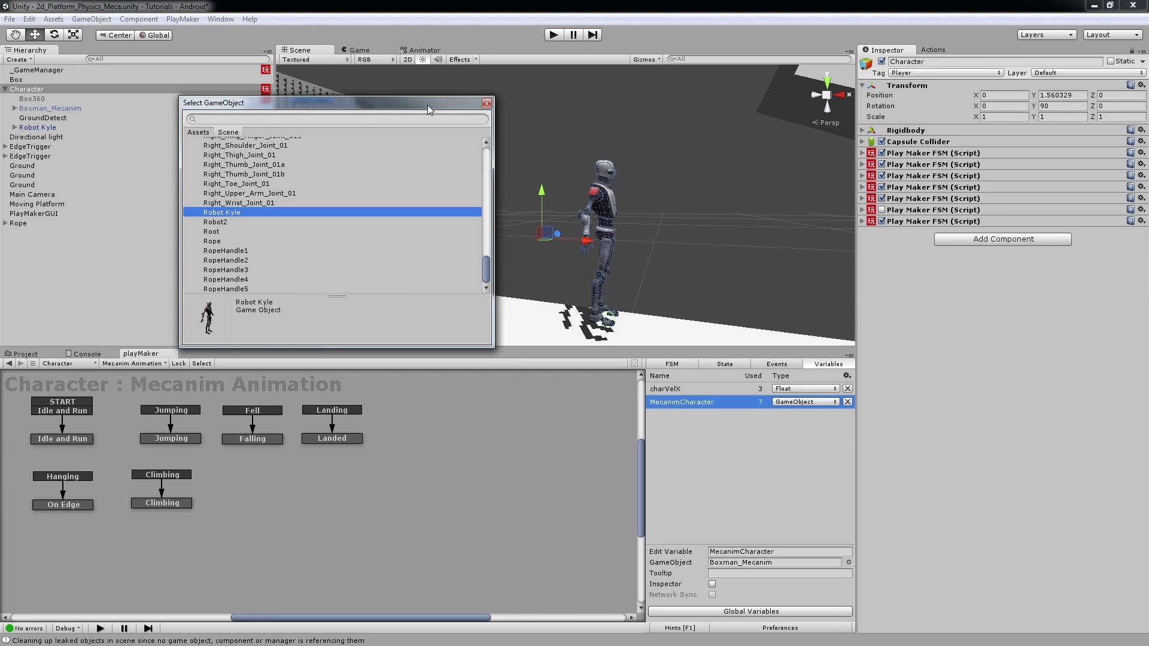
{"action": "left_click", "coordinate": [487, 103]}
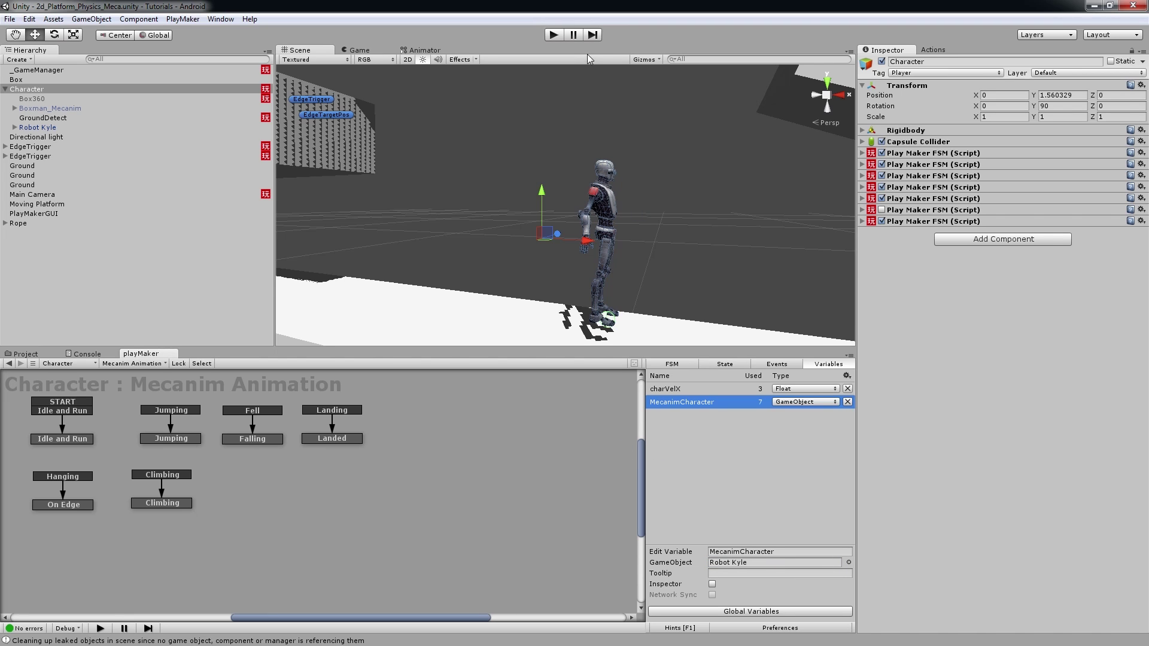
Step: Play the scene and test Robot Kyle running both ways, jumping and grabbing the lower platform's edge
{"action": "left_click", "coordinate": [554, 35]}
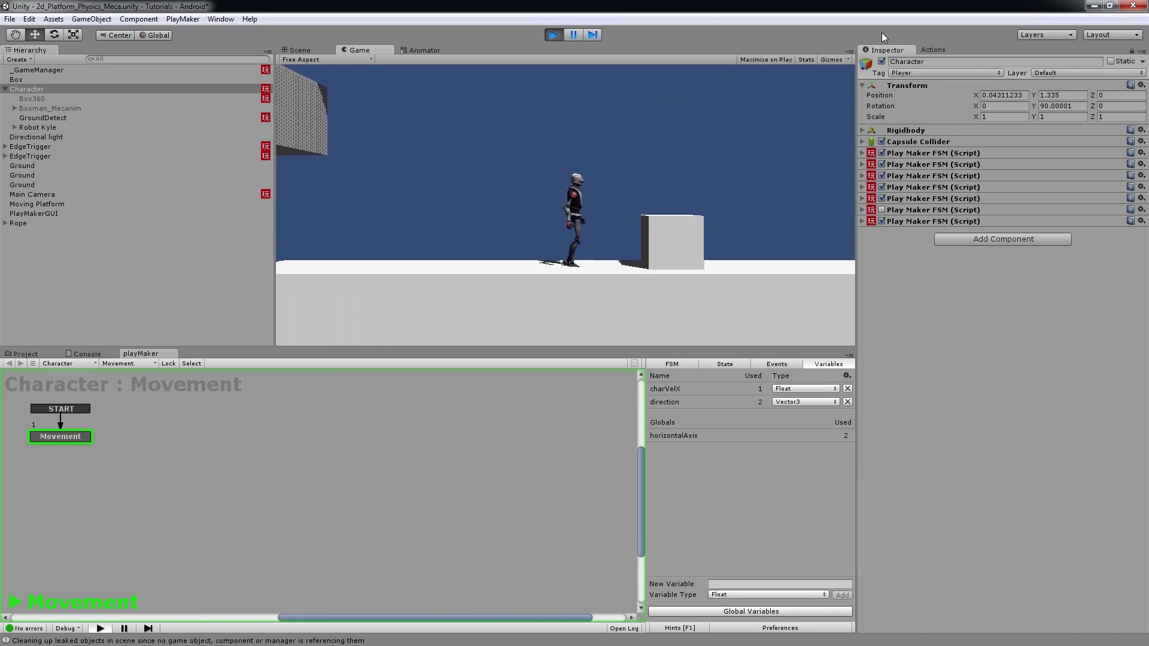
{"action": "key", "text": "Left"}
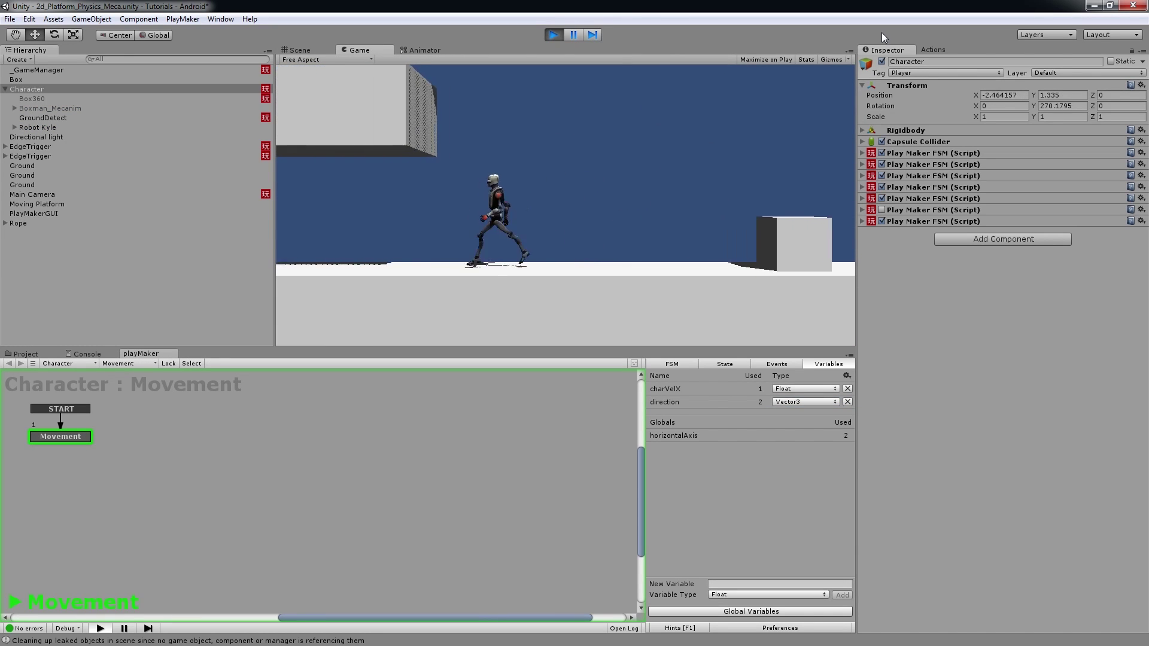
{"action": "key", "text": "space"}
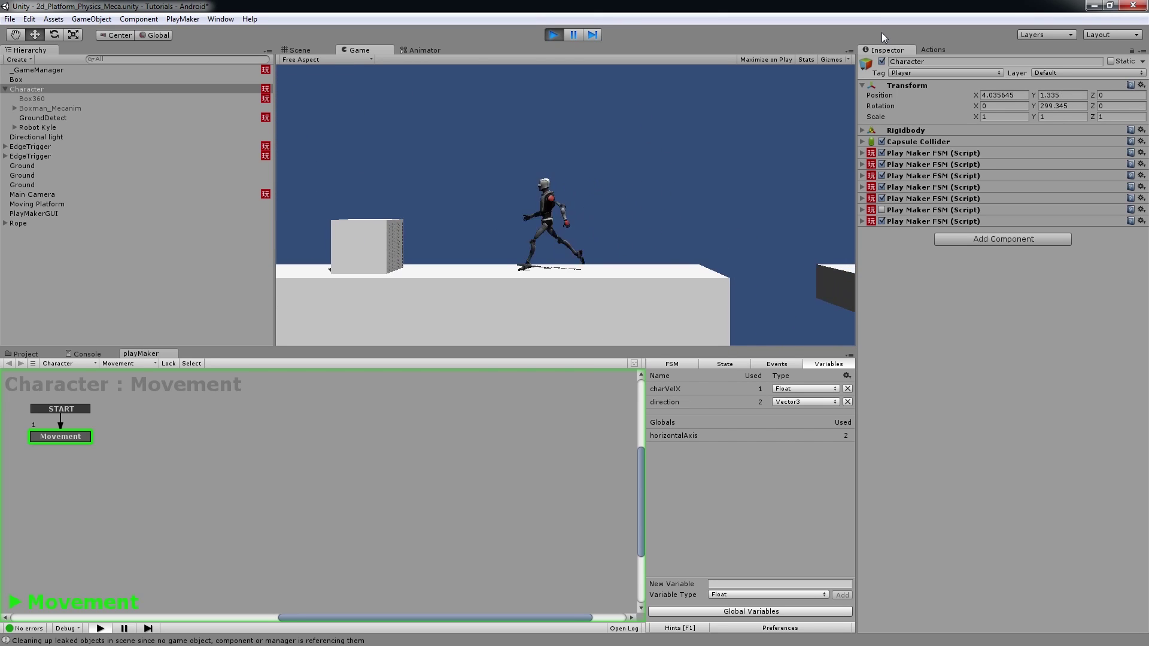
{"action": "key", "text": "space"}
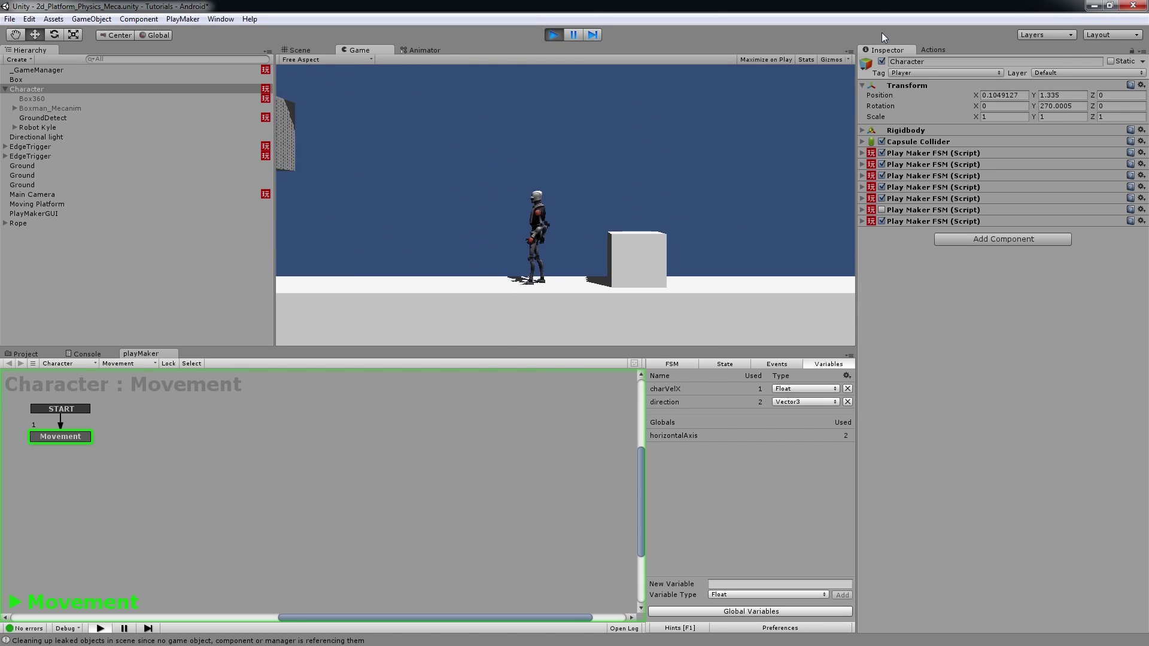
{"action": "key", "text": "space"}
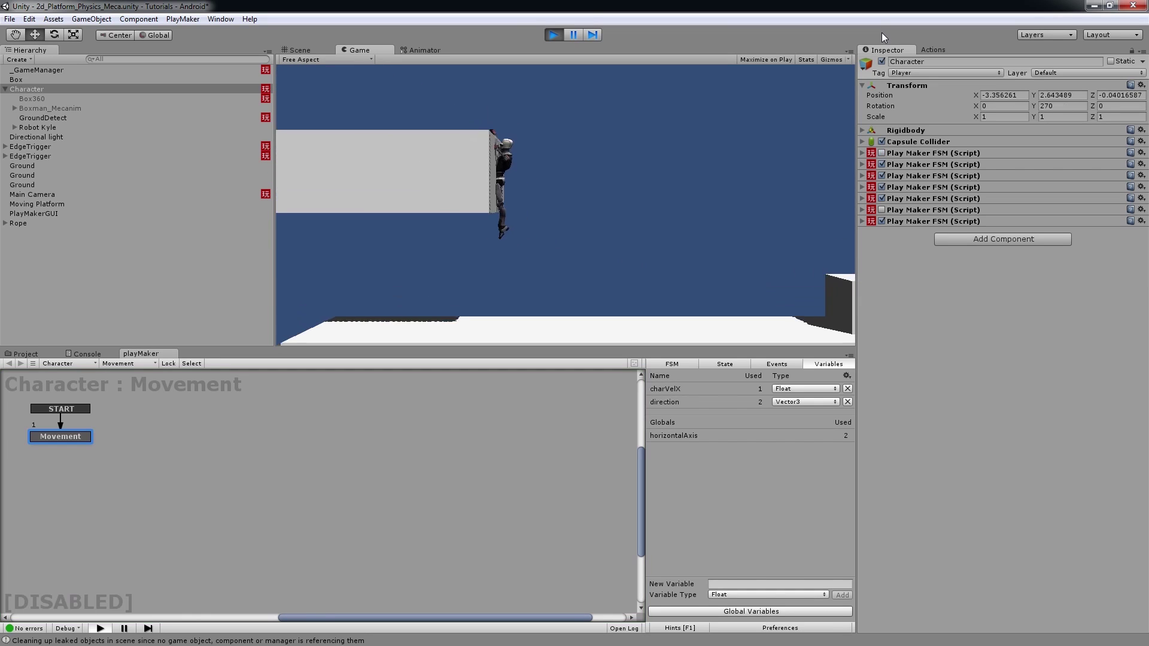
Step: Test Robot Kyle dropping off the lower platform's edge, grabbing it again and climbing up
{"action": "key", "text": "Down"}
{"action": "key", "text": "Right"}
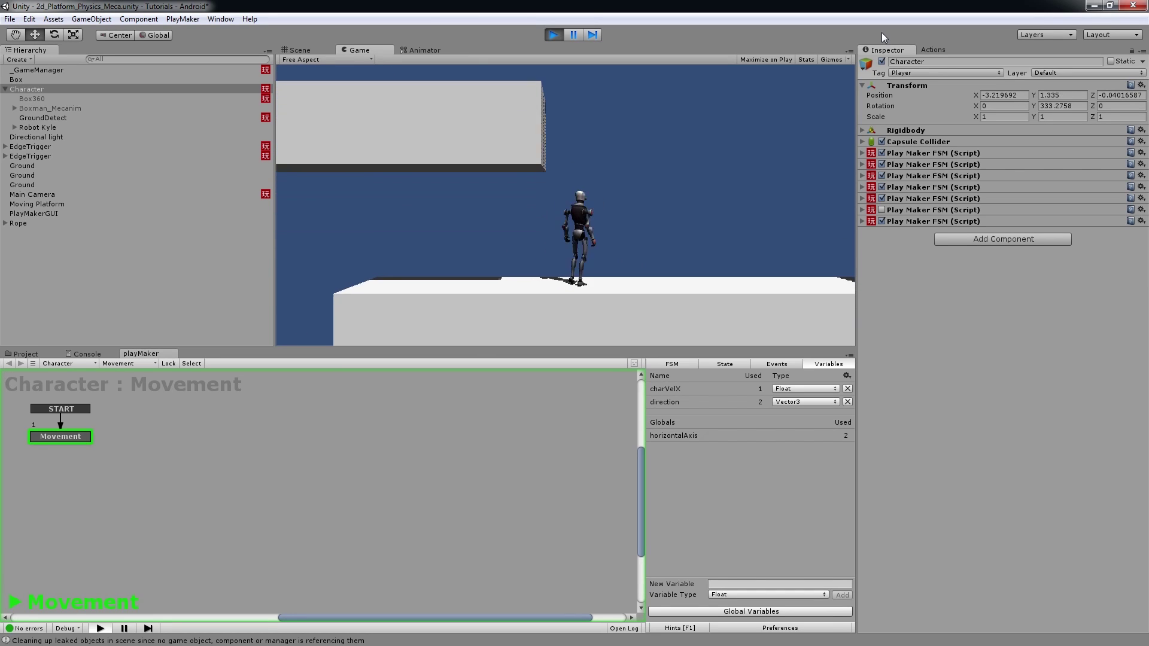
{"action": "key", "text": "Left"}
{"action": "key", "text": "space"}
{"action": "key", "text": "Down"}
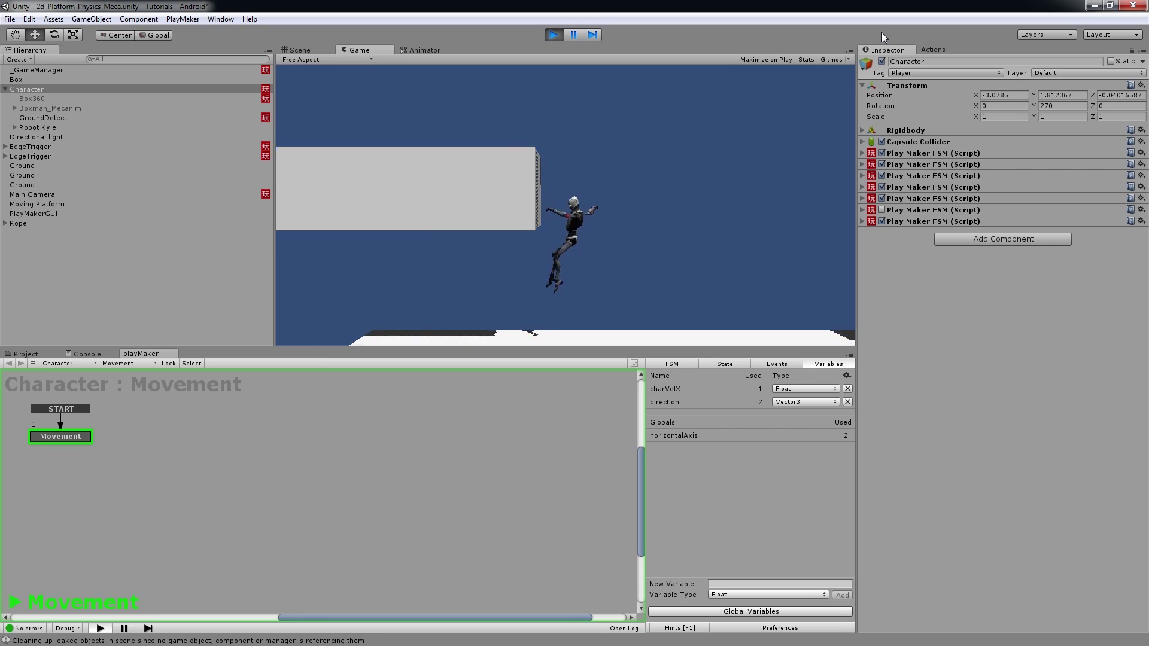
{"action": "key", "text": "space"}
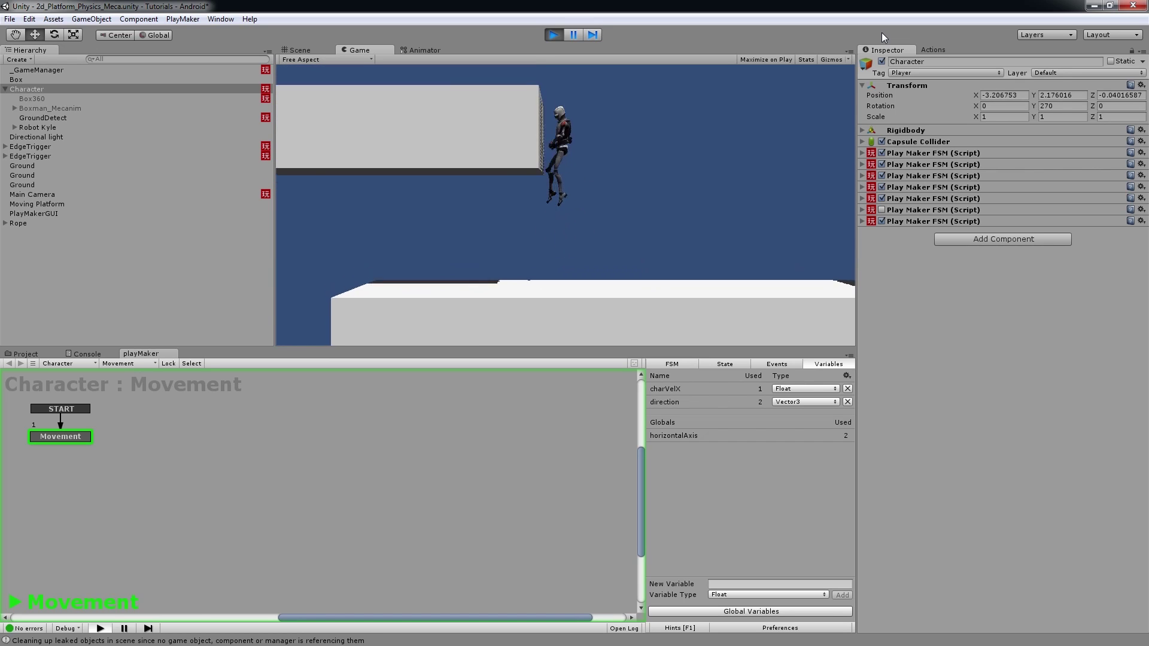
{"action": "key", "text": "Up"}
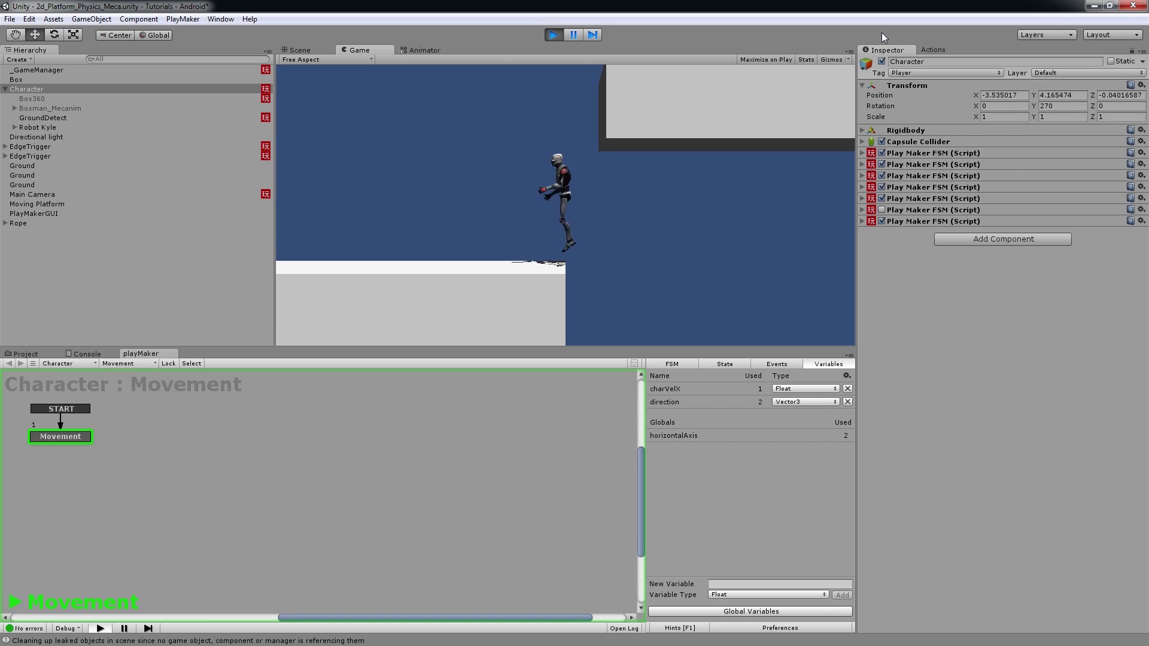
Step: Test hanging on and climbing the higher platform's edge twice, and drop back down to the lower platform
{"action": "key", "text": "Right"}
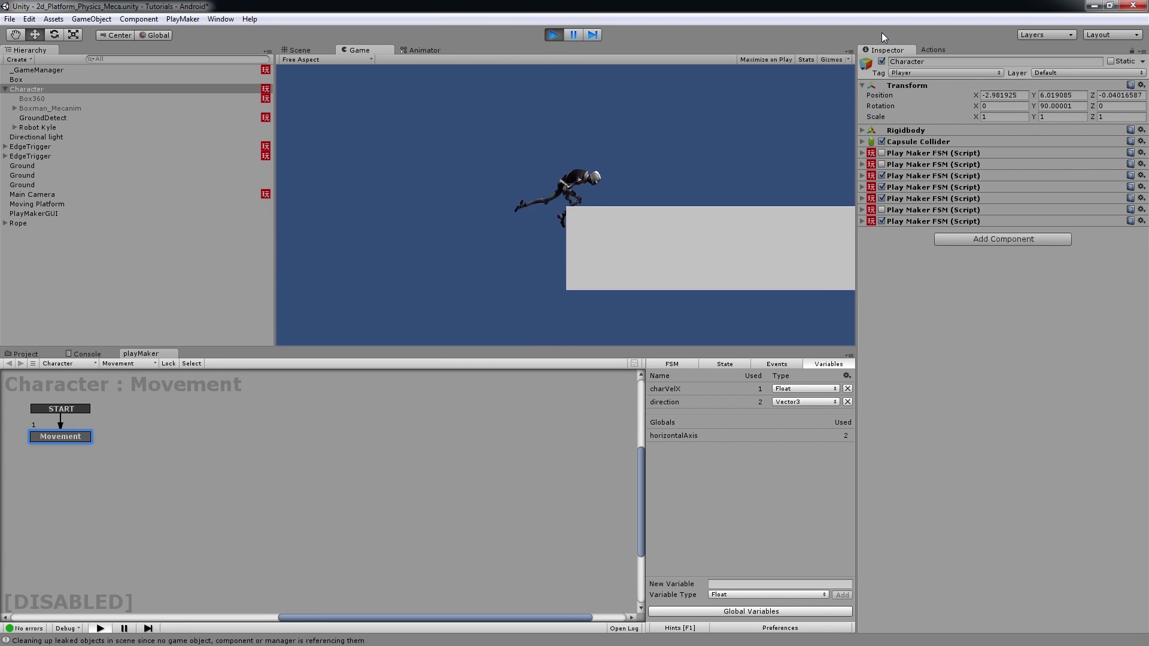
{"action": "key", "text": "Up"}
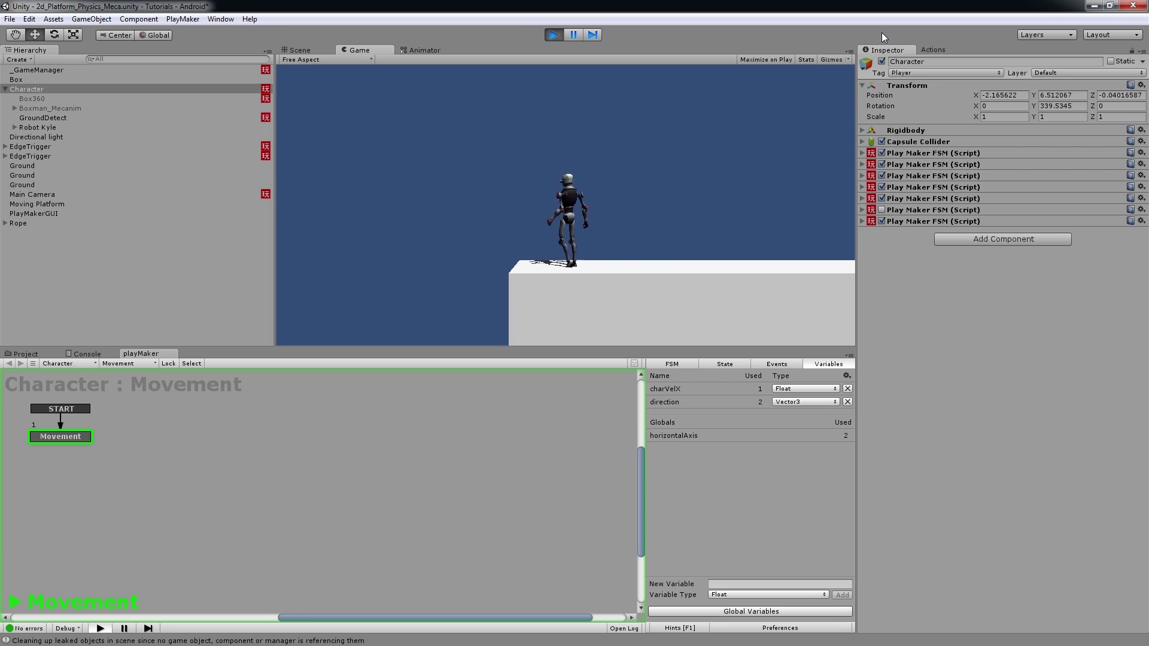
{"action": "key", "text": "Left"}
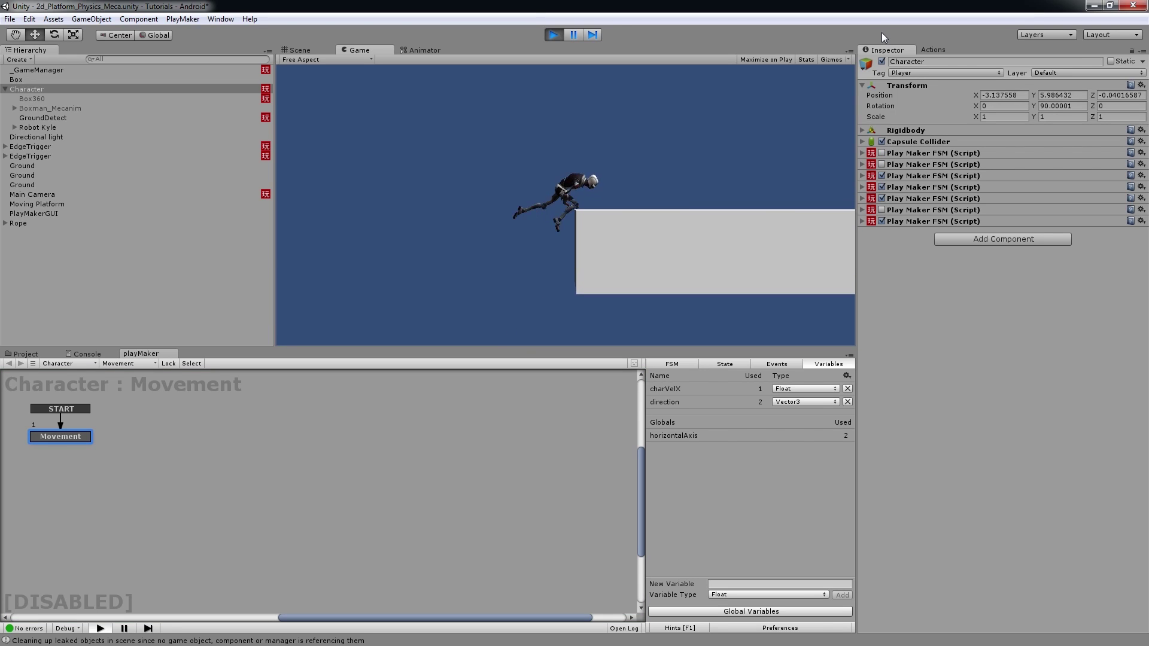
{"action": "key", "text": "Up"}
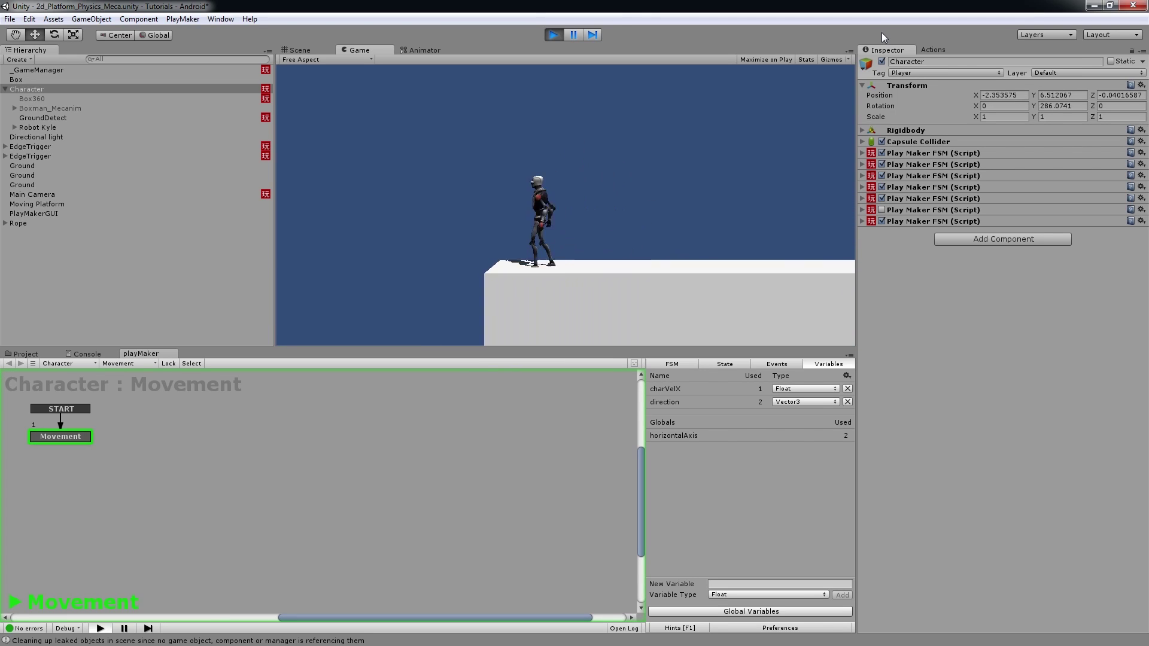
{"action": "key", "text": "Left"}
{"action": "key", "text": "Down"}
{"action": "key", "text": "Left"}
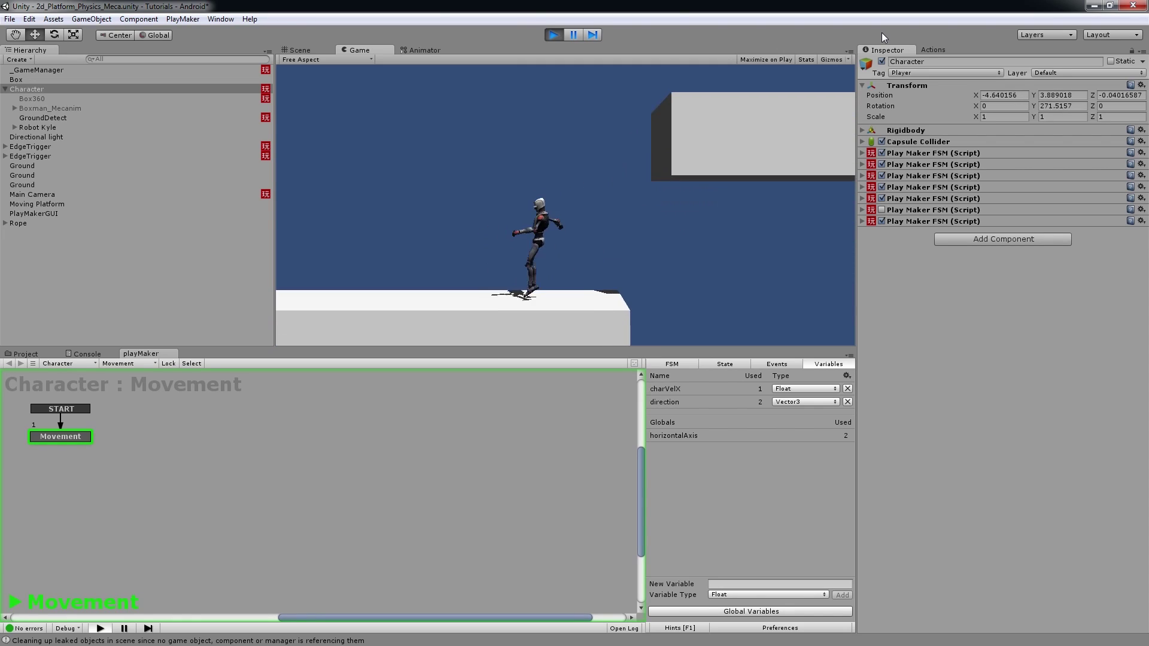
Step: Jump Robot Kyle off the lower platform to the ground, and climb back onto that platform to test the animations
{"action": "key", "text": "Right"}
{"action": "key", "text": "space"}
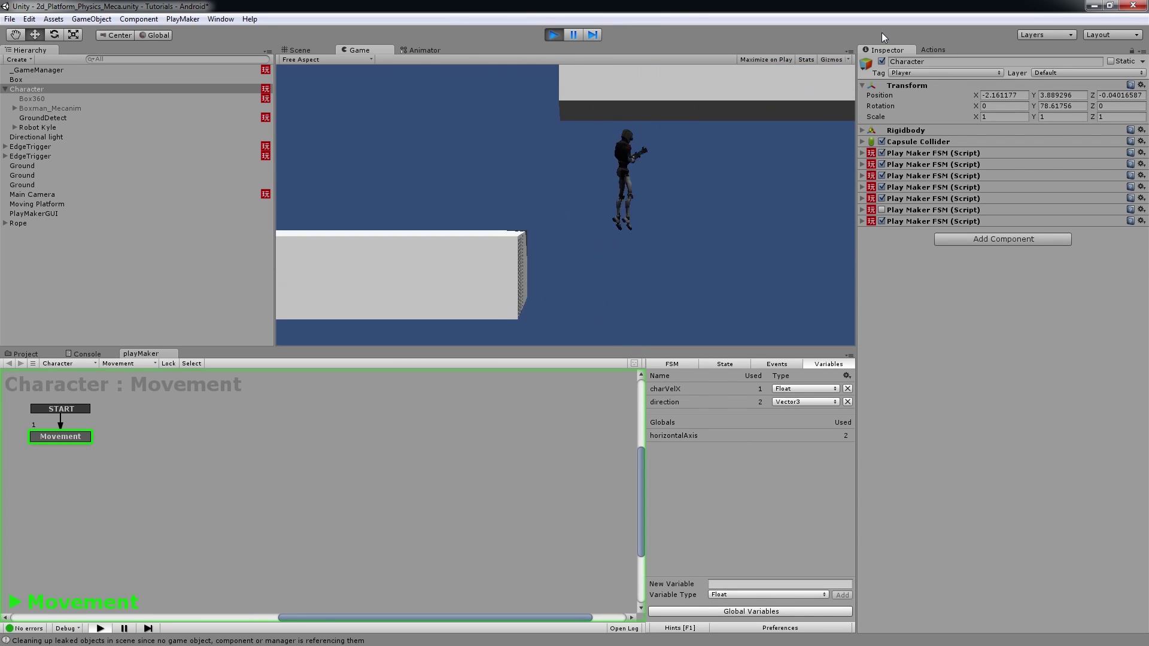
{"action": "key", "text": "Left"}
{"action": "key", "text": "space"}
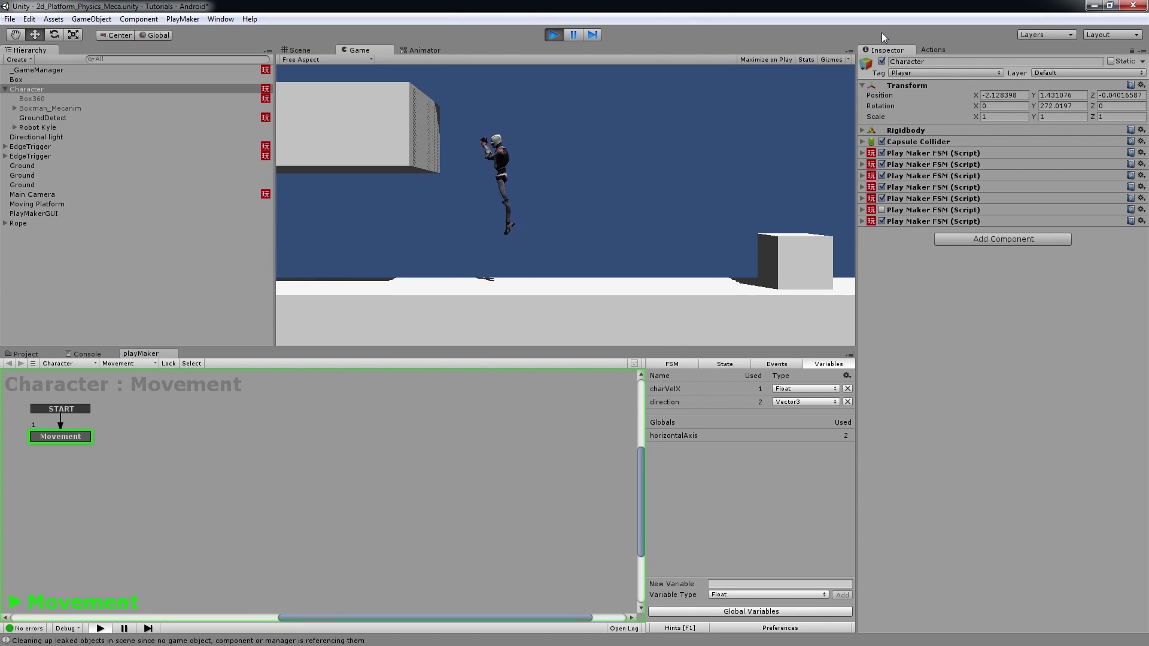
{"action": "key", "text": "Up"}
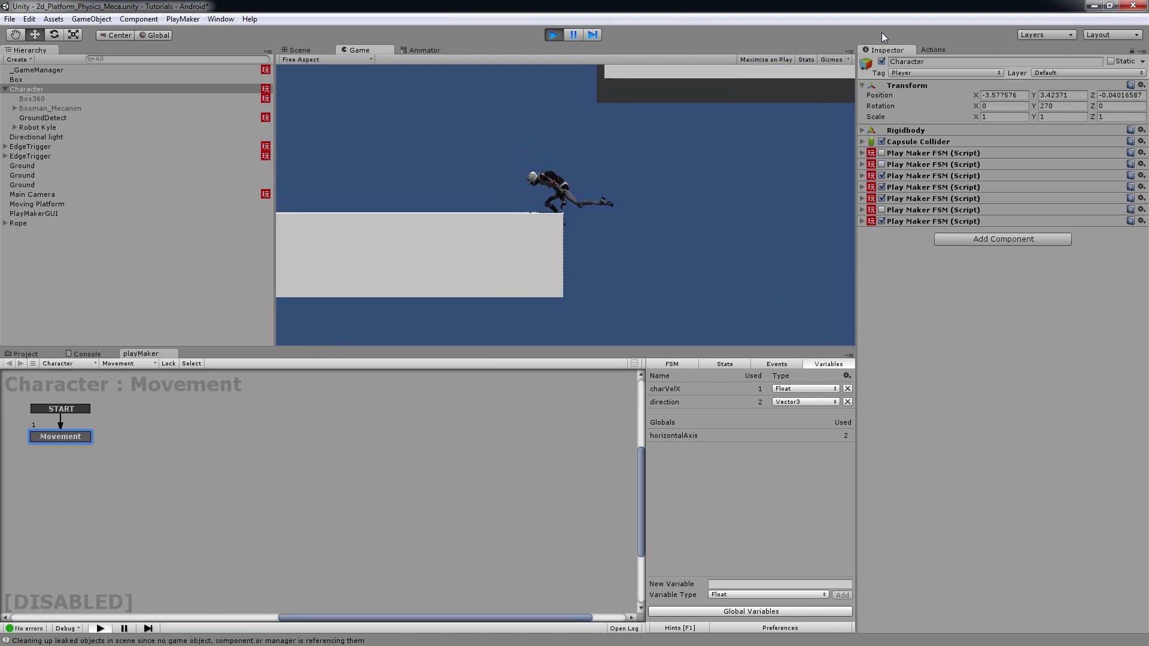
{"action": "key", "text": "Left"}
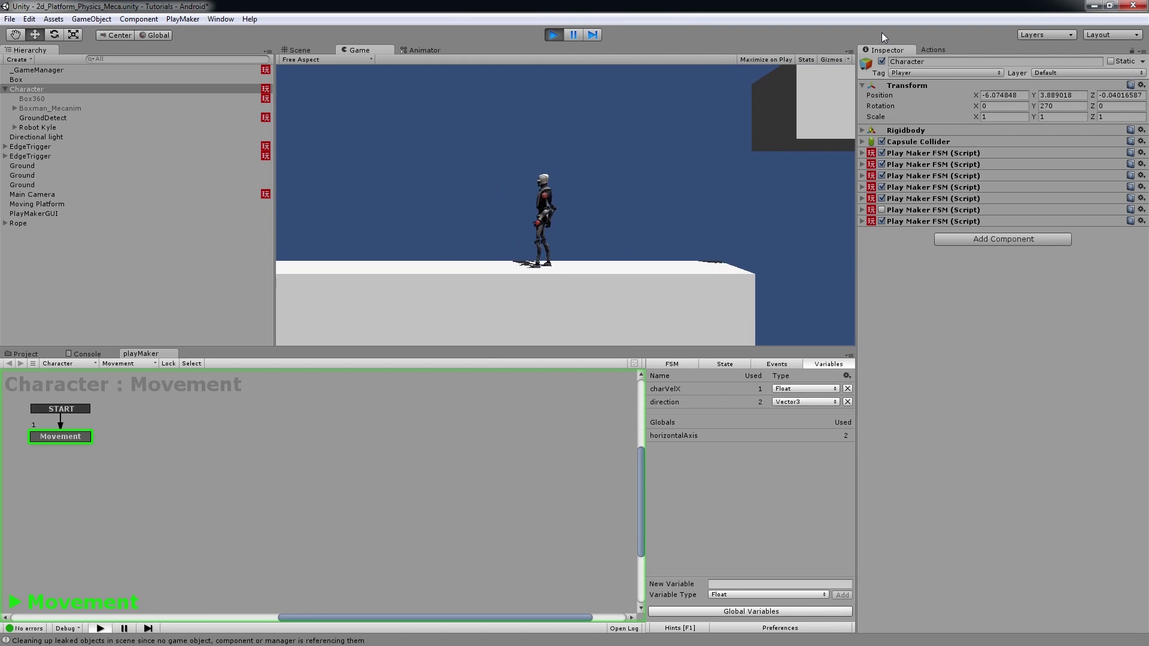
Step: Test climbing onto the higher platform once more and running along it, and stop the game
{"action": "key", "text": "space"}
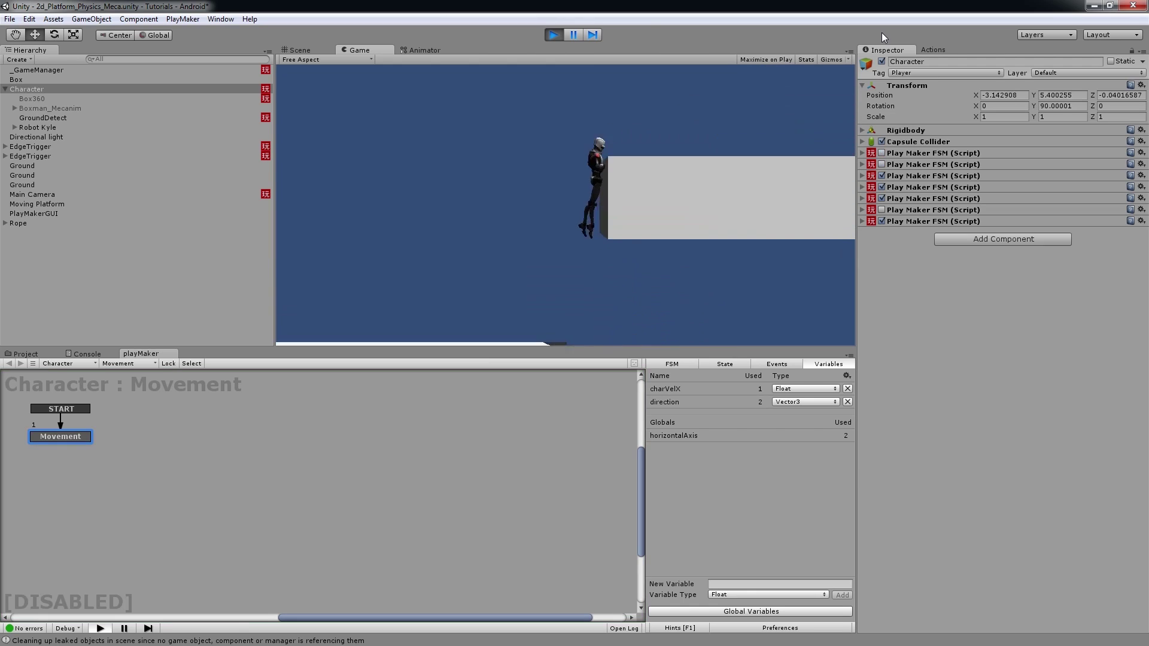
{"action": "key", "text": "Up"}
{"action": "key", "text": "Right"}
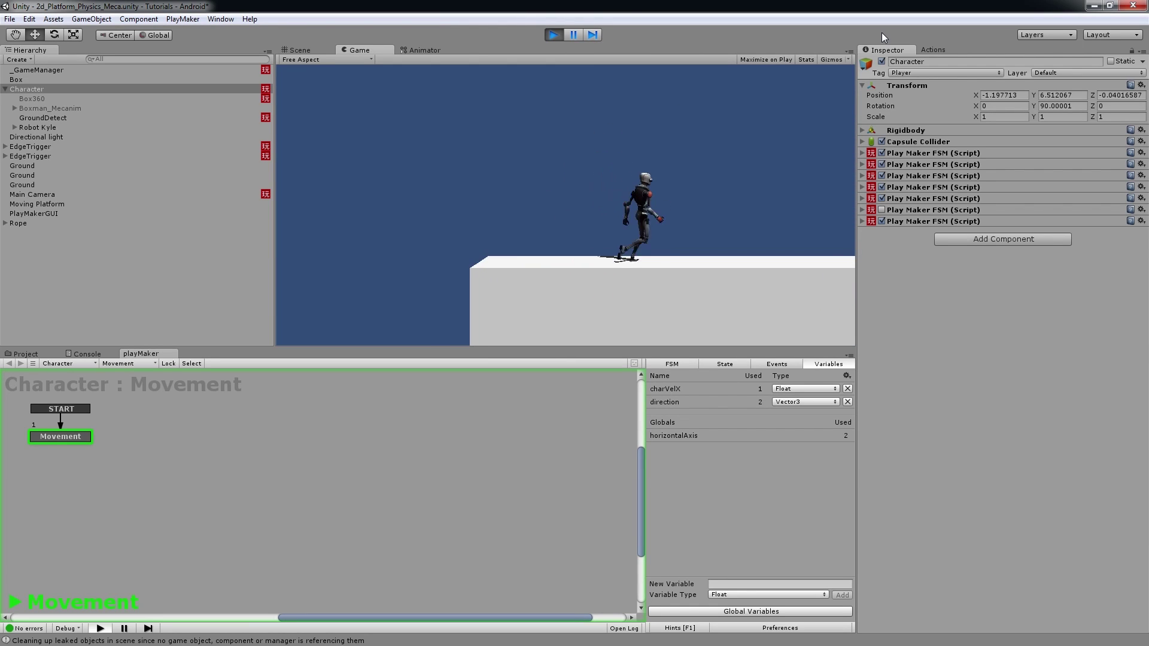
{"action": "key", "text": "Right"}
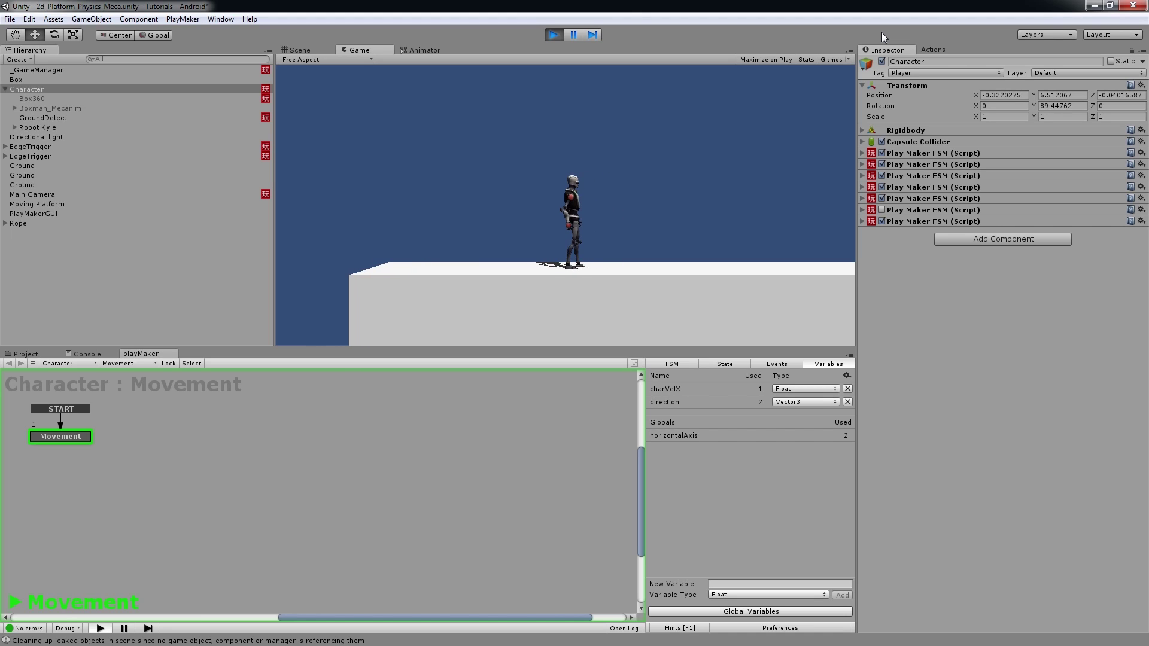
{"action": "key", "text": "Left"}
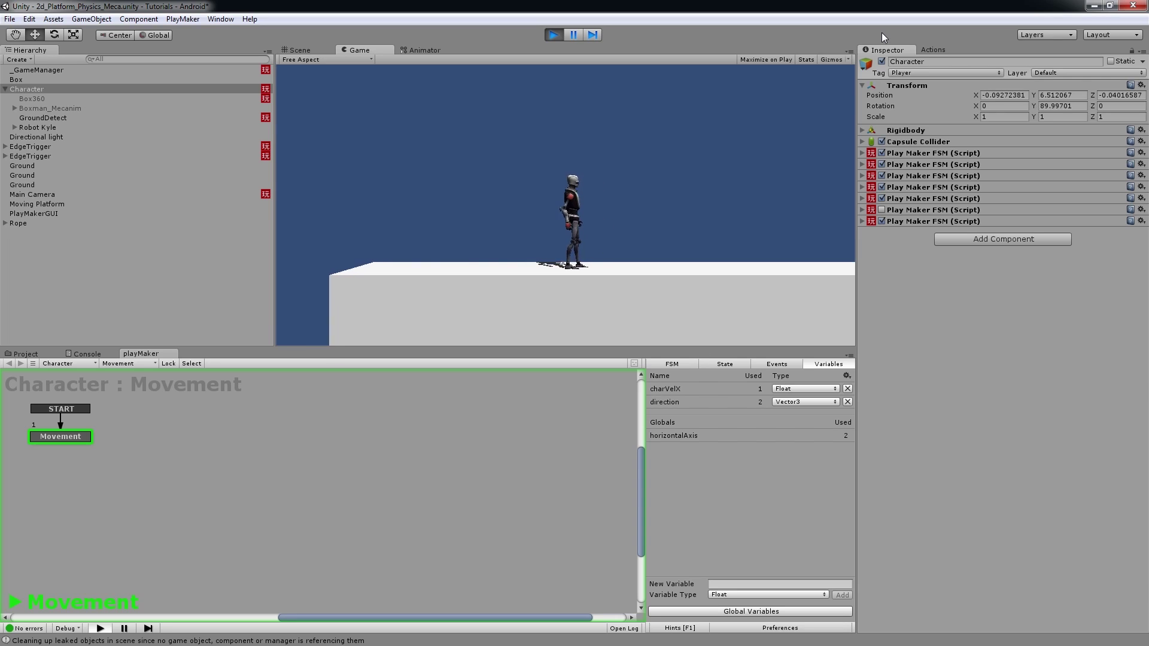
{"action": "left_click", "coordinate": [557, 34]}
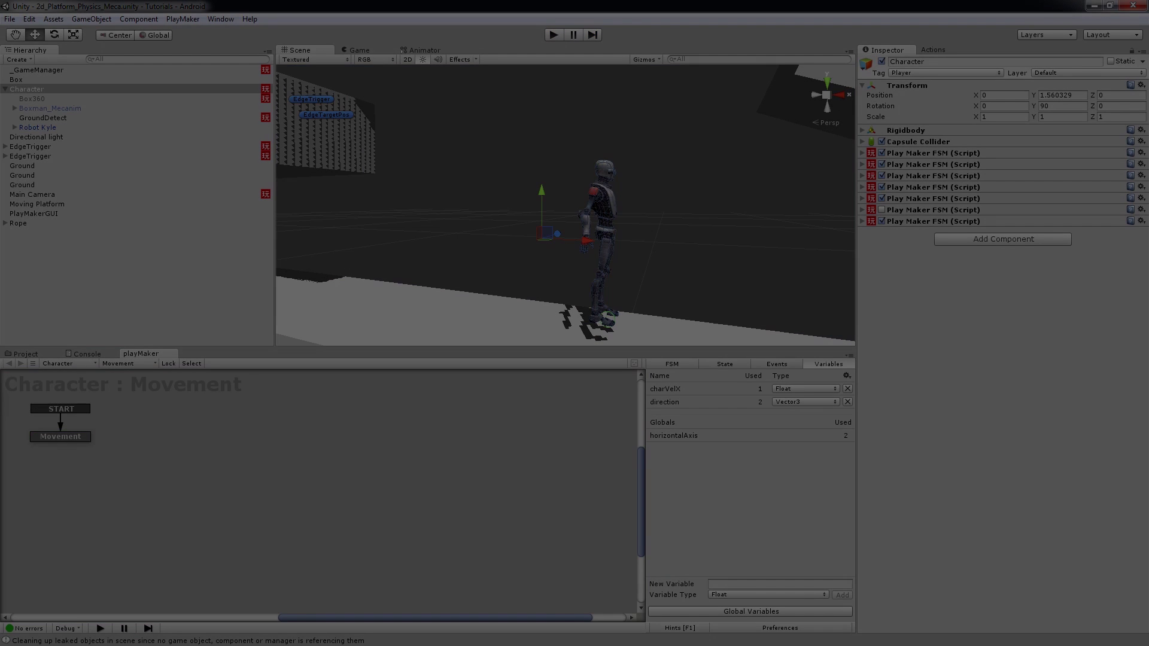